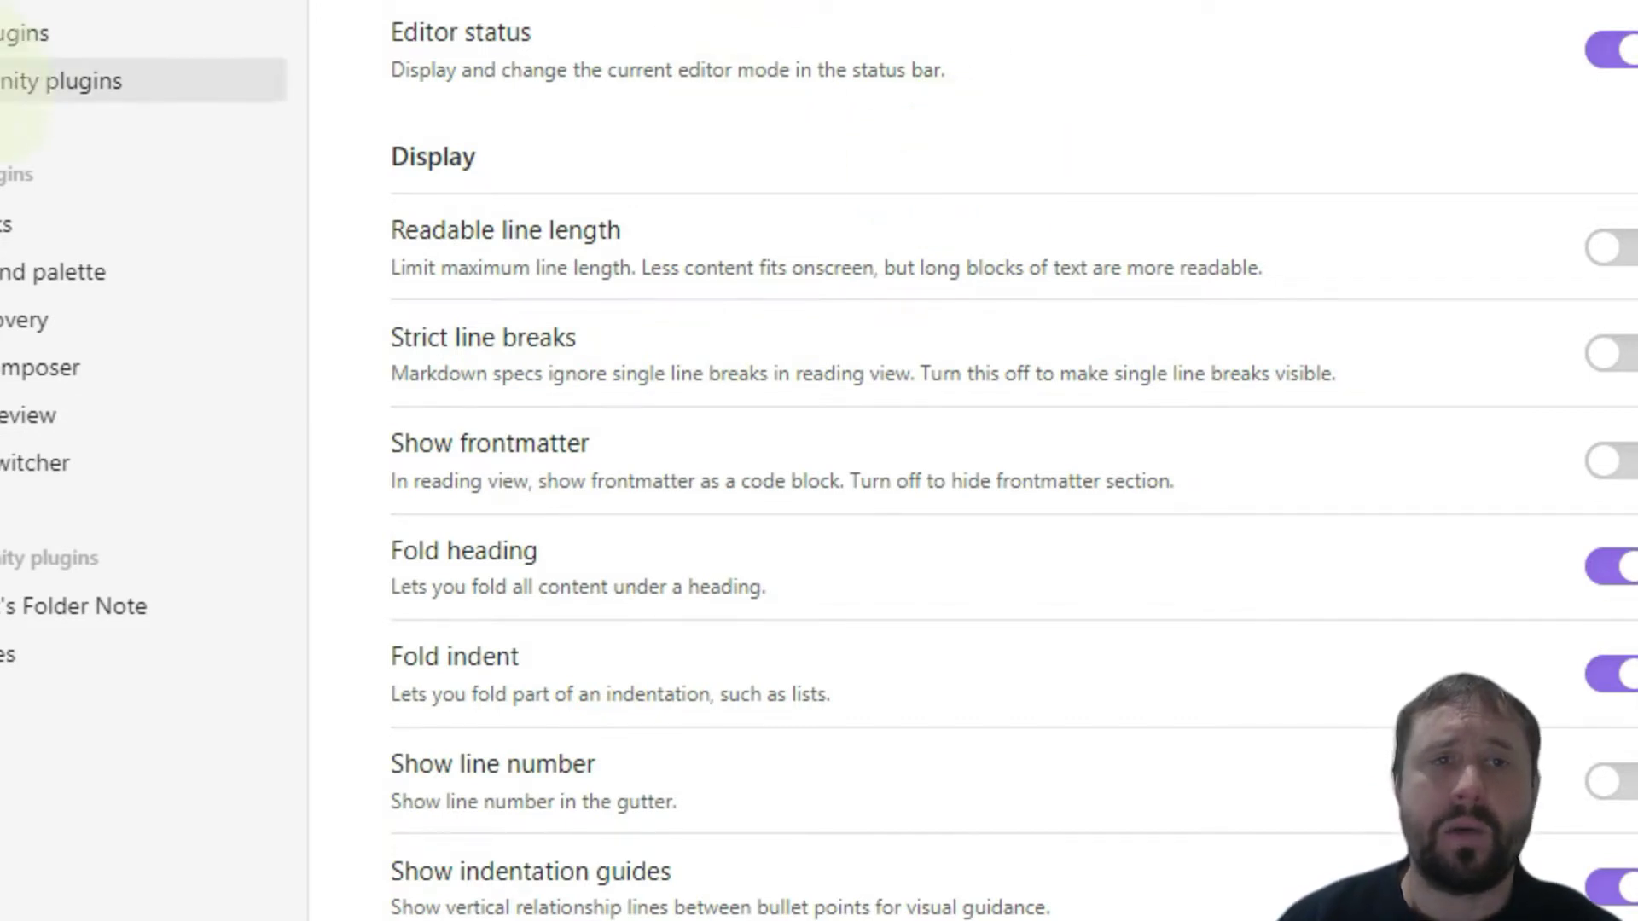
Step: Search the community plugins for "timeline"
left_click(21, 85)
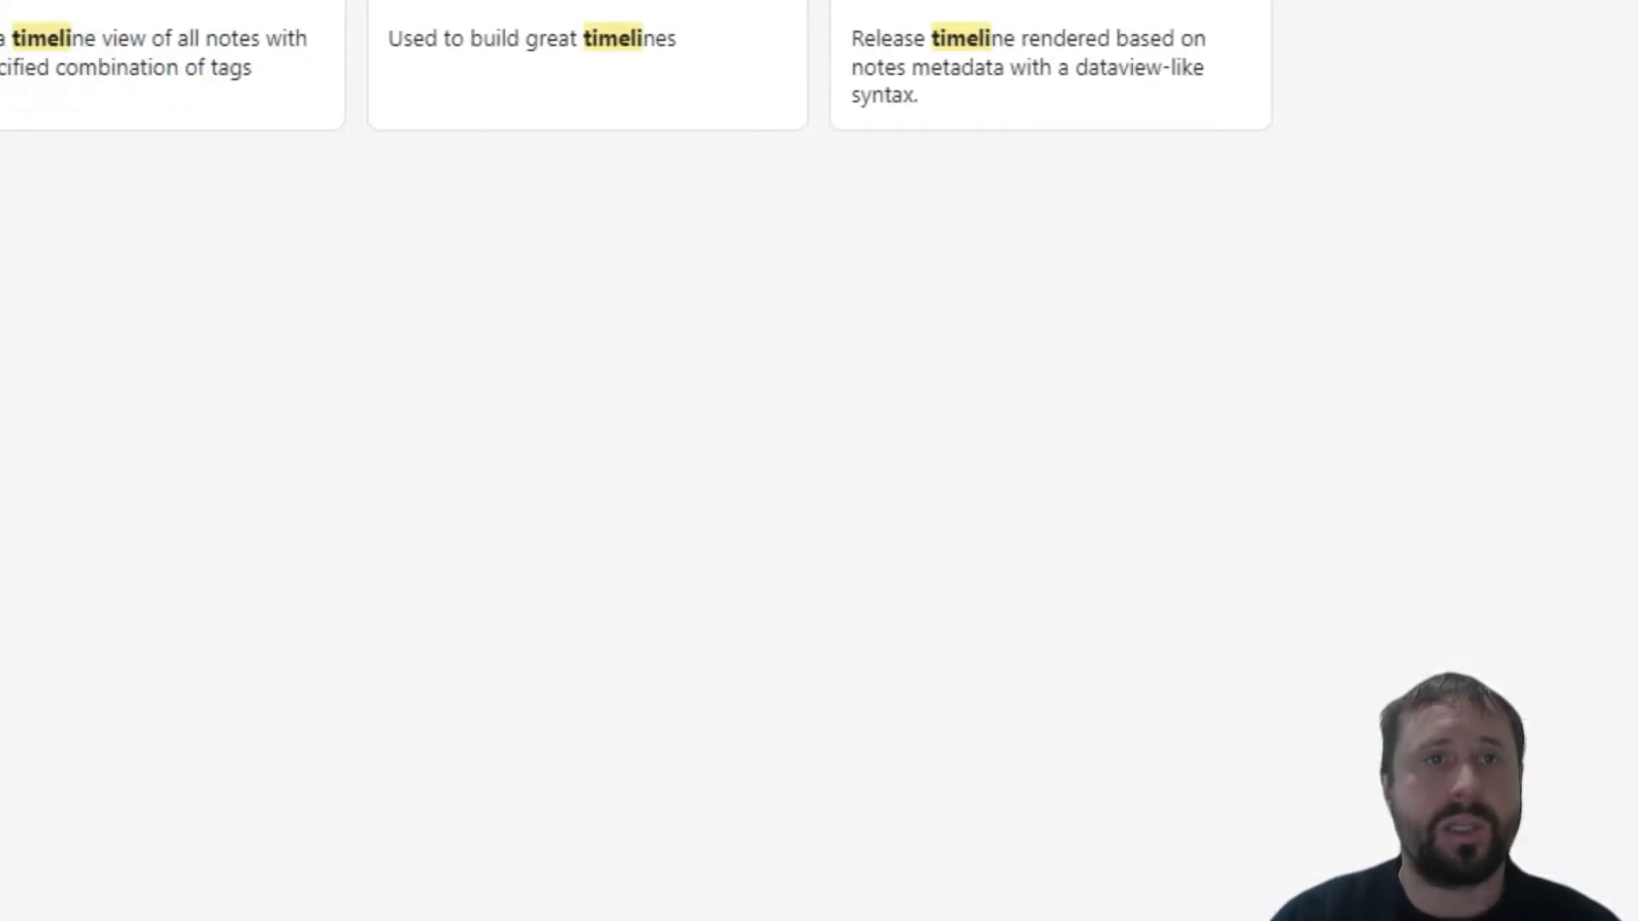
type("s")
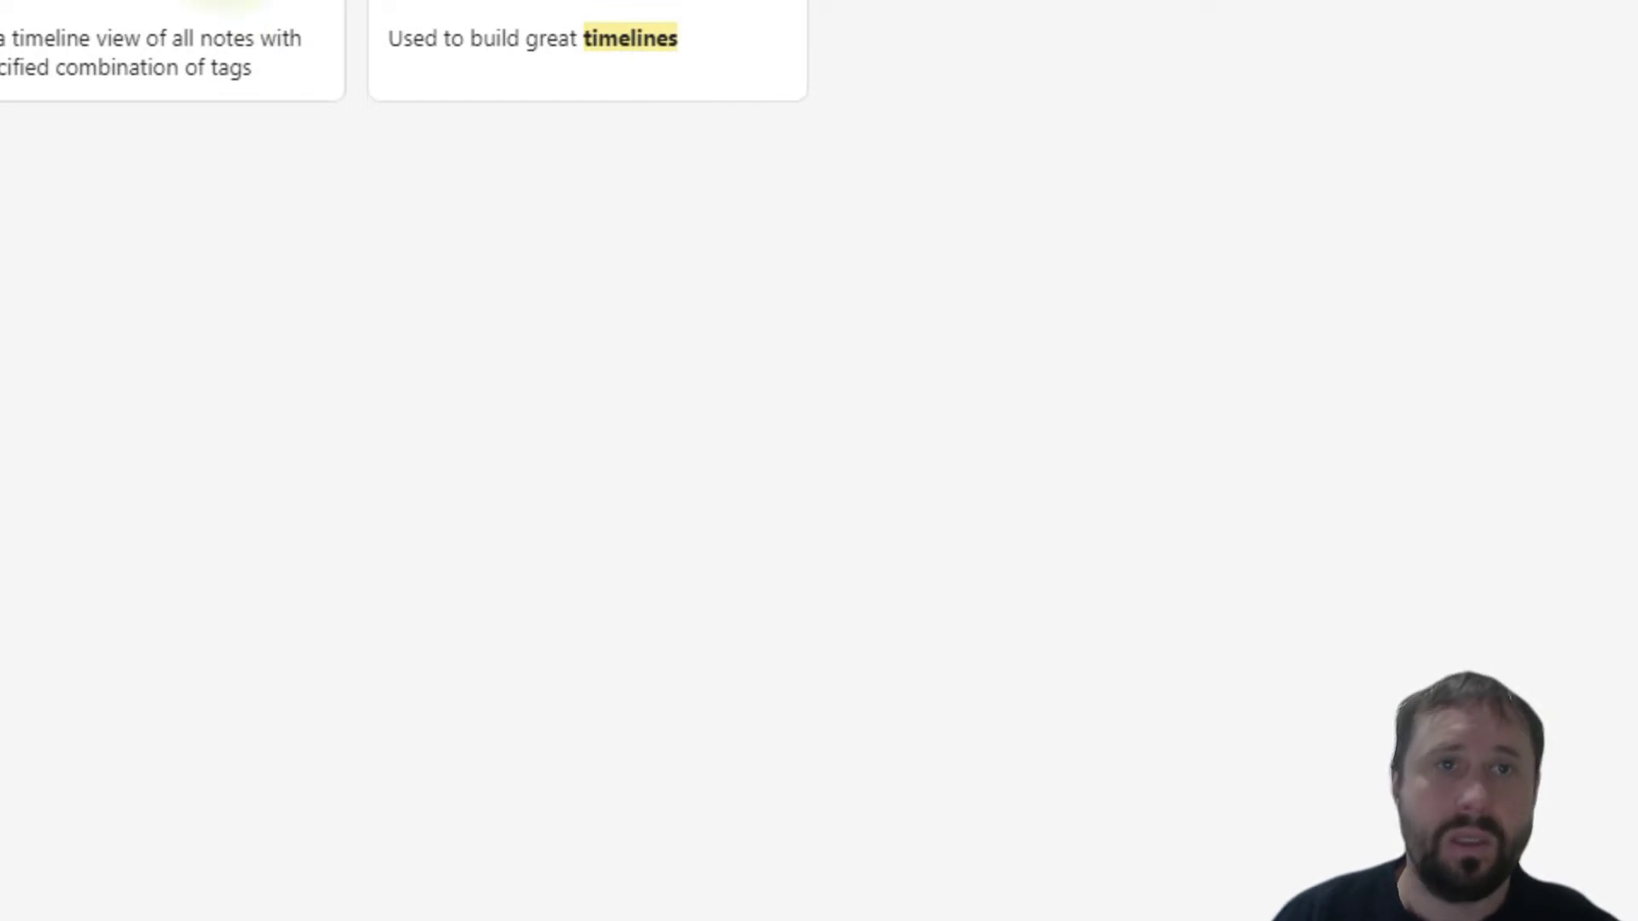
key("BackSpace")
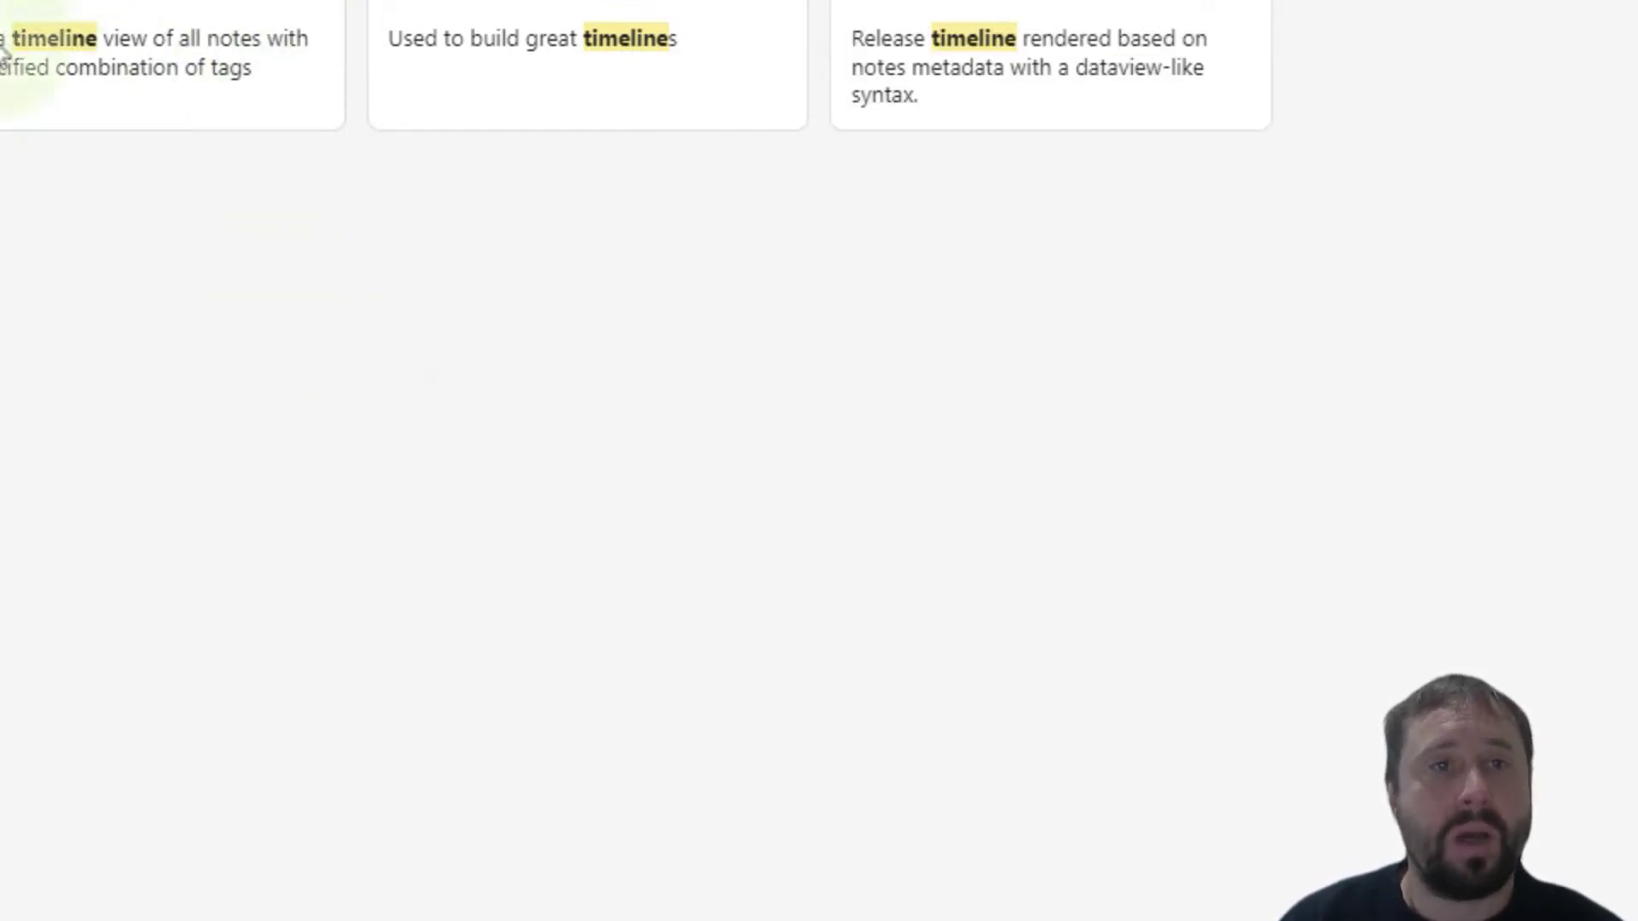
Step: Review the descriptions and example timelines on the Timeline and Release Timeline plugin pages
left_click(567, 7)
scroll(1024, 512, "down", 10)
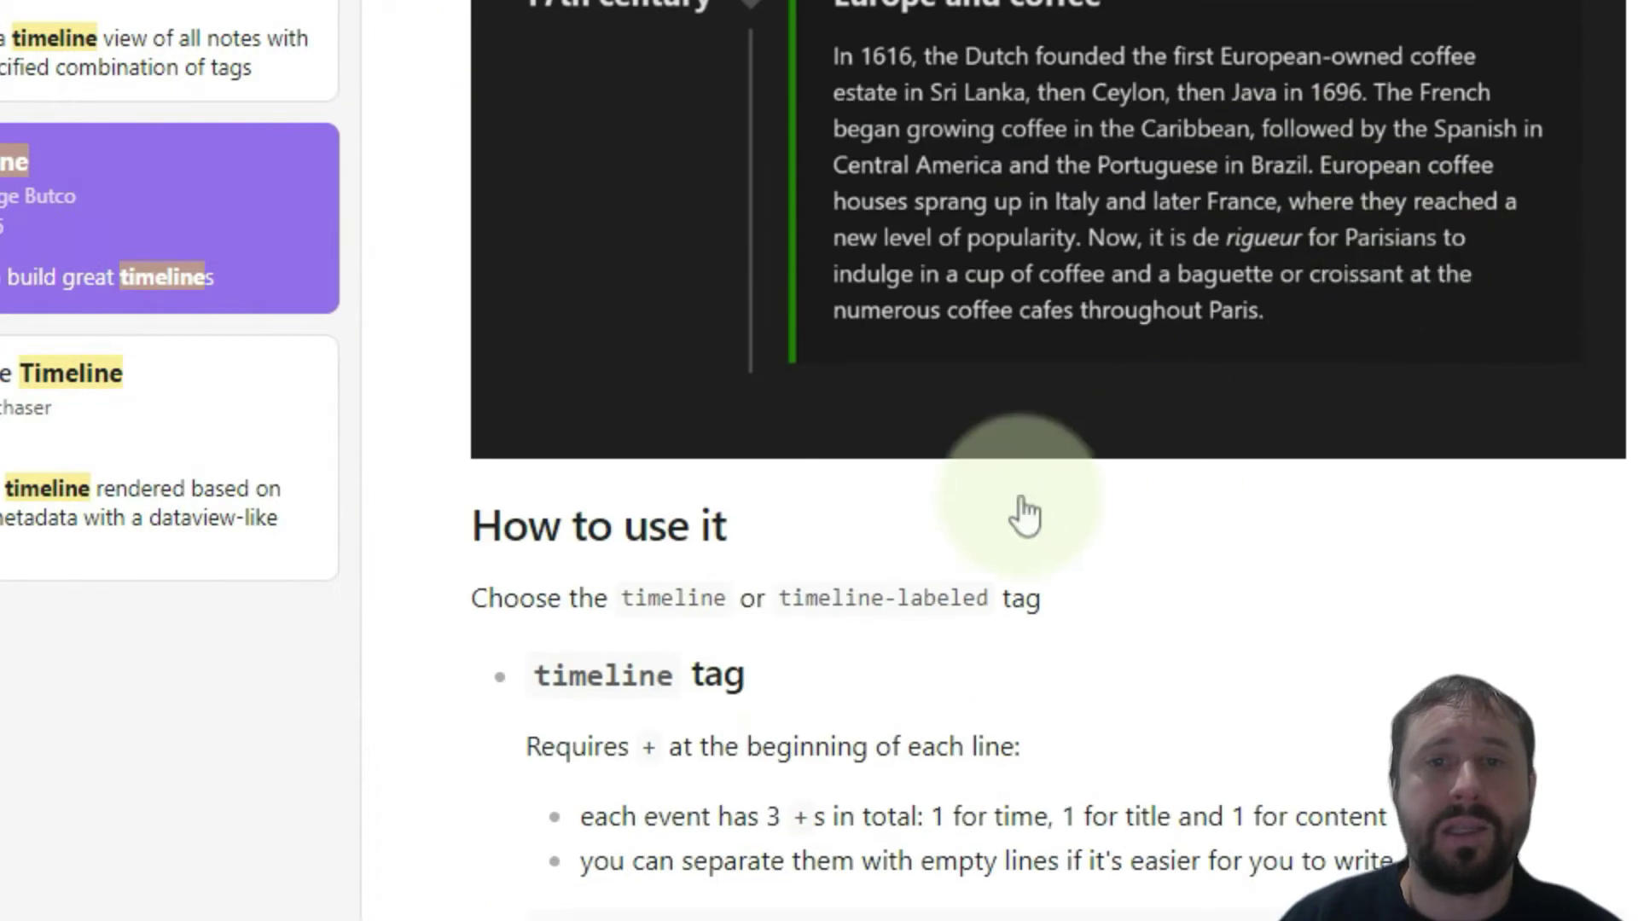
scroll(767, 145, "up", 6)
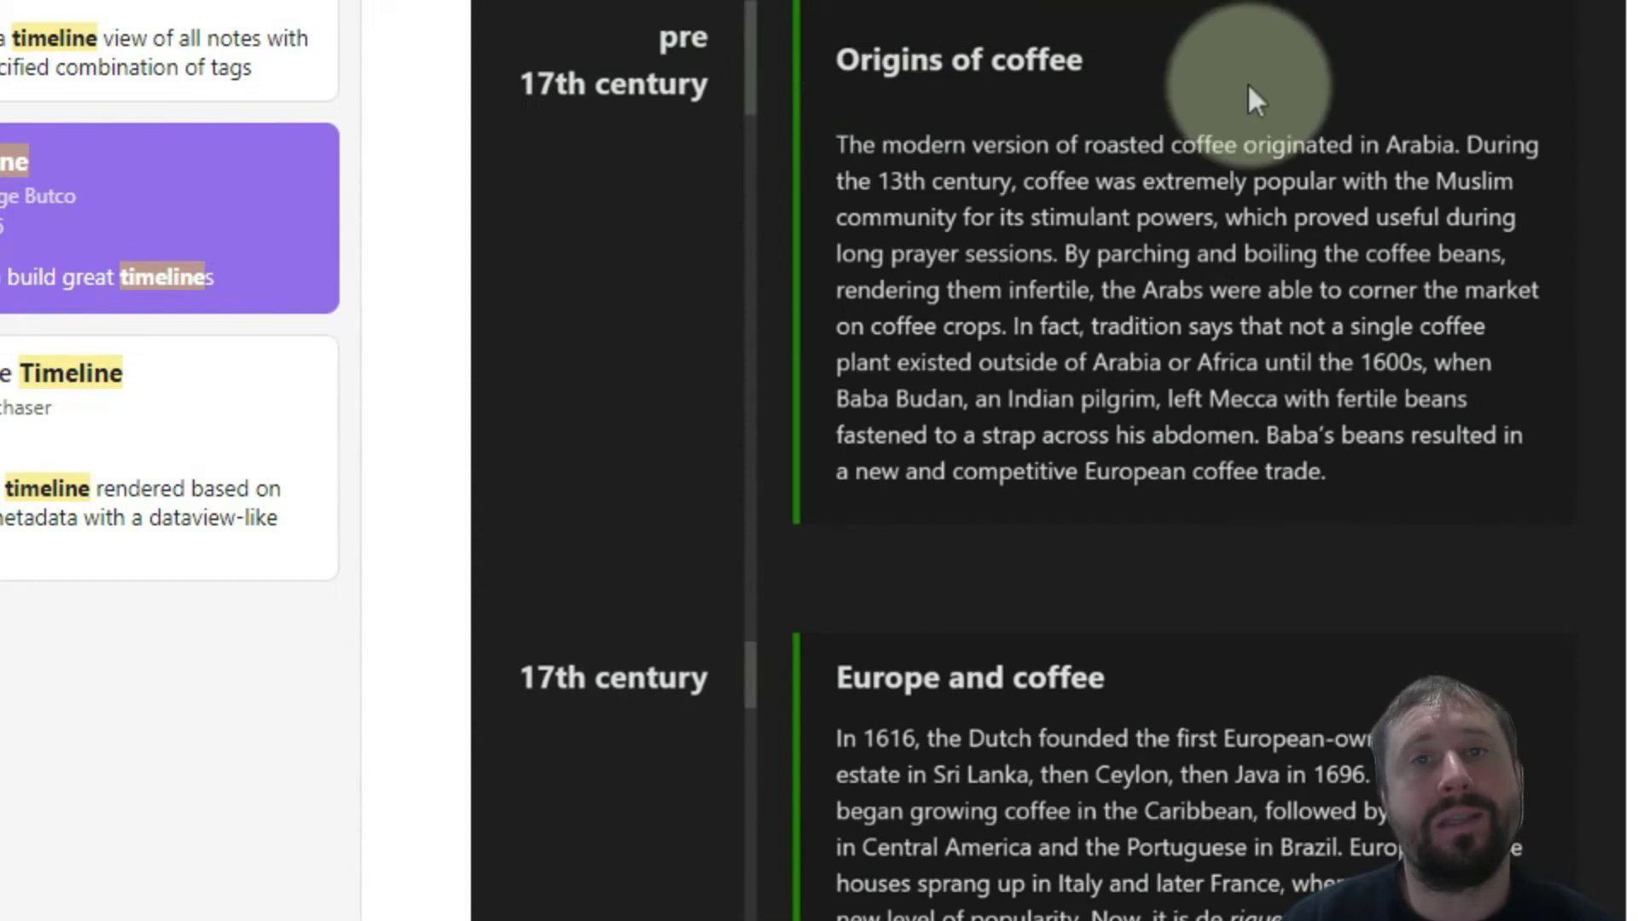
scroll(1209, 140, "up", 5)
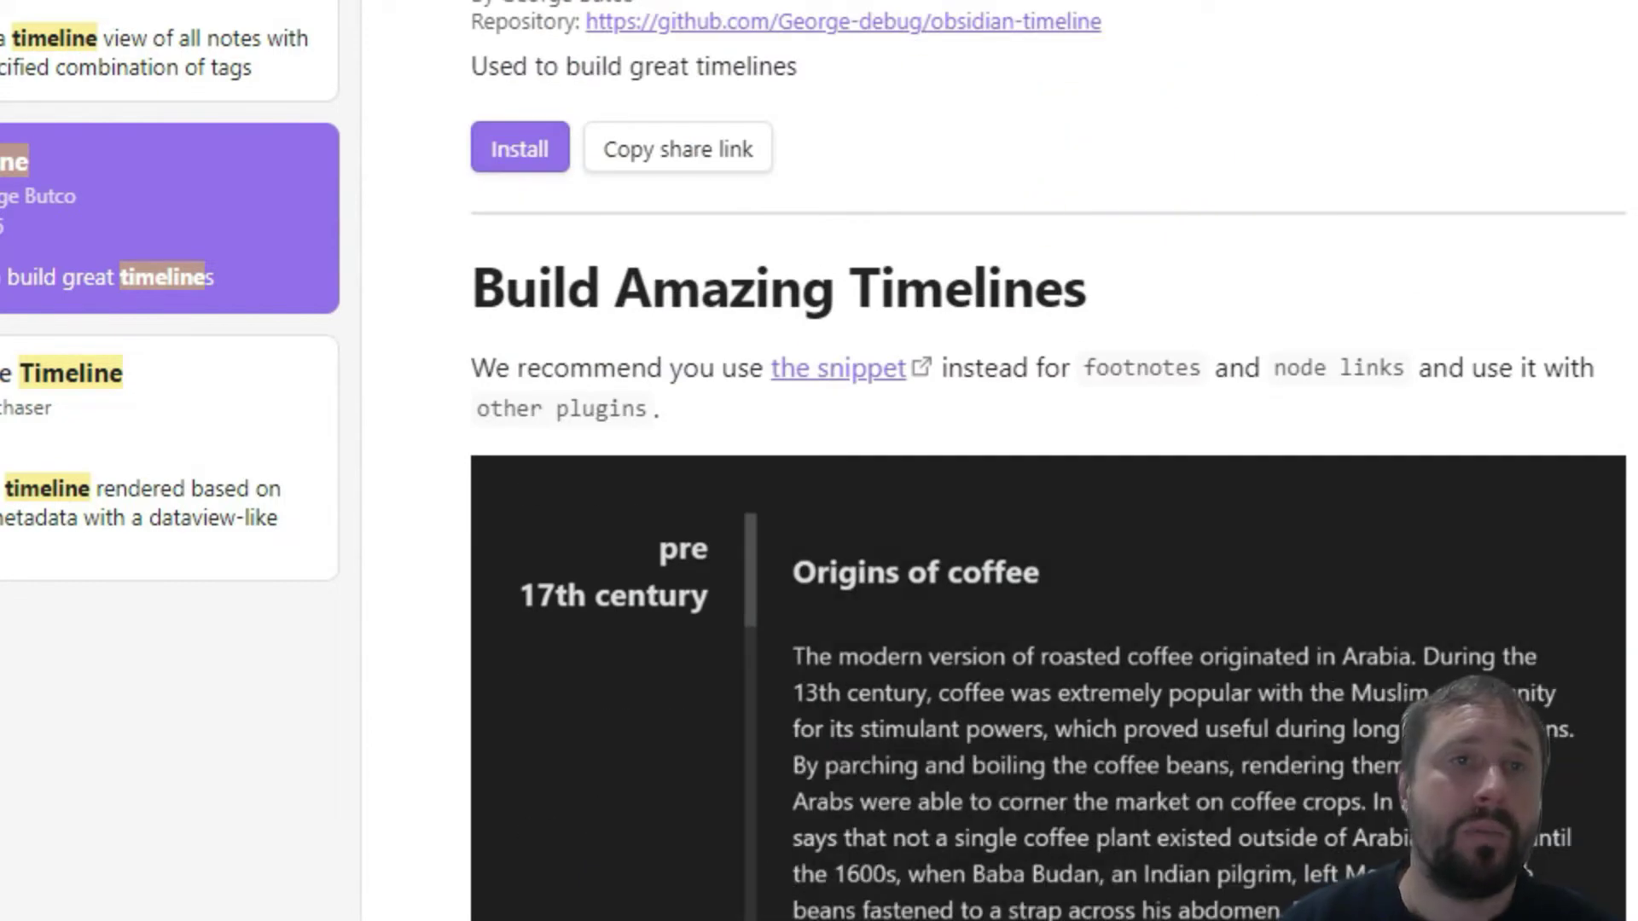
left_click(156, 408)
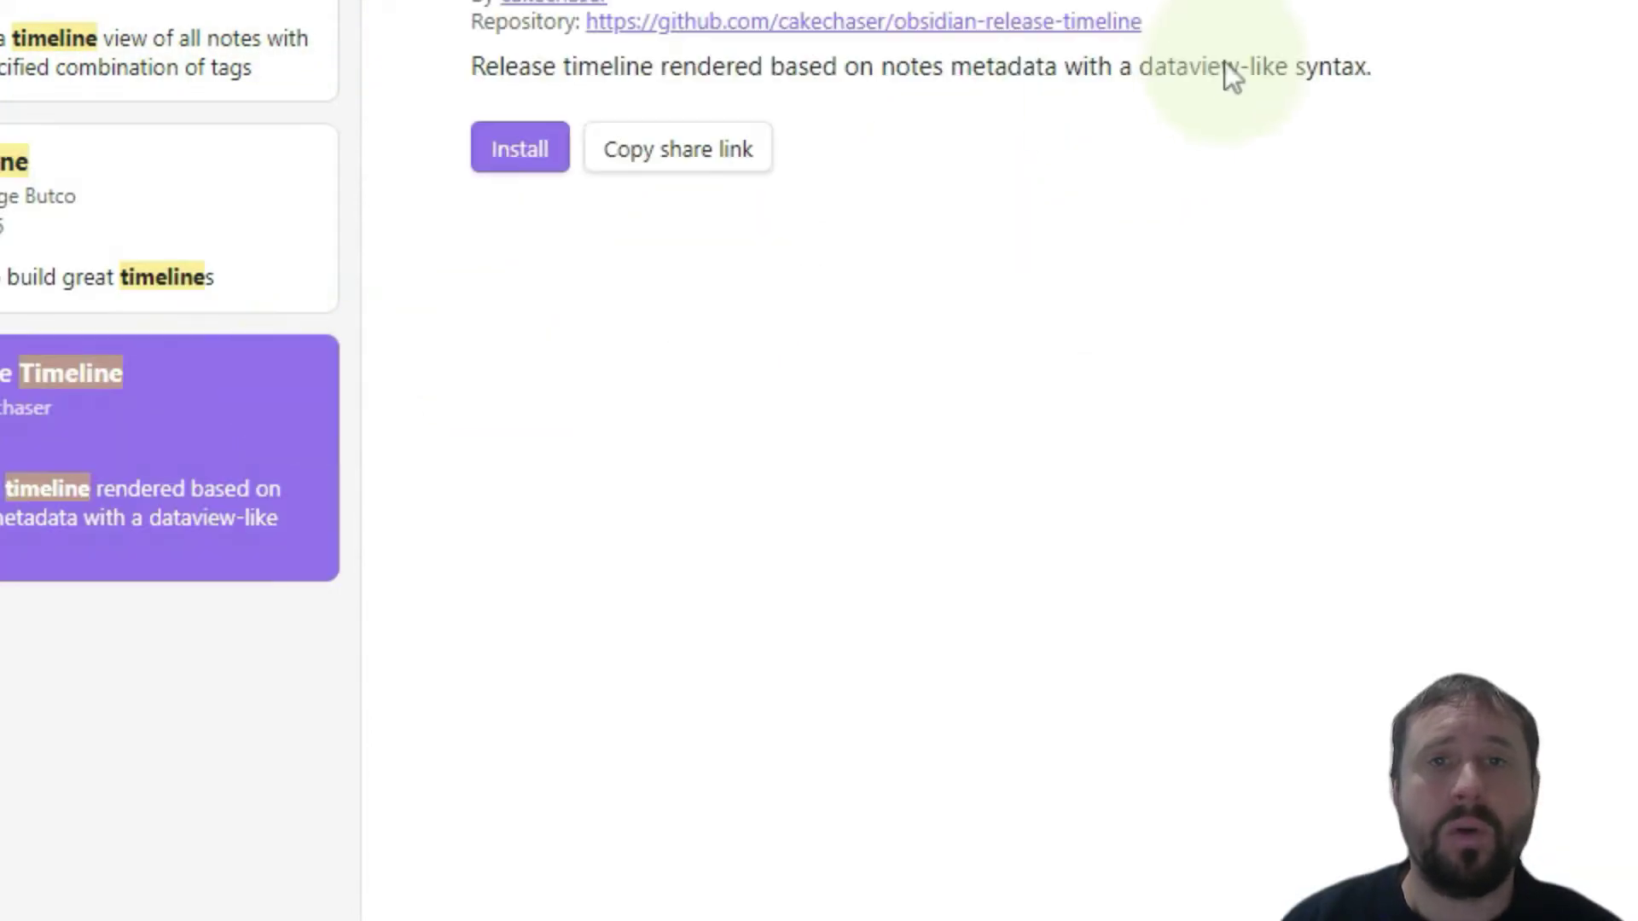
scroll(1023, 159, "down", 6)
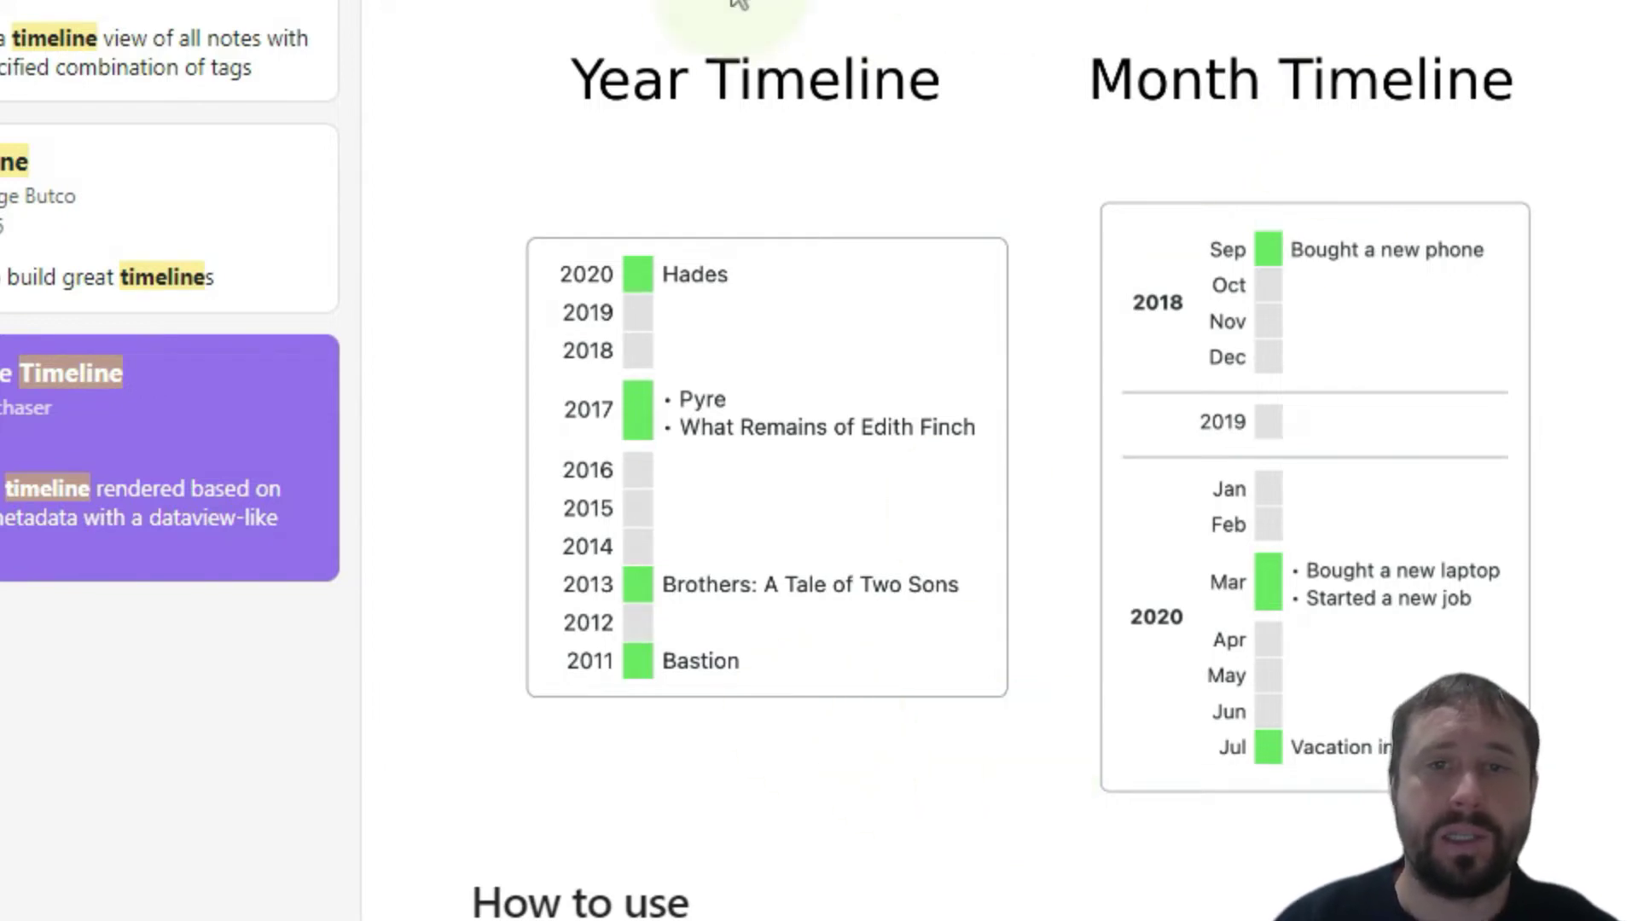
Step: Open the page of the plugin that builds timelines from tagged notes and examine its vertical and horizontal examples
left_click(213, 51)
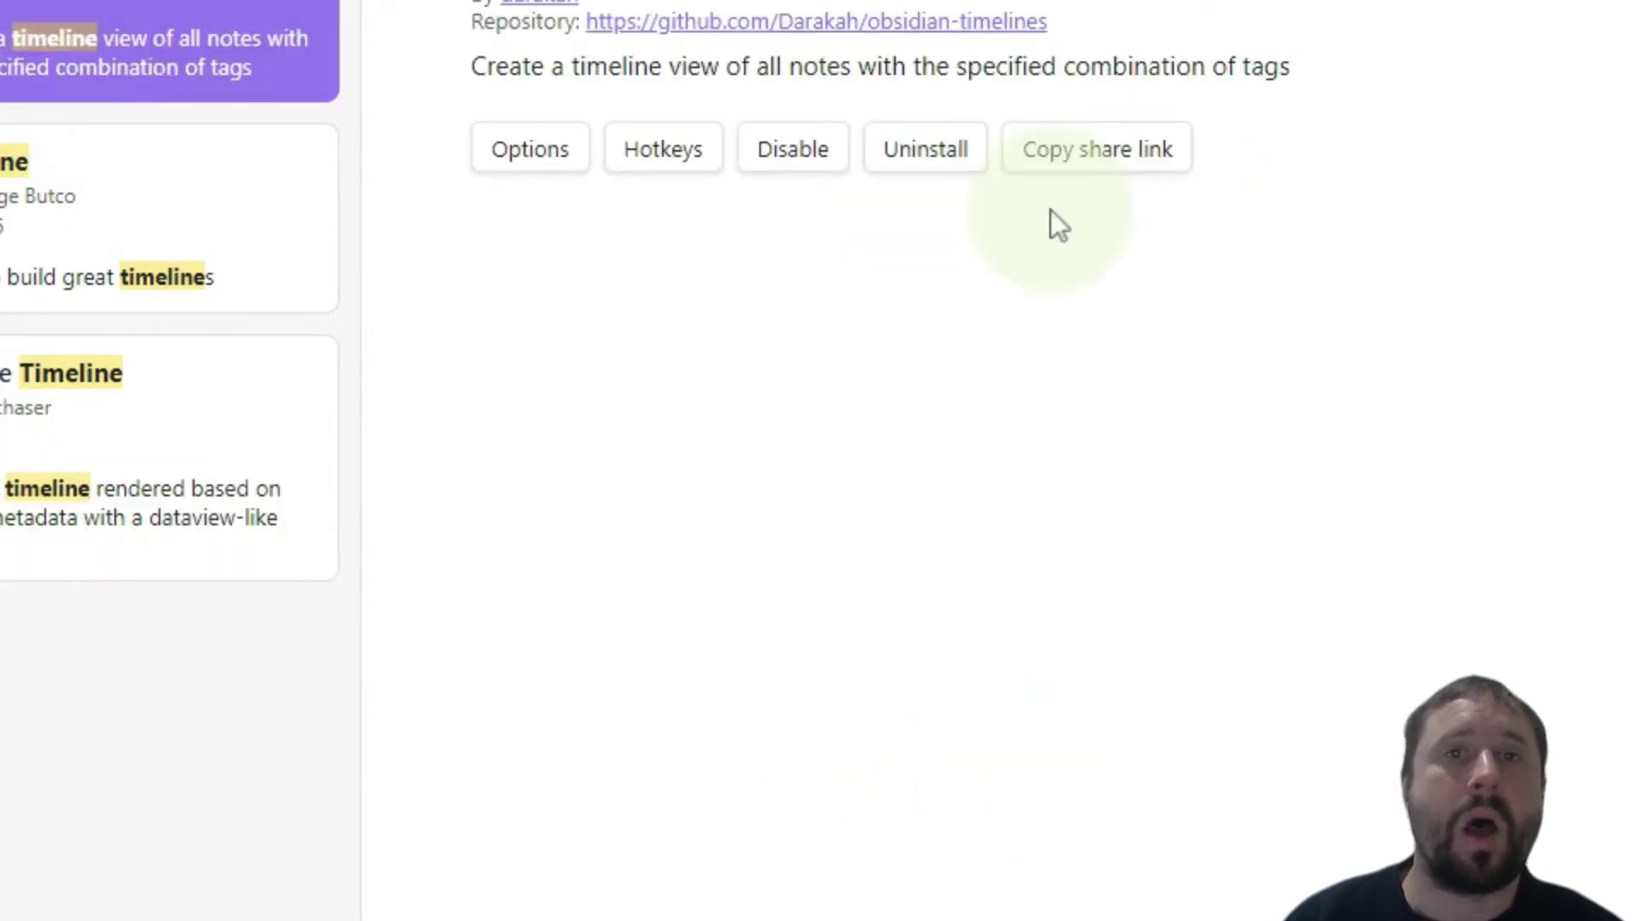
scroll(1420, 133, "down", 10)
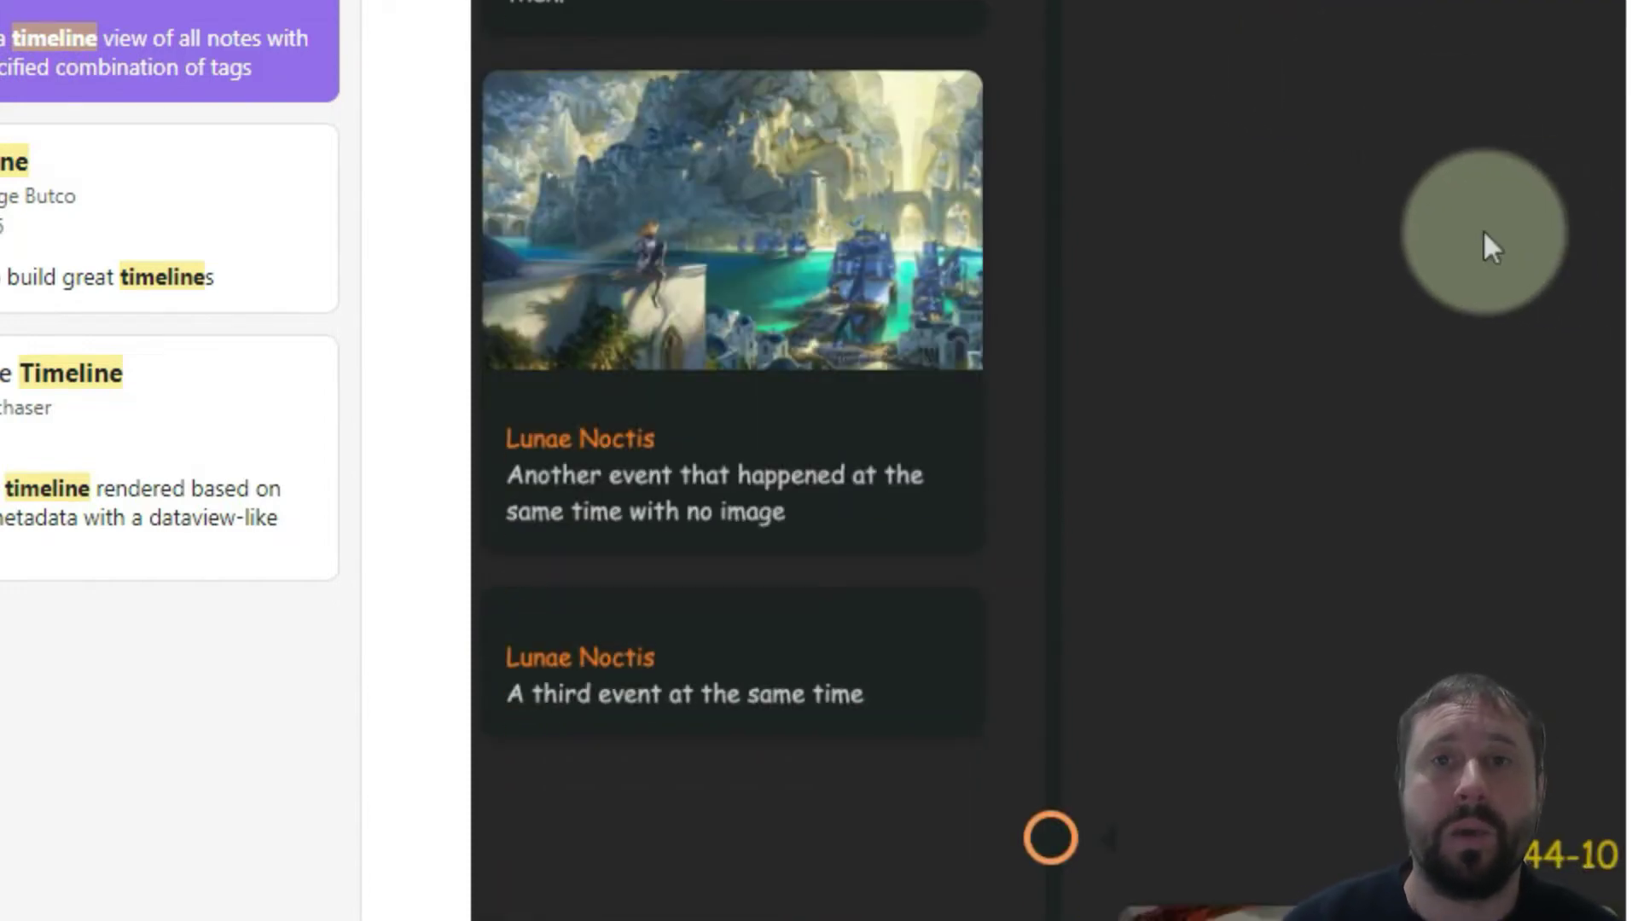
scroll(1390, 234, "up", 10)
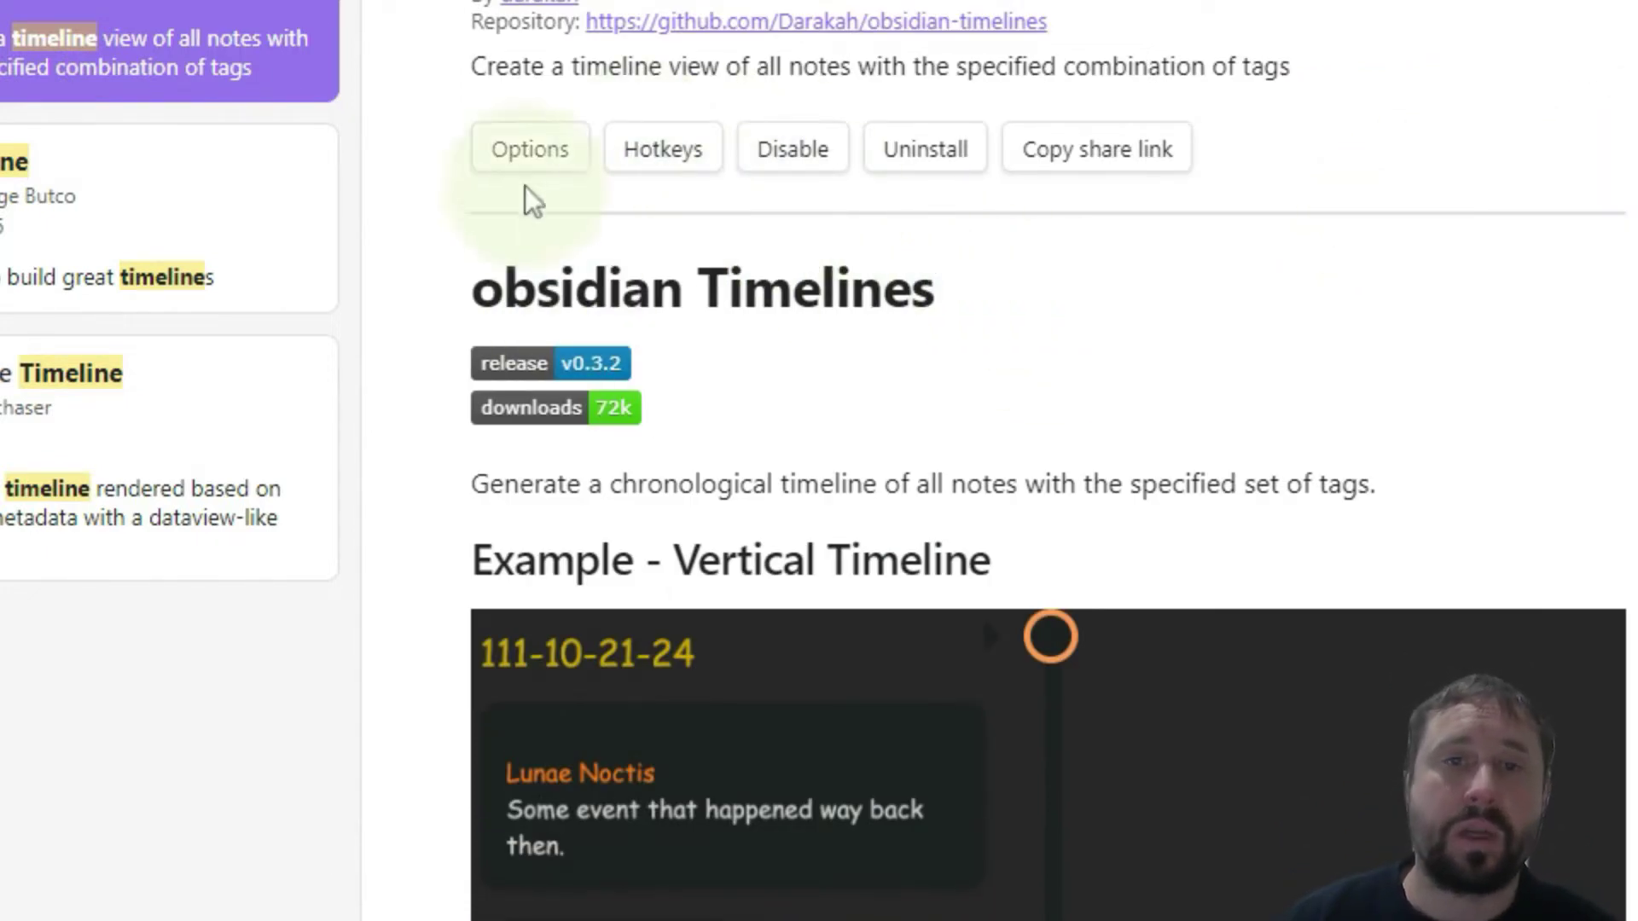
scroll(1488, 62, "down", 4)
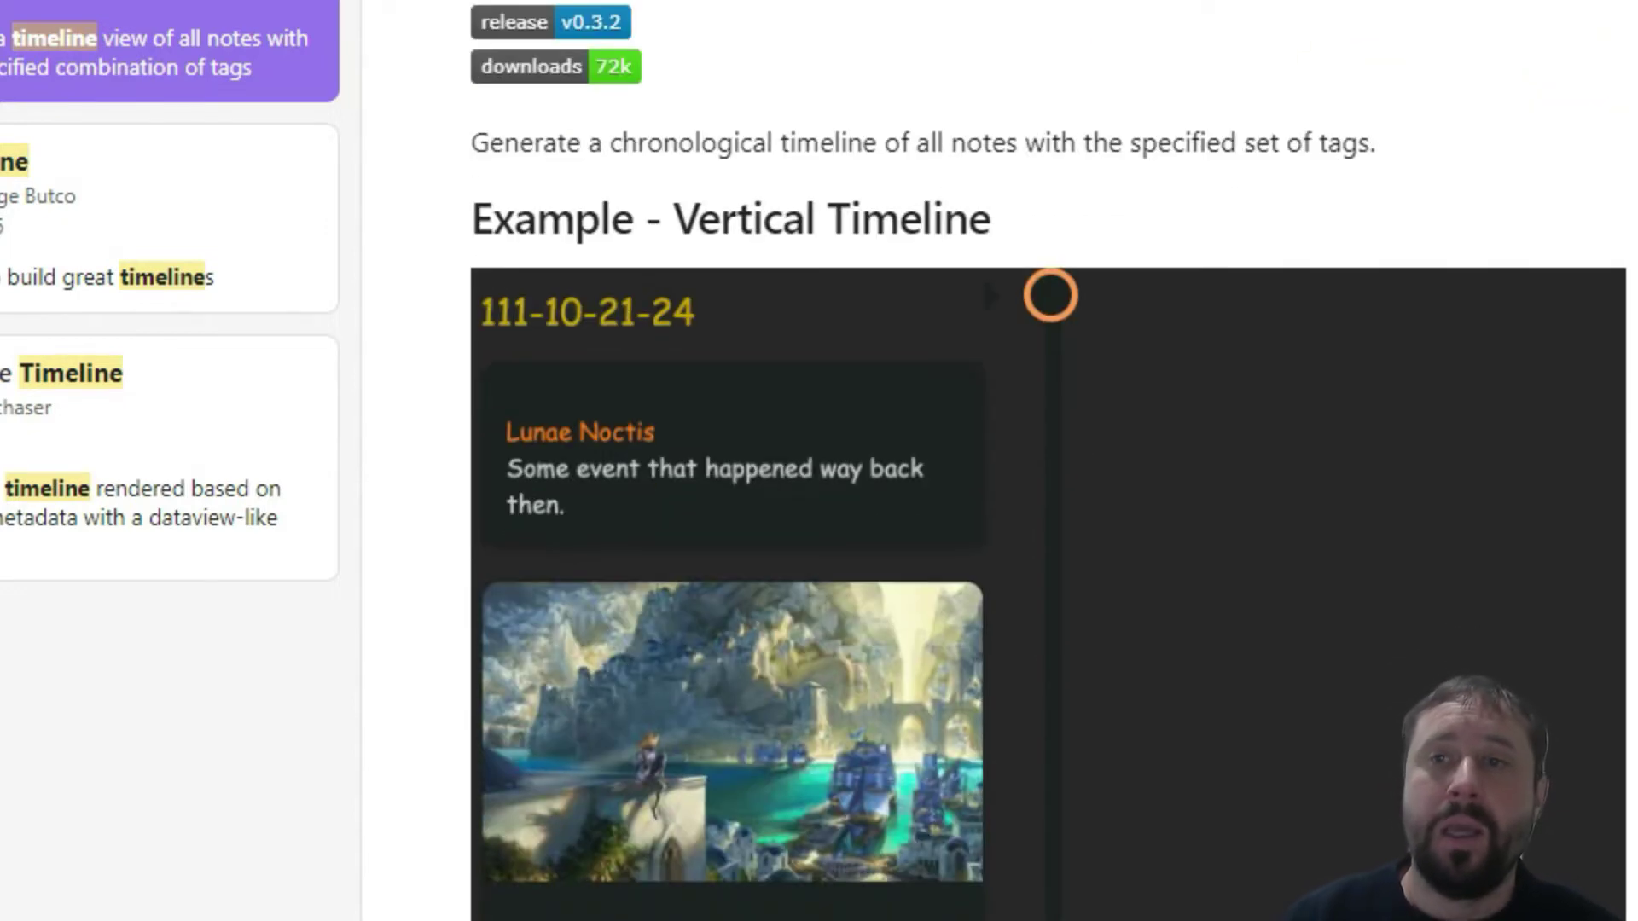
scroll(1047, 461, "down", 5)
scroll(1047, 460, "down", 20)
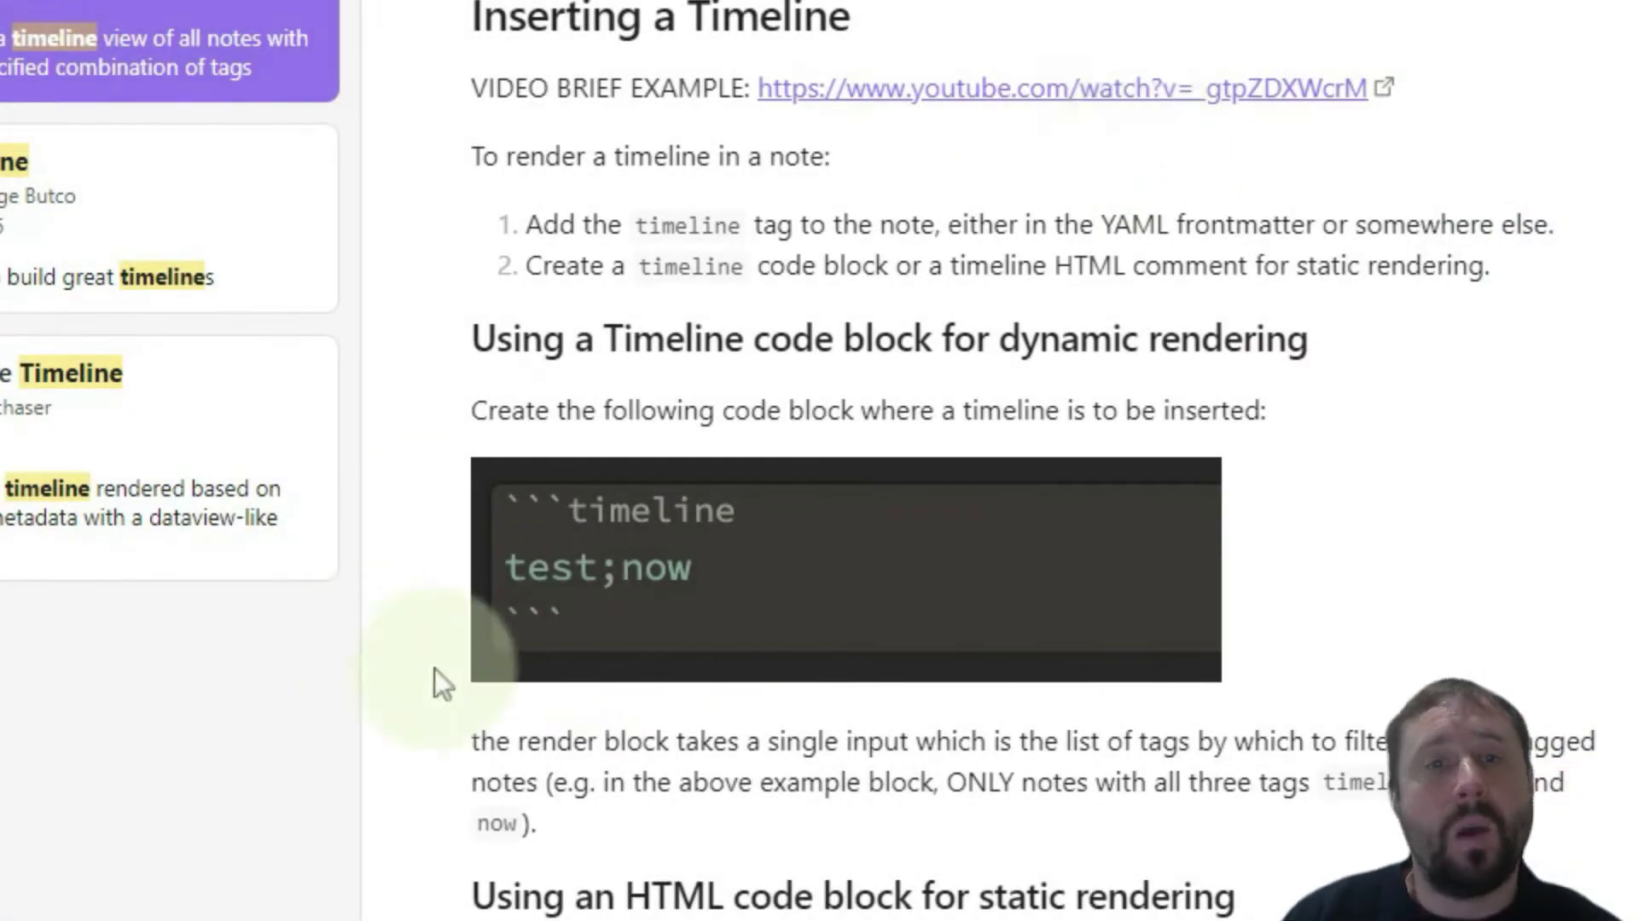
scroll(1338, 393, "up", 10)
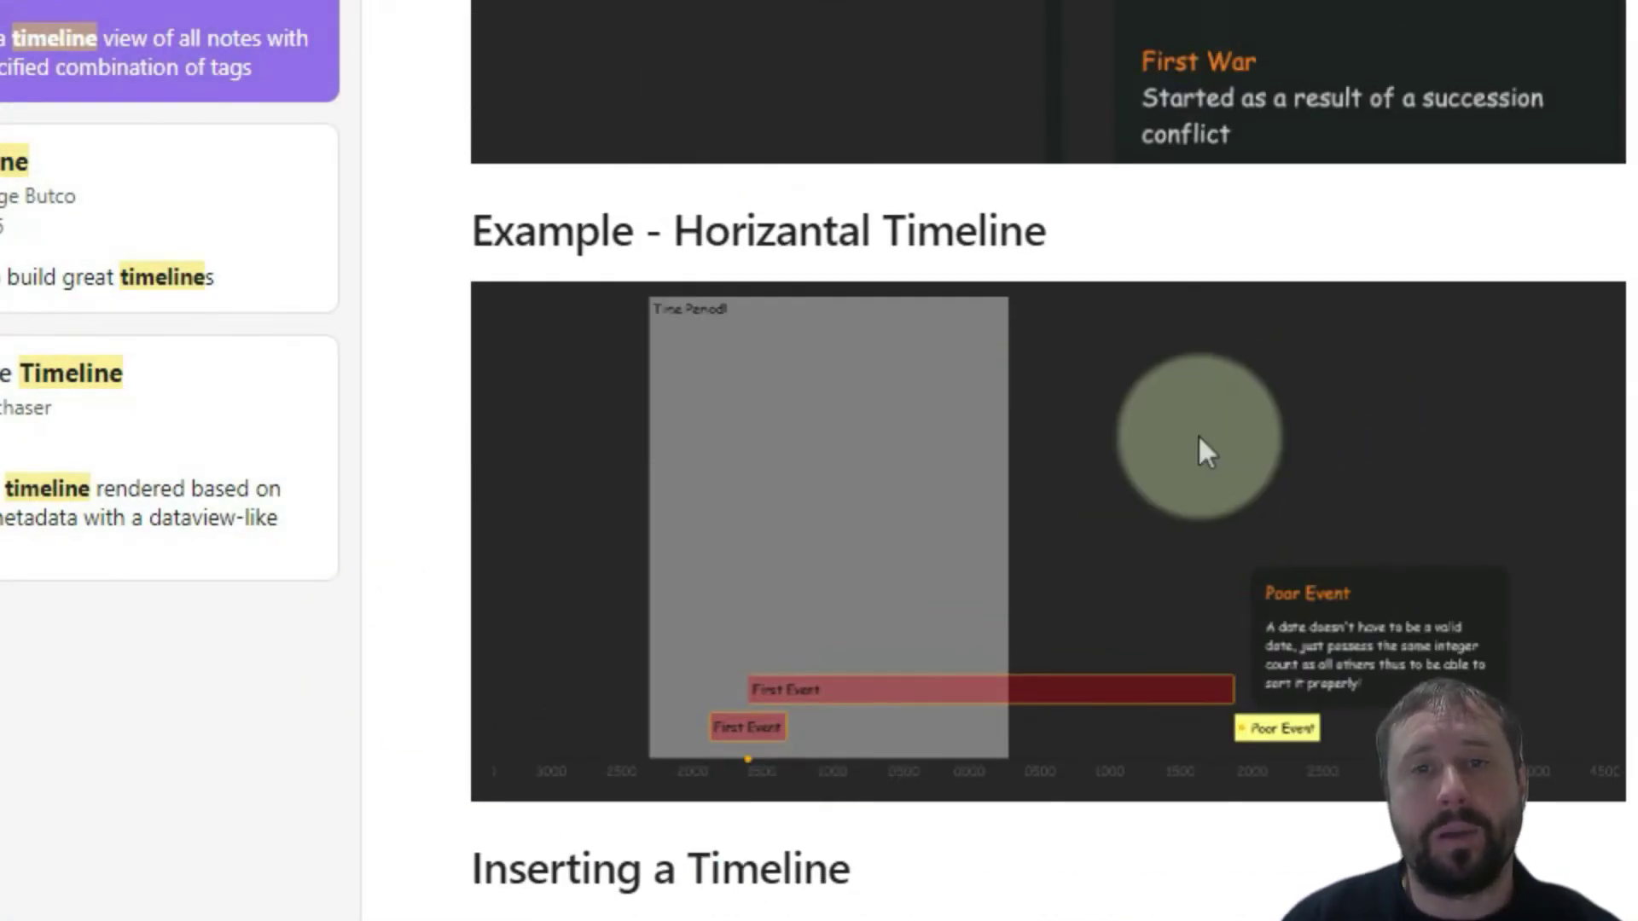
scroll(1164, 480, "up", 10)
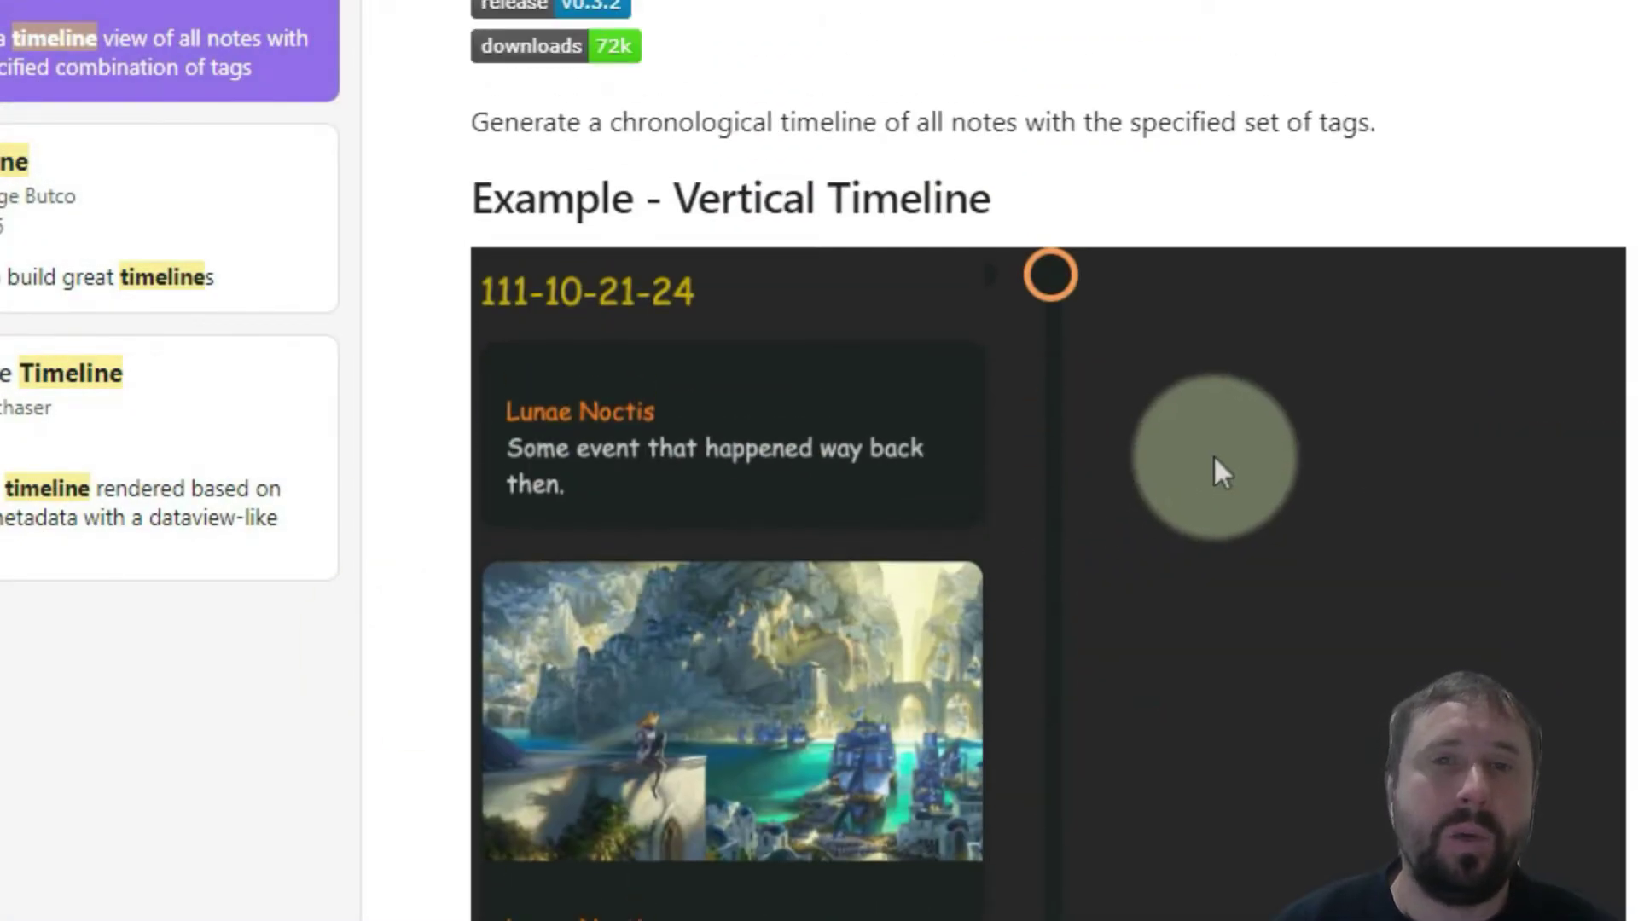
Step: Read the Timelines plugin's instructions on inserting a timeline, including the code block, static HTML rendering and CSS snippet sections
scroll(1215, 464, "down", 5)
scroll(1273, 409, "down", 15)
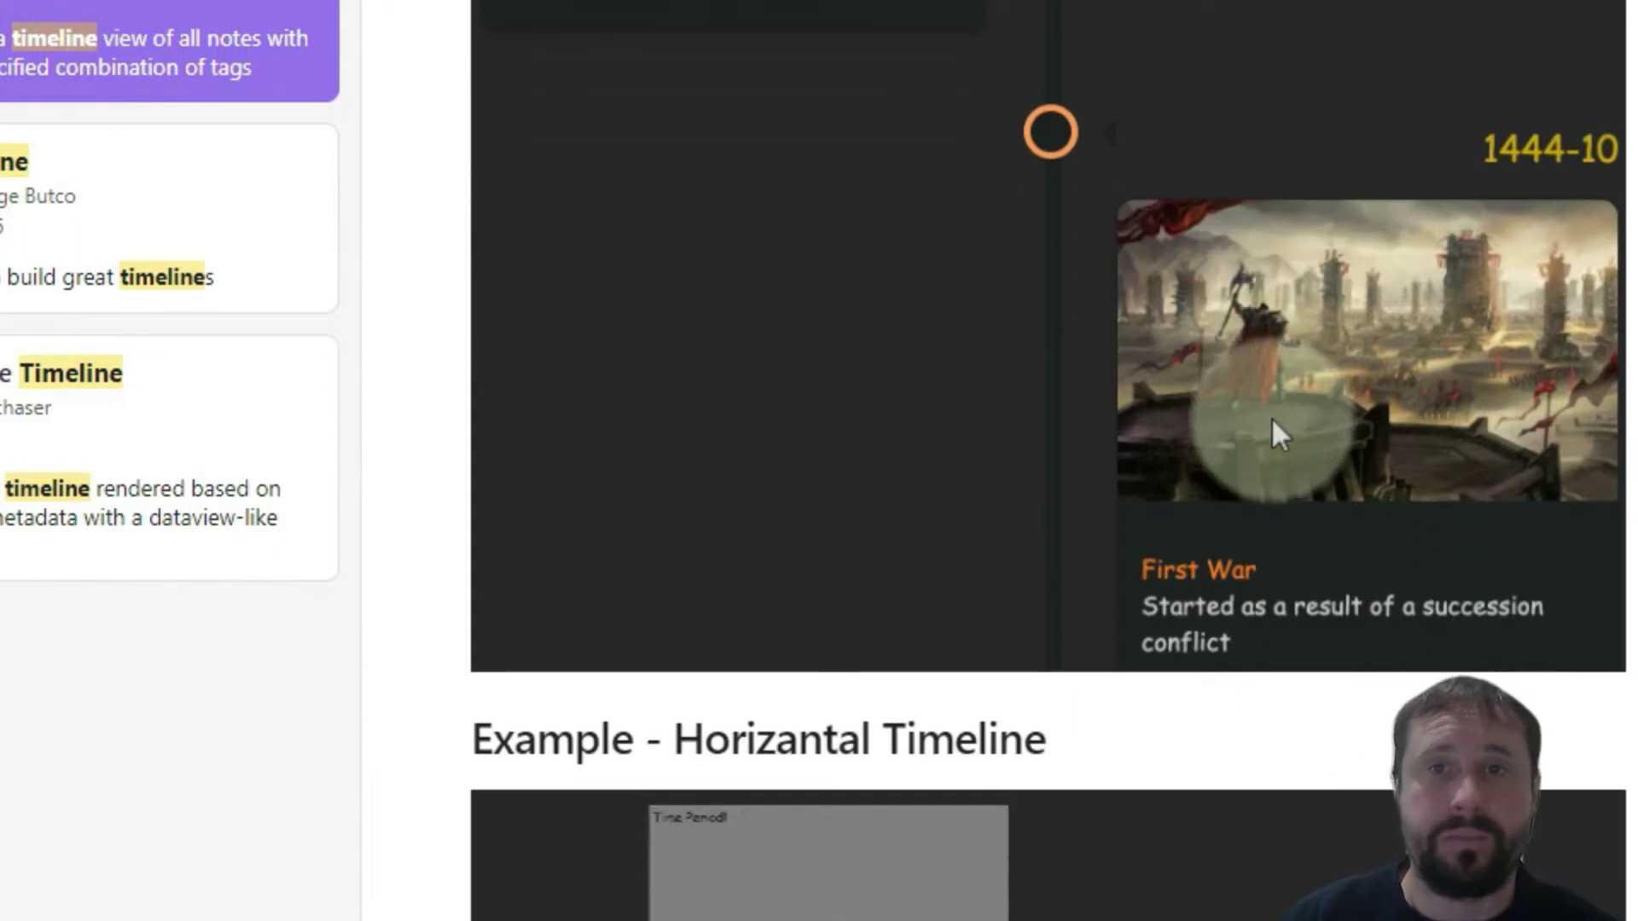
scroll(1271, 418, "down", 5)
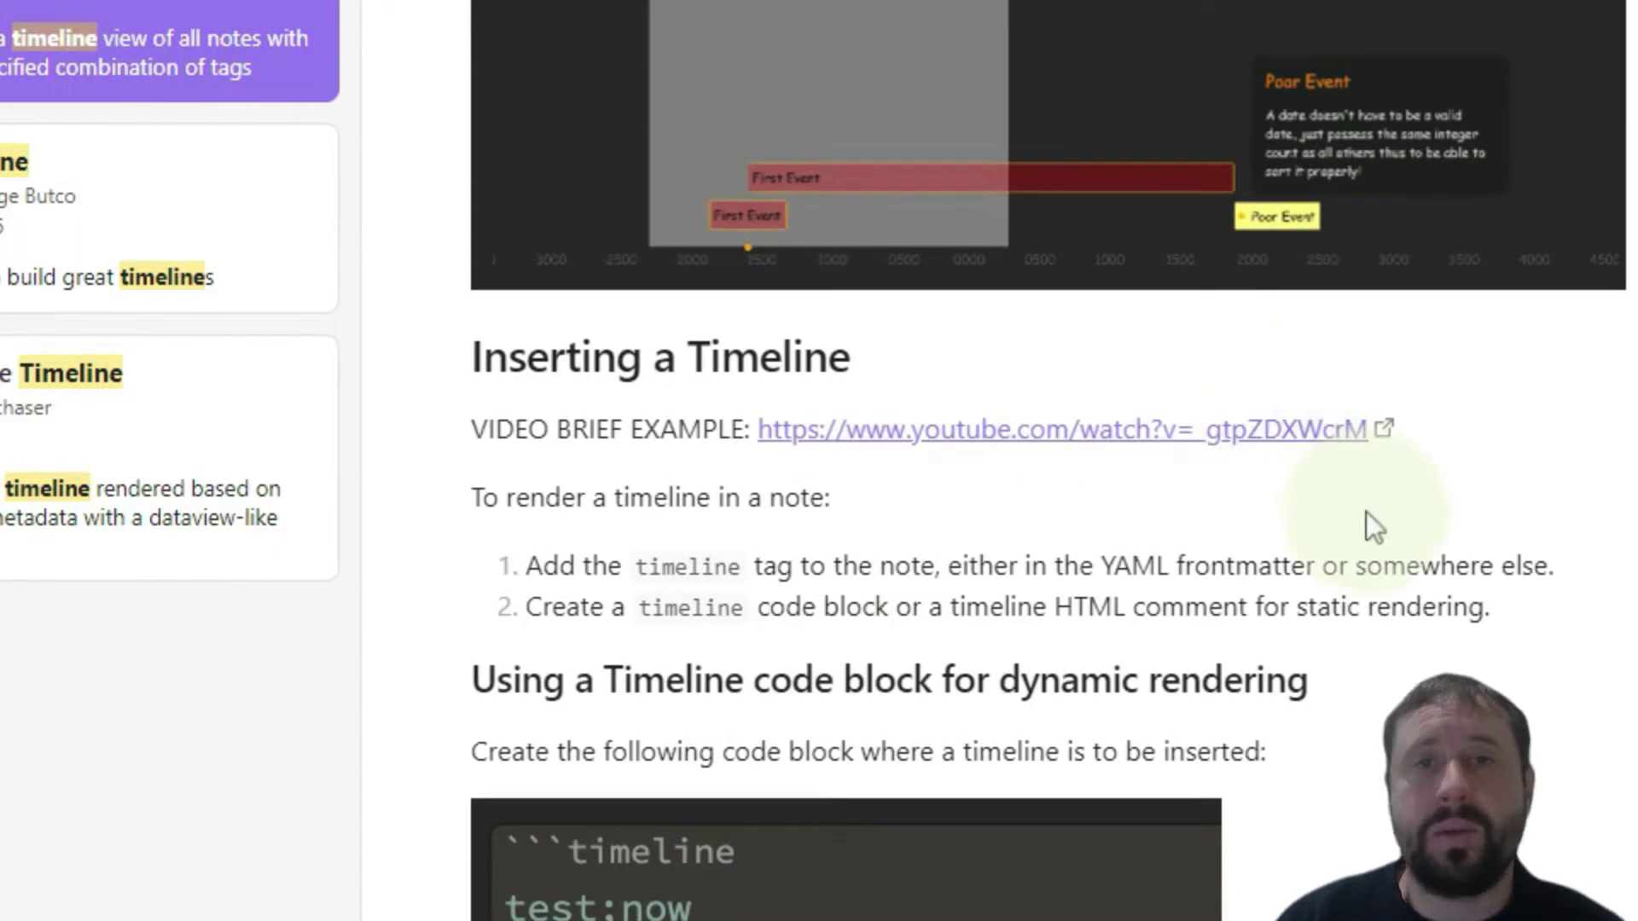
scroll(1558, 436, "down", 5)
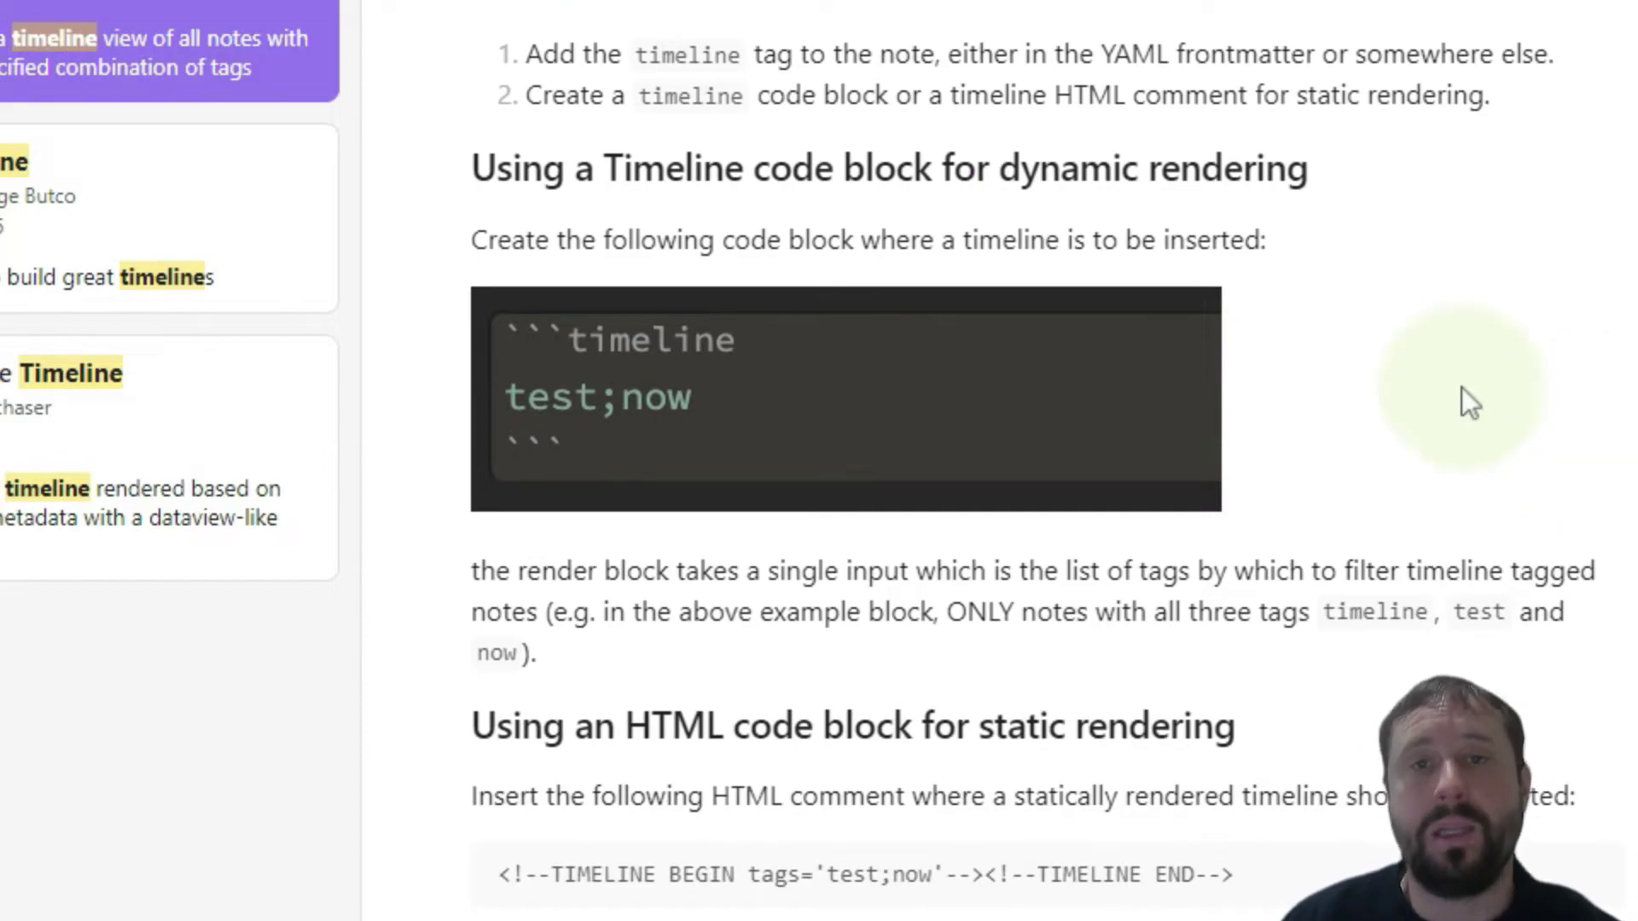
scroll(1460, 401, "down", 15)
scroll(1442, 439, "down", 5)
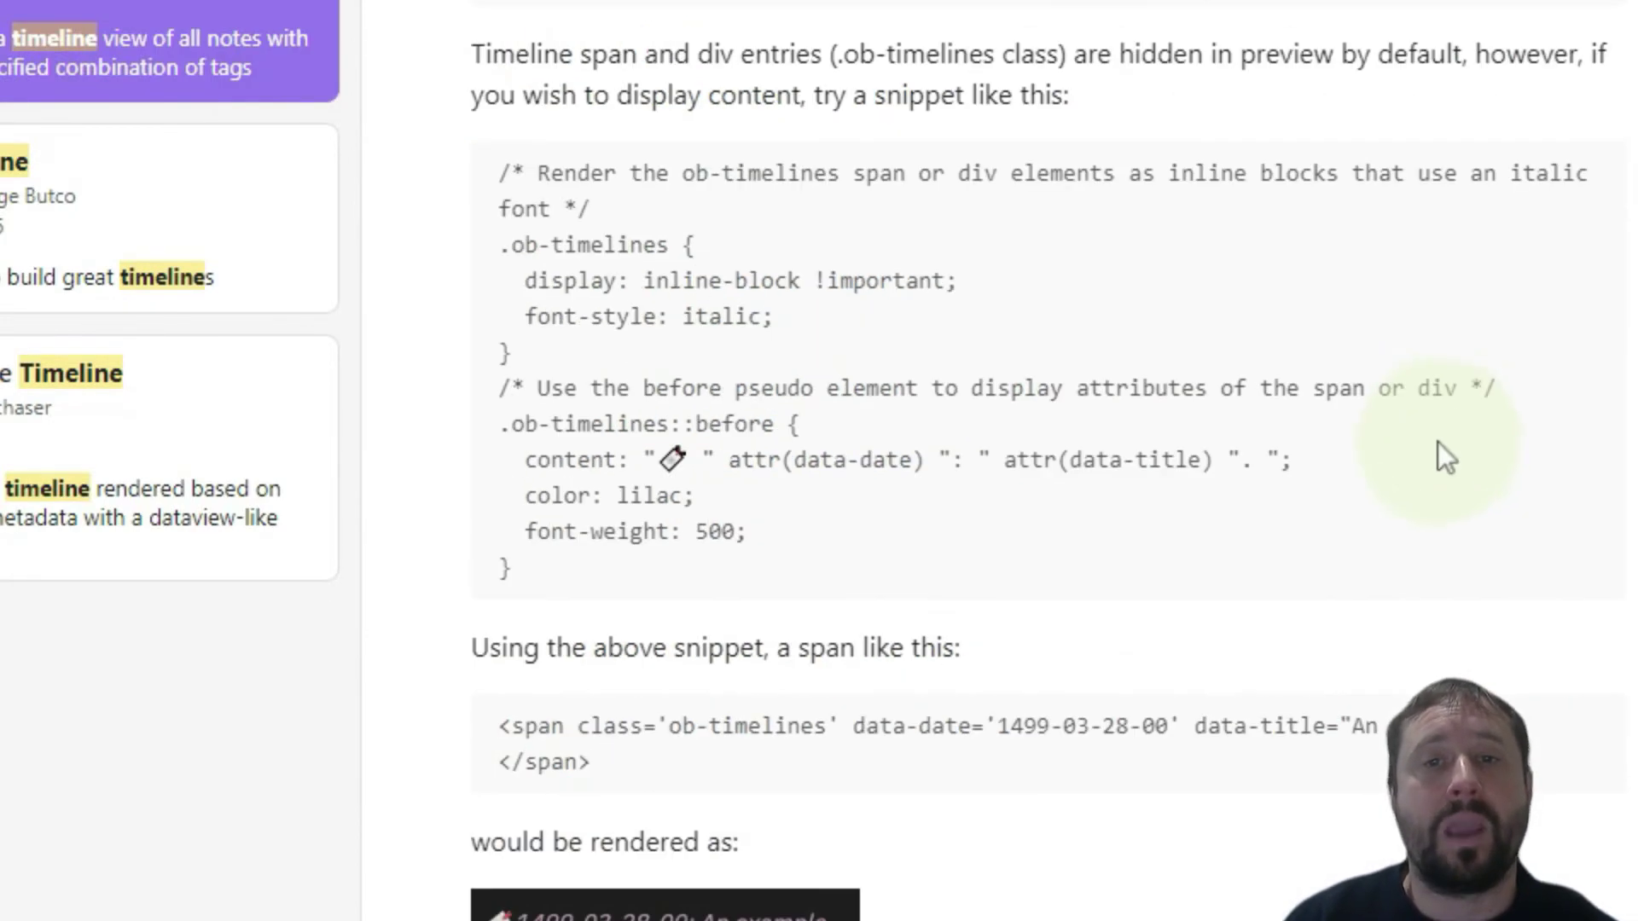
scroll(1433, 477, "up", 20)
scroll(1441, 503, "up", 5)
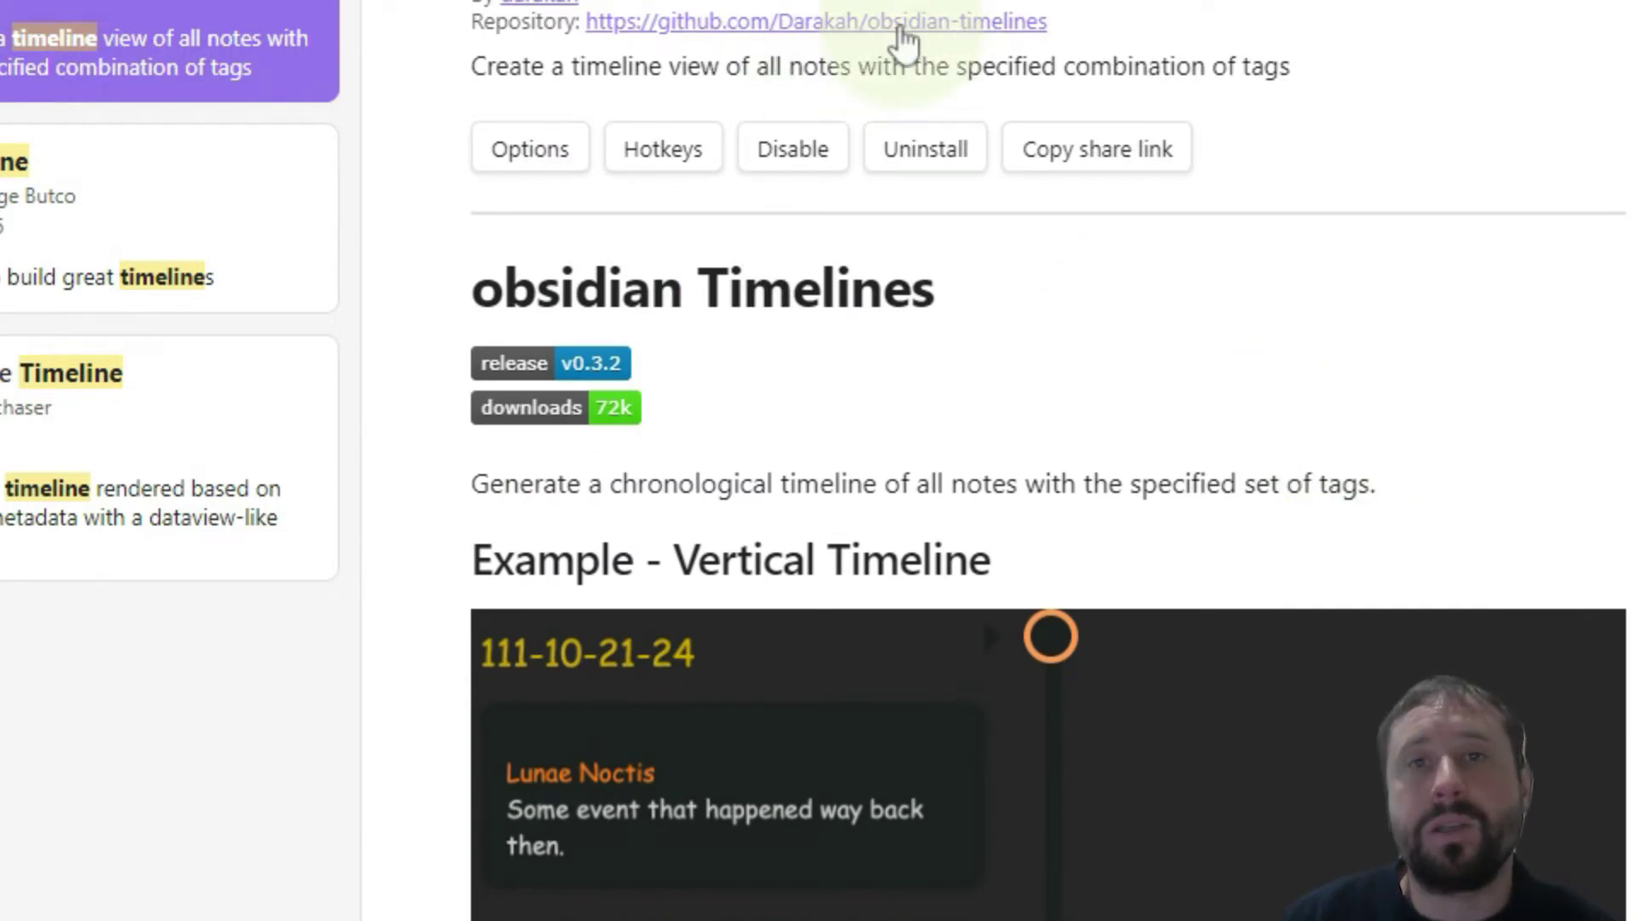
Step: Open the obsidian-timelines repository on GitHub in the browser and look over its file history, releases and README
left_click(885, 35)
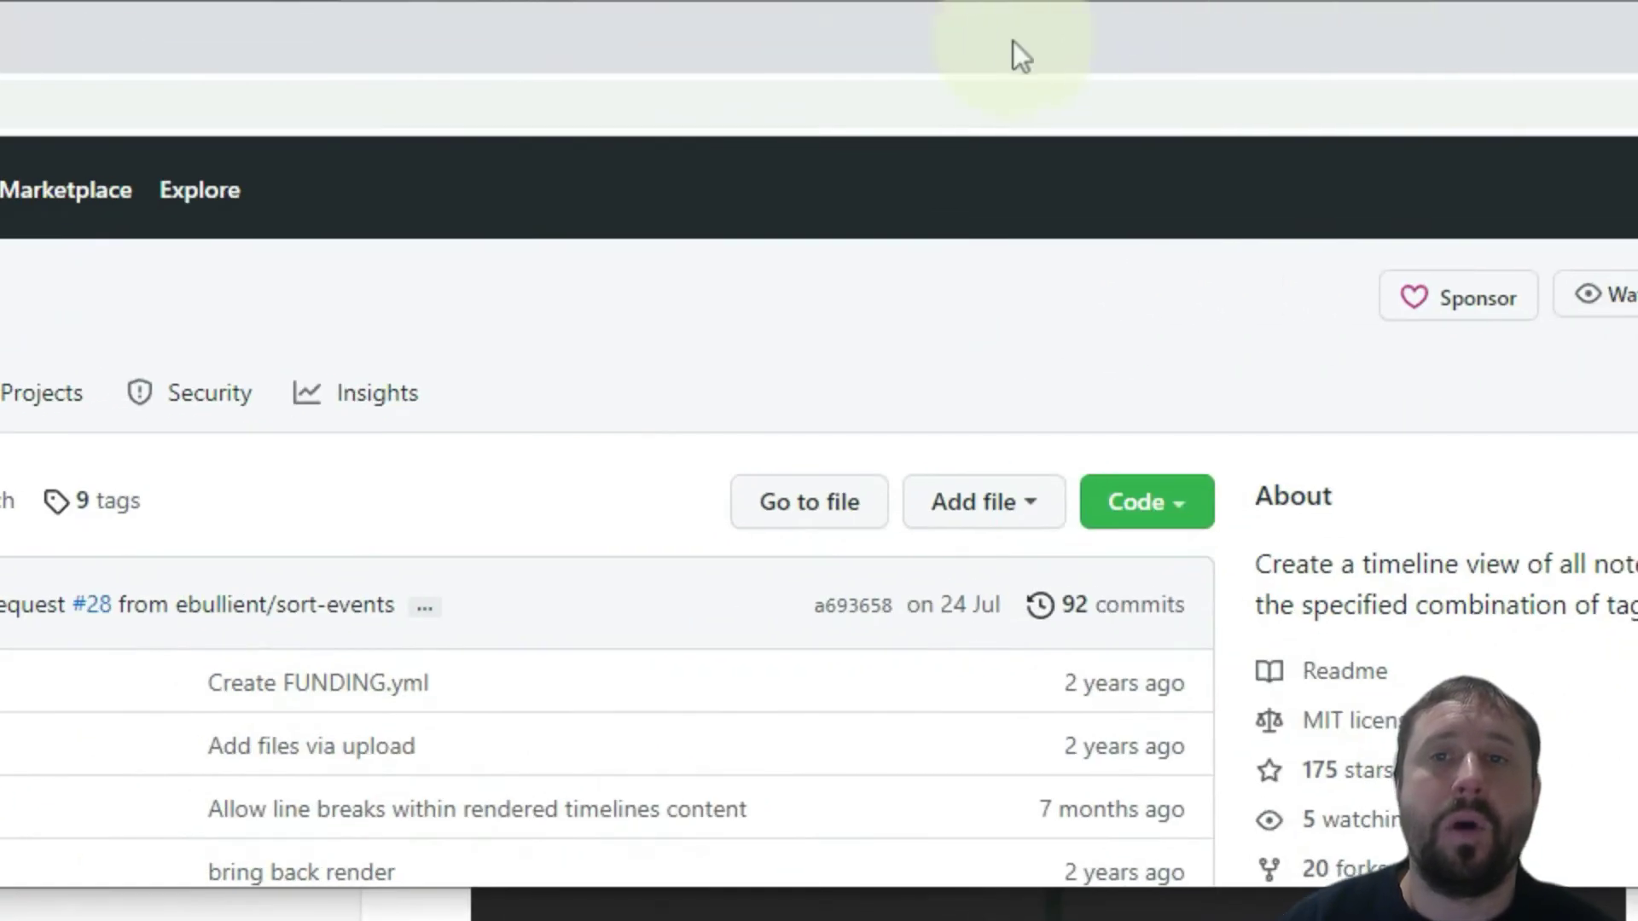
double_click(1010, 29)
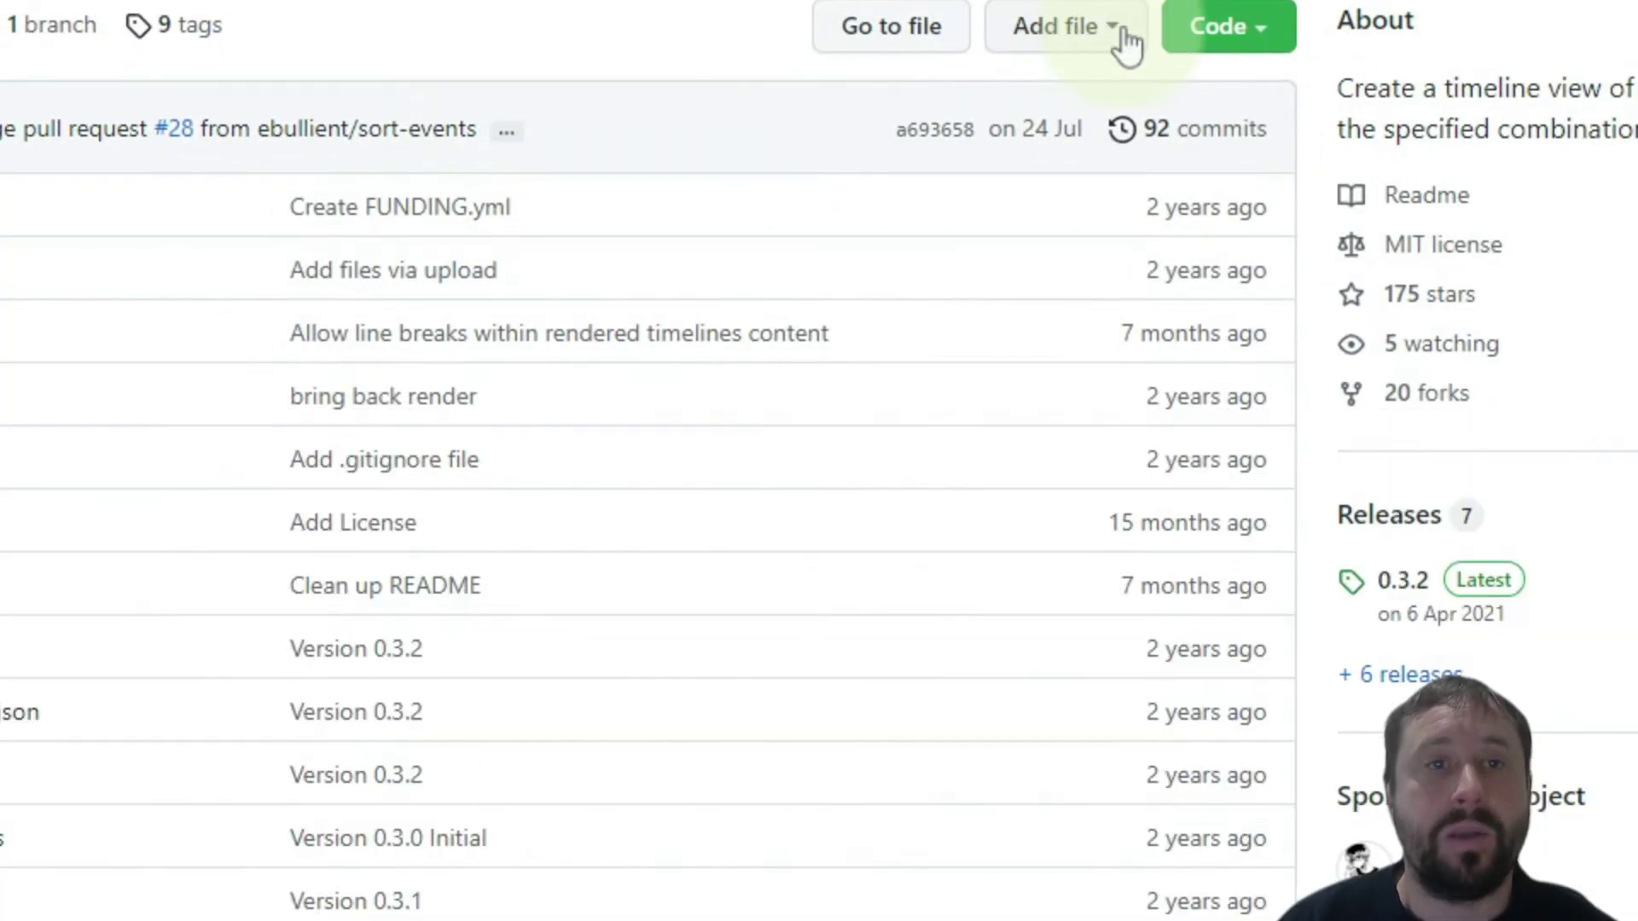
scroll(473, 101, "down", 5)
scroll(648, 461, "down", 8)
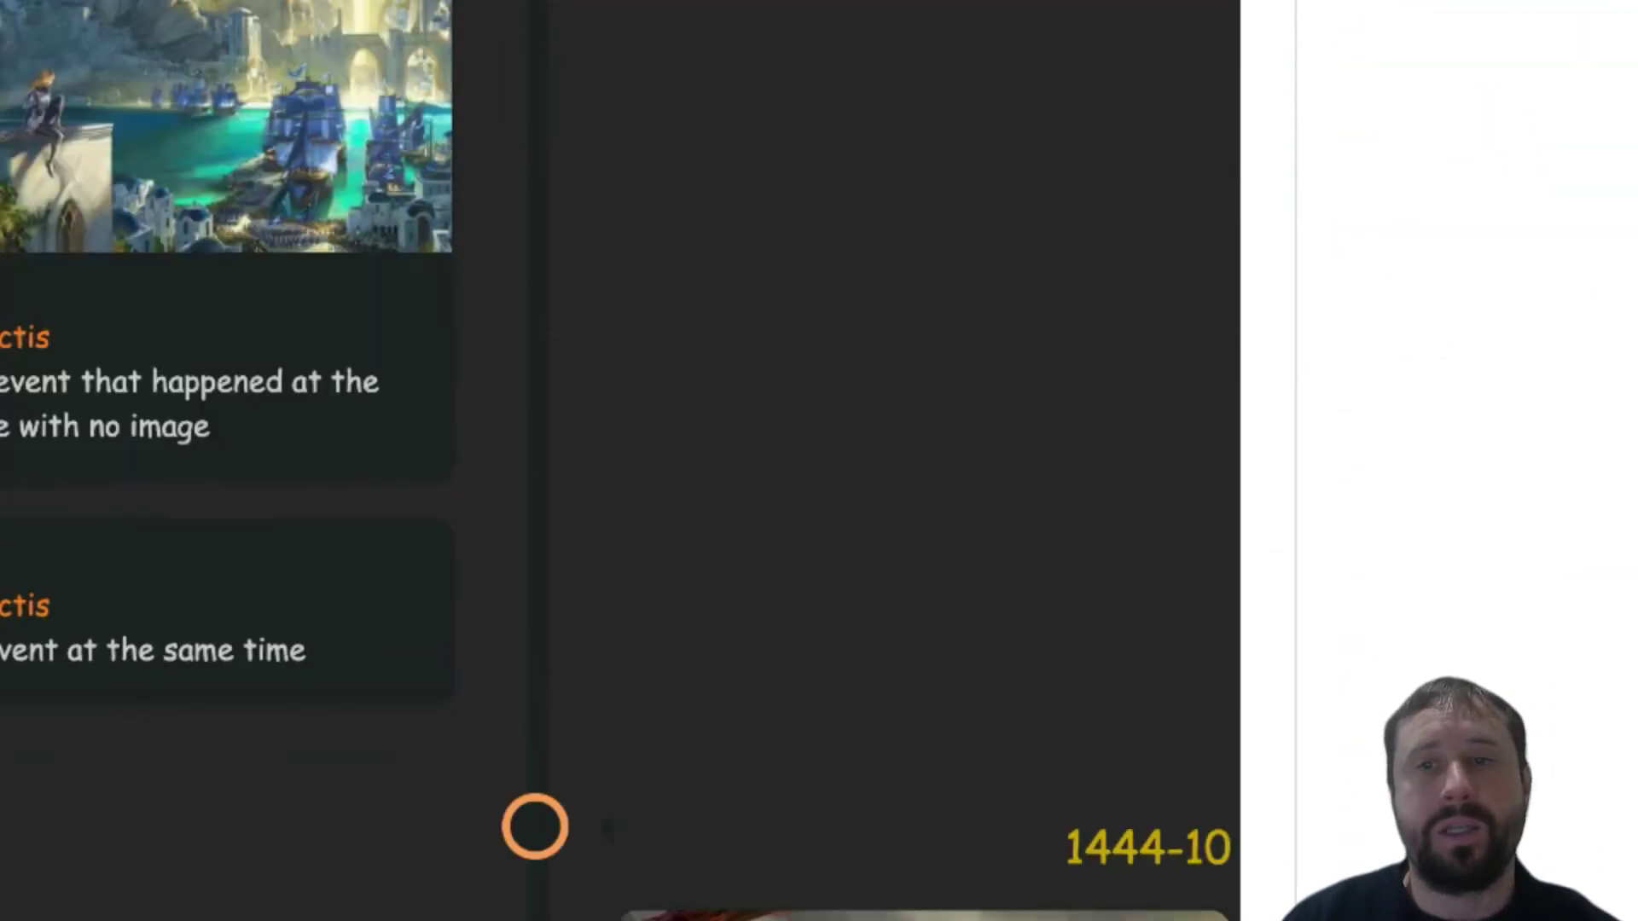
scroll(649, 461, "up", 15)
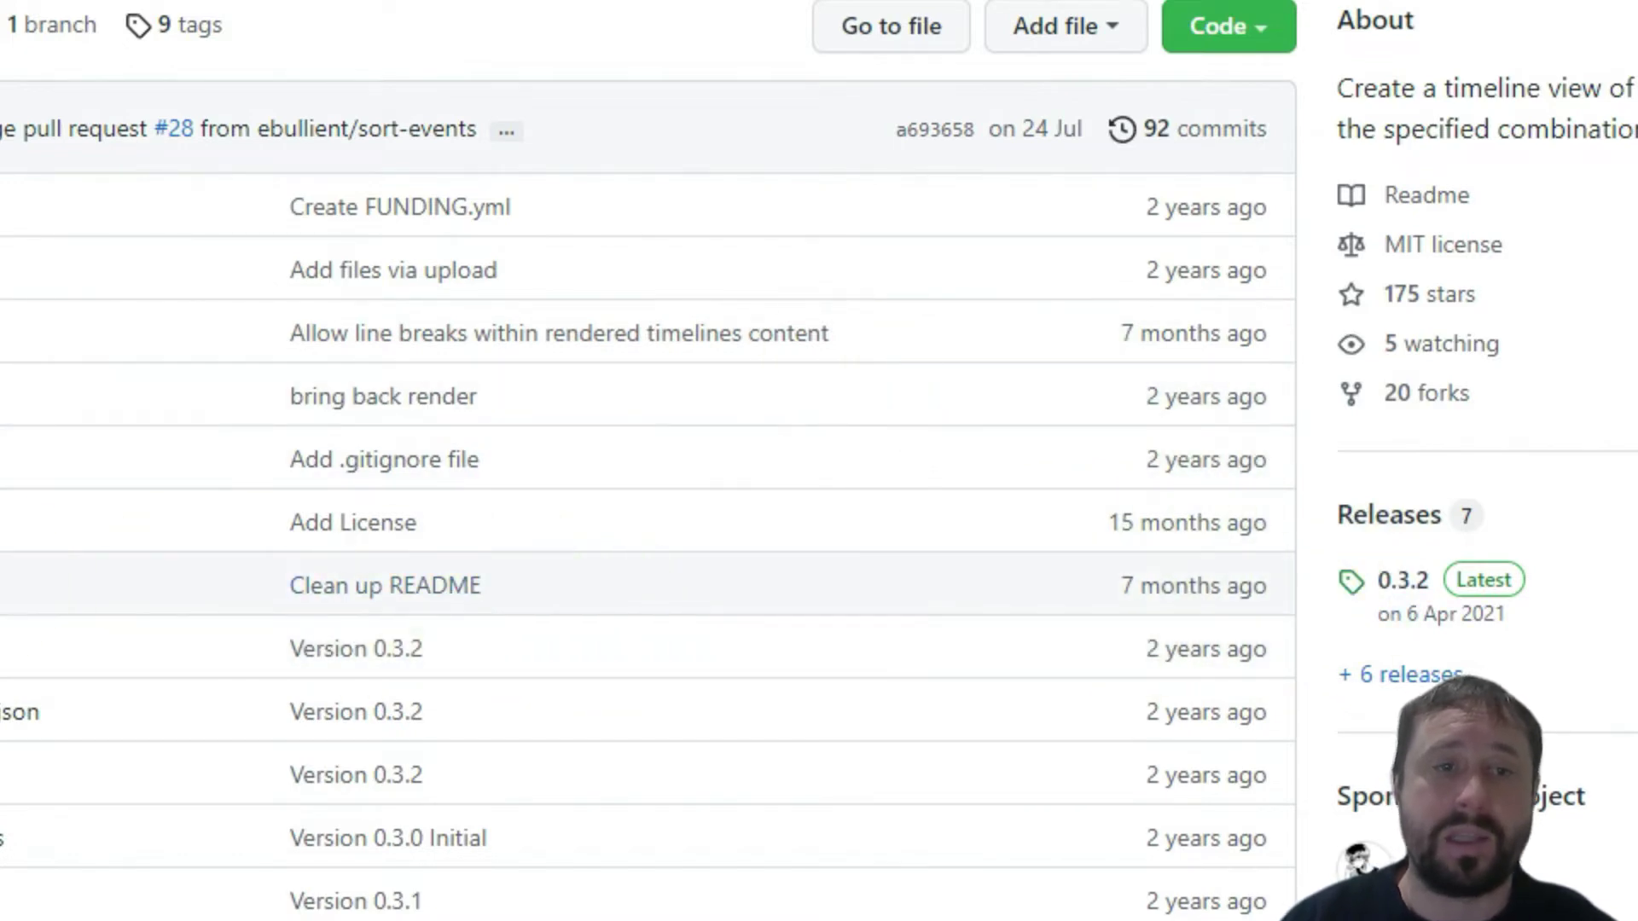
scroll(1613, 248, "down", 10)
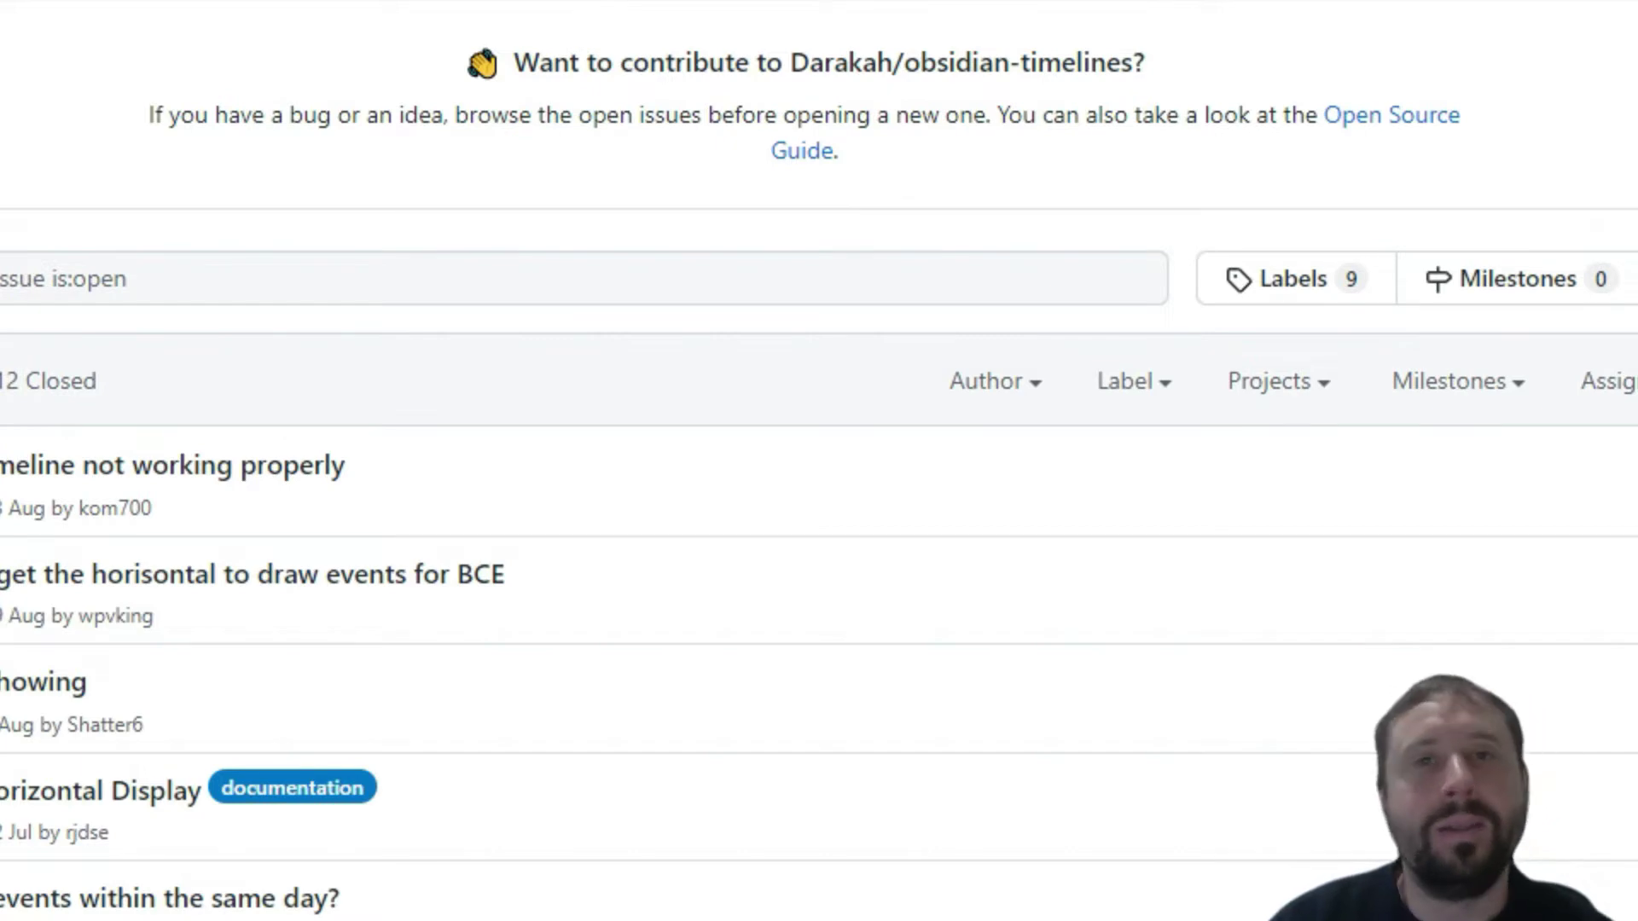
Step: Examine the open issues of the obsidian-timelines repository for reported problems and feature requests
scroll(1246, 256, "down", 8)
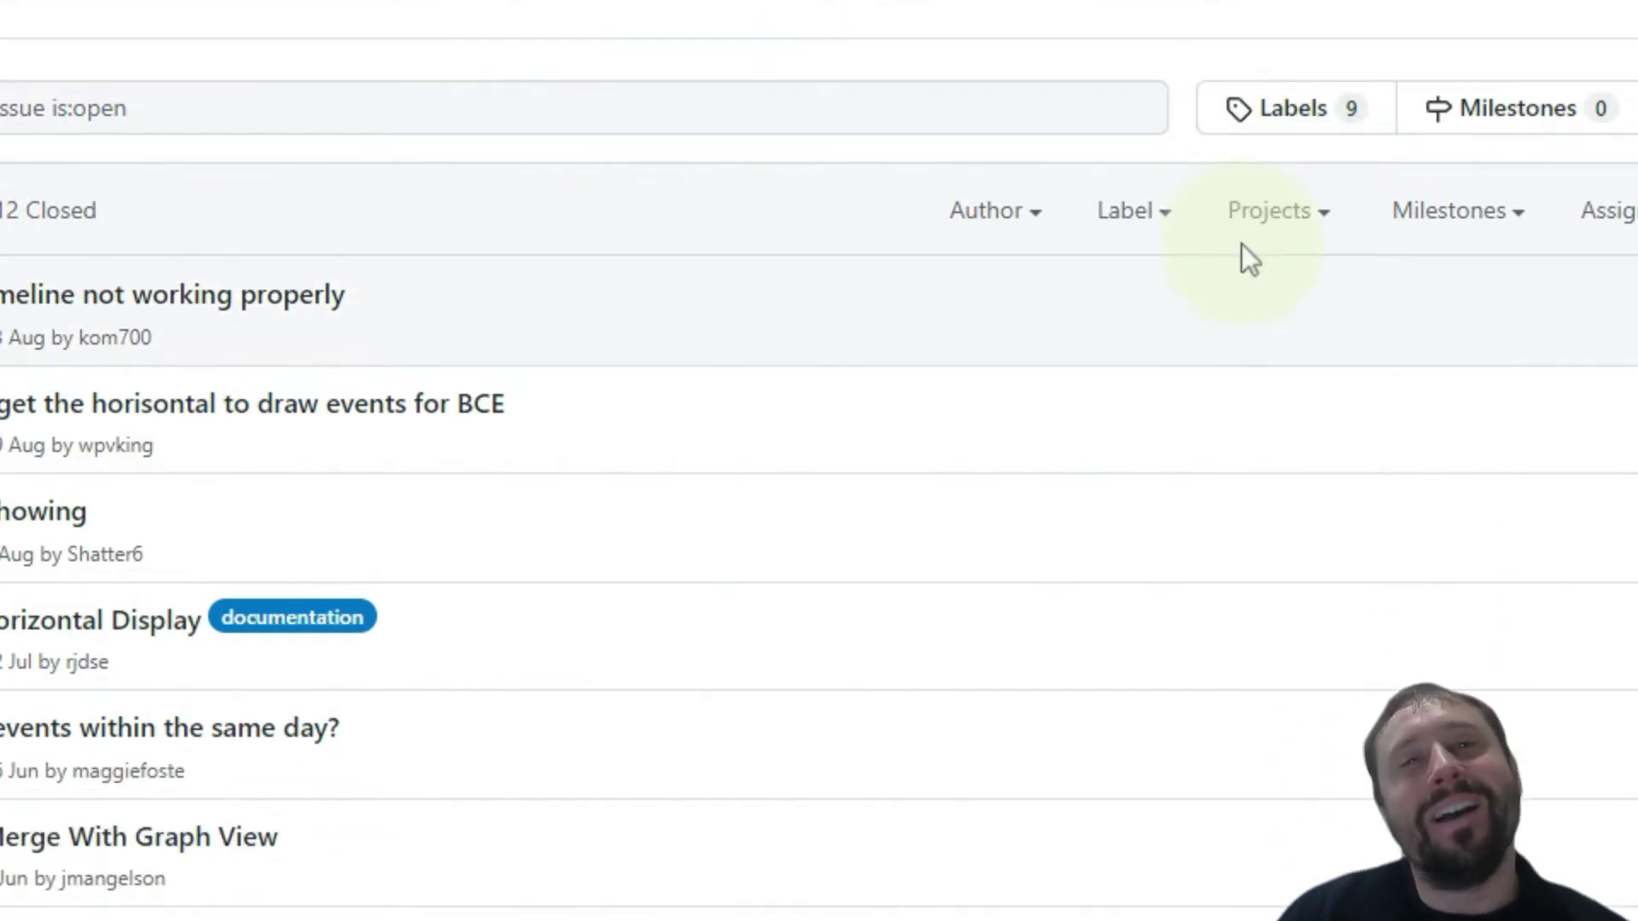
scroll(1247, 260, "up", 8)
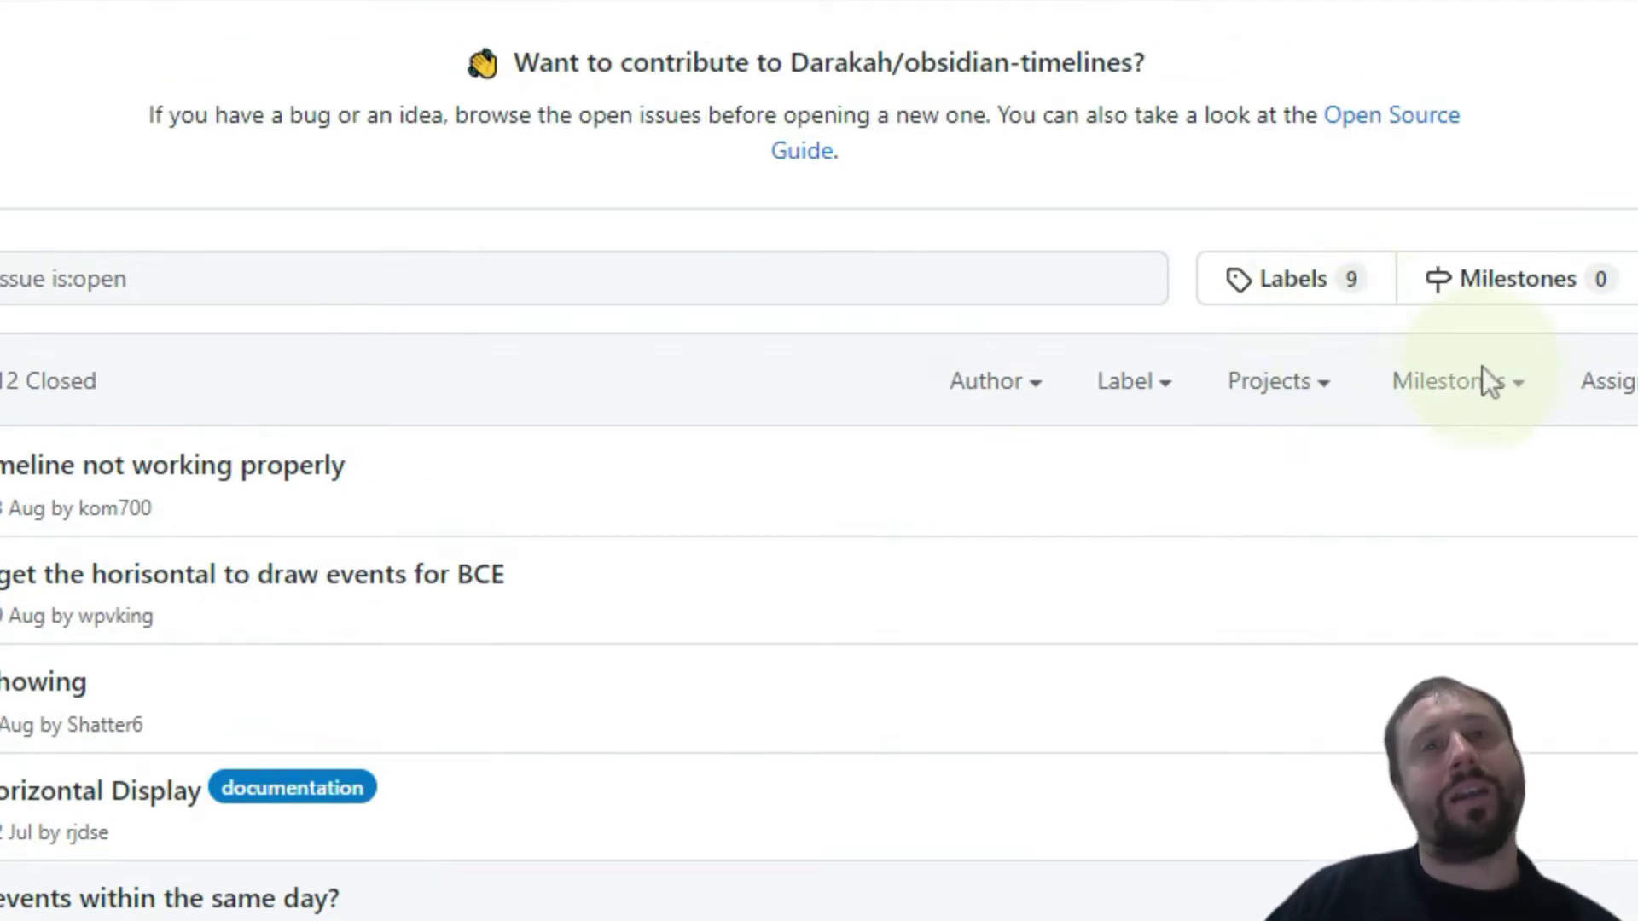
scroll(1503, 394, "down", 6)
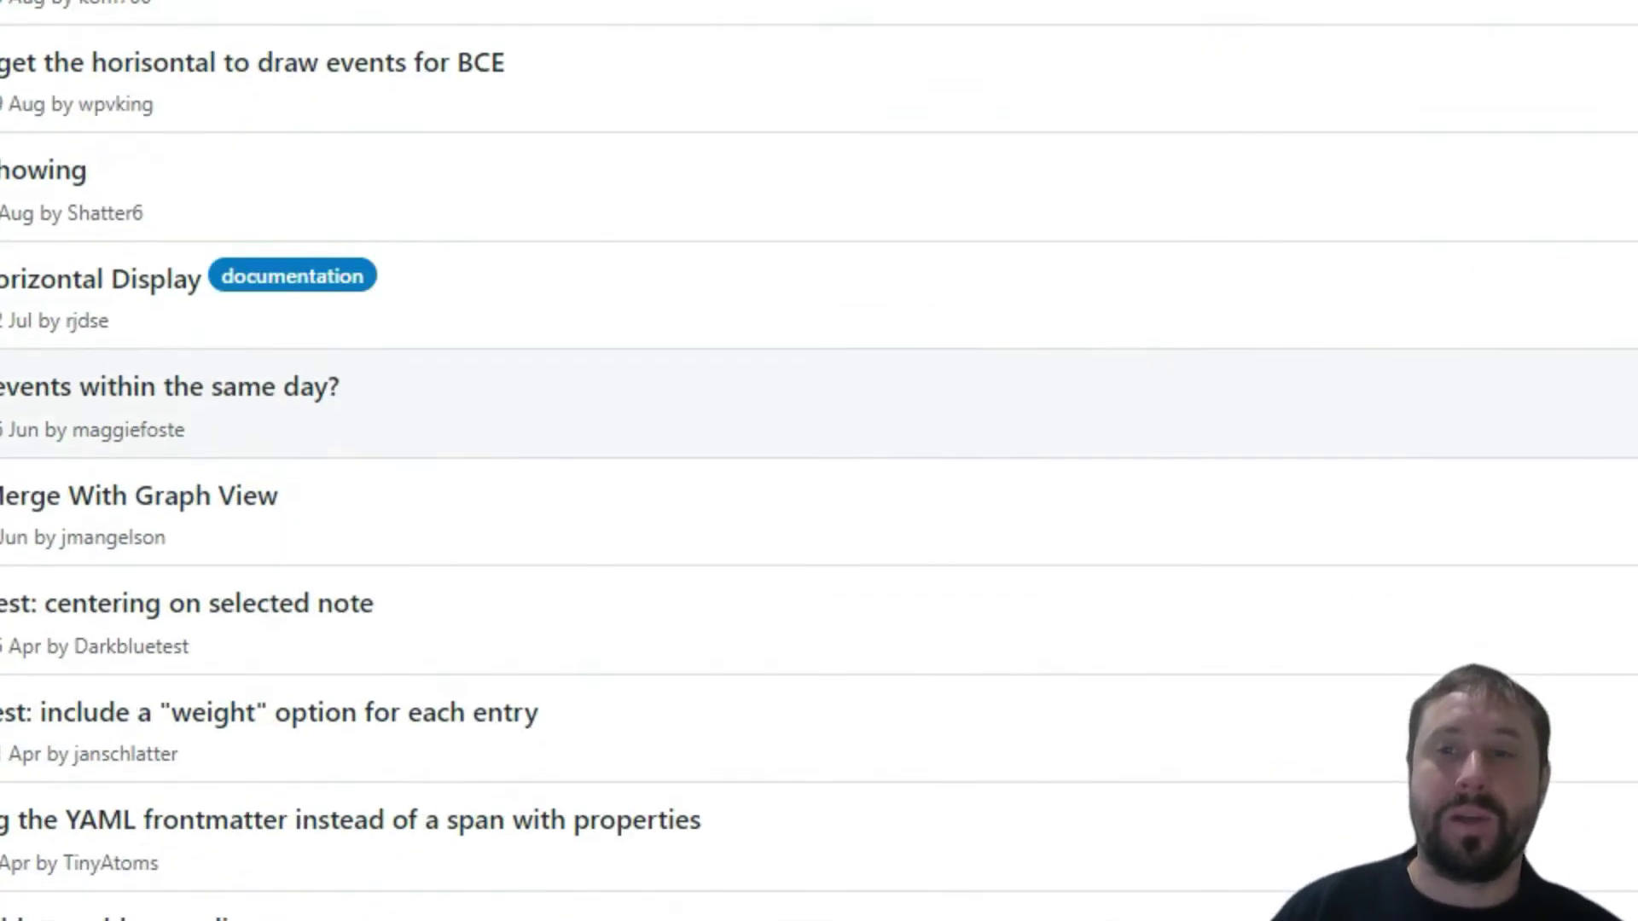
scroll(427, 25, "down", 2)
scroll(427, 26, "up", 8)
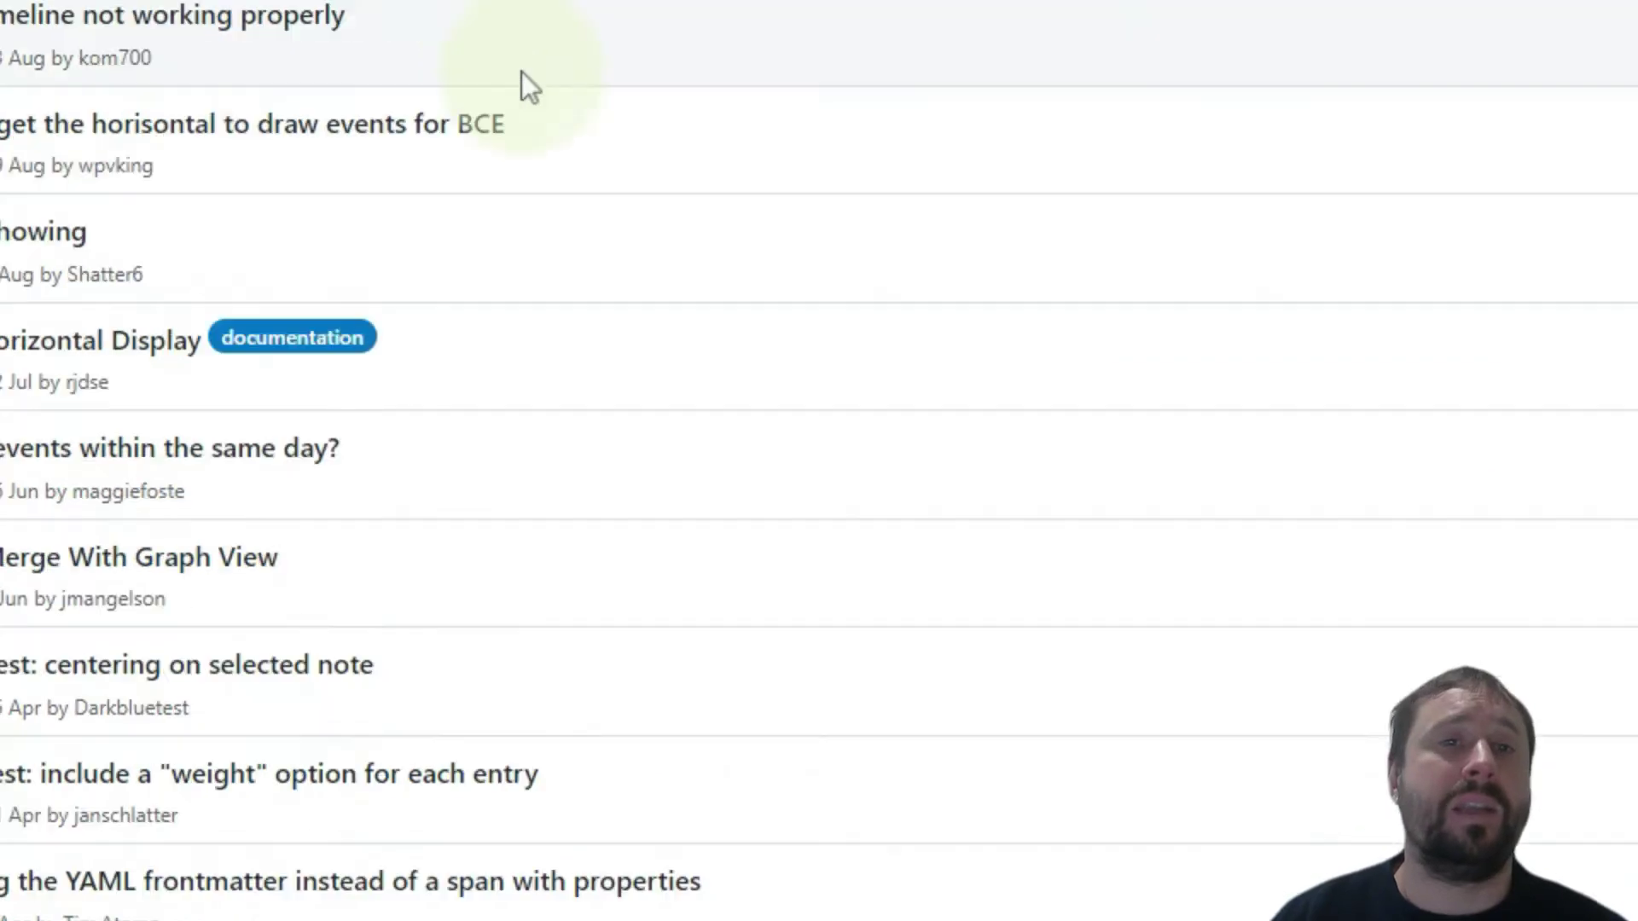
scroll(366, 387, "down", 2)
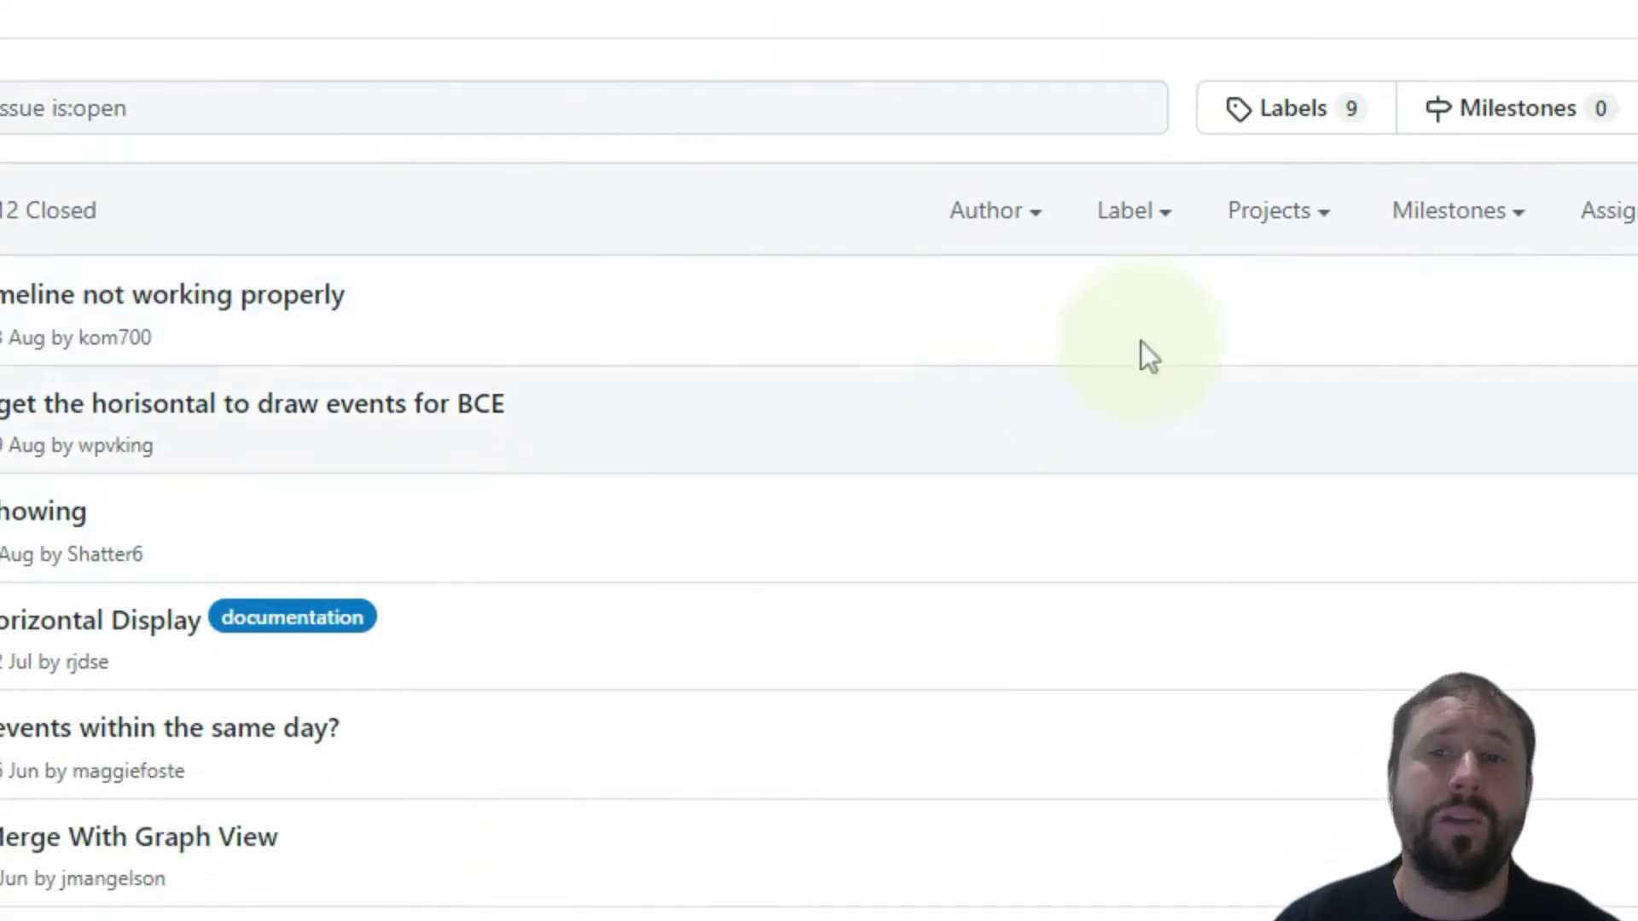
scroll(1446, 392, "down", 2)
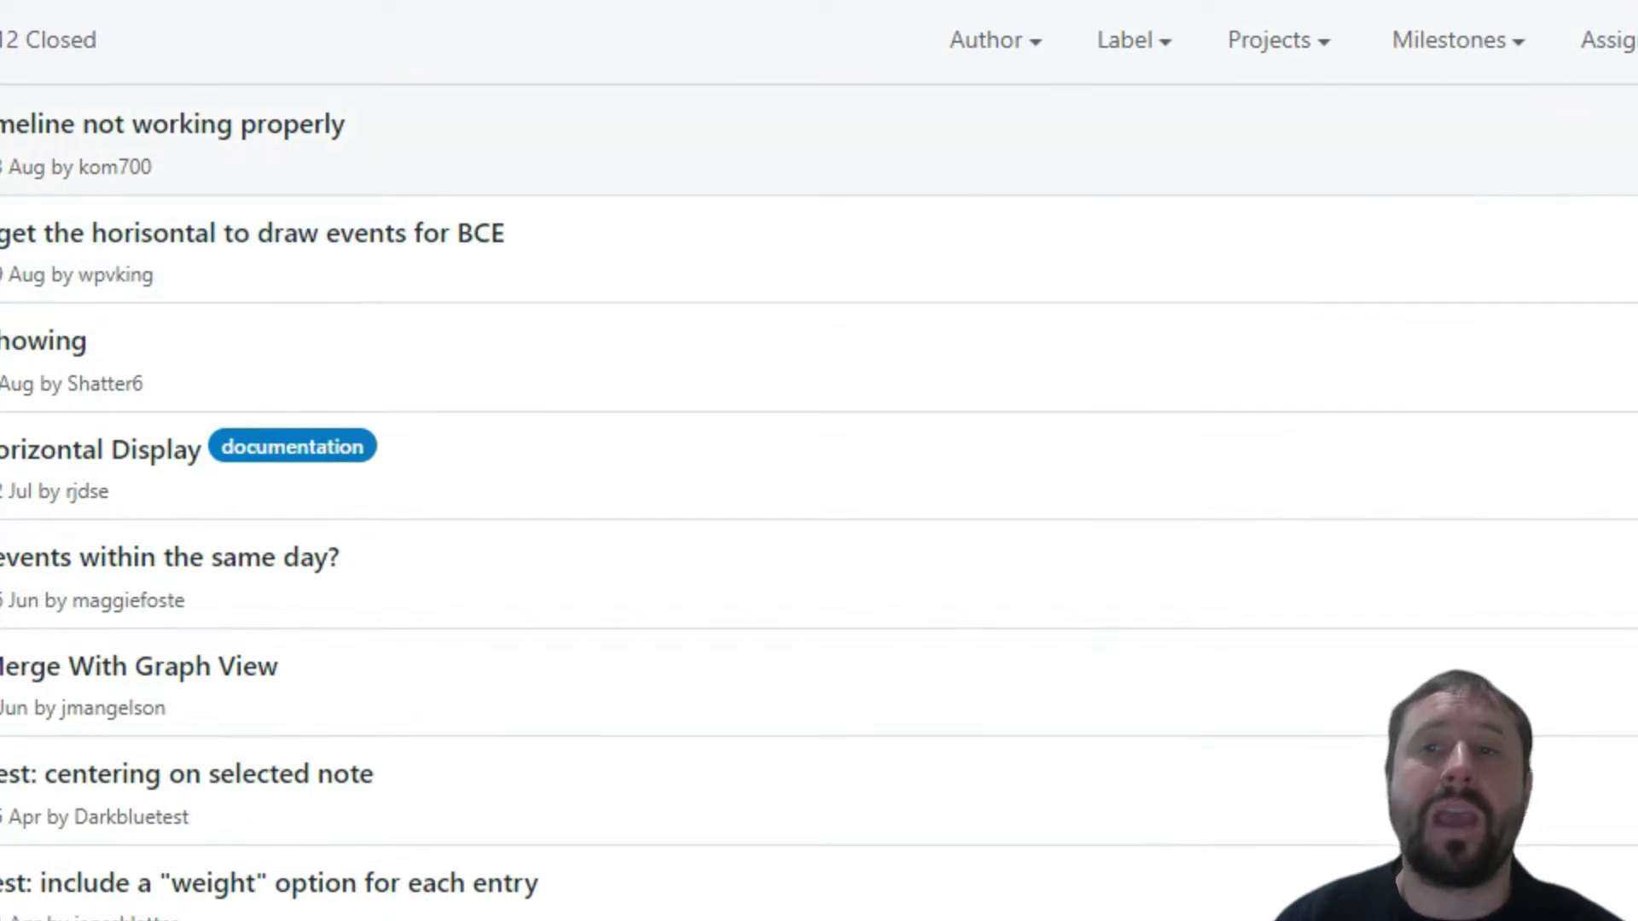
scroll(1451, 554, "down", 4)
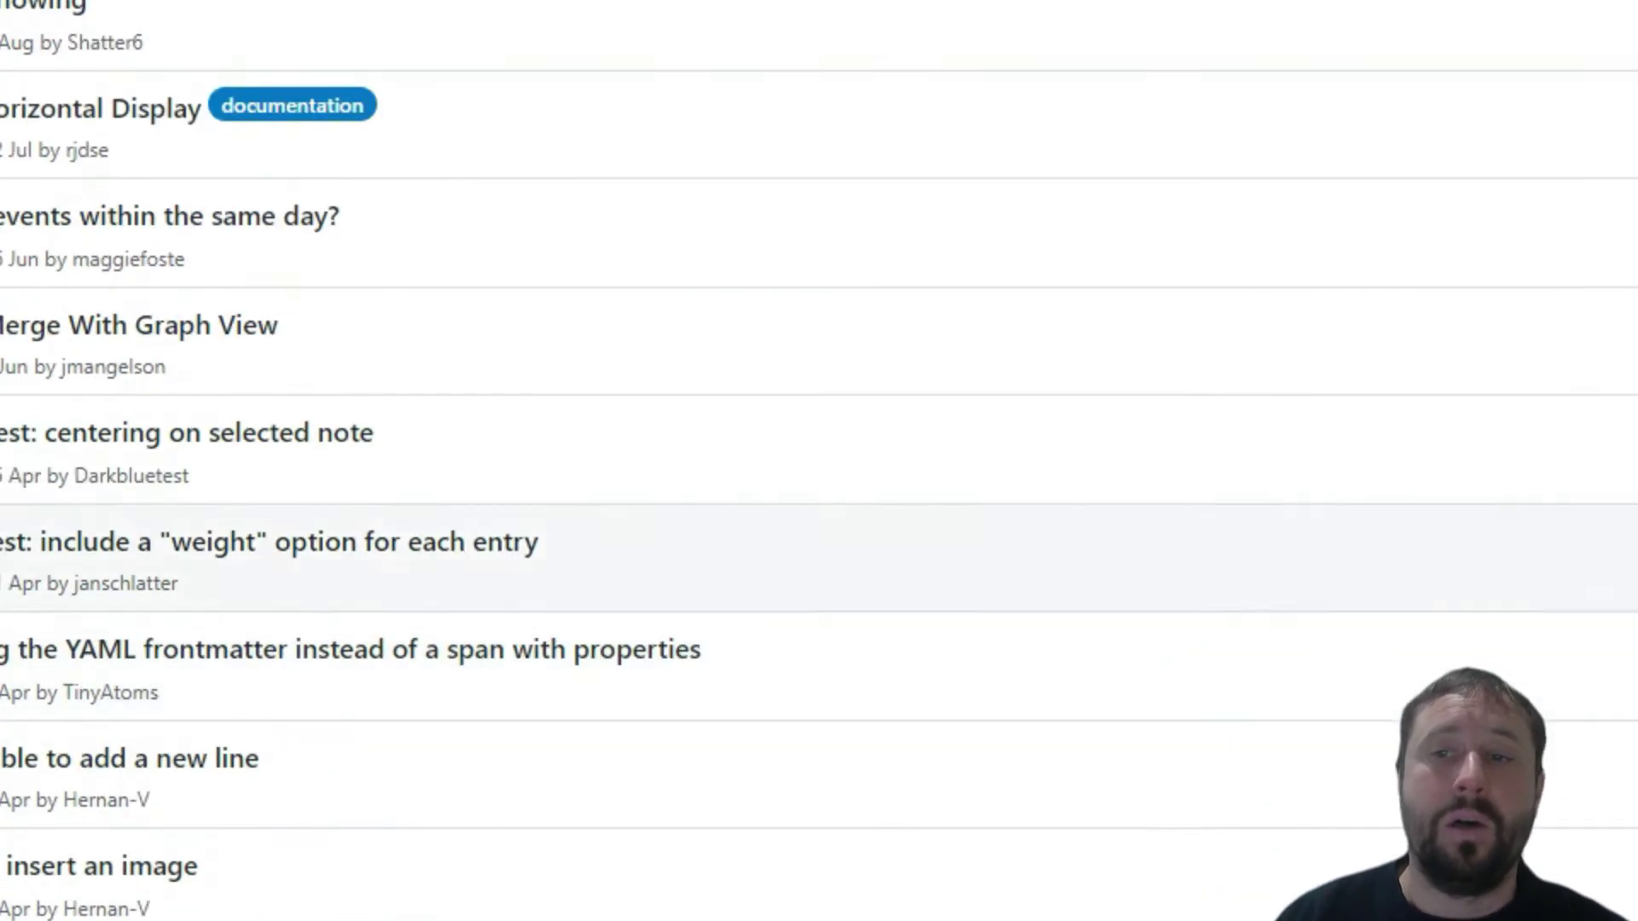
scroll(819, 461, "down", 4)
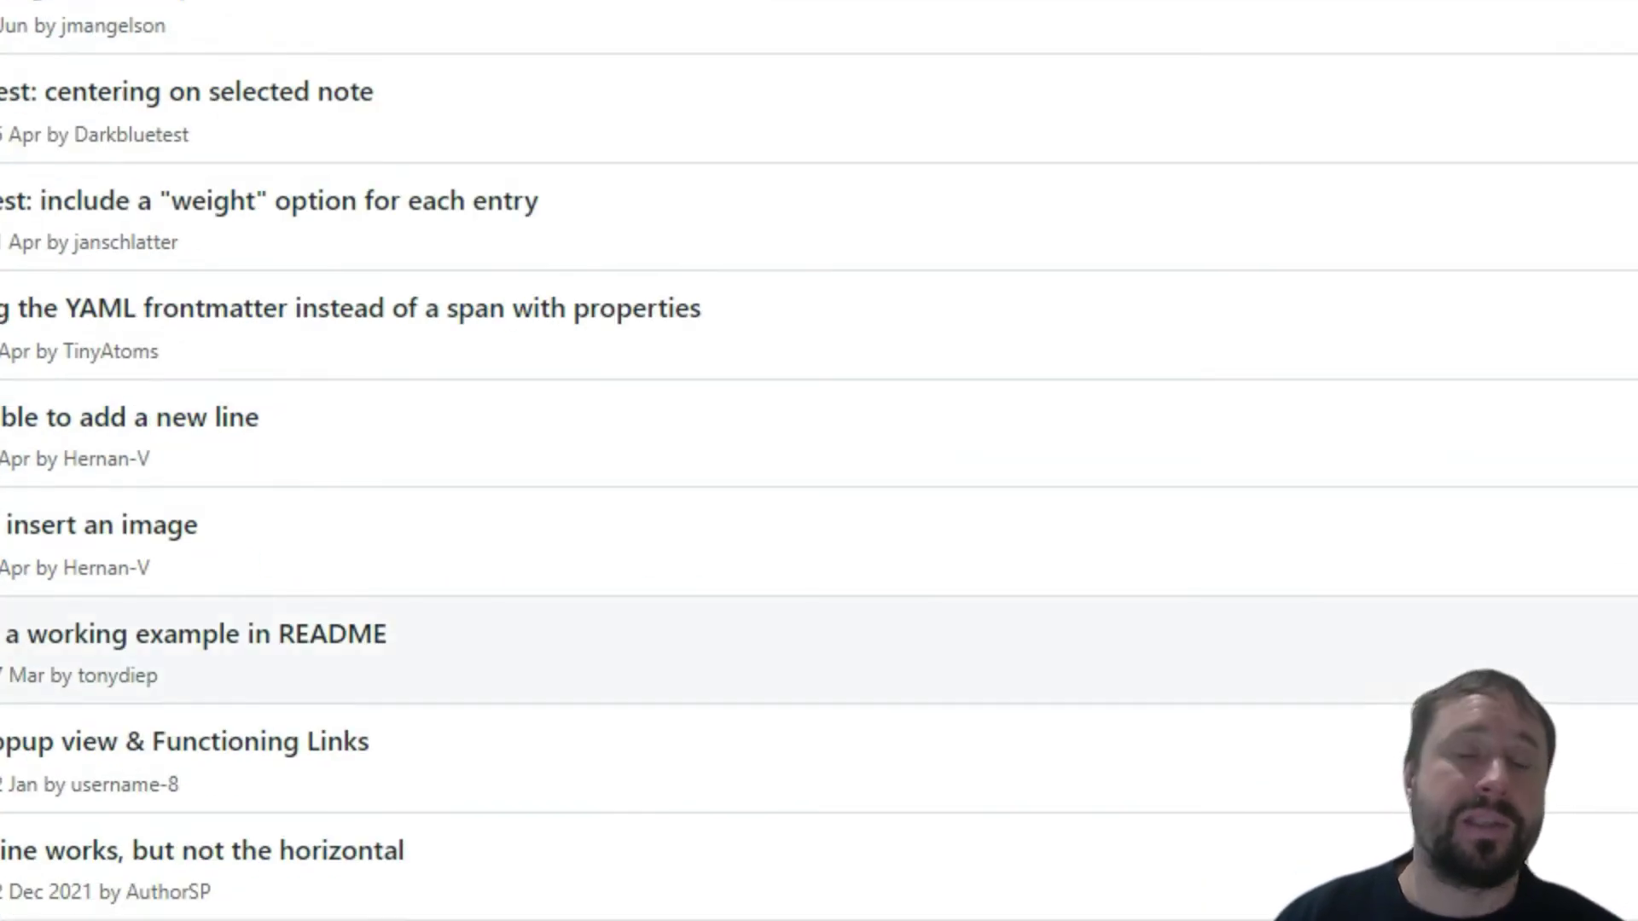
scroll(819, 460, "down", 4)
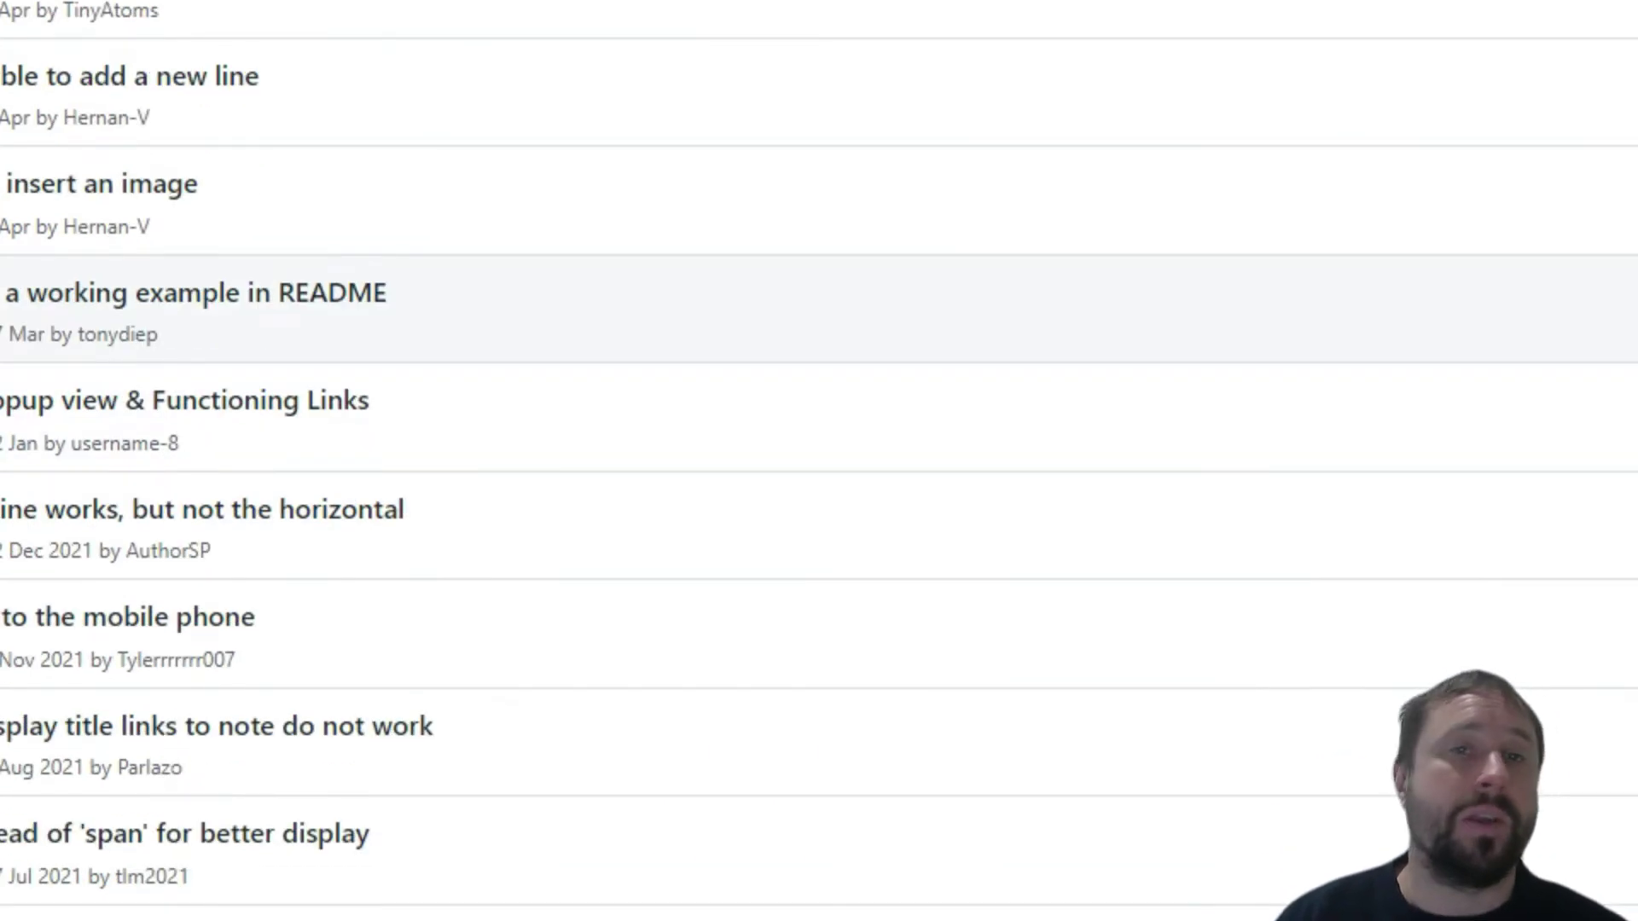
scroll(819, 461, "down", 3)
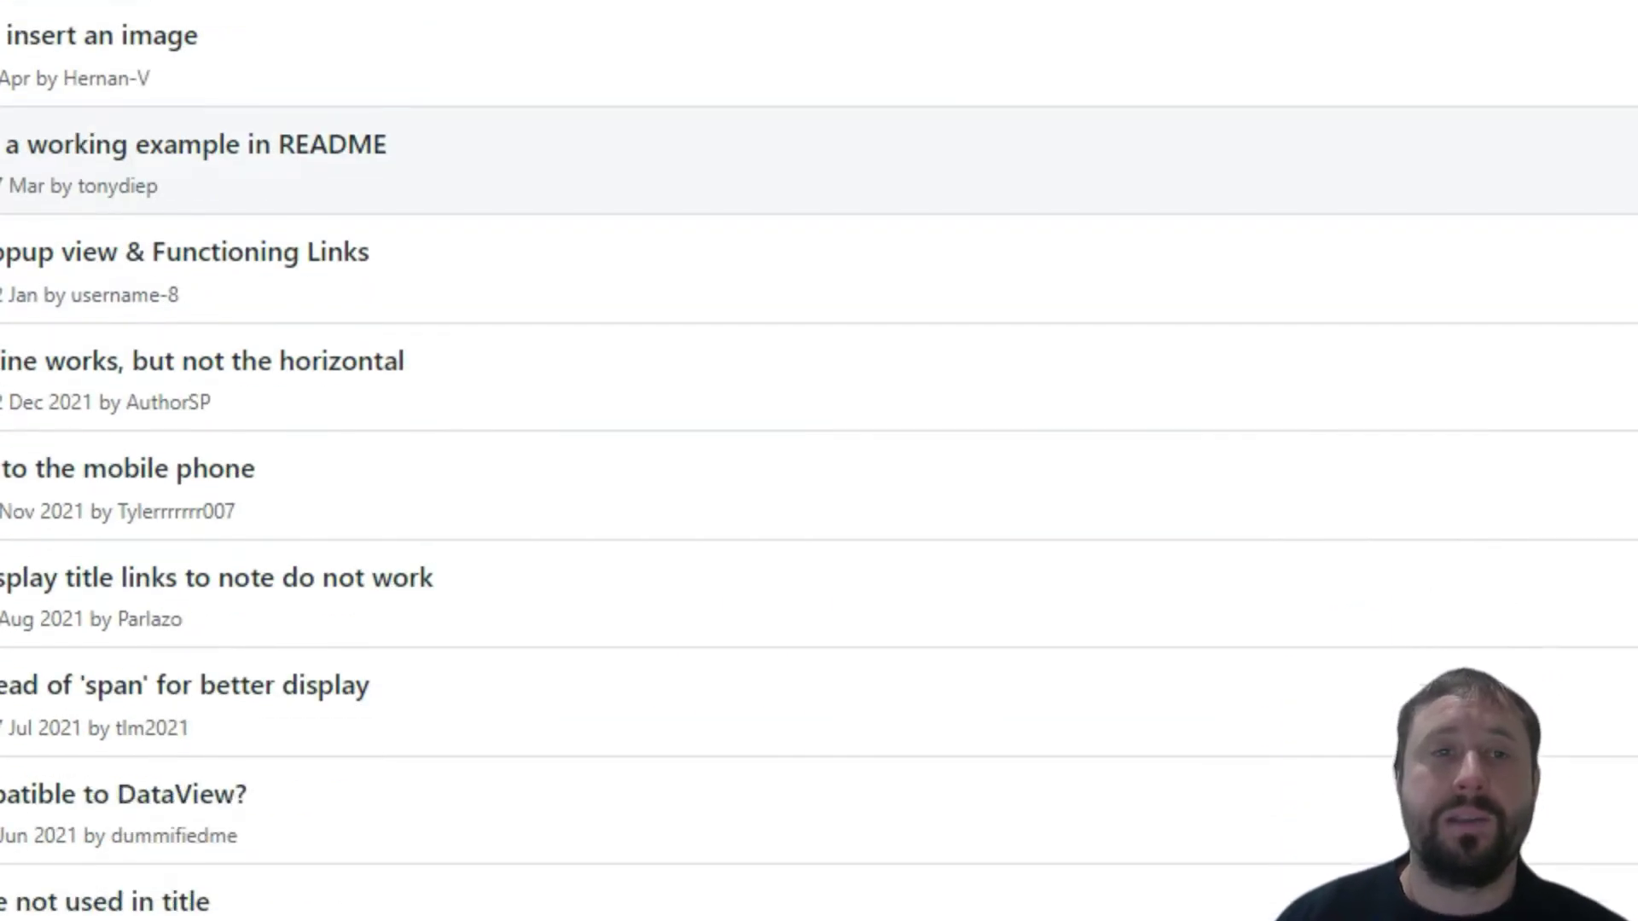
Step: Return from the issues list to the Timelines plugin's page and review its example timelines and the title, description and background image options
scroll(819, 461, "up", 15)
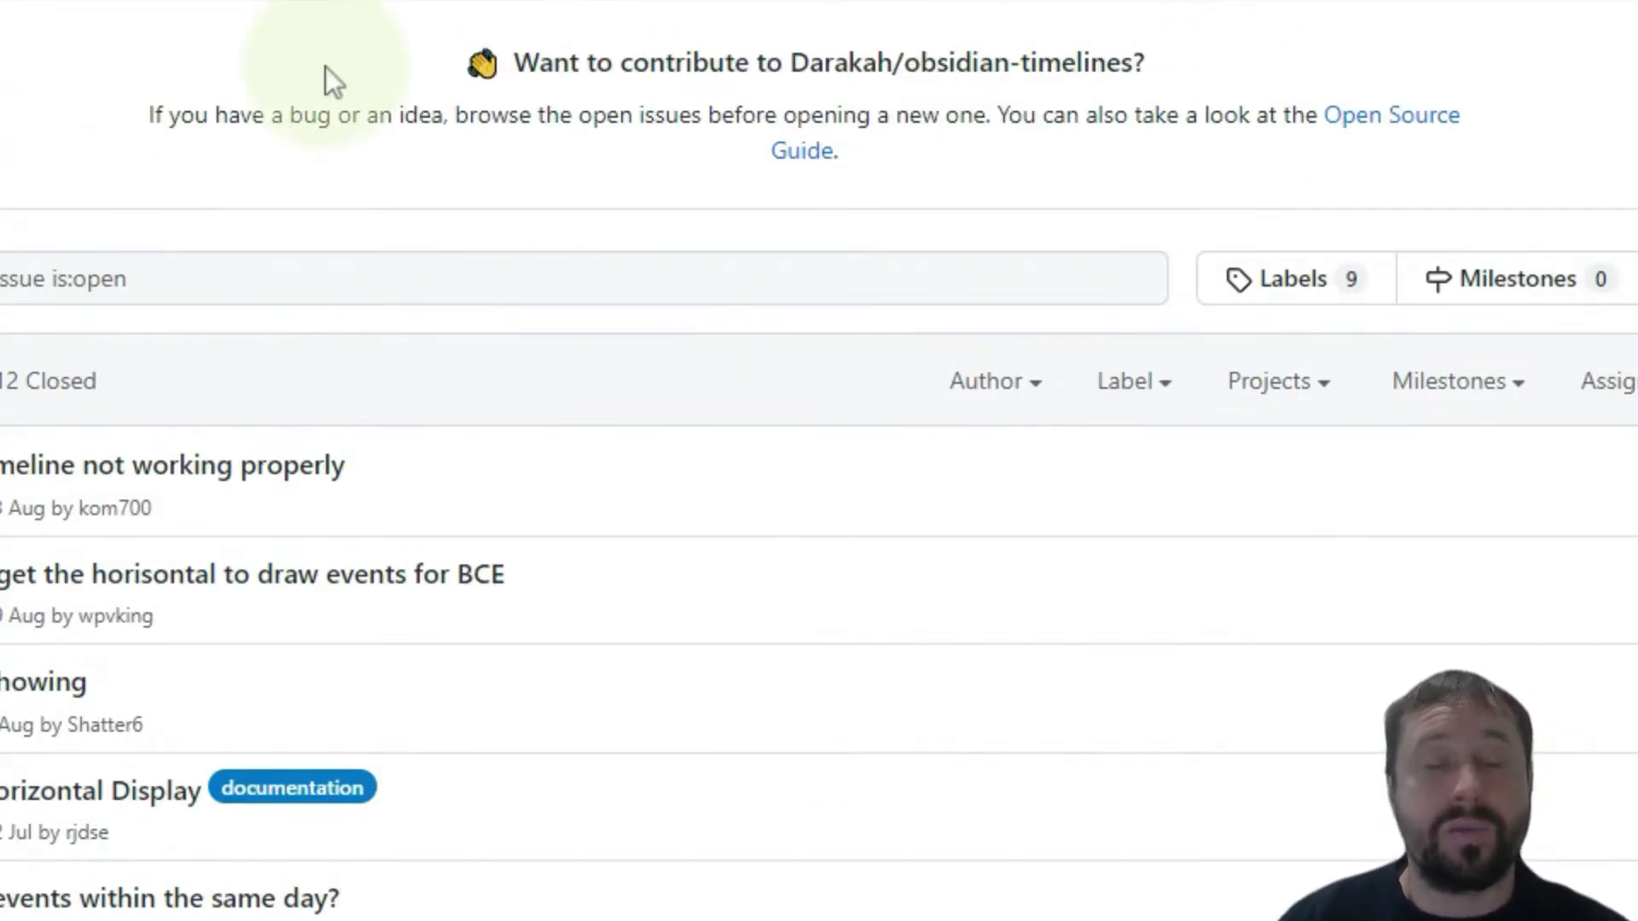
key("alt+Left")
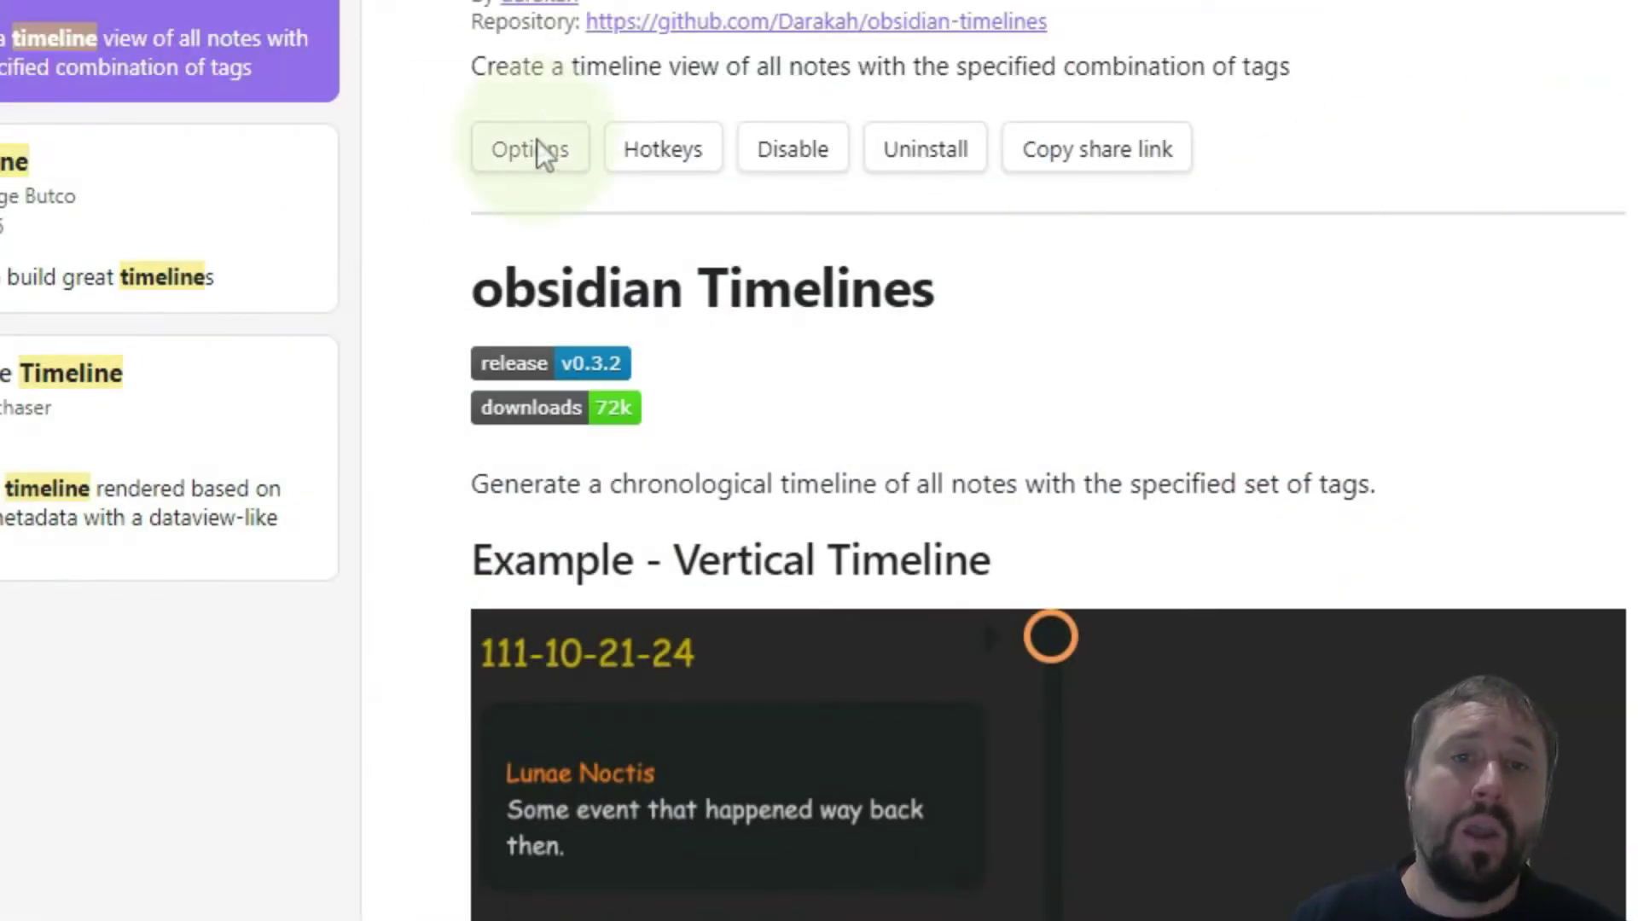
scroll(1195, 77, "down", 2)
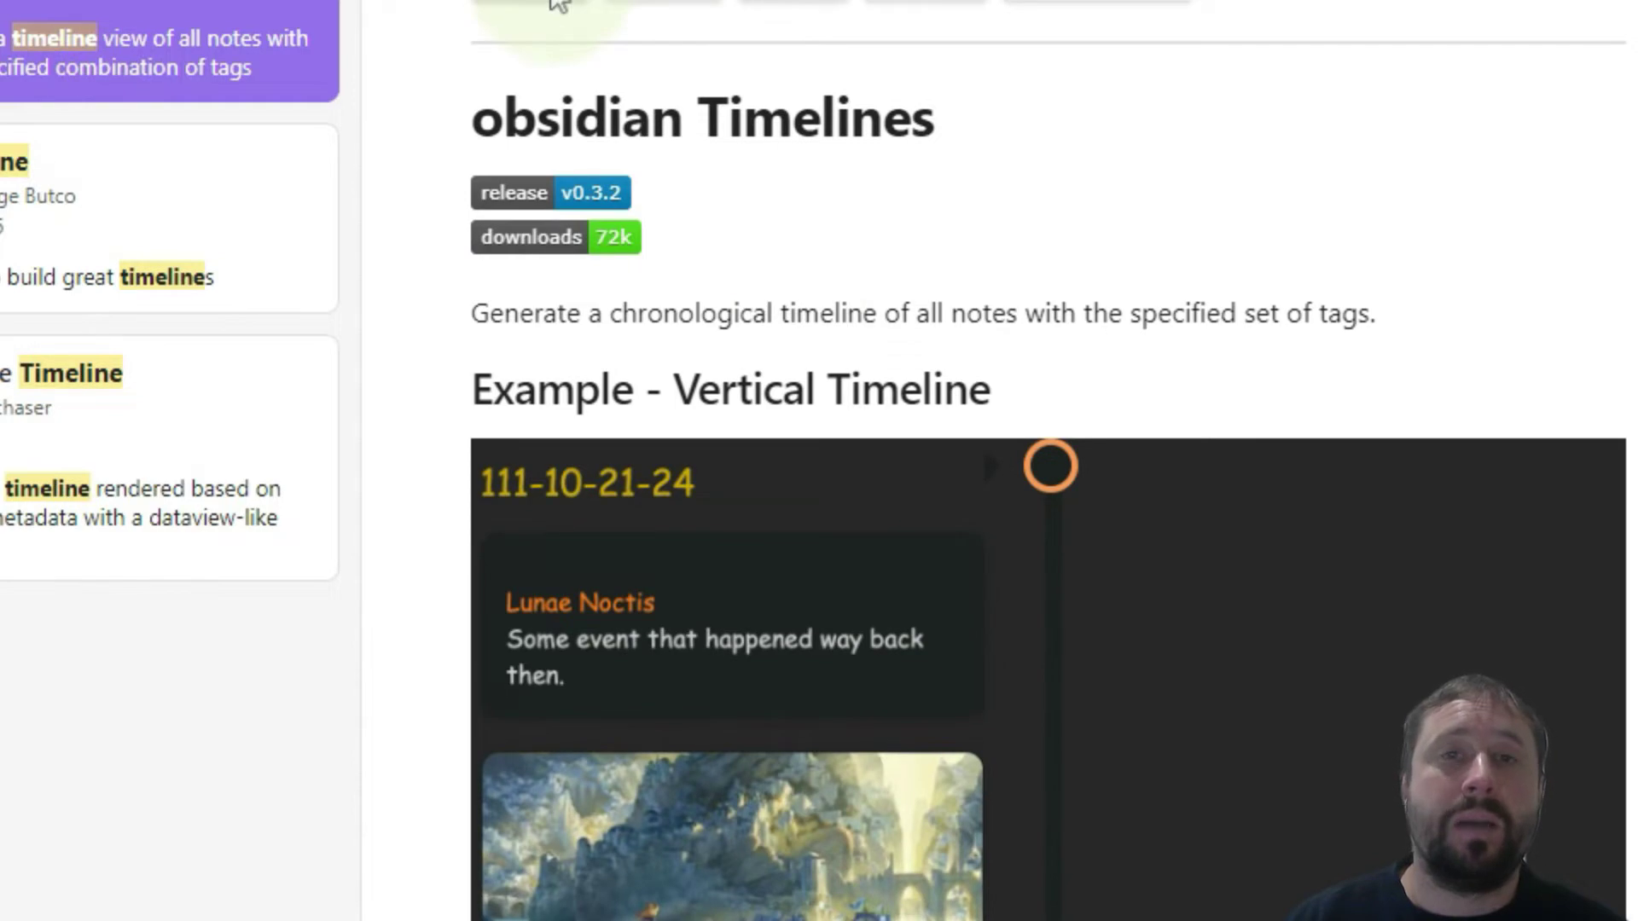
scroll(1280, 113, "down", 15)
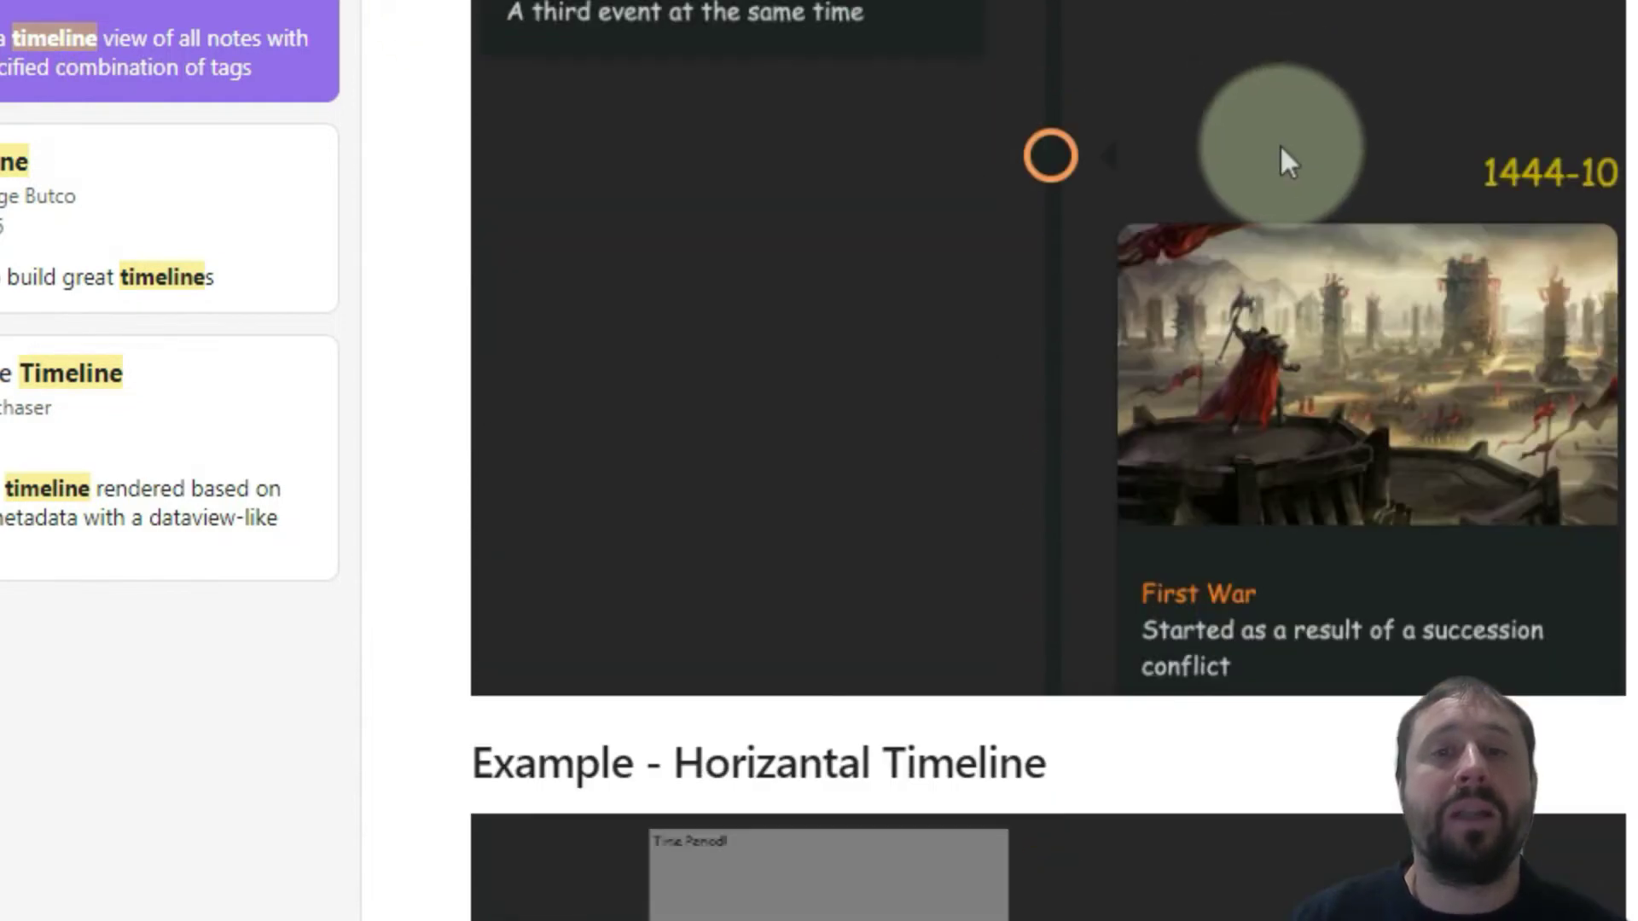
scroll(1307, 147, "down", 8)
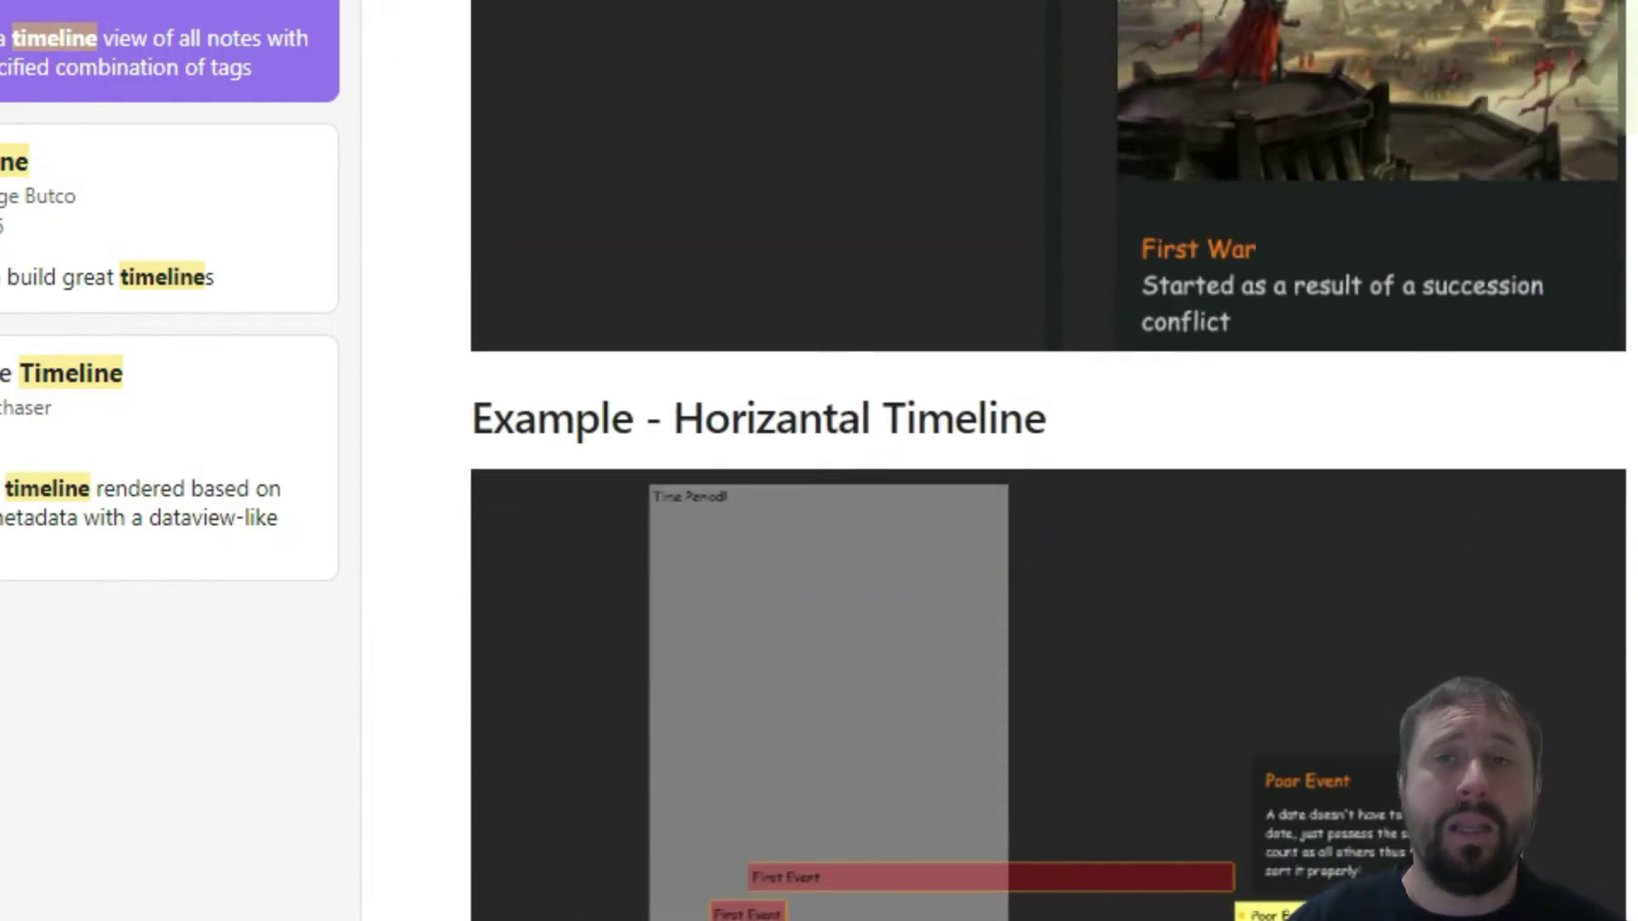
scroll(982, 591, "down", 20)
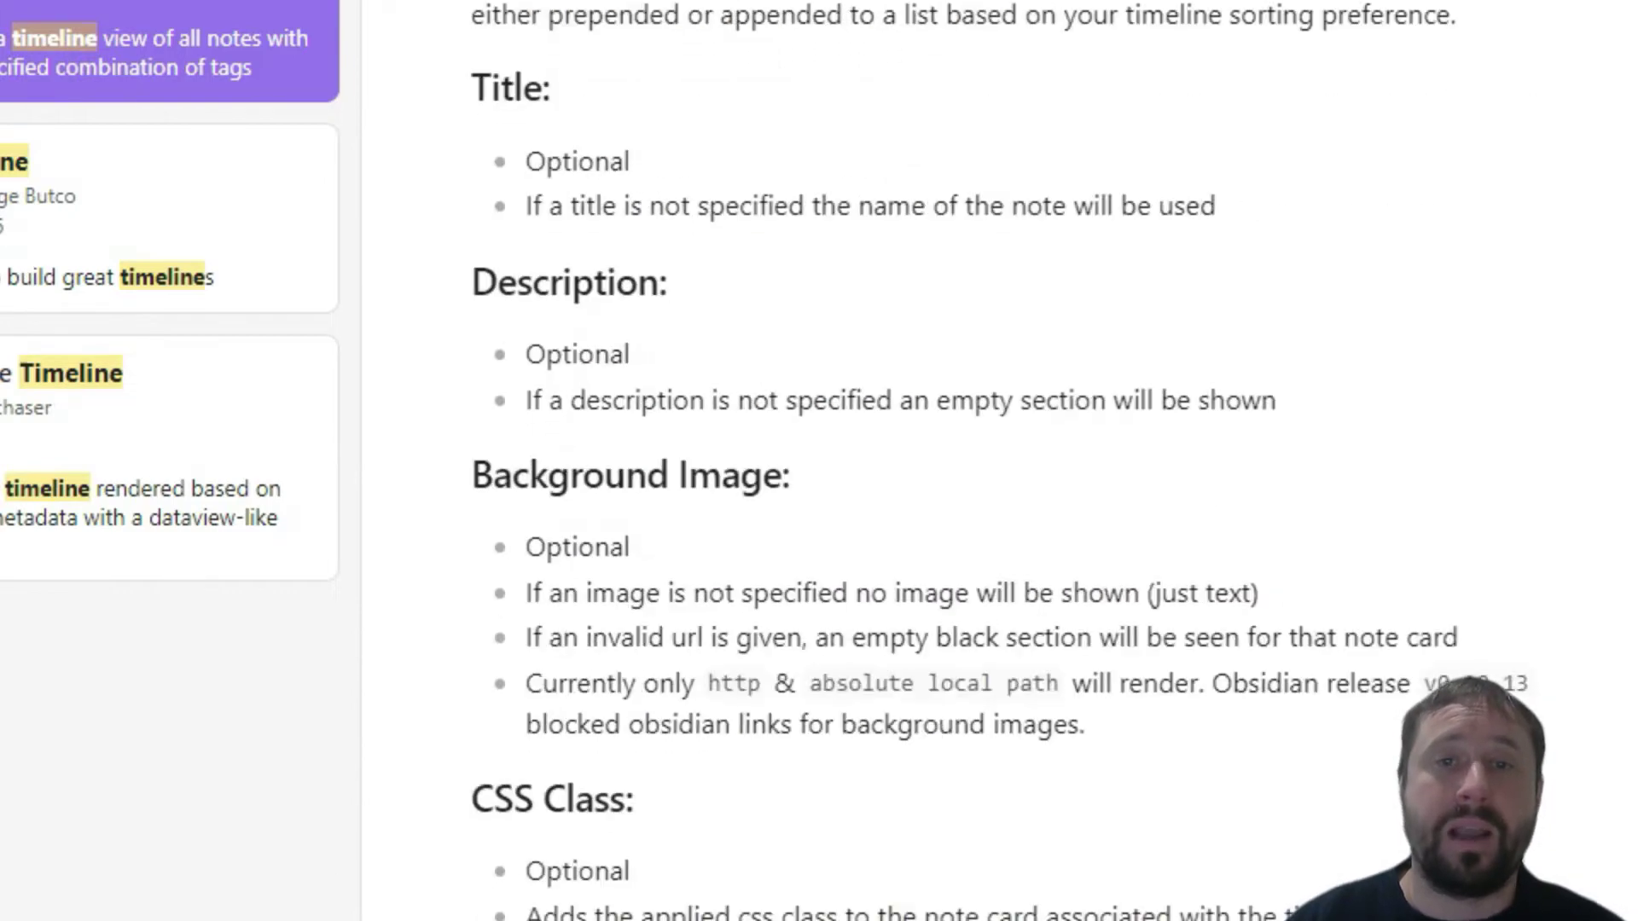
scroll(981, 591, "up", 20)
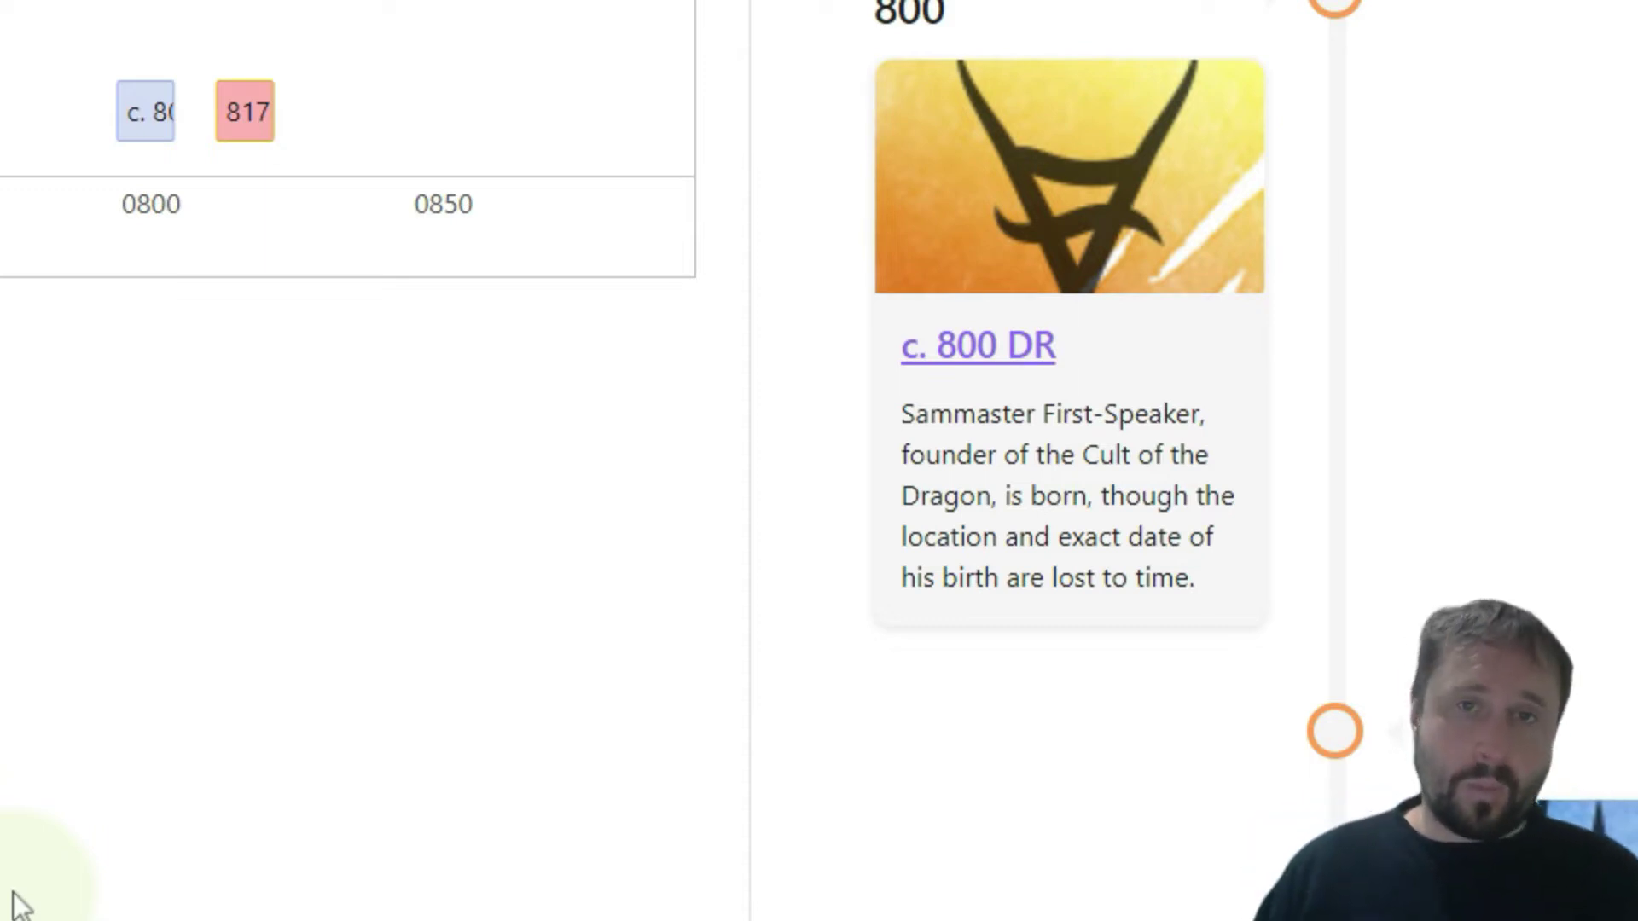
Step: Look over the 800 and 817 DR event cards of the vertical timeline in the vault
scroll(1422, 117, "down", 3)
scroll(1474, 99, "up", 3)
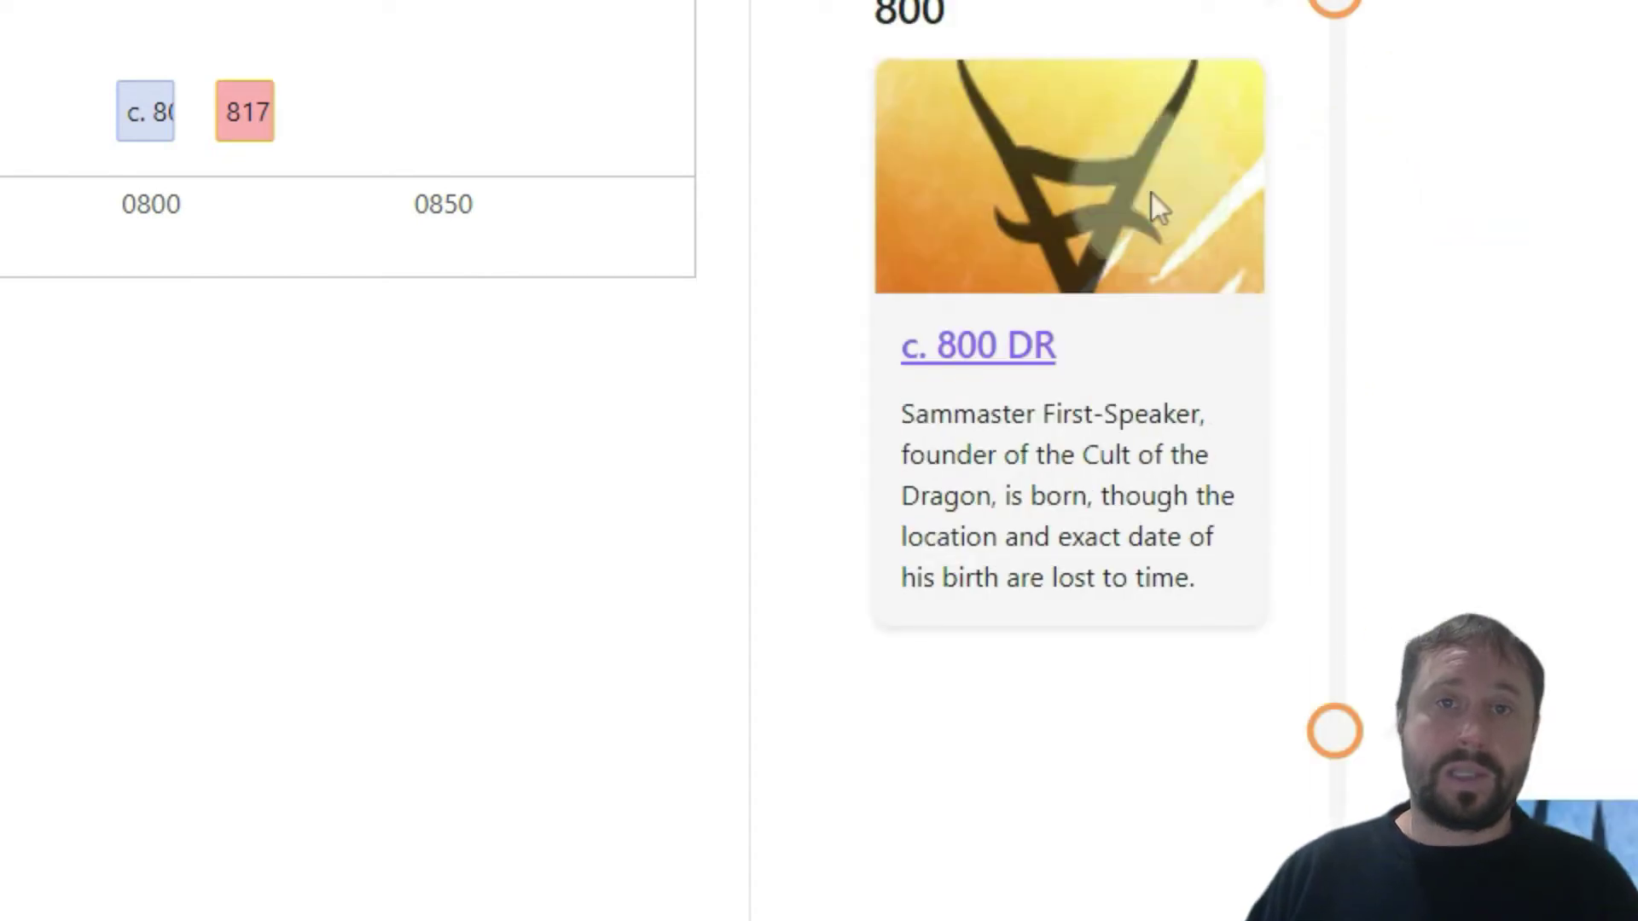
scroll(1572, 446, "down", 5)
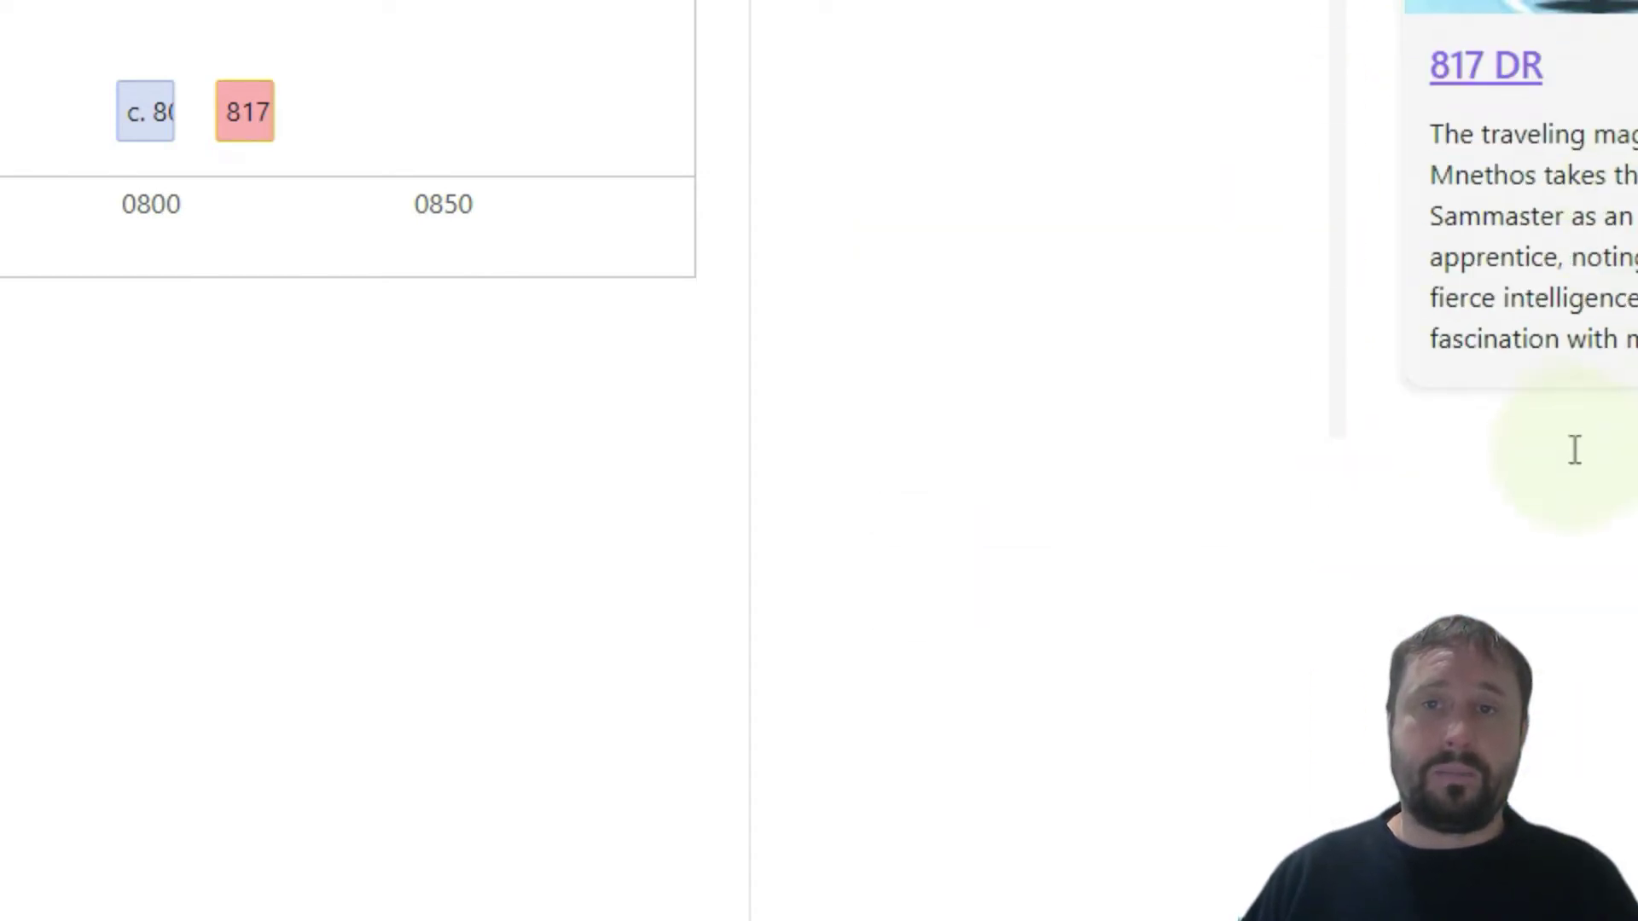
scroll(1572, 446, "up", 5)
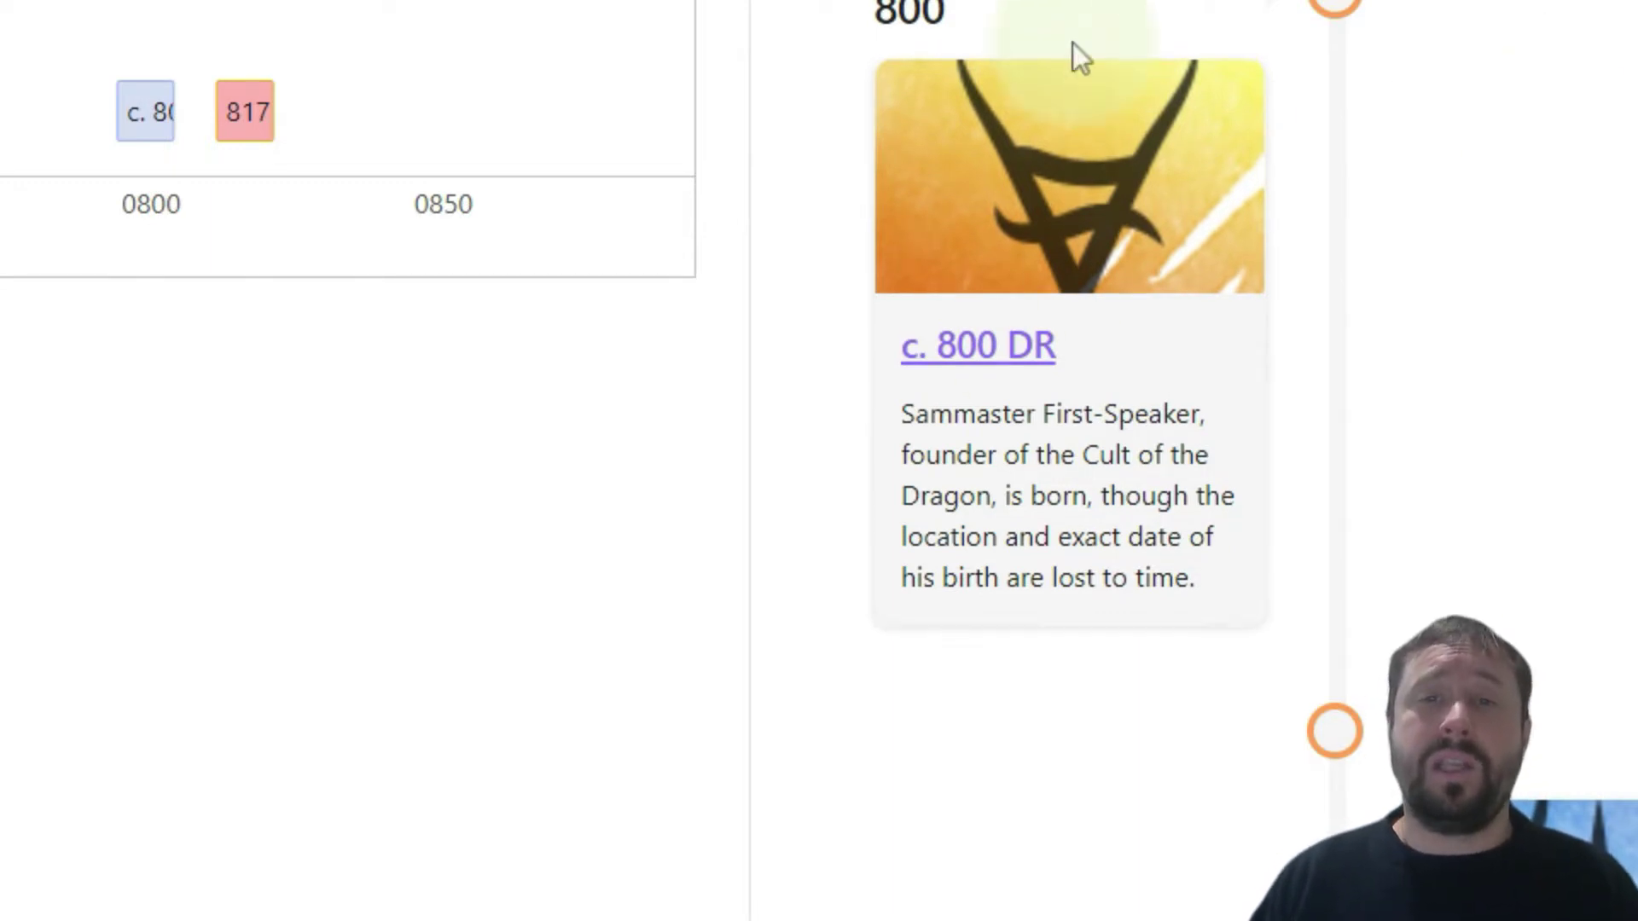
Step: Follow the c. 800 DR card's link to its event note, return to the vertical timeline and examine how its cards are laid out
left_click(992, 350)
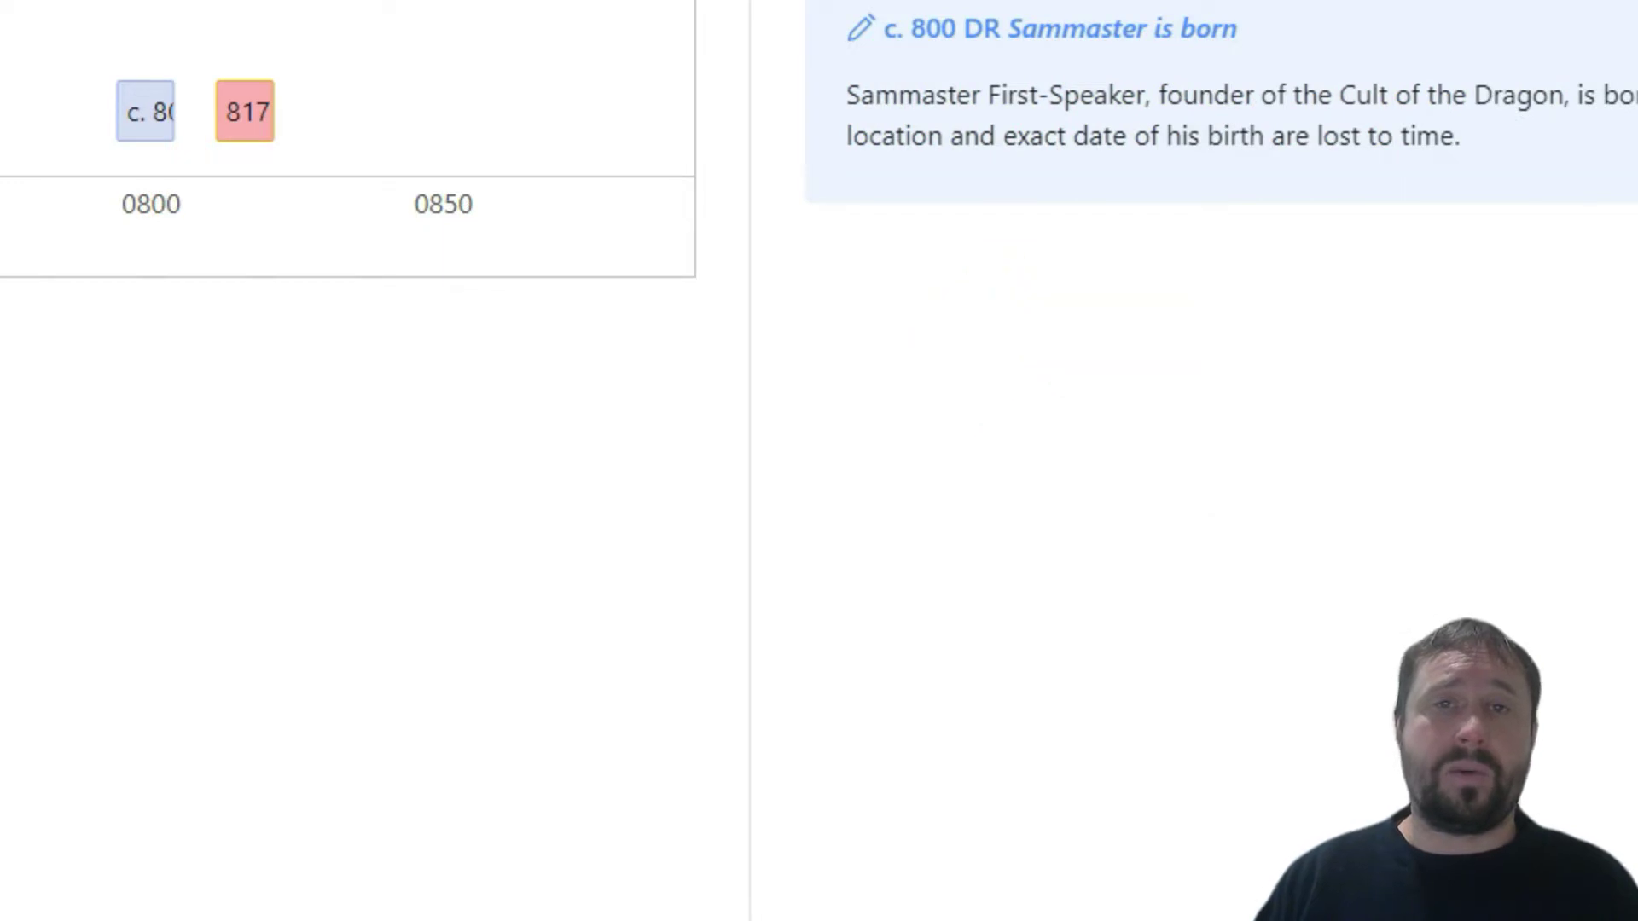
left_click(1174, 361)
scroll(1174, 362, "down", 2)
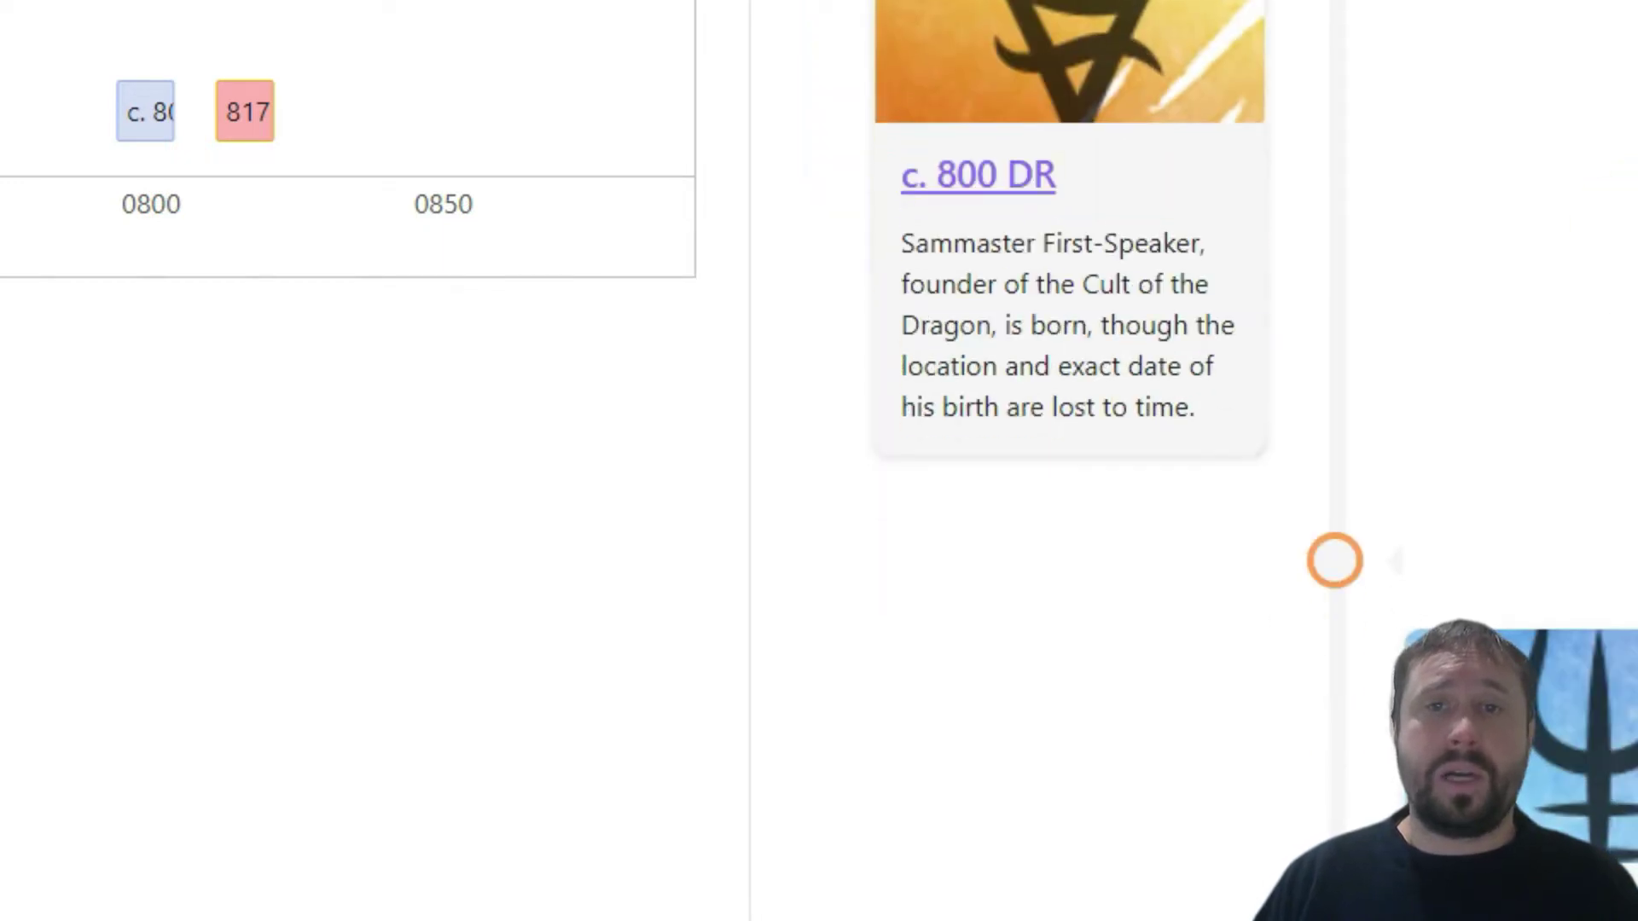
scroll(1174, 362, "down", 3)
scroll(1174, 362, "up", 3)
scroll(1174, 362, "down", 3)
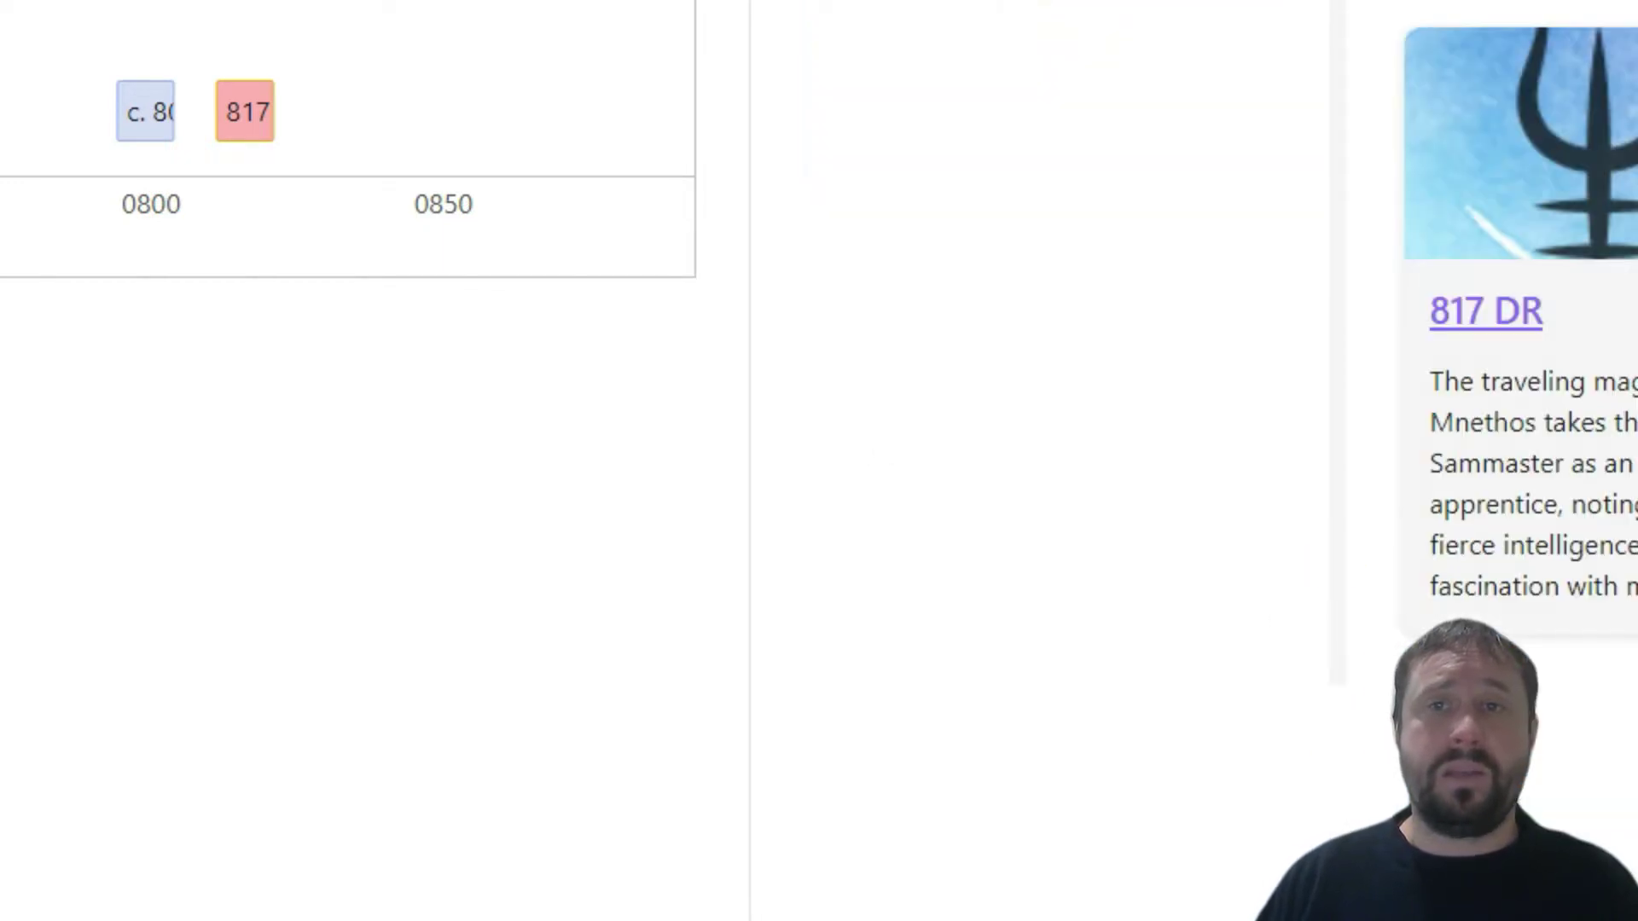
scroll(874, 52, "up", 3)
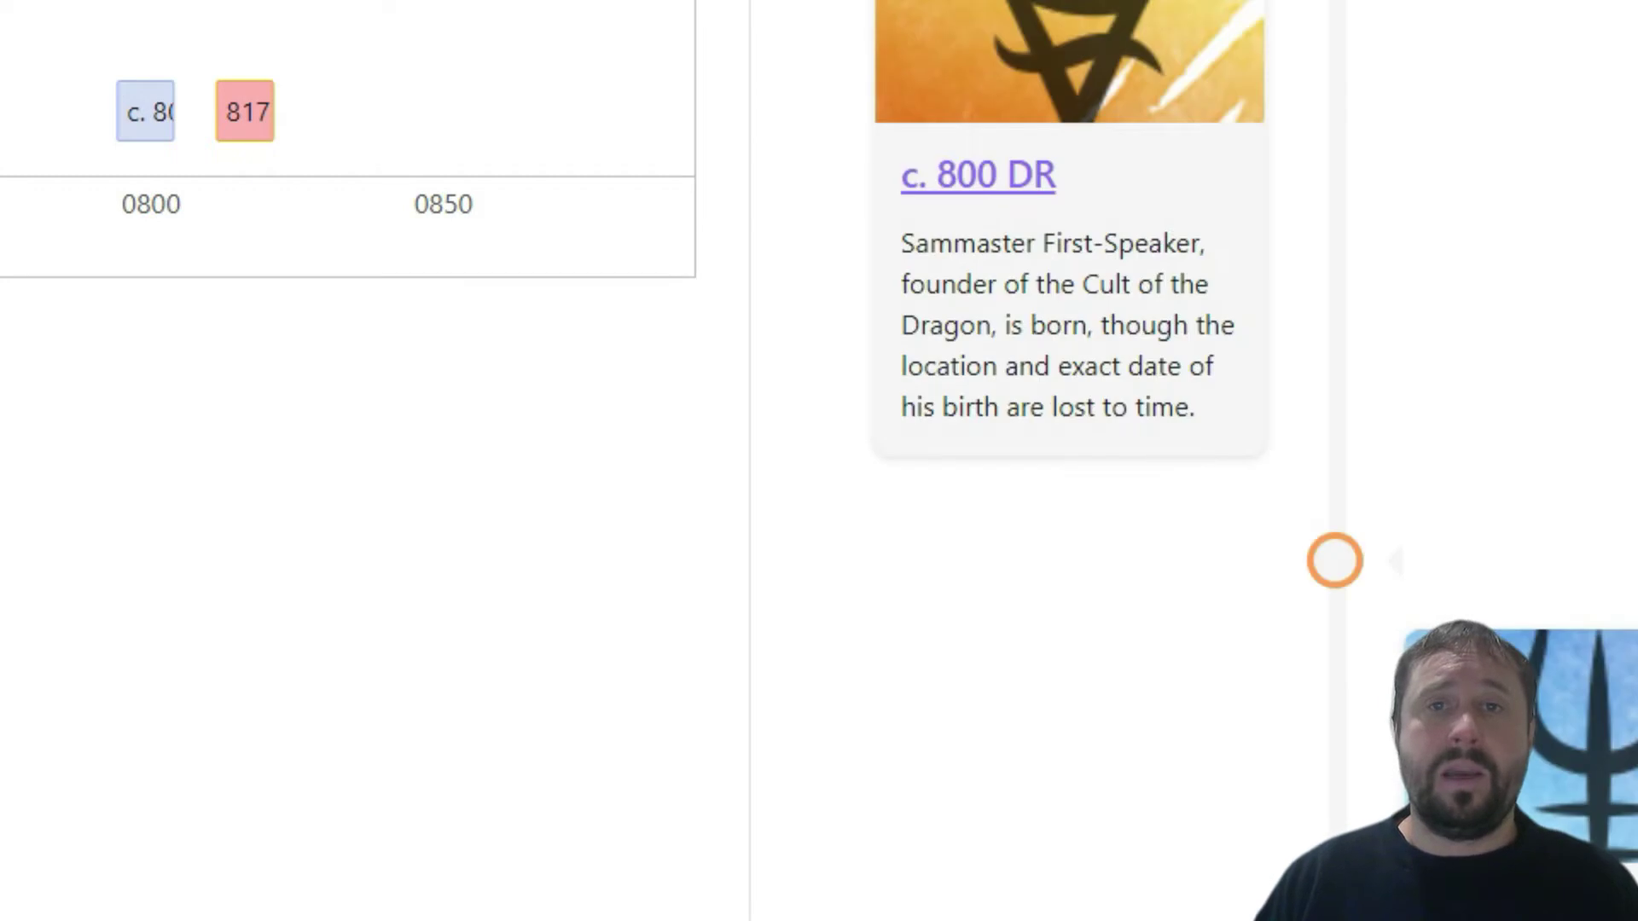
scroll(1418, 329, "down", 3)
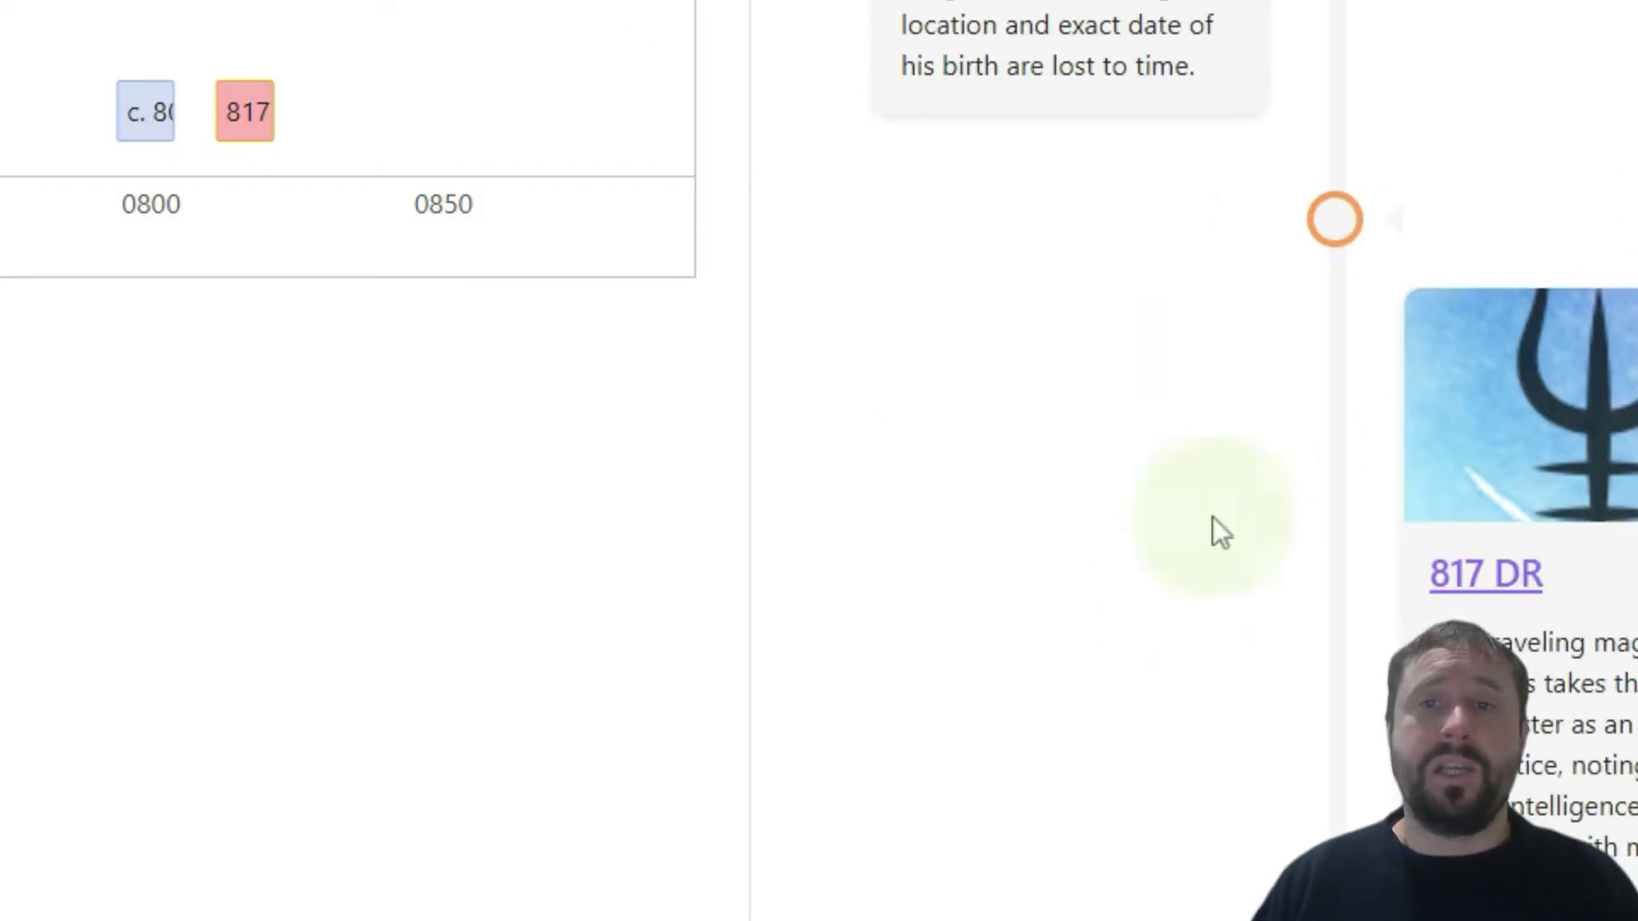
scroll(1214, 530, "up", 1)
scroll(1082, 859, "up", 4)
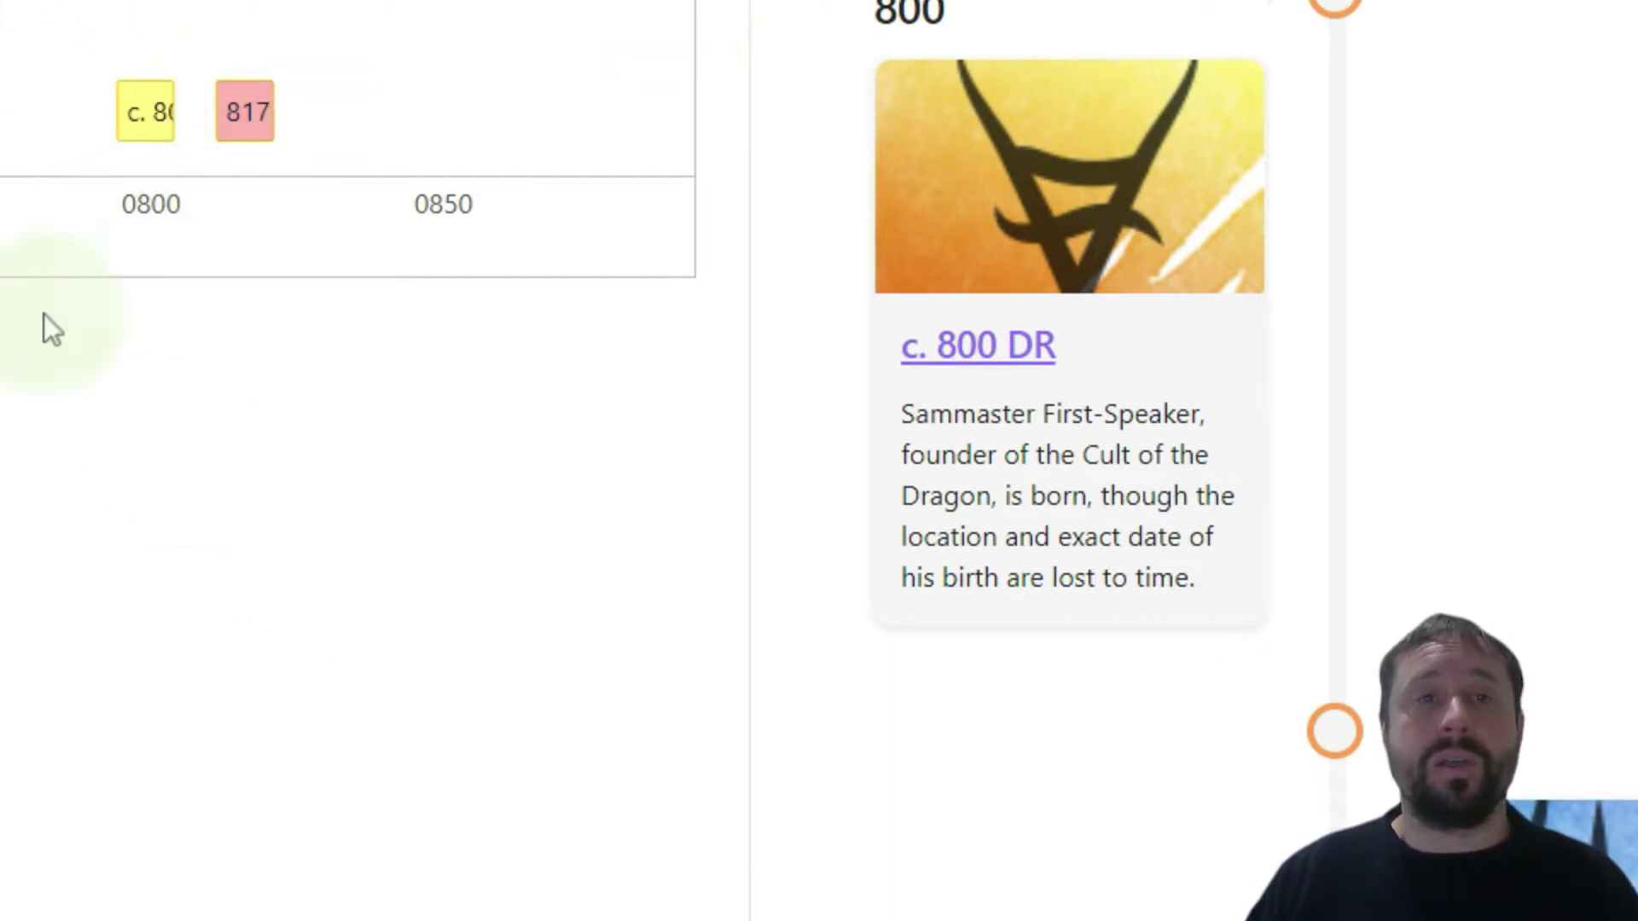
Step: Inspect the c. 800 DR and 817 DR events on the horizontal timeline at closer range, selecting each and comparing them with the vertical timeline
scroll(80, 157, "up", 8)
scroll(362, 256, "down", 2)
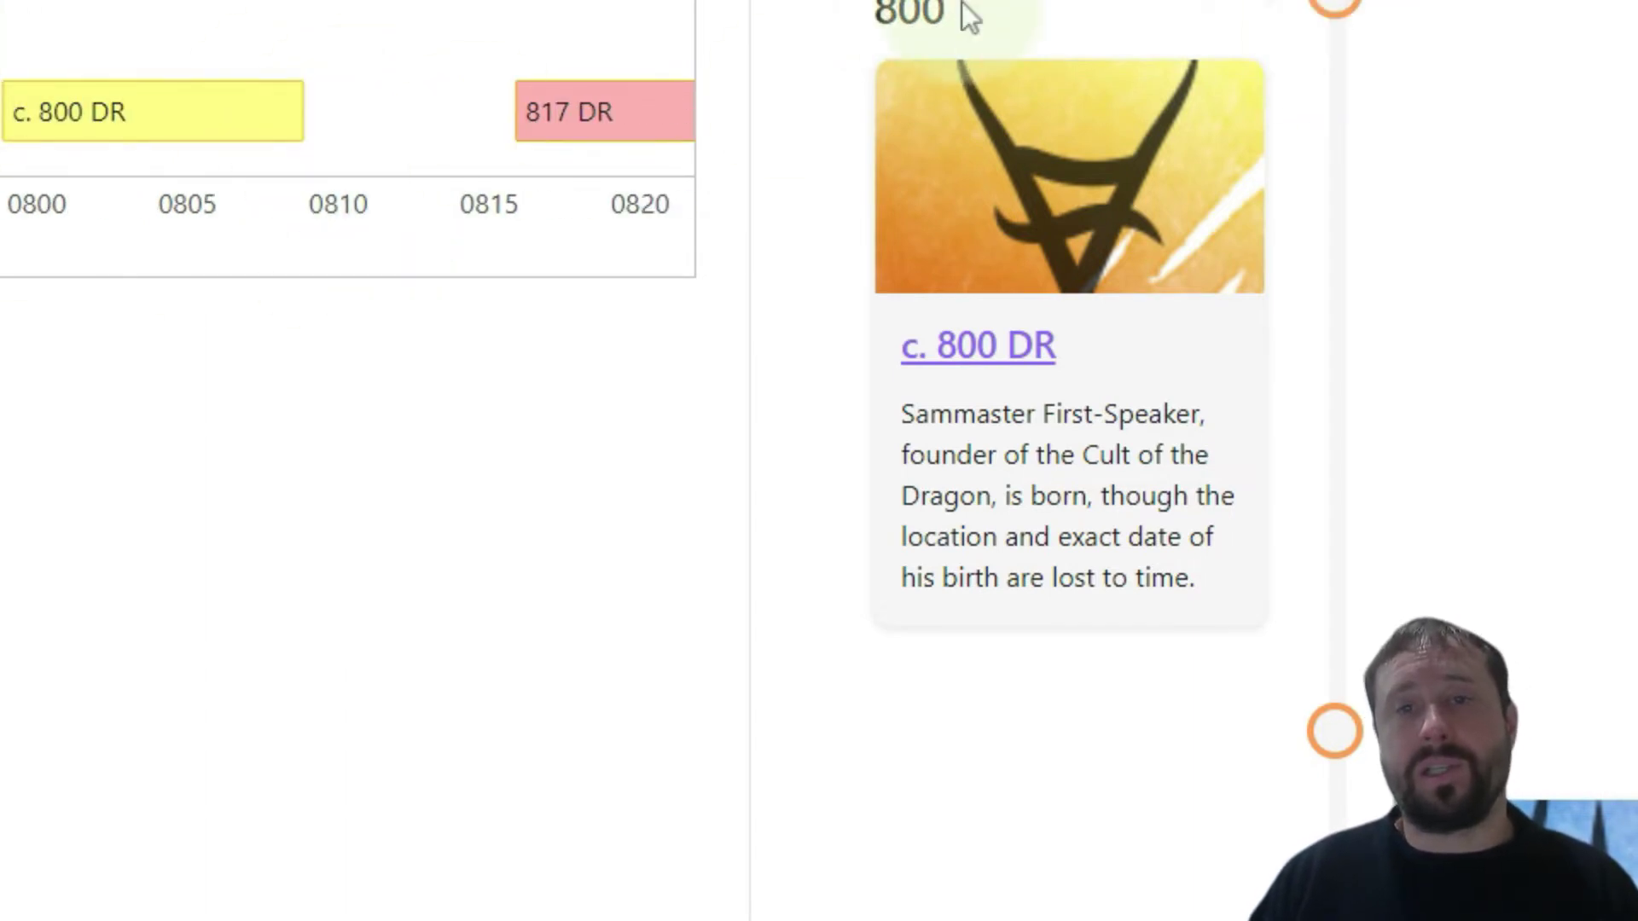
left_click_drag(961, 2, 841, 8)
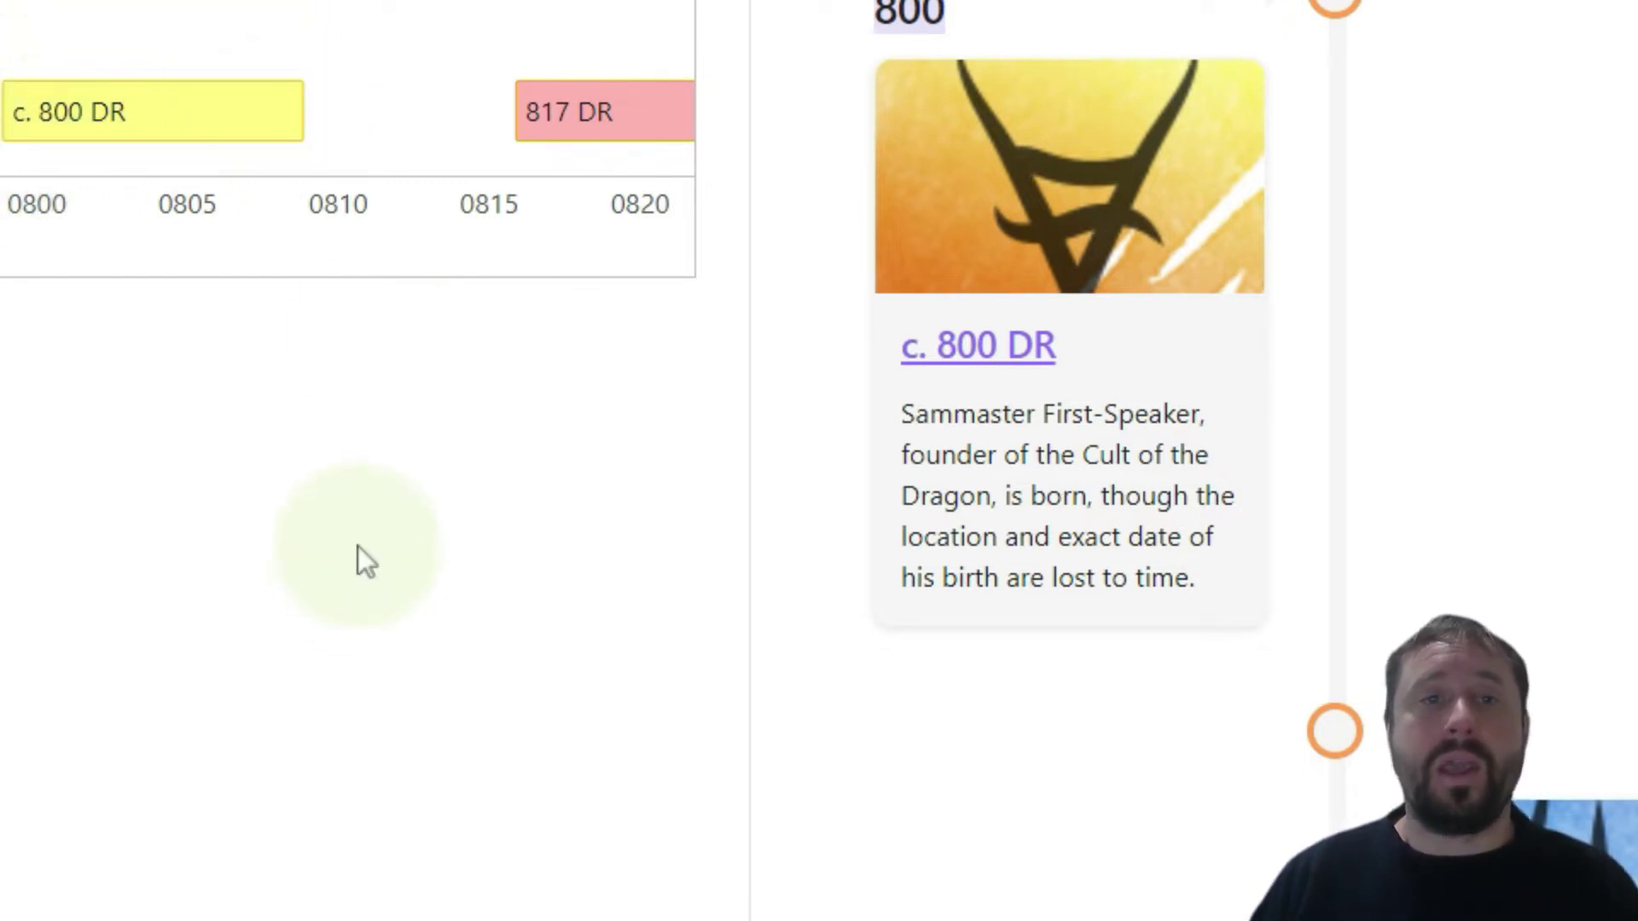
scroll(504, 78, "down", 2)
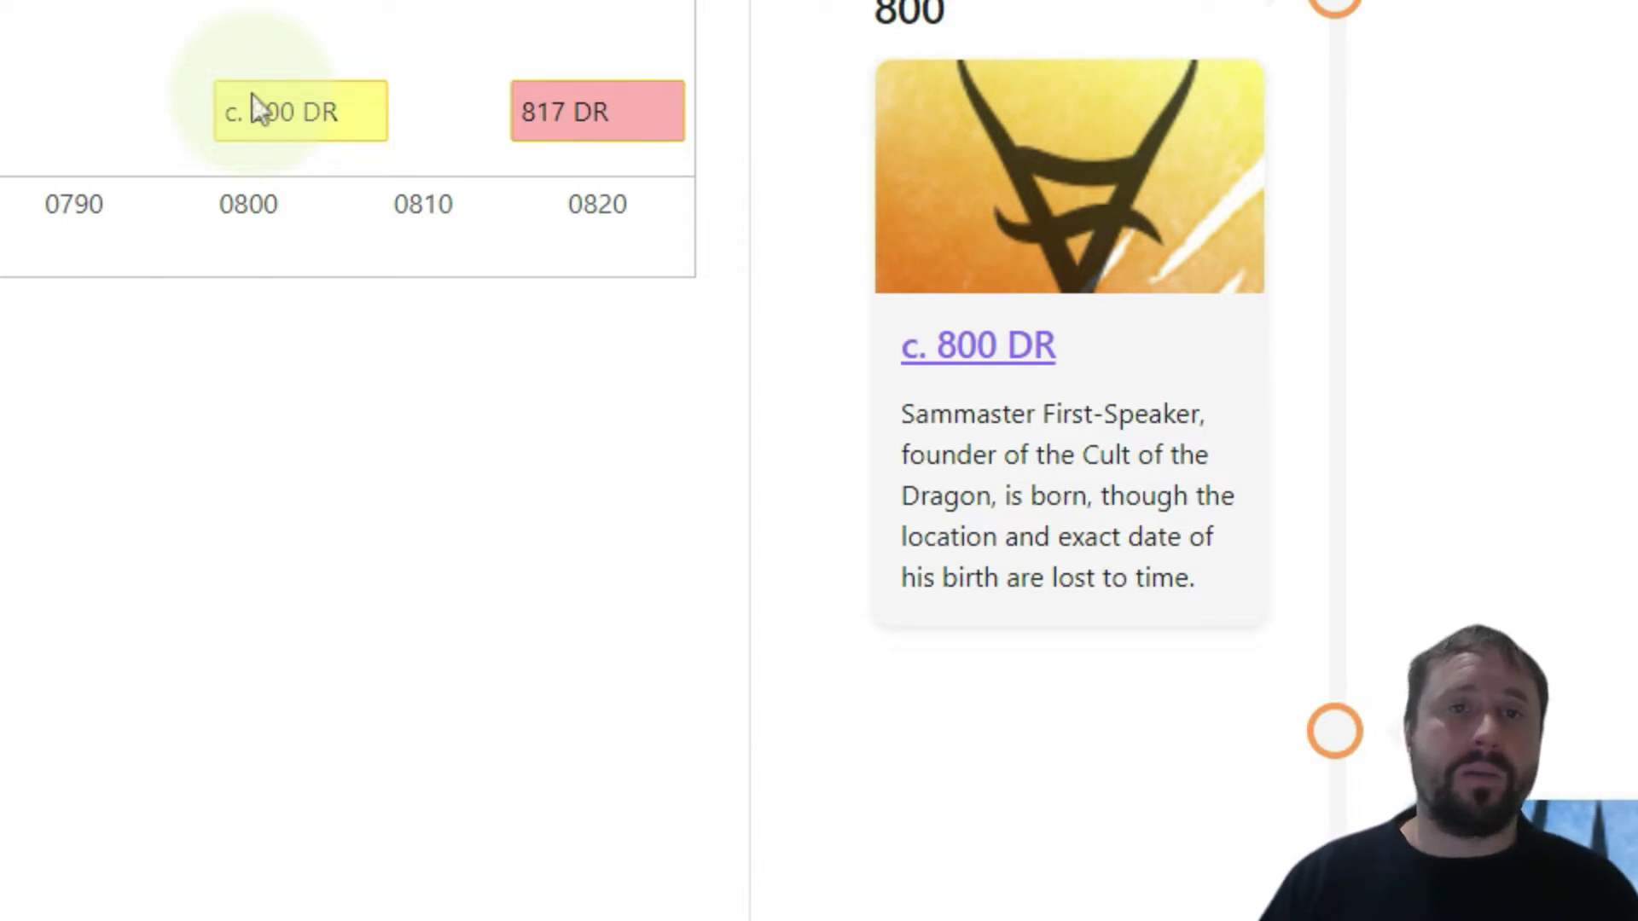
left_click(540, 120)
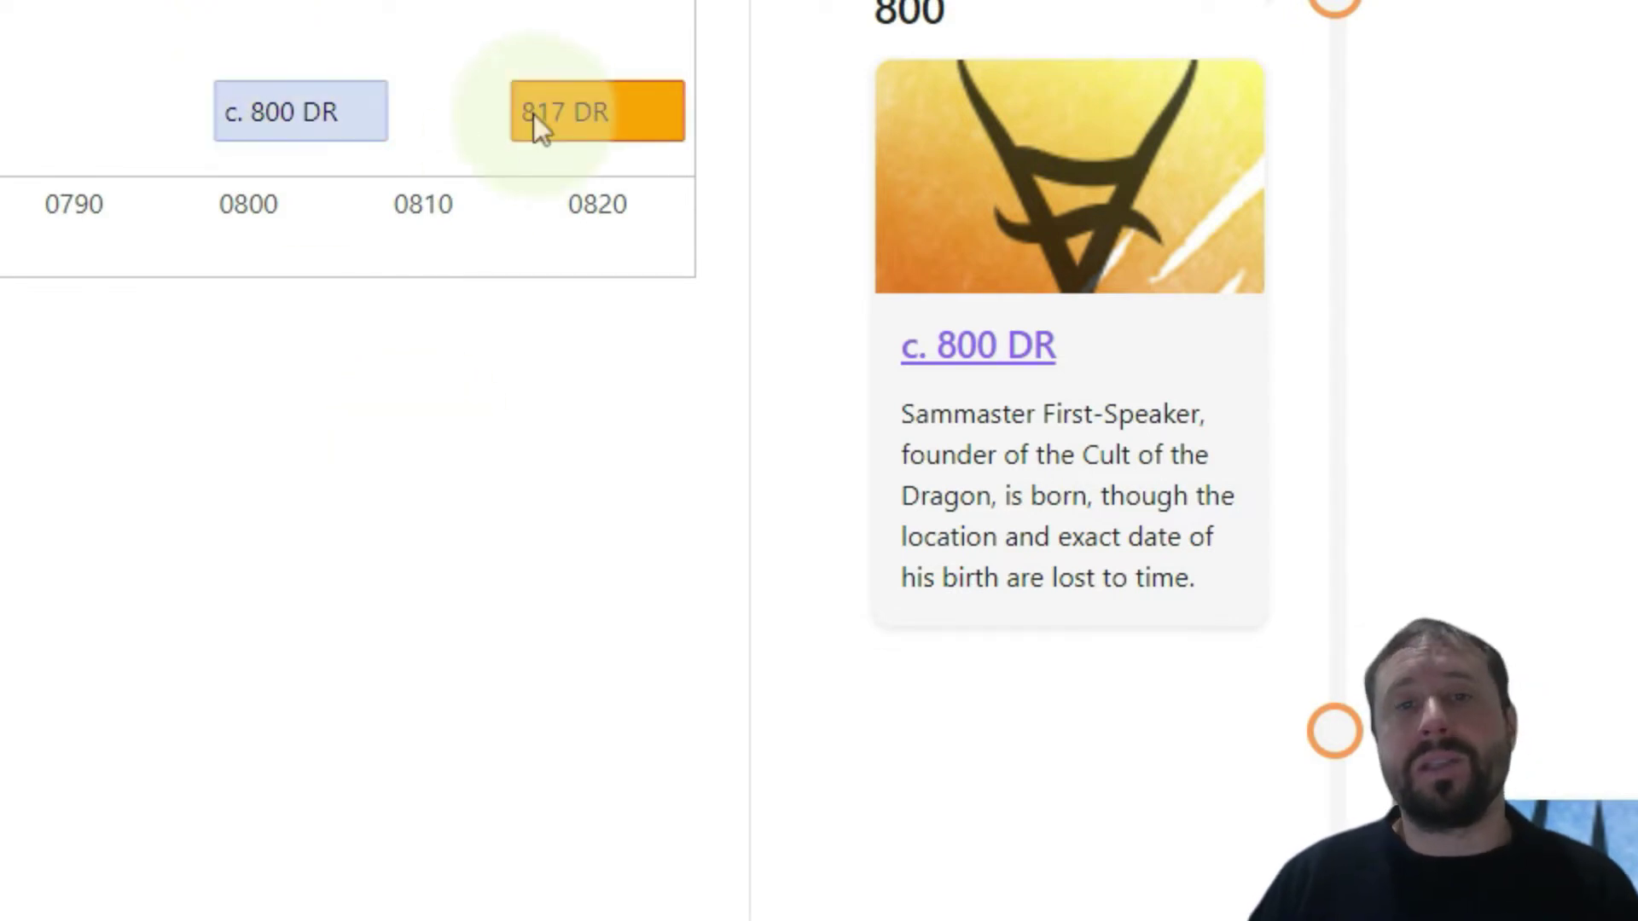
left_click(261, 118)
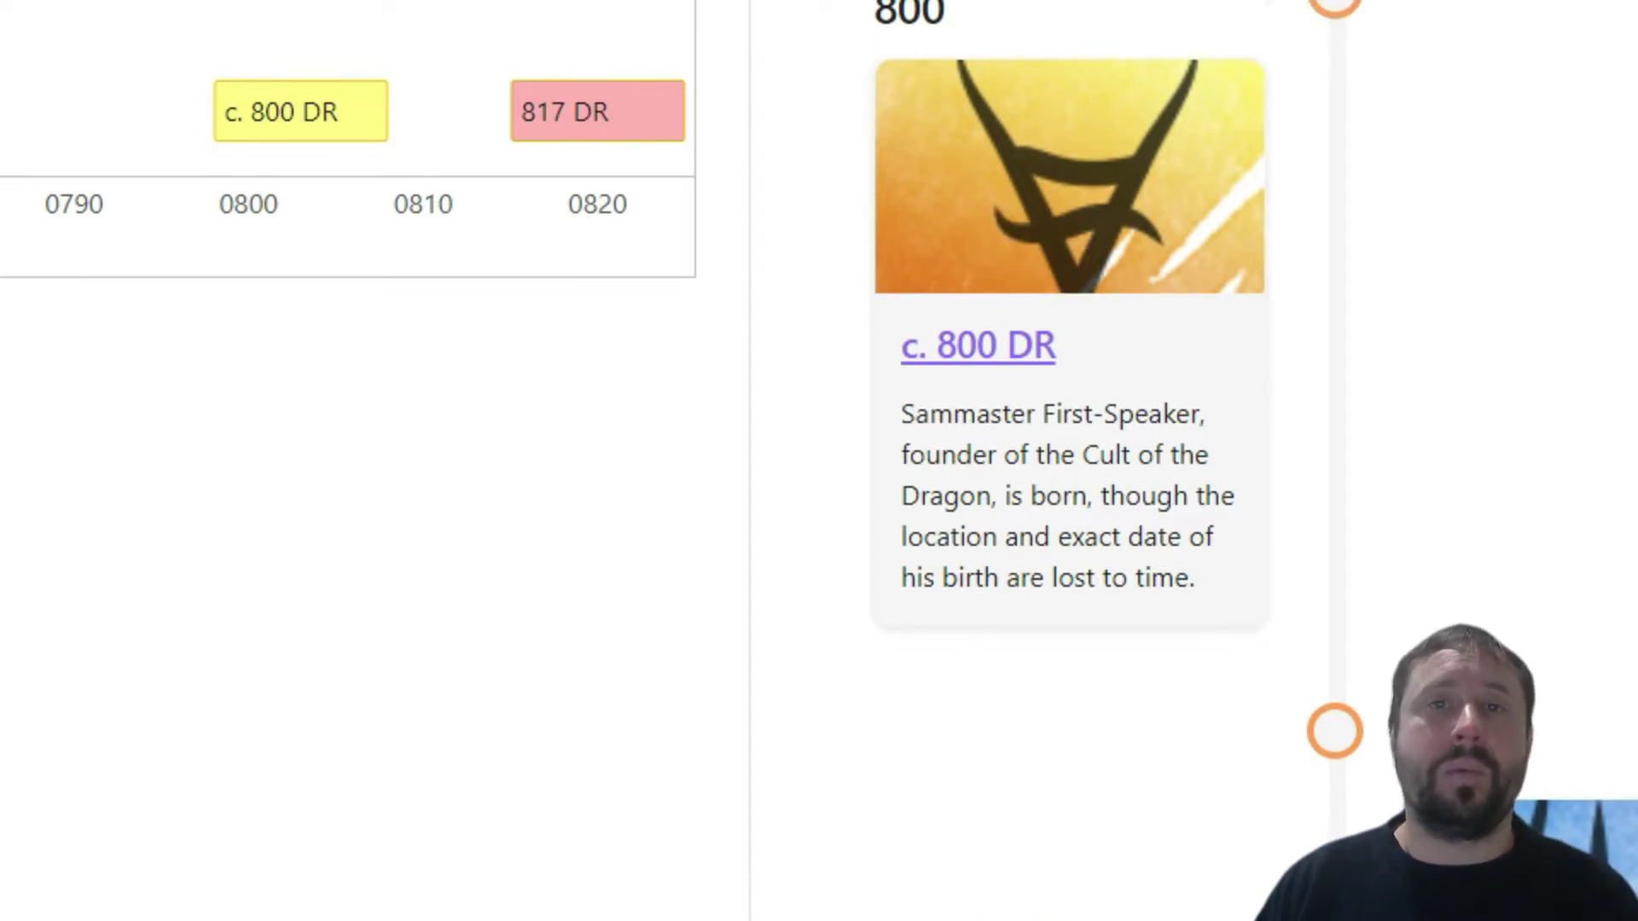
Step: Show the source of the vertical timeline note and examine its timeline code block with the verticaltime tag
left_click(1256, 753)
left_click_drag(902, 51, 789, 7)
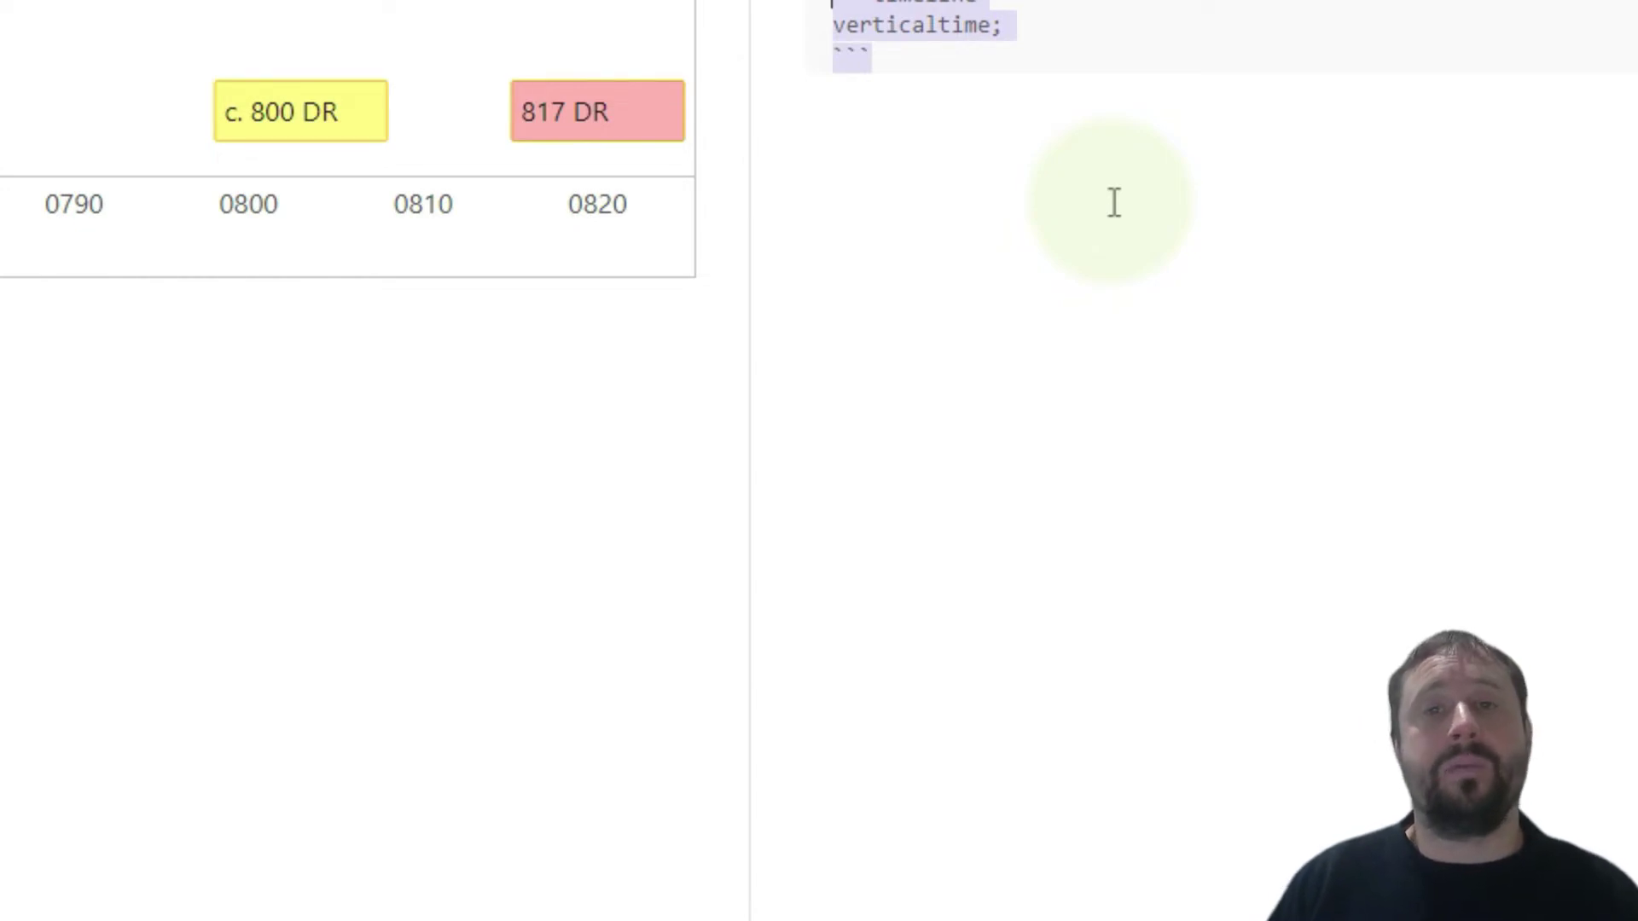
left_click(1003, 337)
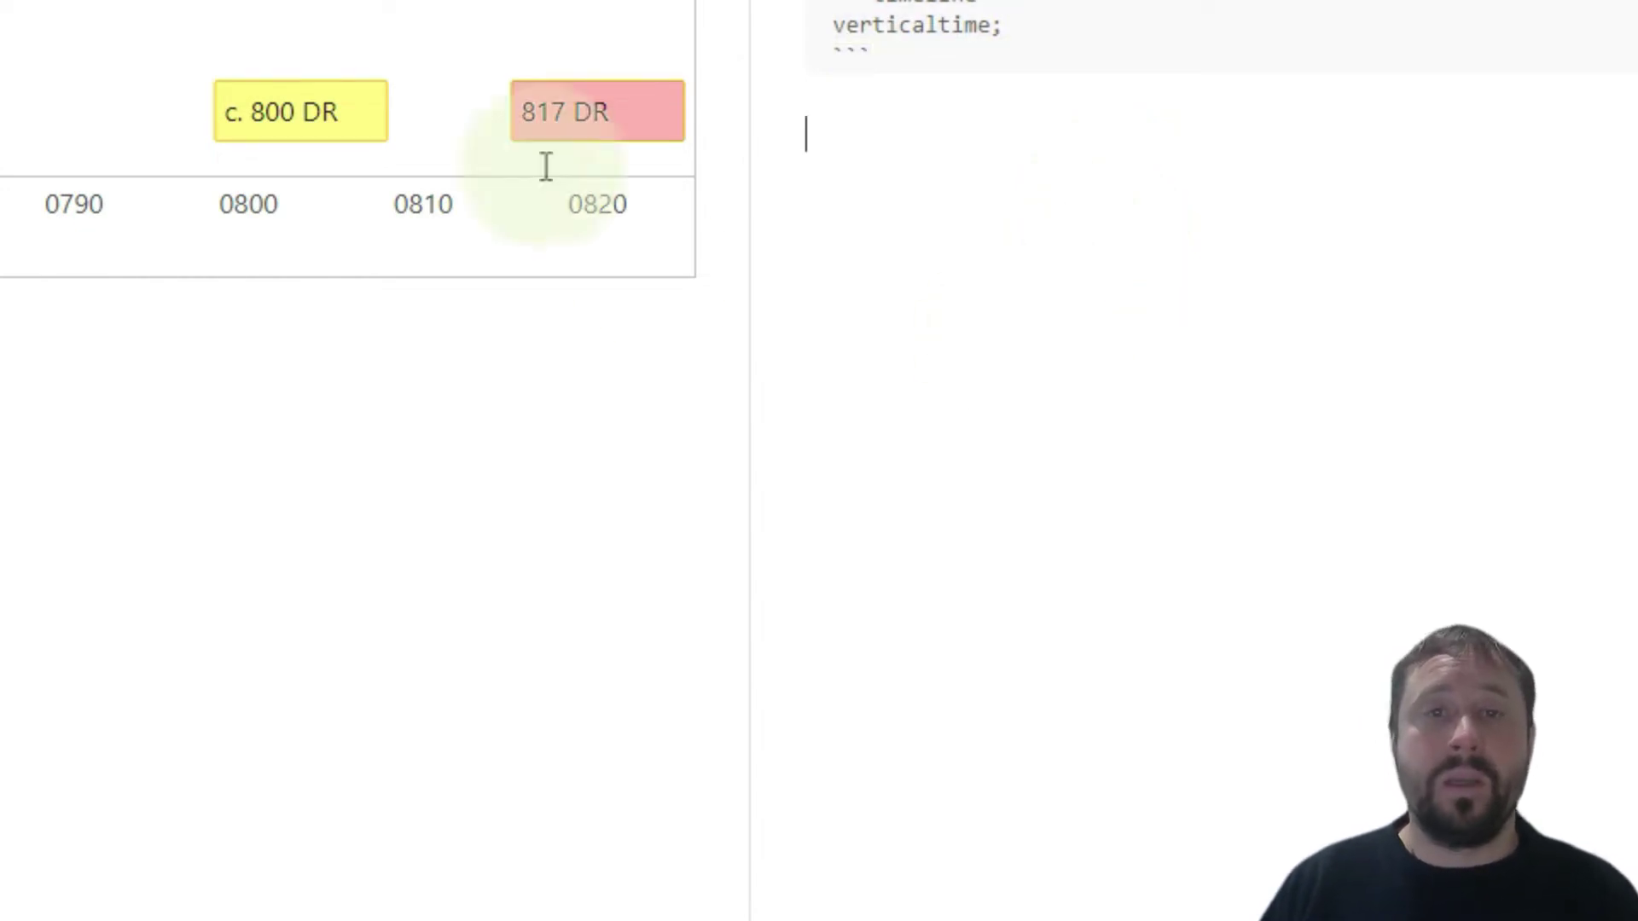
Step: Open the 817 DR event note beside the vertical timeline's code, show its source and examine the verticaltime tag and the event markup
left_click(75, 0)
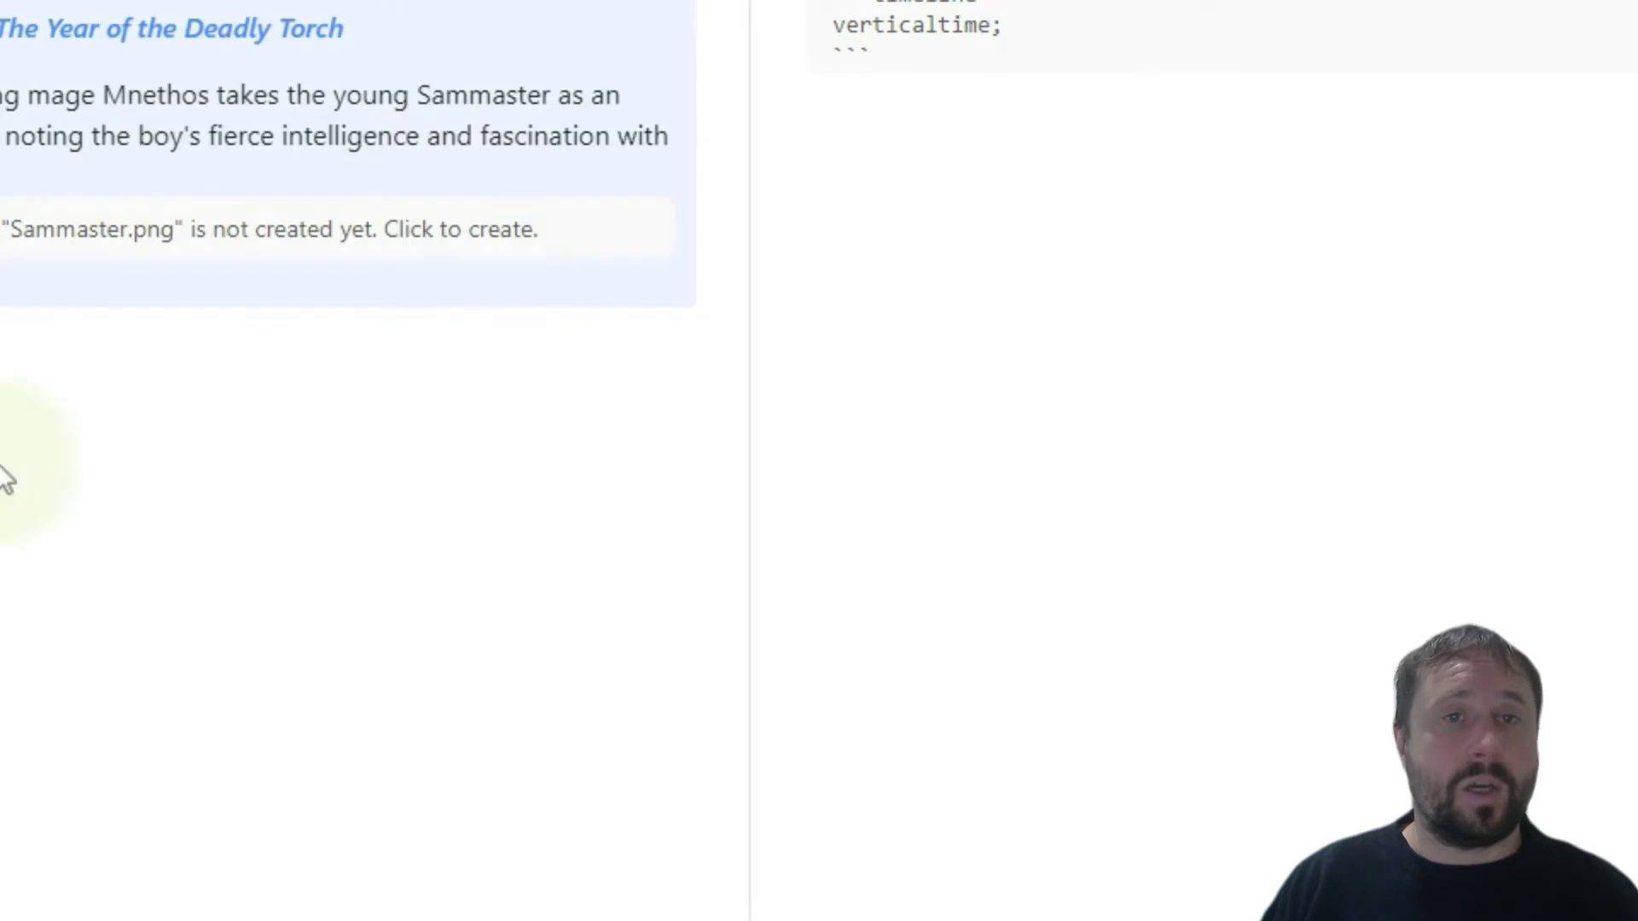
key("ctrl+e")
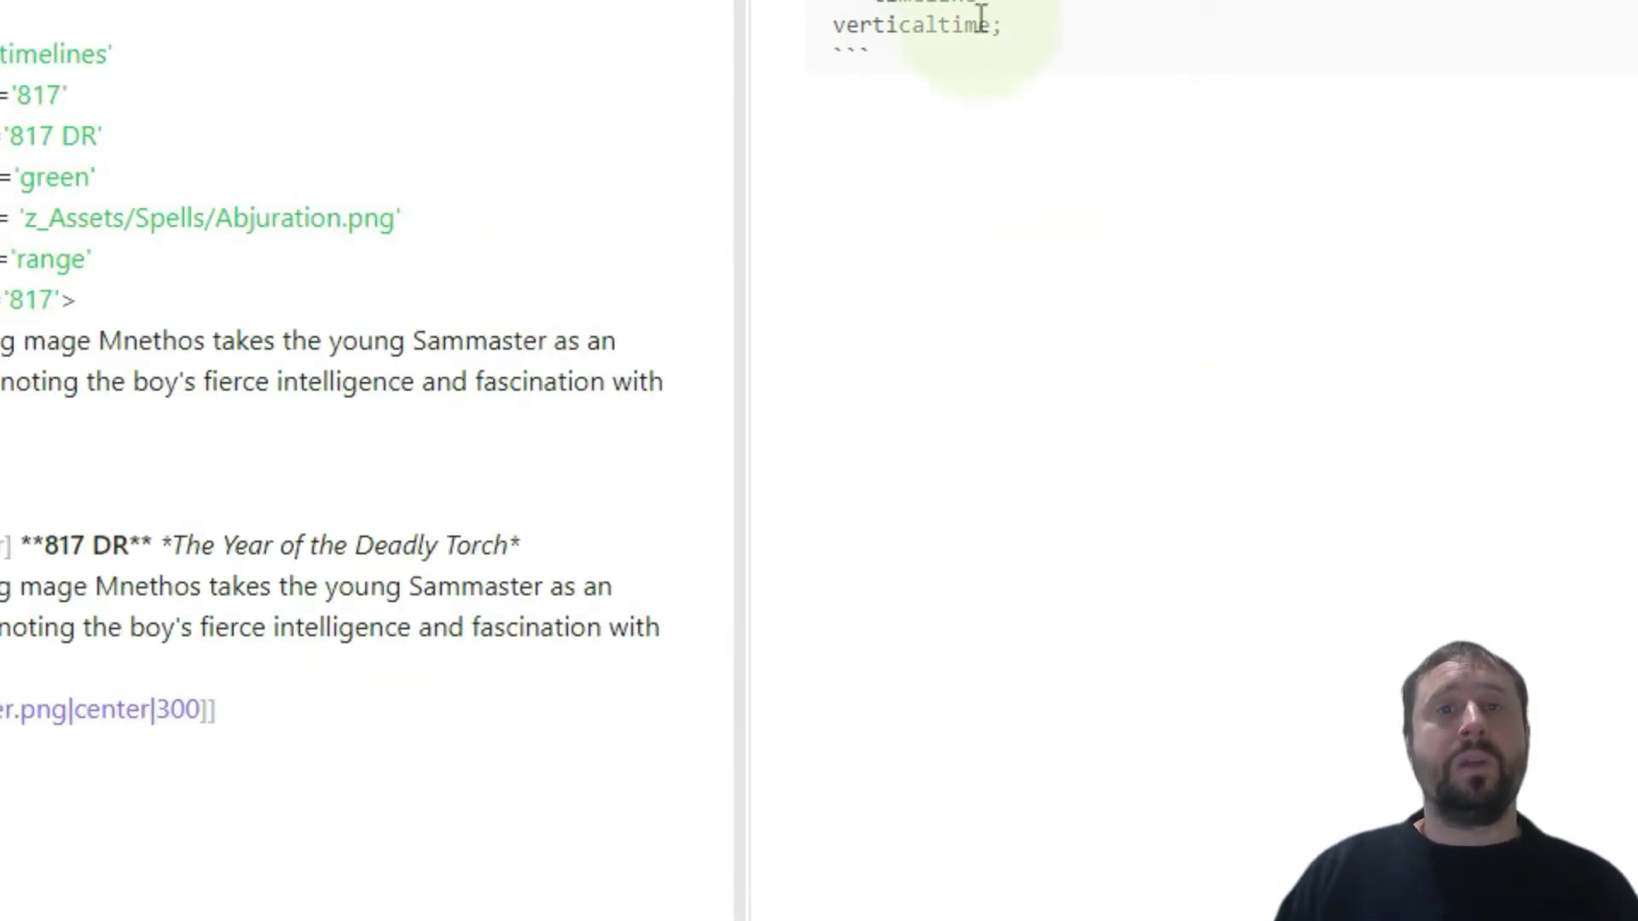
left_click(1027, 30)
left_click_drag(1027, 30, 751, 44)
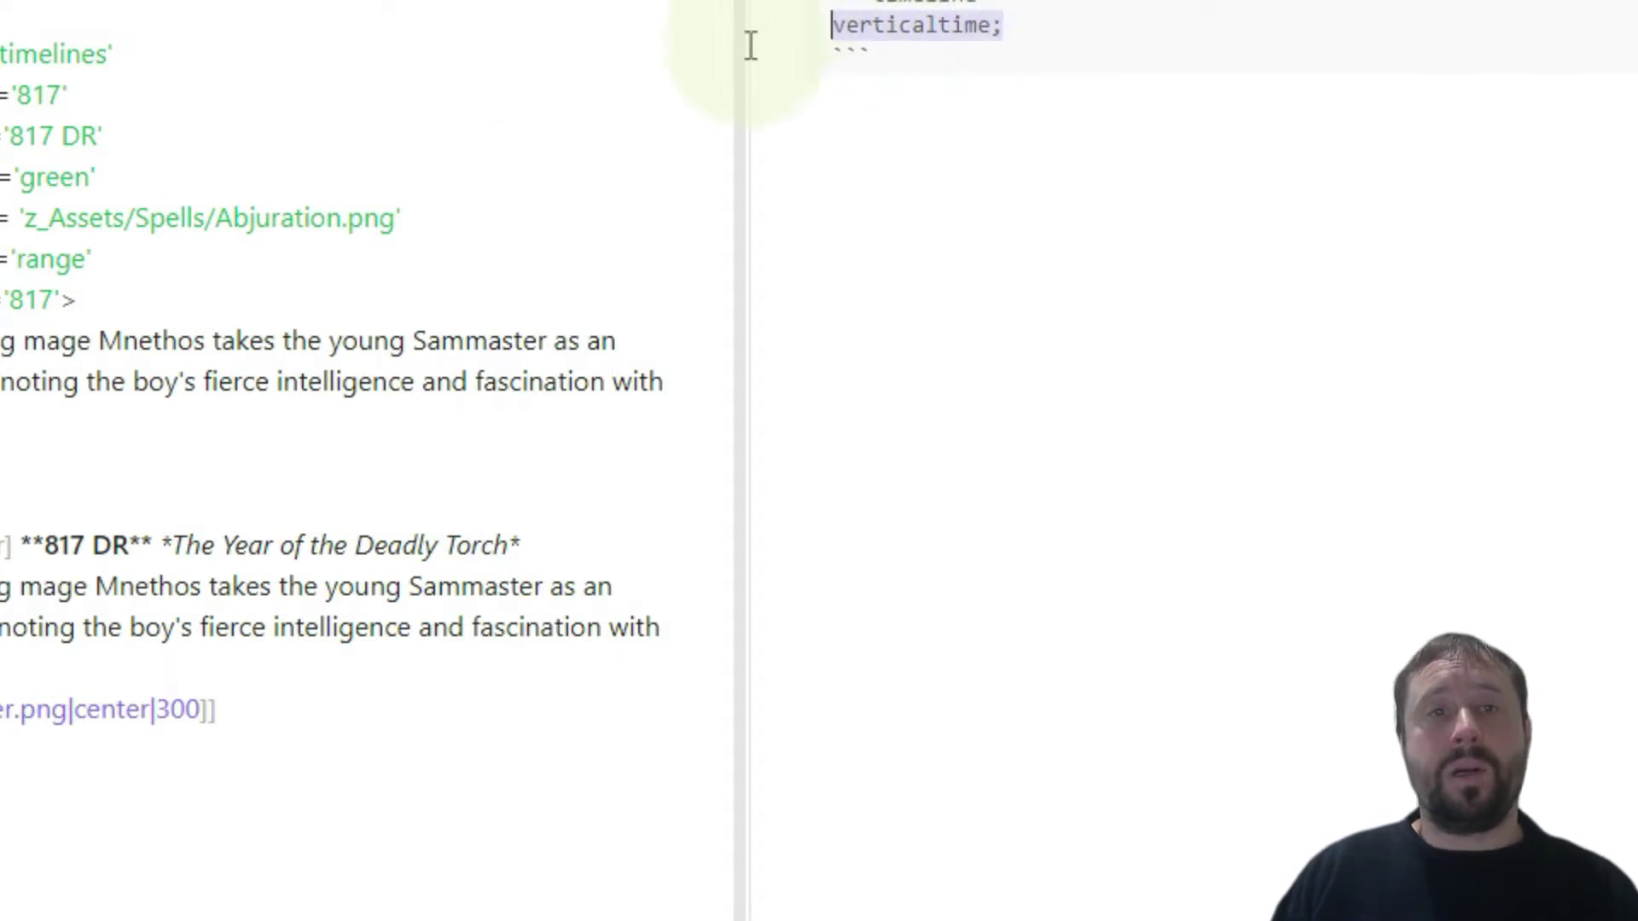
left_click_drag(365, 720, 1, 17)
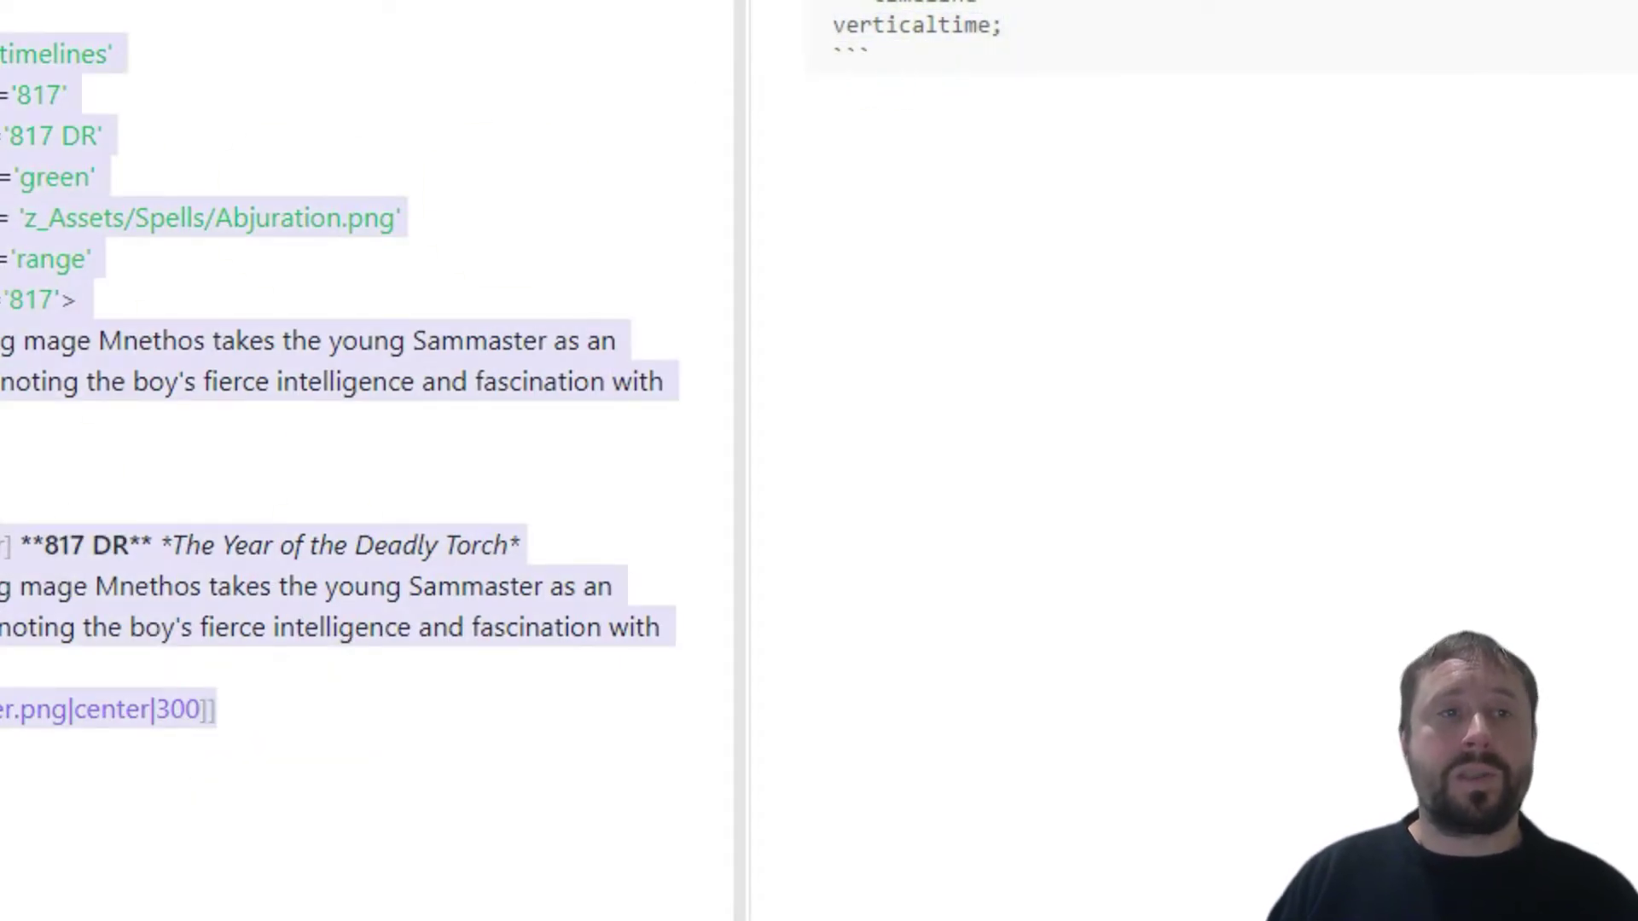
left_click(375, 12)
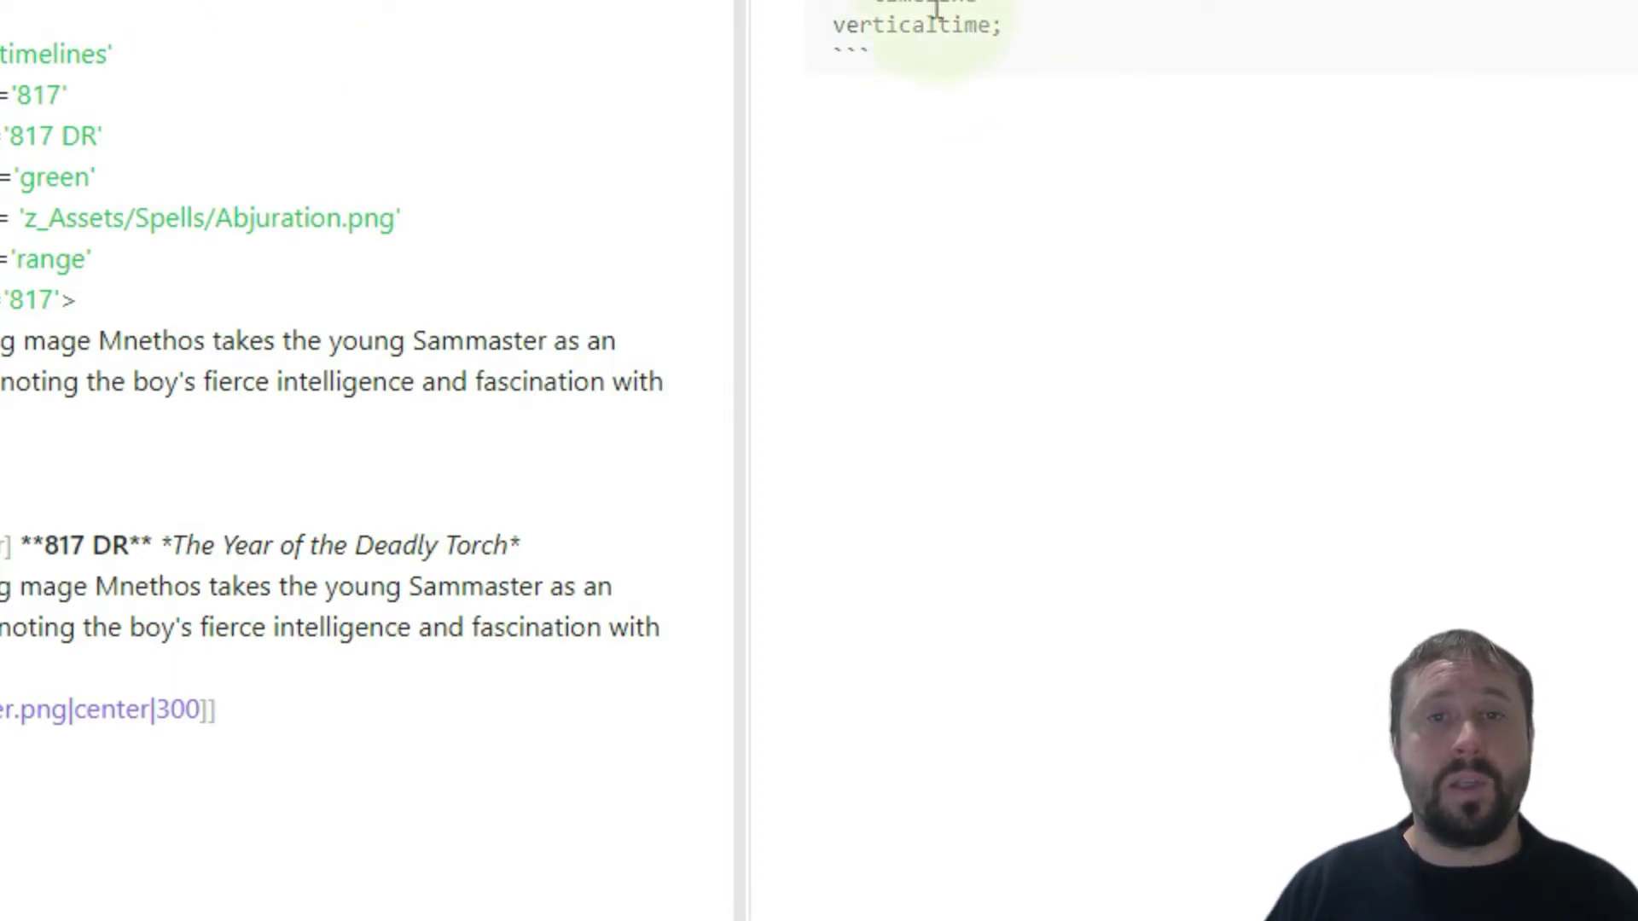
Step: Render the vertical timeline again and compare its 817 DR card with the event note's description, Abjuration.png image path and timeline markup
key("ctrl+e")
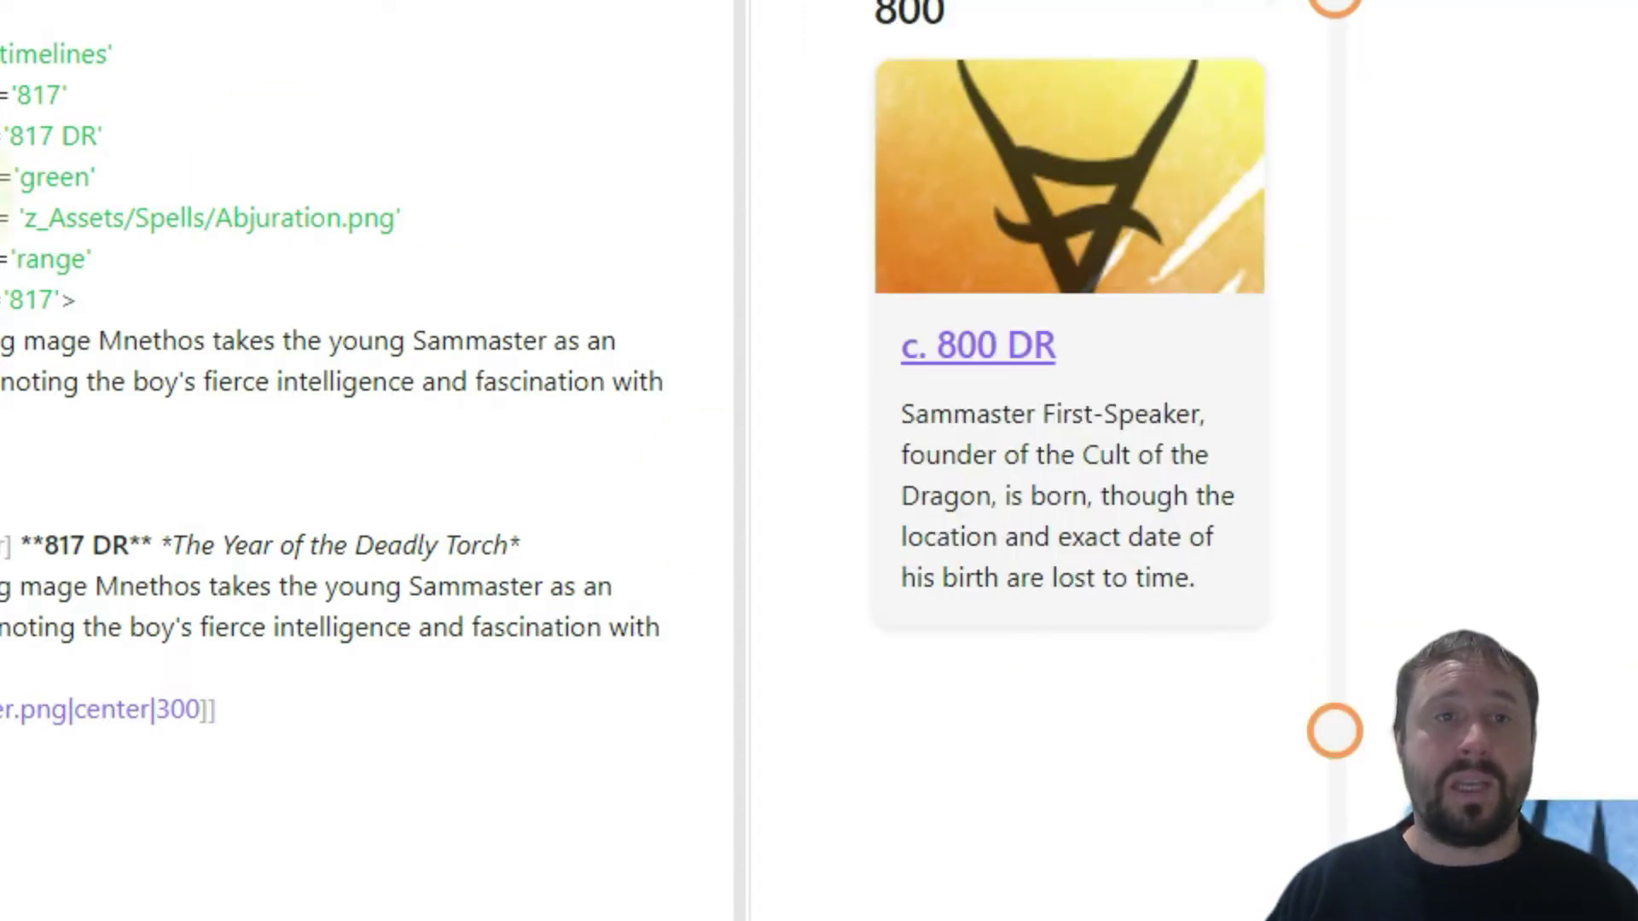
scroll(1616, 543, "down", 5)
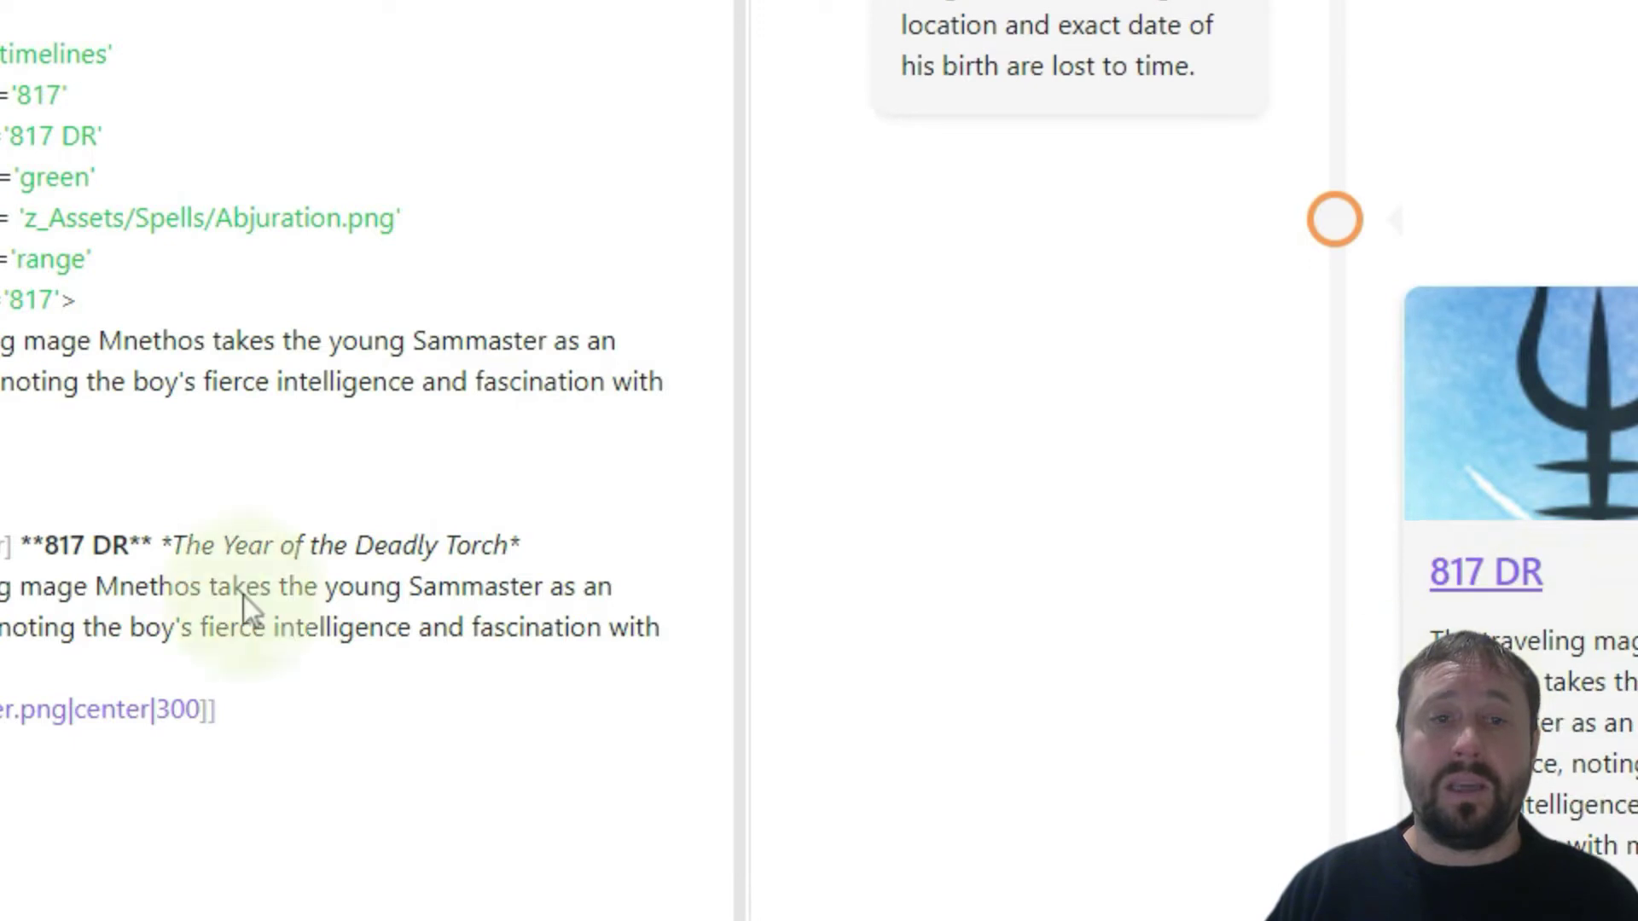
left_click_drag(0, 341, 3, 387)
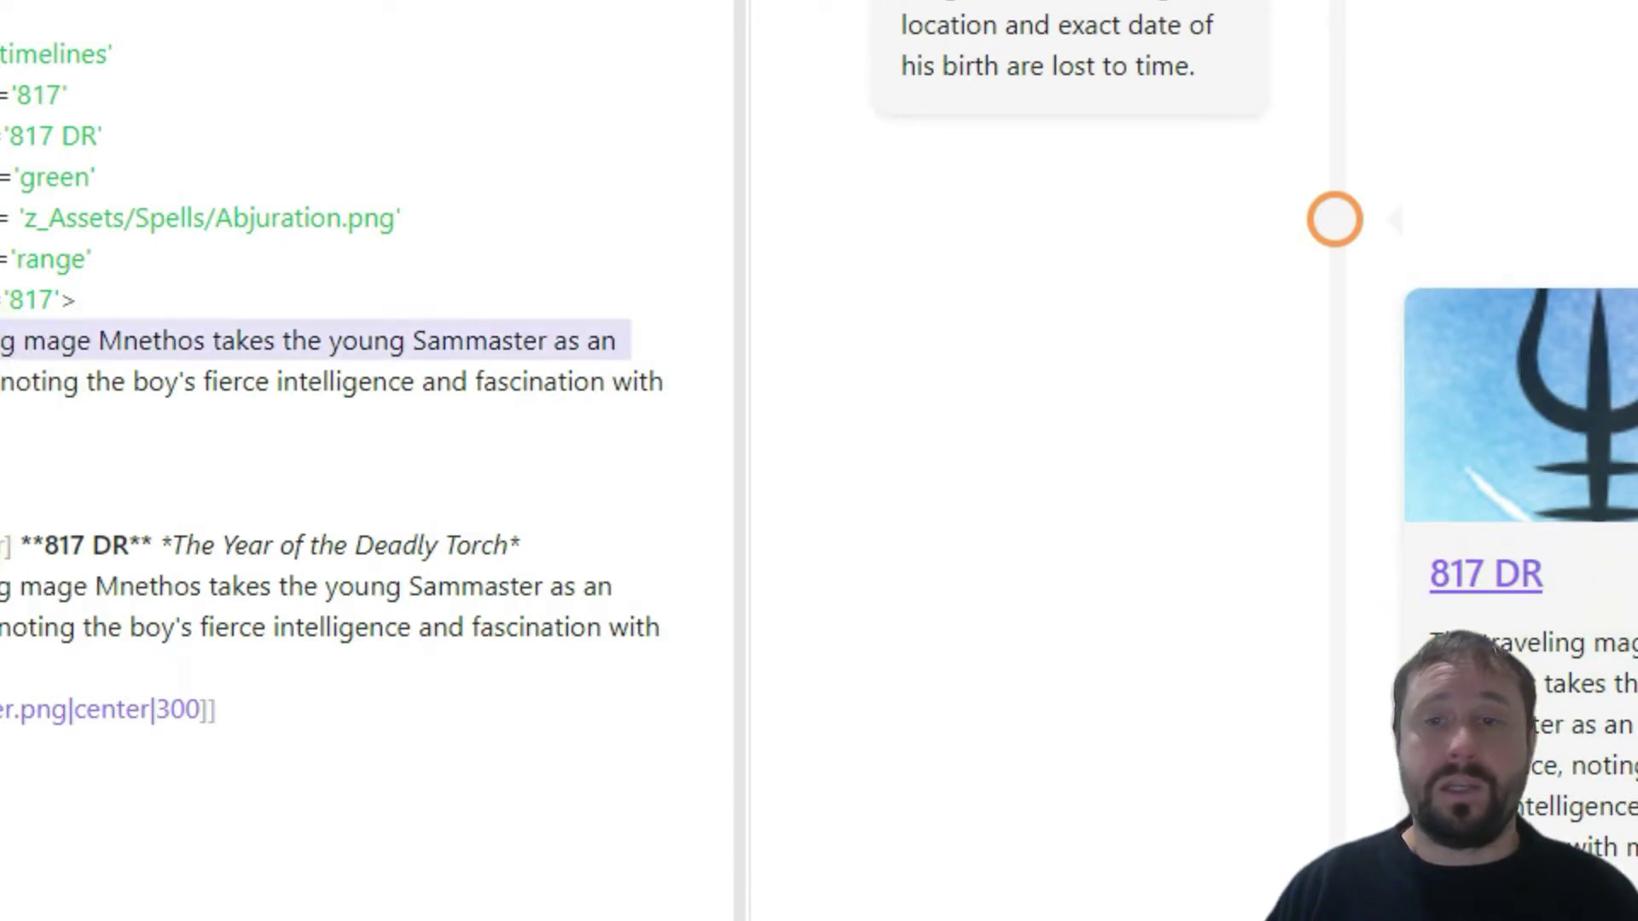
left_click_drag(401, 220, 187, 221)
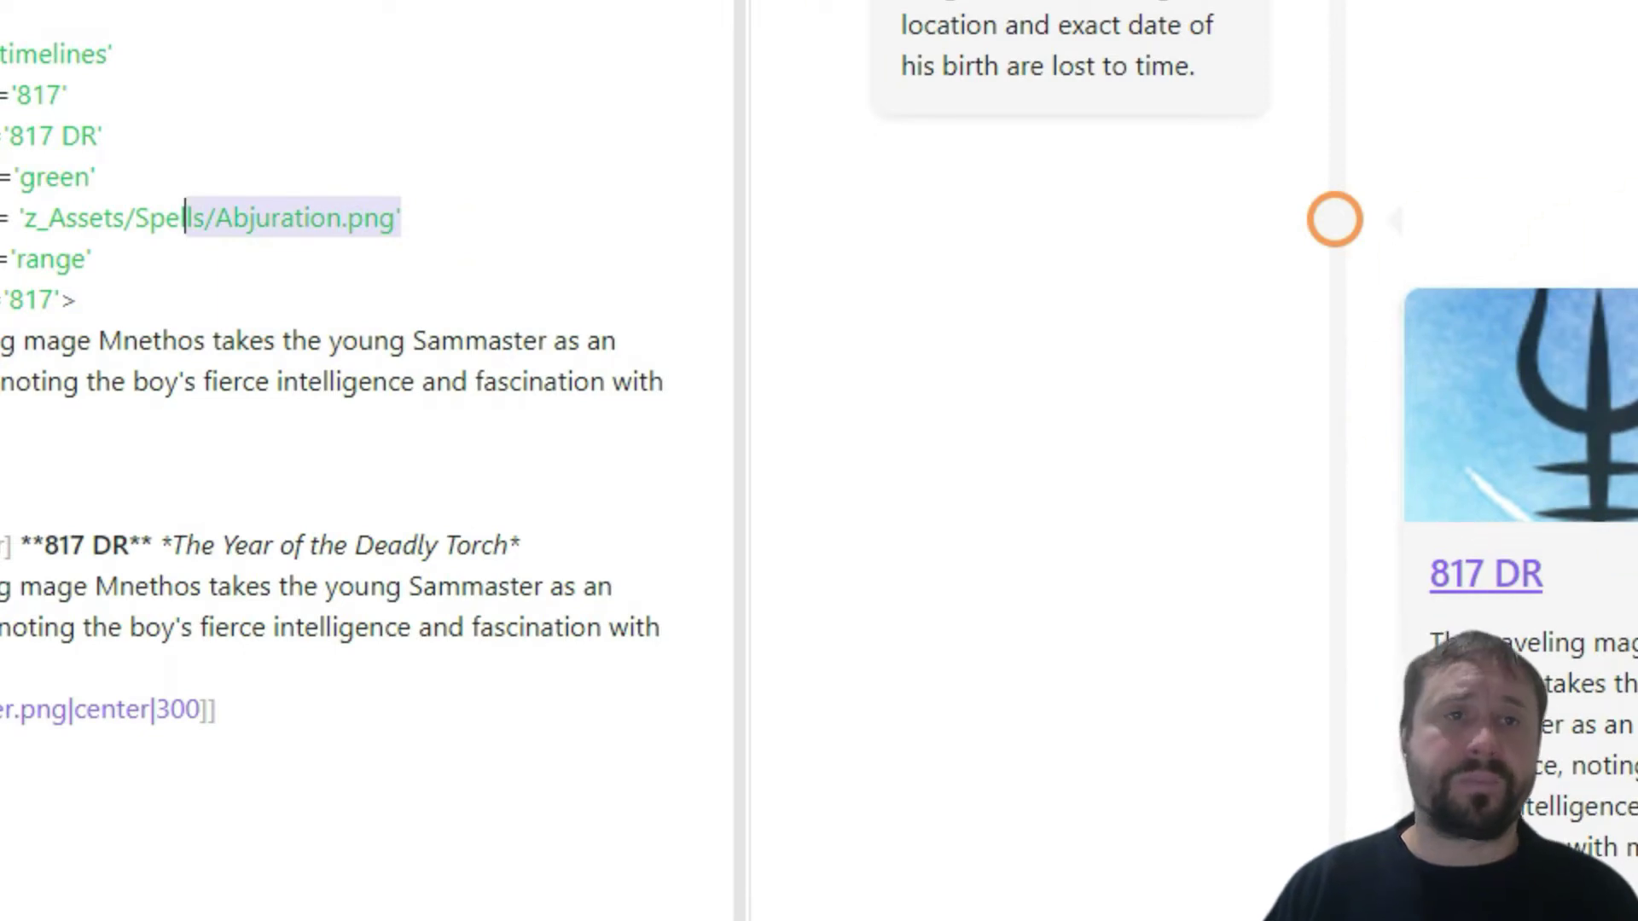
scroll(1416, 134, "up", 5)
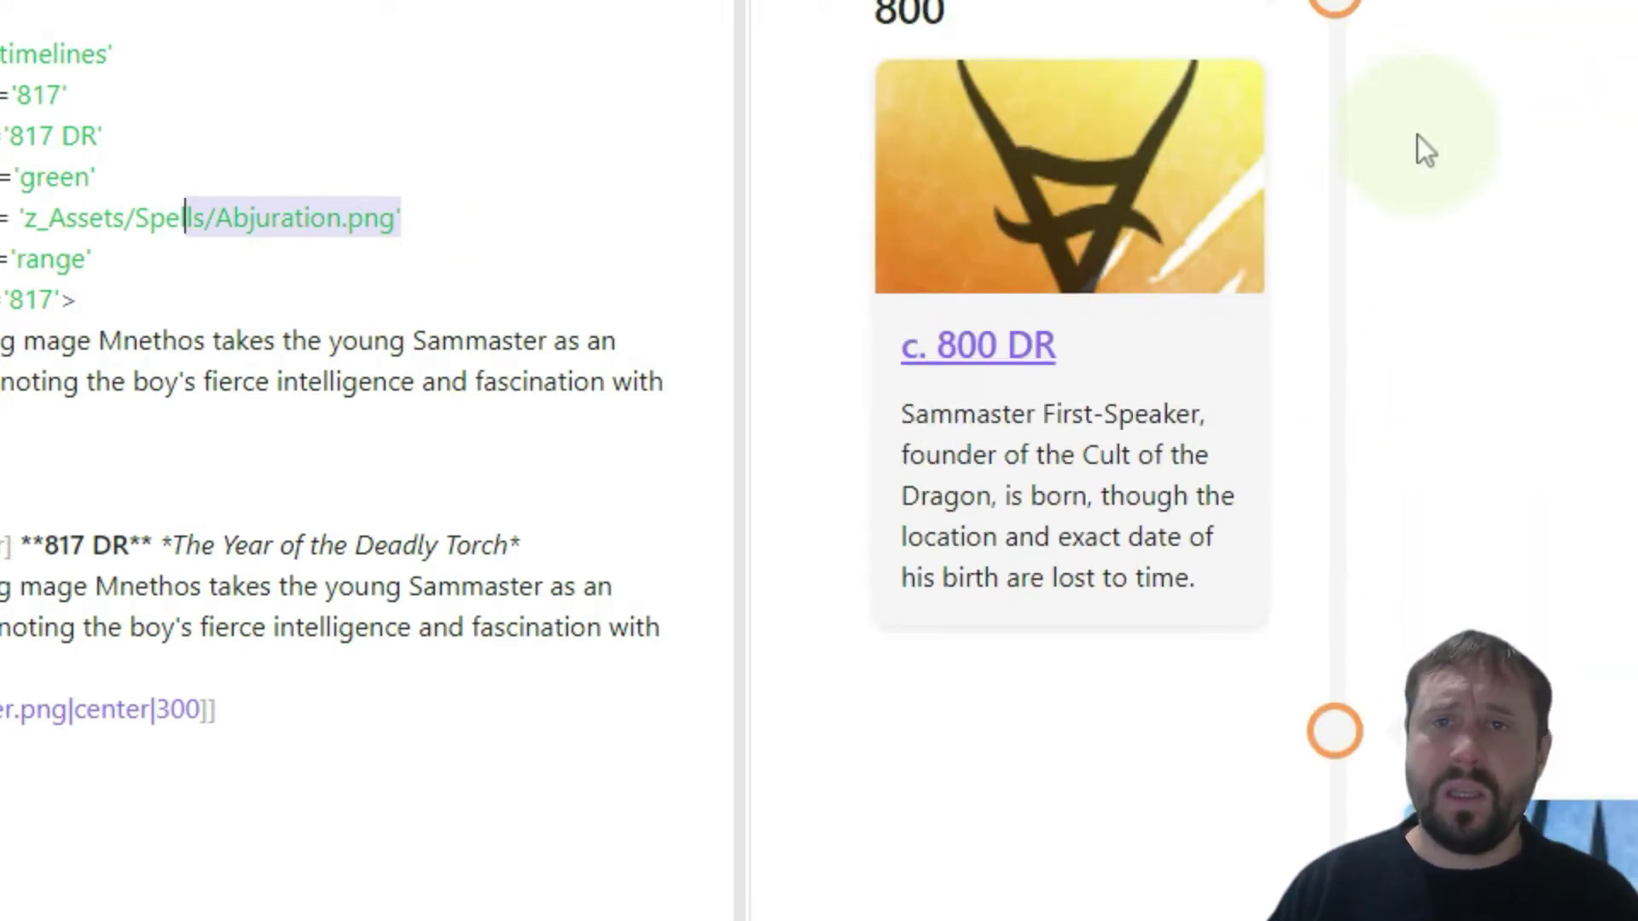
left_click(409, 307)
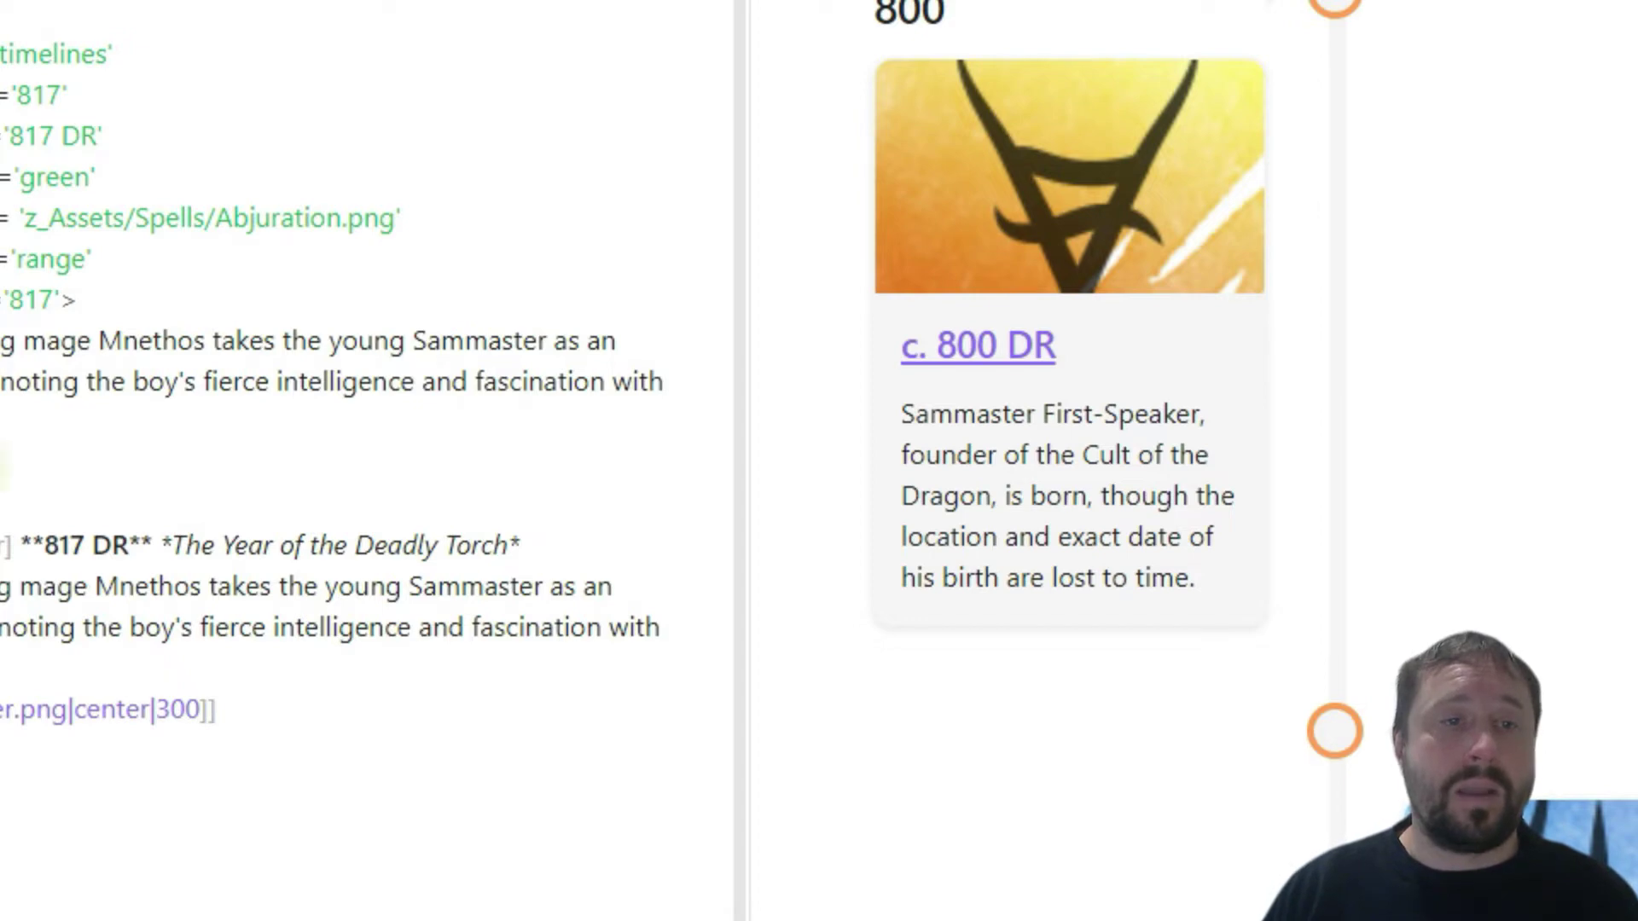
left_click_drag(2, 381, 2, 53)
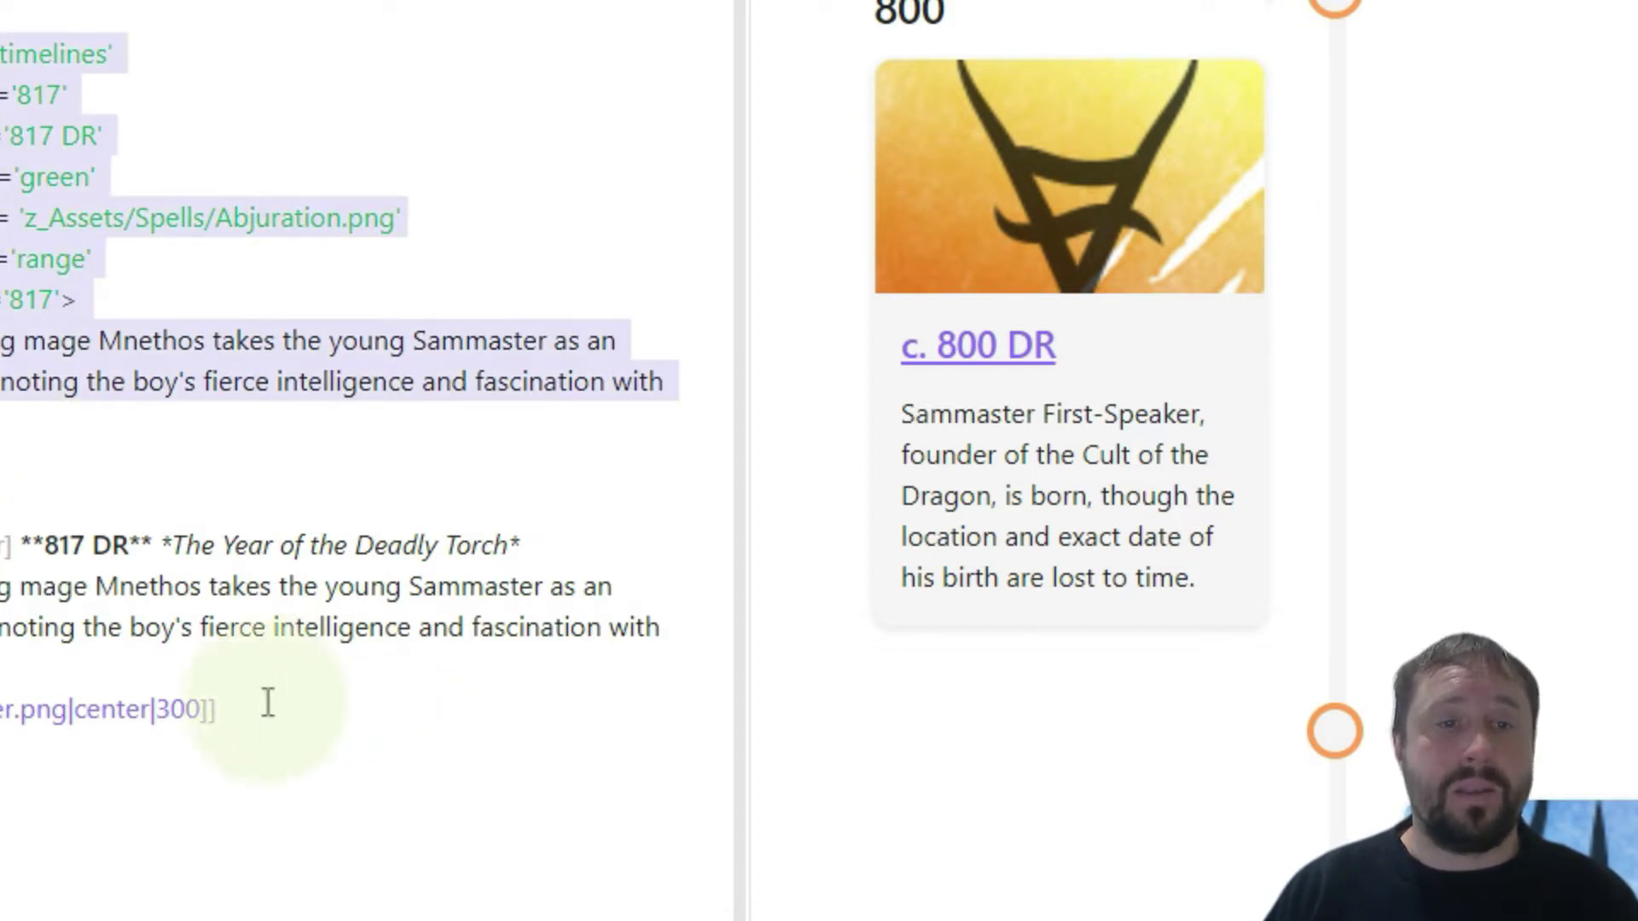
Step: Cut the 817 DR callout from the event note to leave only the timeline markup, and undo the cut
left_click_drag(217, 709, 205, 516)
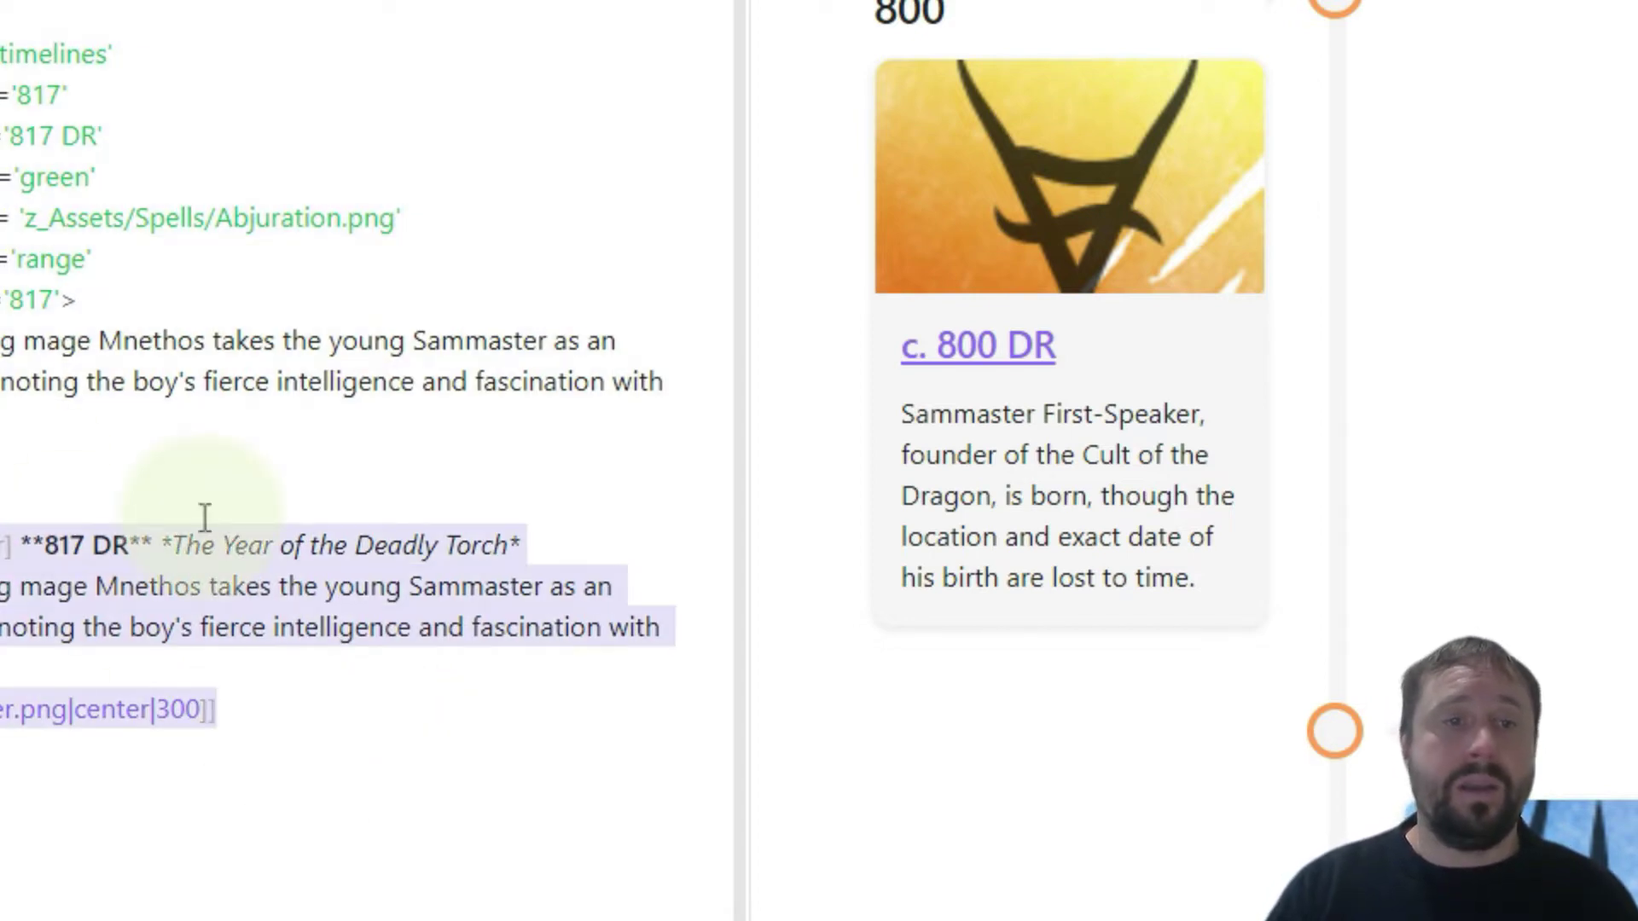
key("ctrl+x")
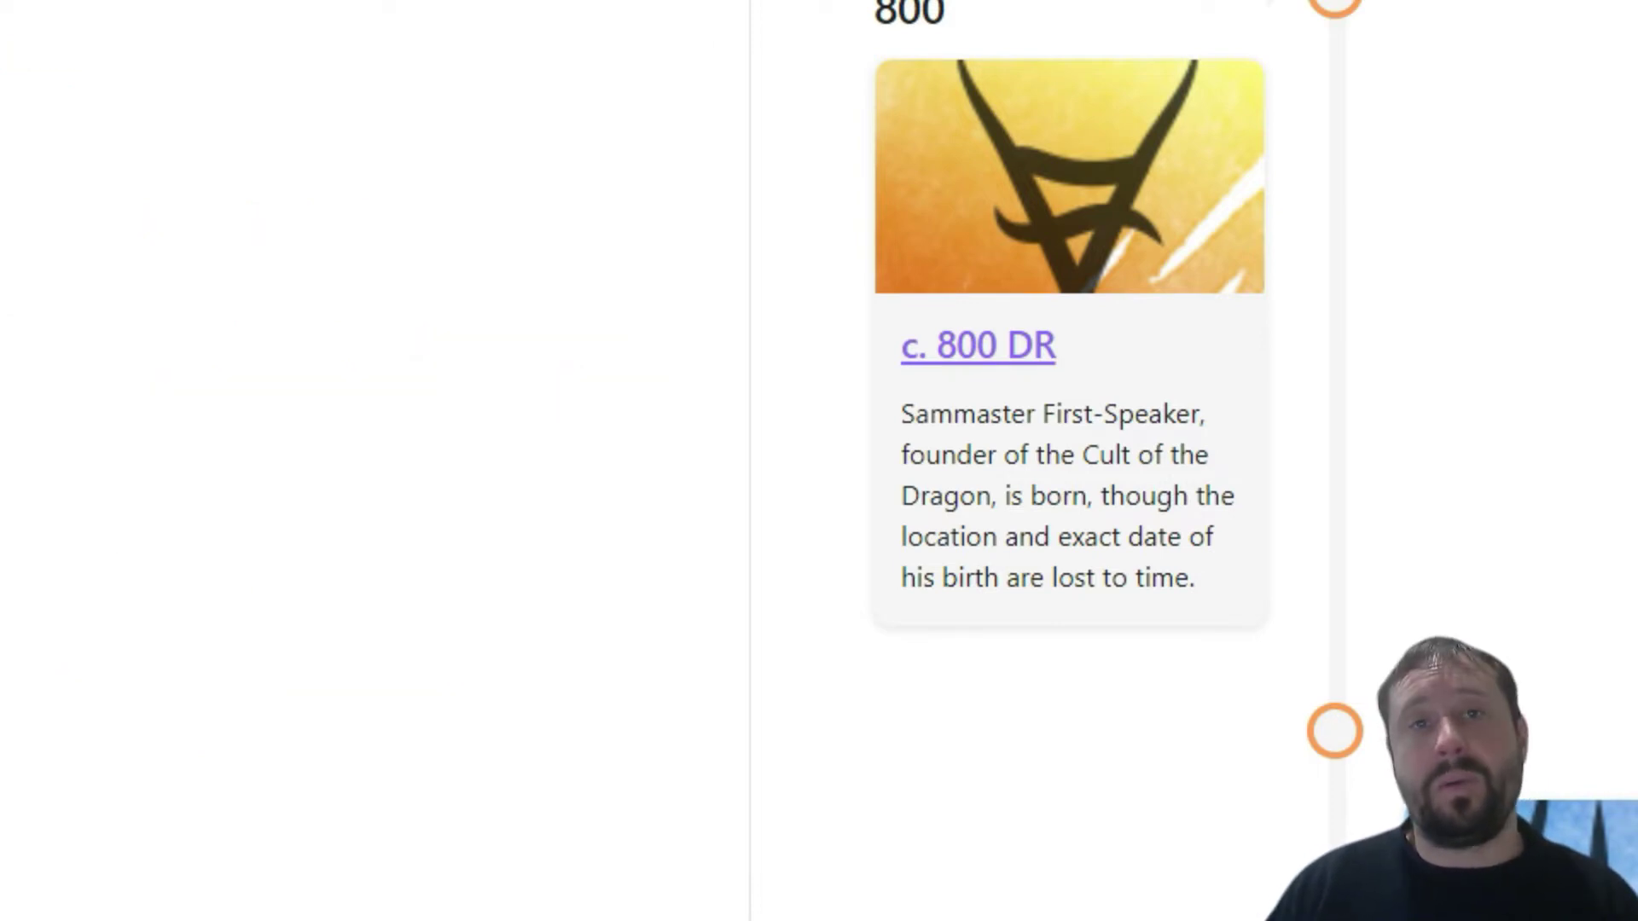
key("ctrl+z")
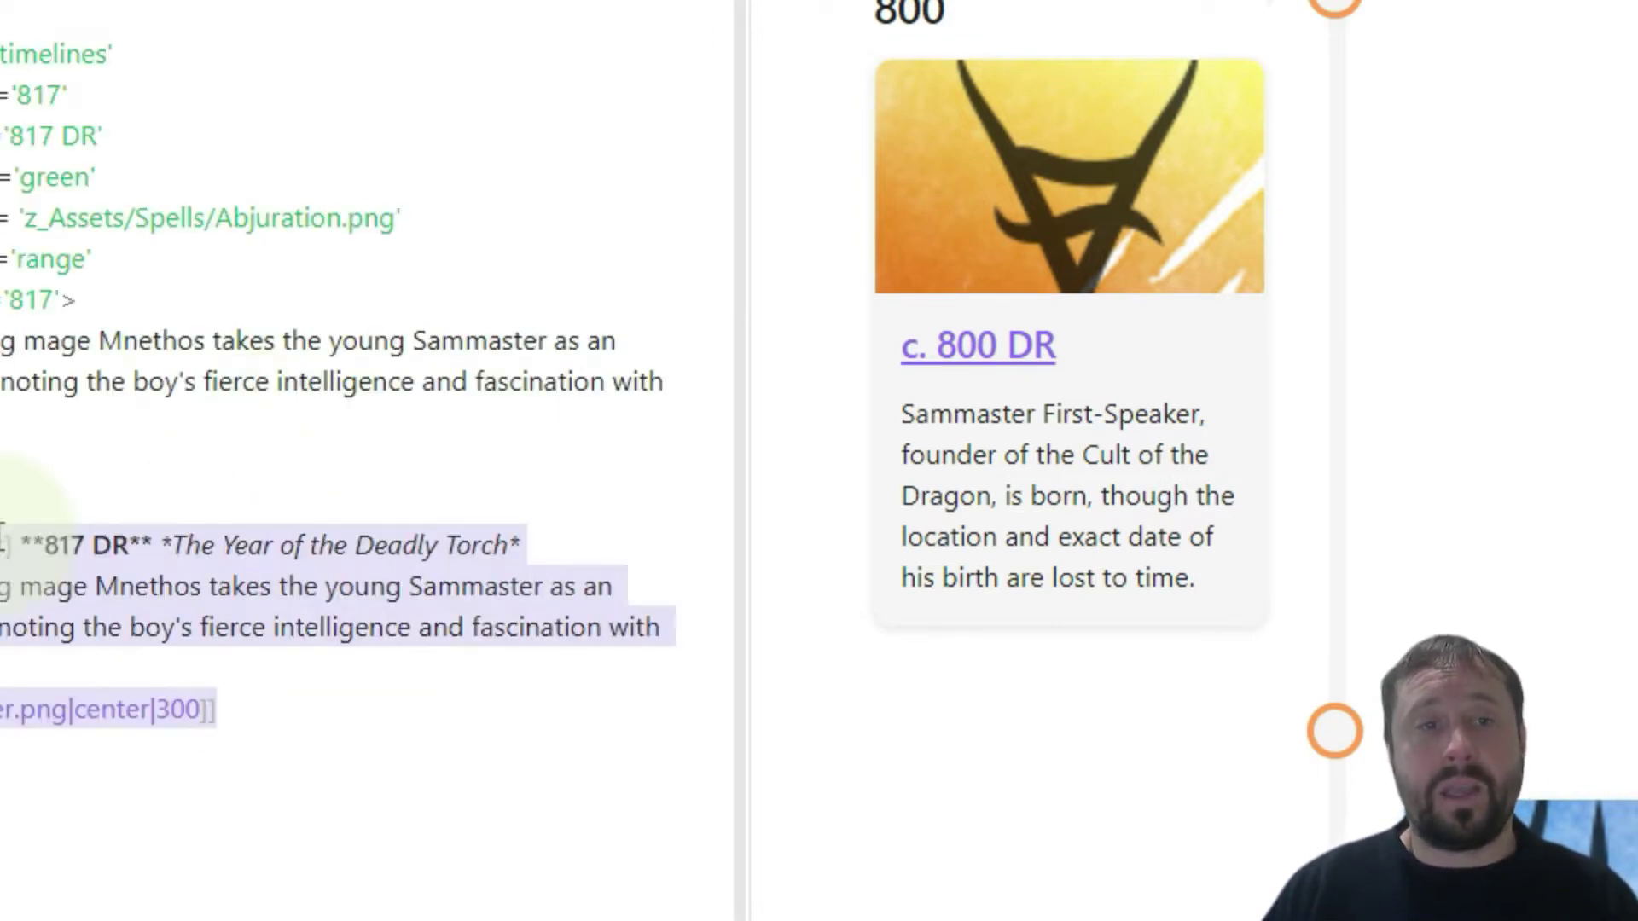
Step: Preview the 817 DR note, replace Sammaster.png with Abjuration.png in the callout's image embed, and check the rendered callout
key("ctrl+e")
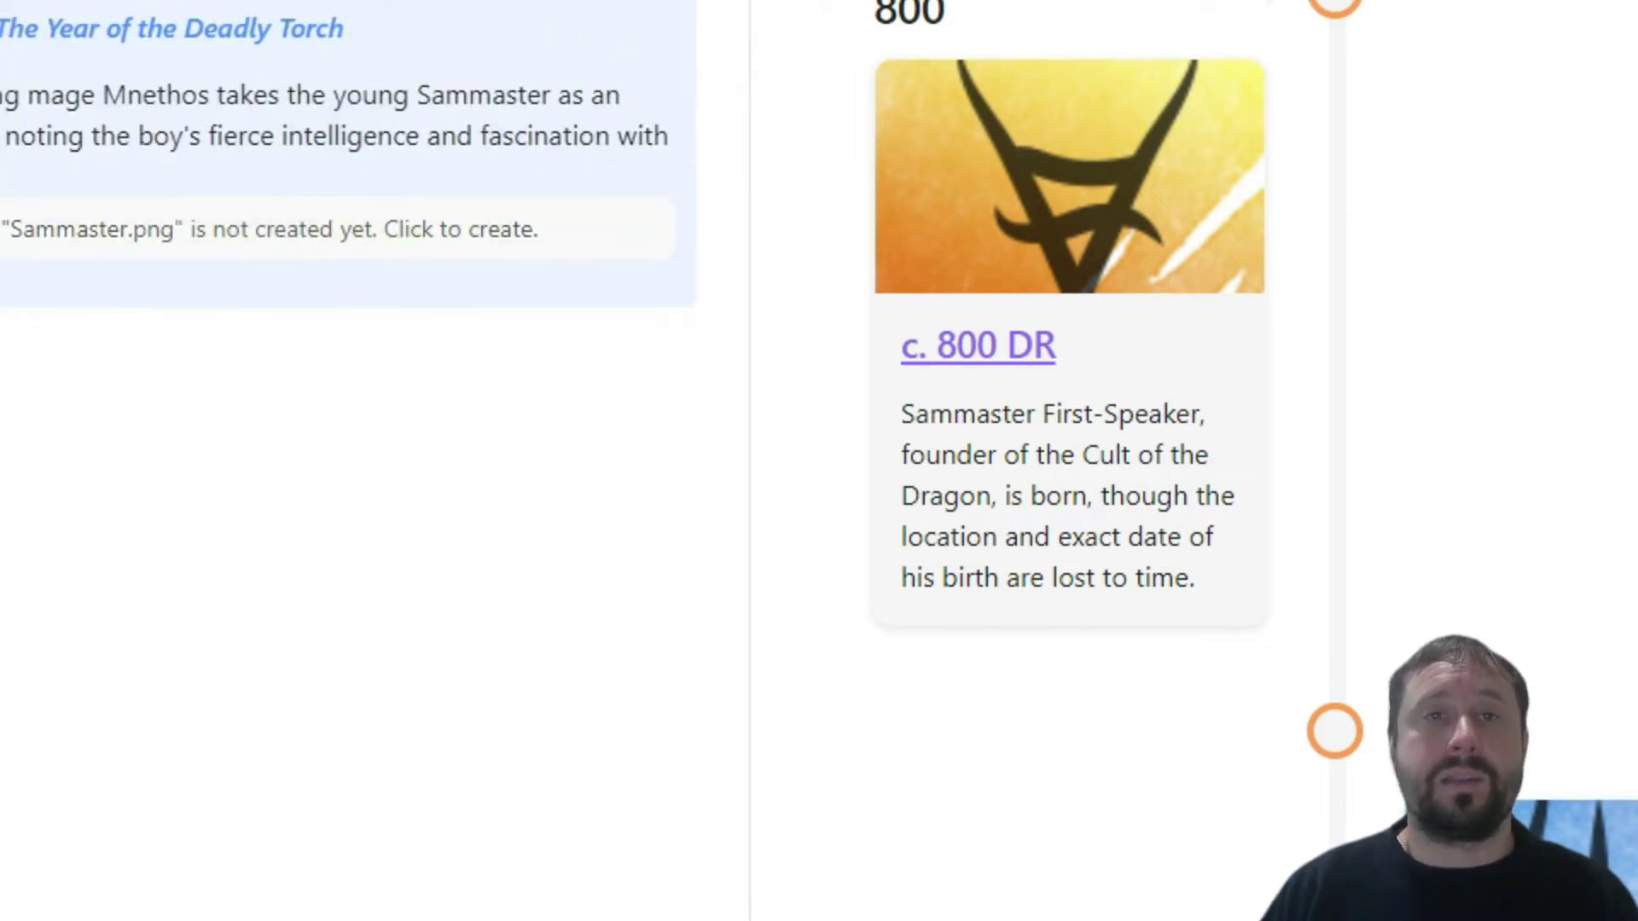
key("ctrl+e")
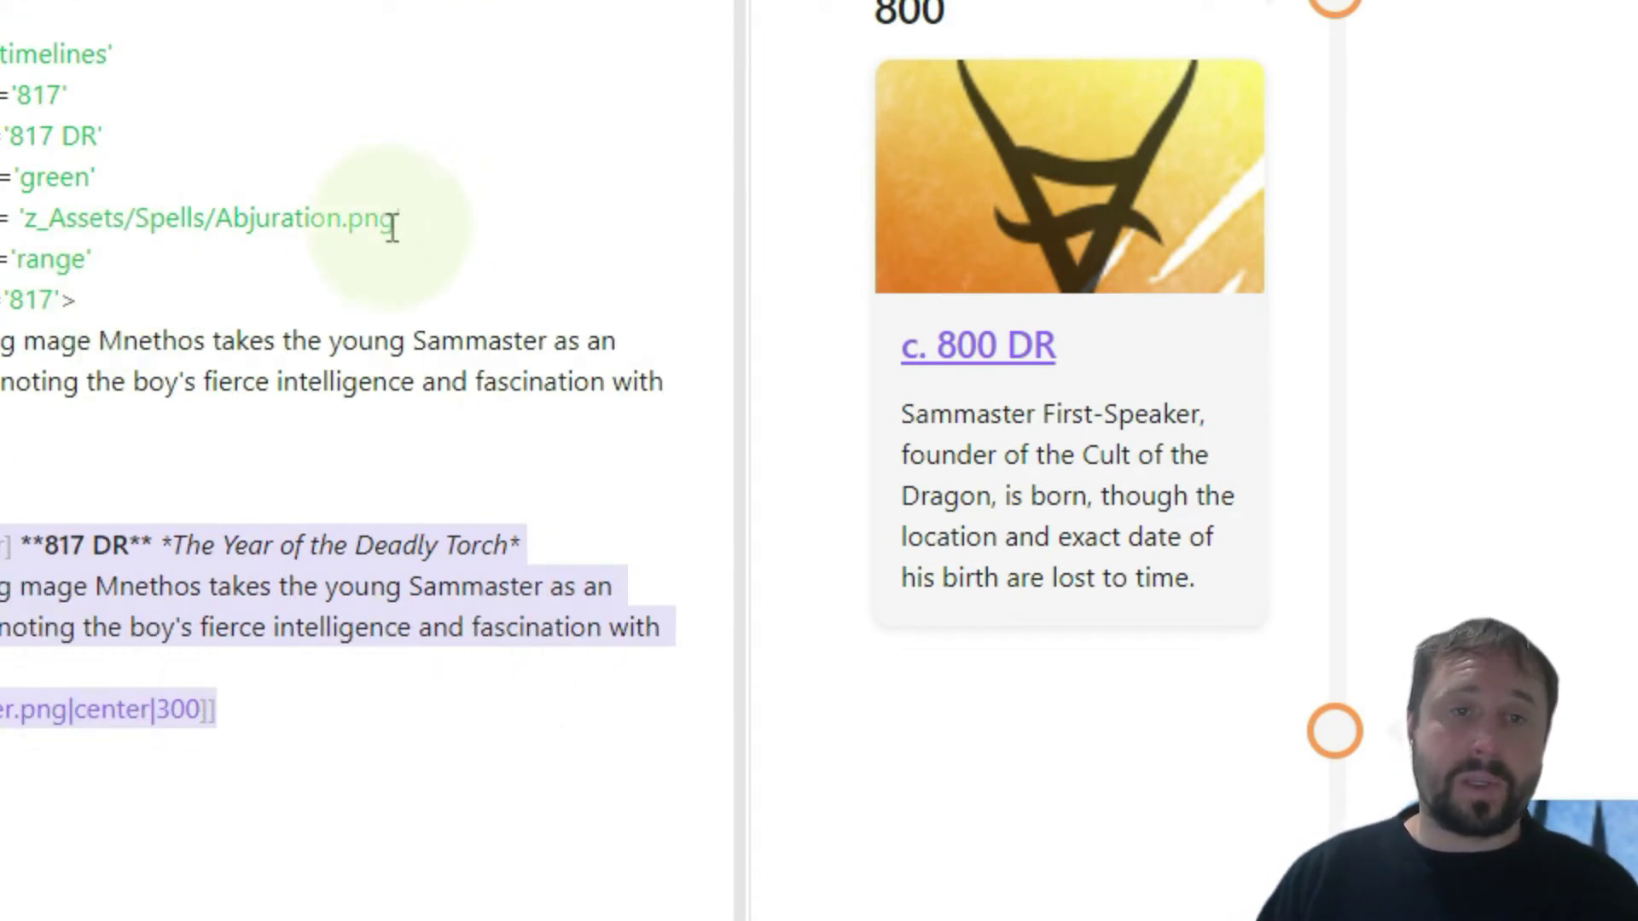
left_click_drag(392, 226, 215, 218)
key("ctrl+c")
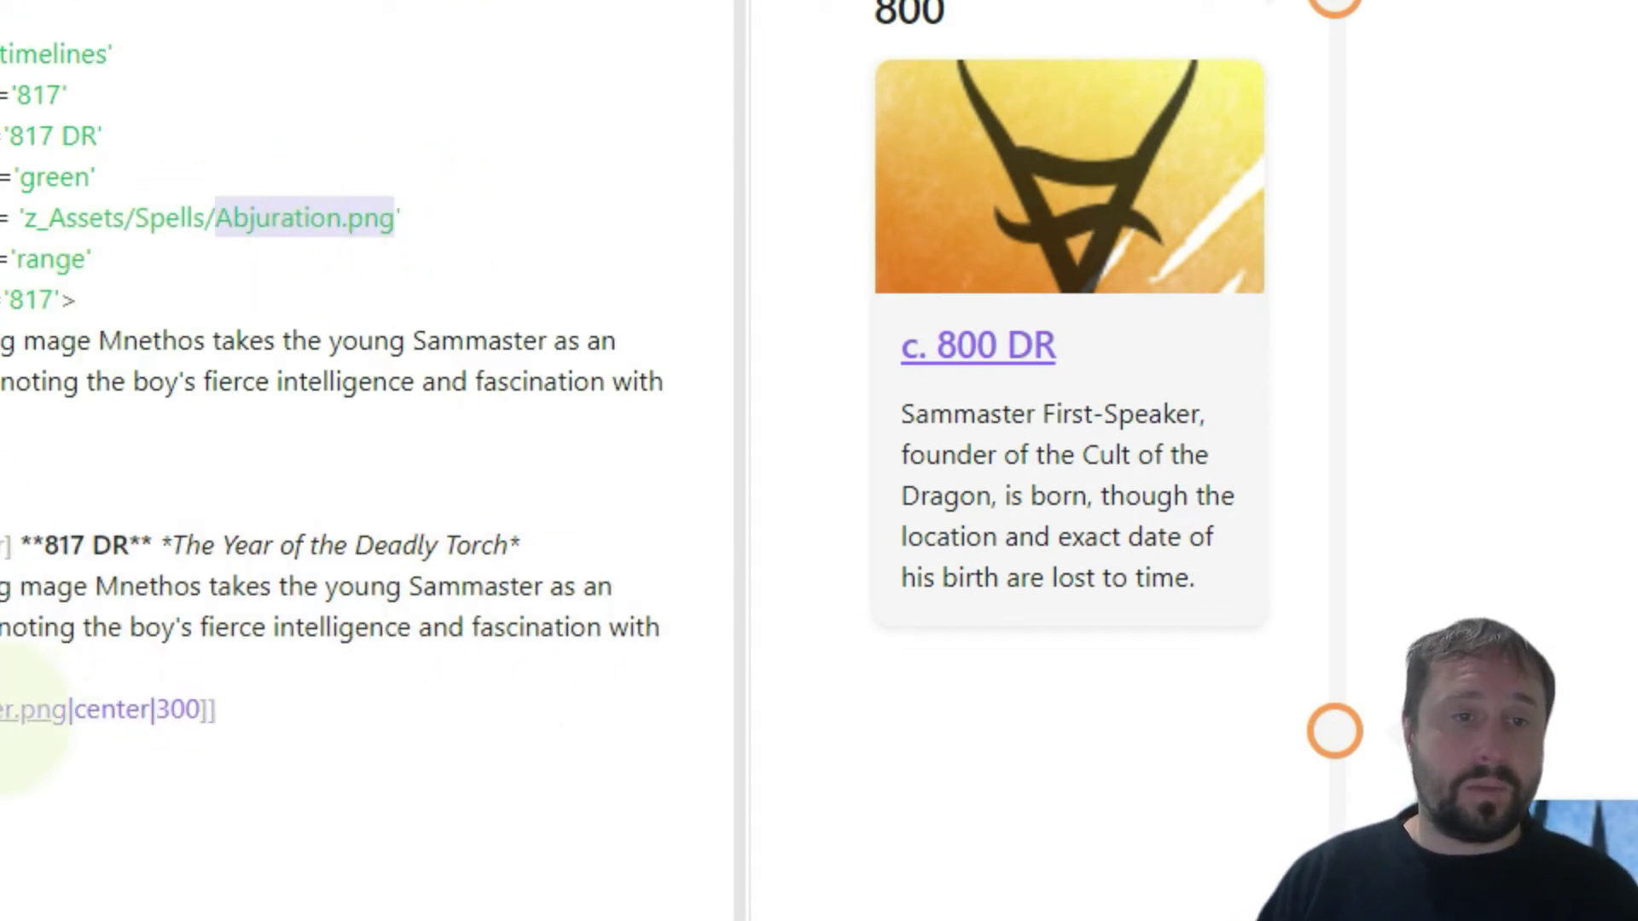
left_click_drag(65, 709, 0, 709)
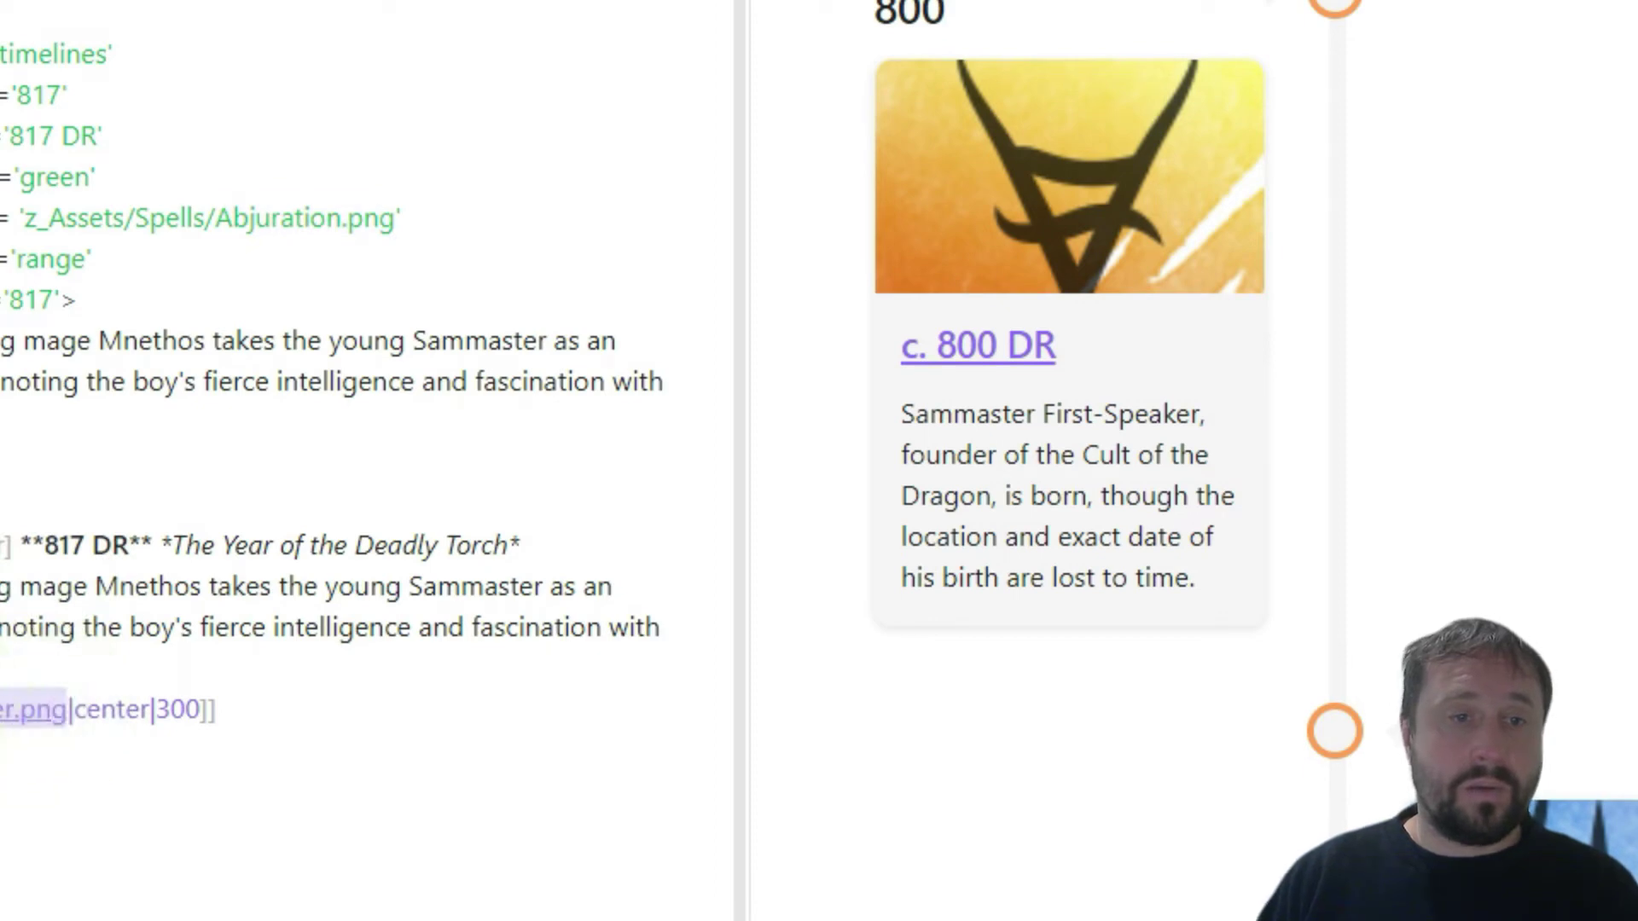
key("ctrl+v")
left_click(480, 149)
key("ctrl+e")
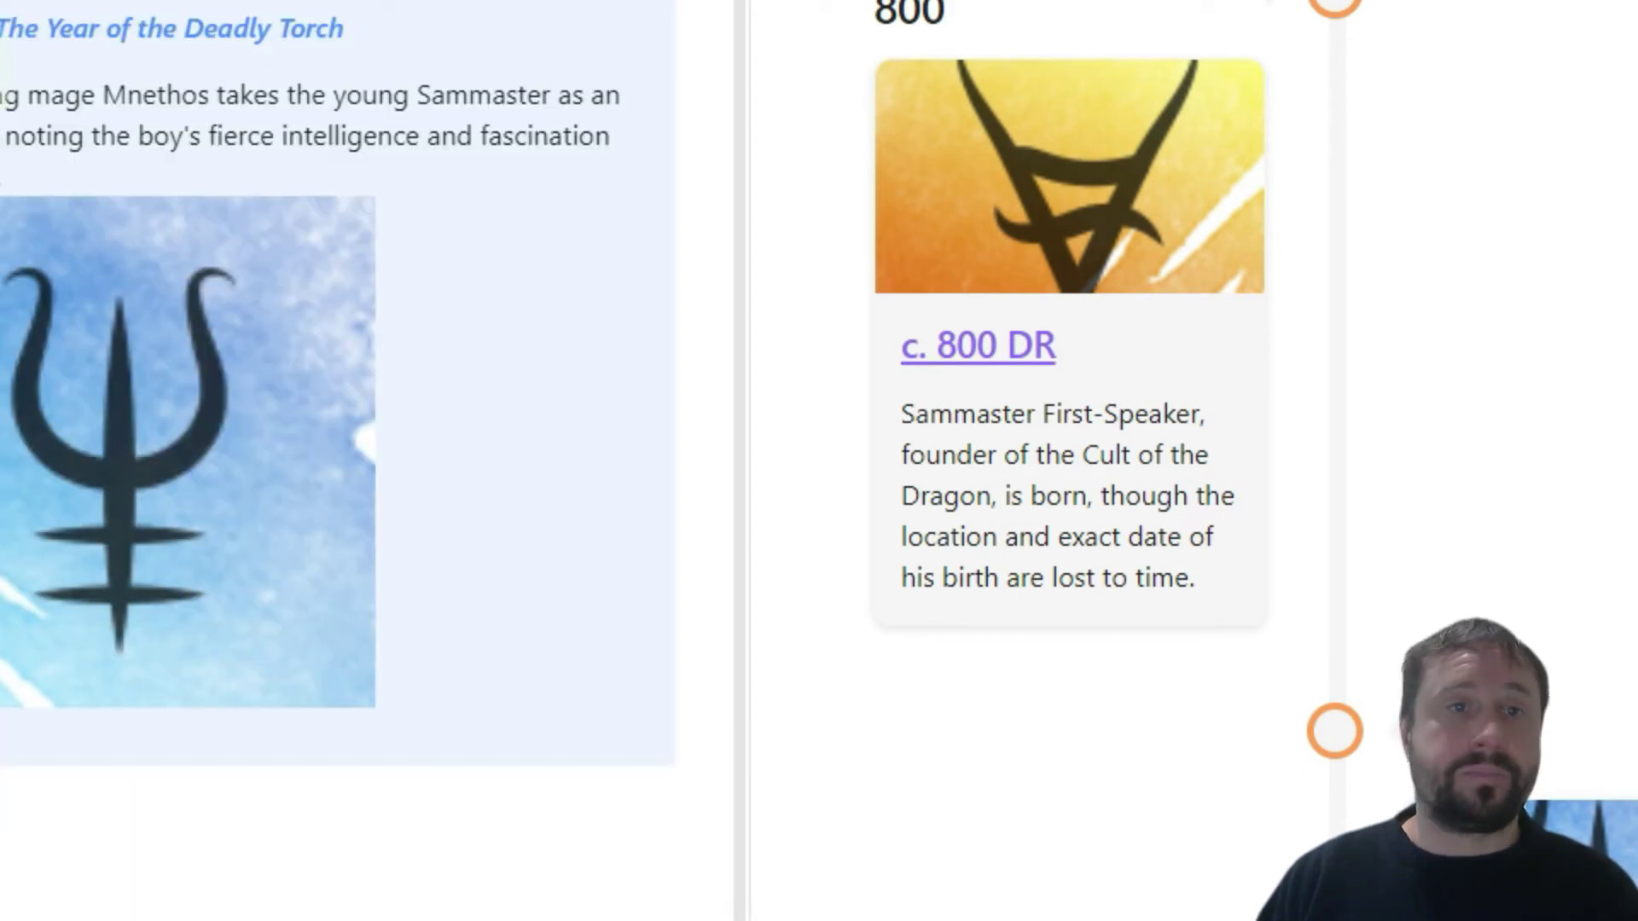
key("ctrl+e")
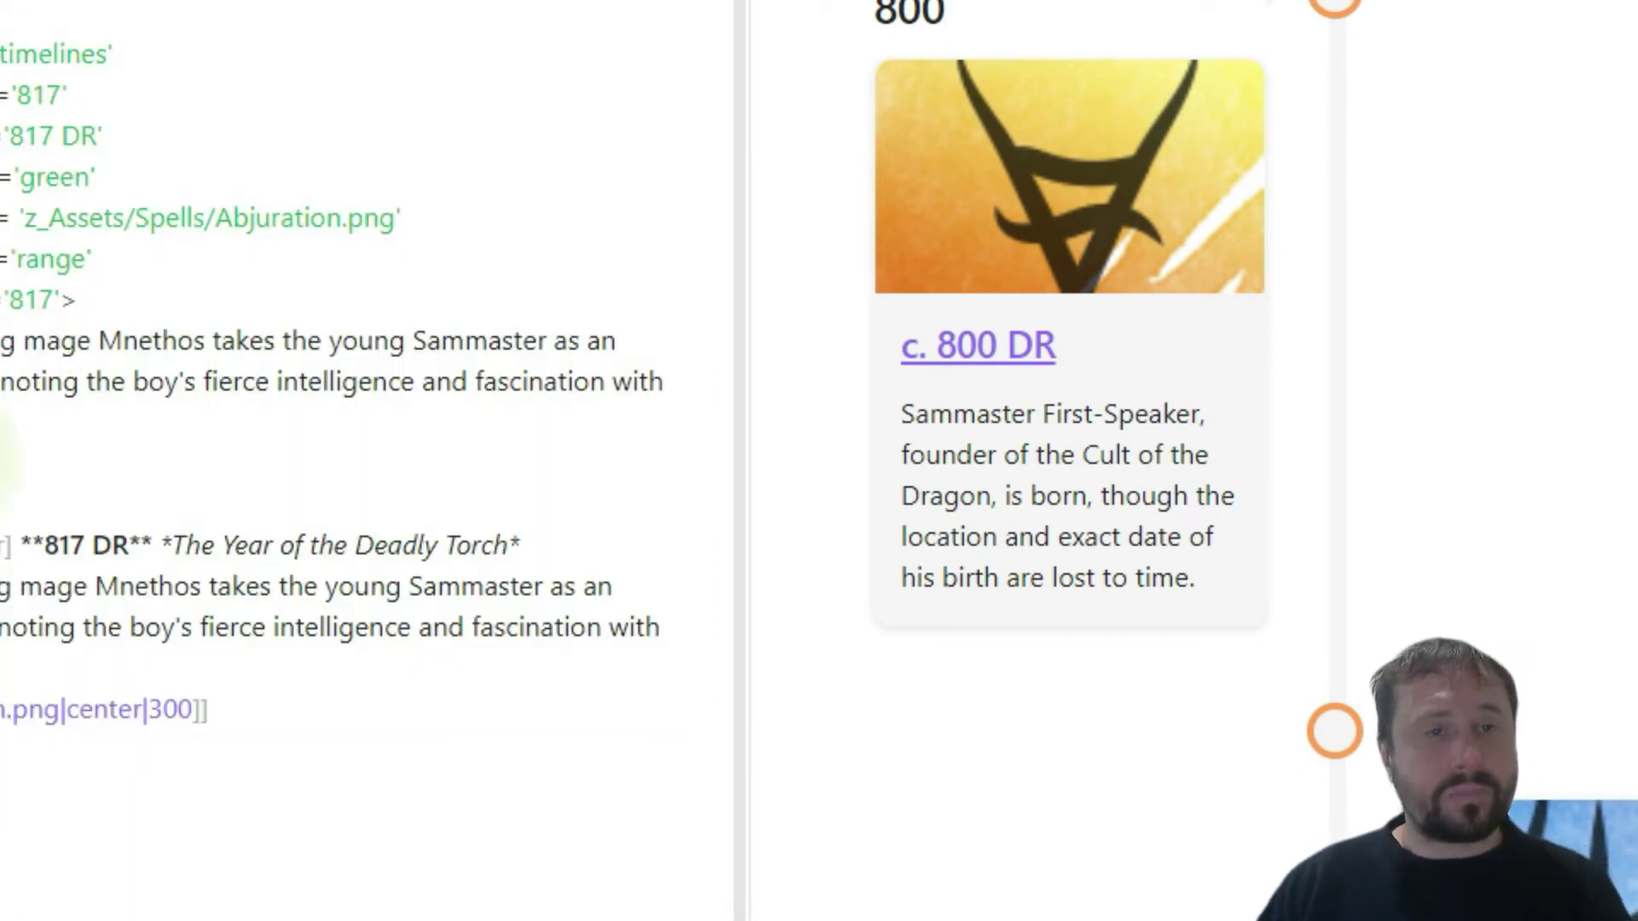
Step: Examine the event markup's timelines class, 817 date, 817 DR title and green colour, and look at the 817 DR card
left_click_drag(4, 453, 442, 68)
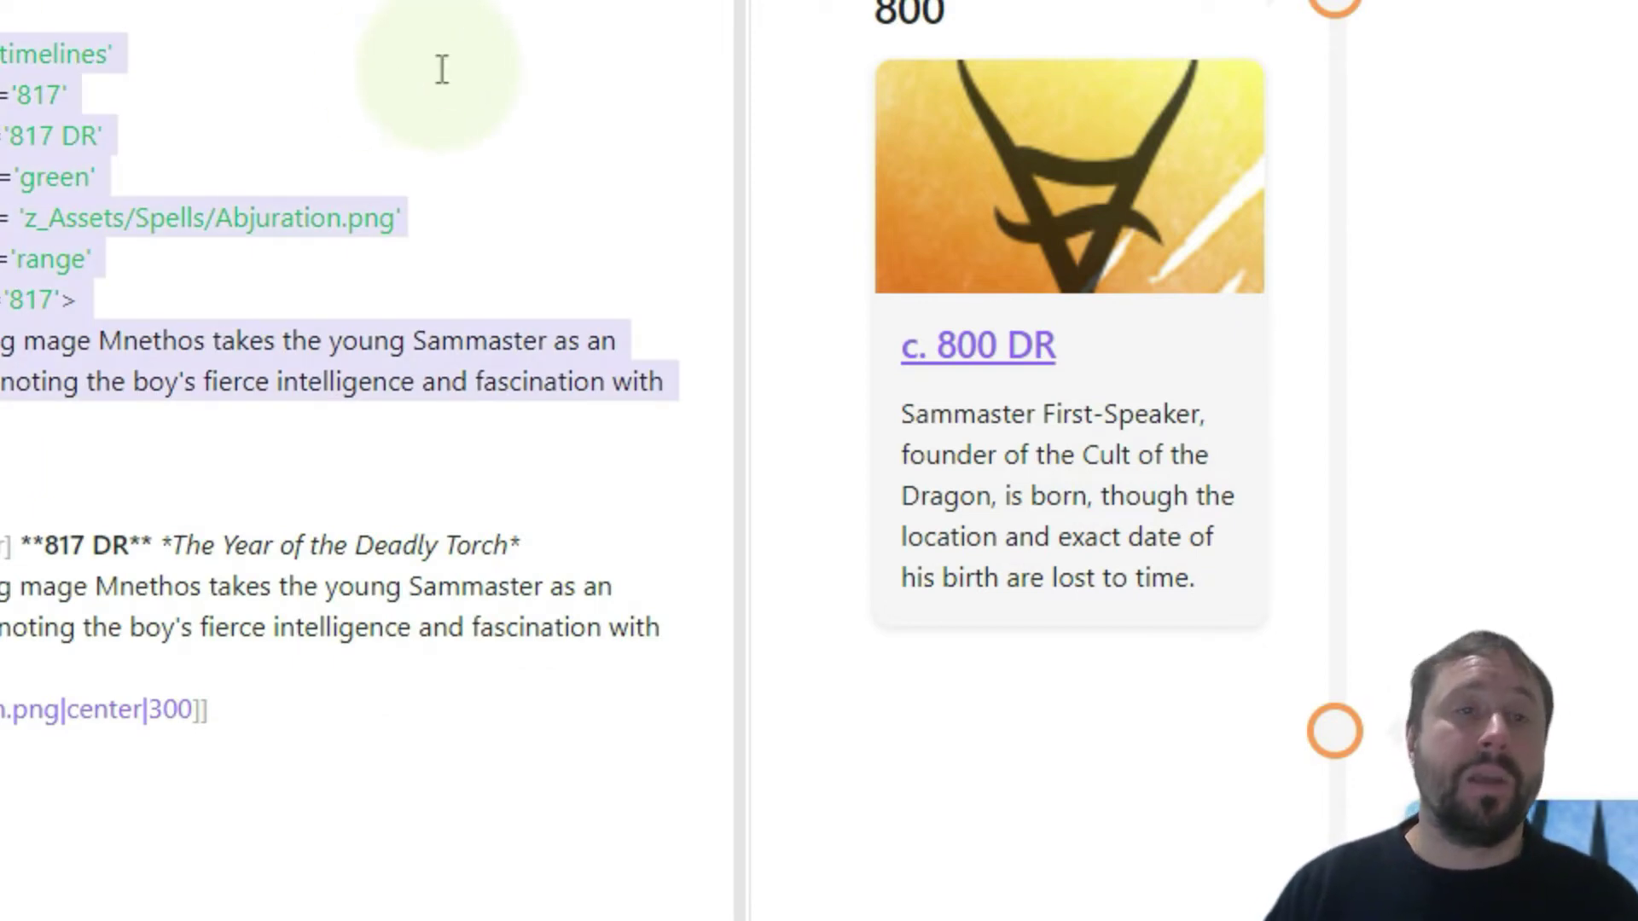
left_click(307, 124)
left_click_drag(102, 55, 8, 29)
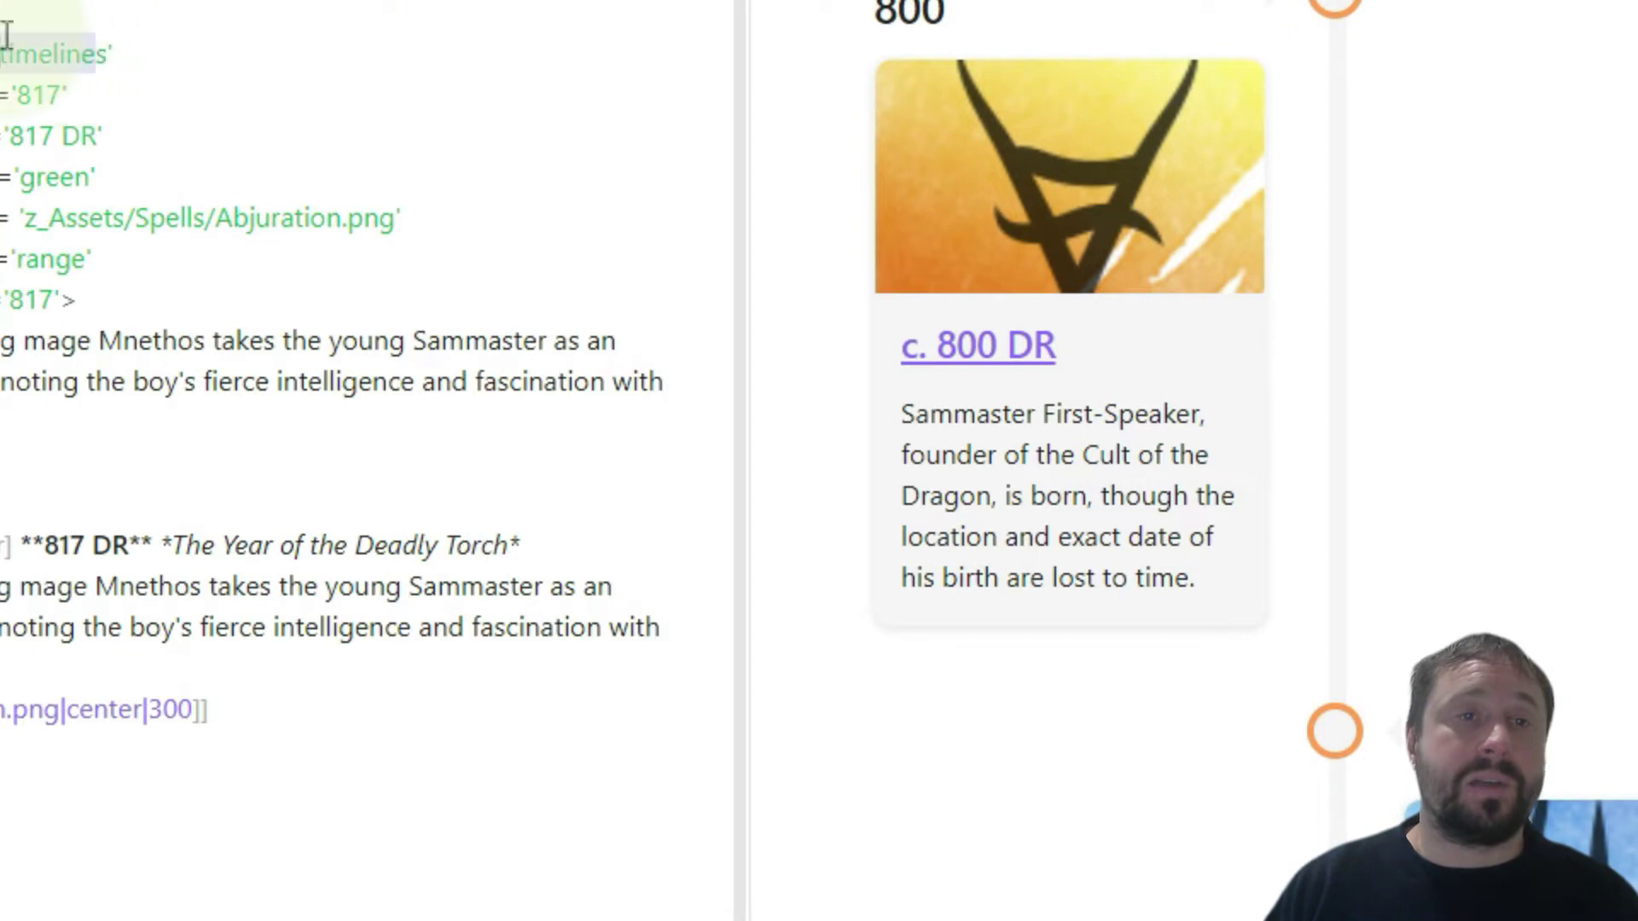
left_click(264, 102)
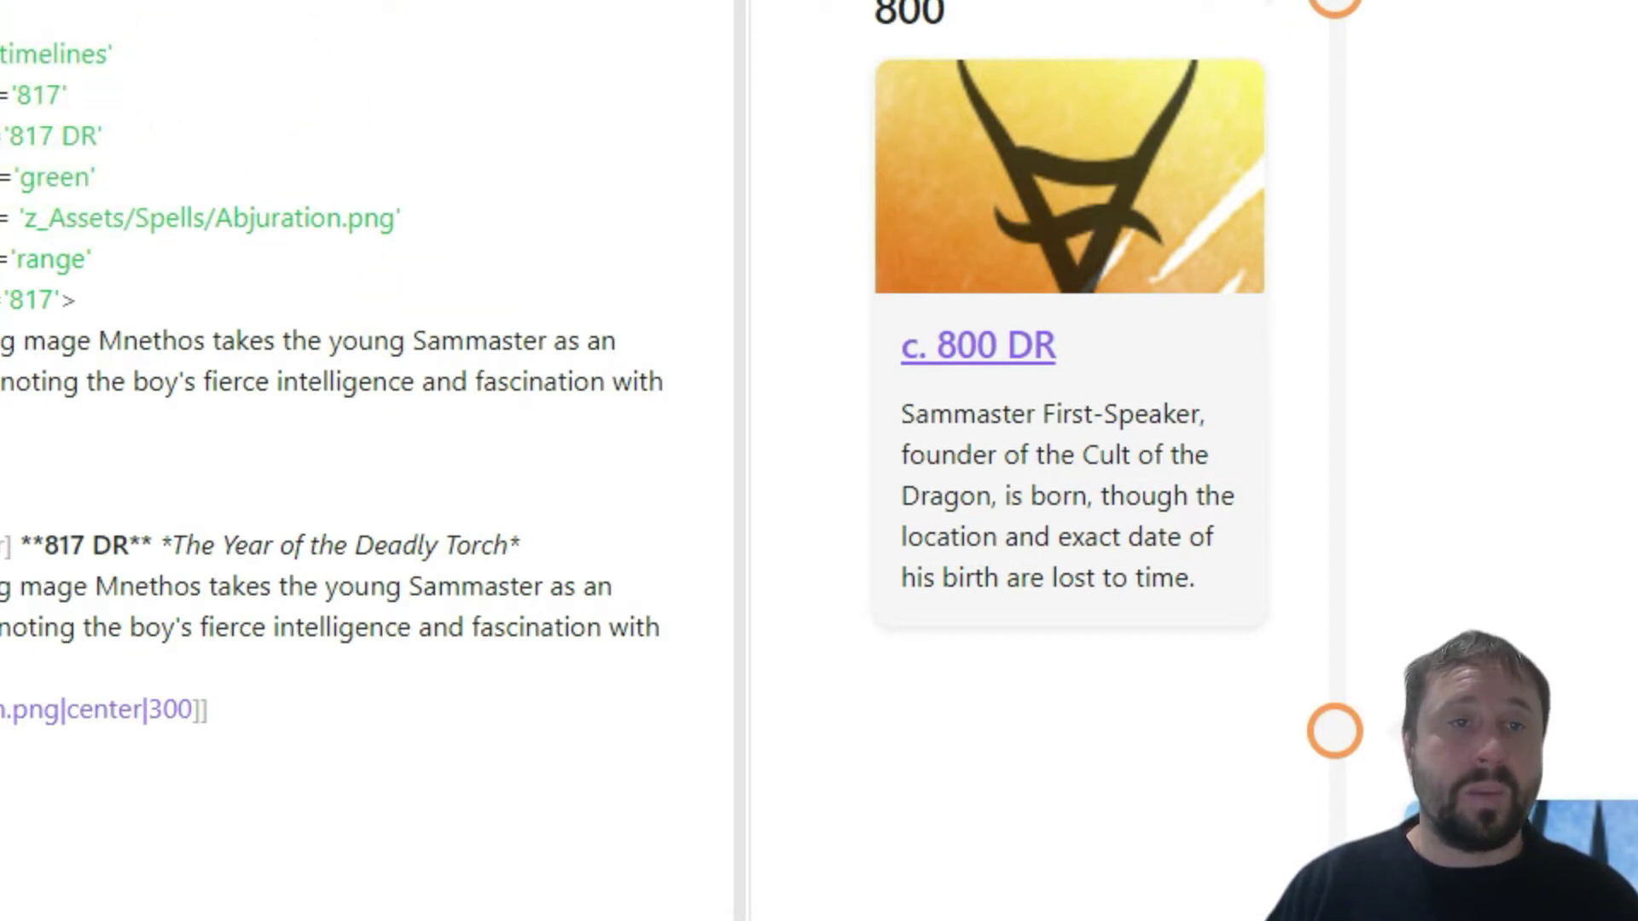
triple_click(121, 99)
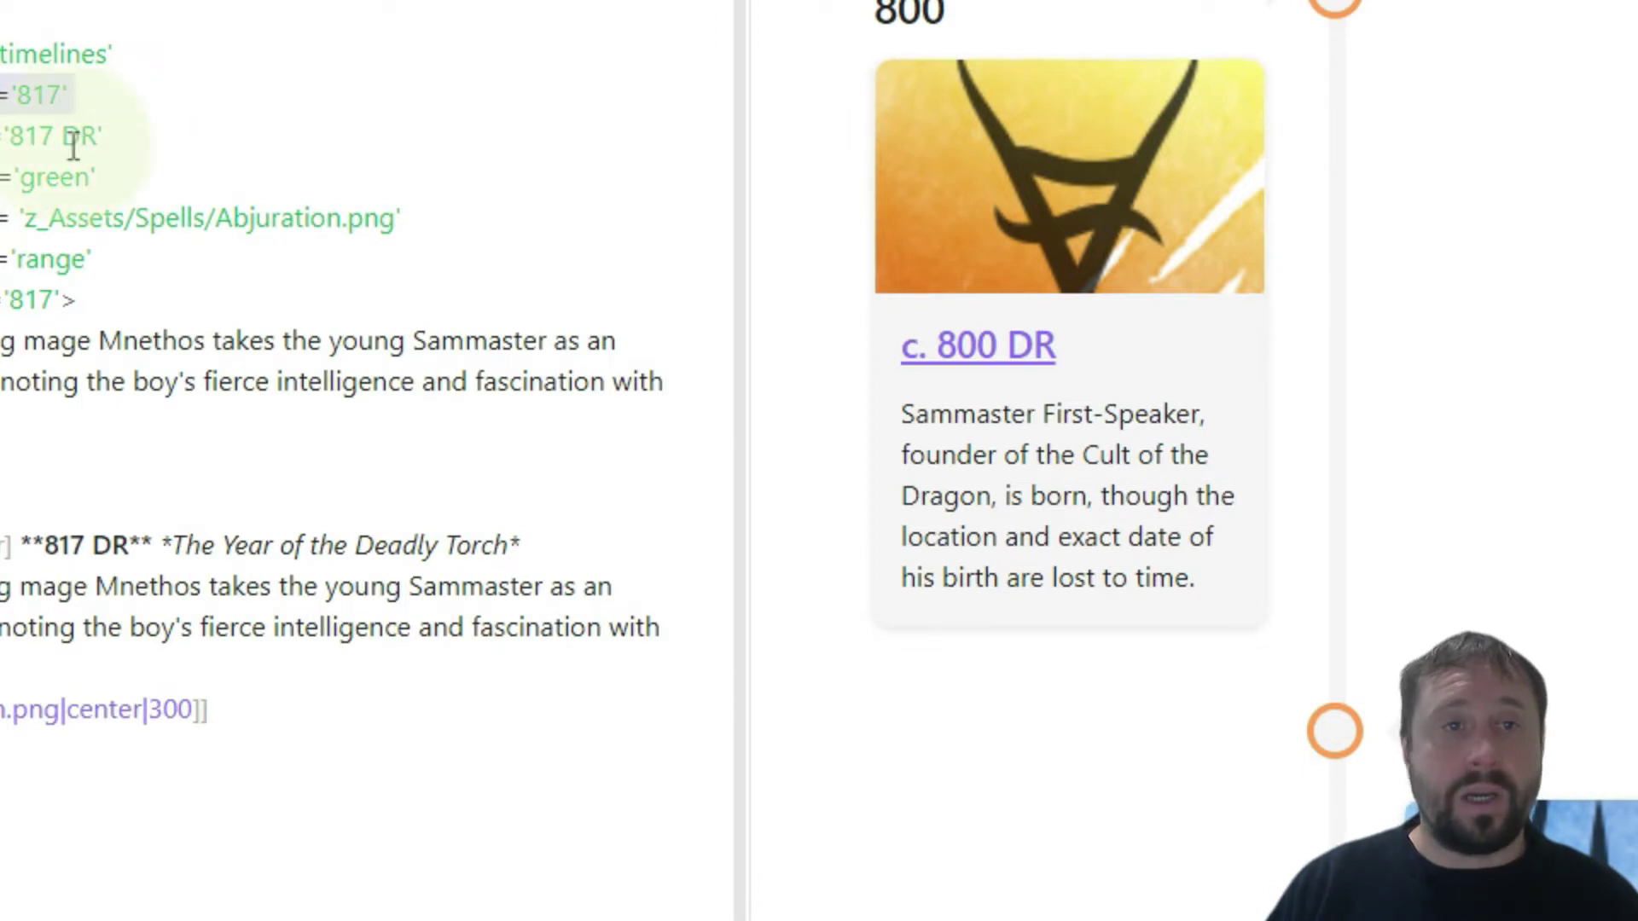
left_click_drag(101, 136, 9, 138)
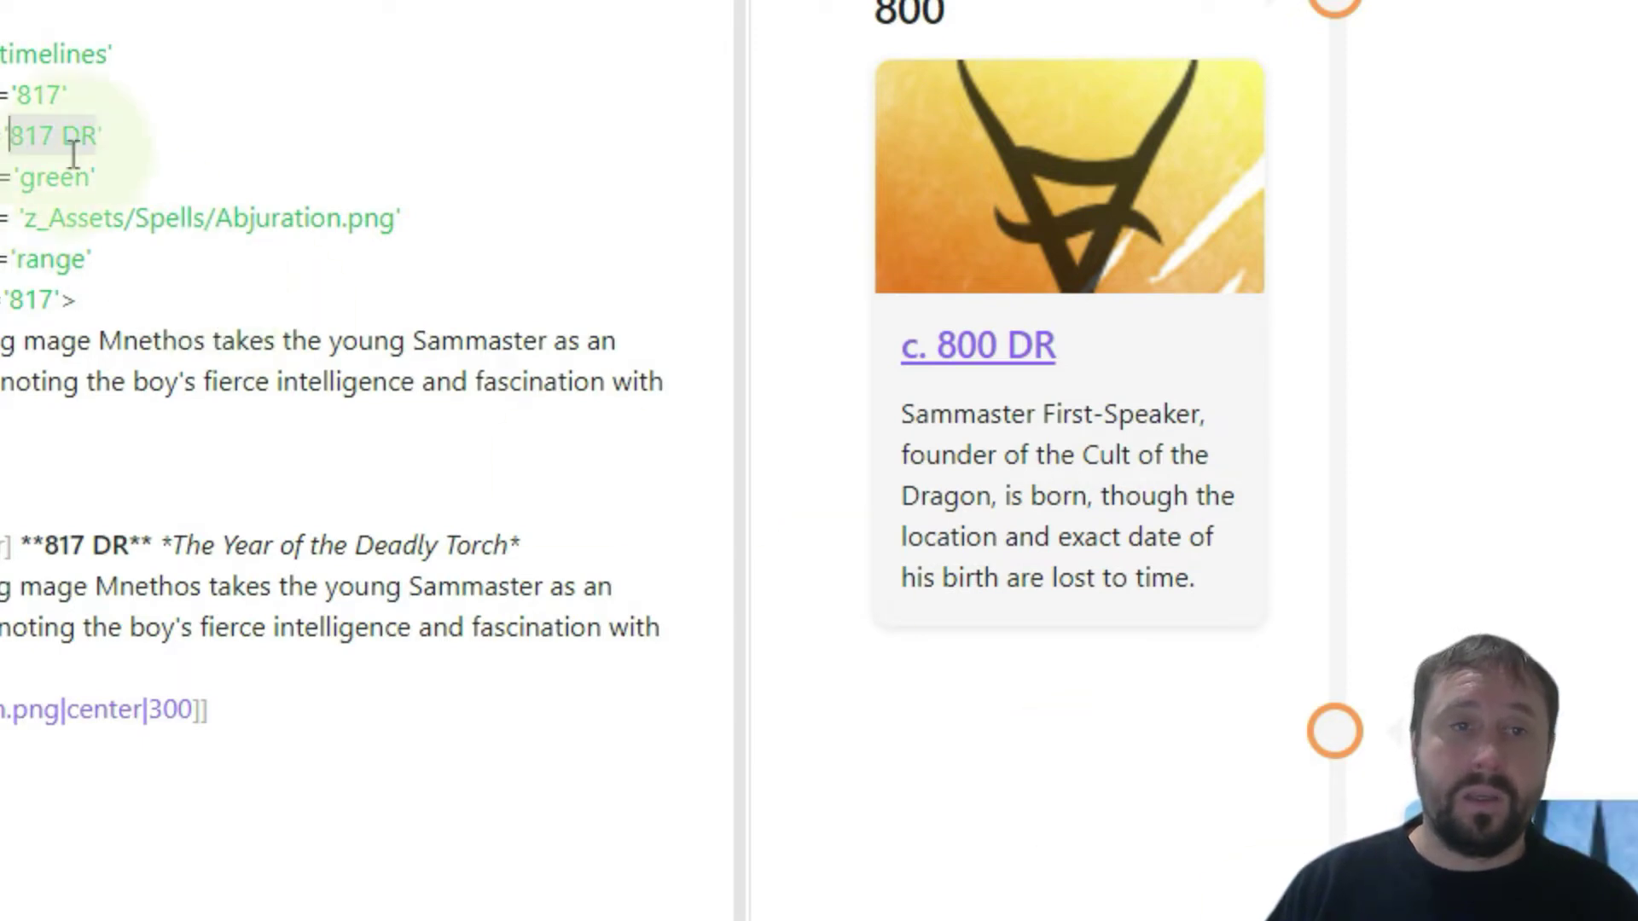
double_click(57, 177)
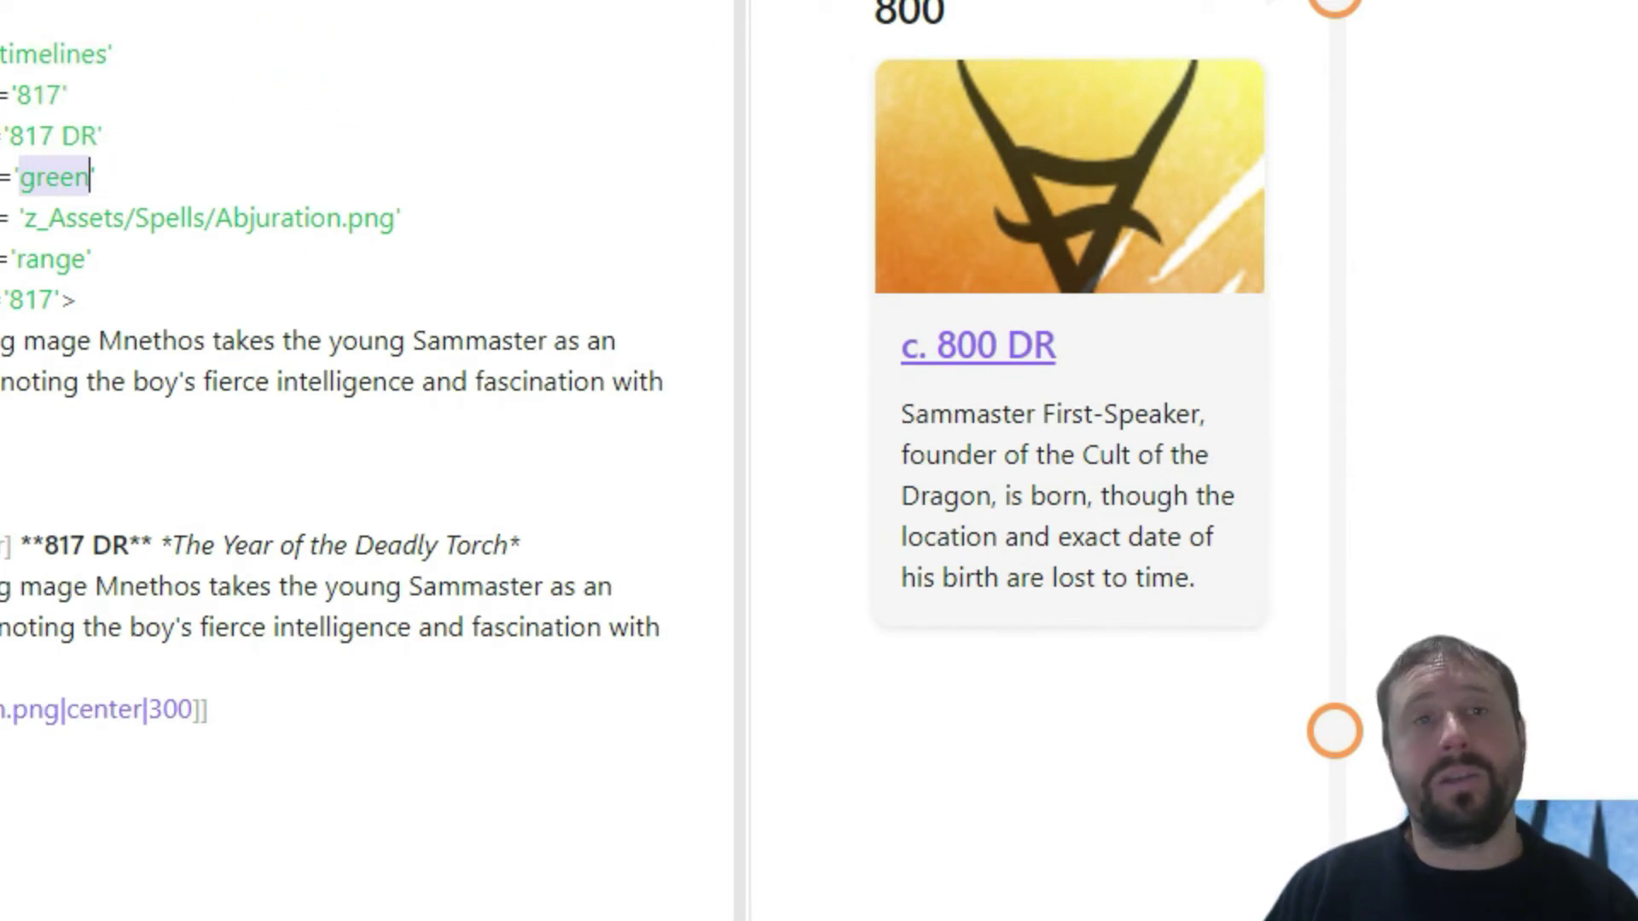
scroll(1506, 467, "down", 5)
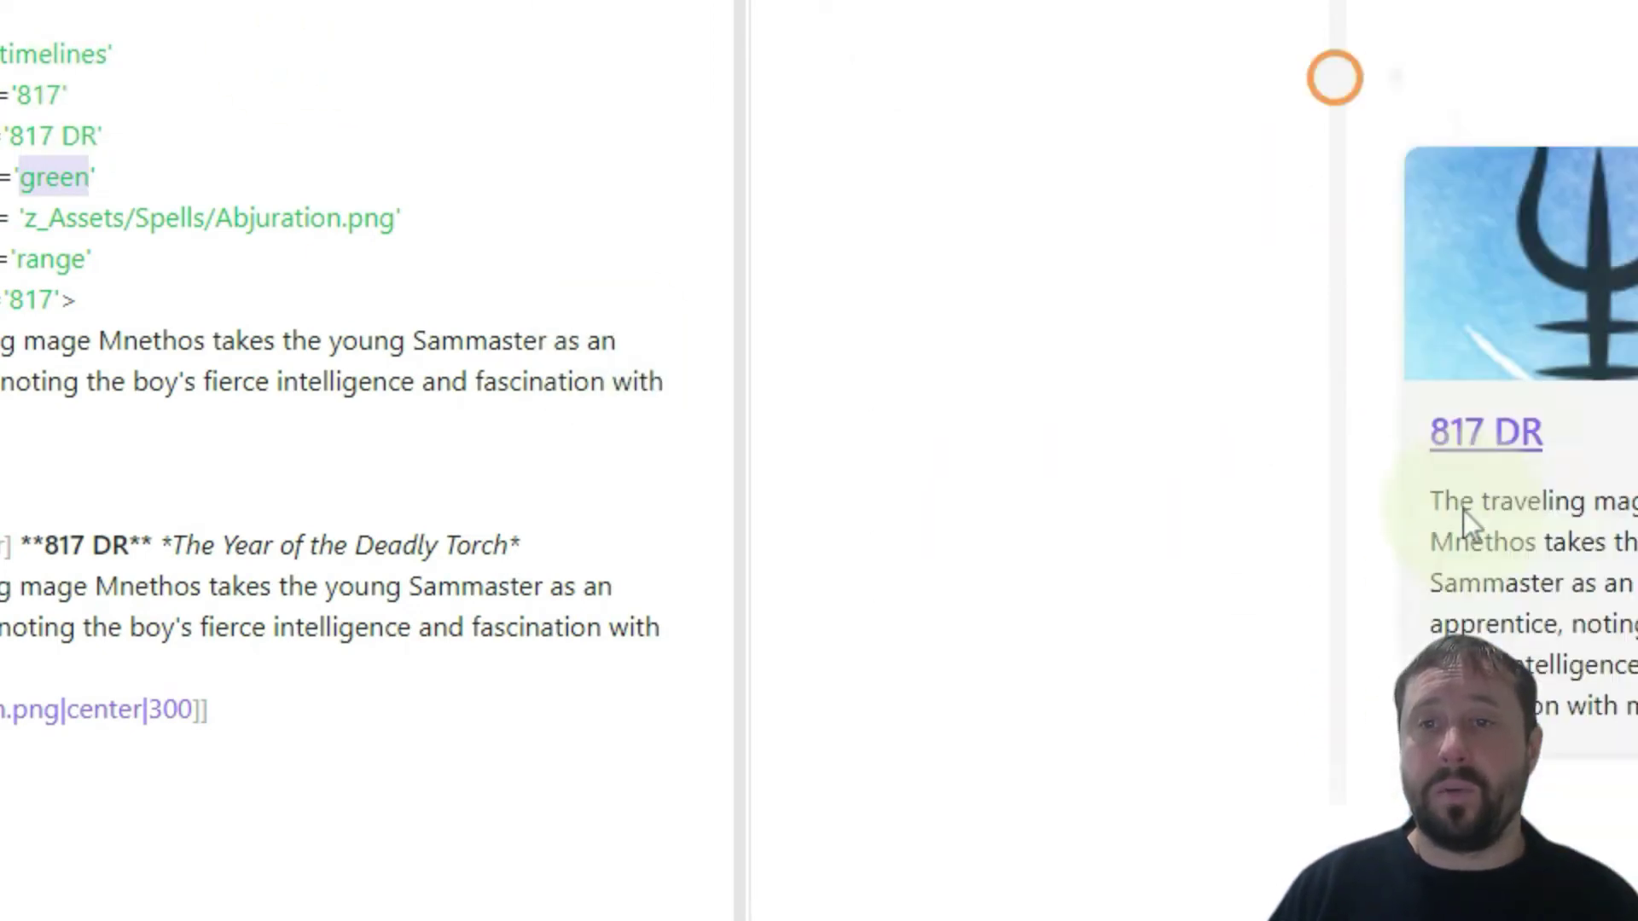
Step: Compare the event markup's image path z_Assets/Spells/Abjuration.png with the callout's image embed and its center and 300 options
left_click(395, 219)
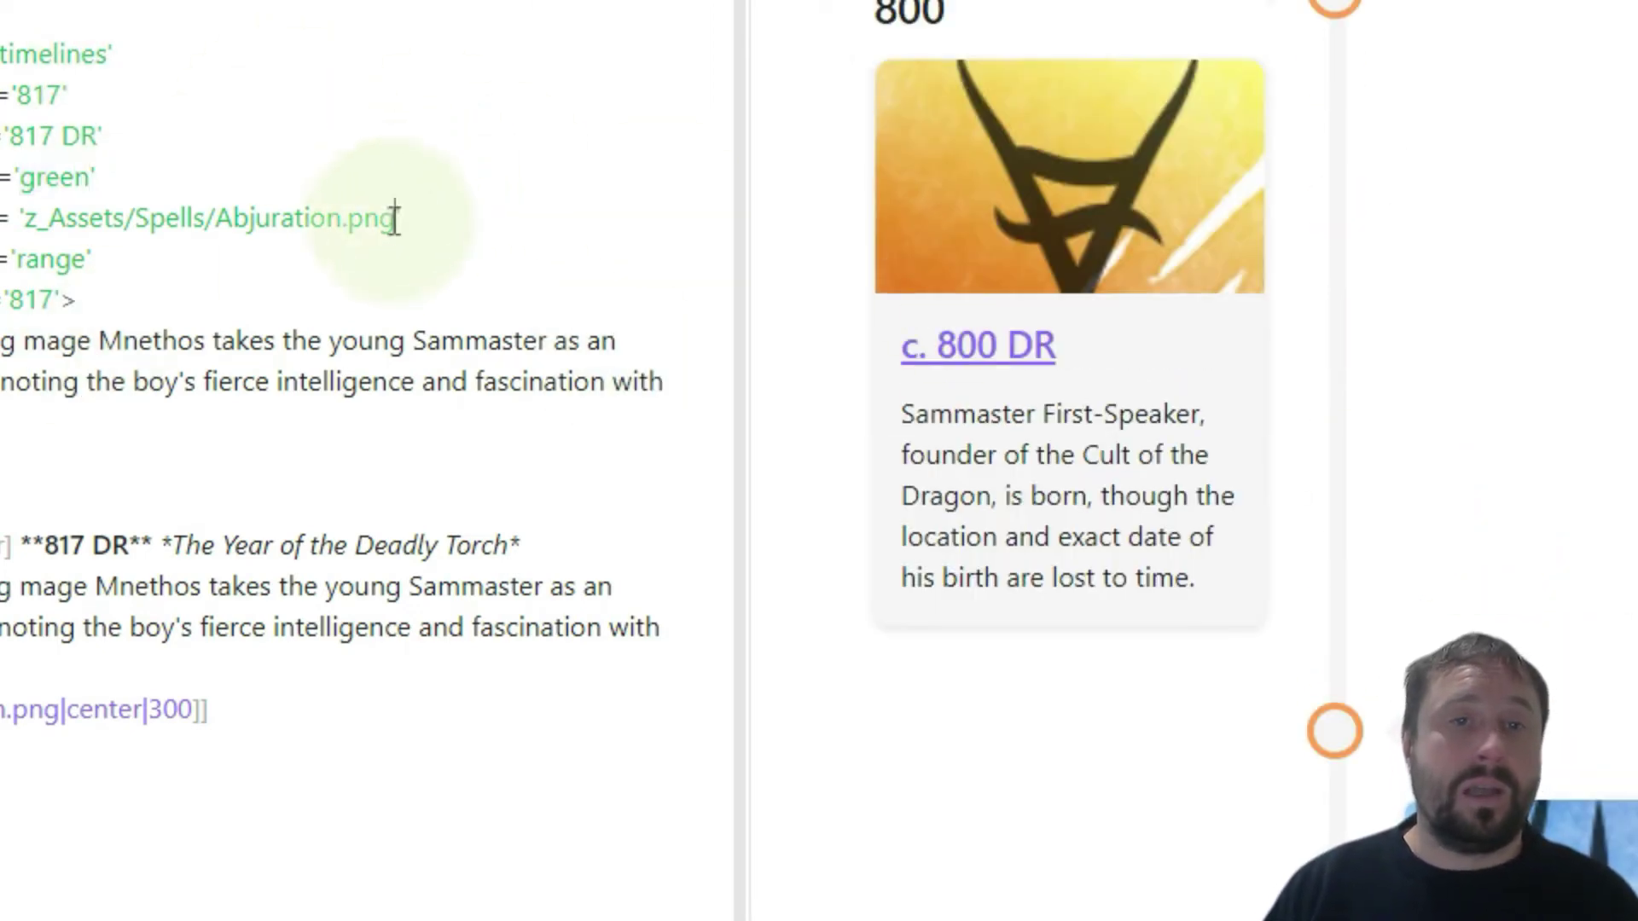
left_click_drag(395, 218, 23, 219)
scroll(1288, 326, "down", 2)
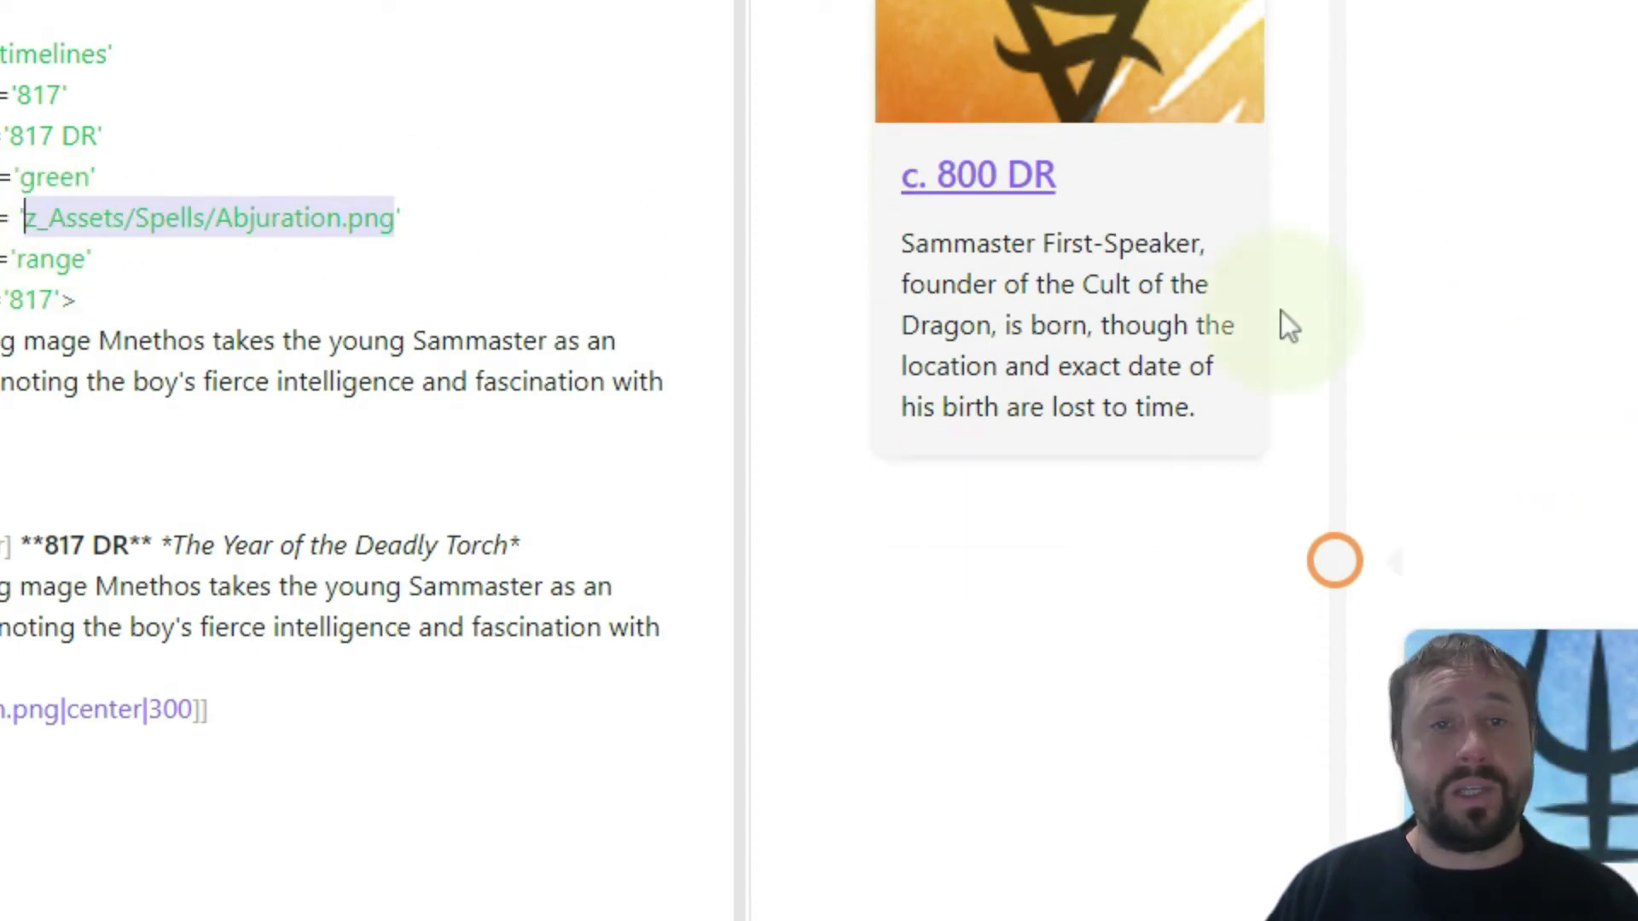
left_click(395, 219)
left_click_drag(248, 727, 61, 709)
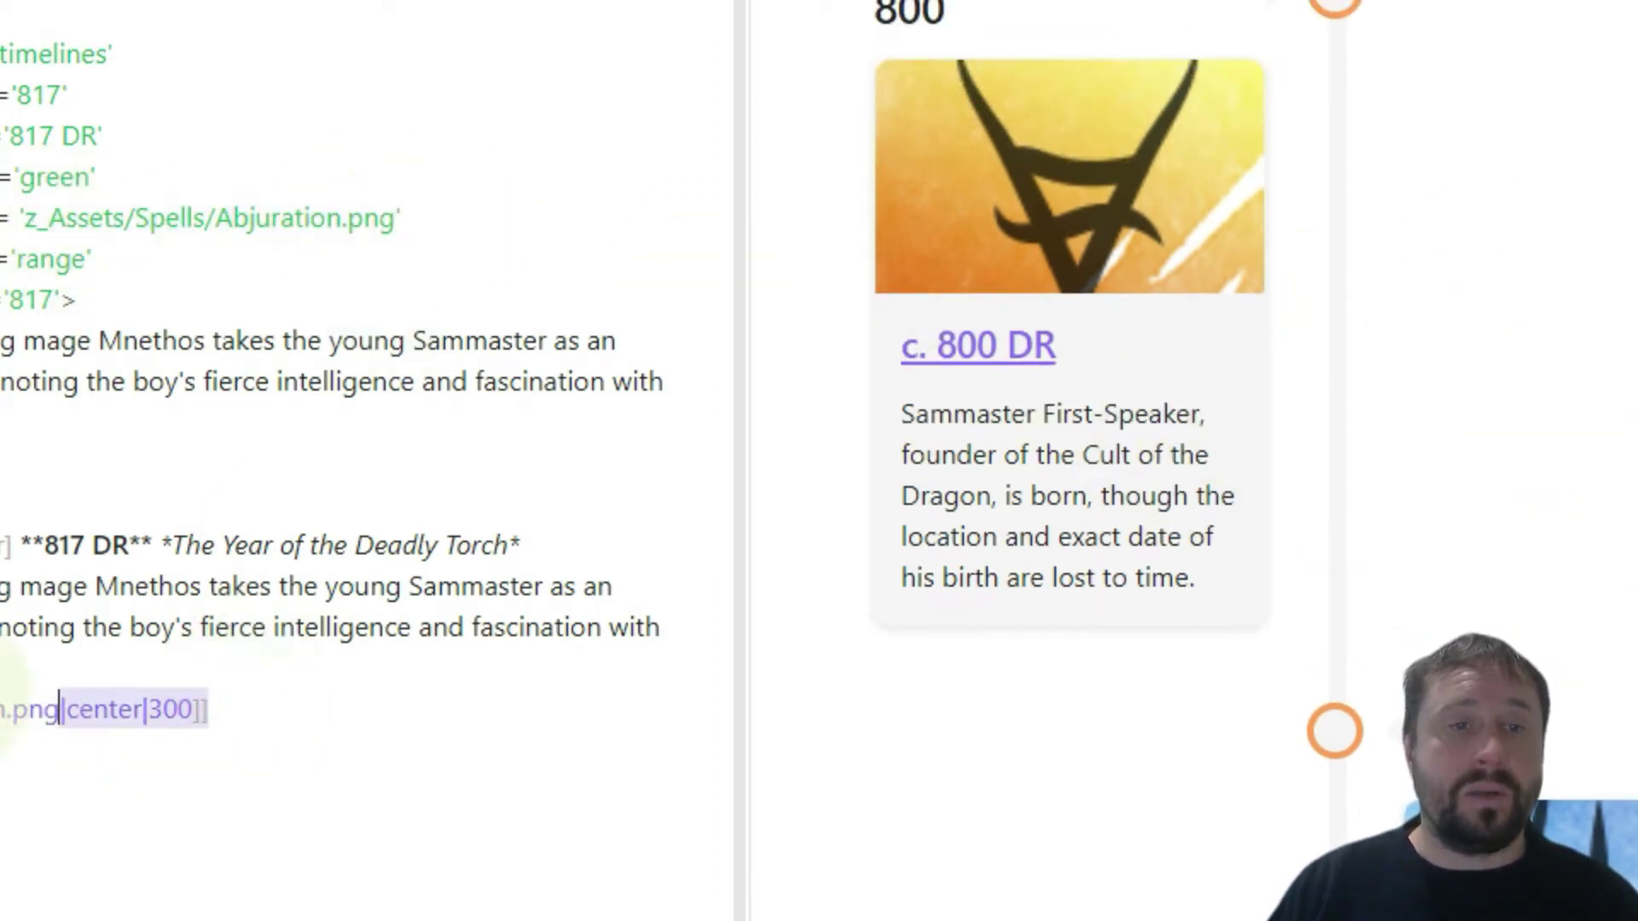
left_click(359, 704)
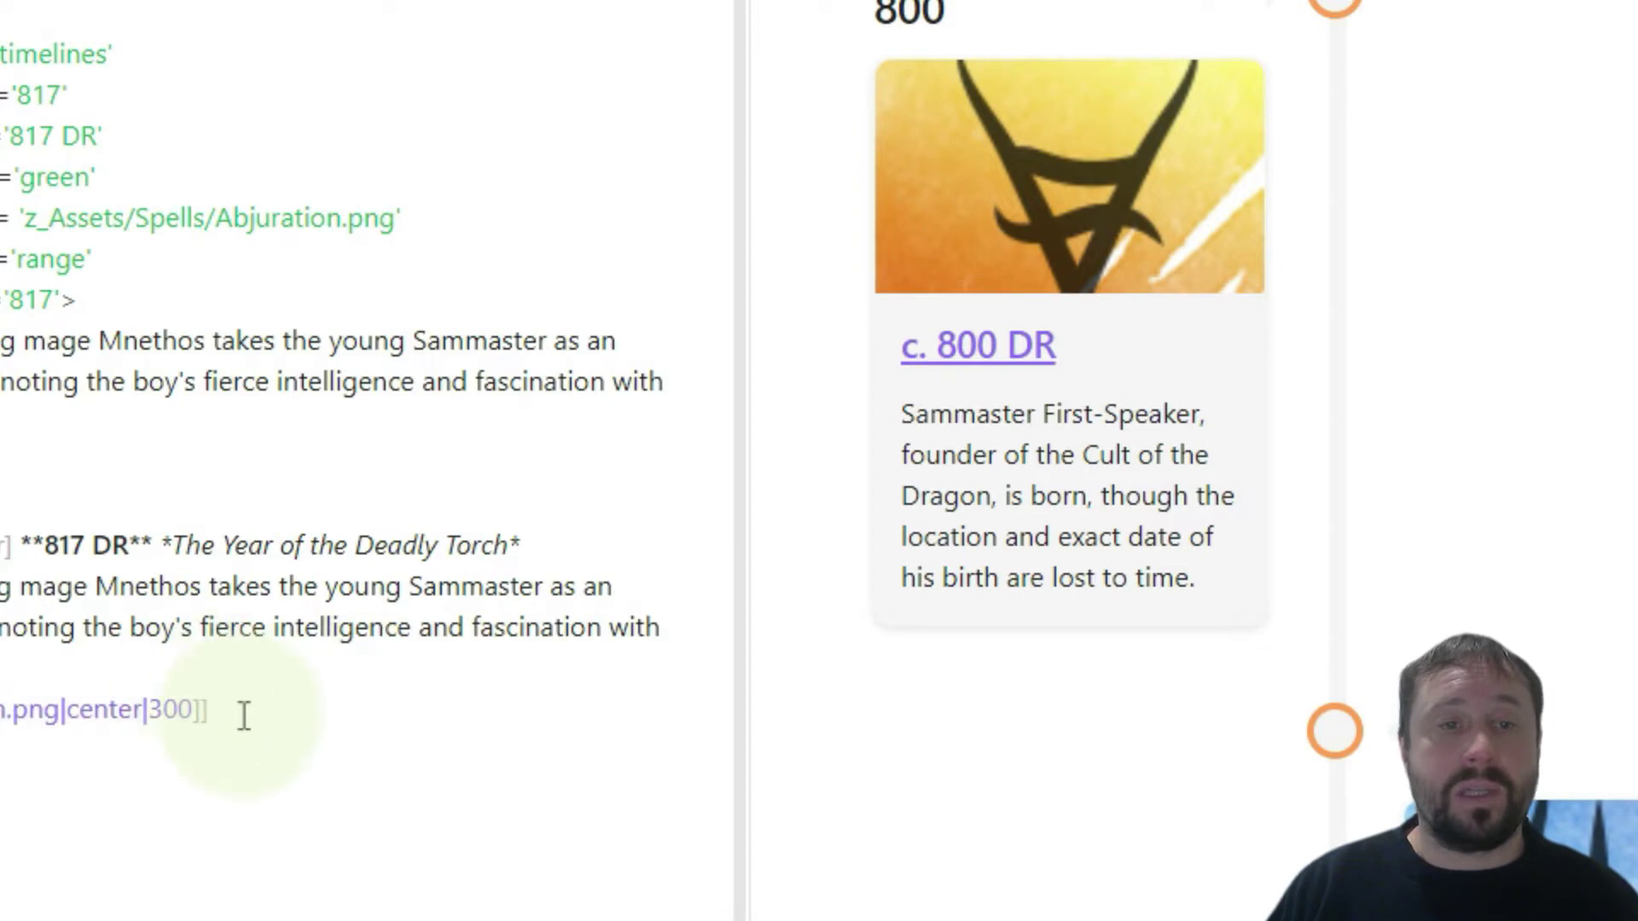
key("shift+Home")
key("End")
key("shift+Home")
left_click(397, 218)
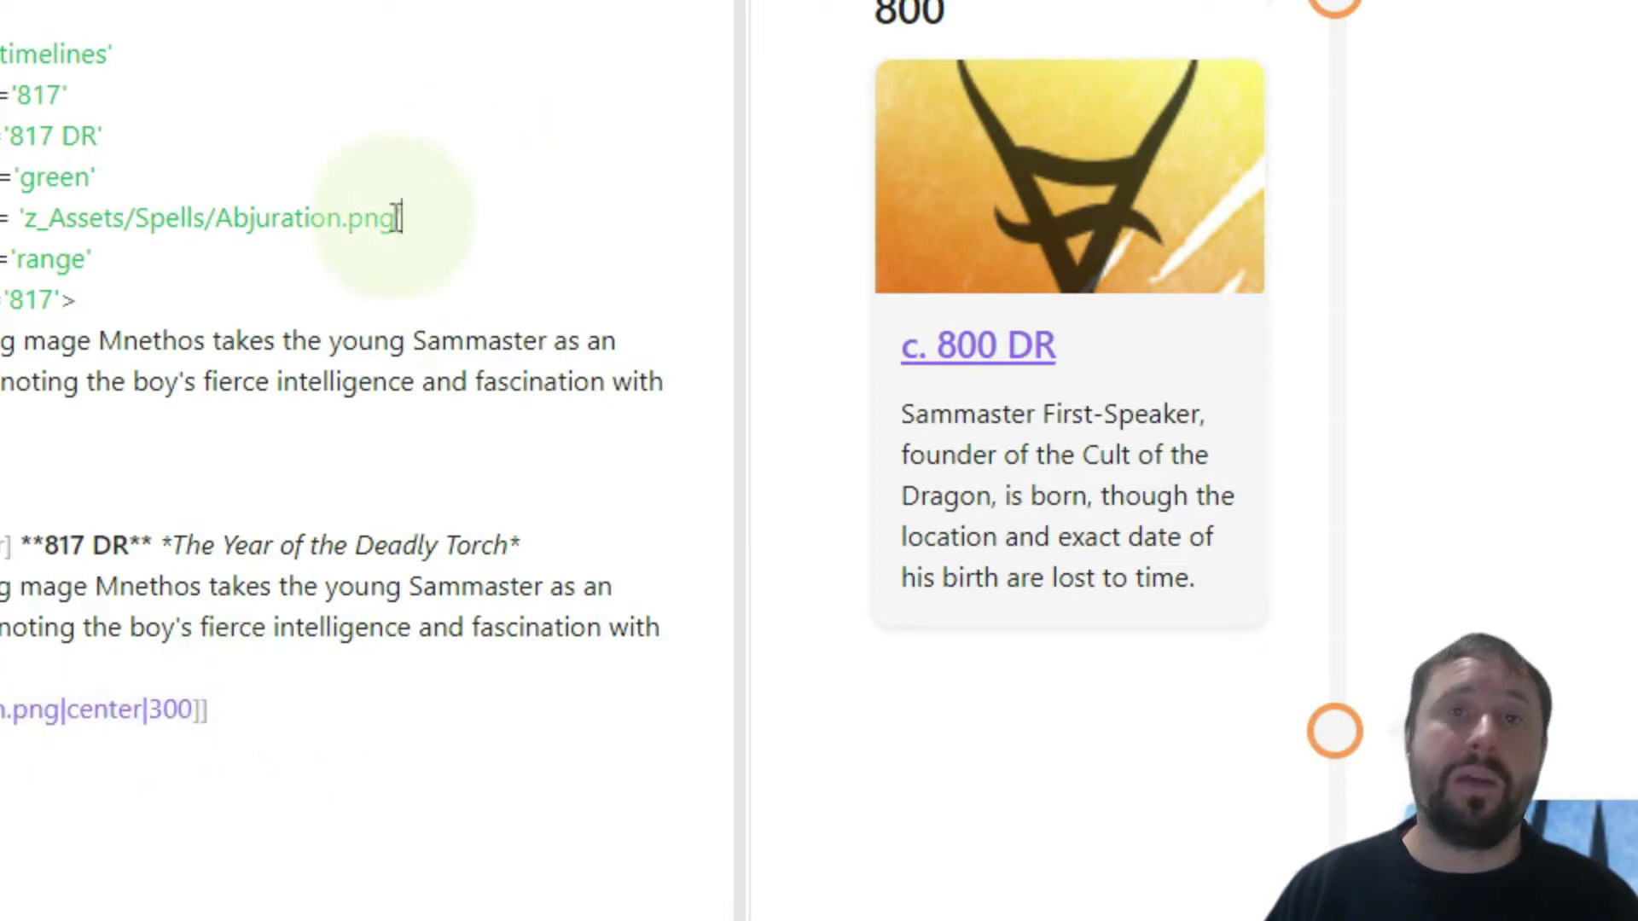
left_click_drag(399, 219, 15, 216)
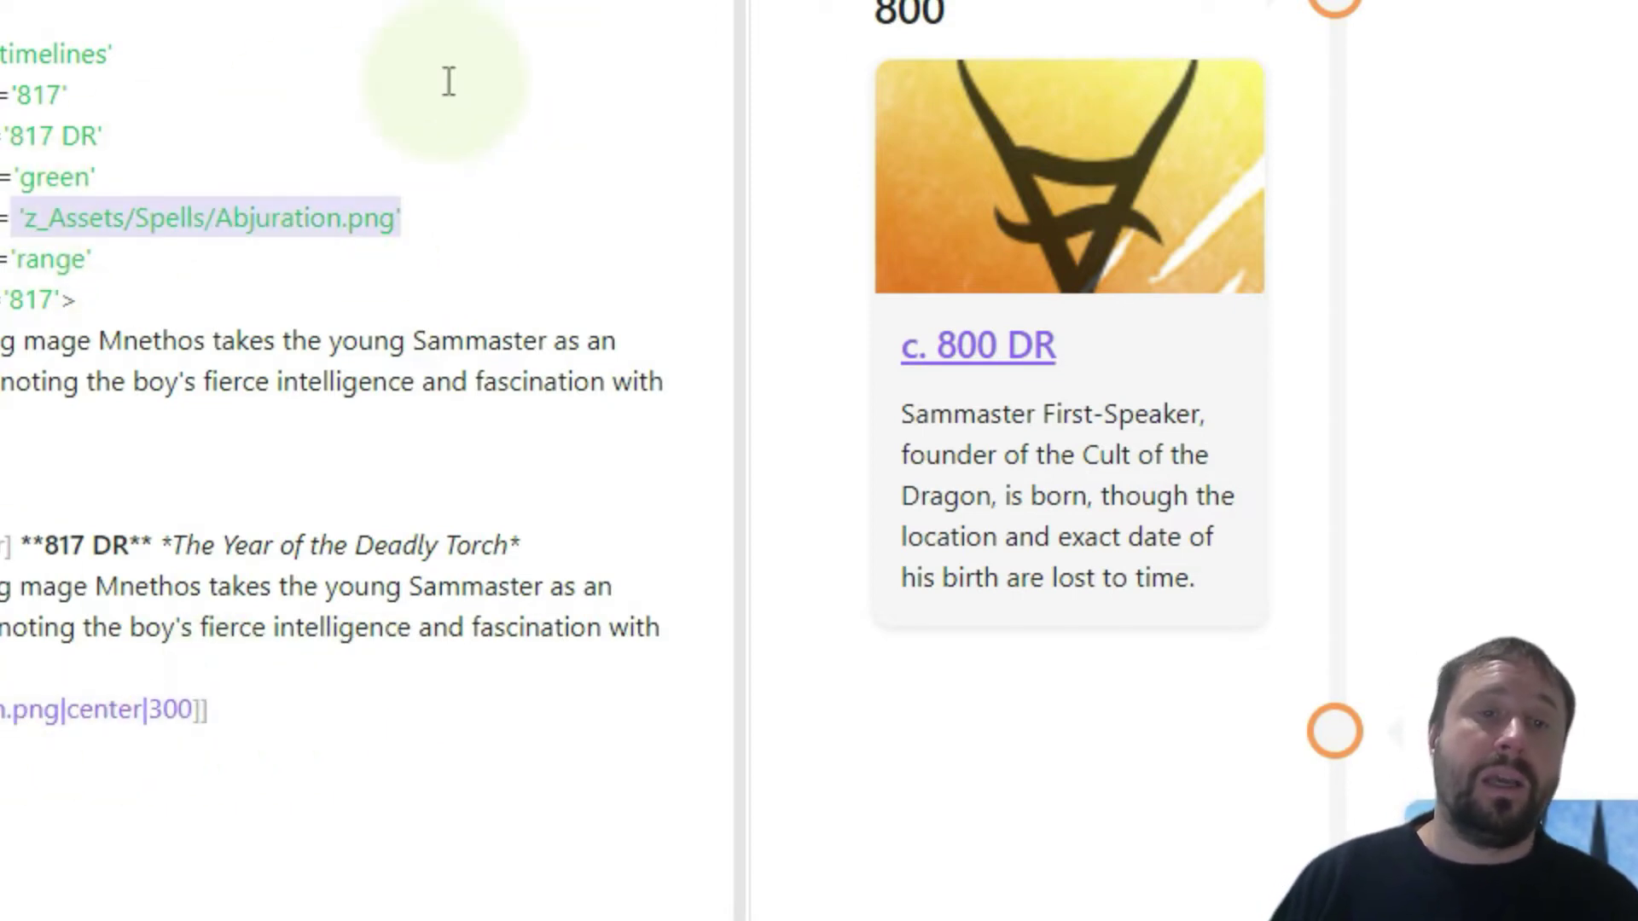
left_click(449, 82)
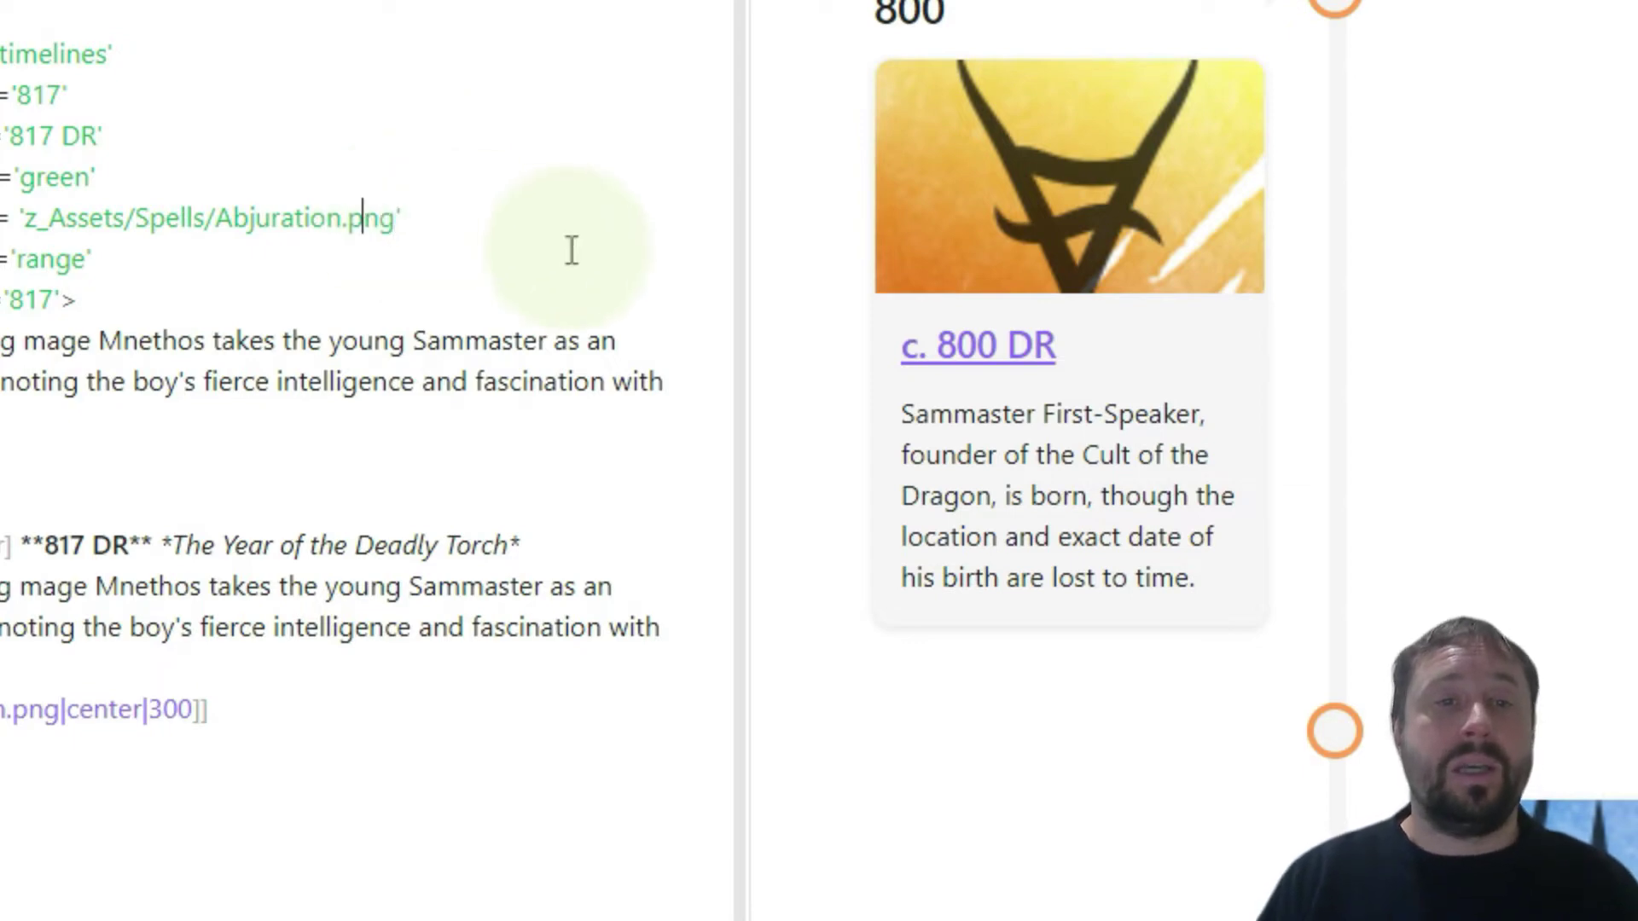
Step: Try the event image without its z_Assets/Spells/ folder path, using only Abjuration.png, check the vertical timeline and undo the removal
key("Left")
key("shift+Left")
key("shift+Left")
key("shift+Left")
key("shift+Left")
key("shift+Left")
key("shift+Left")
key("shift+Left")
key("shift+Left")
key("shift+Left")
key("shift+Left")
key("shift+Left")
key("shift+Left")
key("shift+Left")
key("shift+Left")
key("shift+Left")
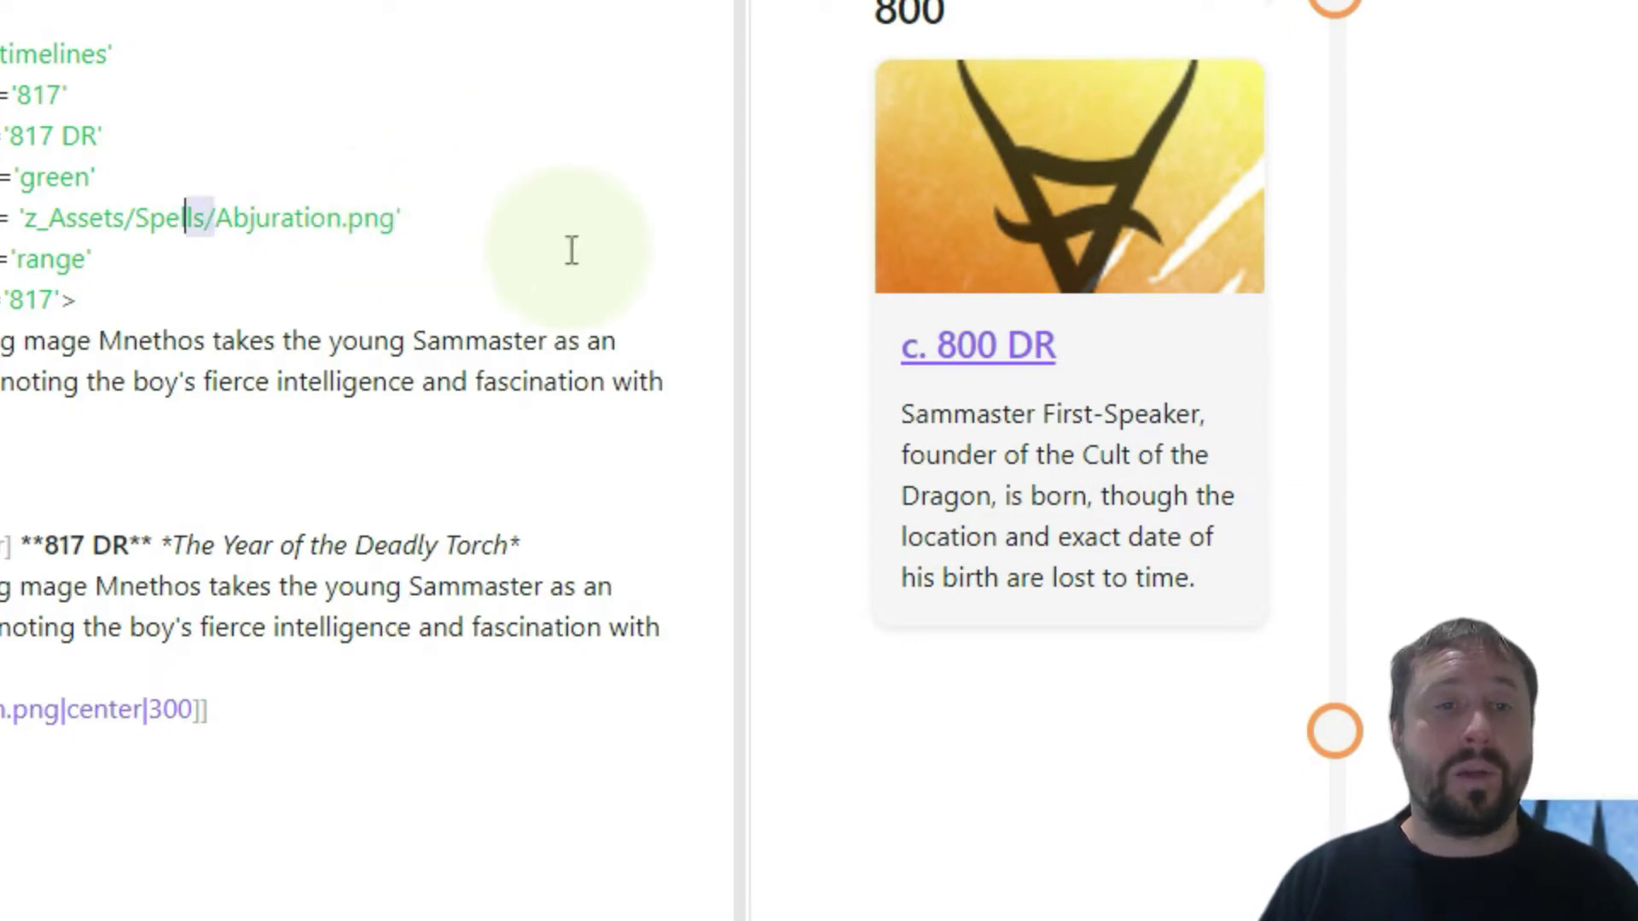
key("BackSpace")
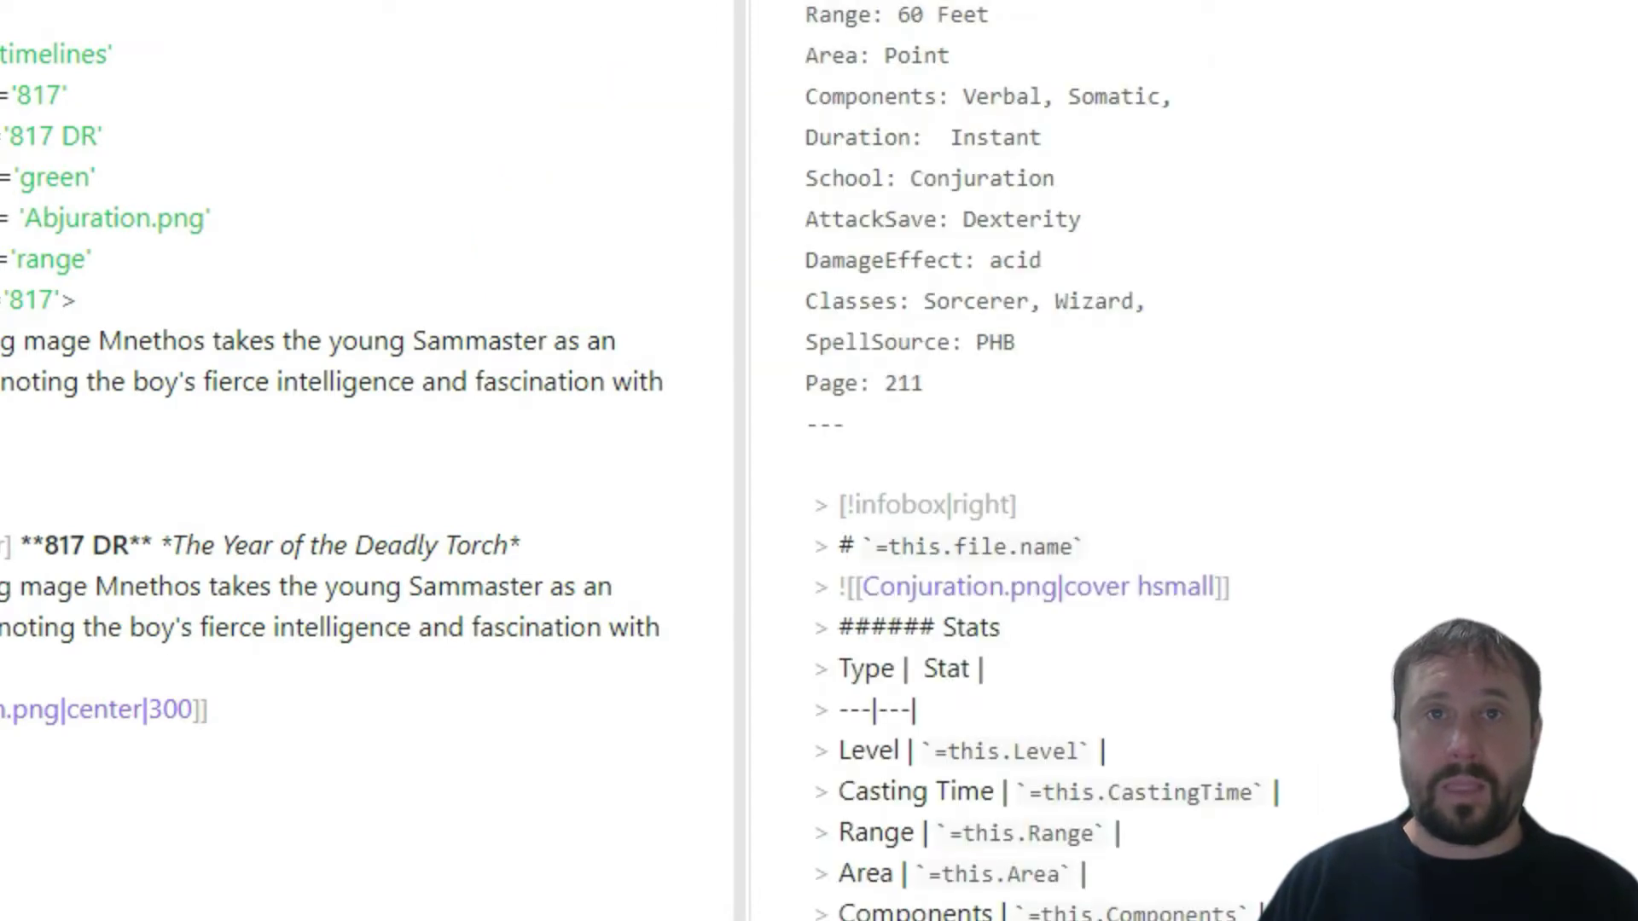
left_click(309, 241)
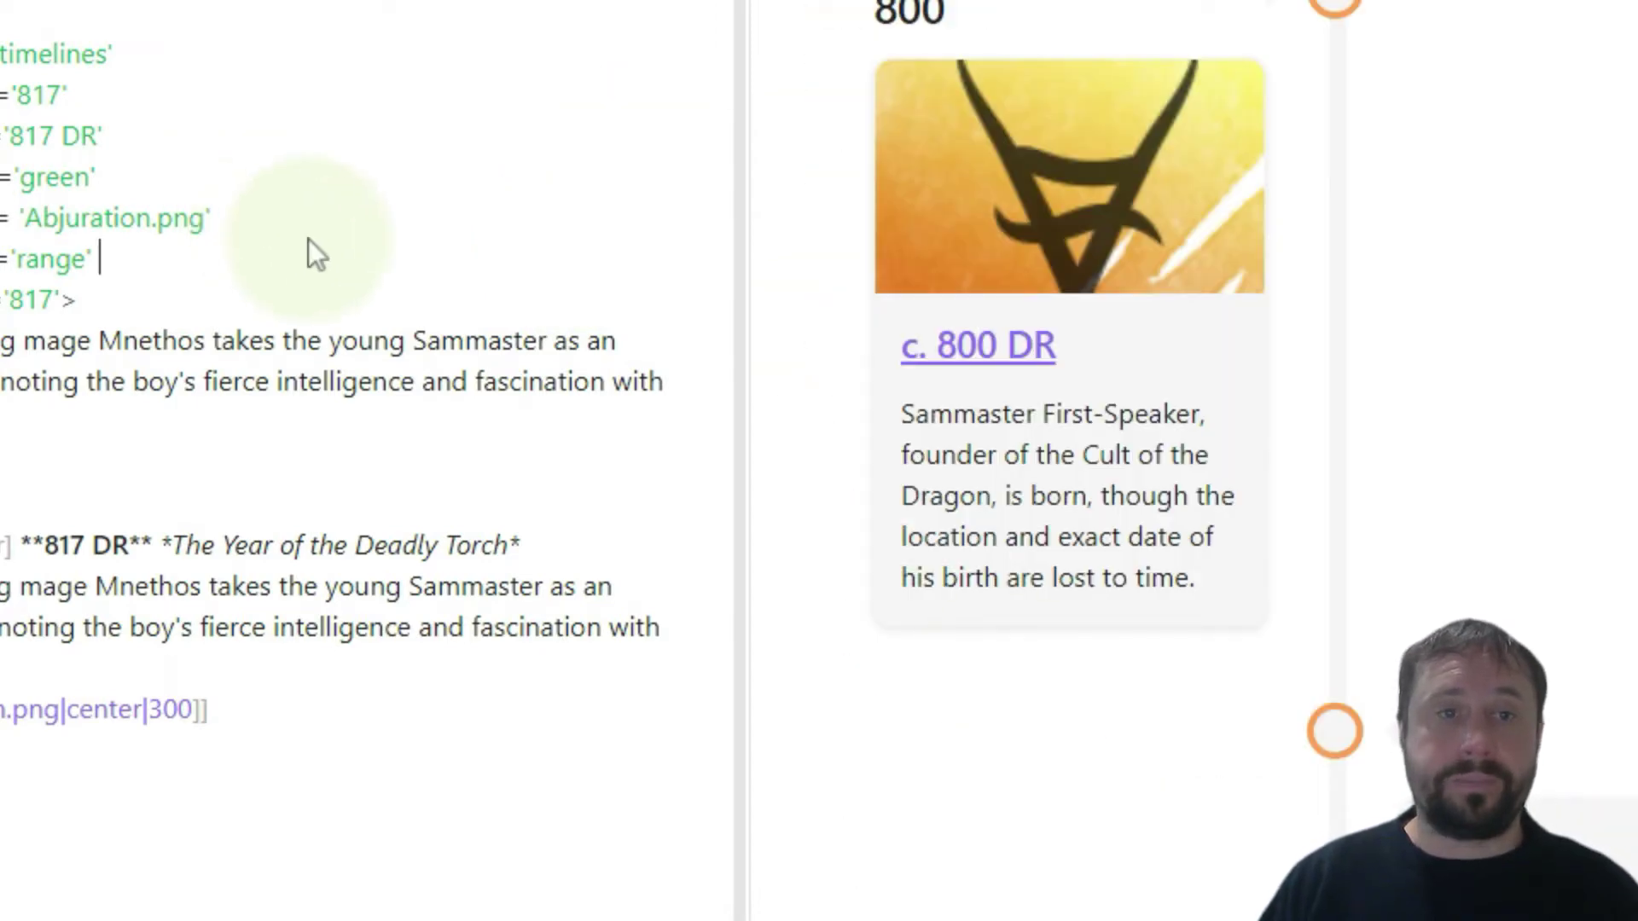
key("ctrl+z")
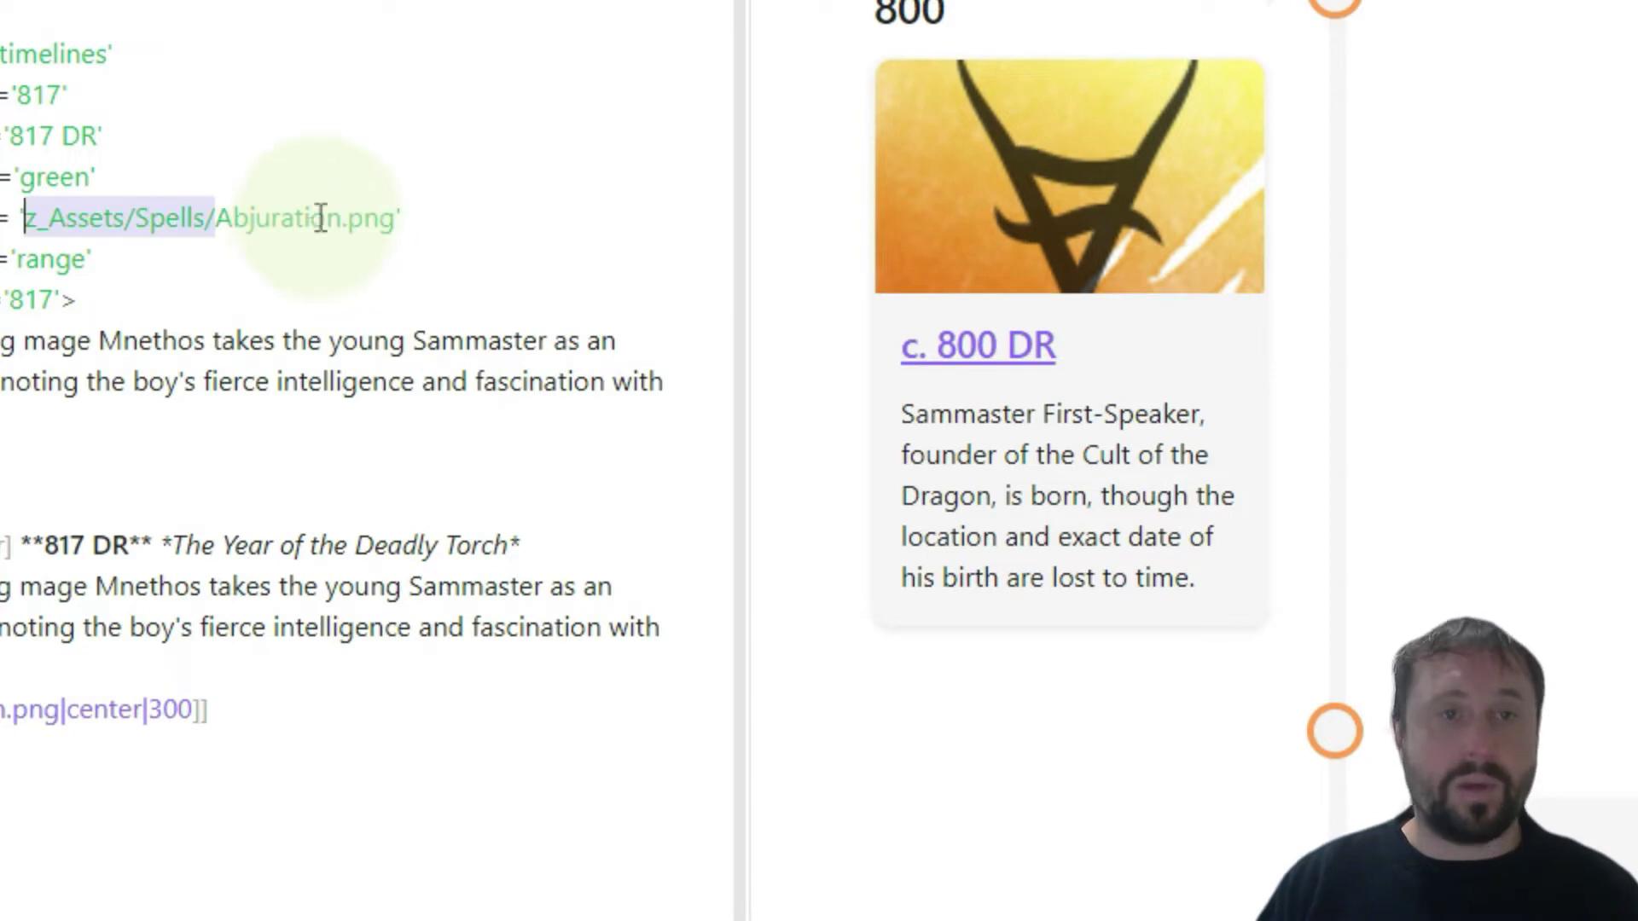
Step: Examine the green colour, image path and range type attributes in the 817 DR event markup
left_click(94, 297)
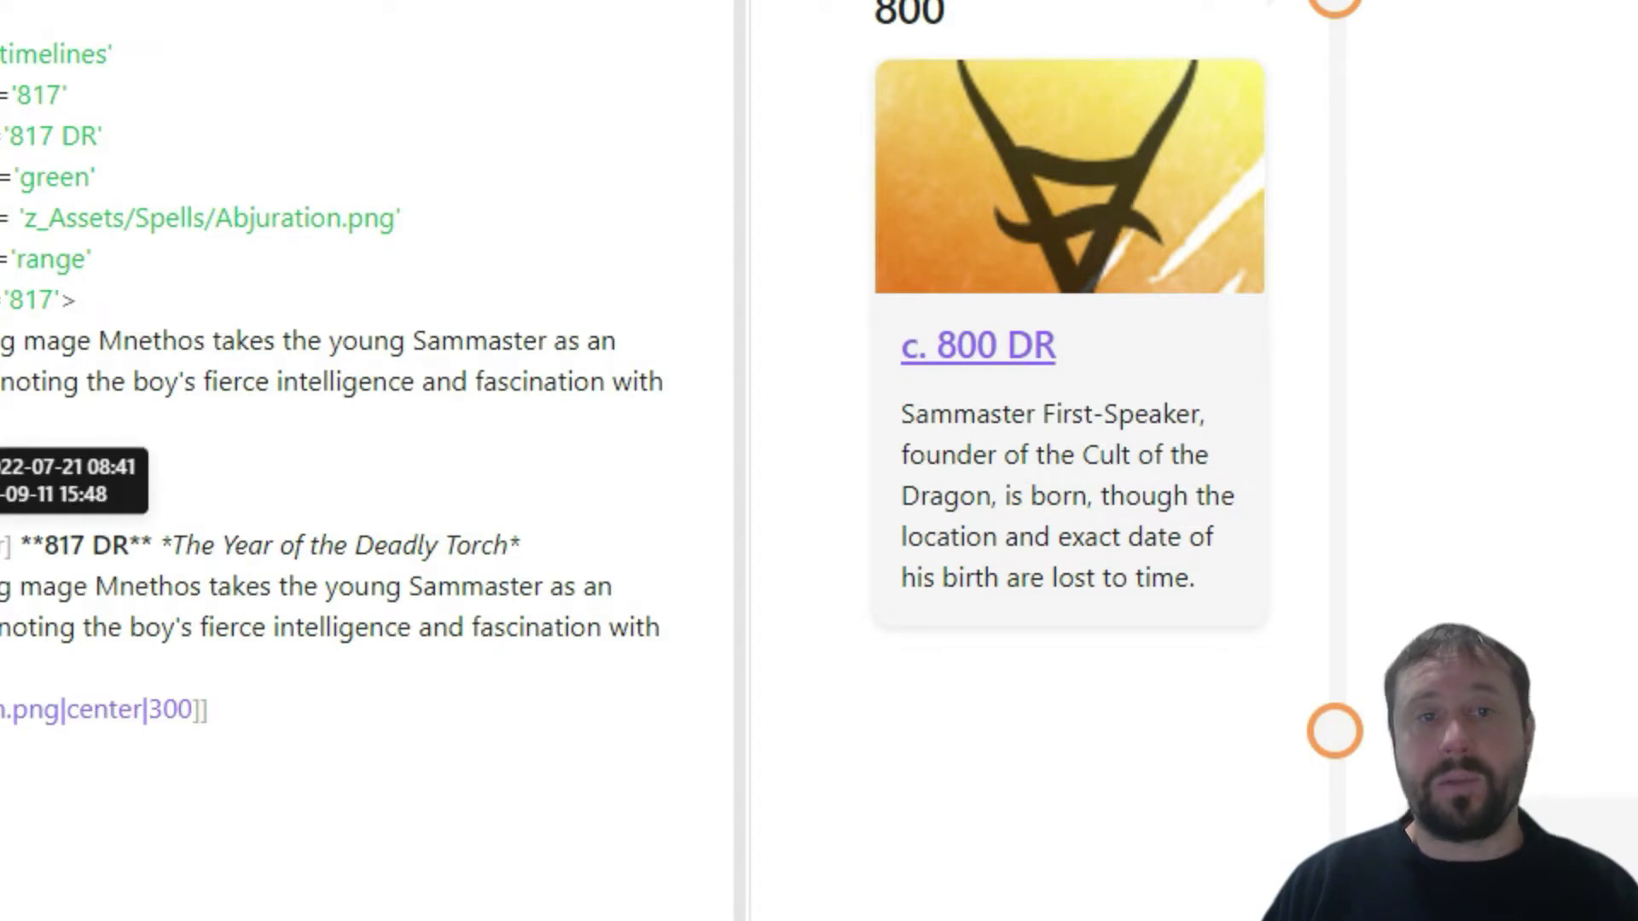
left_click_drag(427, 221, 0, 176)
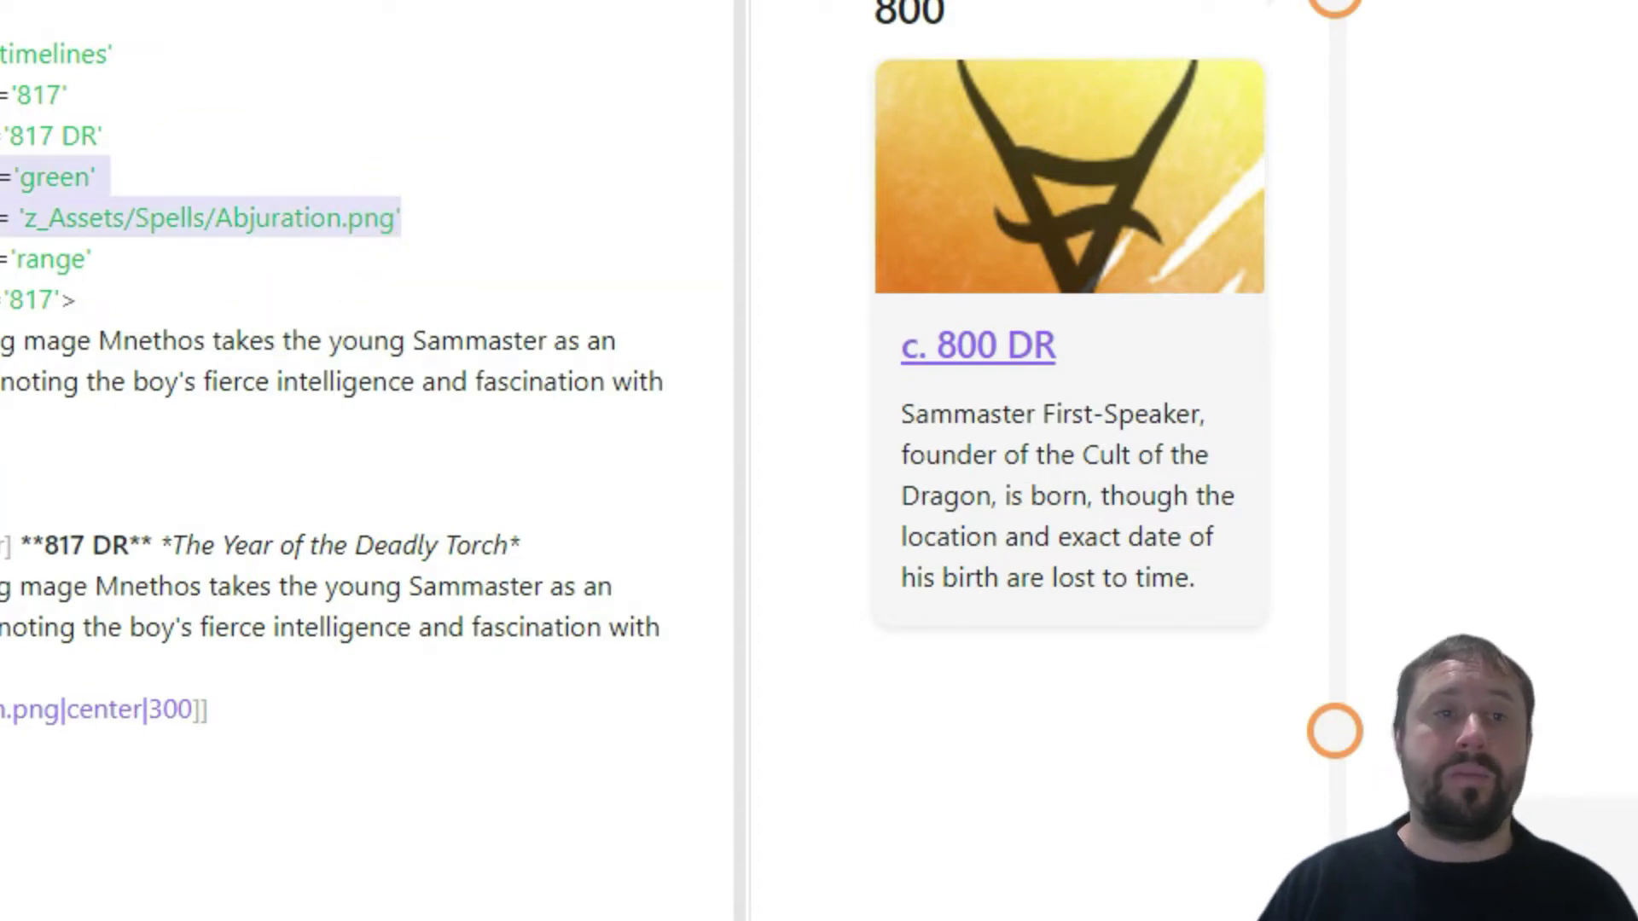
left_click(190, 290)
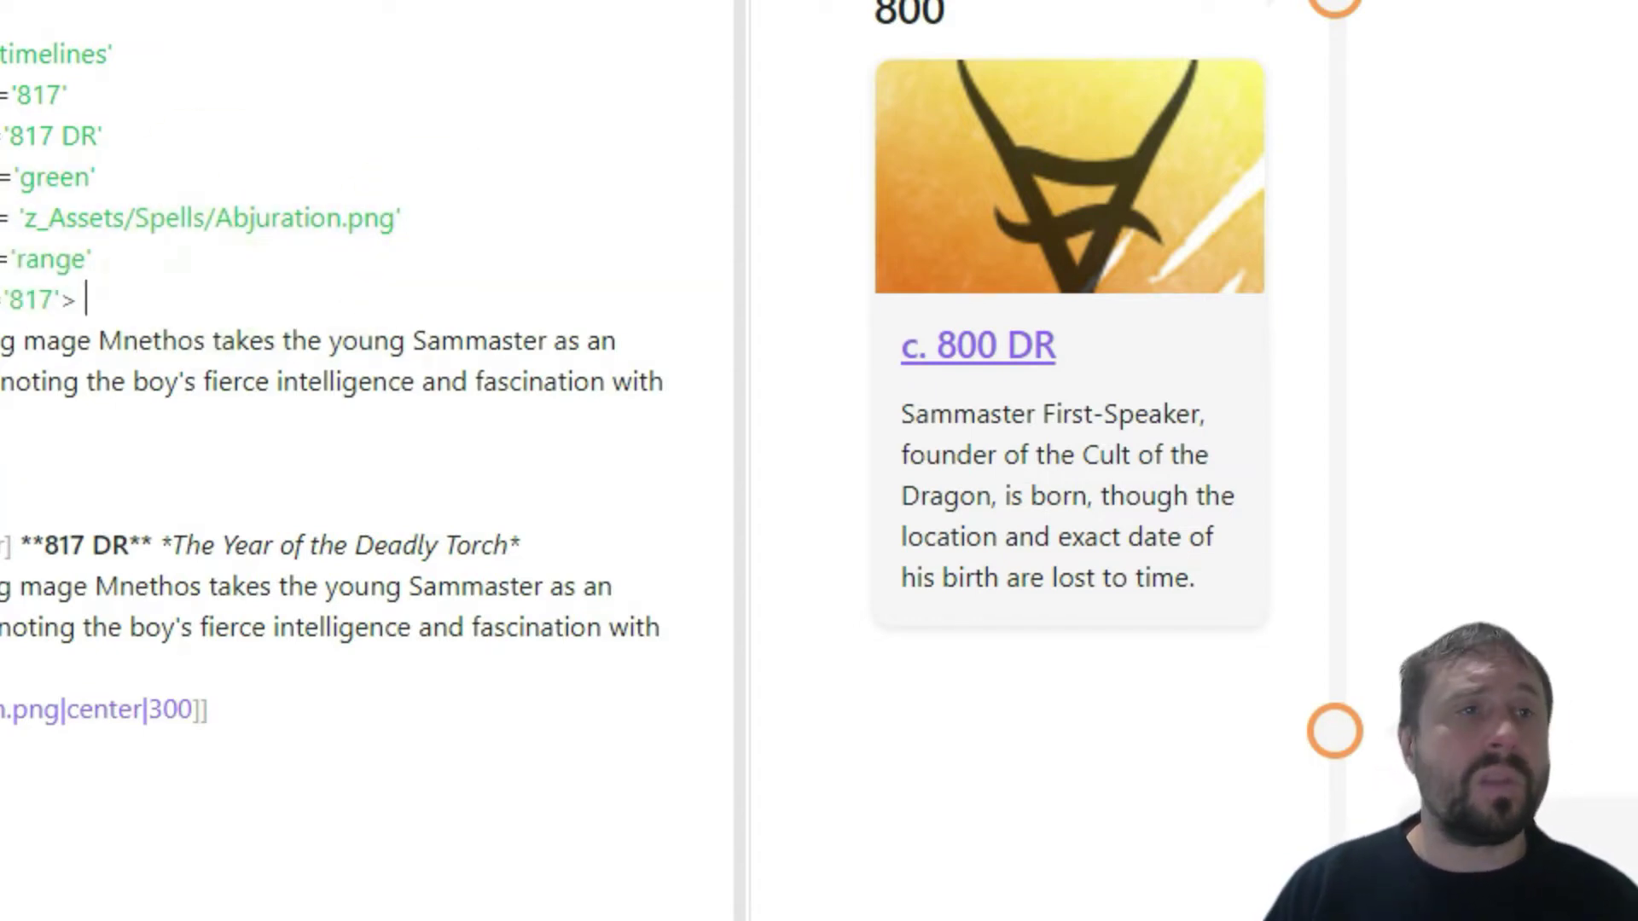
double_click(49, 259)
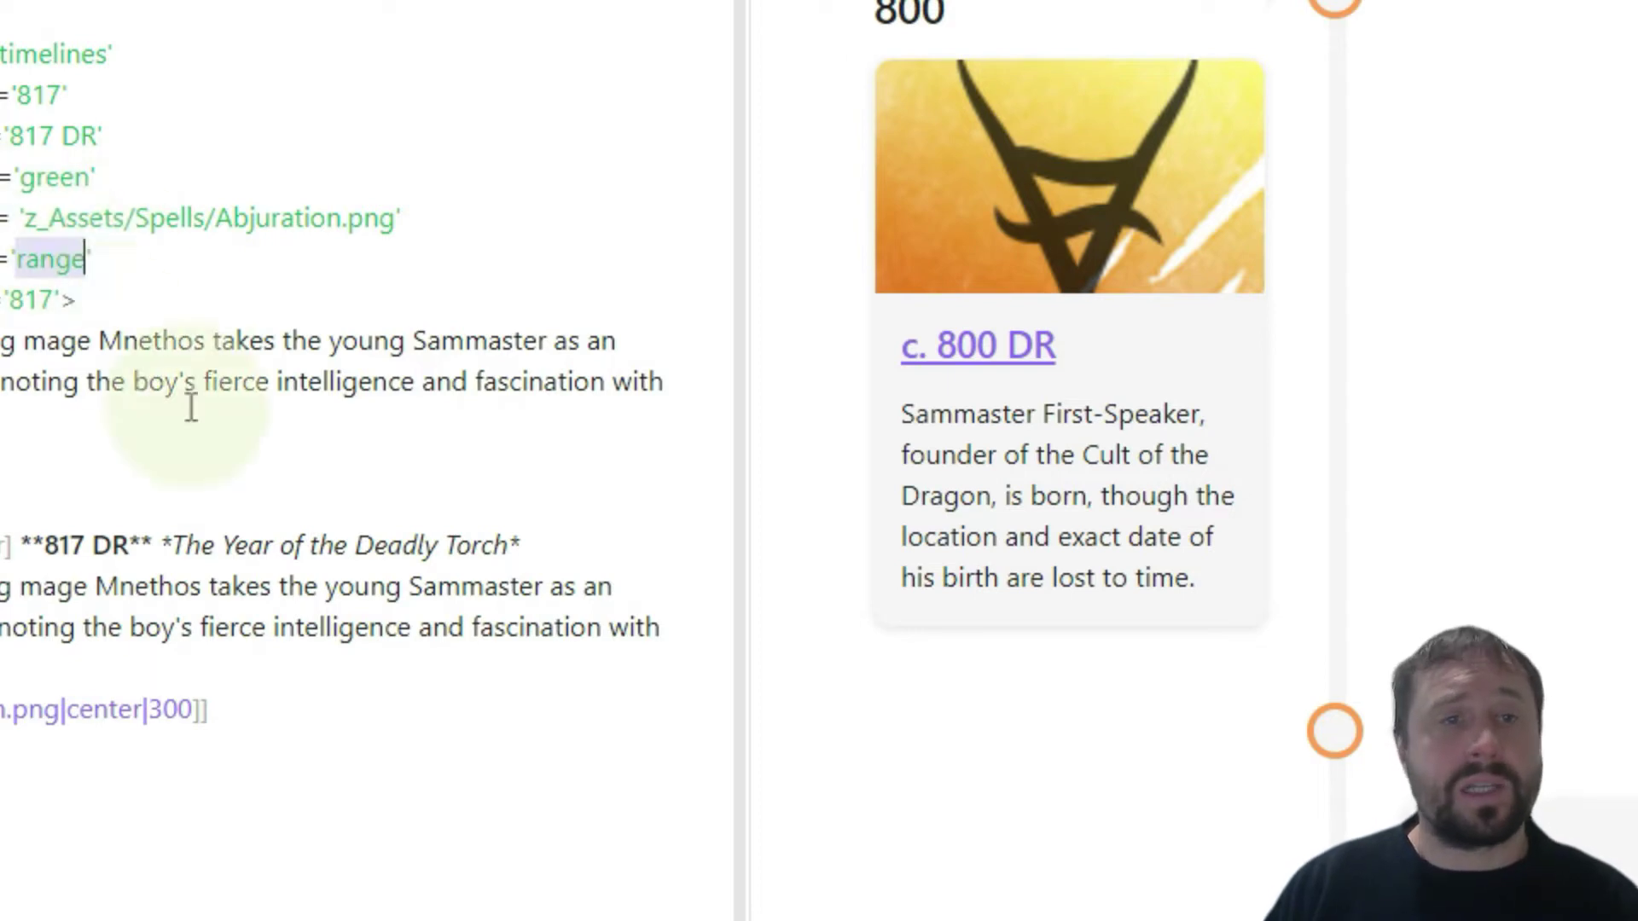
Step: Try 827 as the event's end date, look at the 817 DR card on the vertical timeline, and set the end date back to 817
left_click(59, 303)
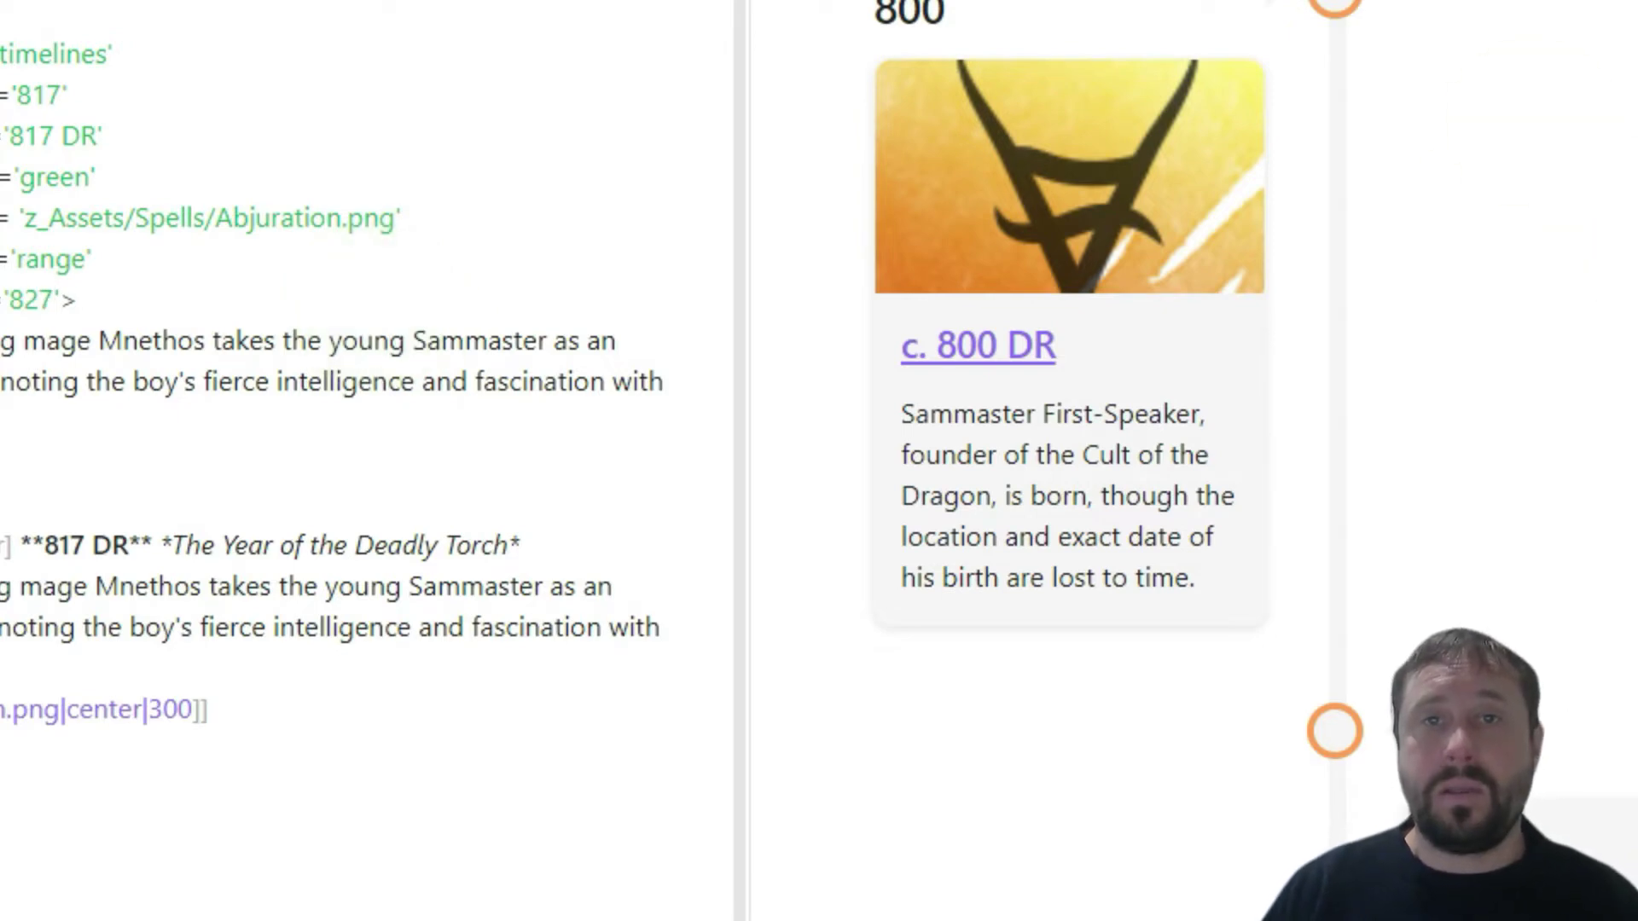
scroll(1503, 408, "down", 5)
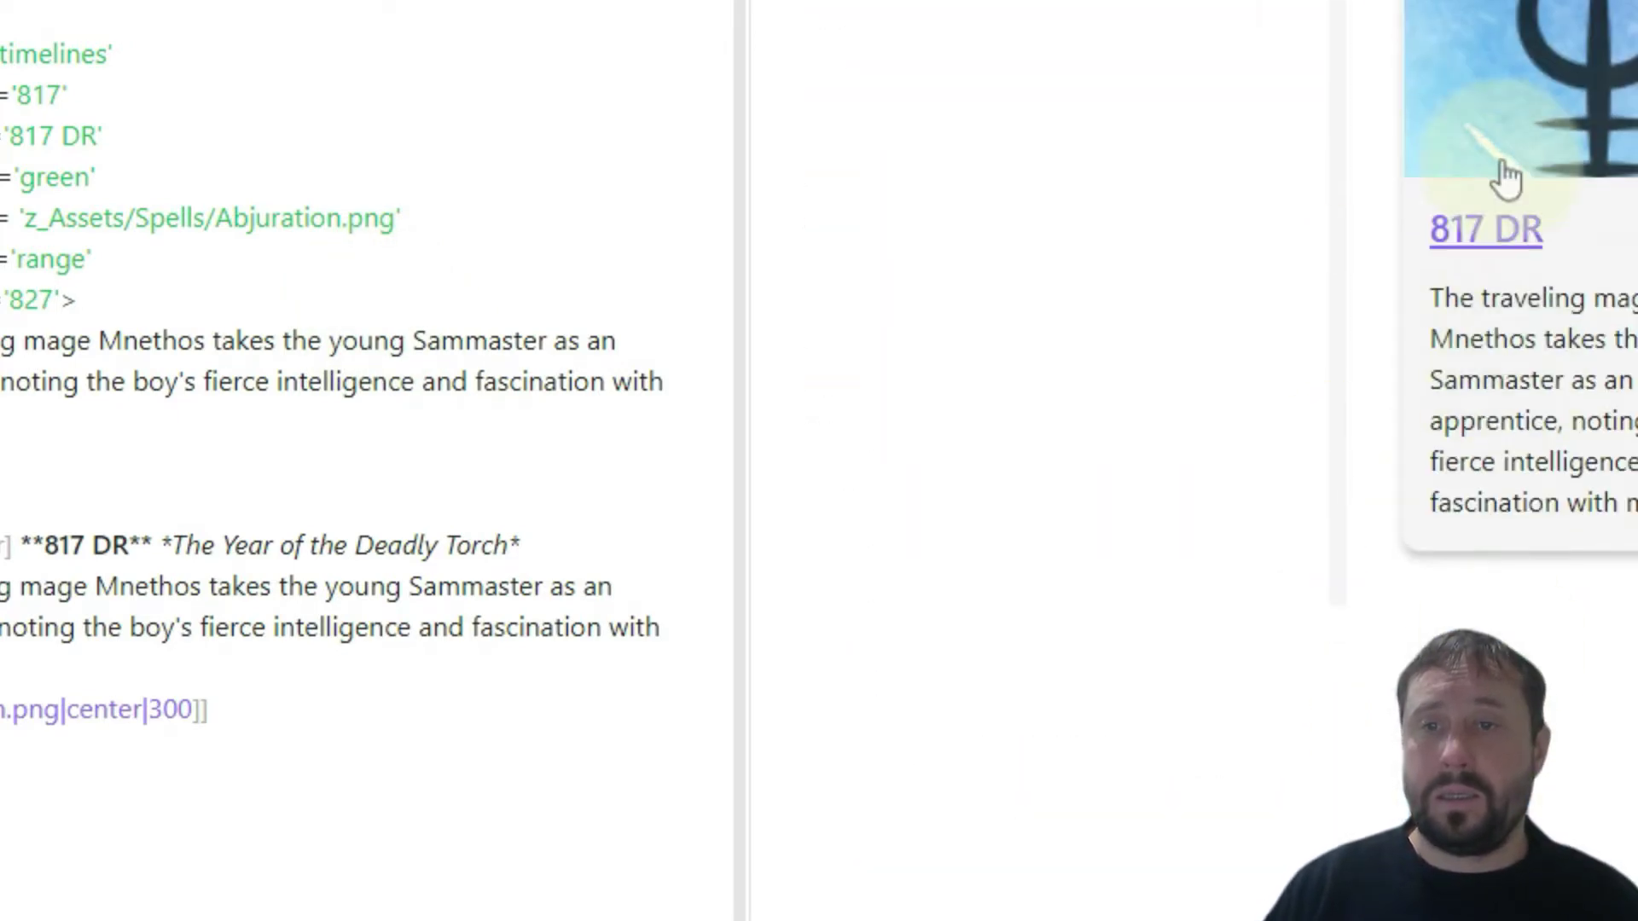
scroll(1504, 171, "up", 4)
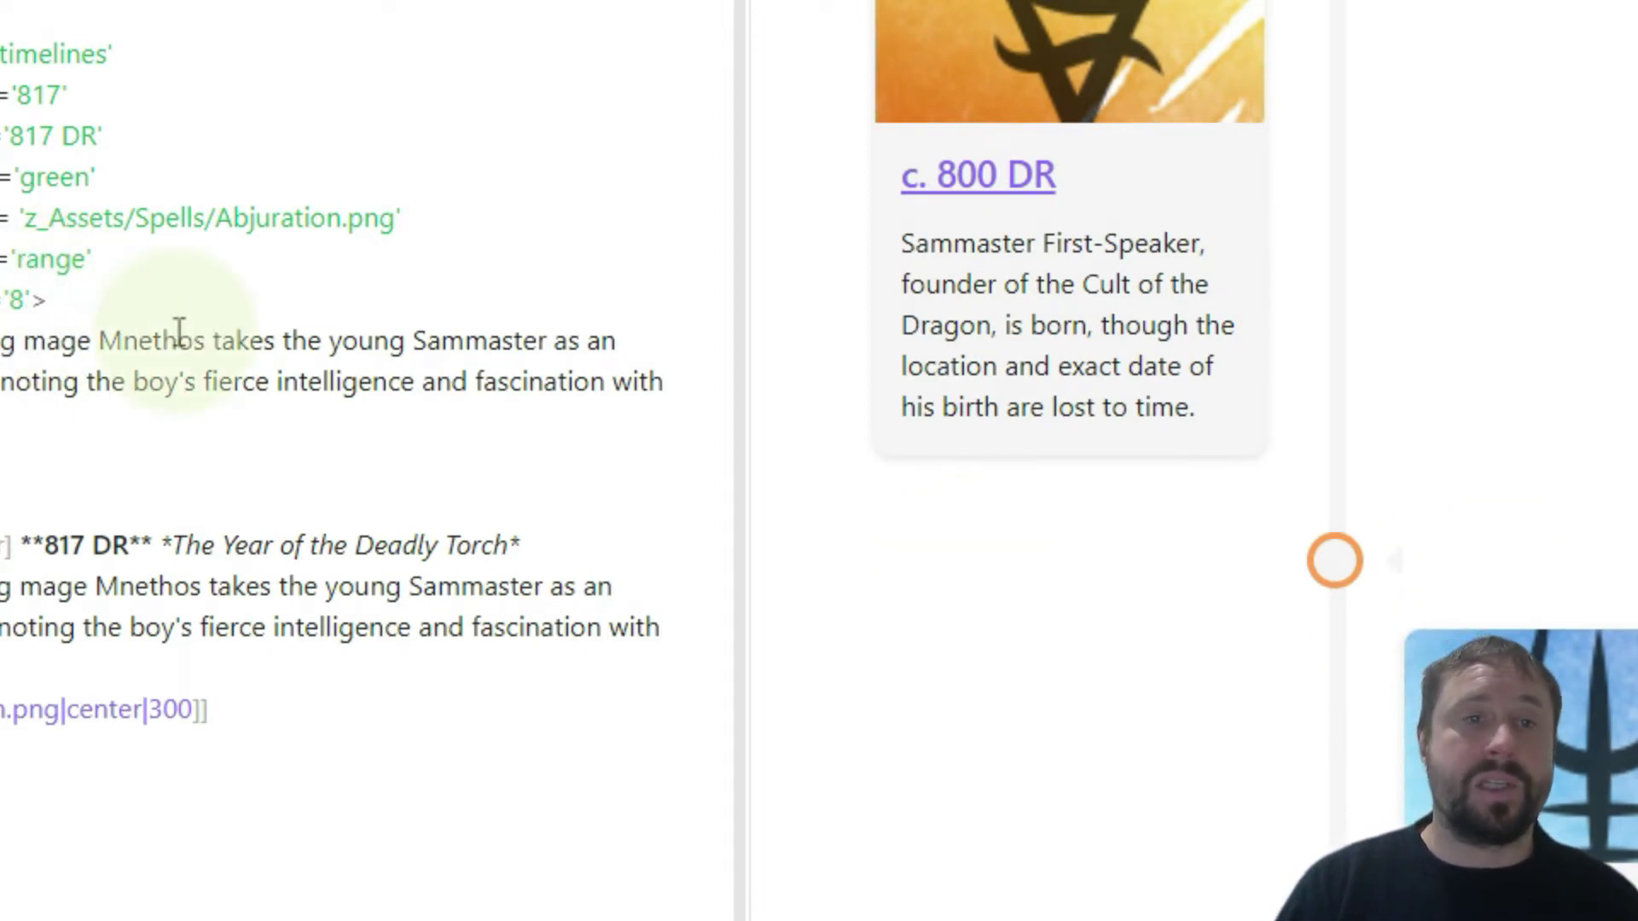
left_click(475, 38)
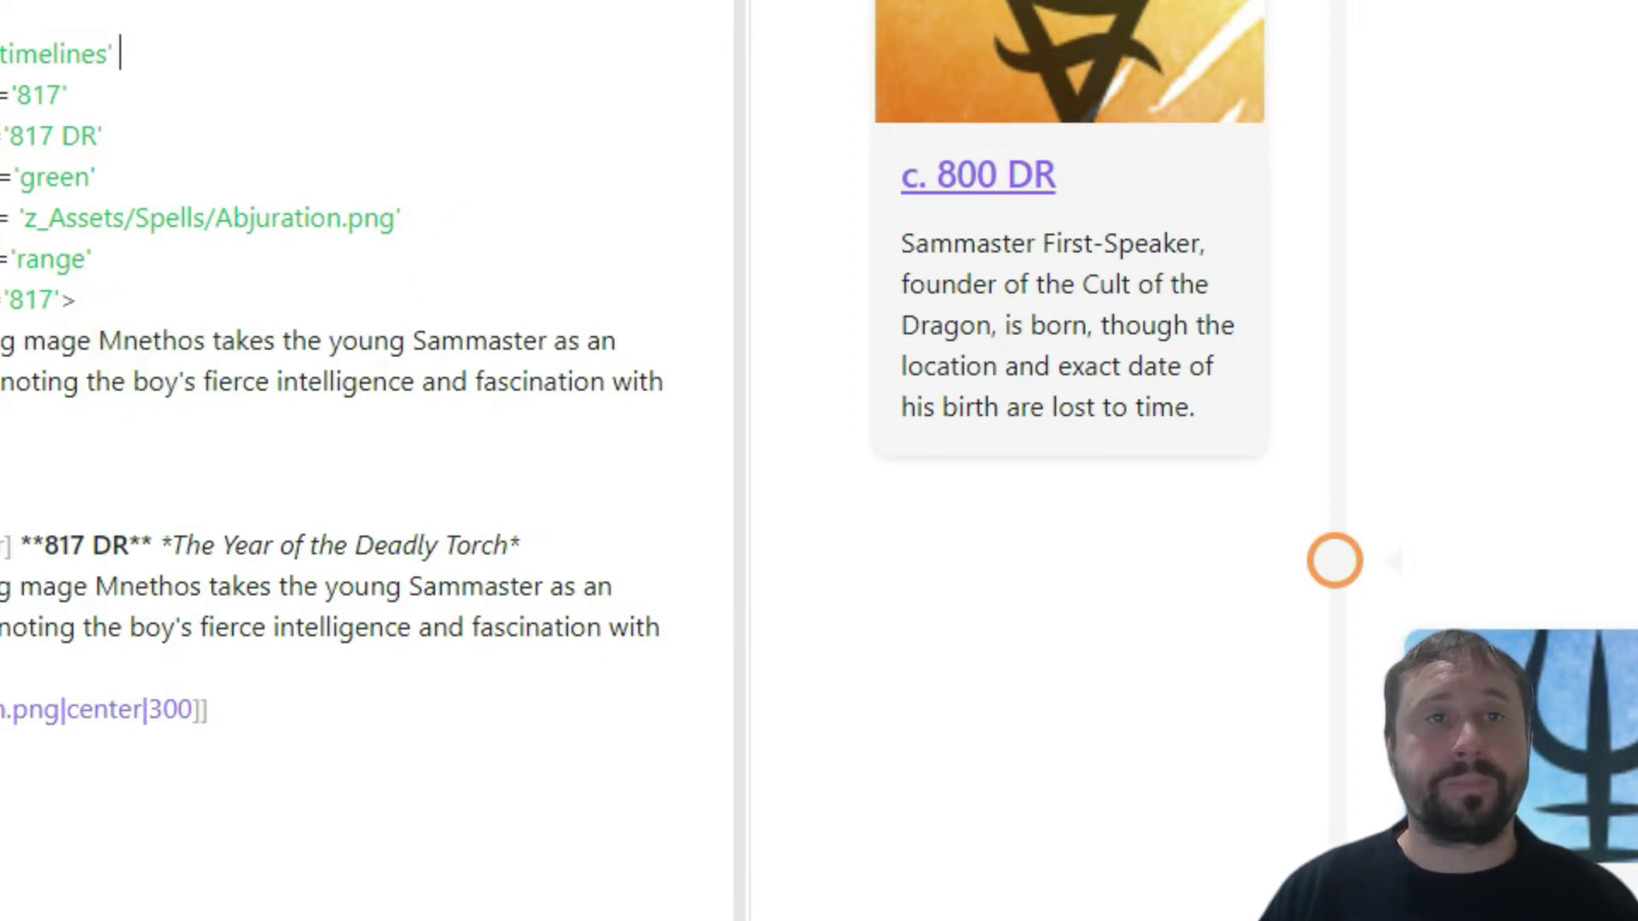
Step: Glance at the spell stats note, and compare the 817 DR description in the event markup with the callout text and image embed
key("ctrl+Tab")
key("ctrl+Tab")
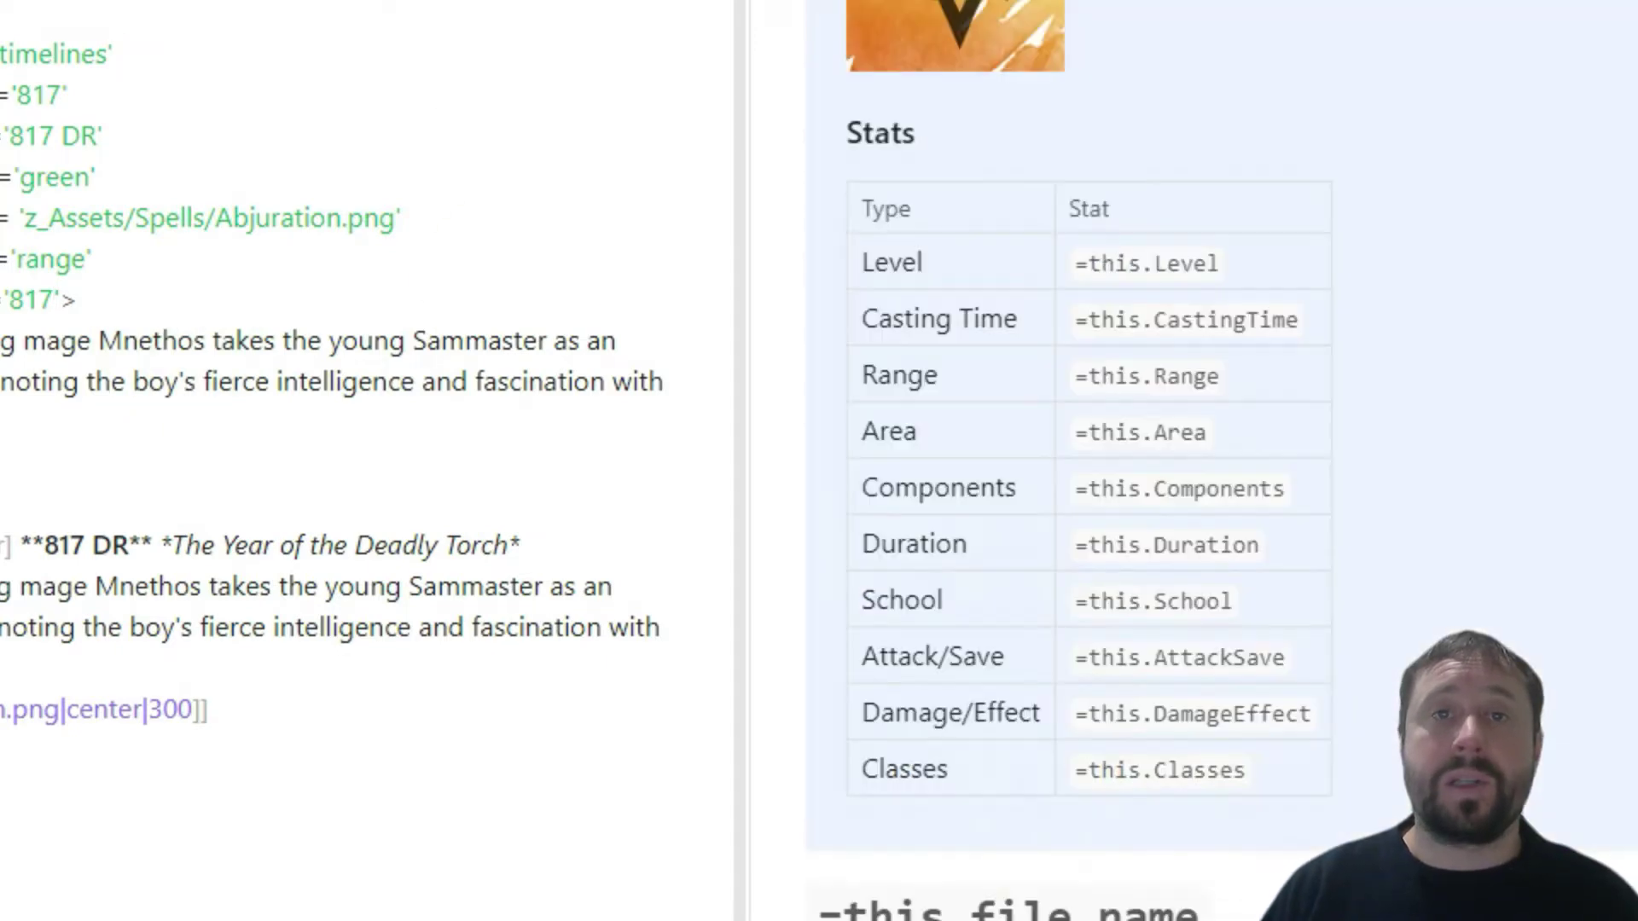
key("ctrl+Tab")
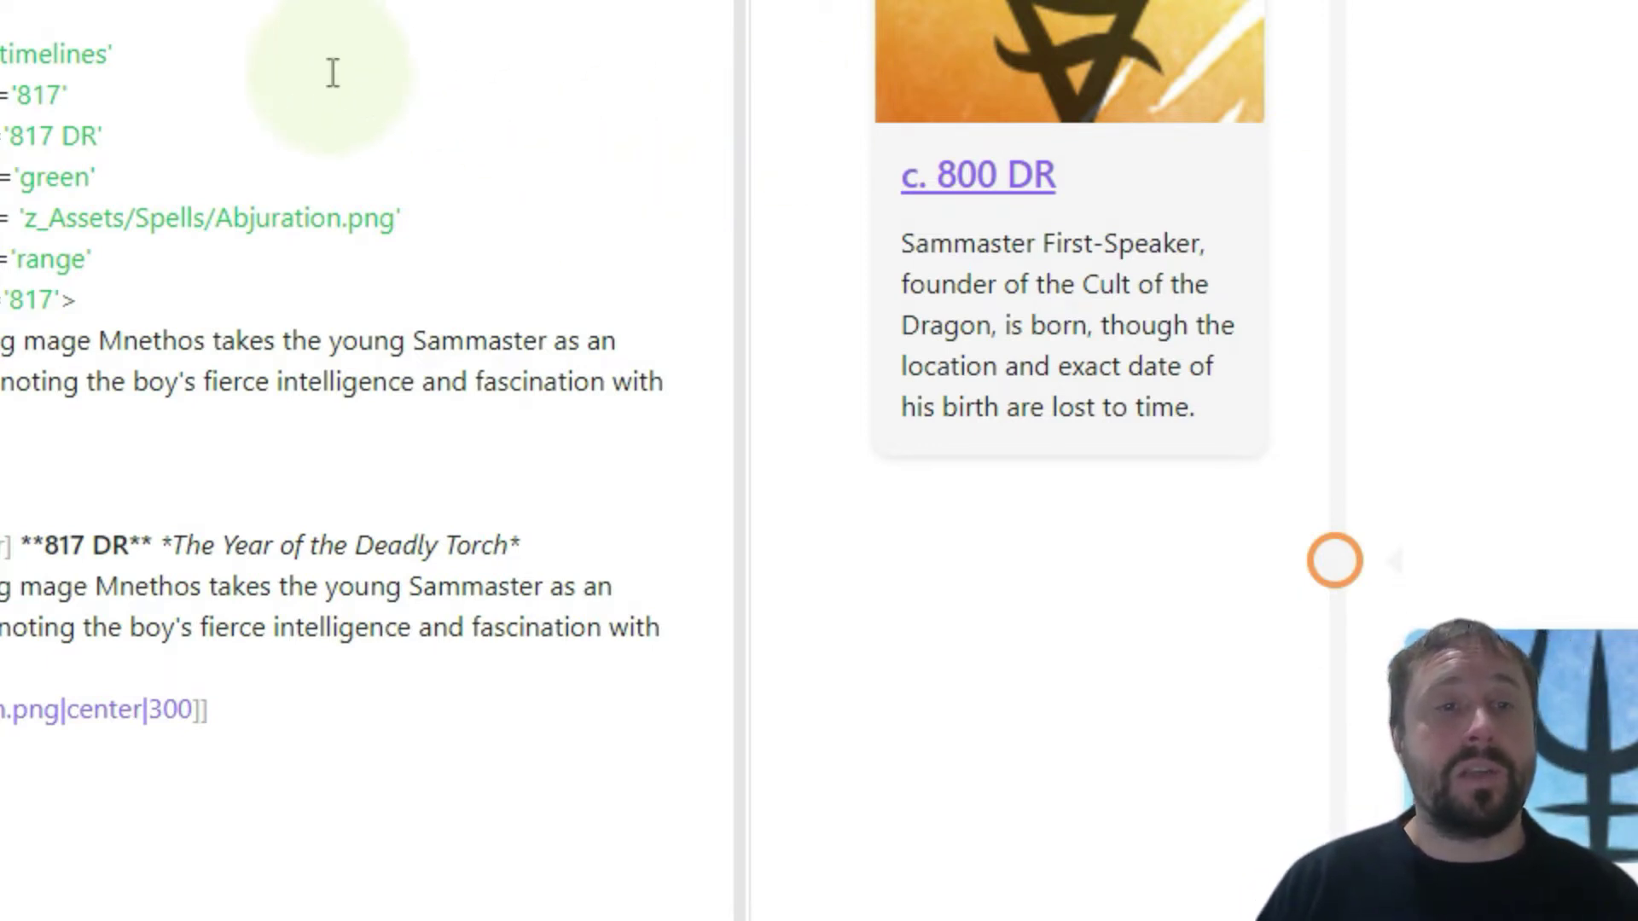
left_click_drag(7, 439, 2, 341)
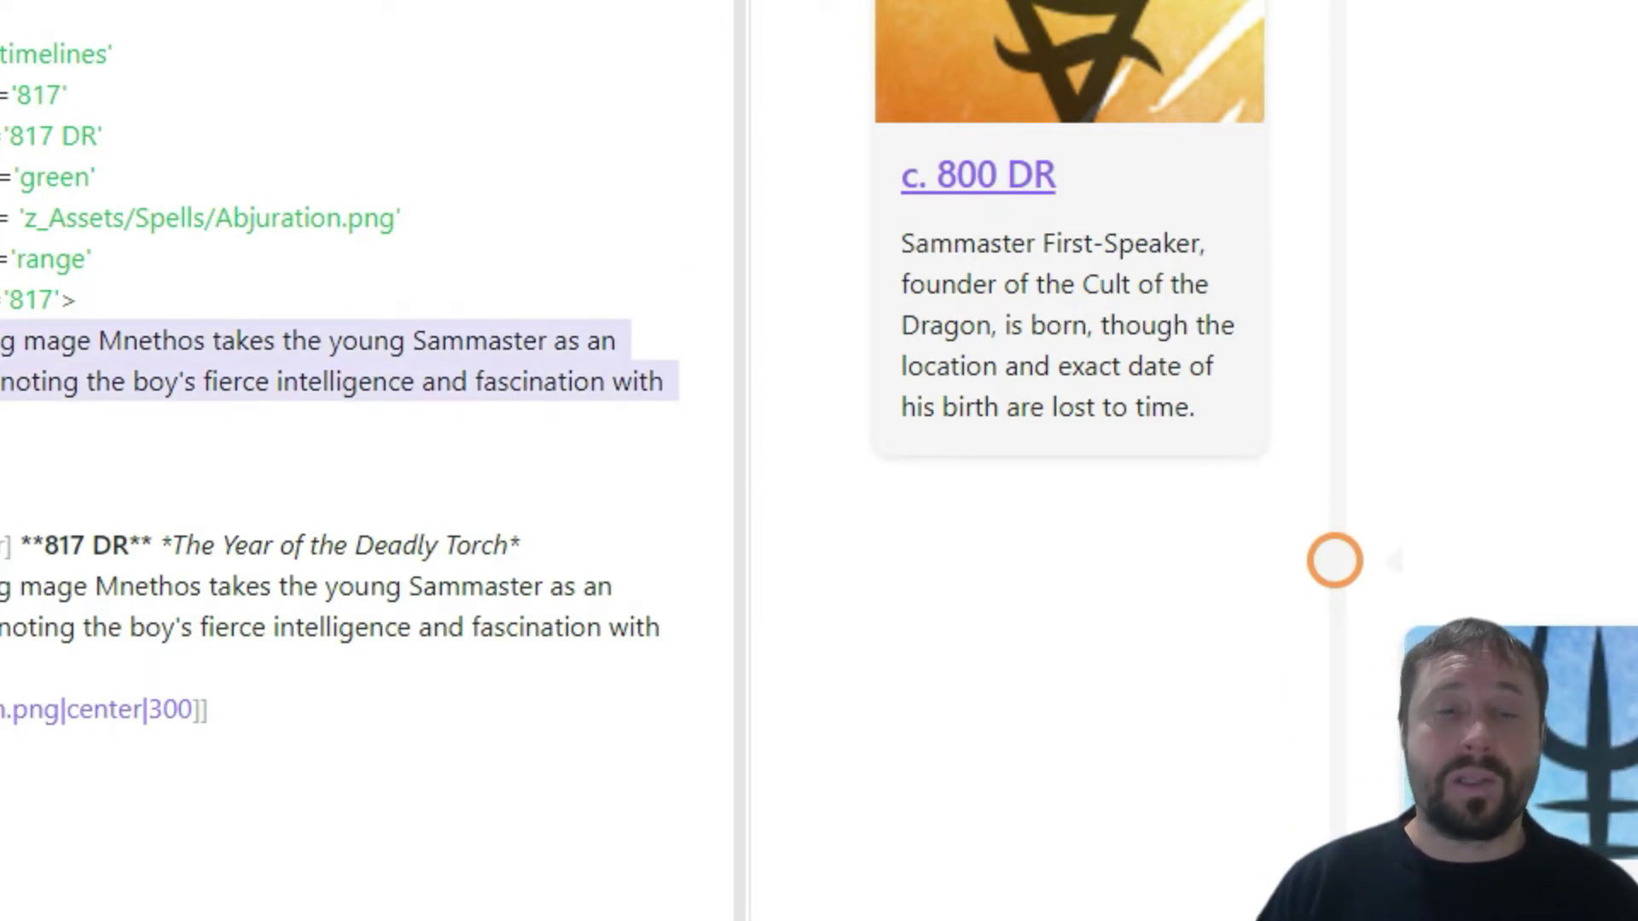
left_click(18, 458)
left_click_drag(2, 438, 1, 340)
left_click_drag(210, 708, 2, 586)
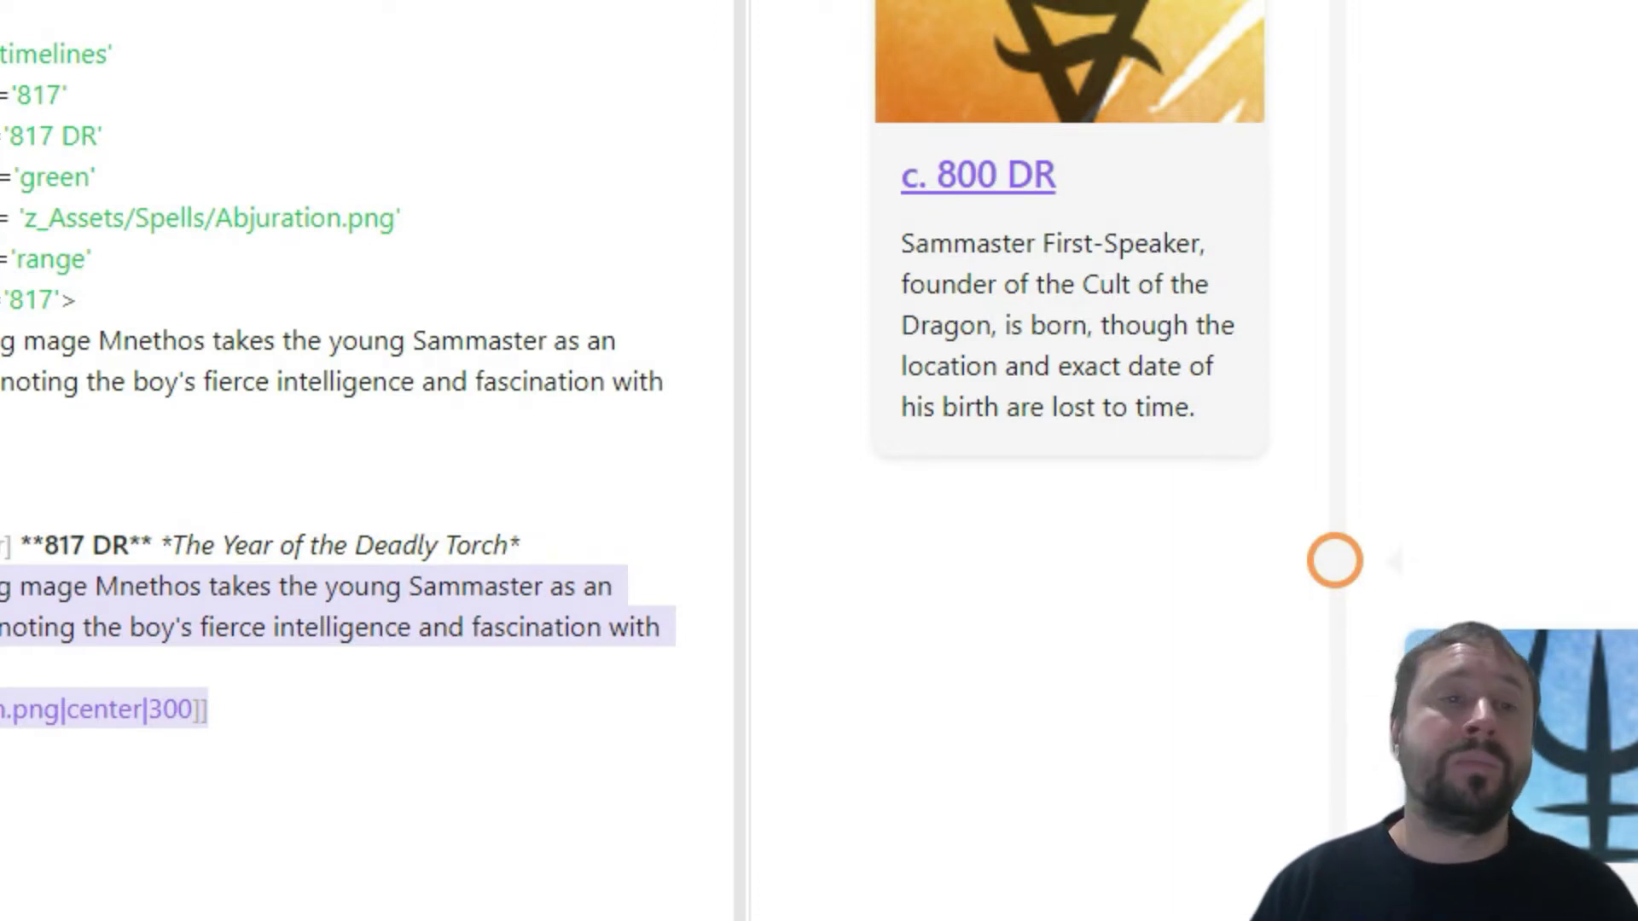
Step: Examine the c. 800 DR and 817 DR cards on the vertical timeline, including their images, titles and descriptions
left_click(1354, 164)
scroll(1271, 59, "down", 4)
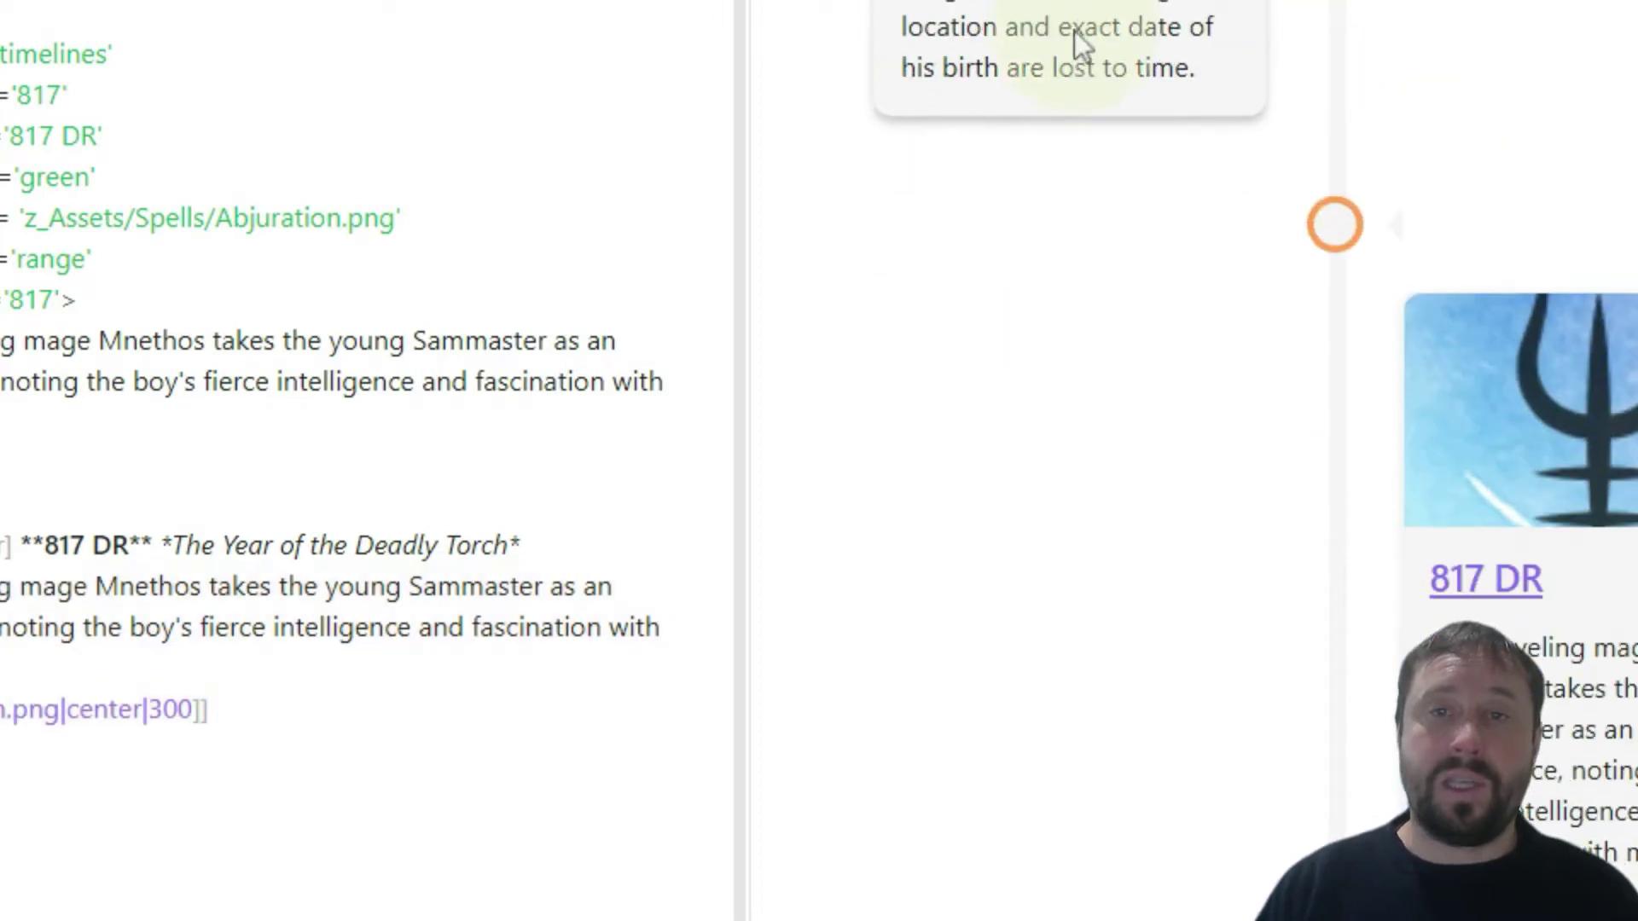
scroll(949, 126, "up", 6)
left_click(970, 7)
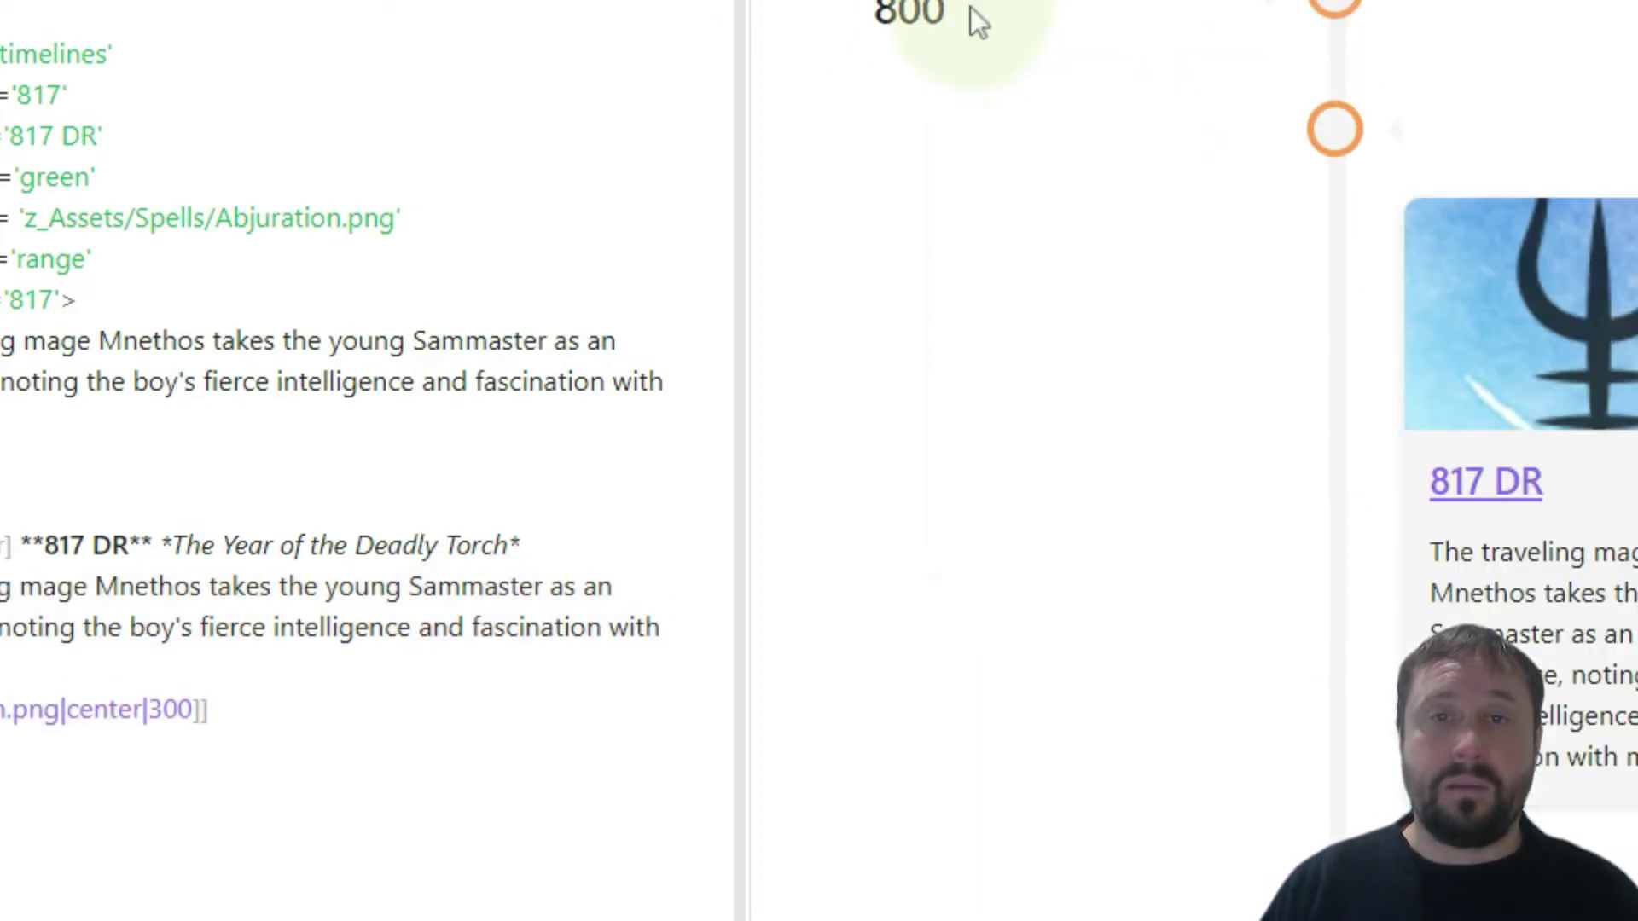
left_click(970, 7)
scroll(1540, 430, "down", 4)
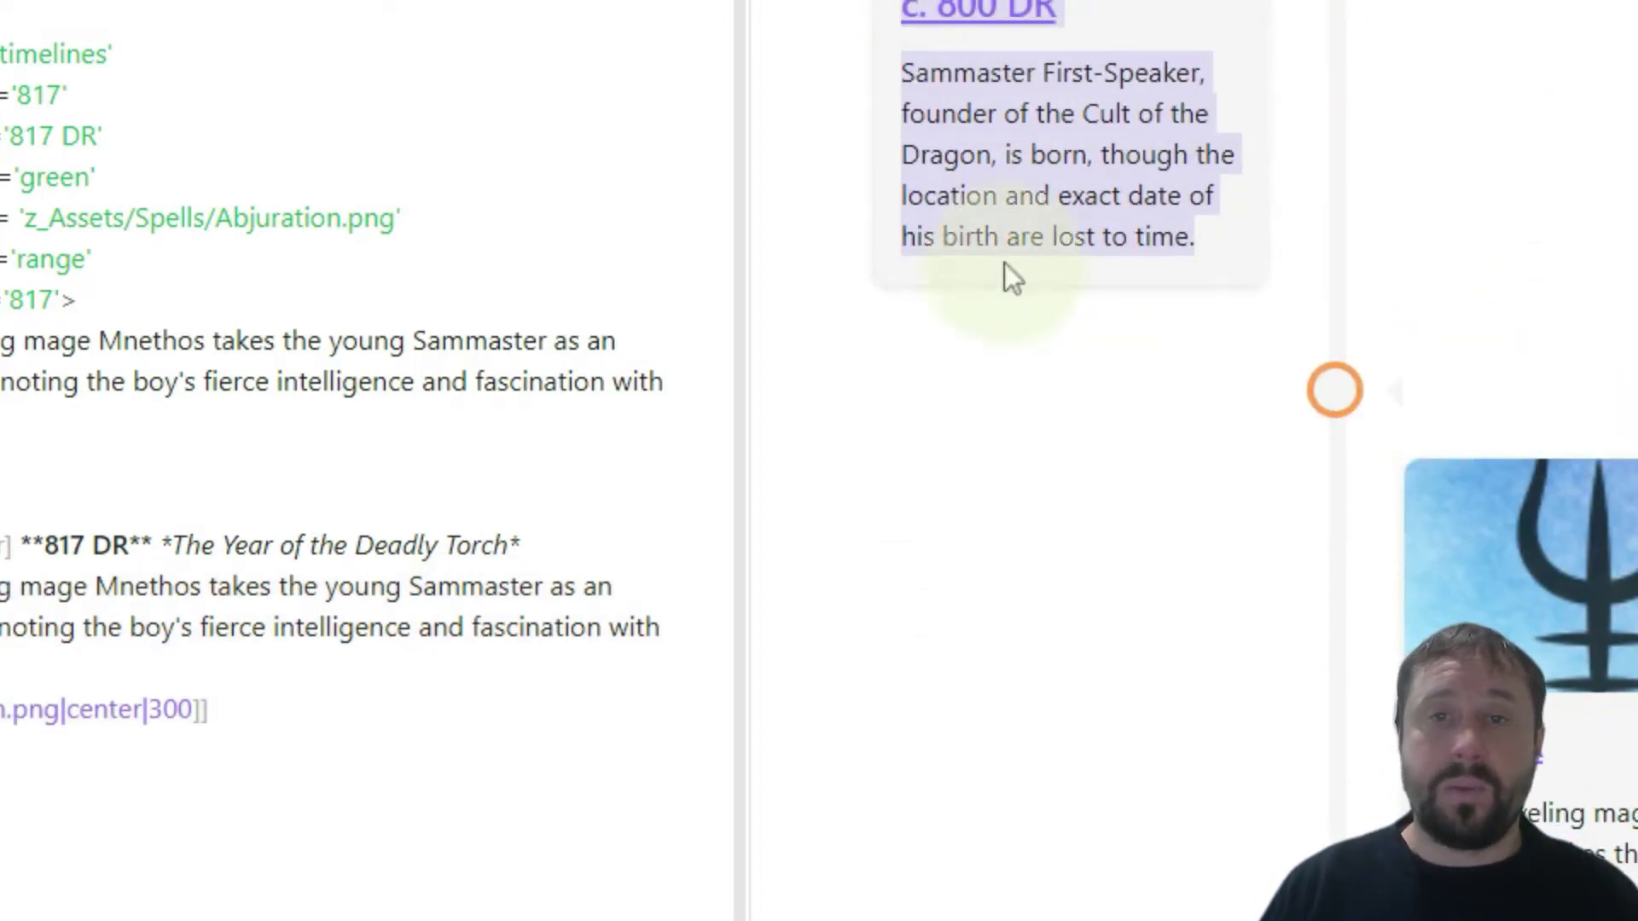
mouse_move(1489, 747)
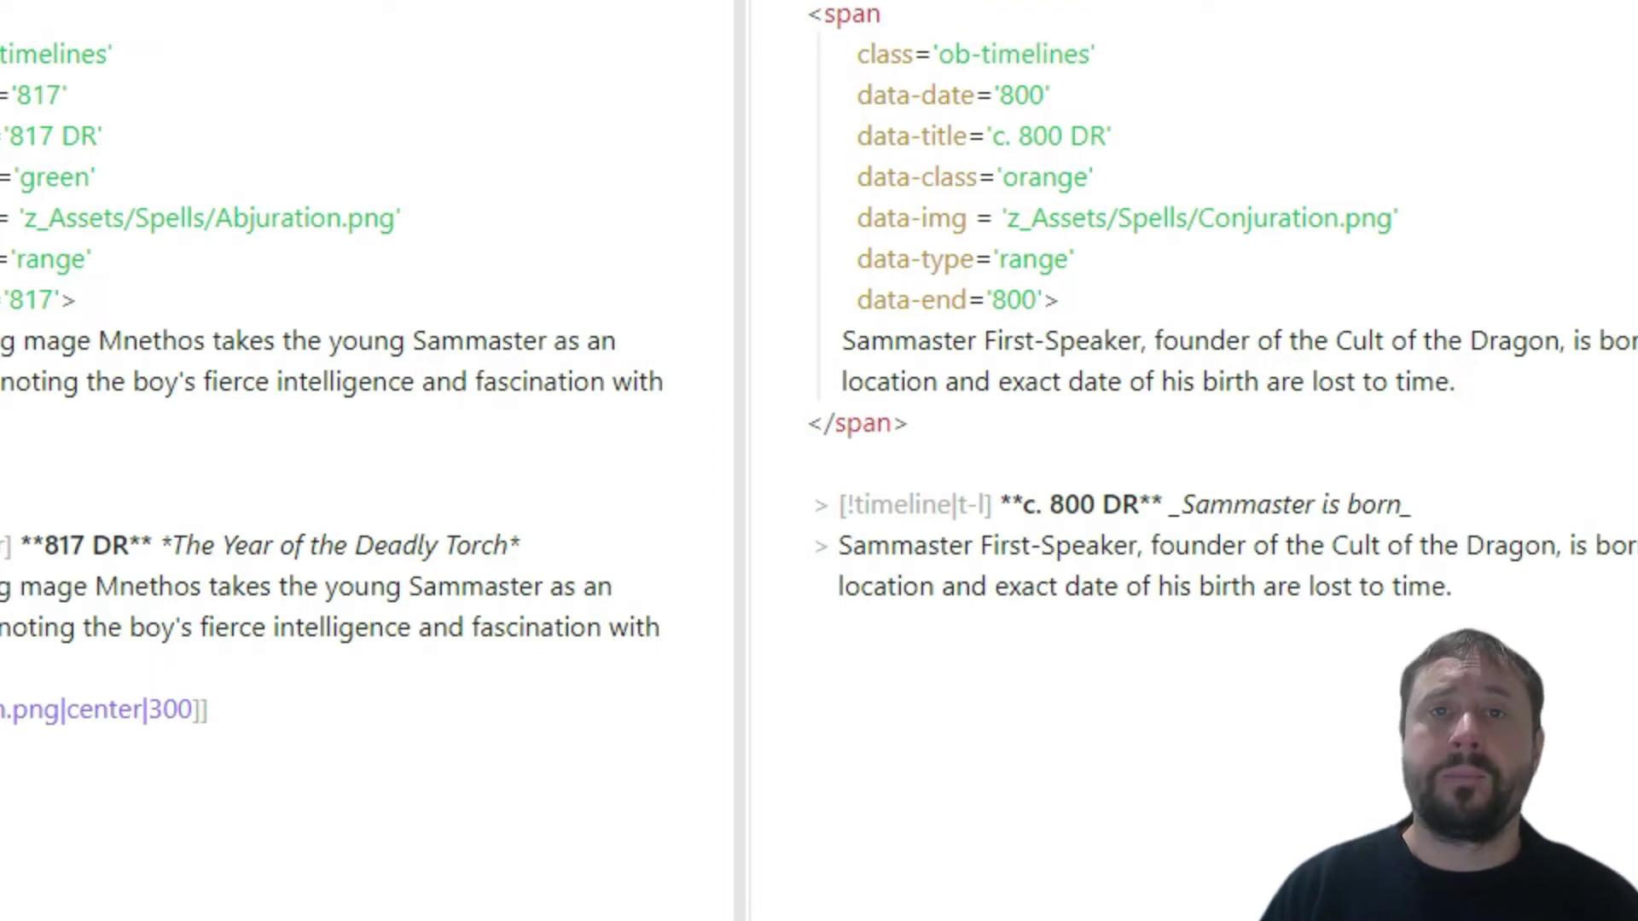
Step: Set both the start date and end date to 900 in the event markup titled c. 800 DR
left_click(1016, 95)
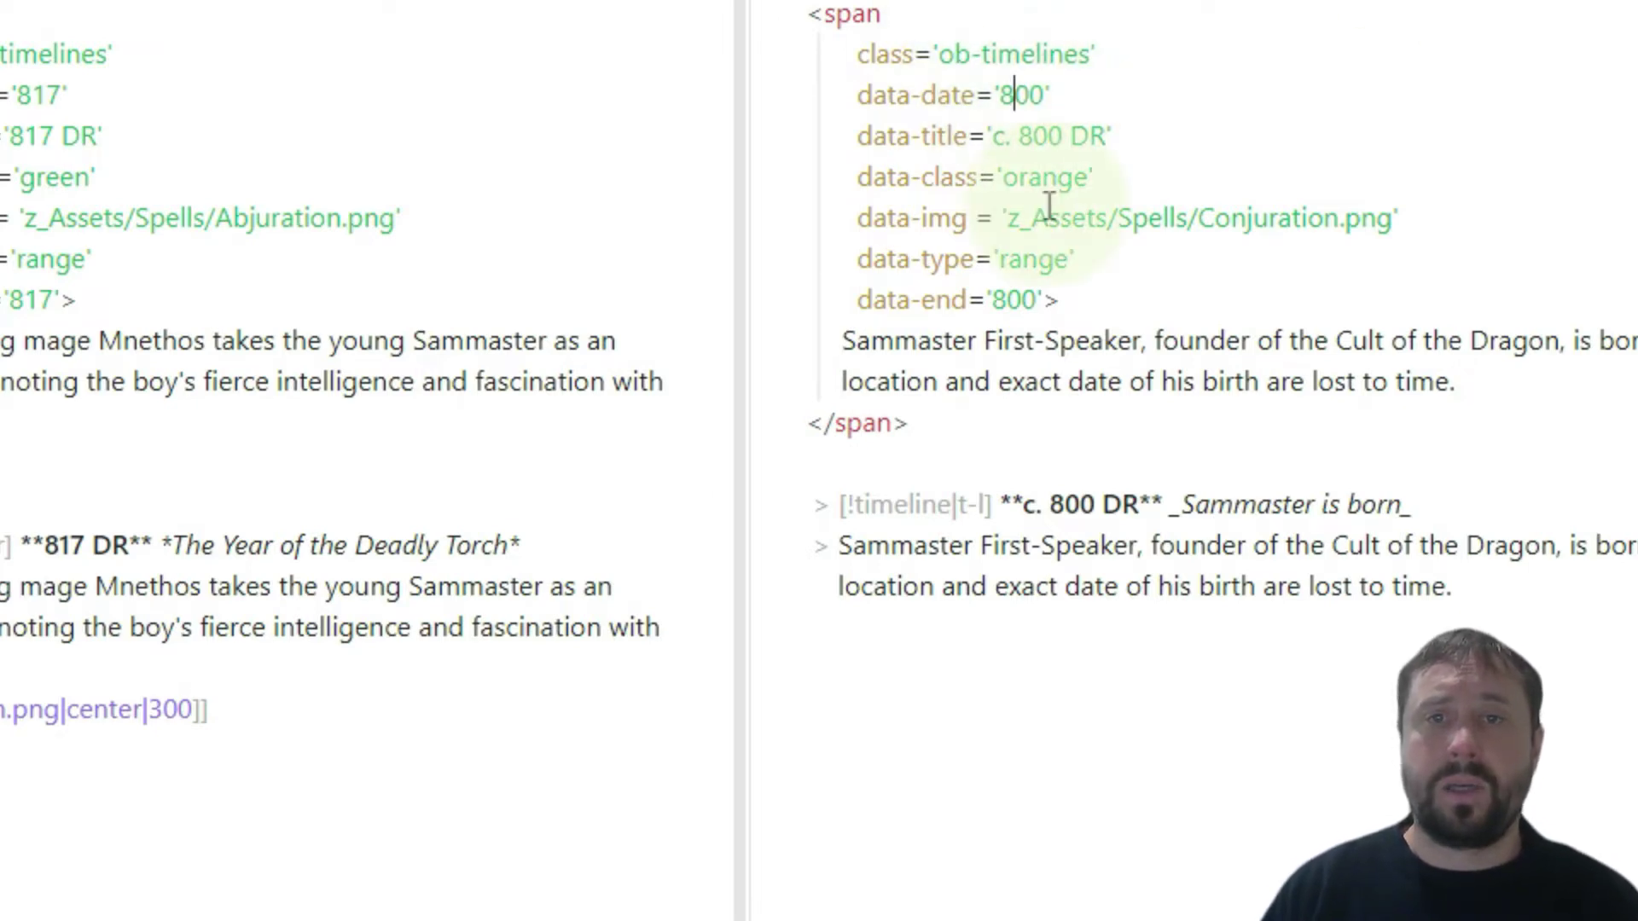
key("BackSpace")
type("9")
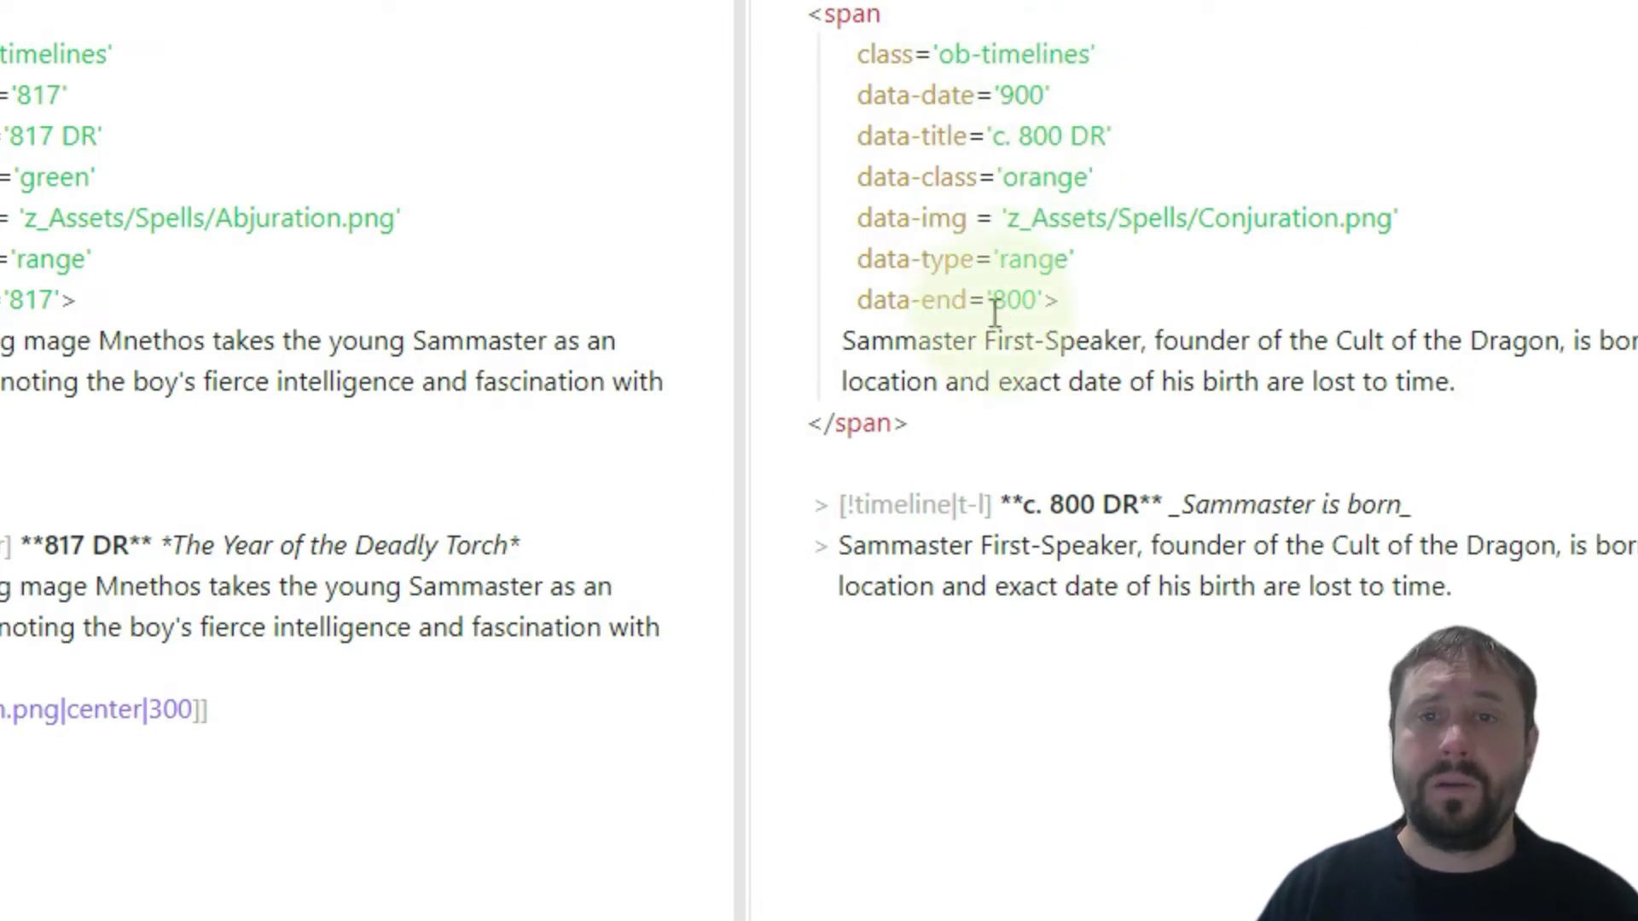
left_click_drag(993, 314, 1011, 320)
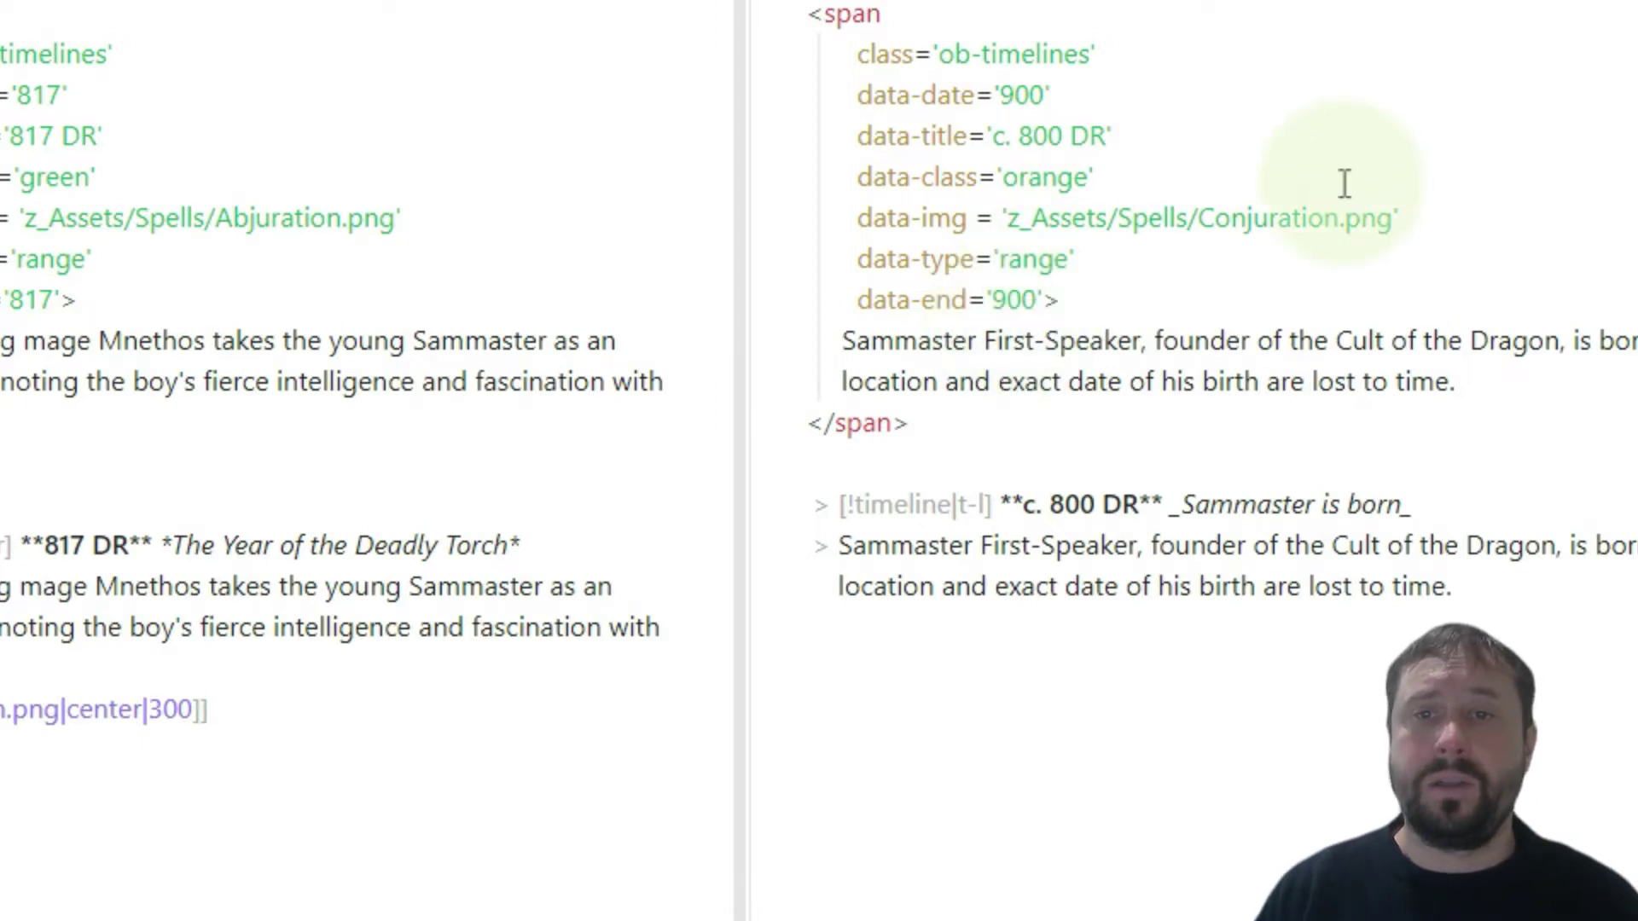
Step: Replace the description inside the 900 event's span with "This is what happened.", leaving the callout text as it is
double_click(1291, 213)
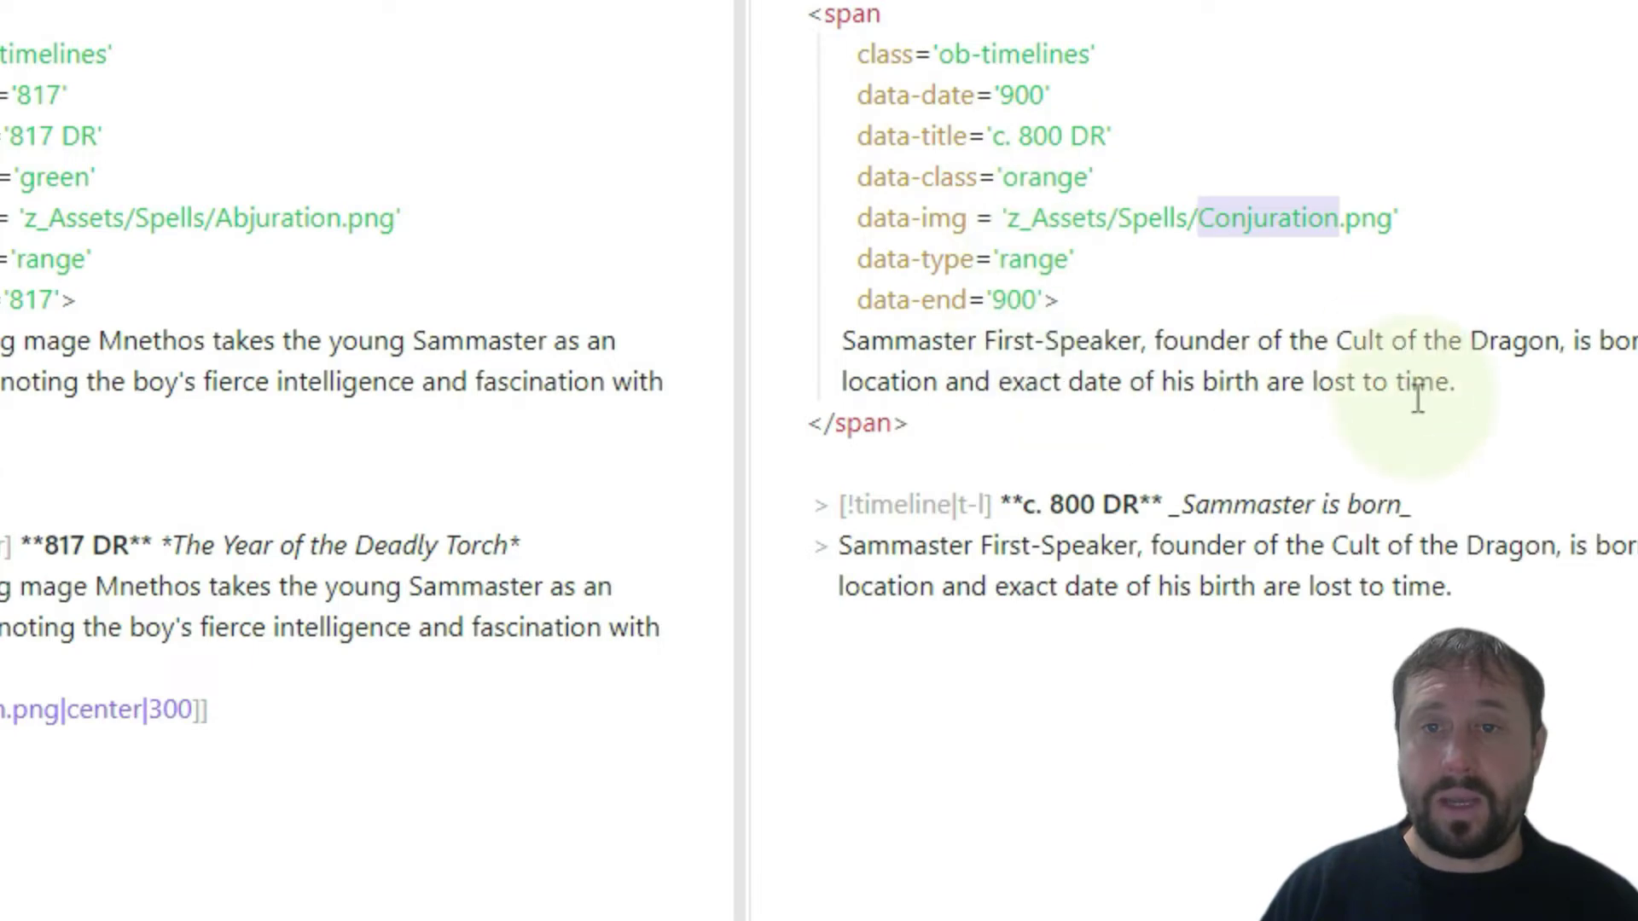
left_click_drag(1473, 585, 1153, 546)
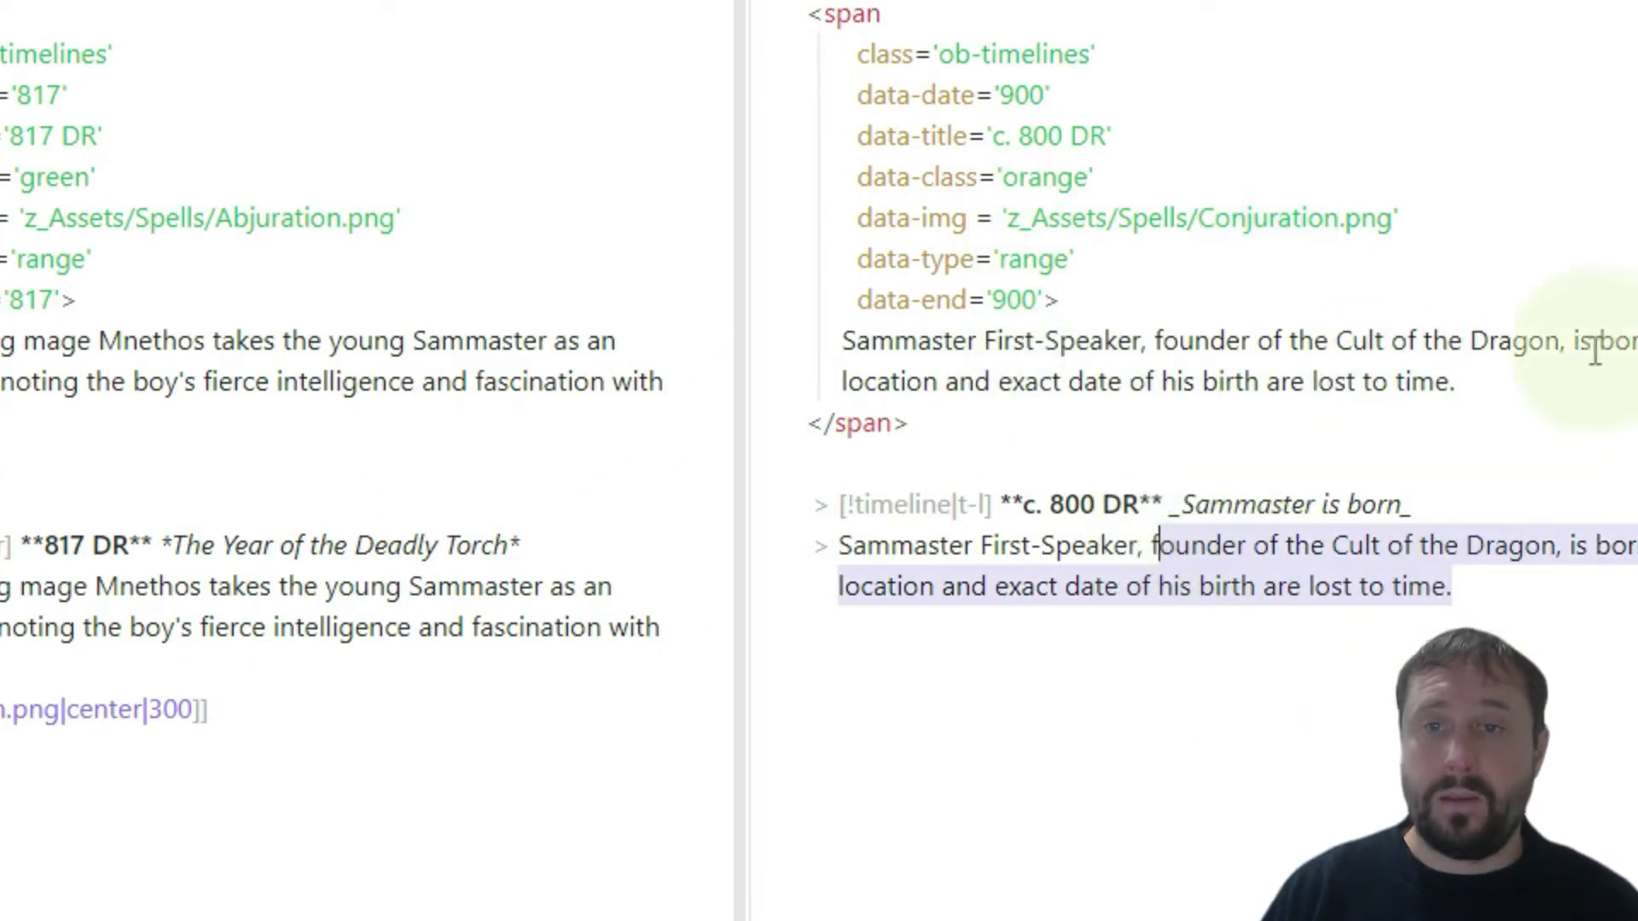
left_click_drag(1457, 383, 842, 341)
type("This is what happened.")
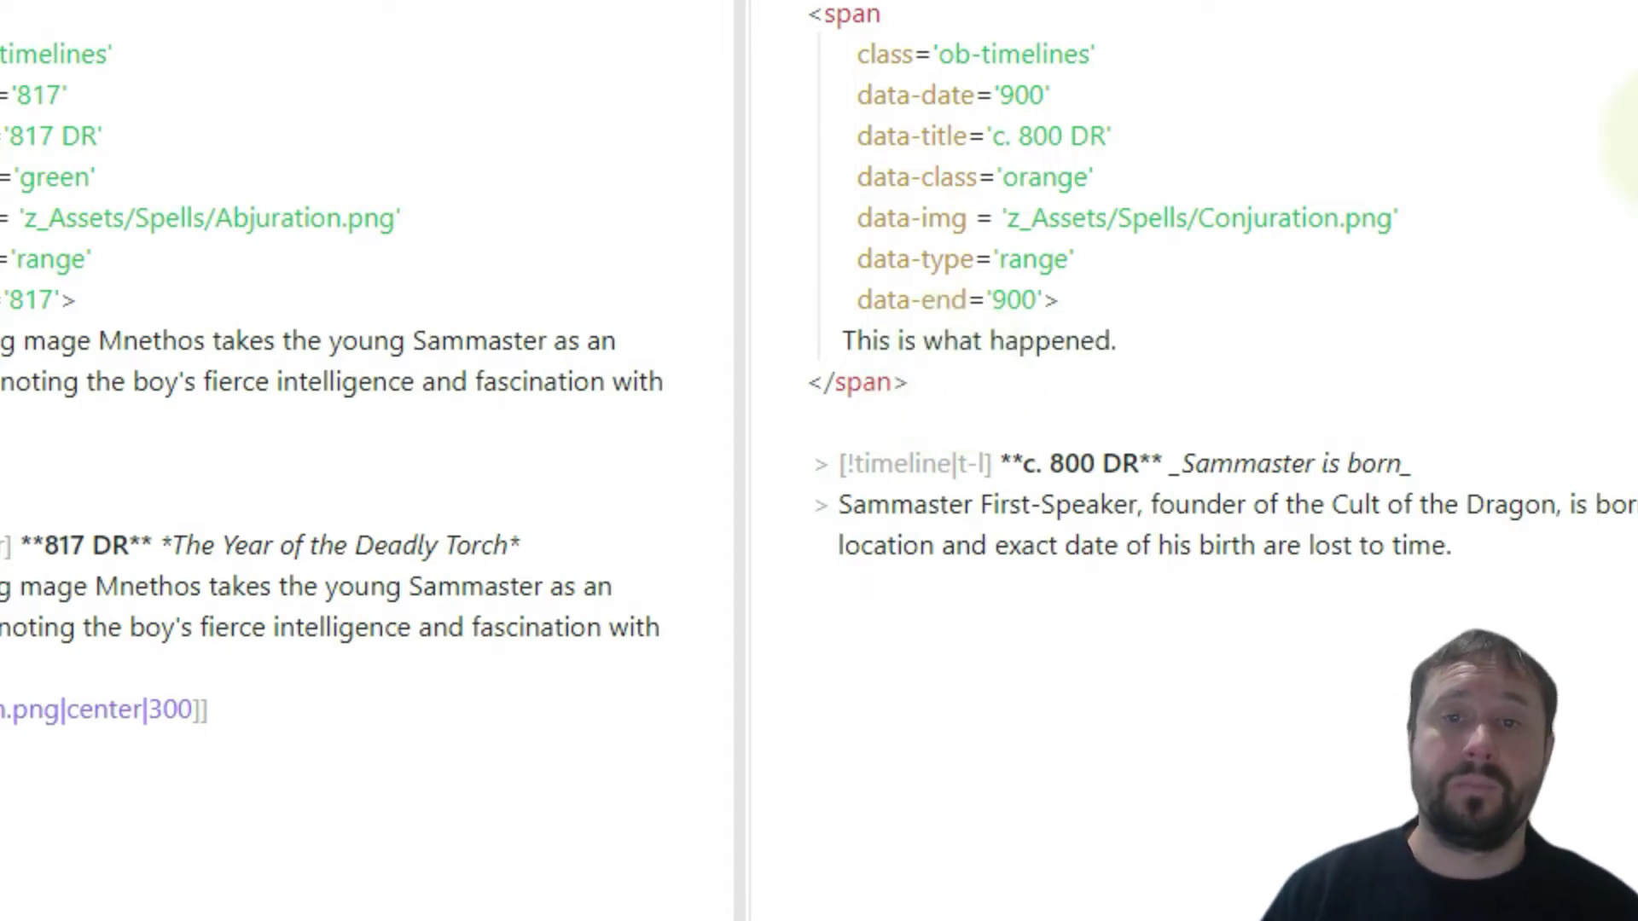
Step: Inspect the vertical timeline from the 800 entry through 817 DR to the 900 entry
left_click(1463, 134)
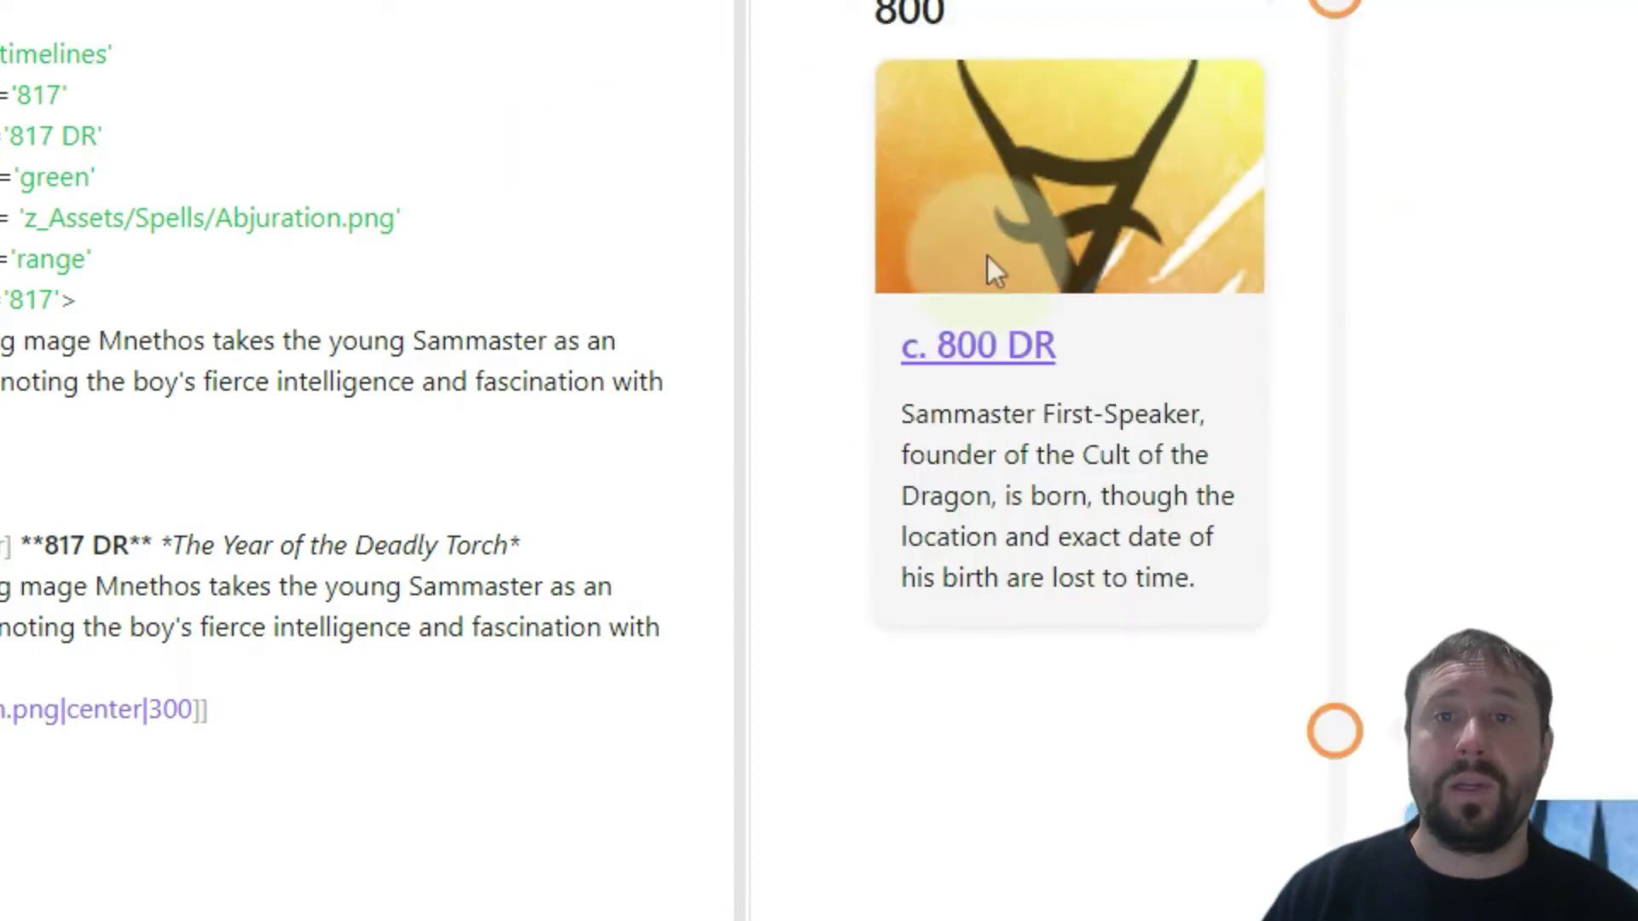
scroll(987, 264, "down", 5)
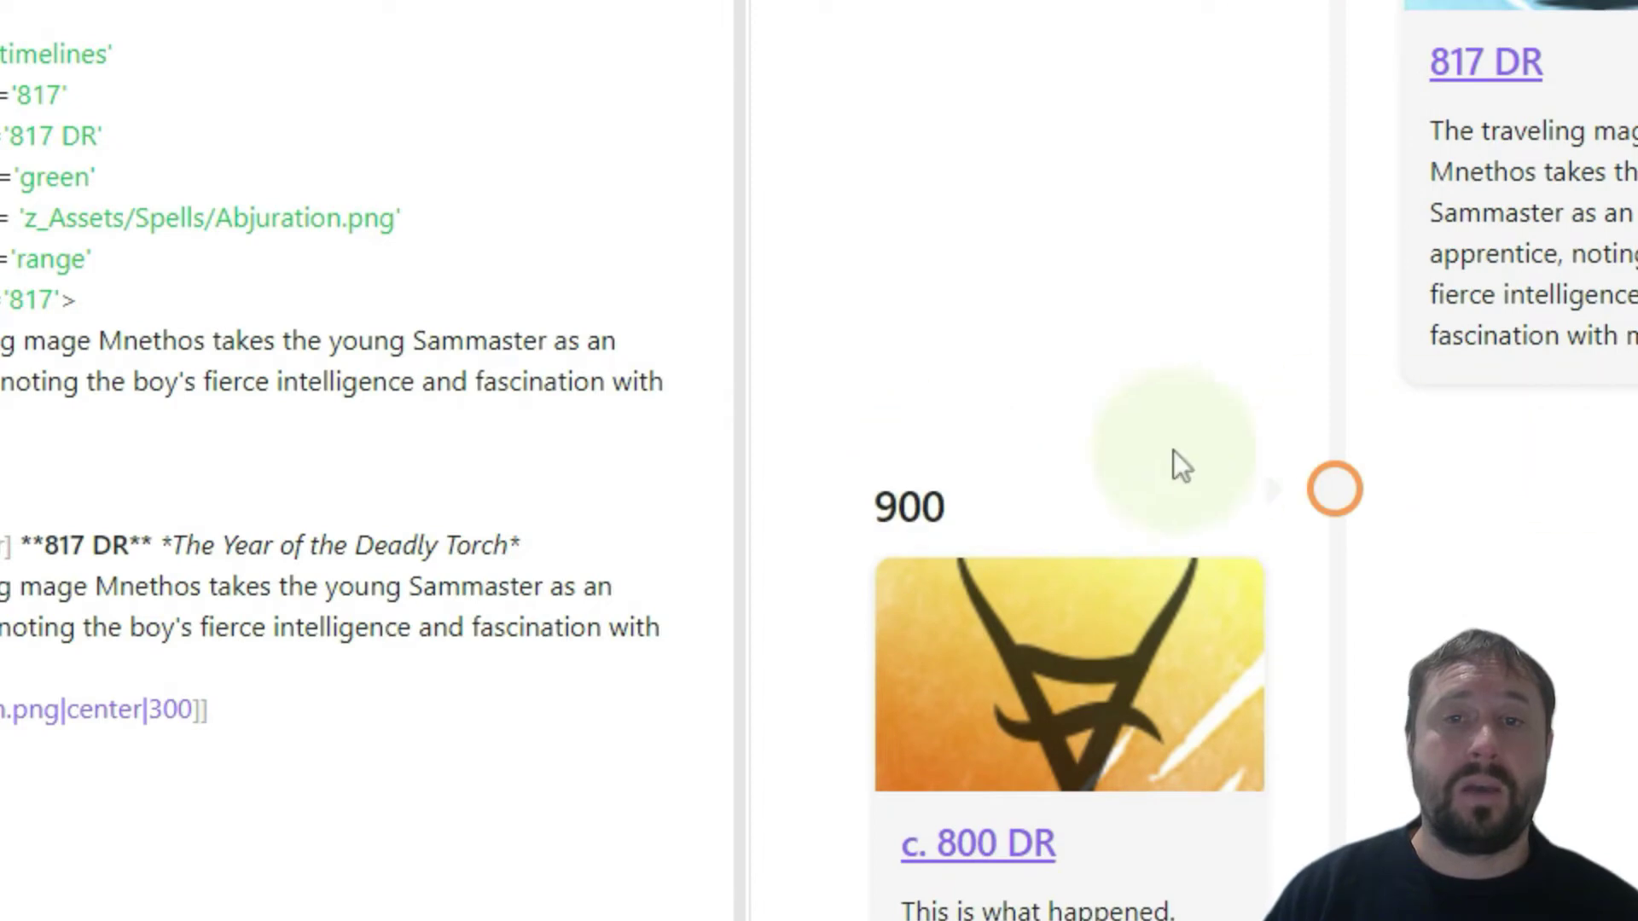
scroll(1032, 255, "up", 2)
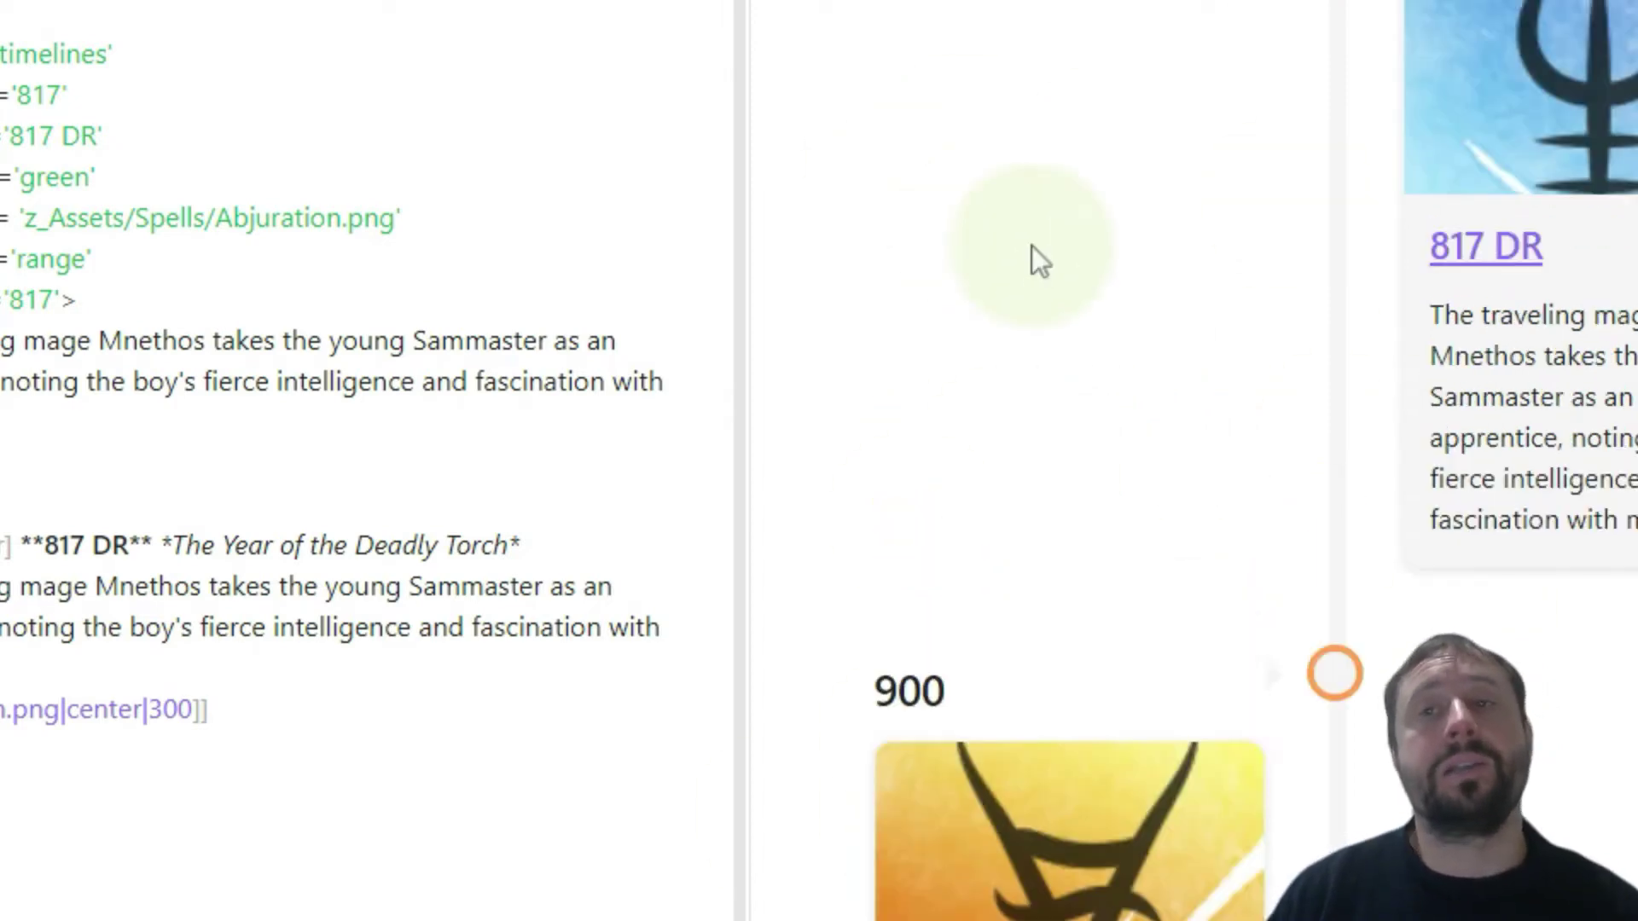
scroll(1036, 252, "down", 6)
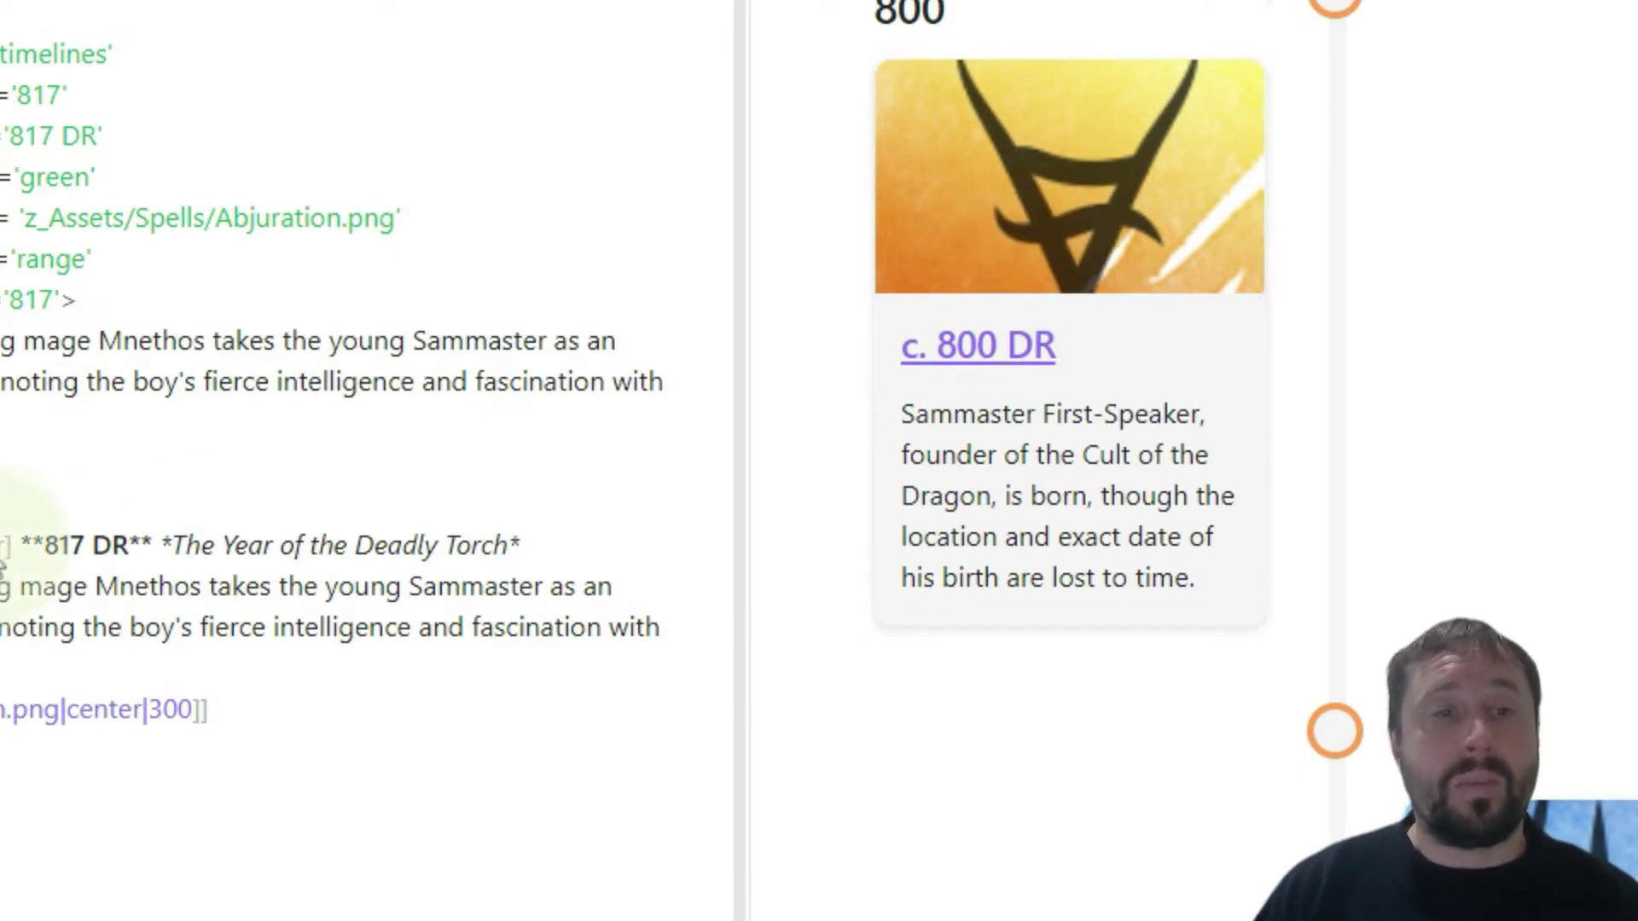
Step: Review the complete 817 DR entry, covering both its event markup and its timeline callout
left_click(232, 709)
left_click_drag(232, 709, 11, 62)
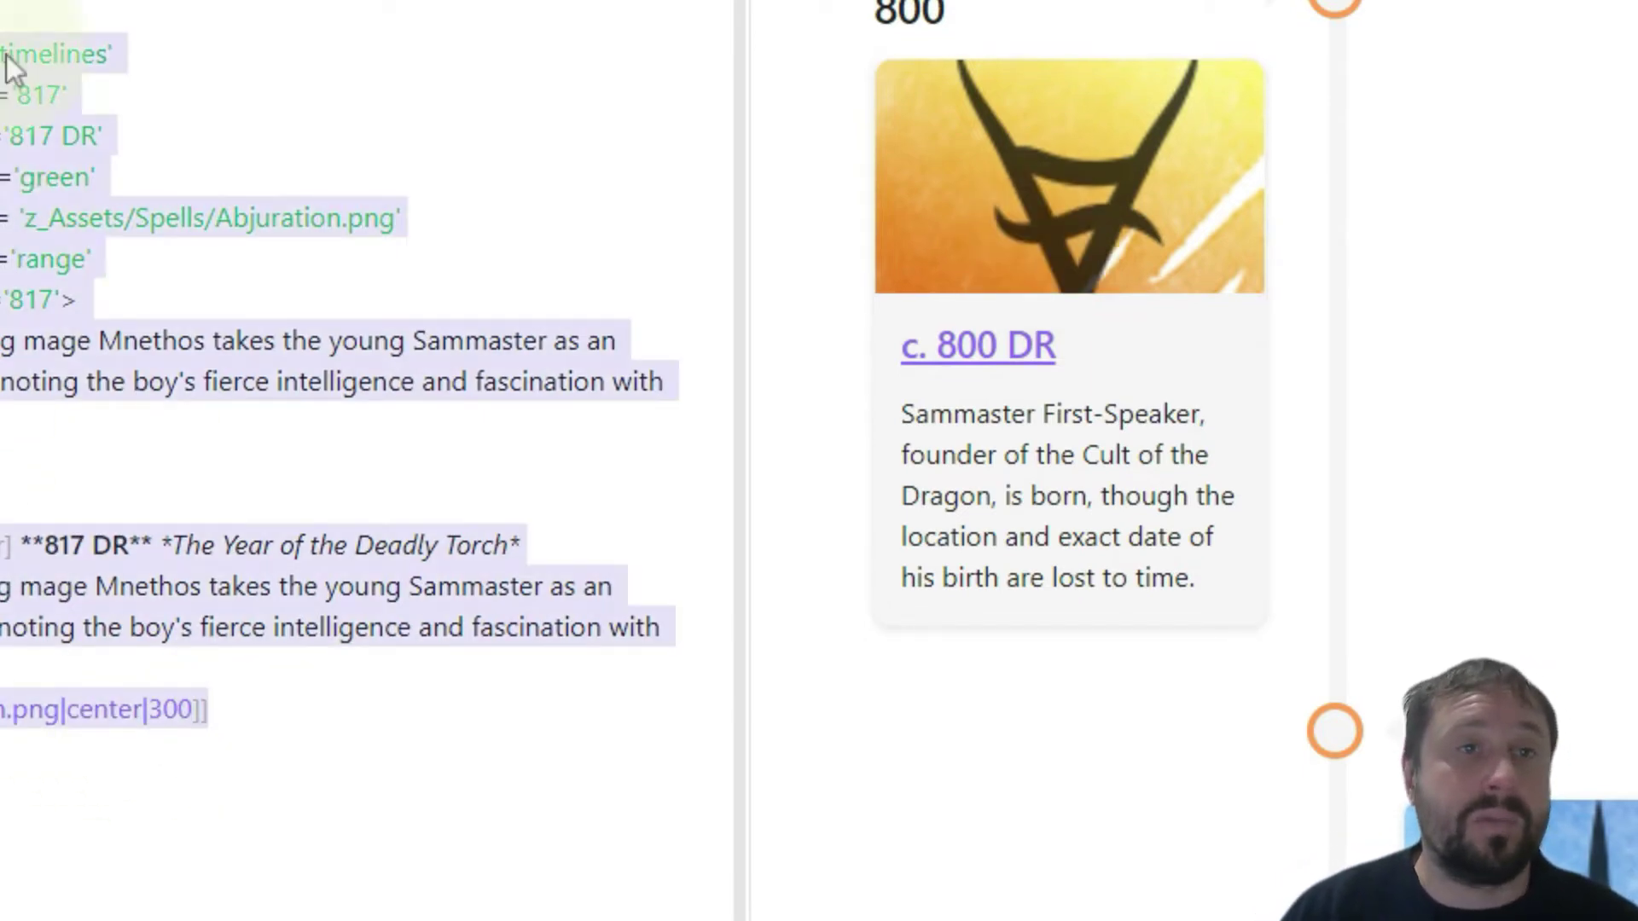
left_click(74, 94)
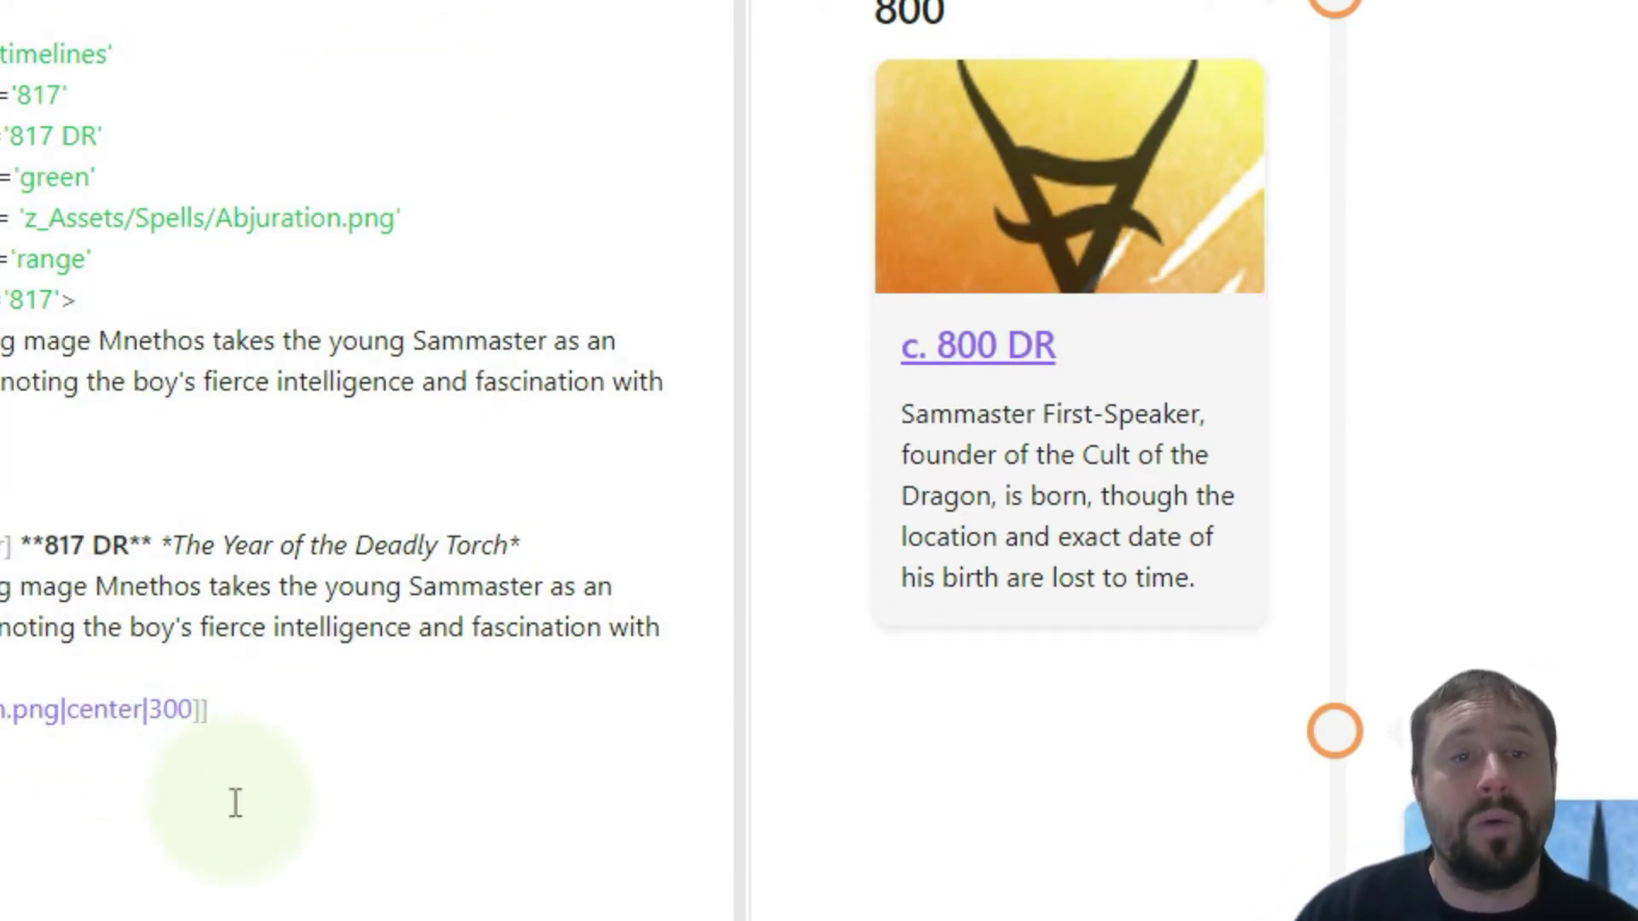
left_click_drag(219, 709, 9, 34)
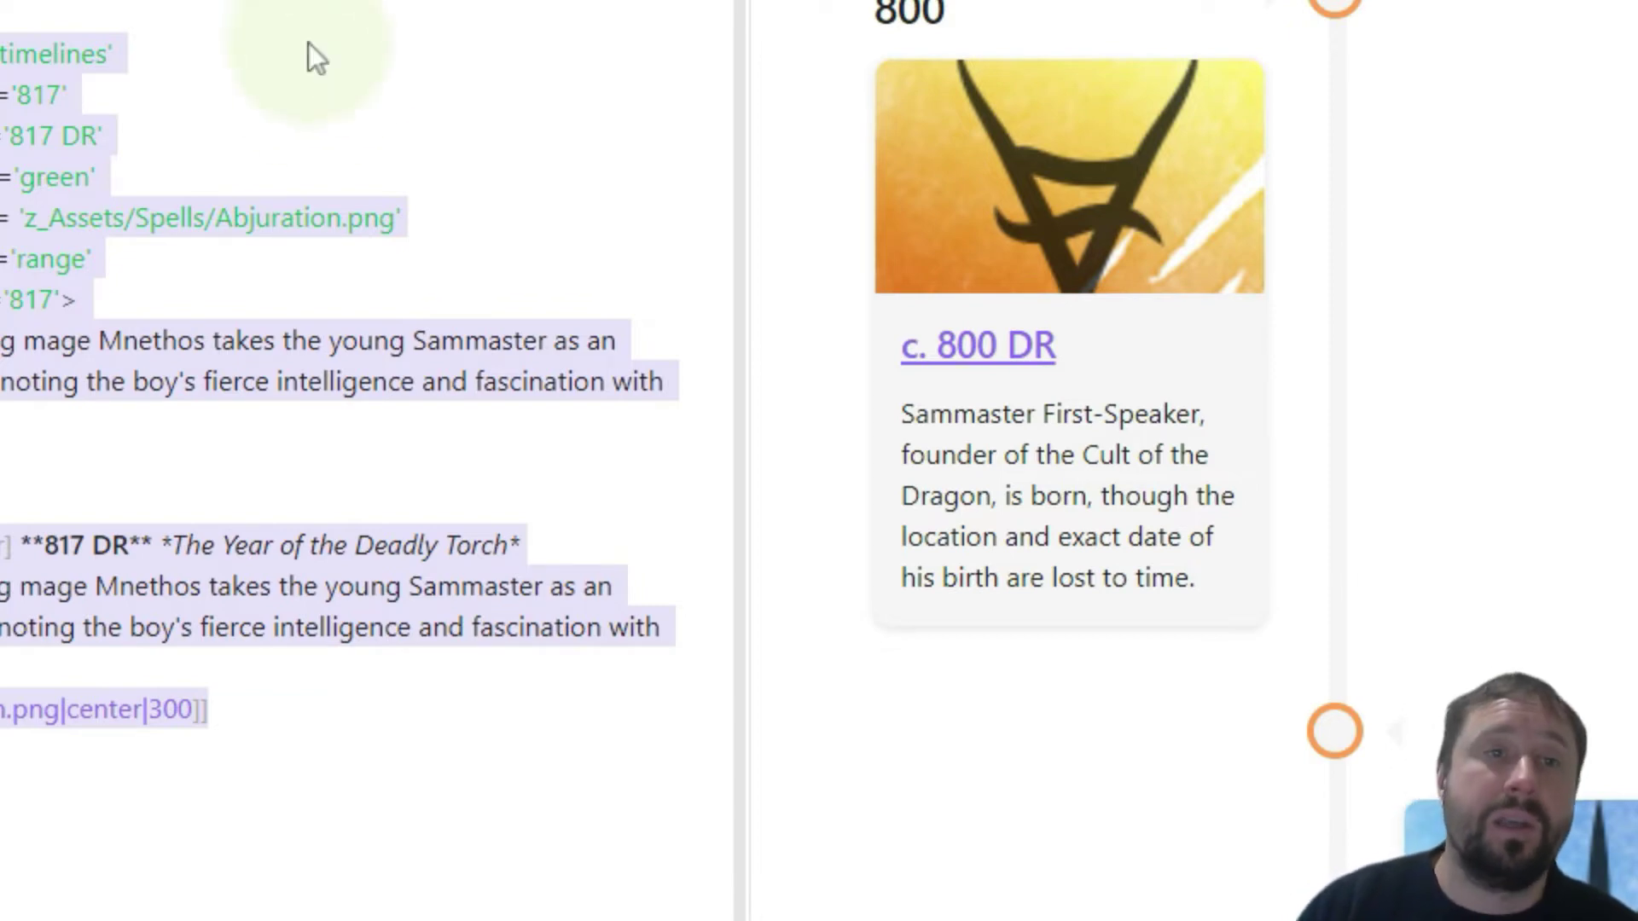
left_click(314, 101)
Step: Examine only the 817 DR event markup block, with attention to its start and end dates
left_click_drag(13, 465, 8, 26)
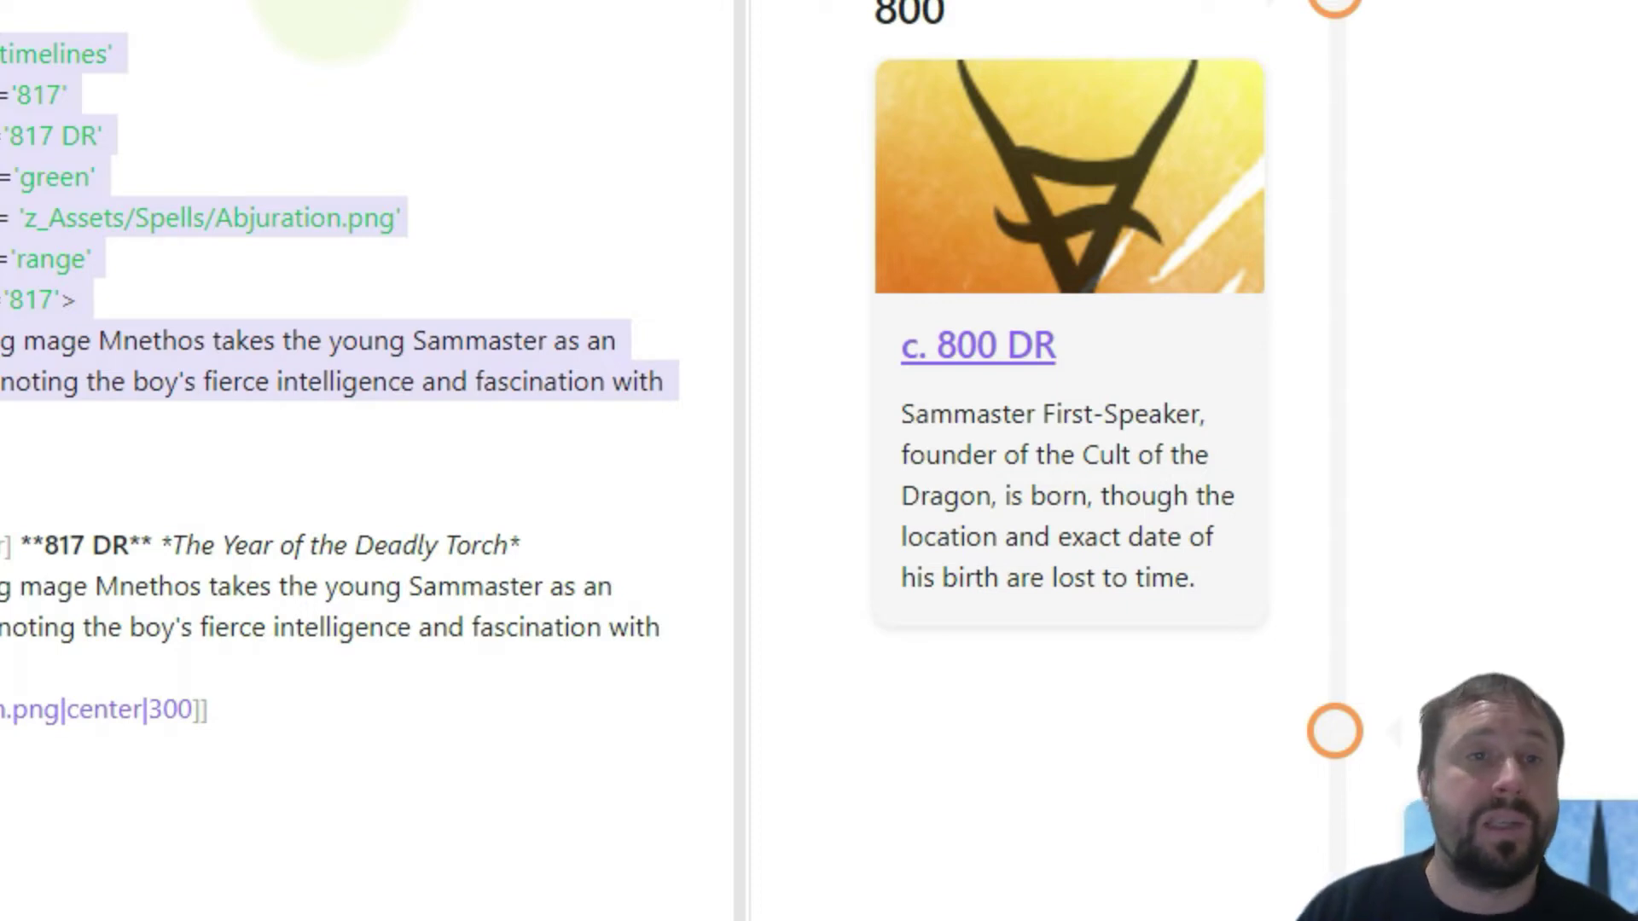
left_click(234, 286)
left_click_drag(8, 439, 9, 34)
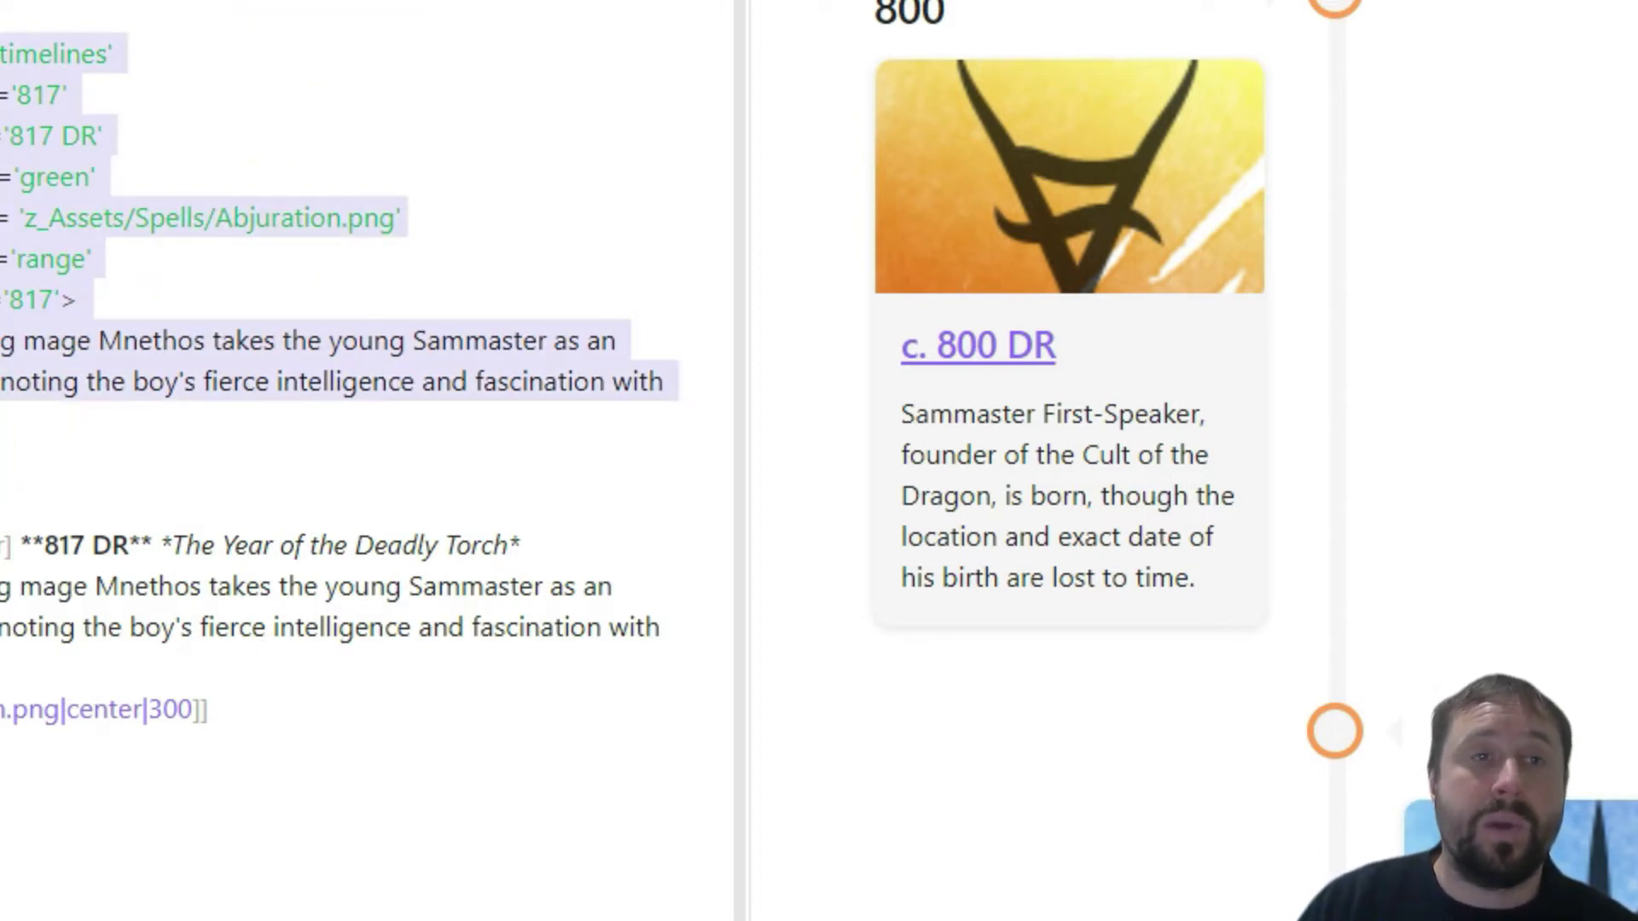
left_click(21, 447)
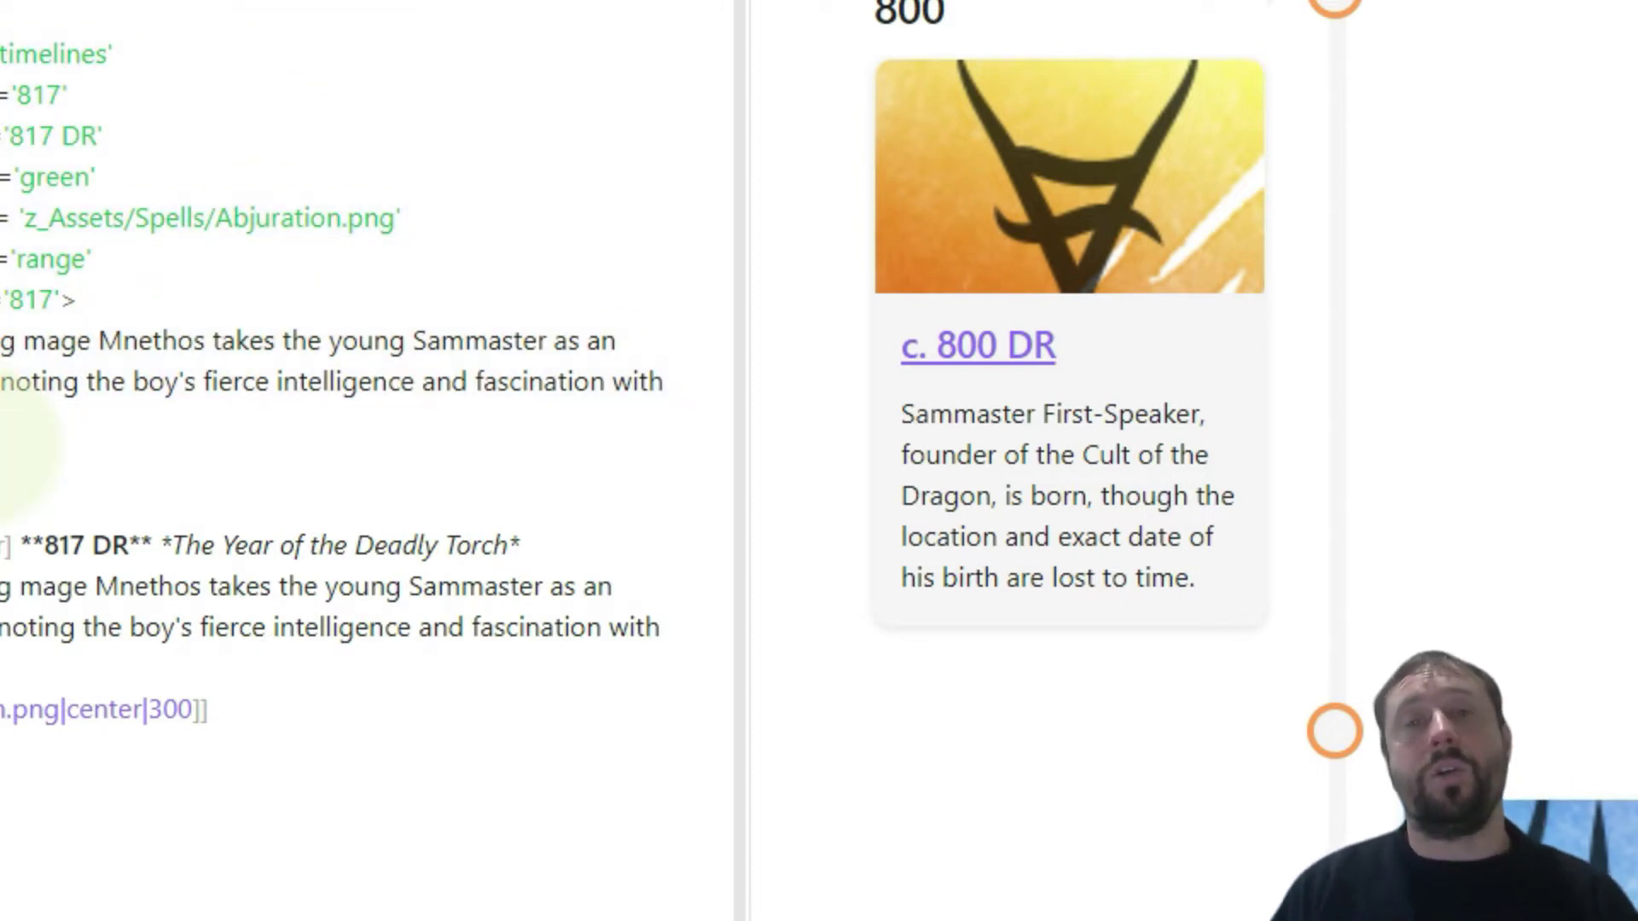
double_click(39, 95)
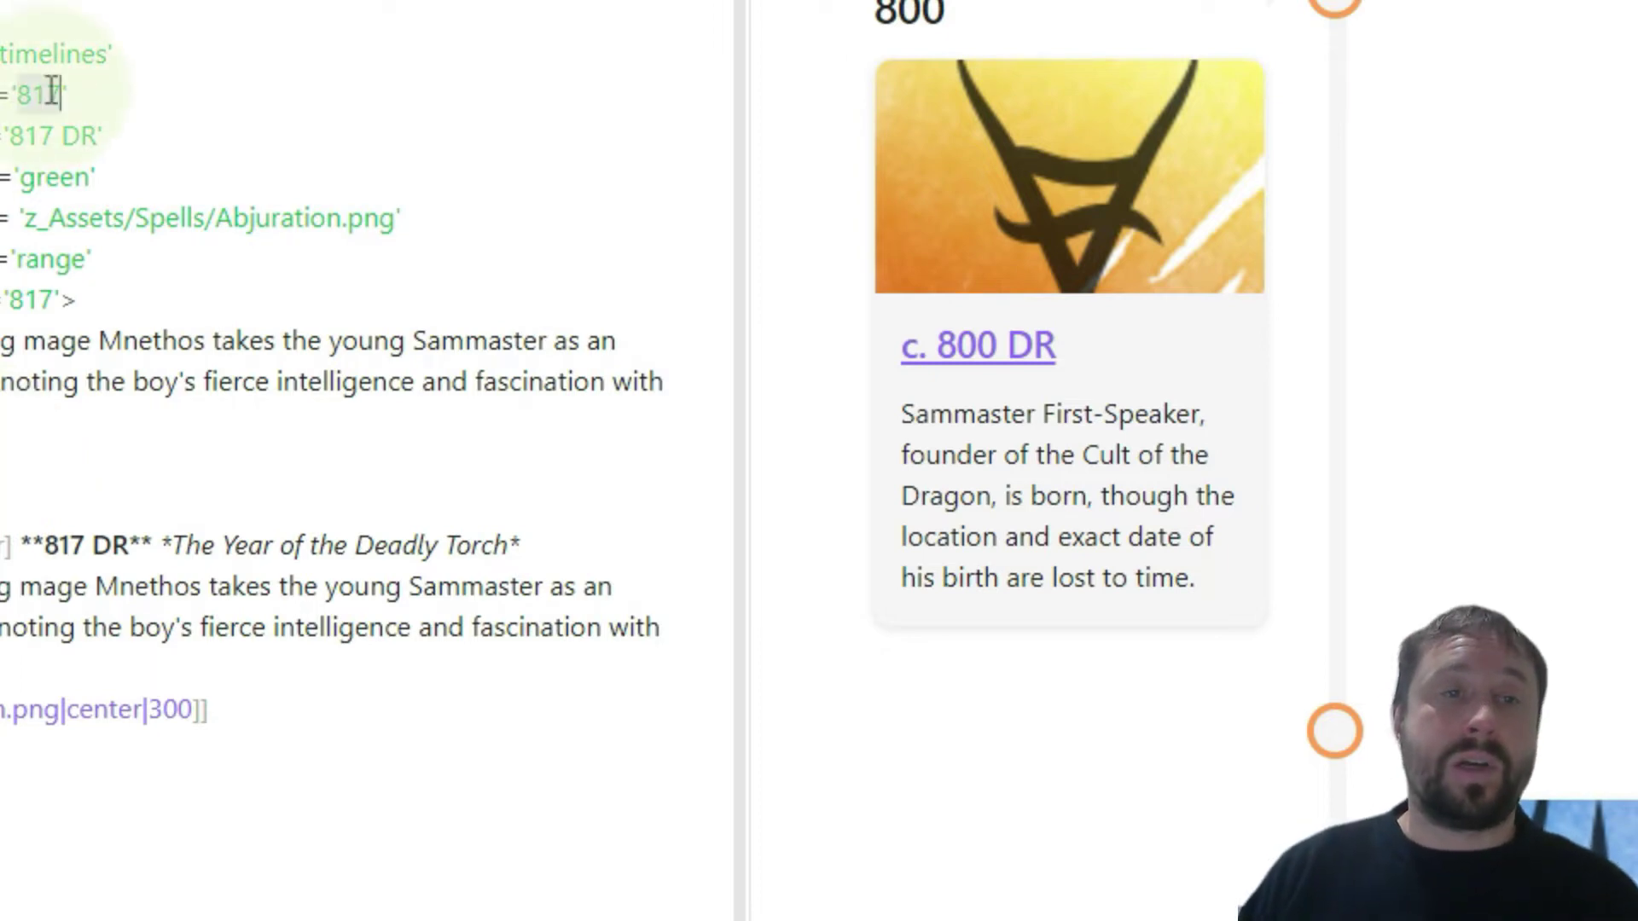
double_click(37, 299)
left_click_drag(5, 435, 4, 38)
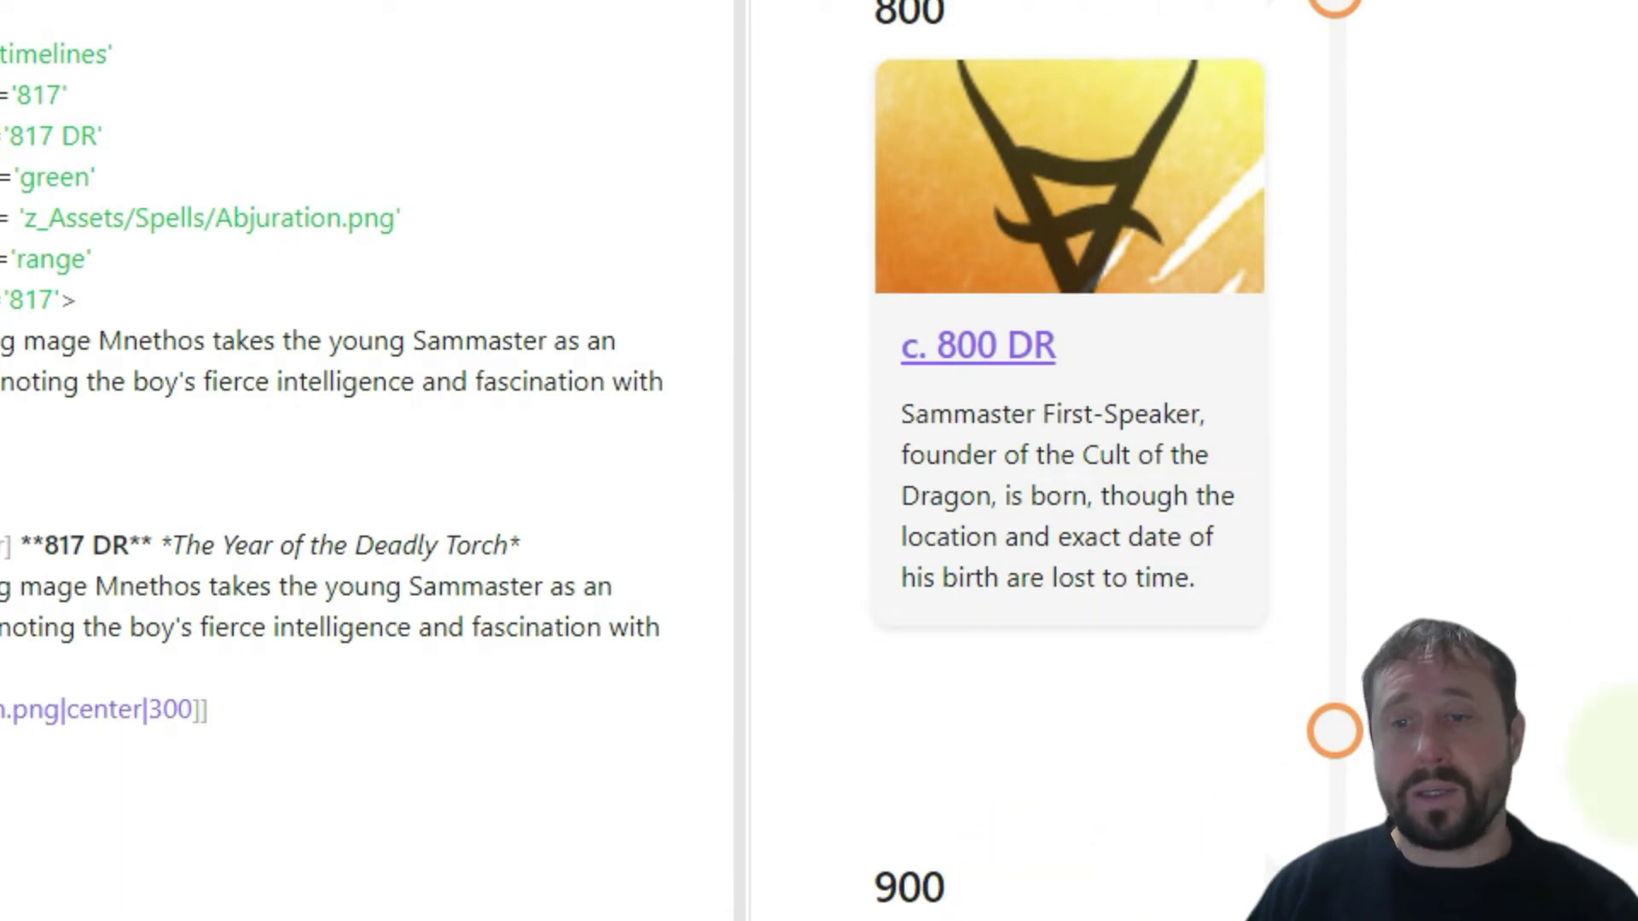
Step: Look over the vertical timeline's cards once more, and open the horizontal timeline note in its rendered view
scroll(1624, 567, "down", 4)
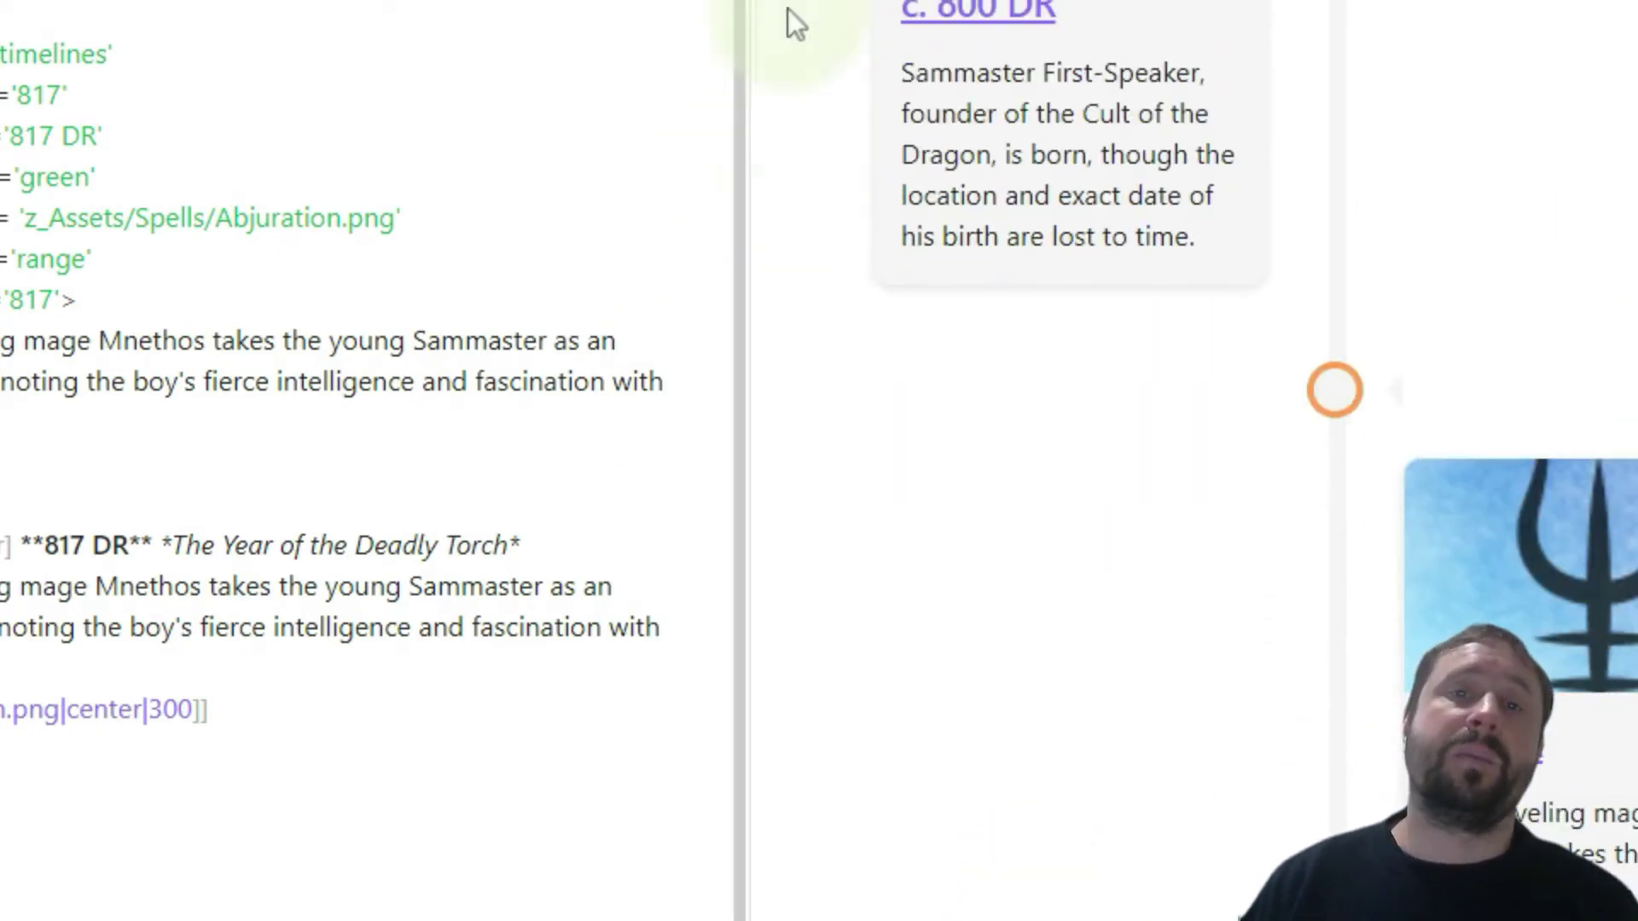
scroll(1228, 563, "up", 2)
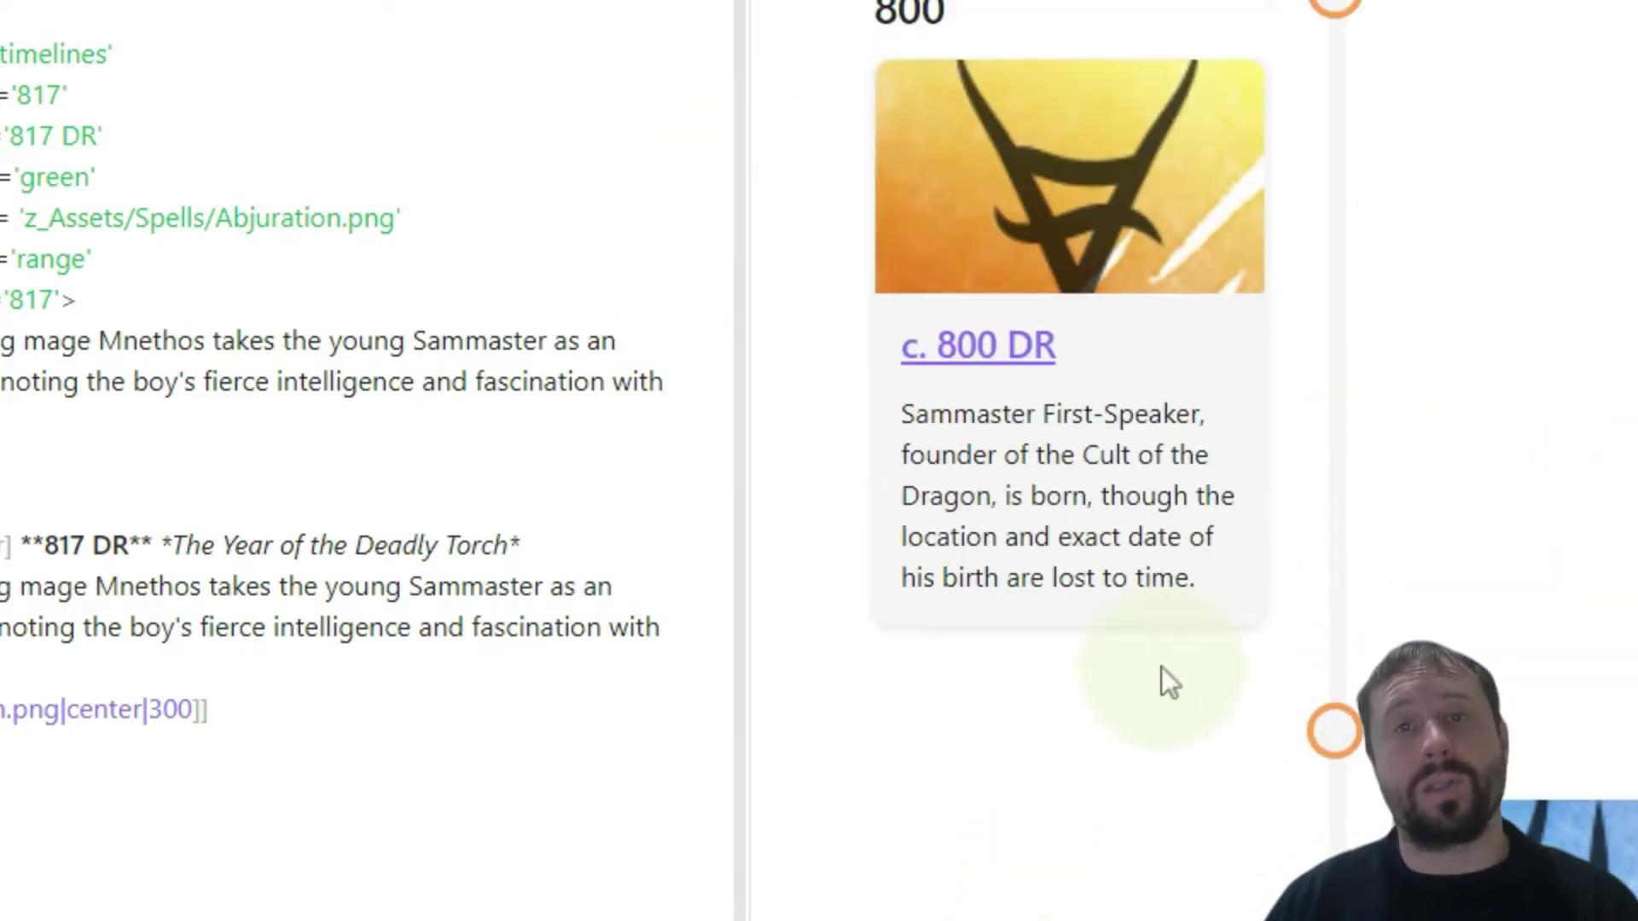
left_click(84, 92)
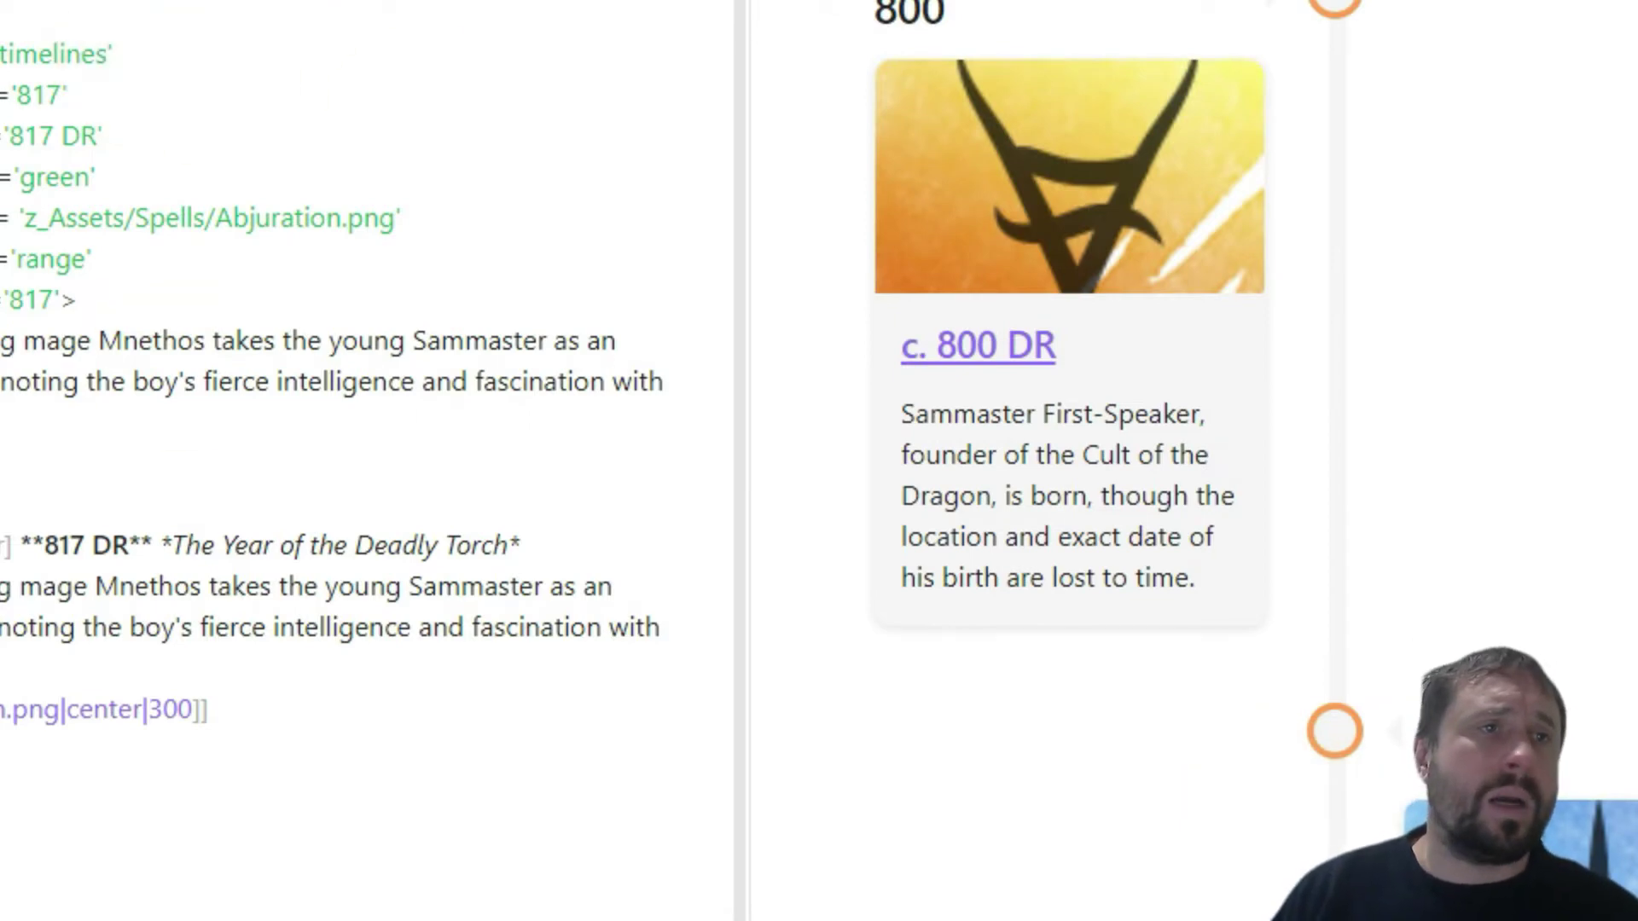
key("ctrl+Tab")
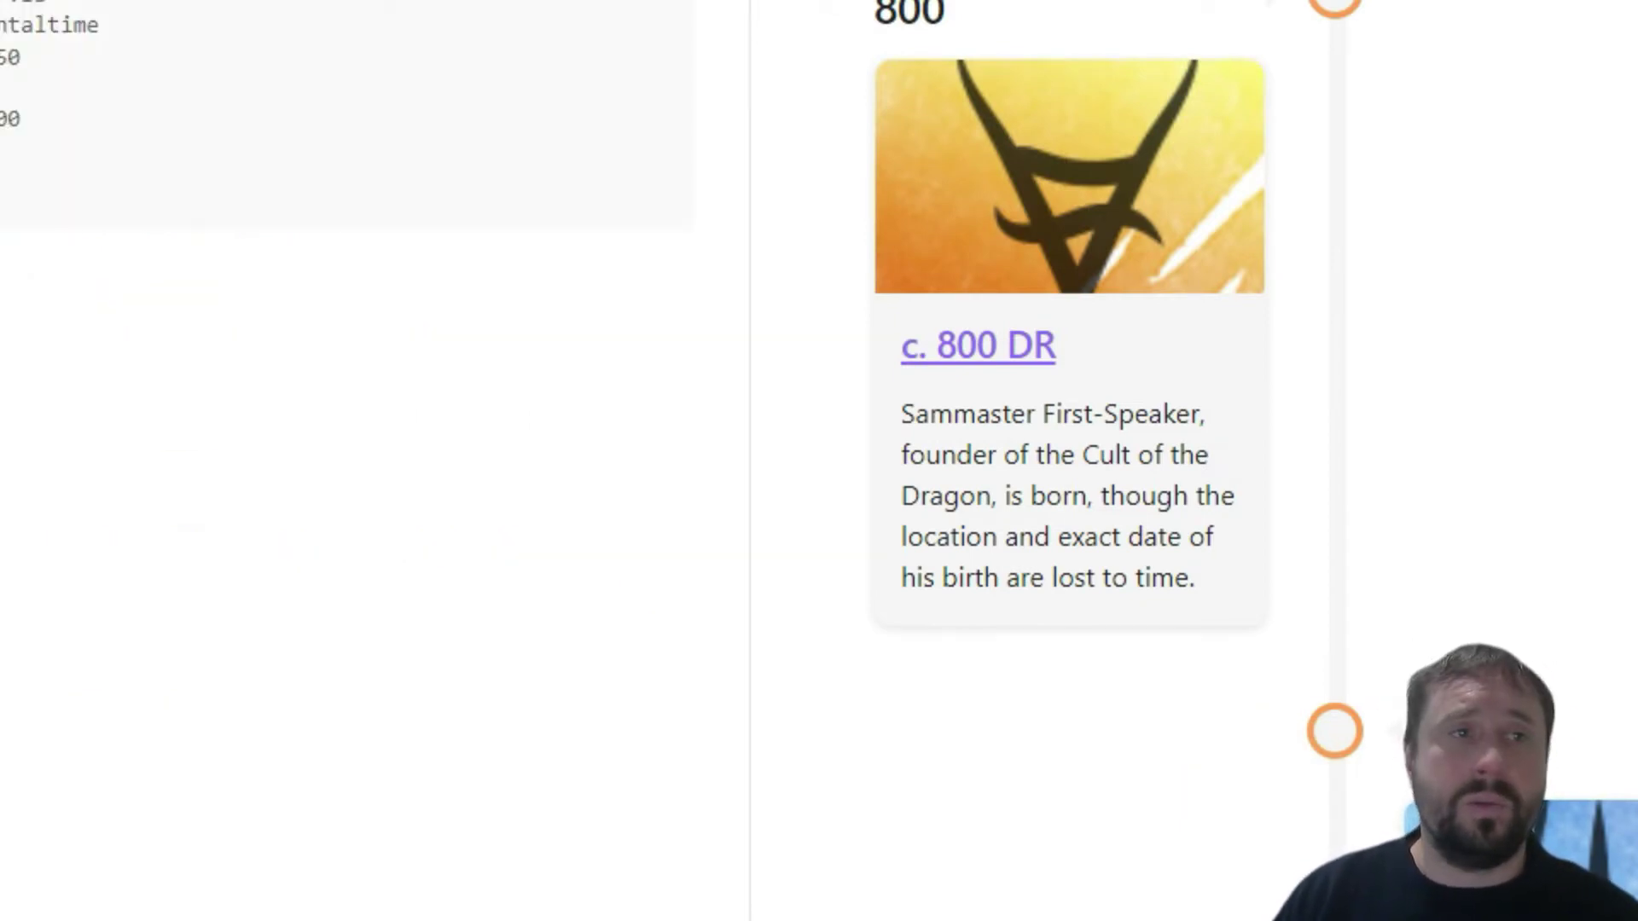
left_click(501, 2)
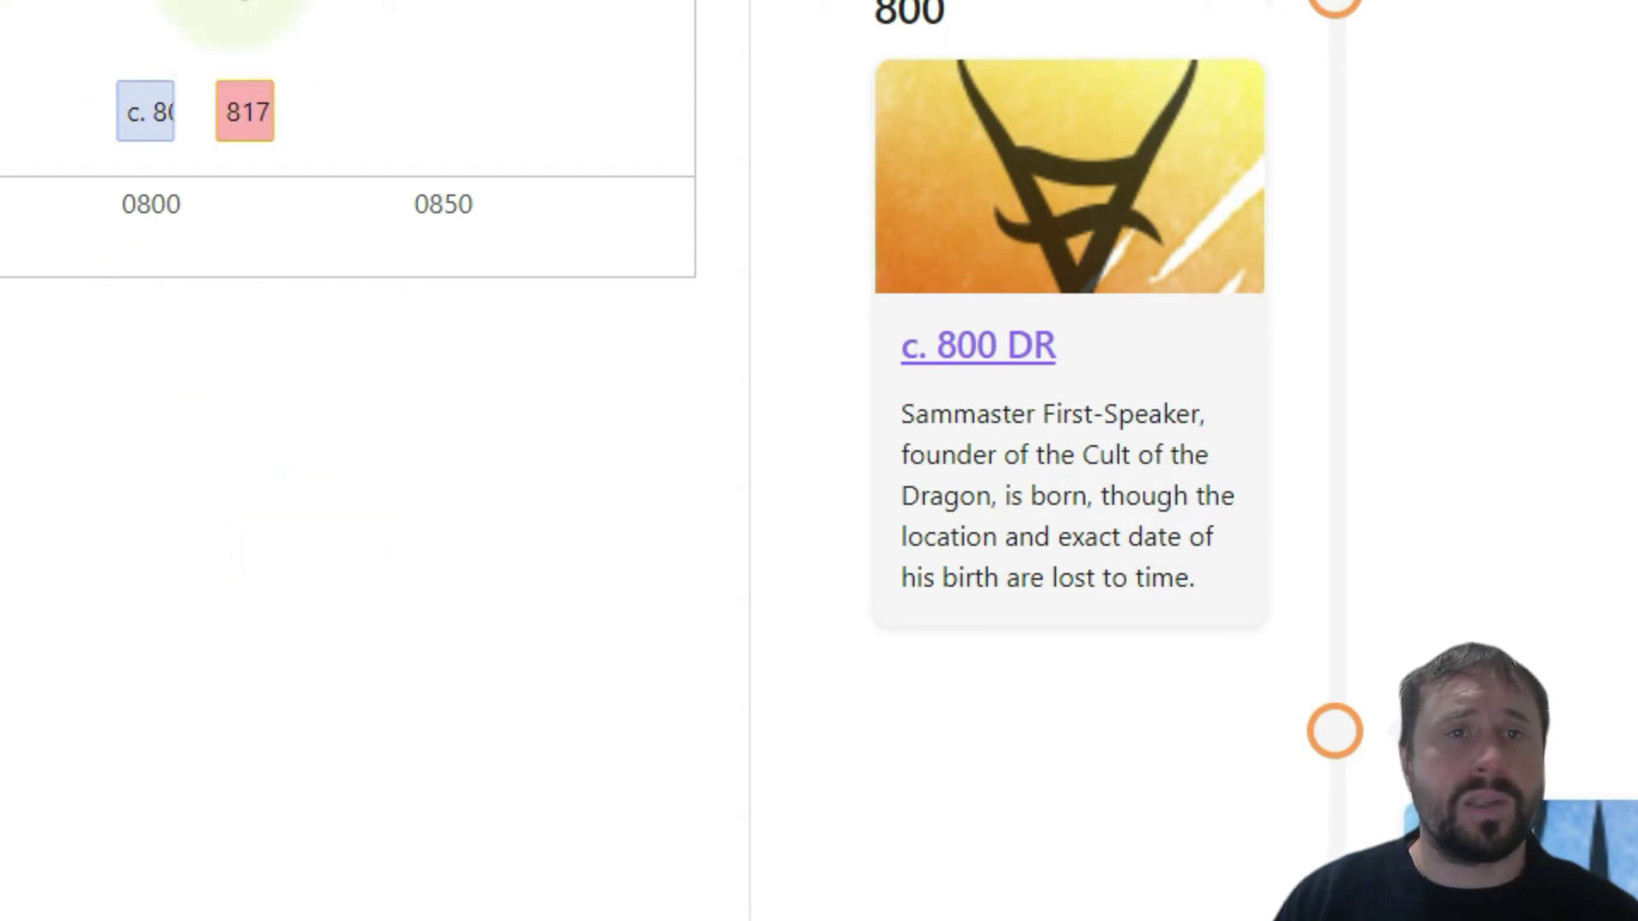
Step: Zoom in on the horizontal timeline around the c. 800 DR and 817 DR events
scroll(197, 172, "up", 2)
scroll(147, 168, "up", 3)
scroll(157, 152, "down", 4)
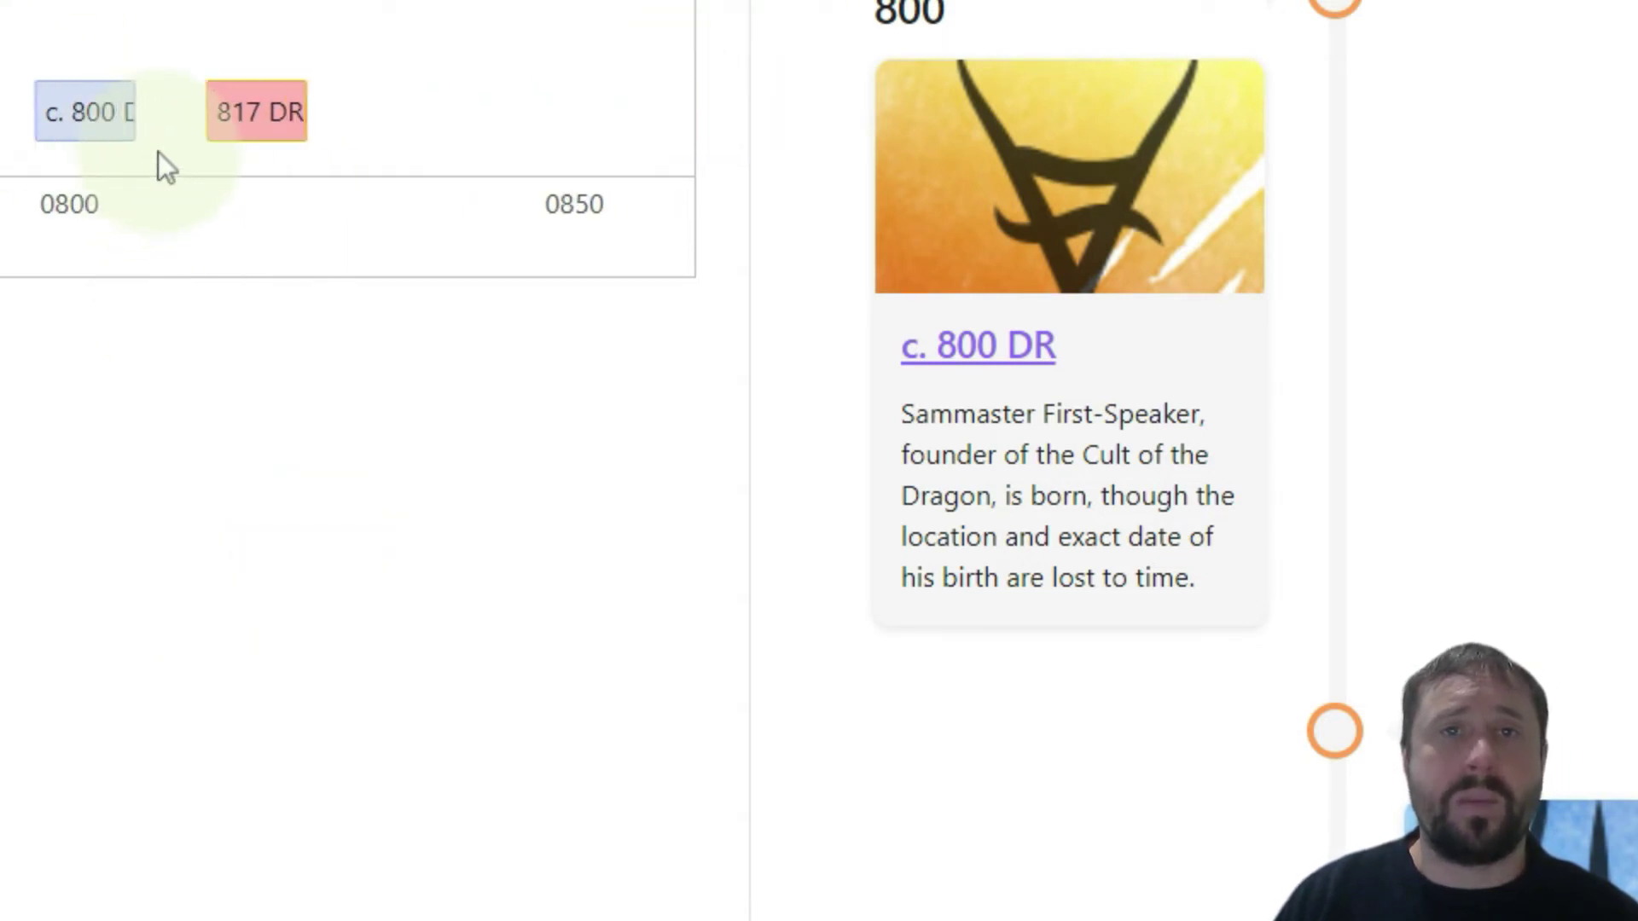
scroll(157, 152, "up", 4)
scroll(157, 152, "down", 3)
Step: Select the c. 800 DR and 817 DR events on the horizontal timeline to inspect their highlighting
left_click_drag(34, 38, 173, 130)
left_click(175, 133)
left_click_drag(539, 7, 261, 42)
left_click(259, 88)
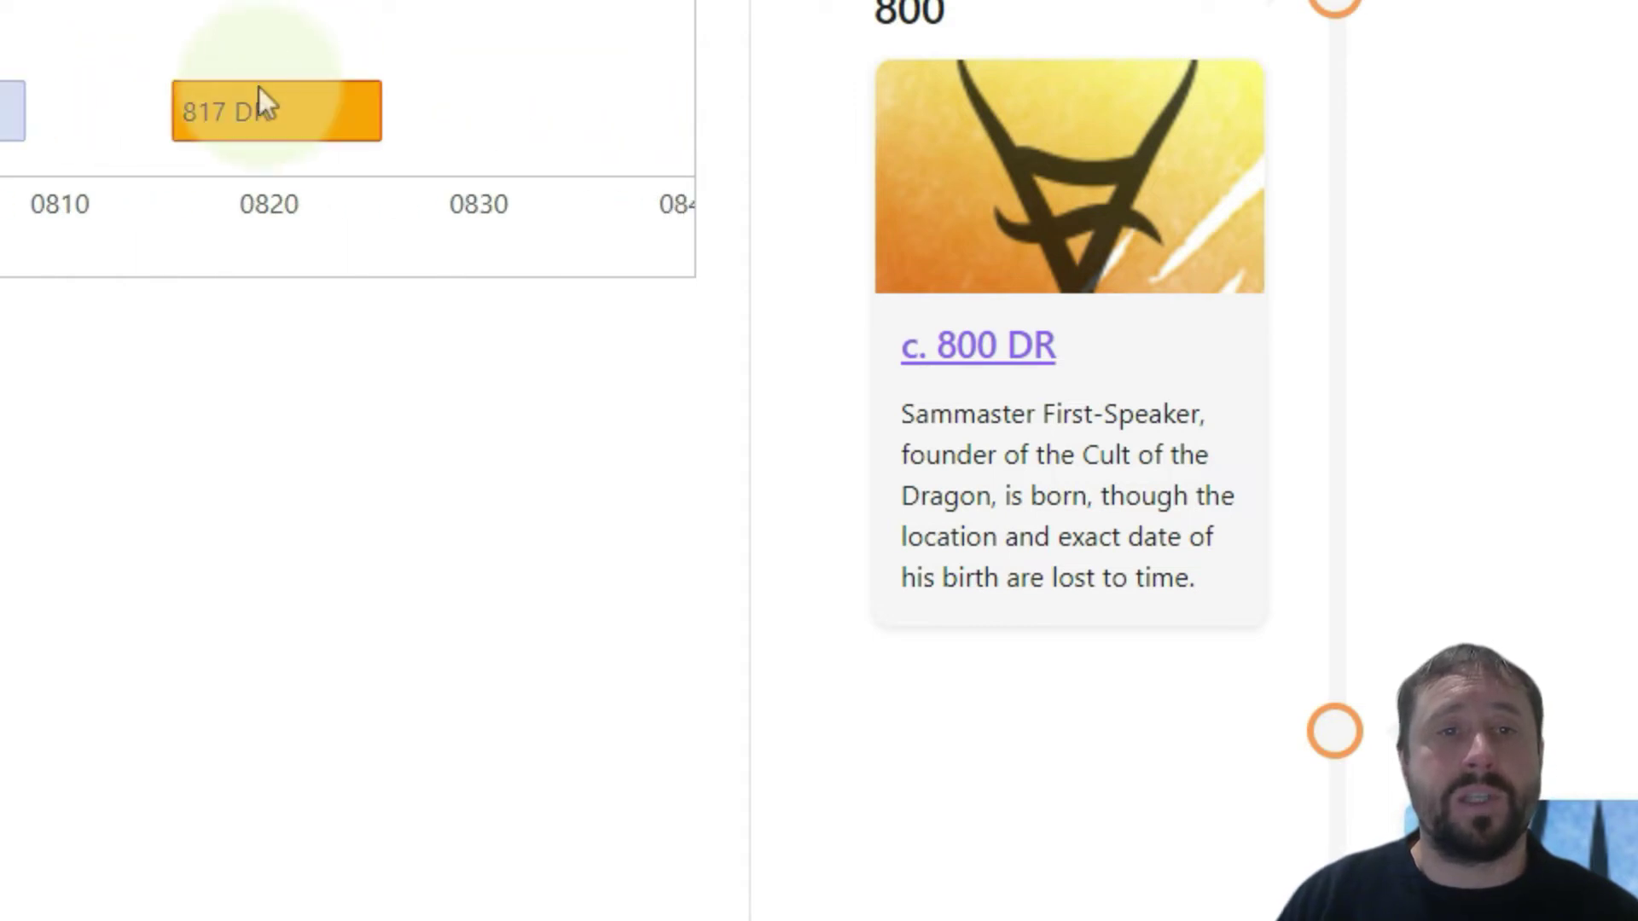
left_click_drag(110, 8, 368, 12)
left_click(167, 128)
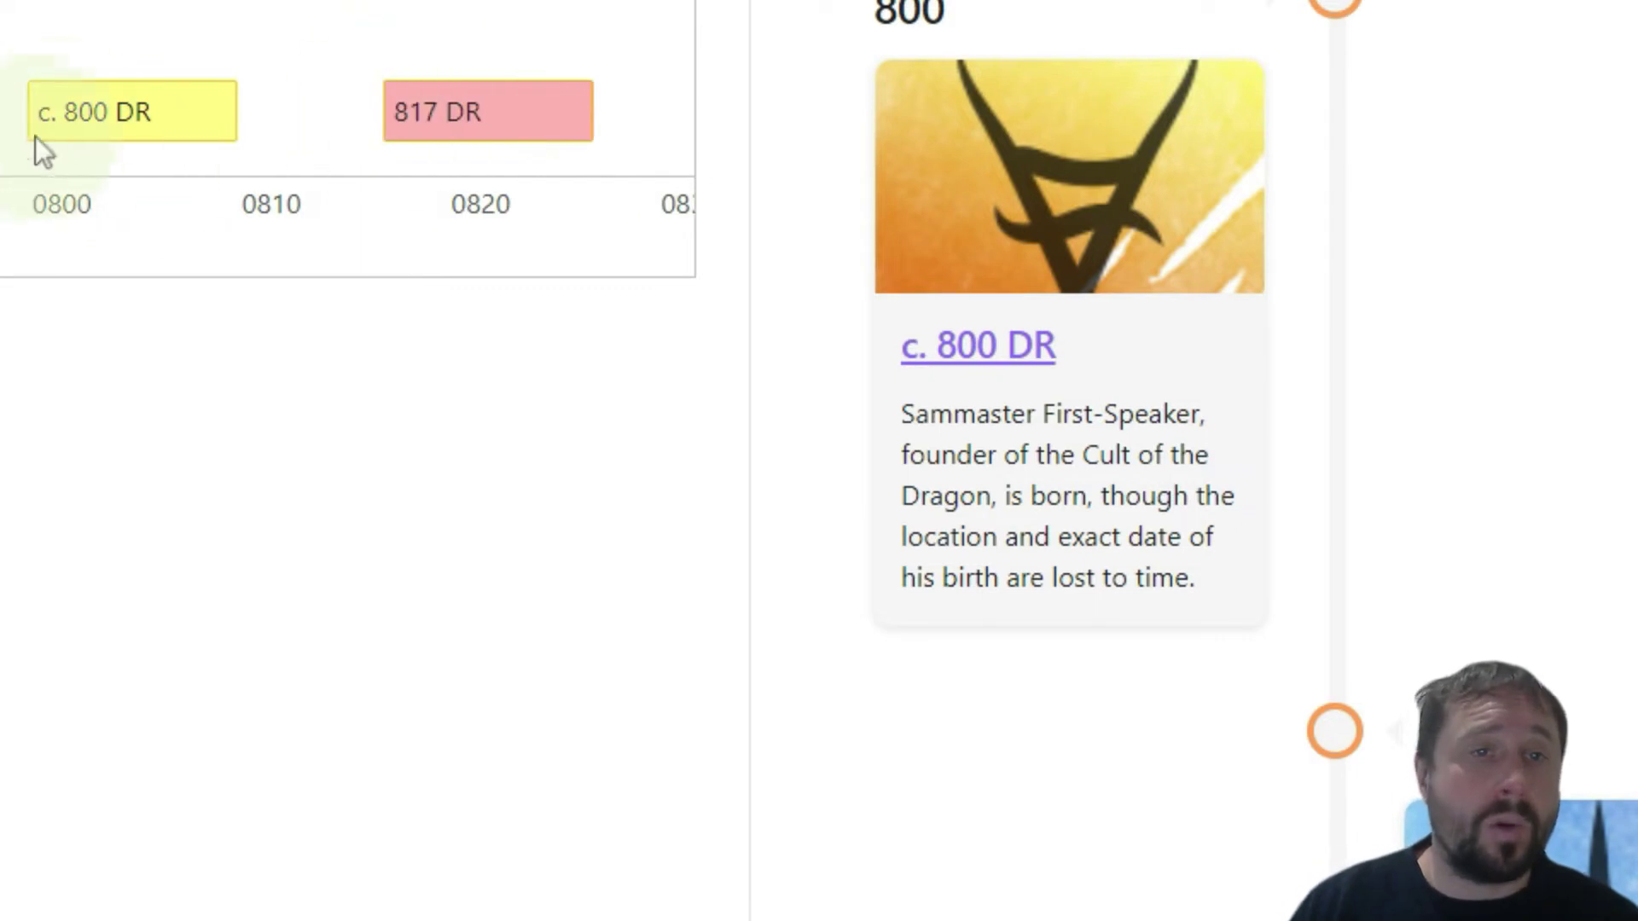
left_click(421, 60)
left_click(448, 120)
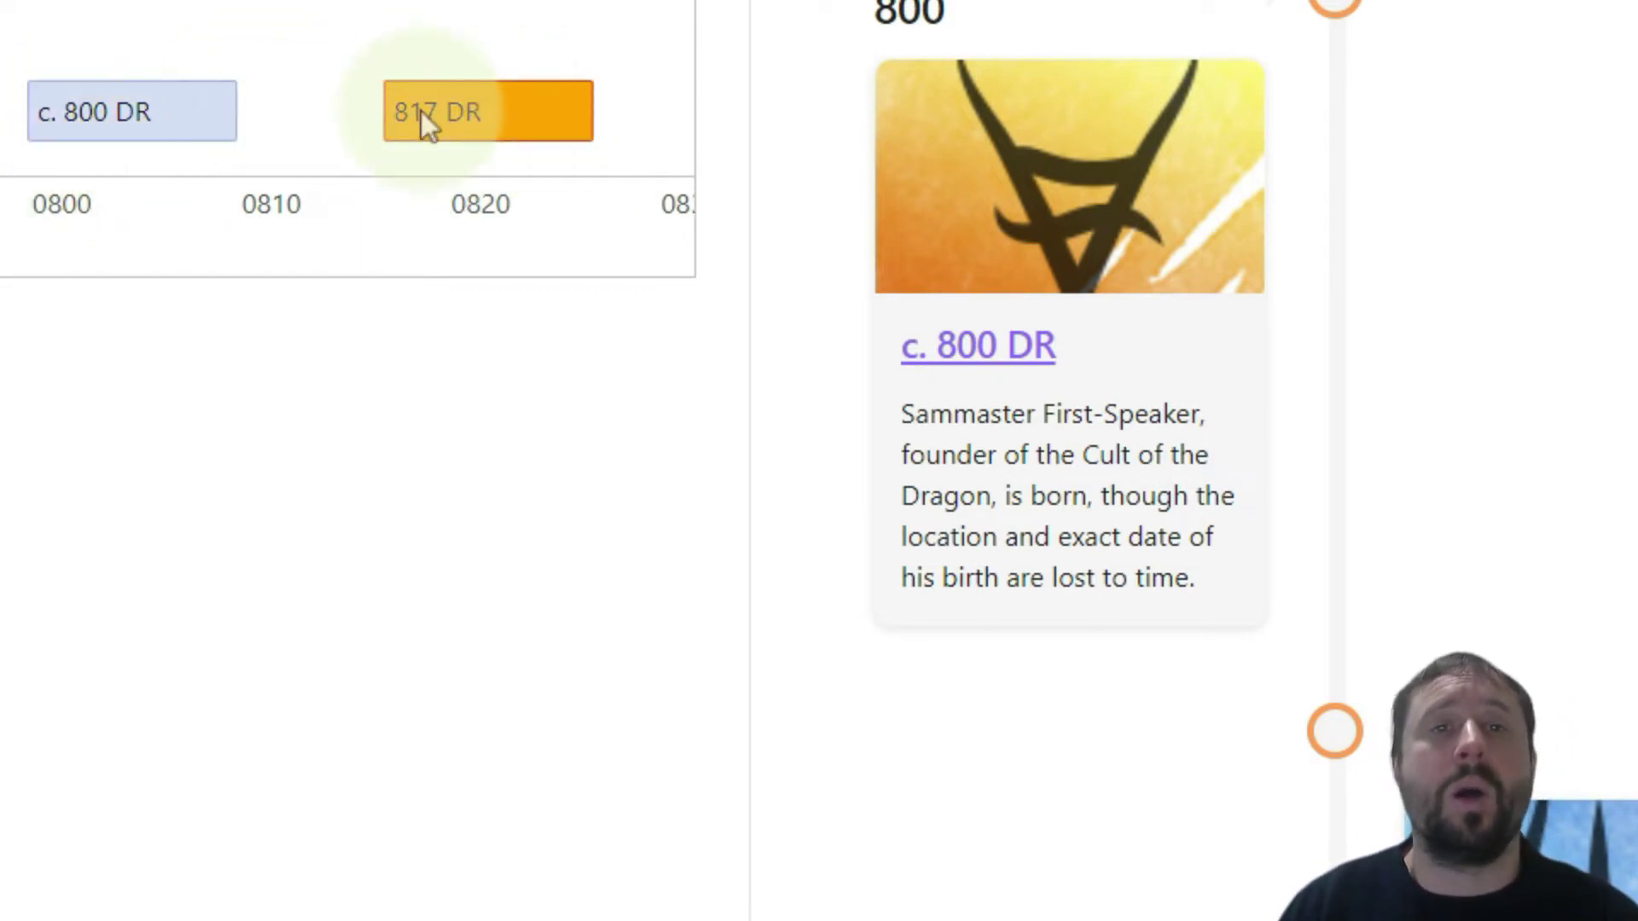
Step: Open the 817 DR event note beside the timeline, and show both its markup source and the timeline note's source
left_click(37, 122)
left_click(282, 423)
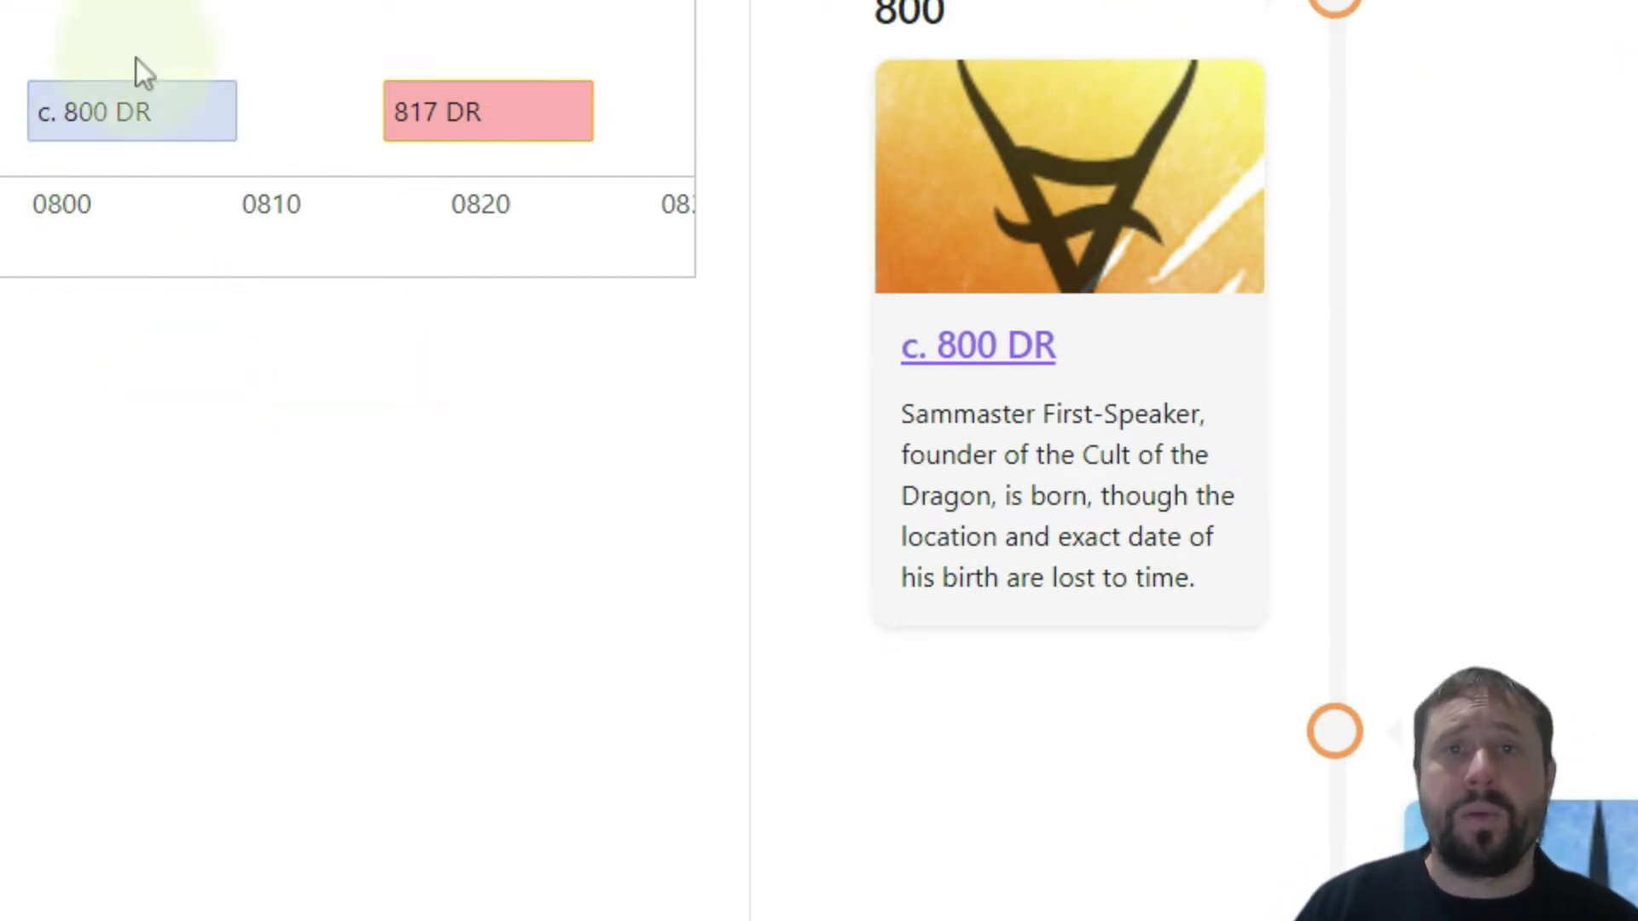
left_click(4, 4)
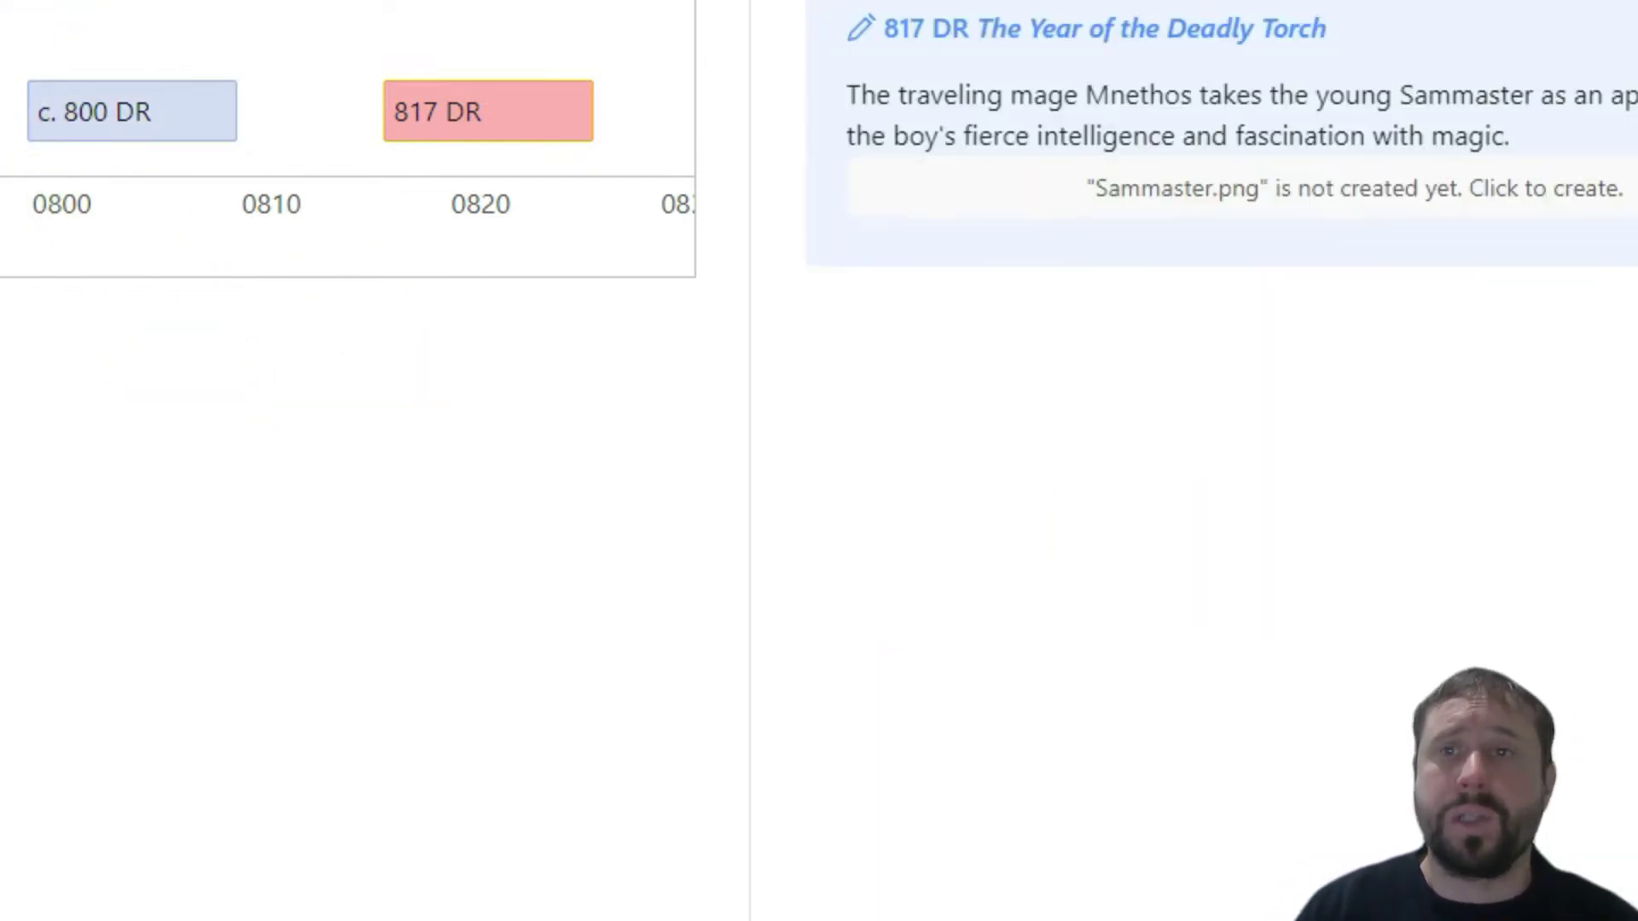
key("ctrl+e")
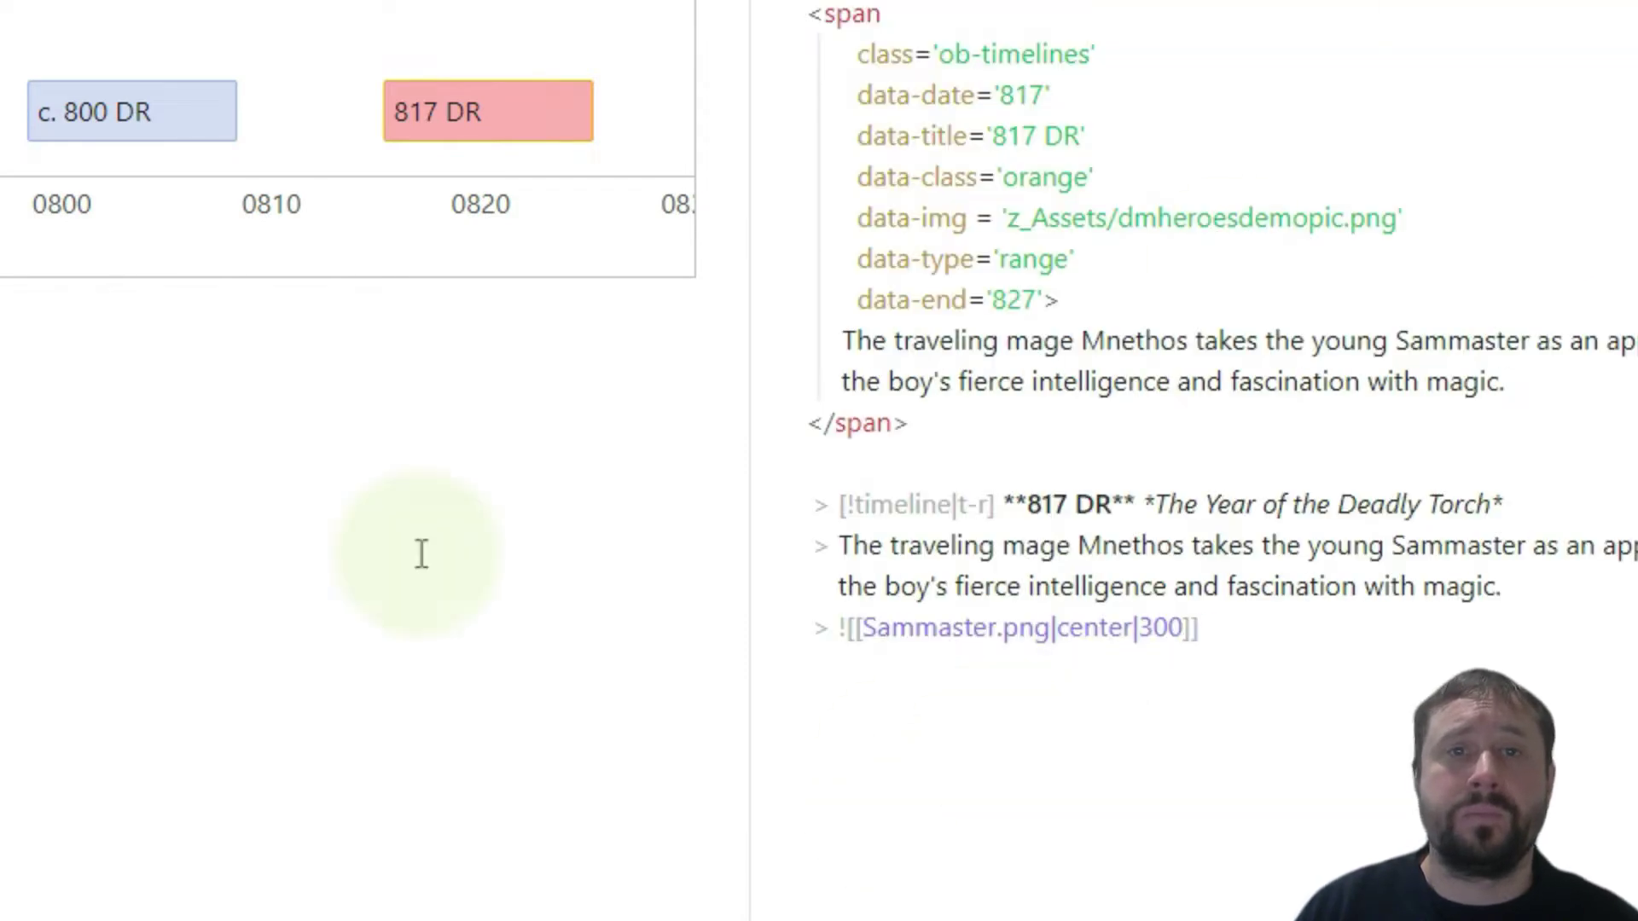
key("ctrl+e")
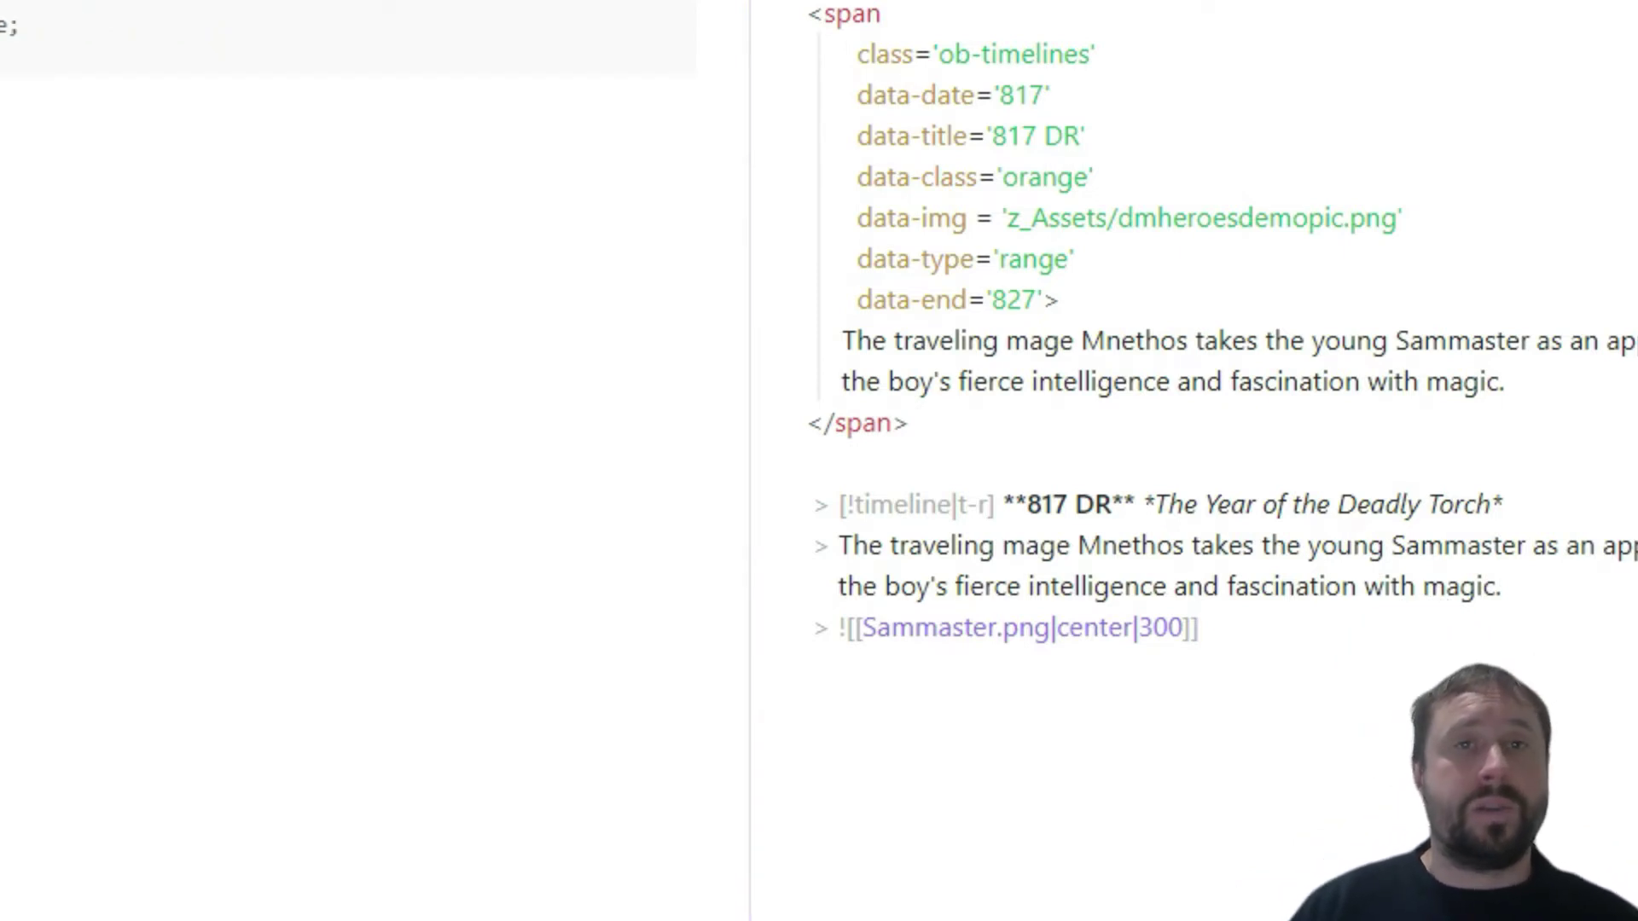
Step: Paste the horizontal timeline code block above the vertical one in the same note, and render both timelines
left_click_drag(2, 57, 0, 4)
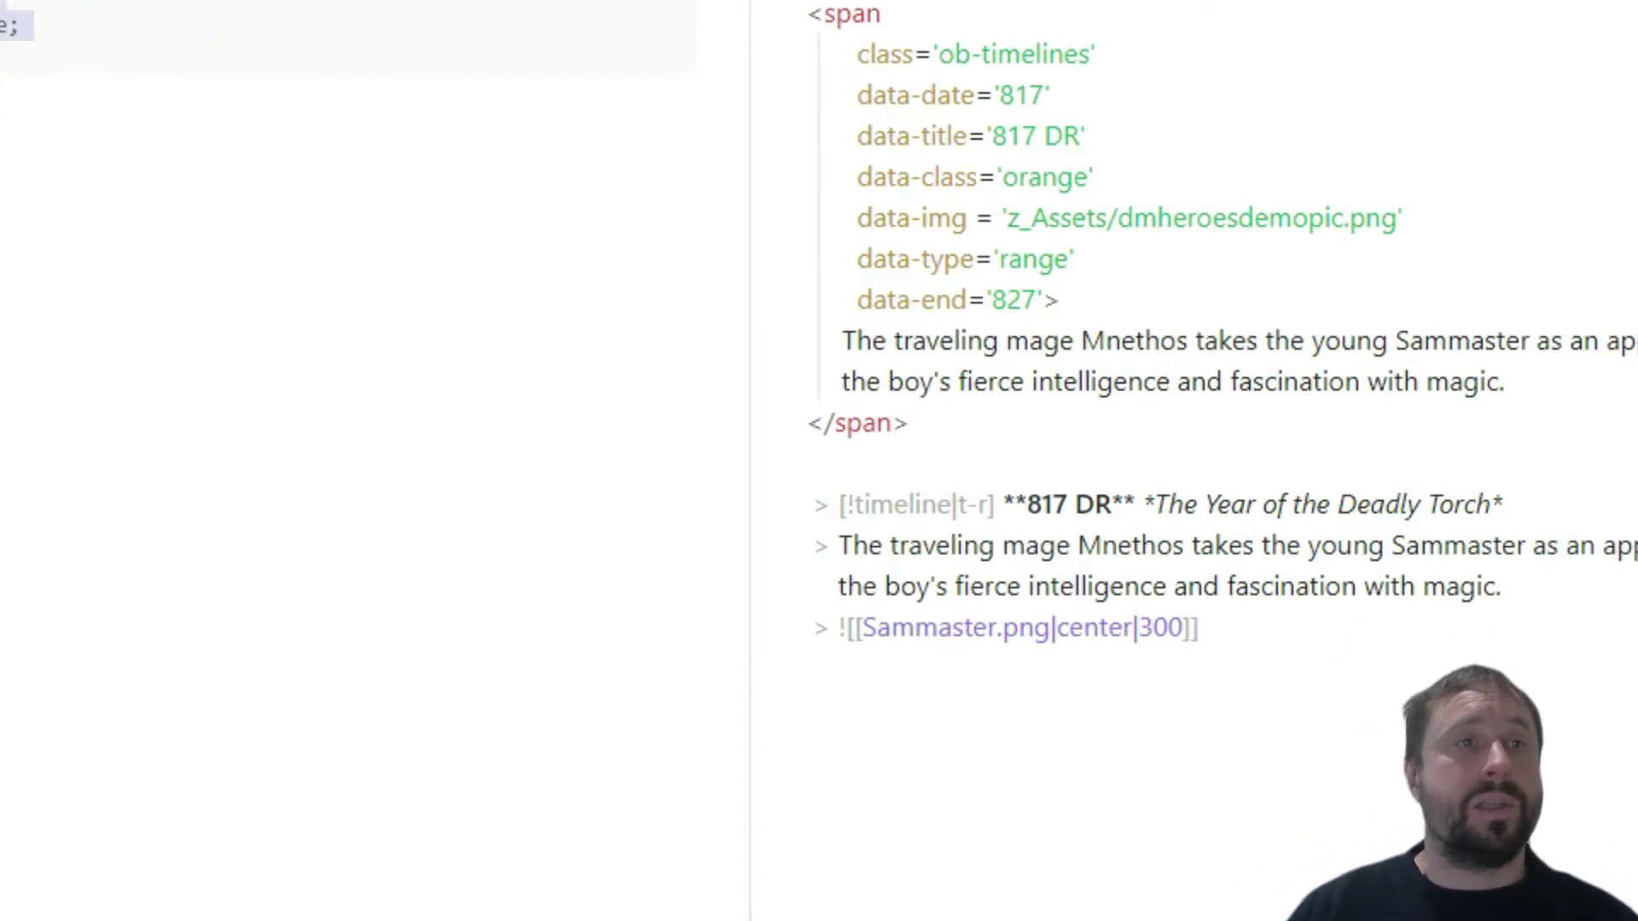
key("ctrl+v")
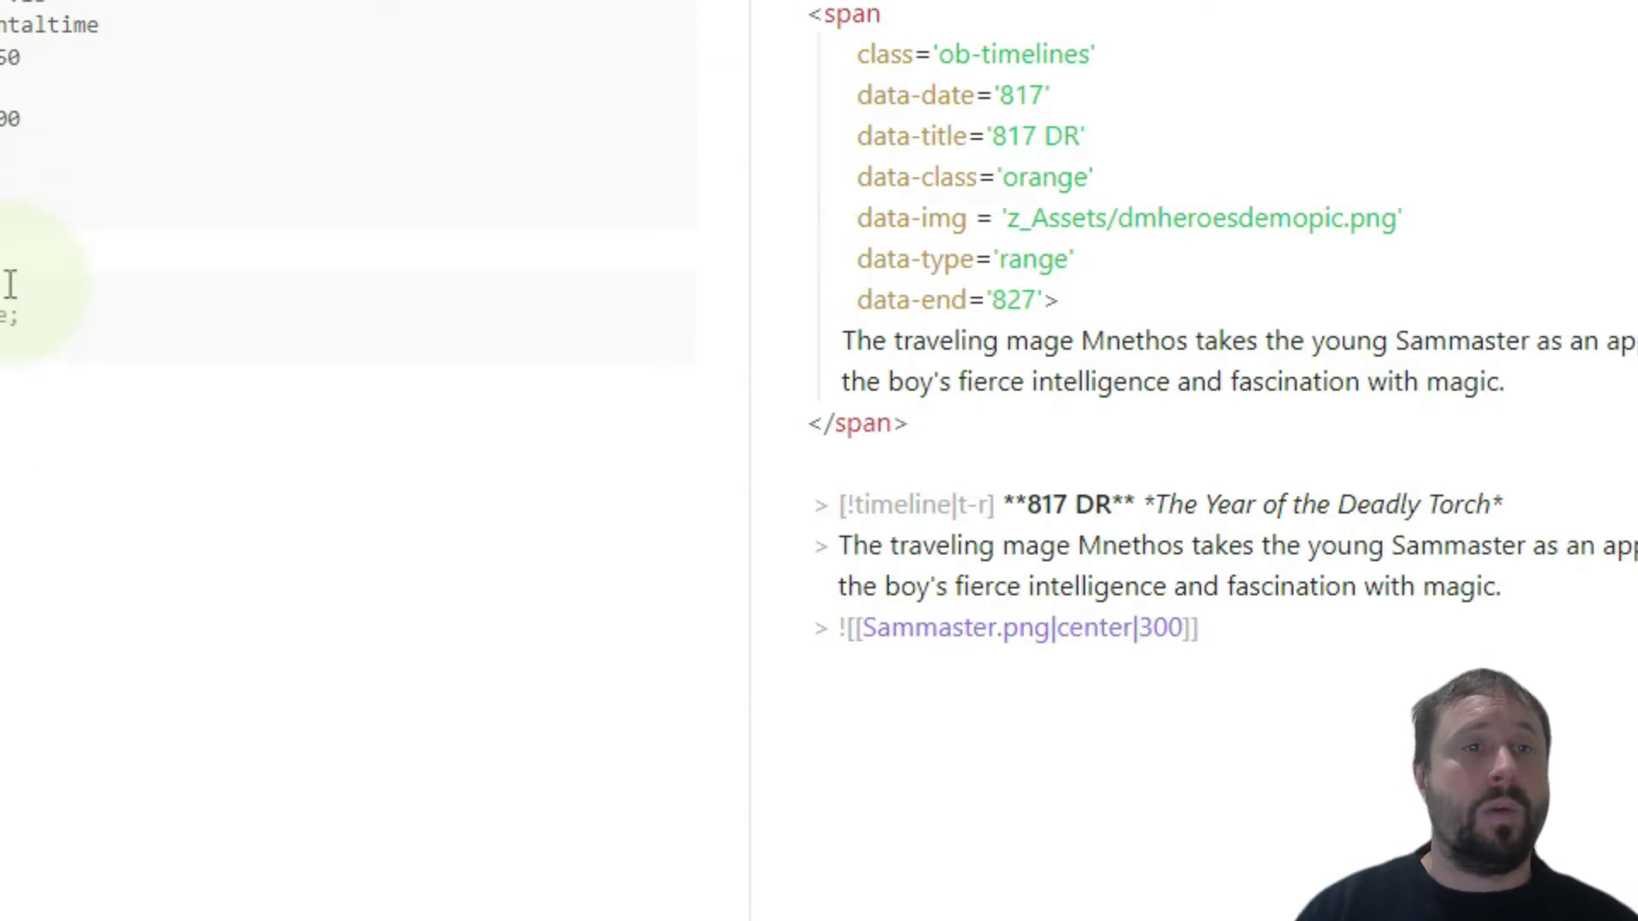
left_click(457, 370)
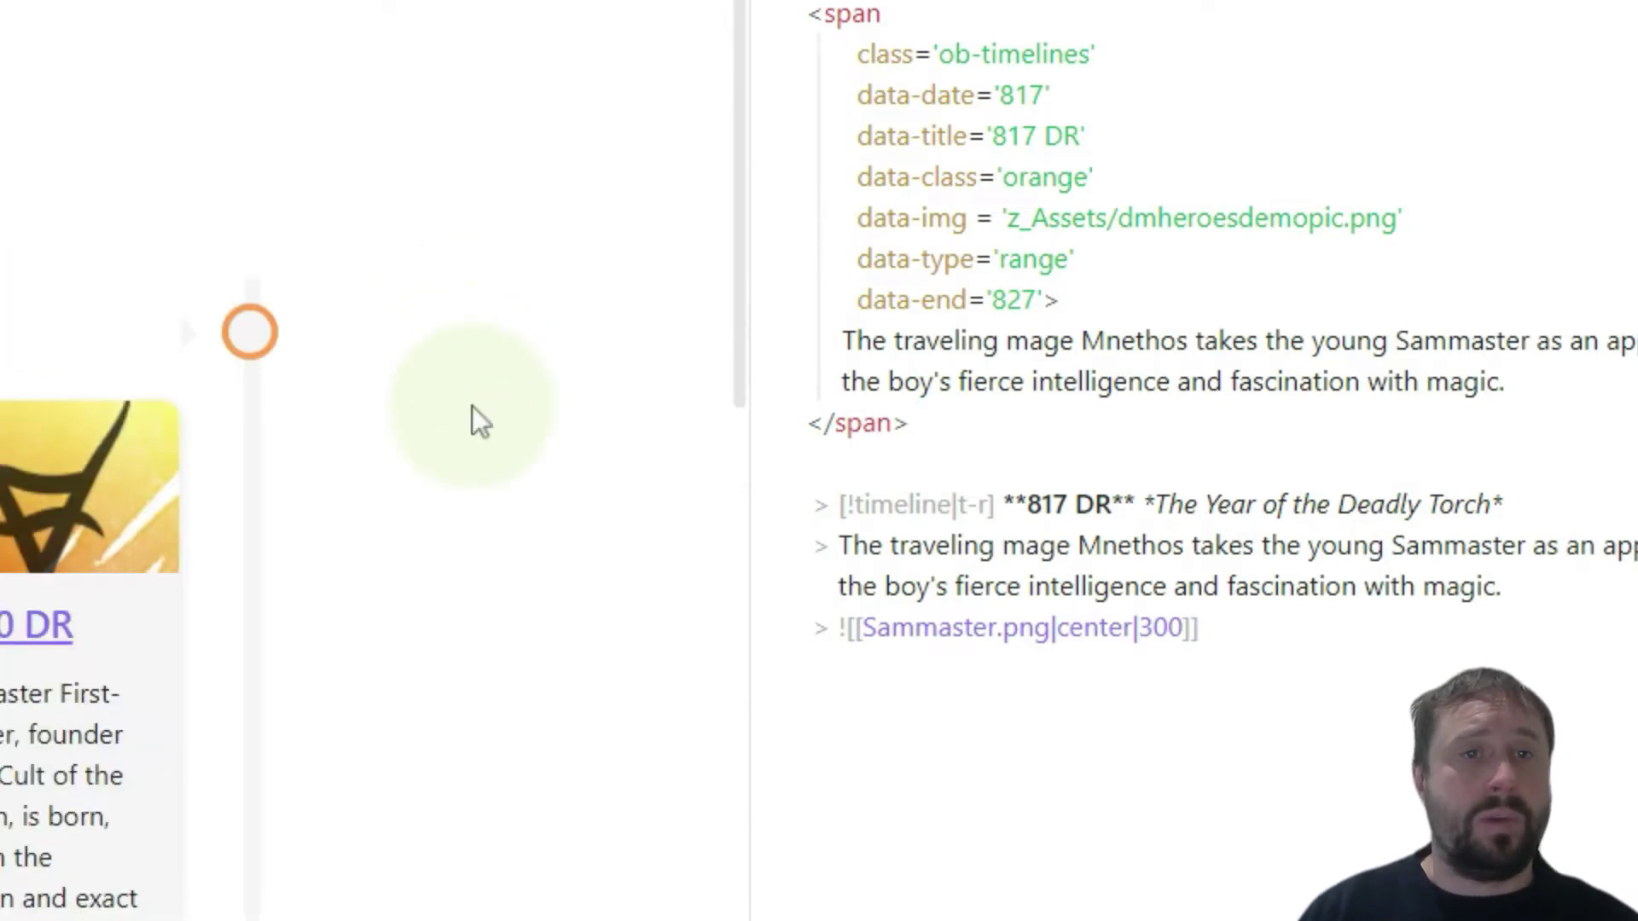
scroll(478, 661, "down", 5)
scroll(439, 672, "down", 4)
scroll(177, 309, "up", 10)
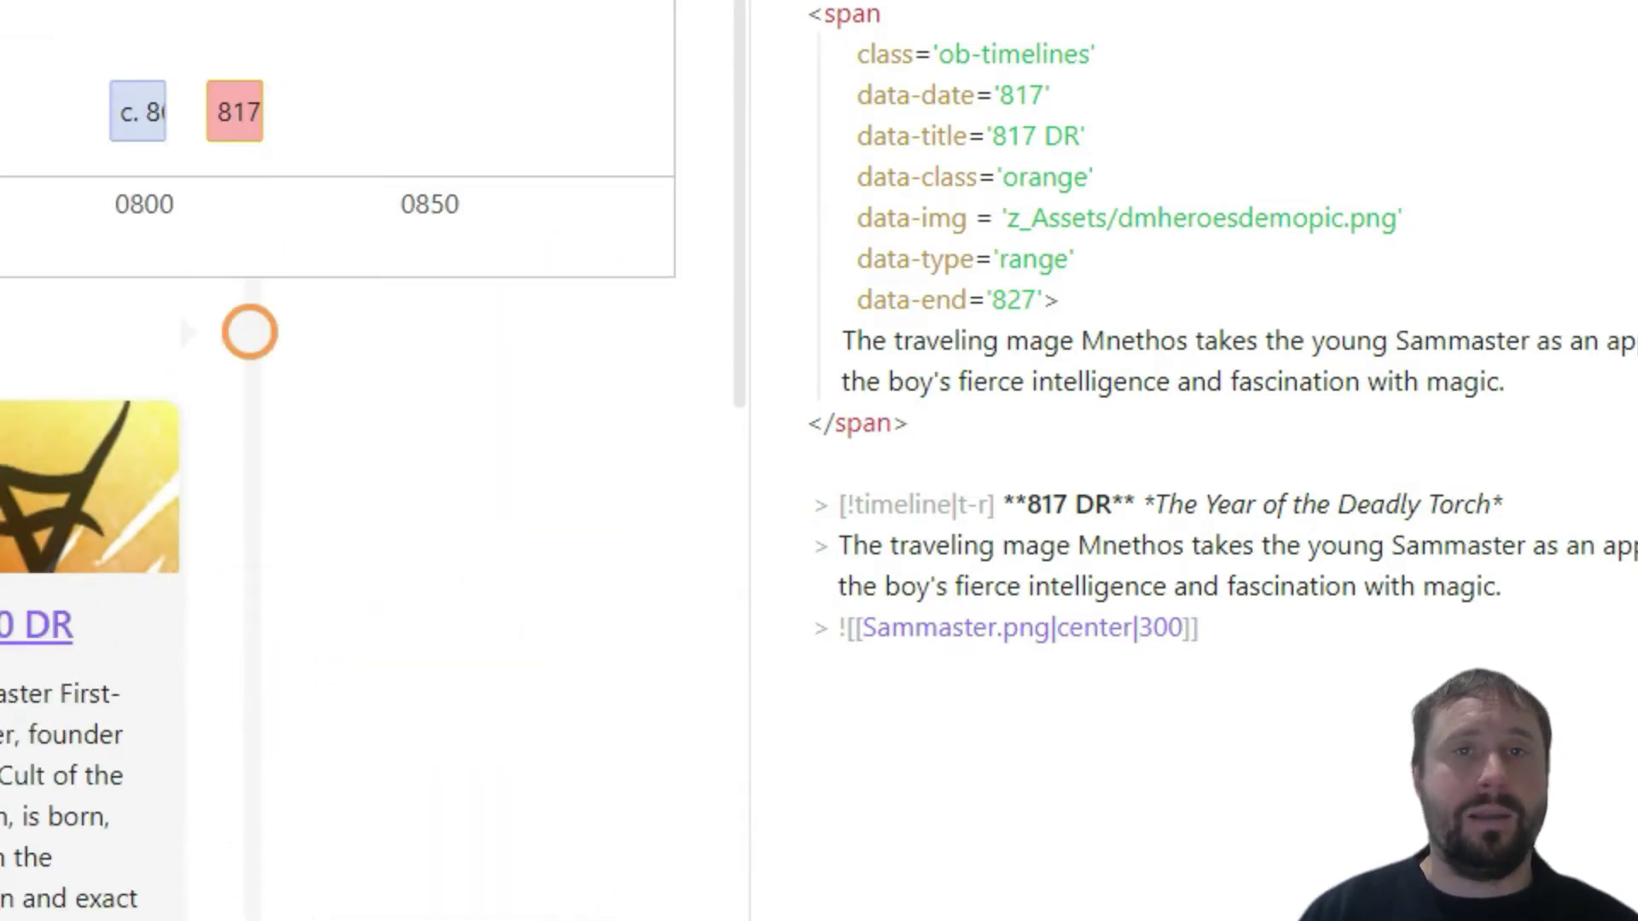
Step: Try the vertical block's tag in the horizontal timeline block, check the rendered result, and restore the original tag
left_click(7, 144)
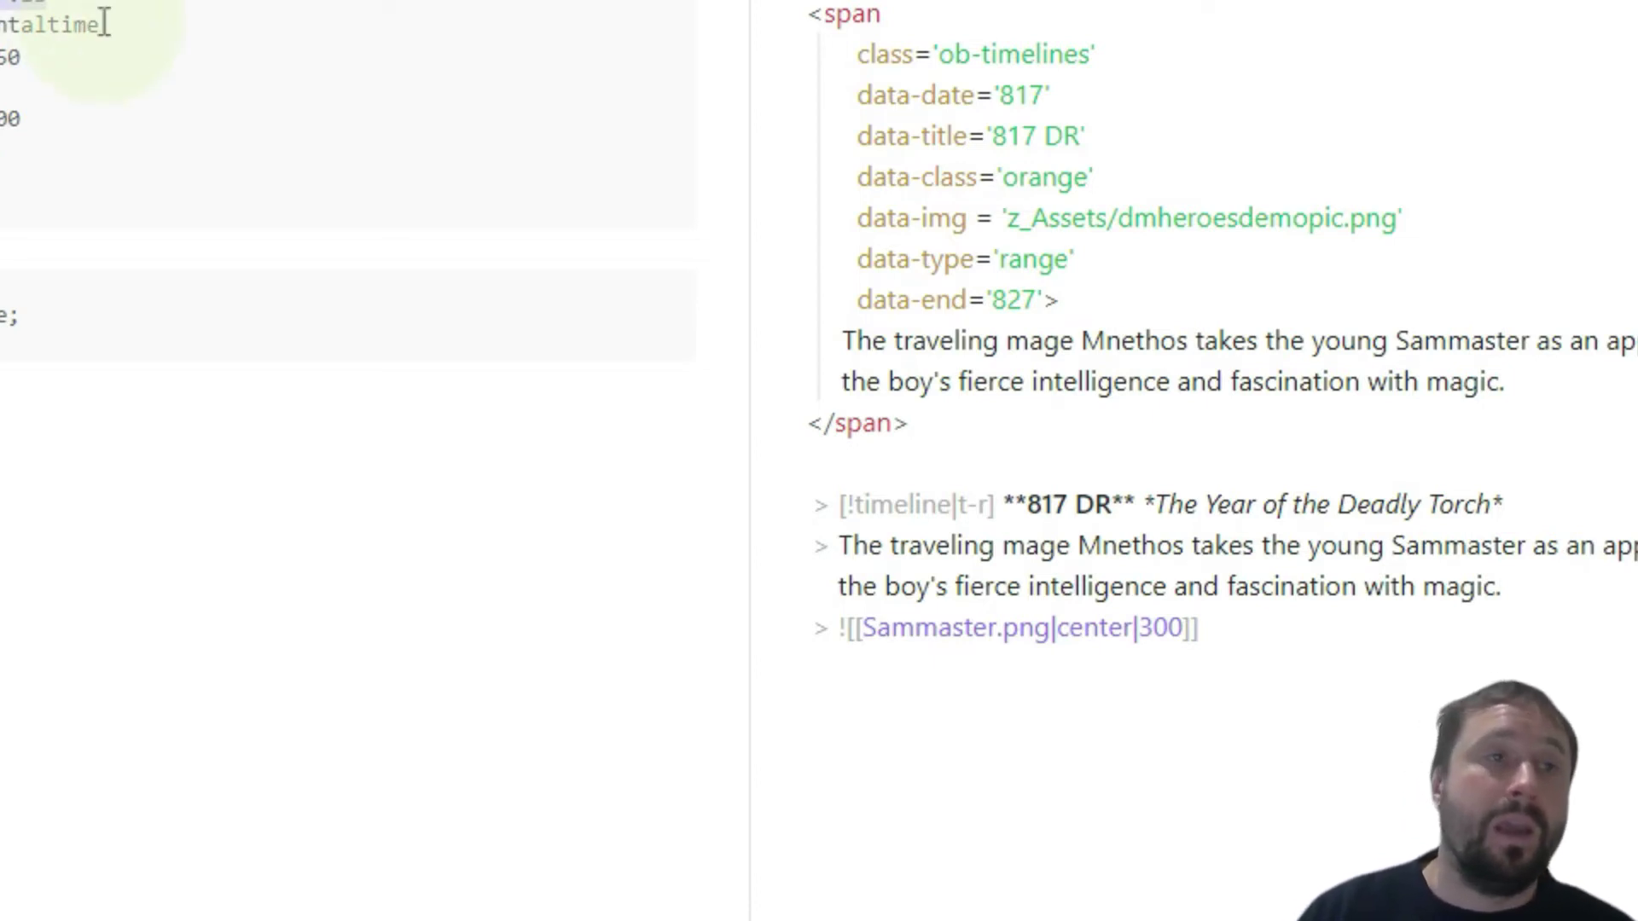
left_click(68, 119)
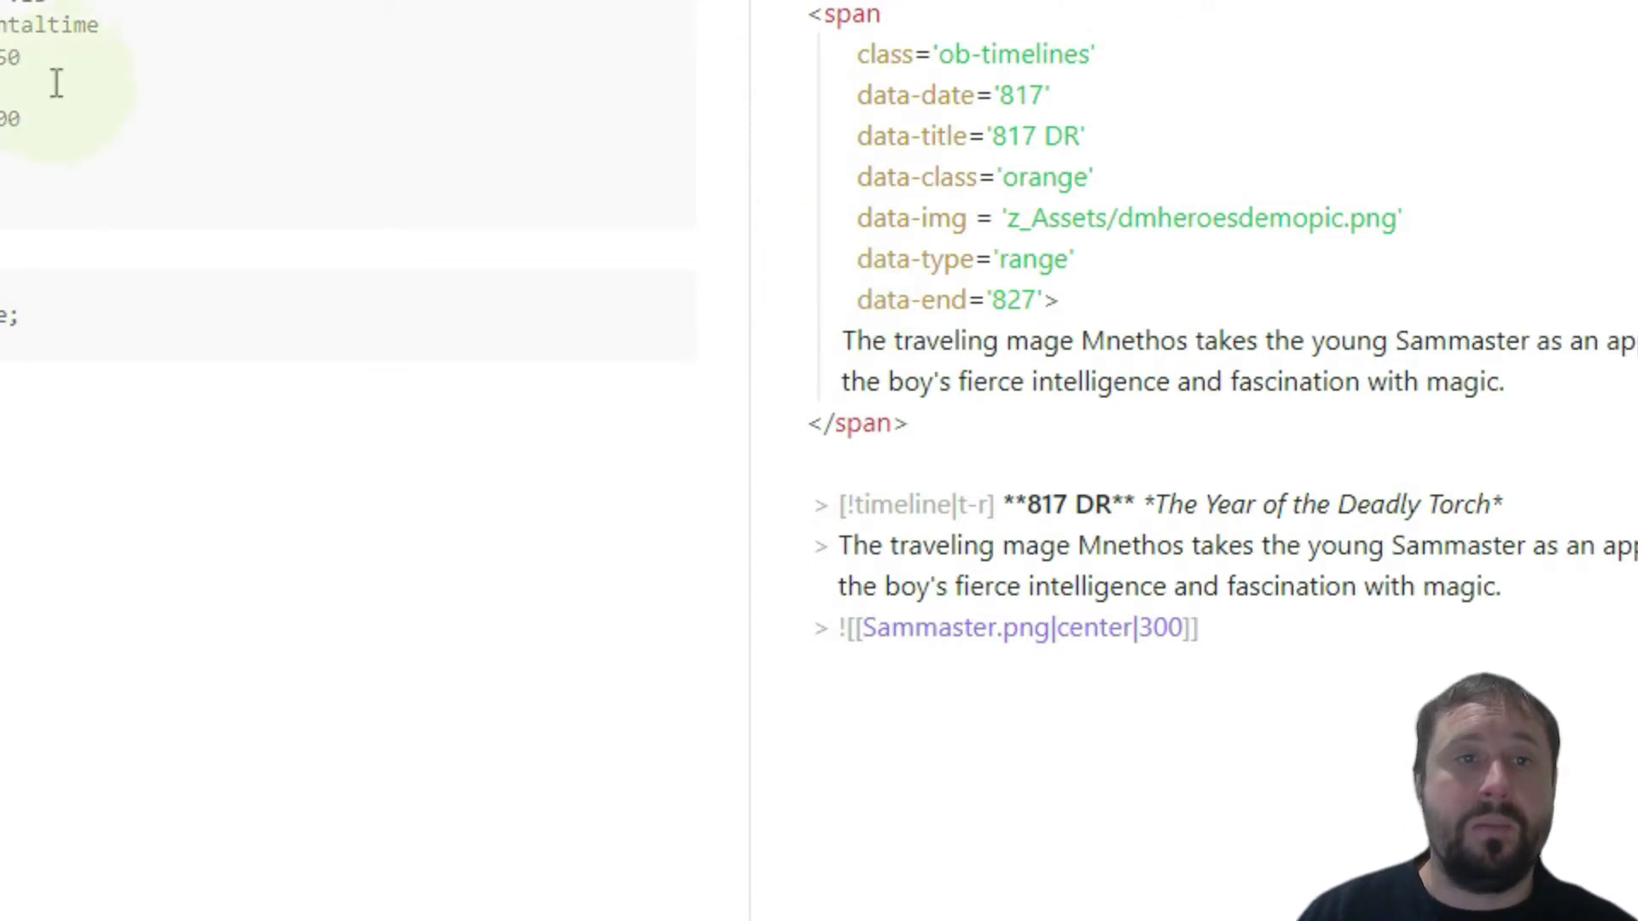
left_click(7, 316)
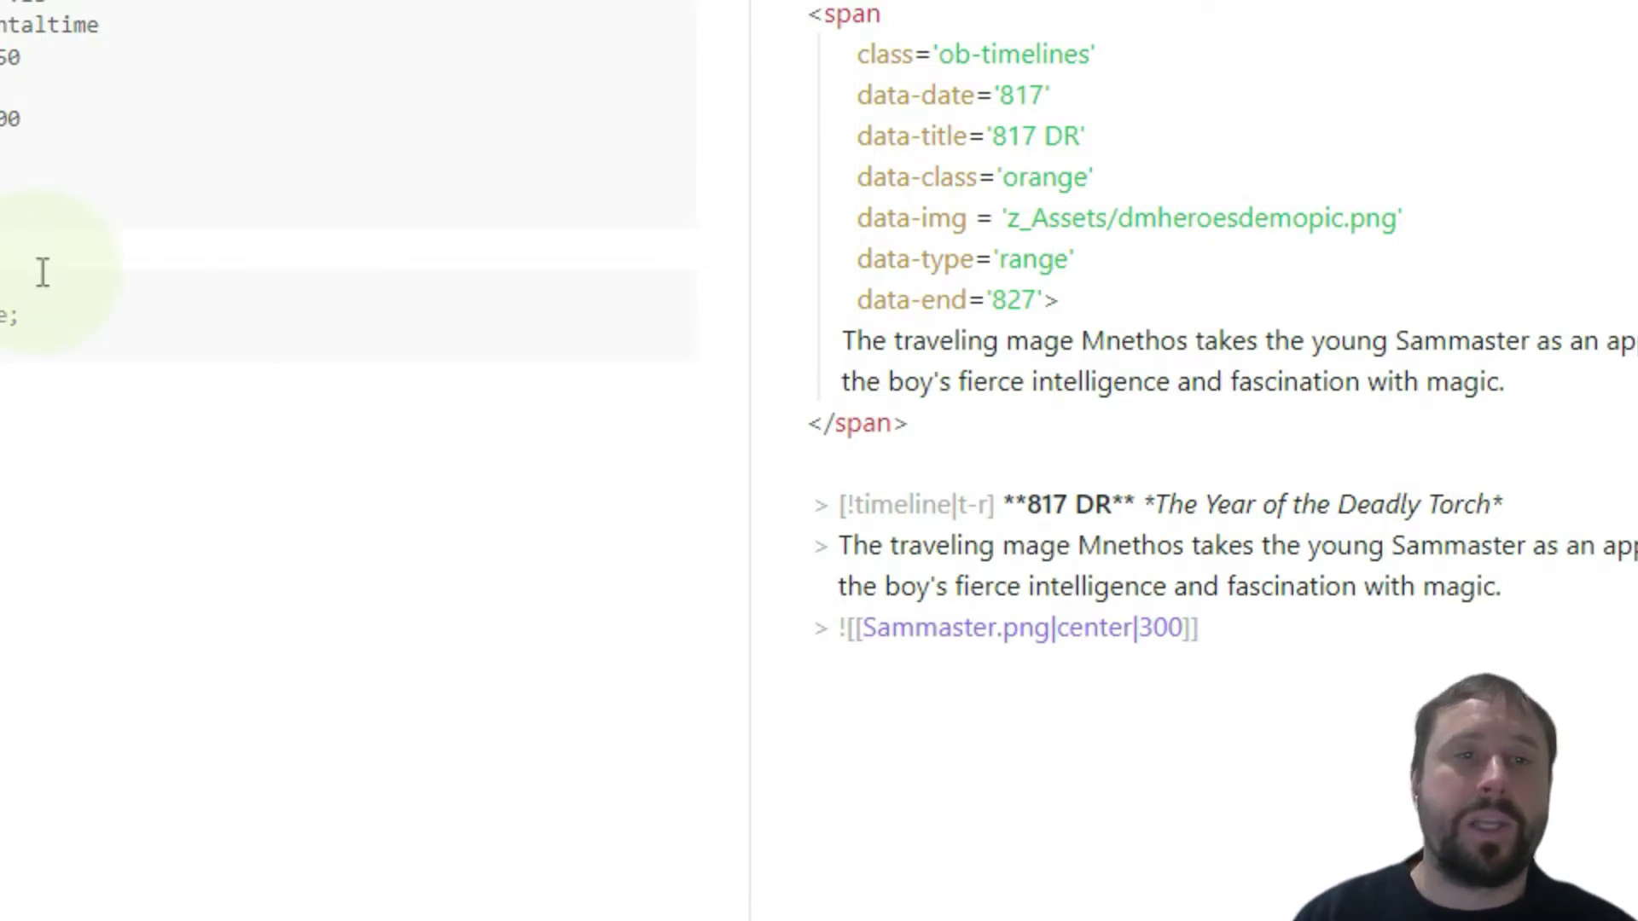
double_click(2, 316)
key("ctrl+c")
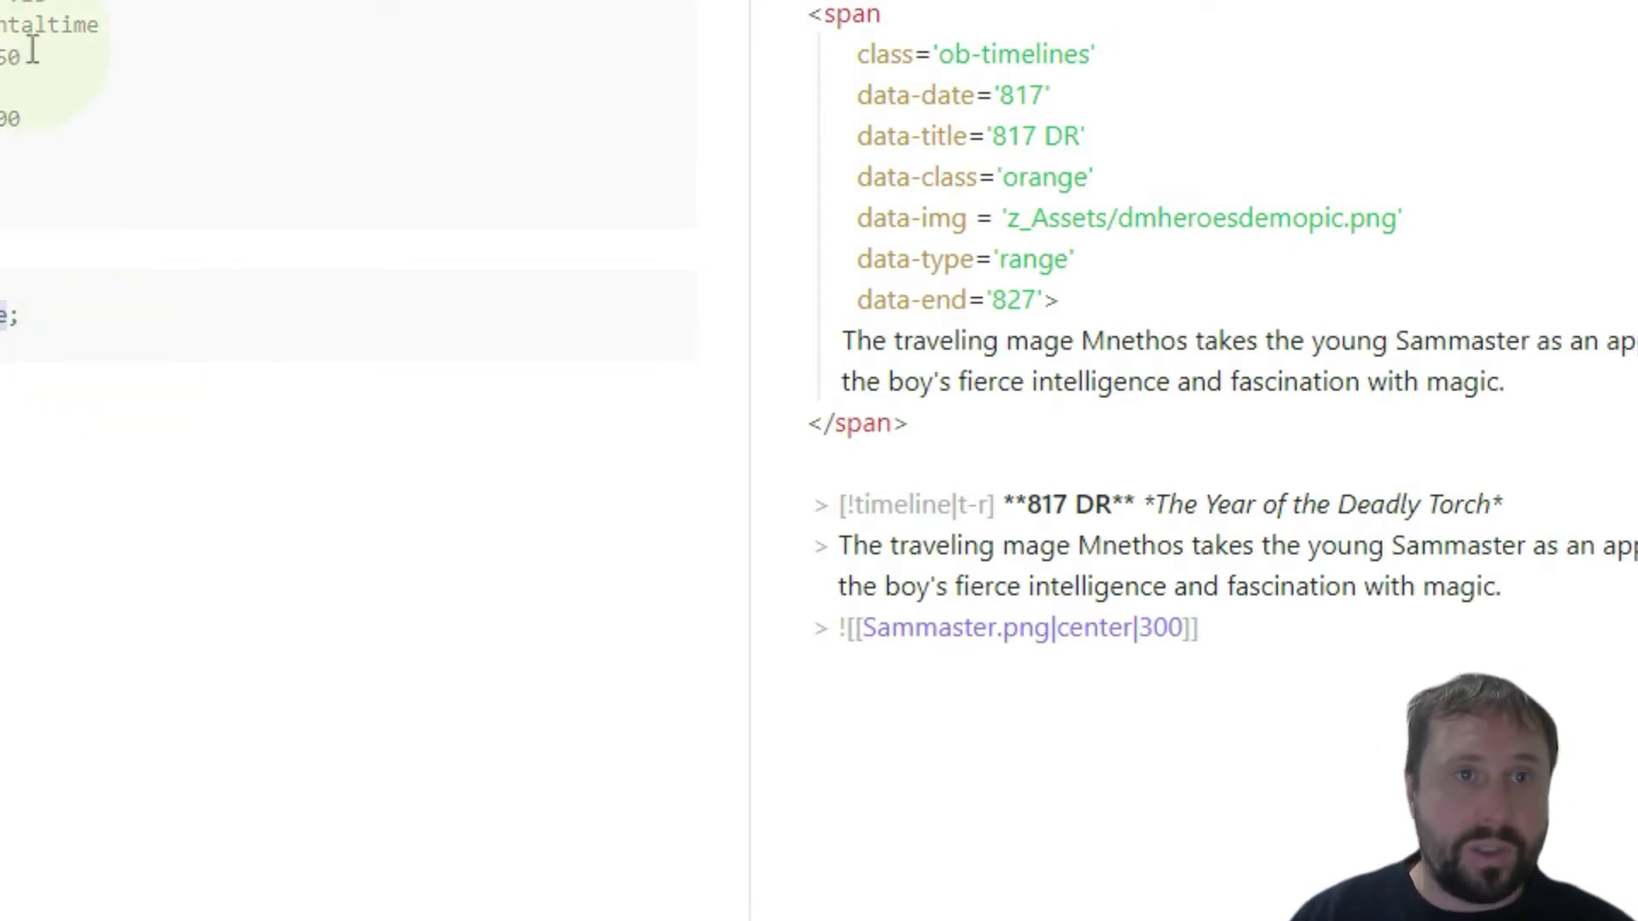
double_click(26, 24)
key("ctrl+v")
left_click(504, 529)
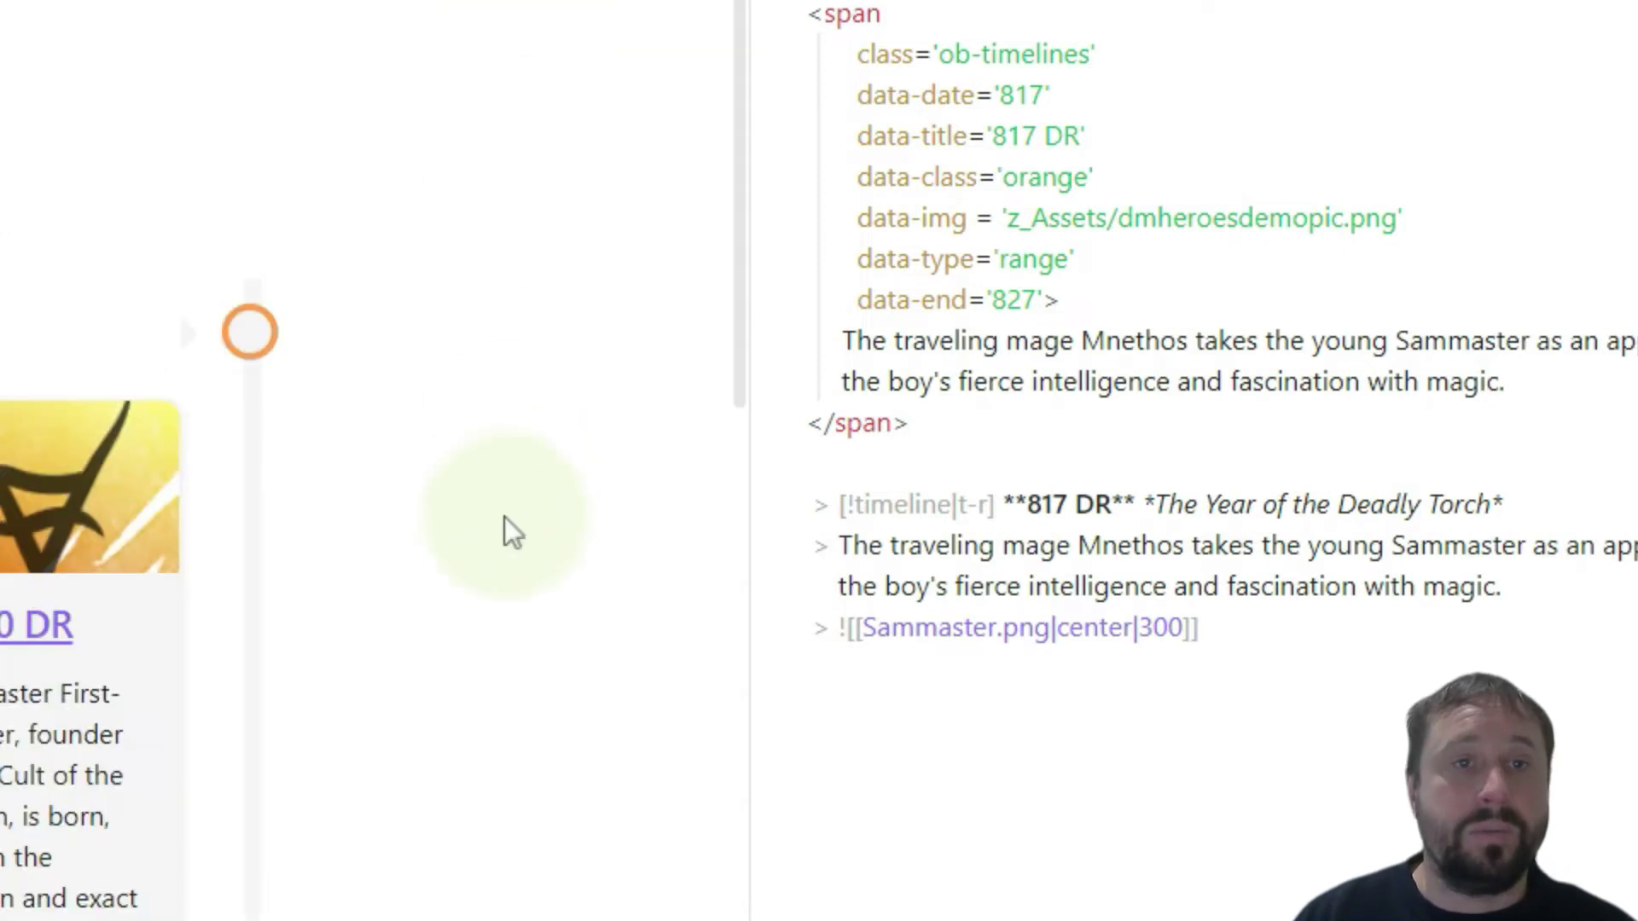
scroll(120, 158, "up", 3)
scroll(136, 137, "up", 6)
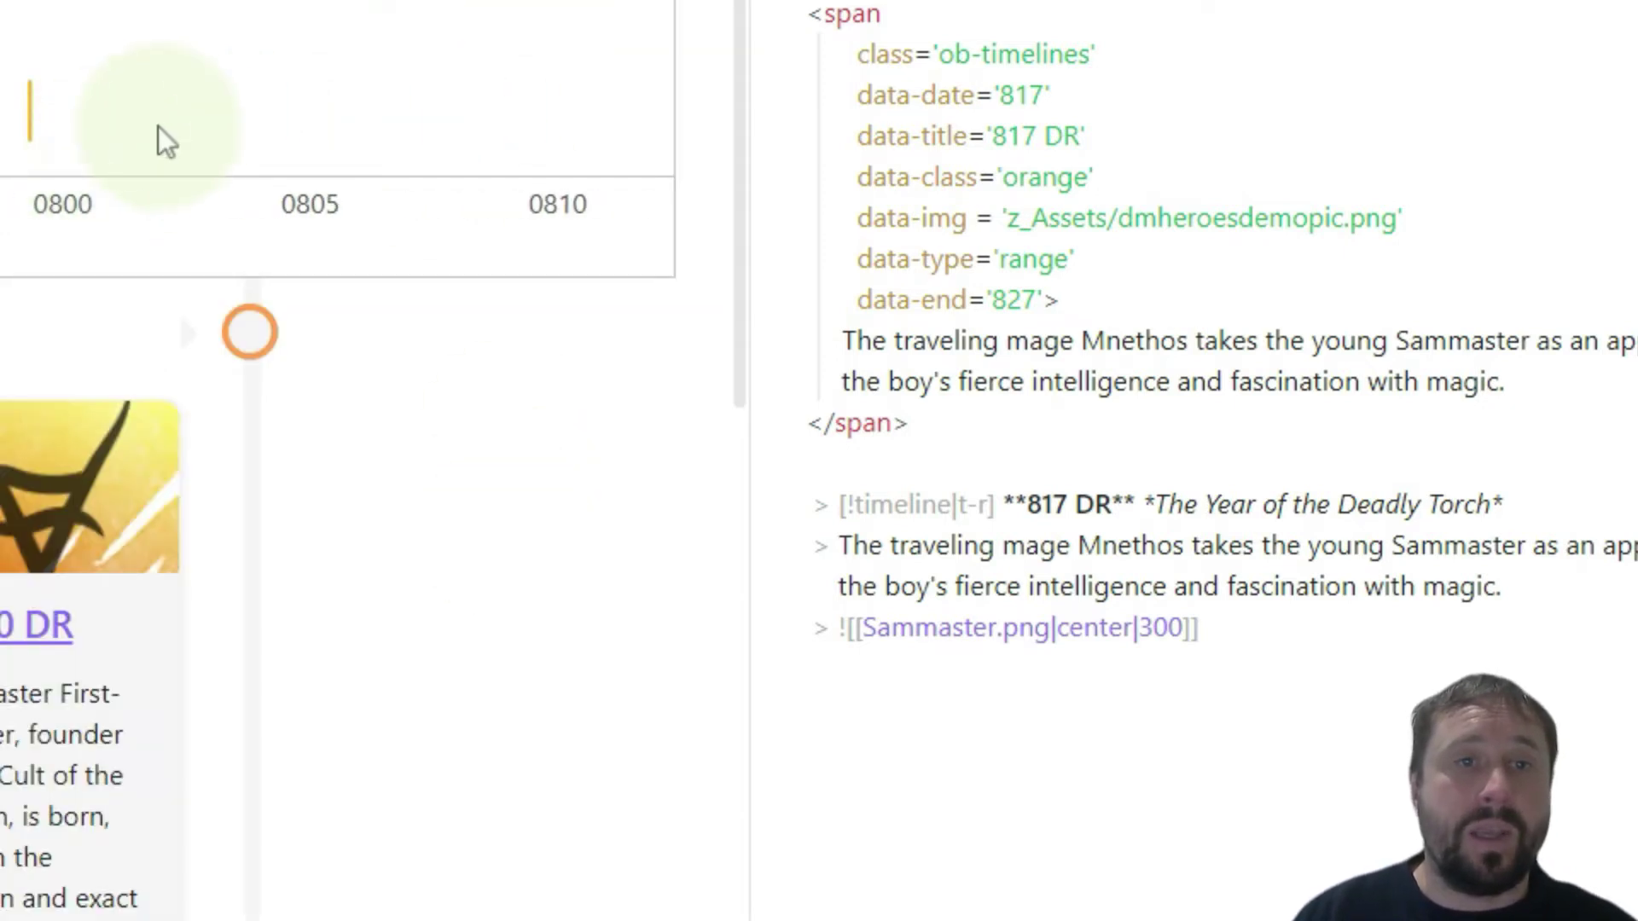
scroll(205, 124, "down", 3)
left_click(662, 4)
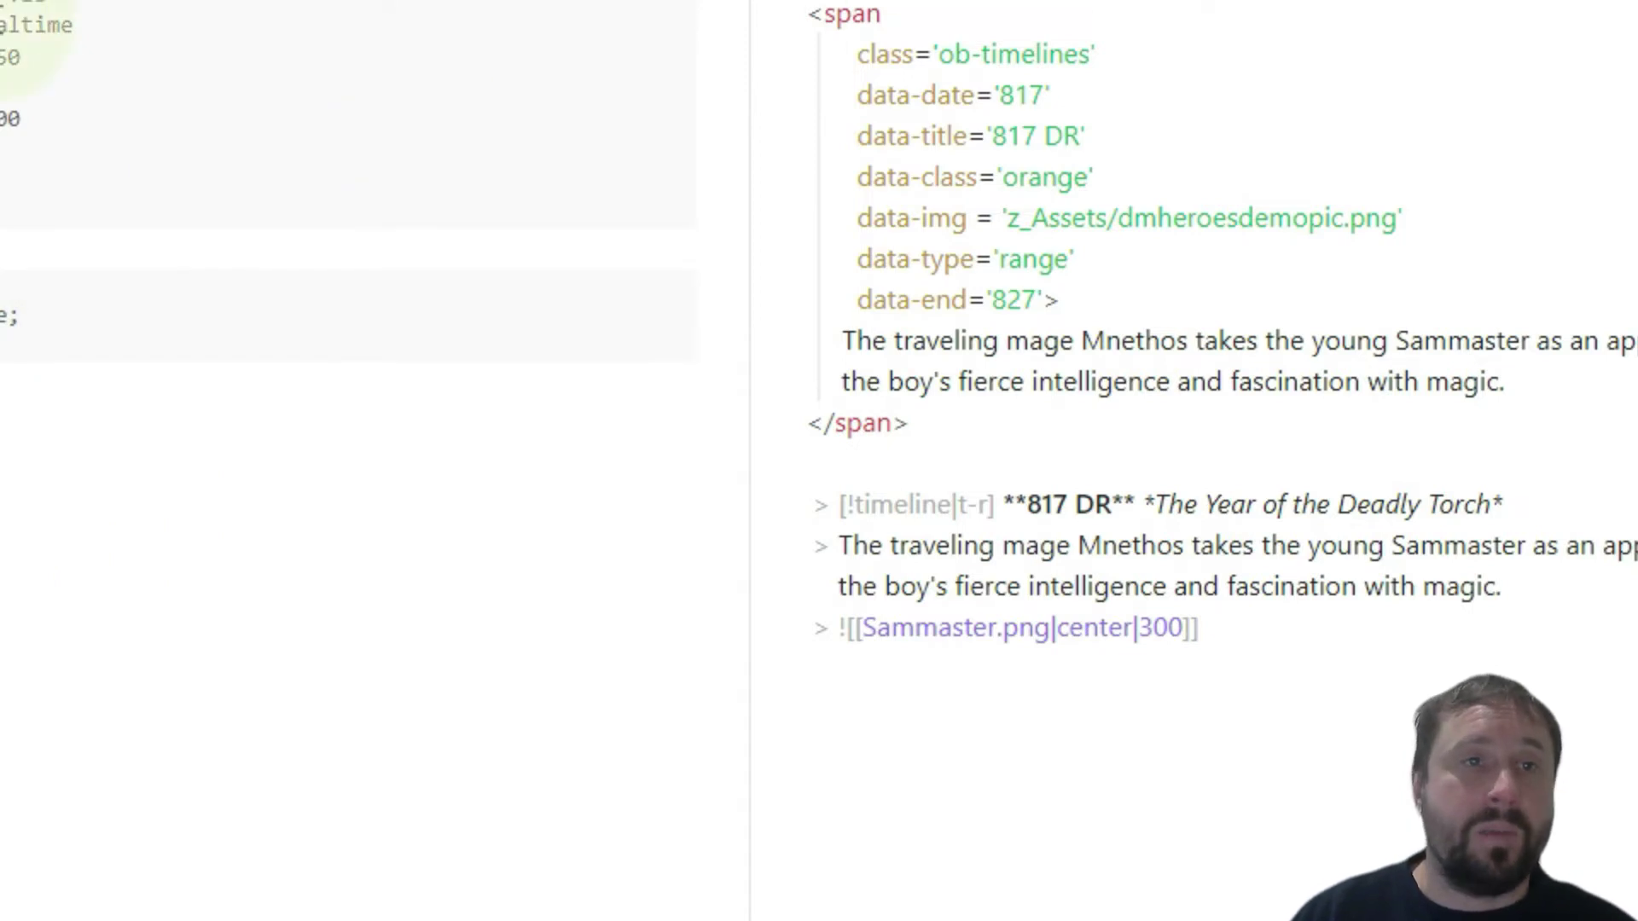
scroll(120, 110, "left", 1)
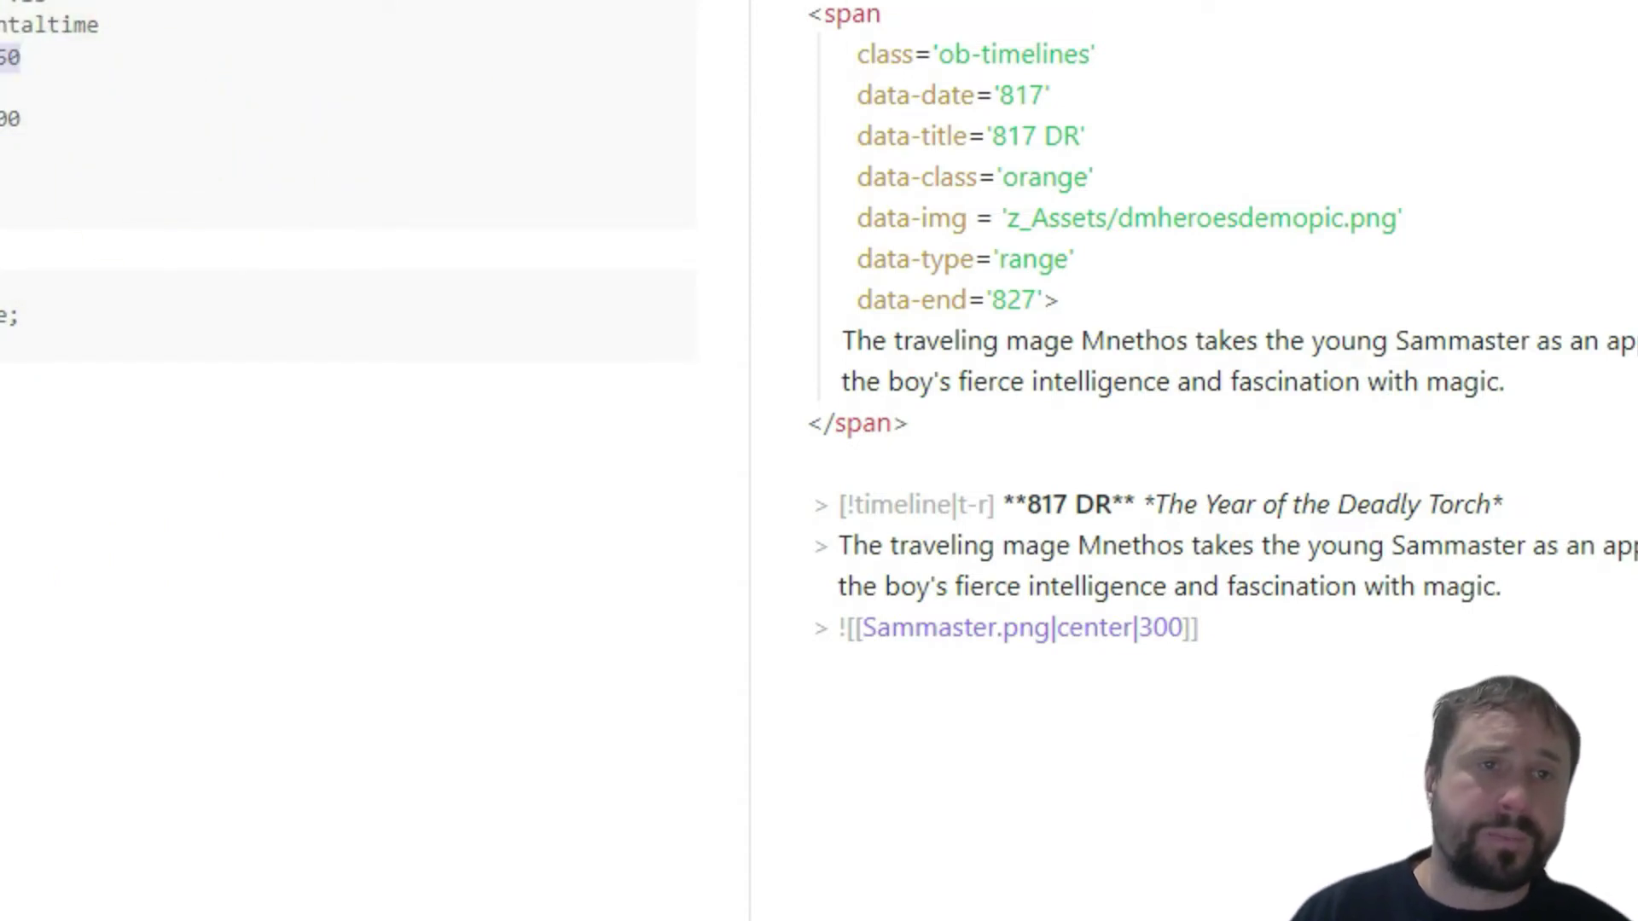
Step: Remove the option line ending in 50 and the line below it from the horizontal timeline block, and render the note
left_click(51, 53)
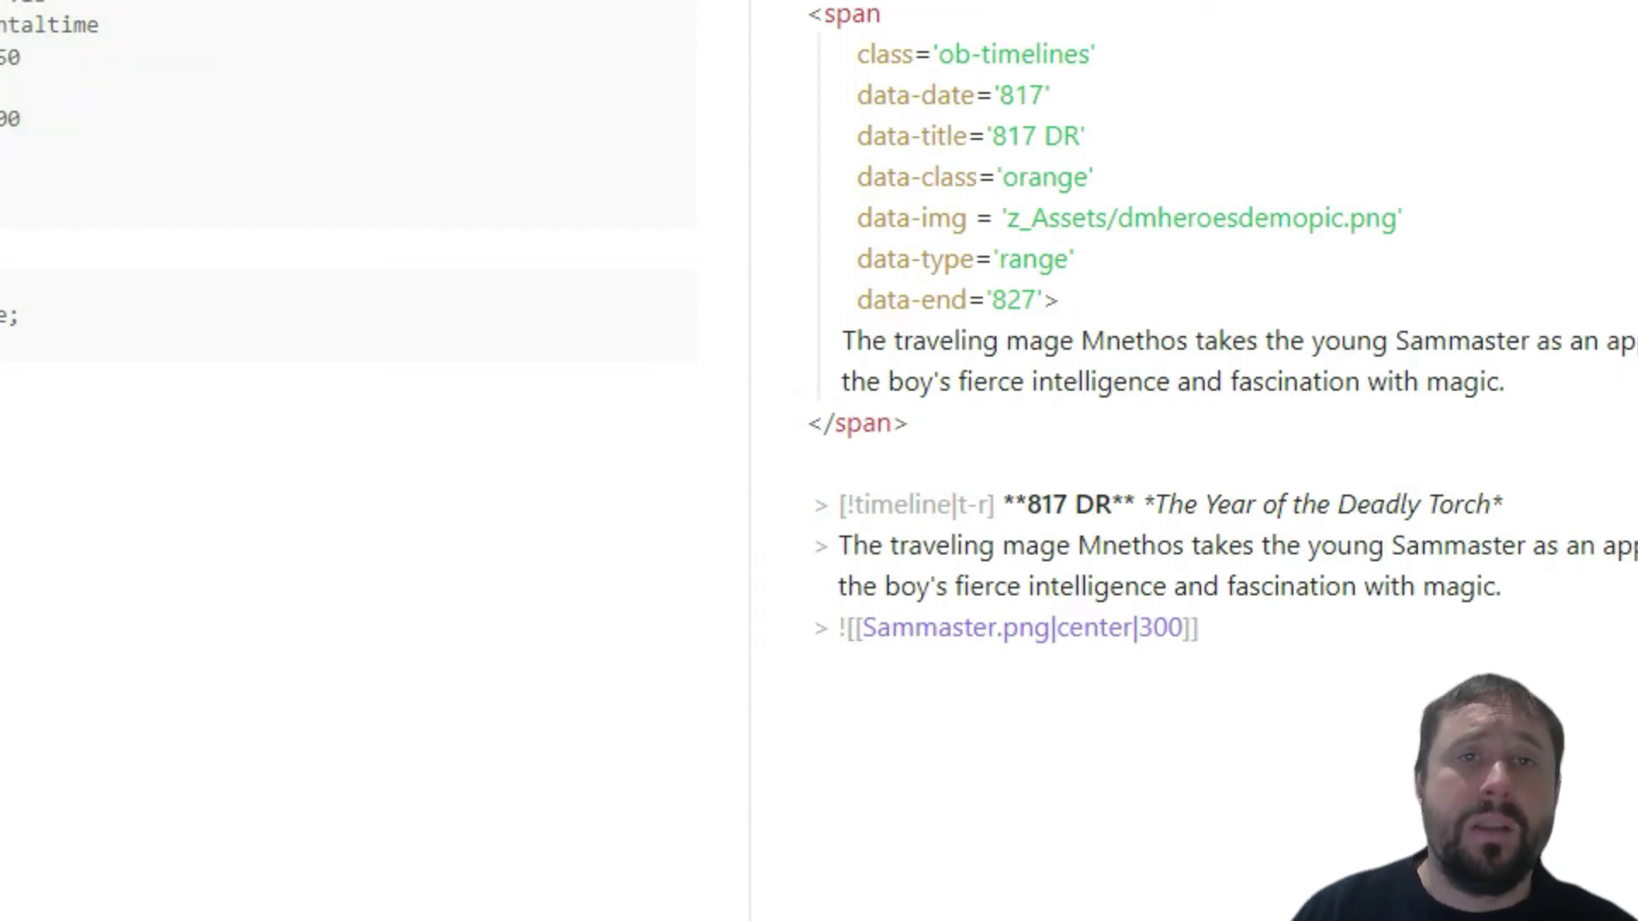
double_click(12, 57)
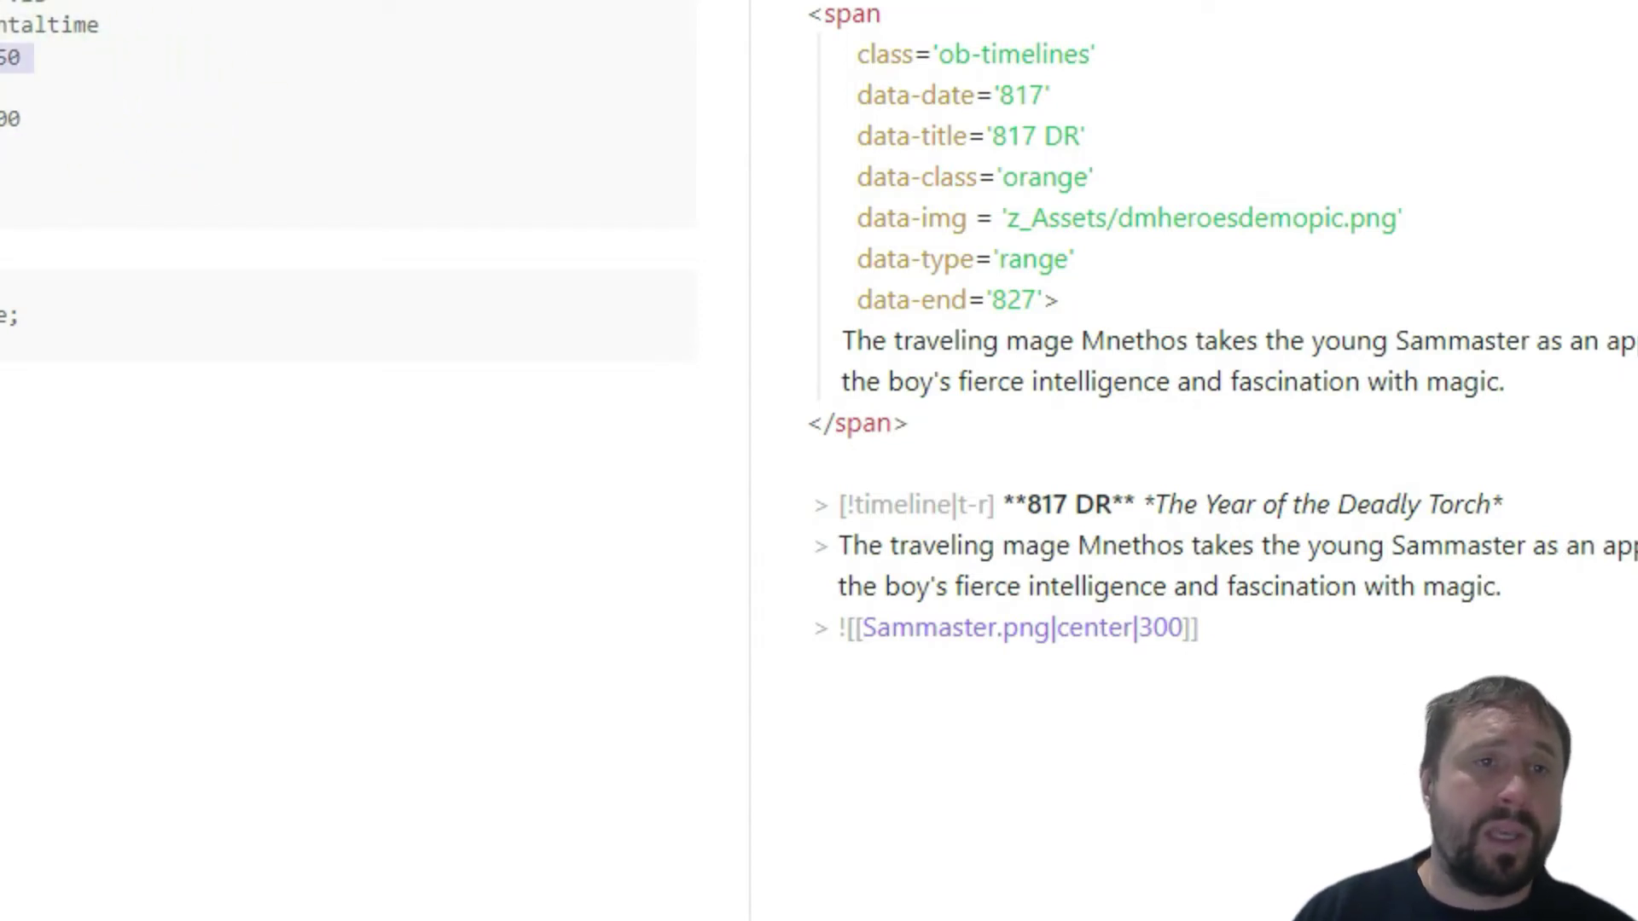
key("BackSpace")
key("BackSpace")
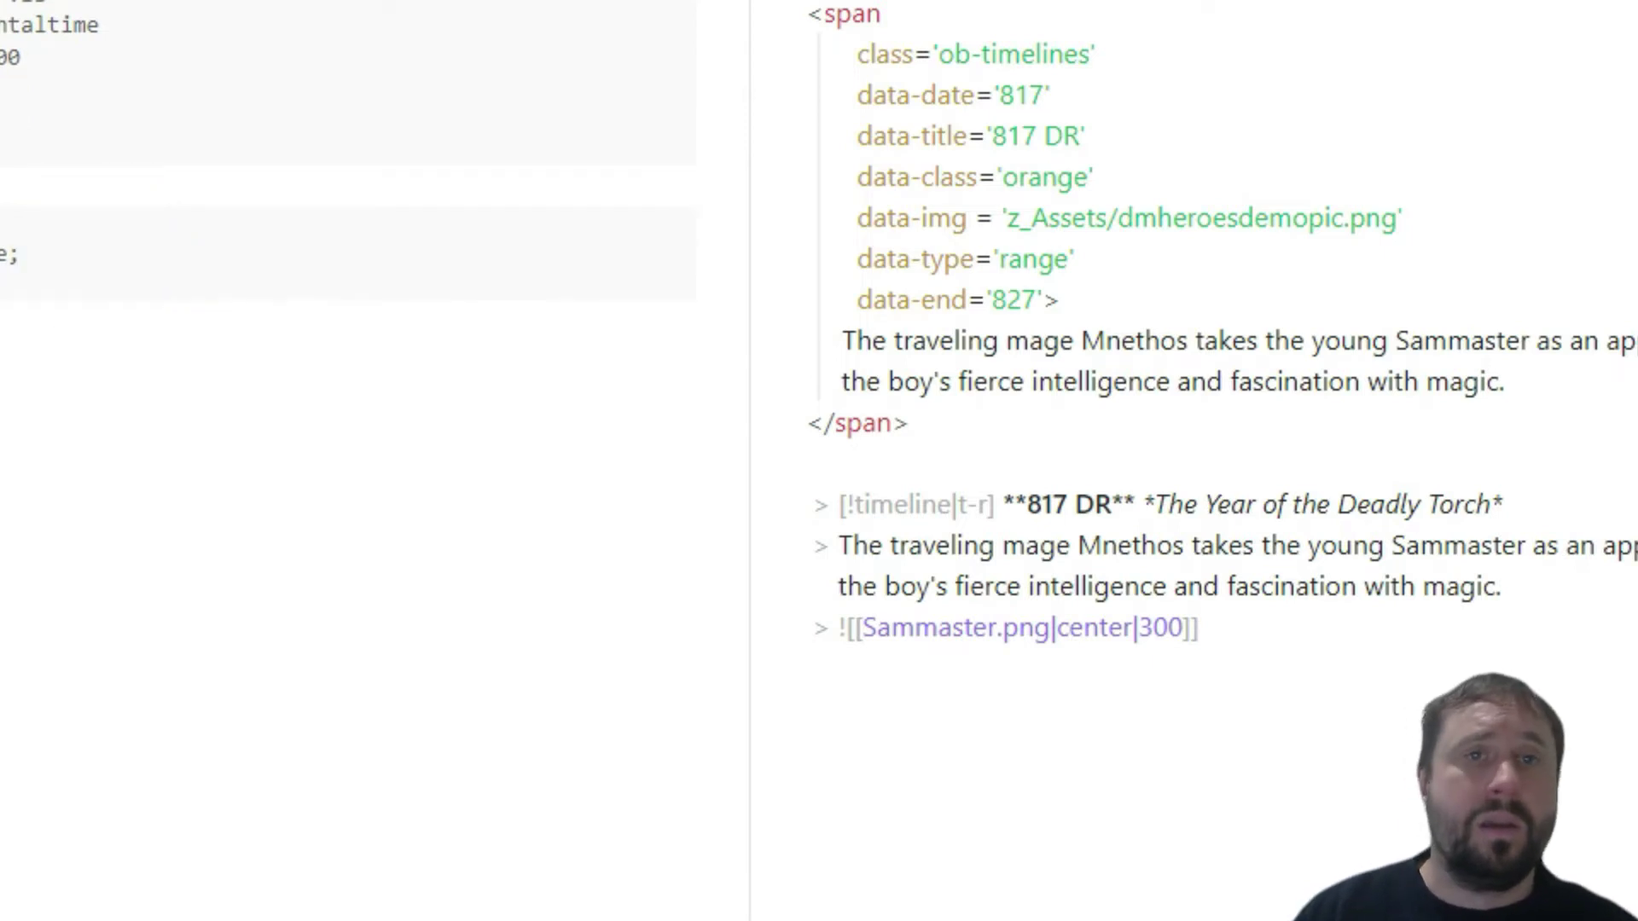
key("ctrl+e")
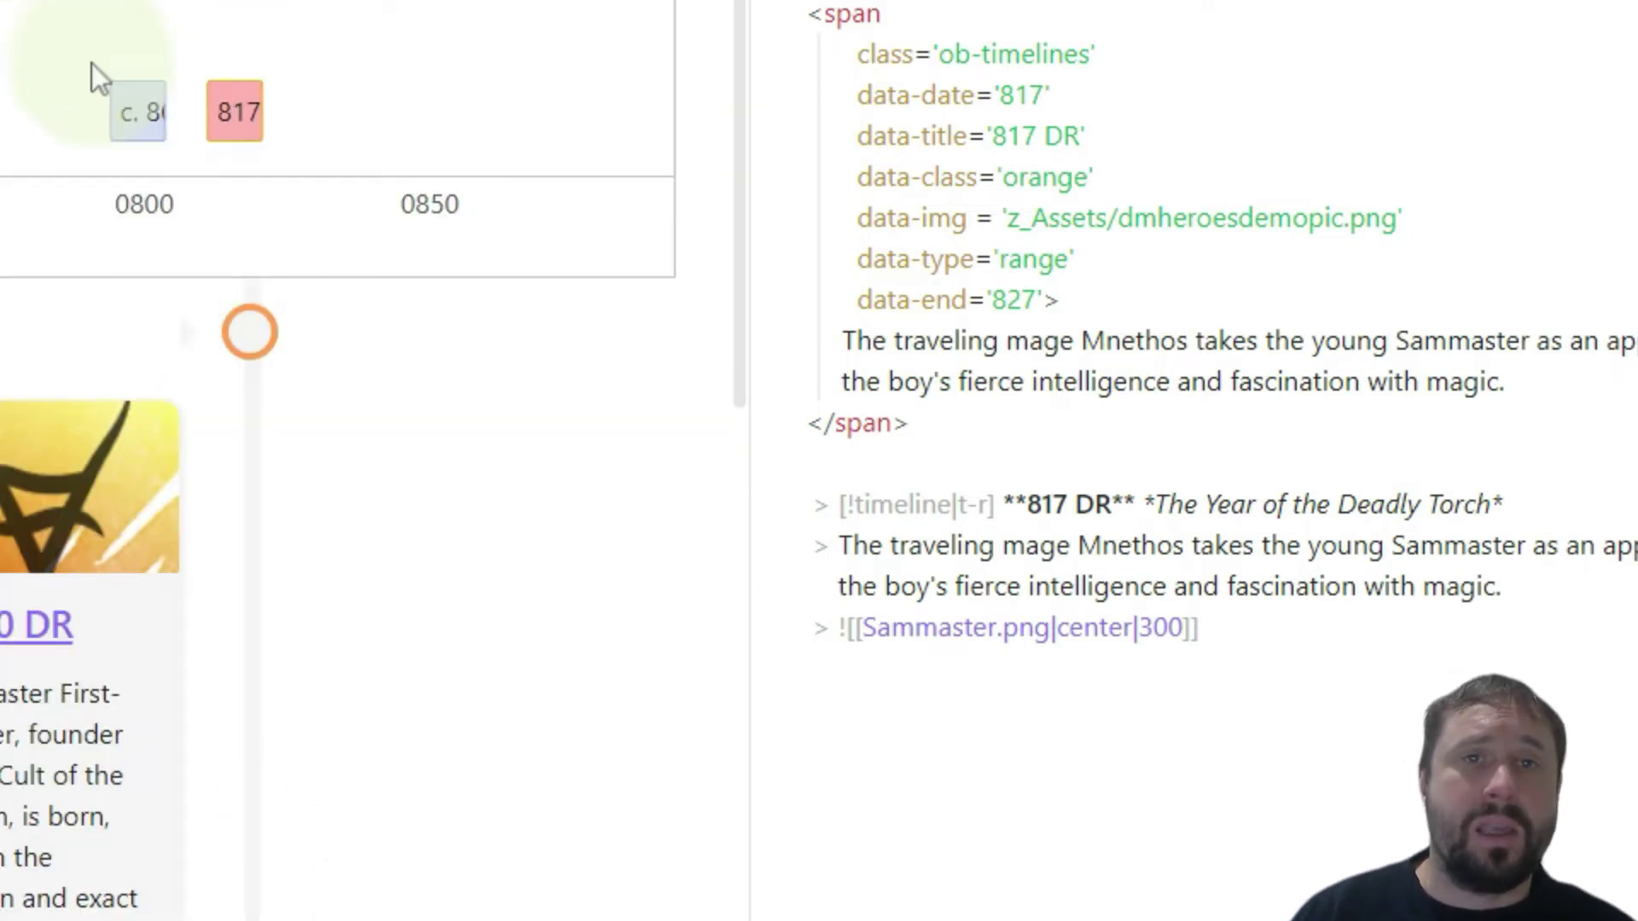
scroll(384, 115, "up", 3)
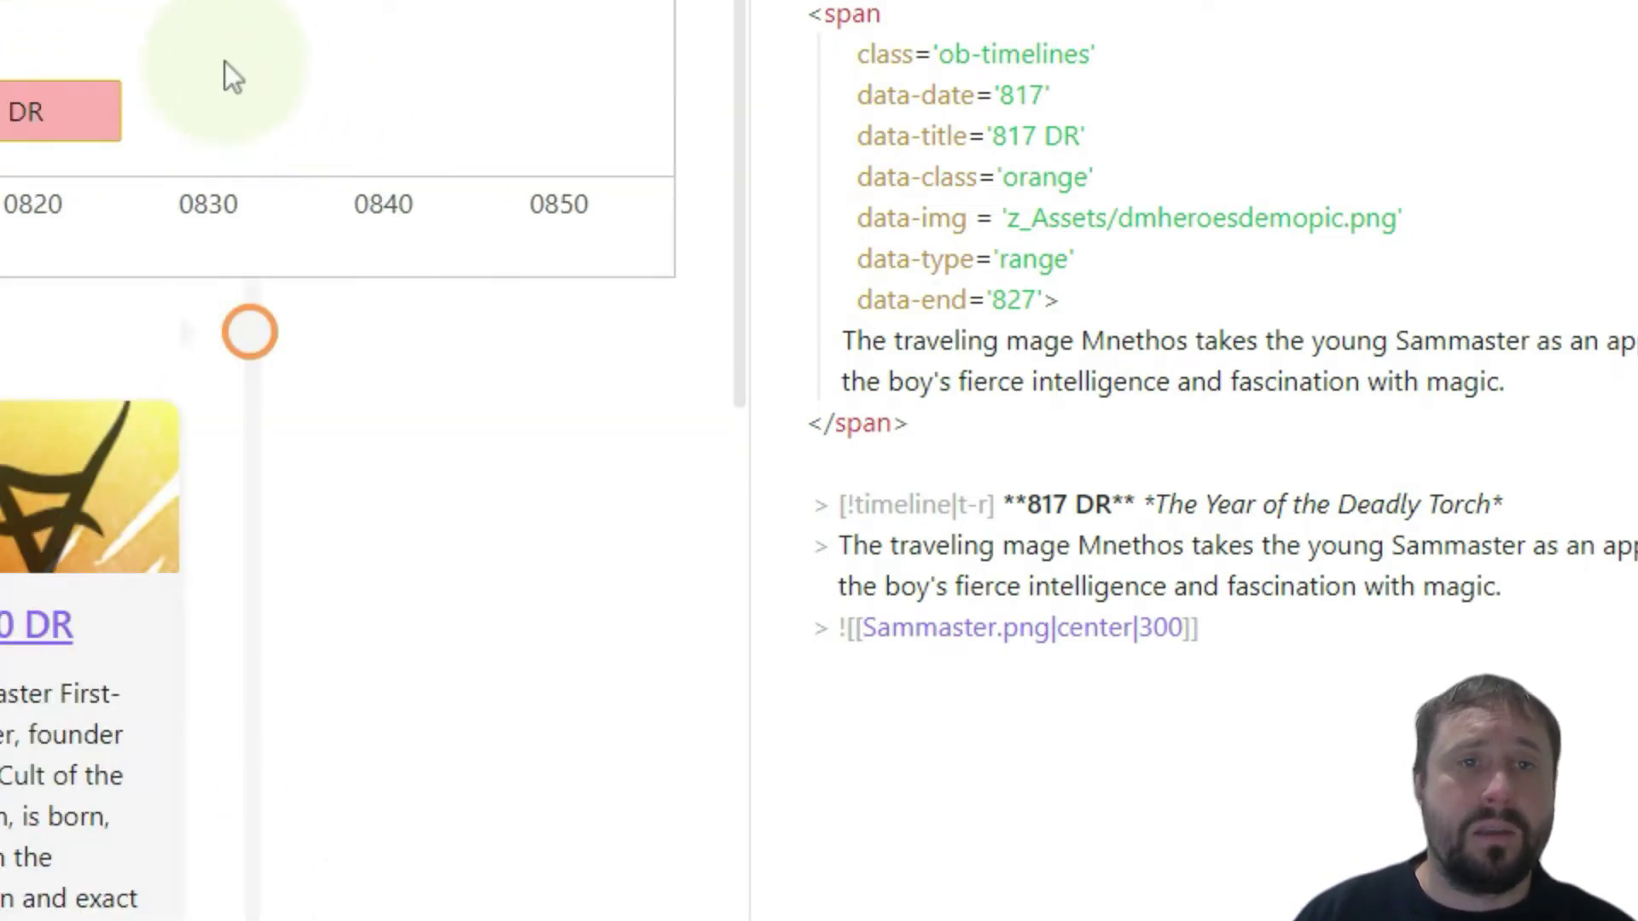
scroll(224, 85, "down", 3)
Step: Return to the note's source and undo the removal of the two horizontal timeline option lines
left_click(723, 0)
left_click(649, 0)
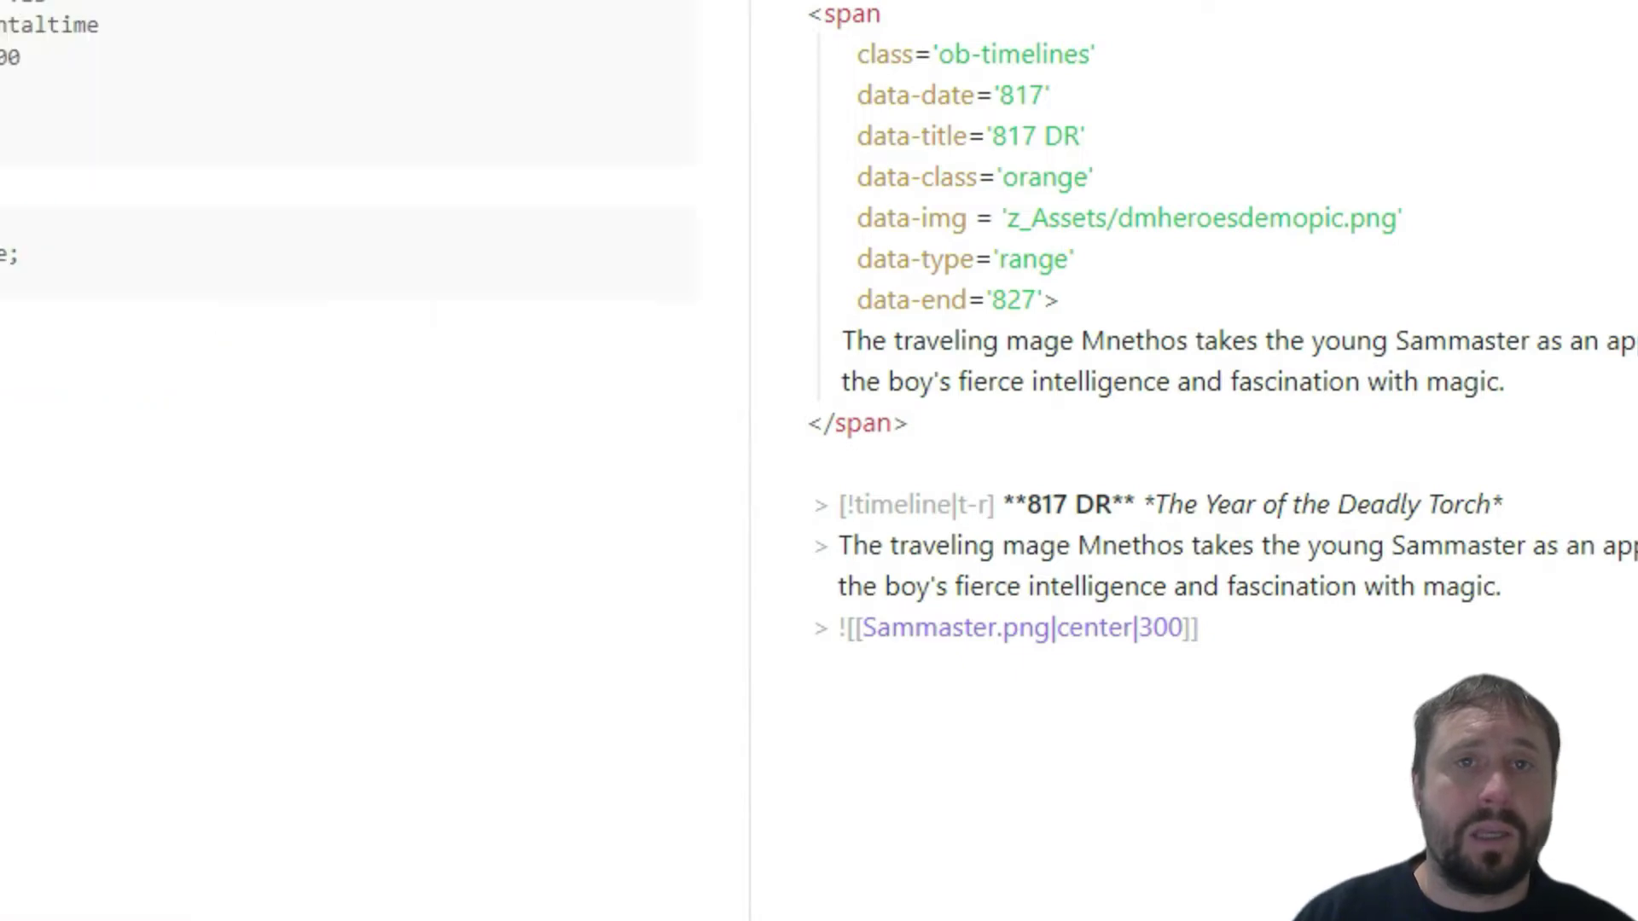
key("ctrl+z")
key("ctrl+z")
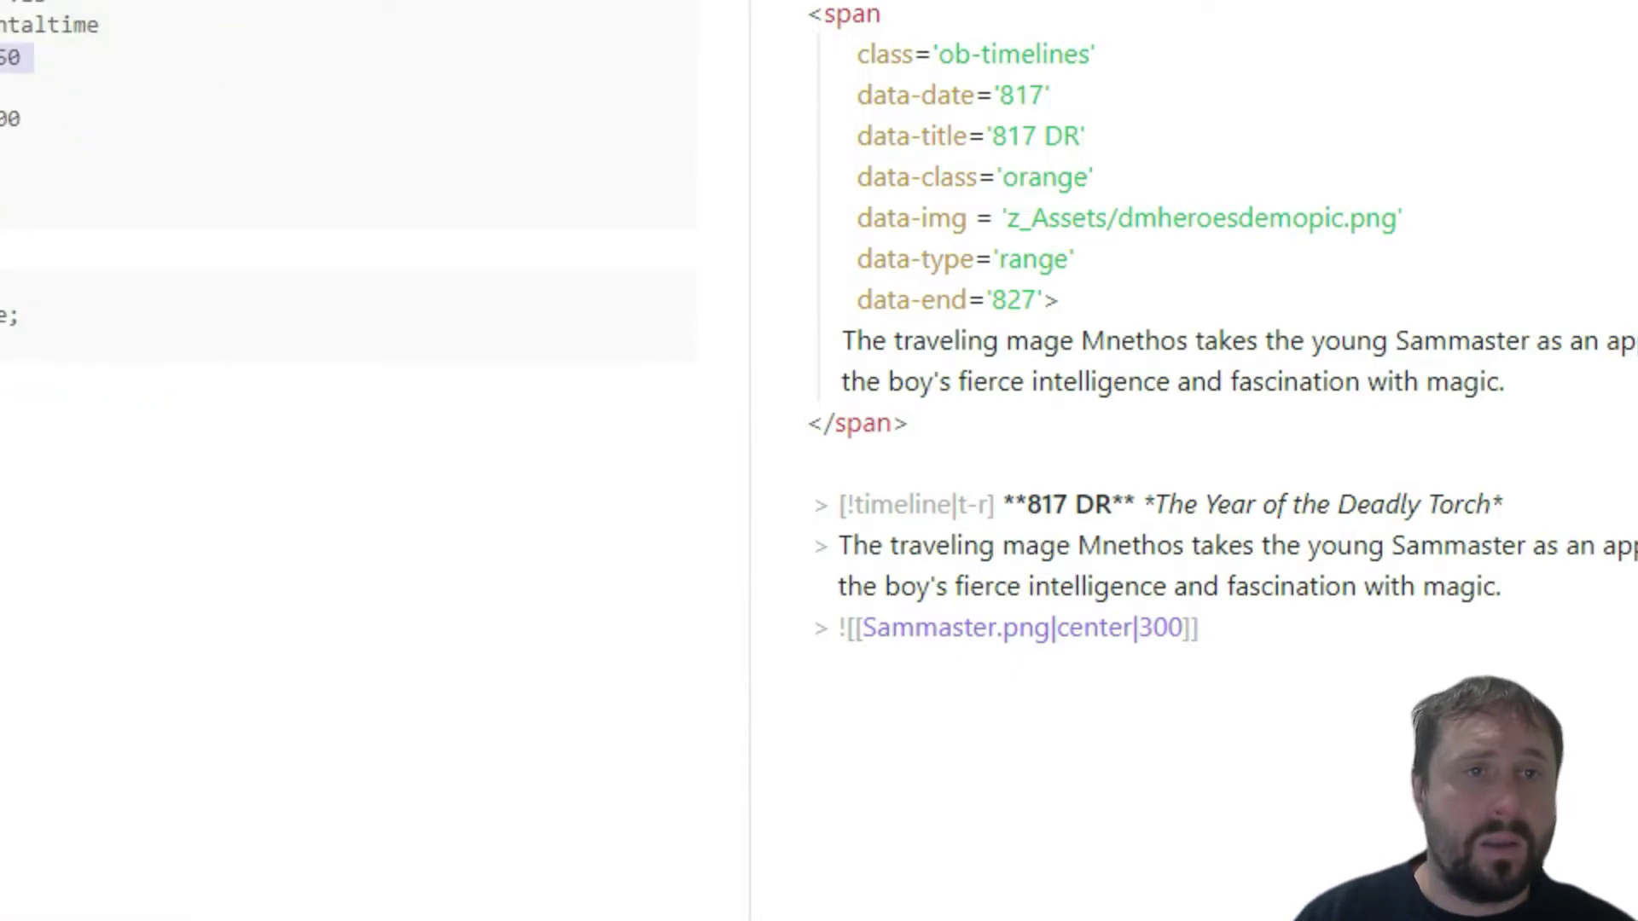
Step: Remove the last two option lines from the horizontal timeline block and render the note
left_click(19, 191)
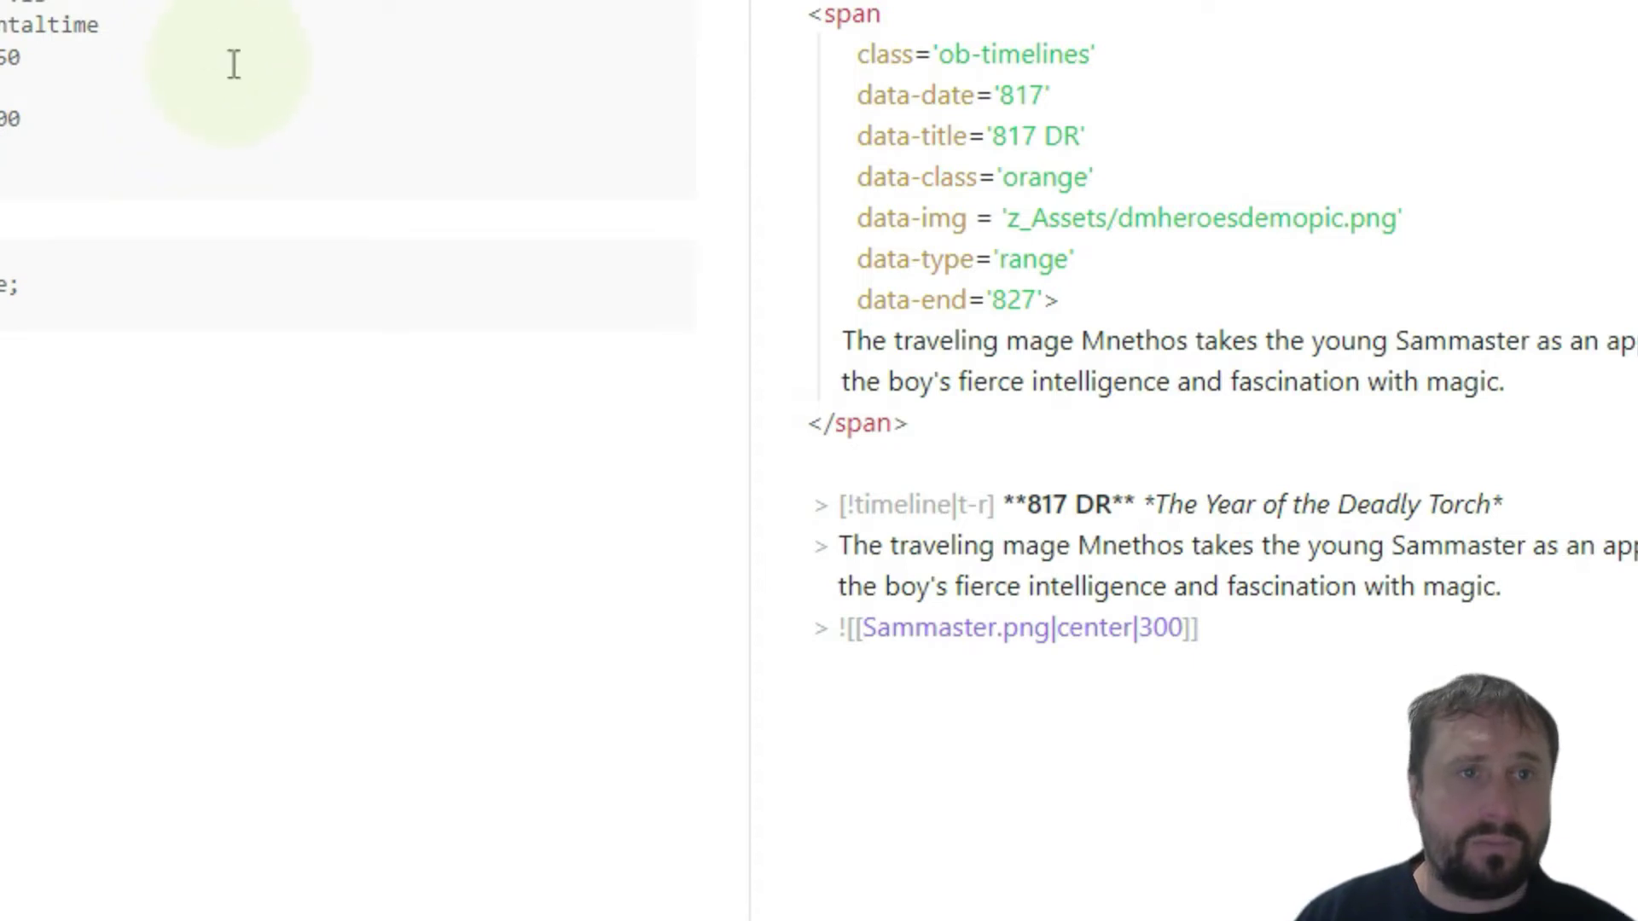
key("BackSpace")
key("BackSpace")
key("ctrl+e")
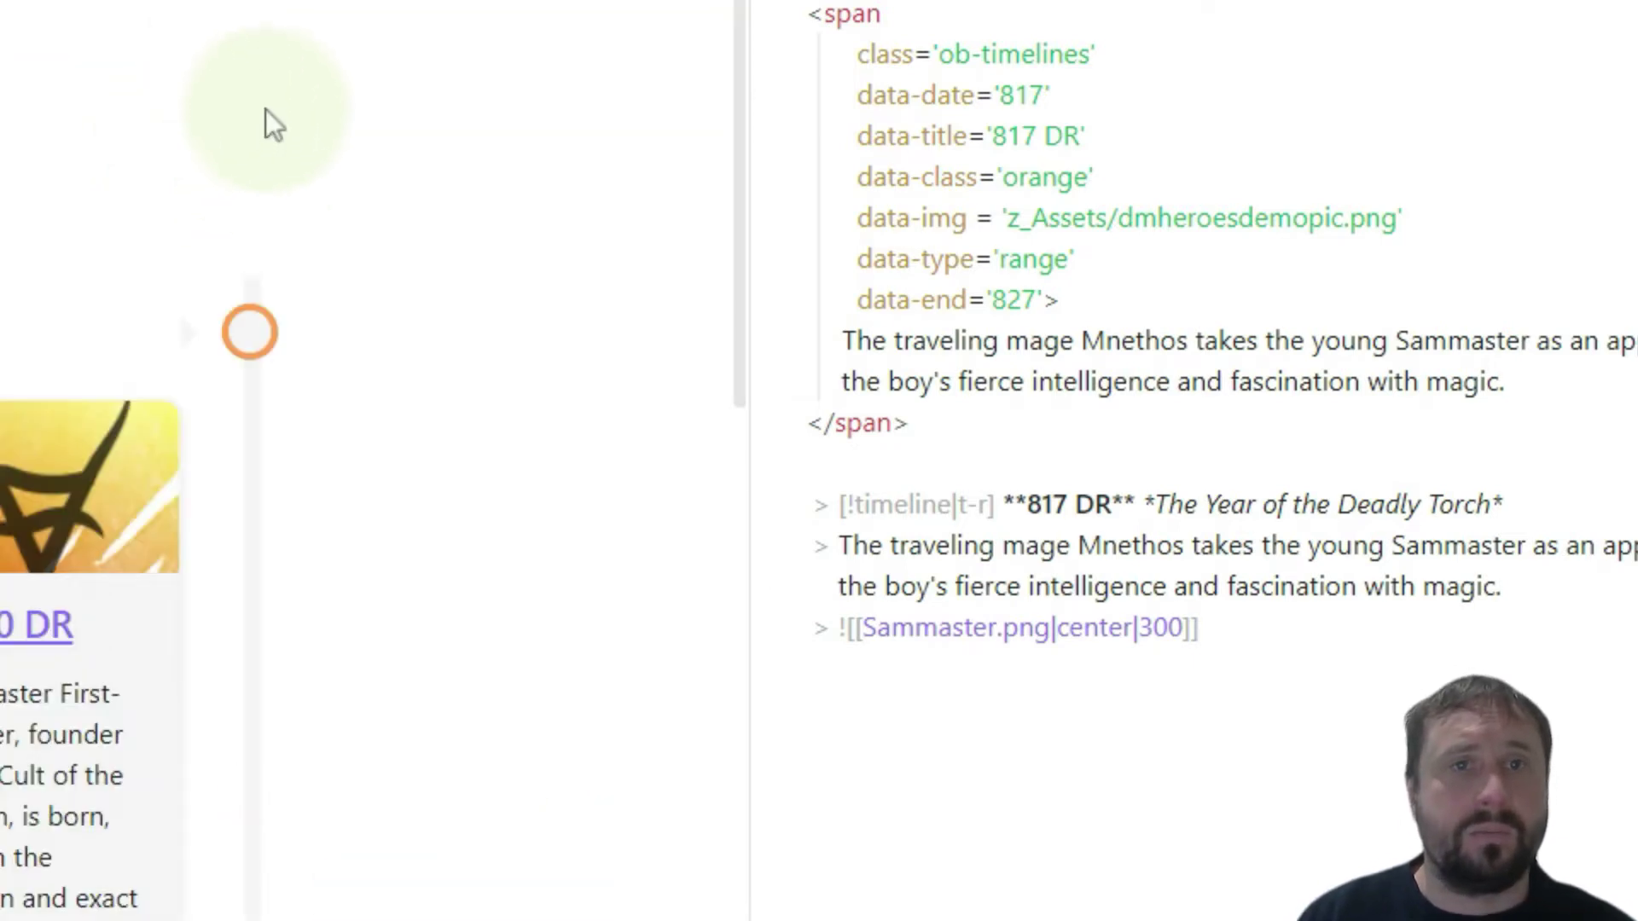
Step: Also remove the option line ending in 50 and the one below it, render the note, and check the timeline's range
key("ctrl+e")
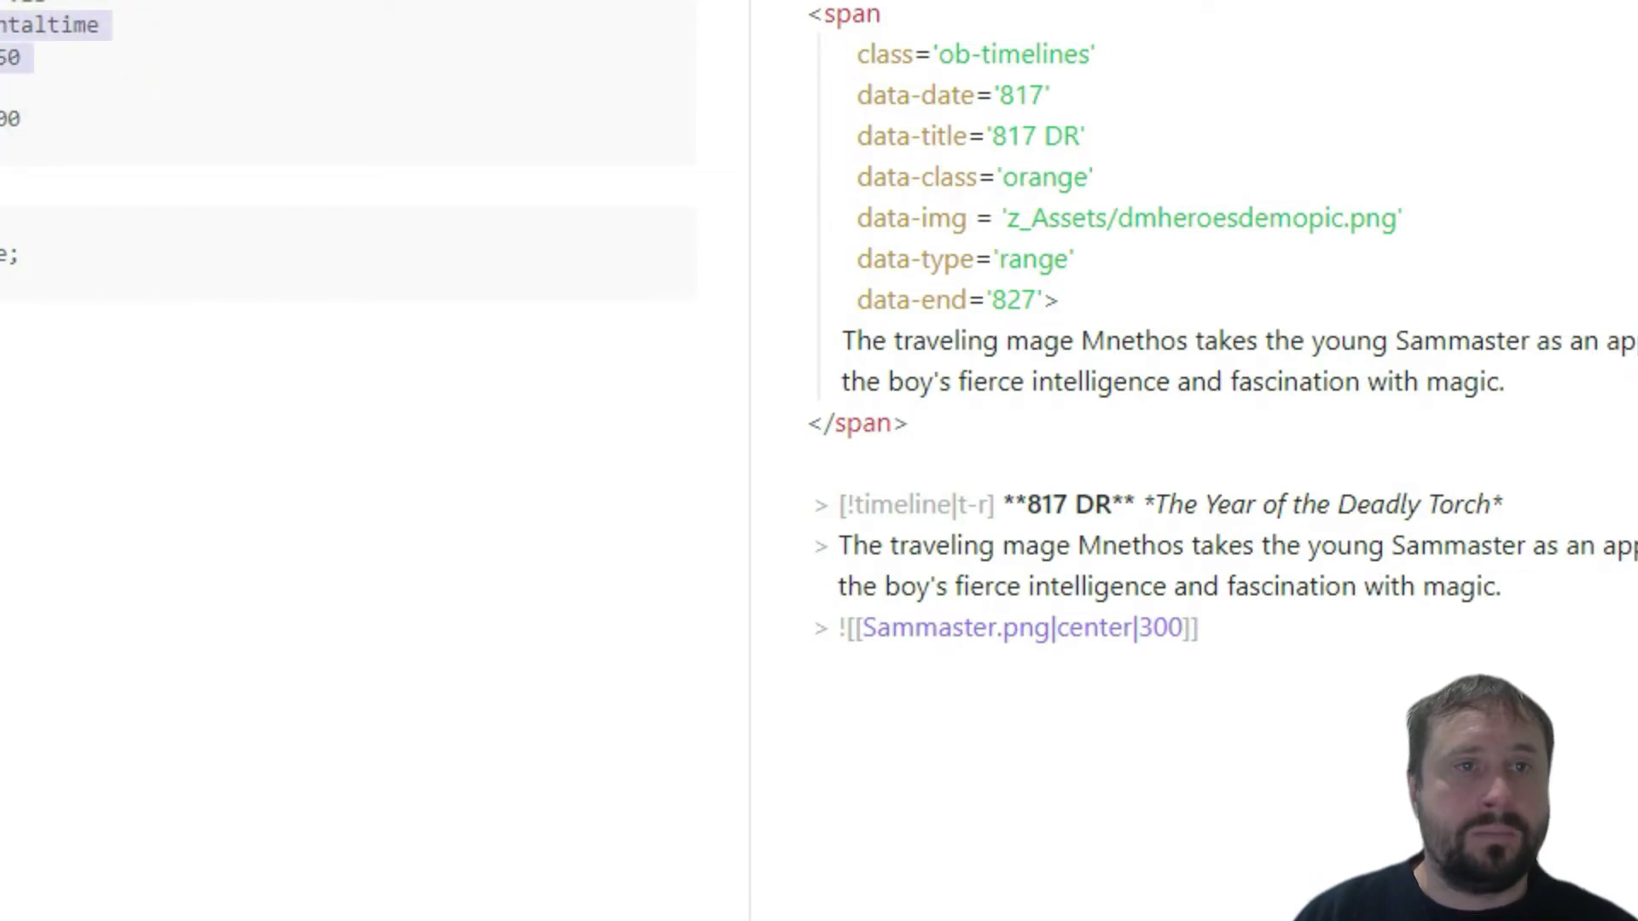
scroll(37, 66, "down", 5)
key("ctrl+Tab")
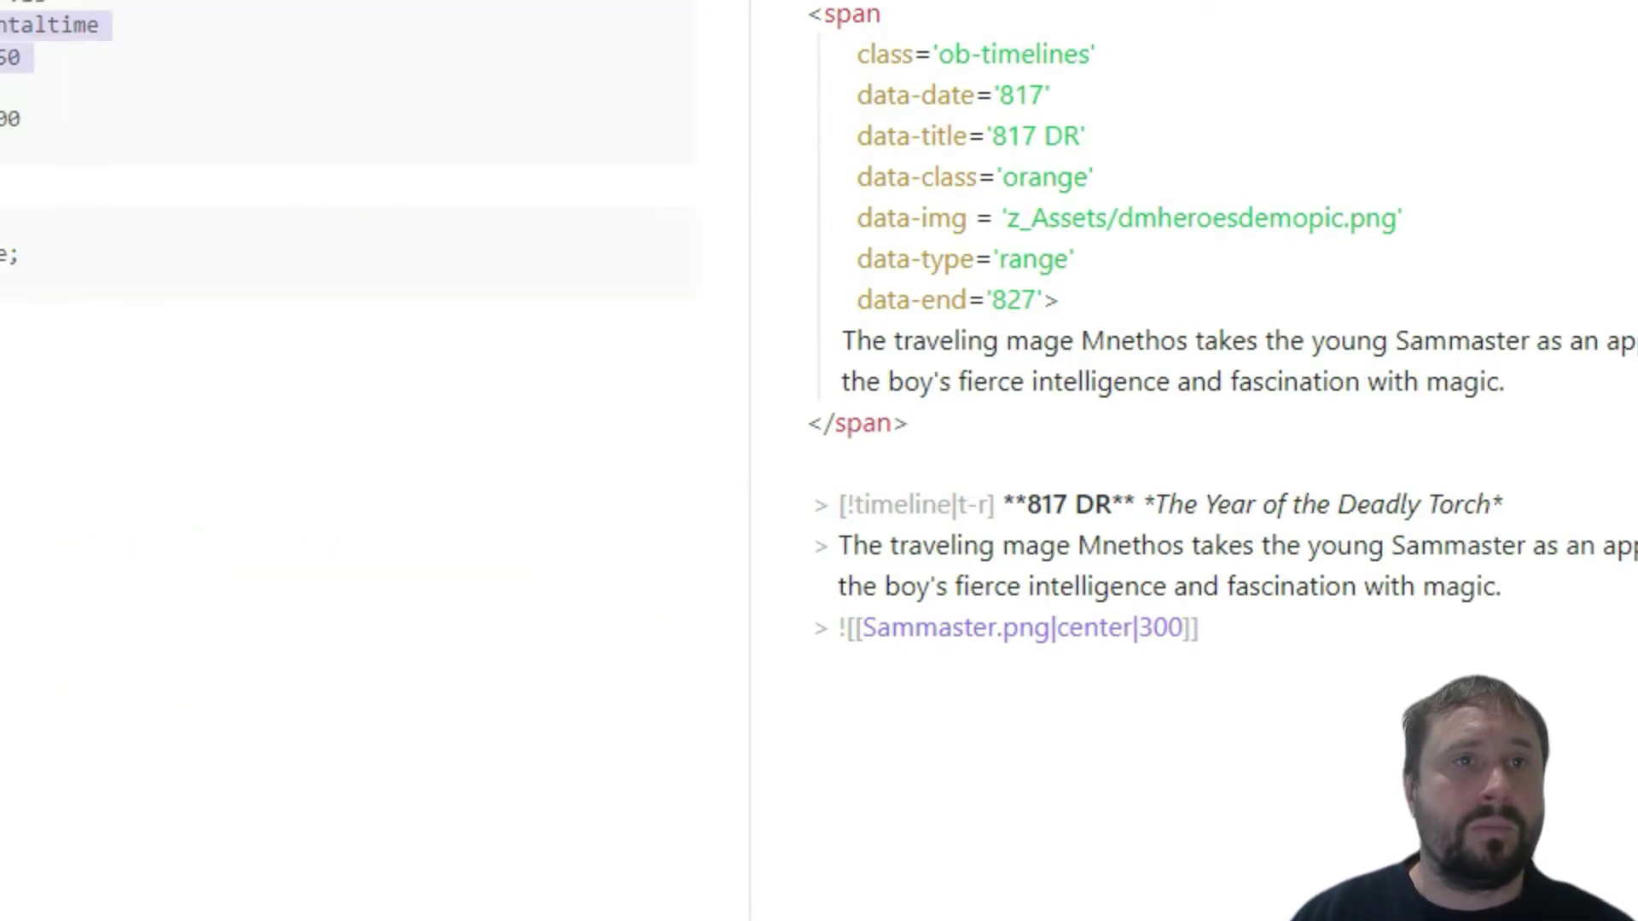
left_click(26, 90)
mouse_move(2, 88)
left_mouse_down()
mouse_move(2, 34)
mouse_move(2, 64)
left_mouse_up()
key("BackSpace")
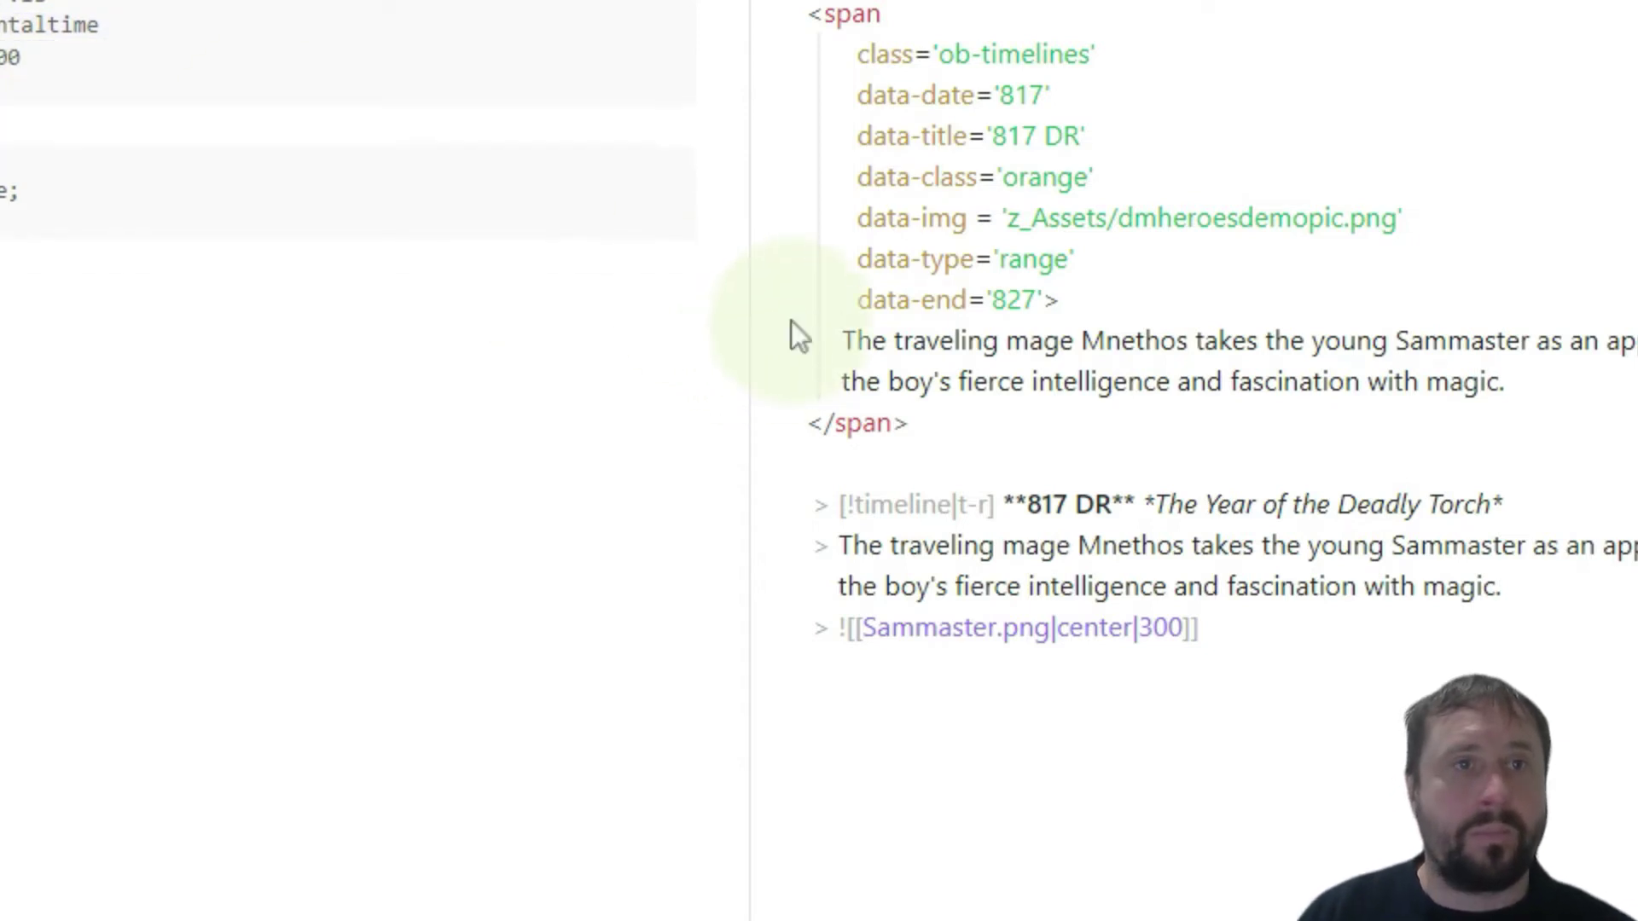
key("ctrl+e")
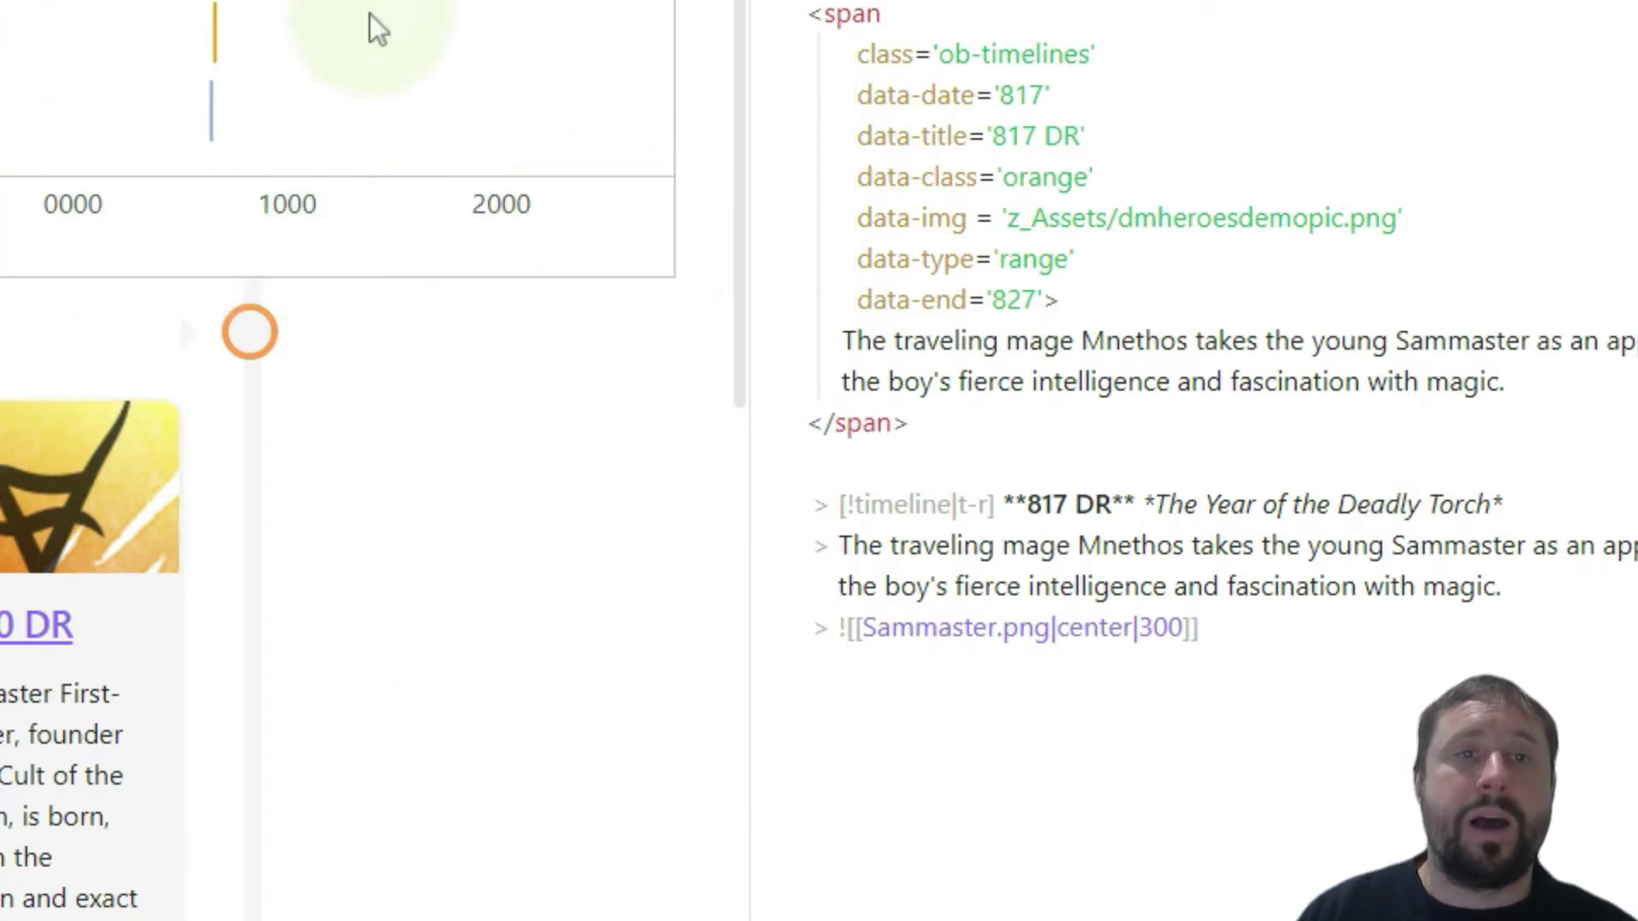
scroll(194, 135, "up", 5)
scroll(464, 111, "down", 5)
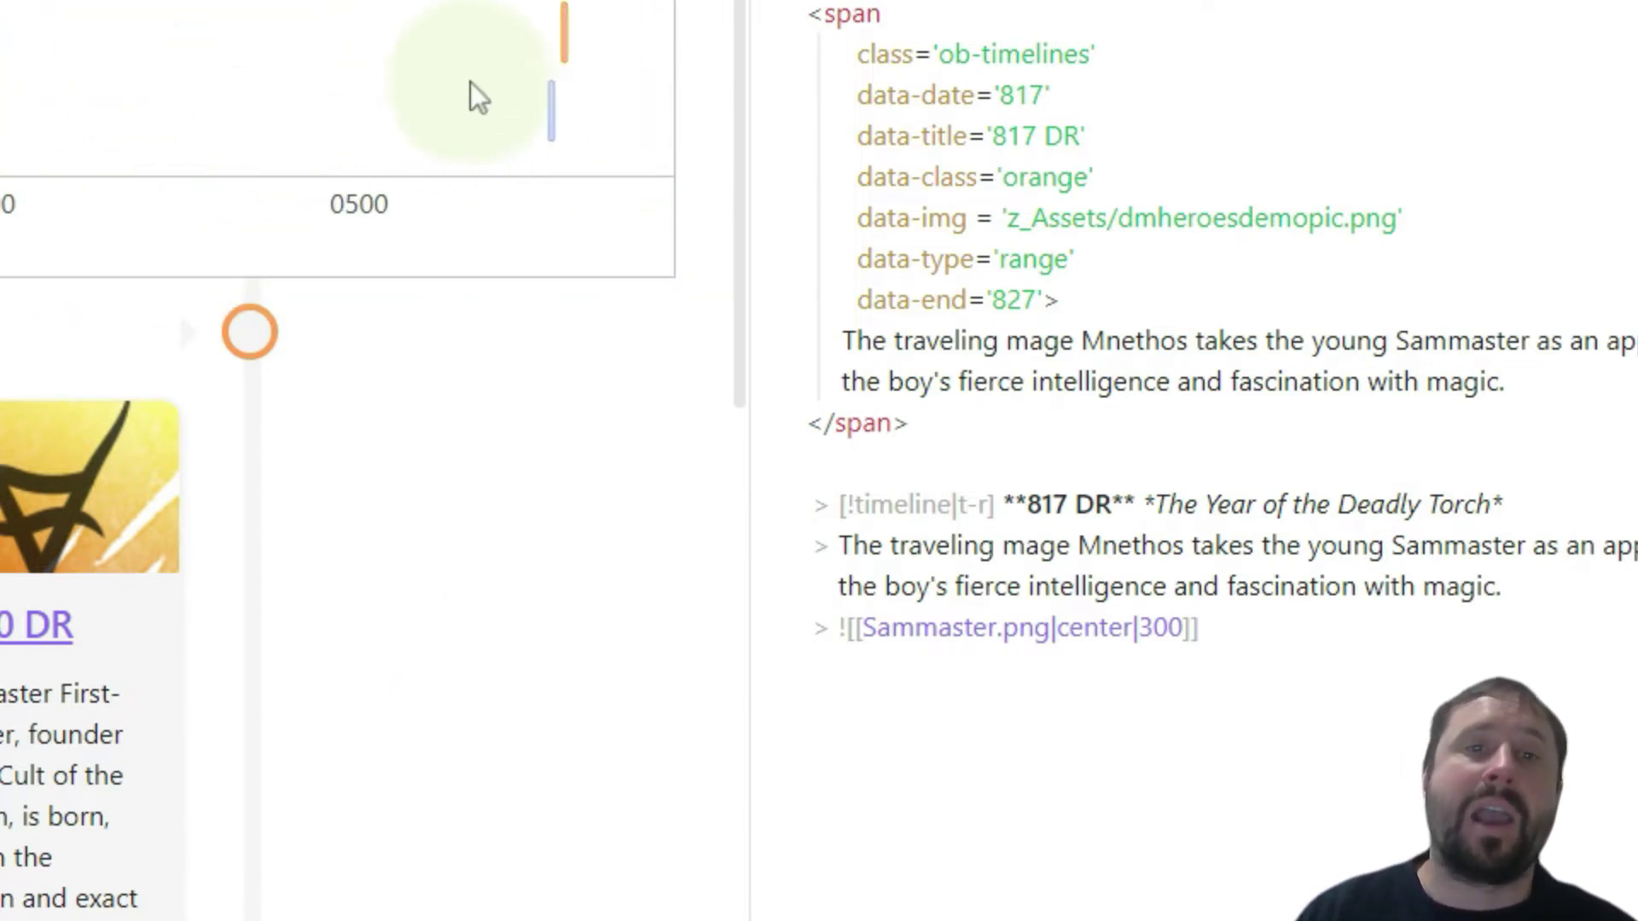
scroll(538, 98, "up", 10)
scroll(557, 74, "down", 4)
Step: Return to the note's source and undo the option line removals in the horizontal timeline block
key("ctrl+e")
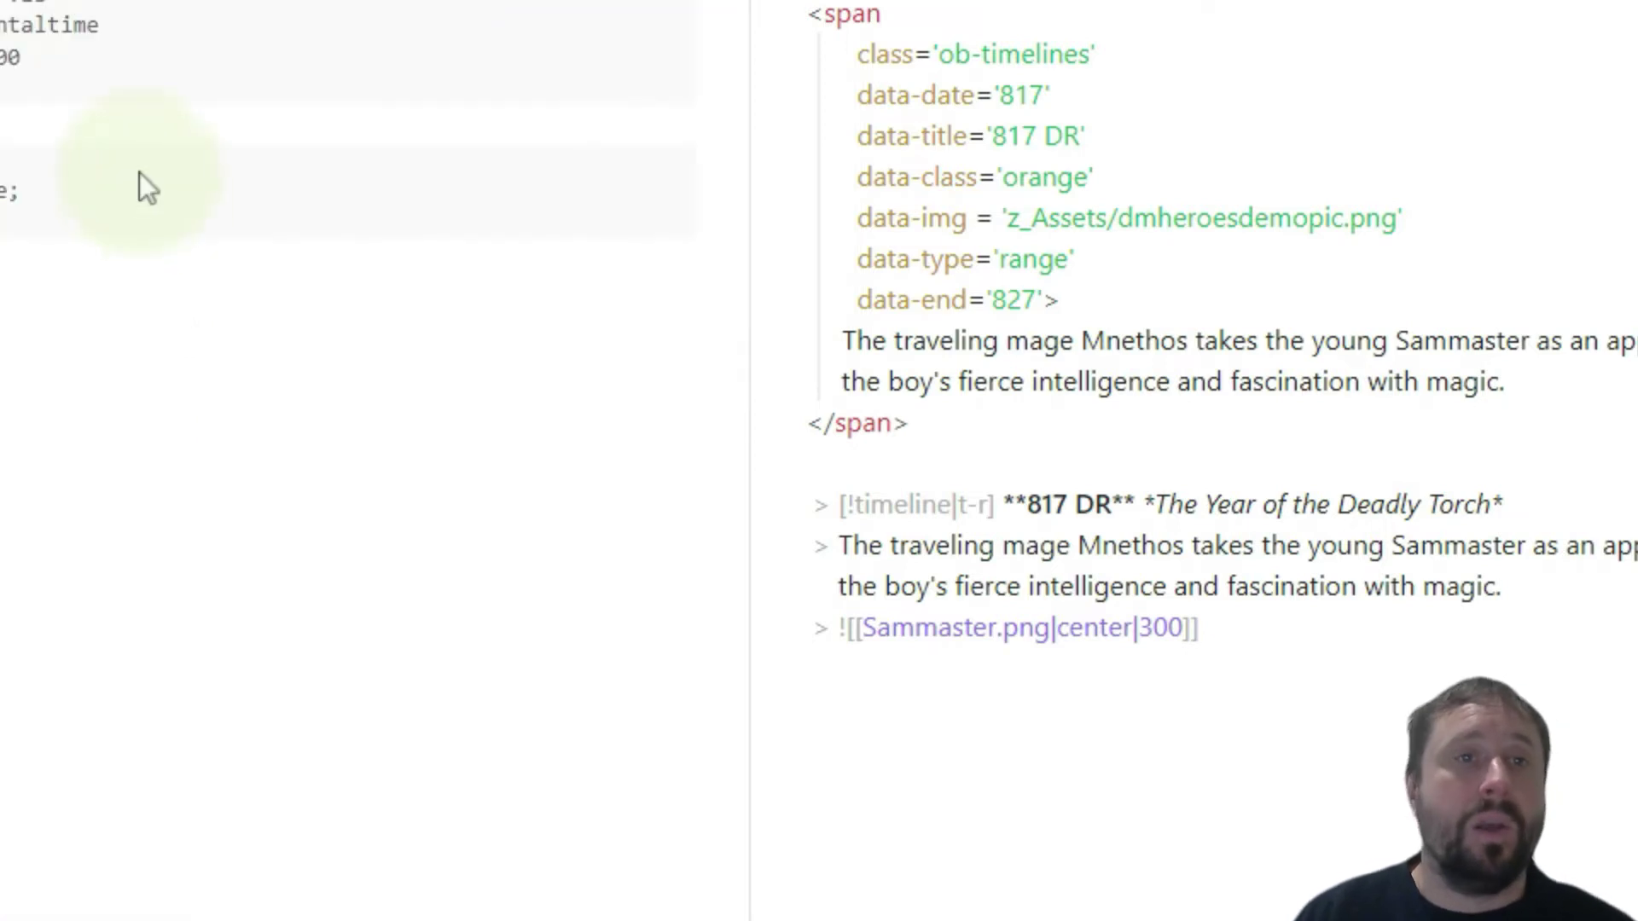
left_click(114, 59)
key("ctrl+z")
key("ctrl+z")
key("ctrl+z")
key("ctrl+z")
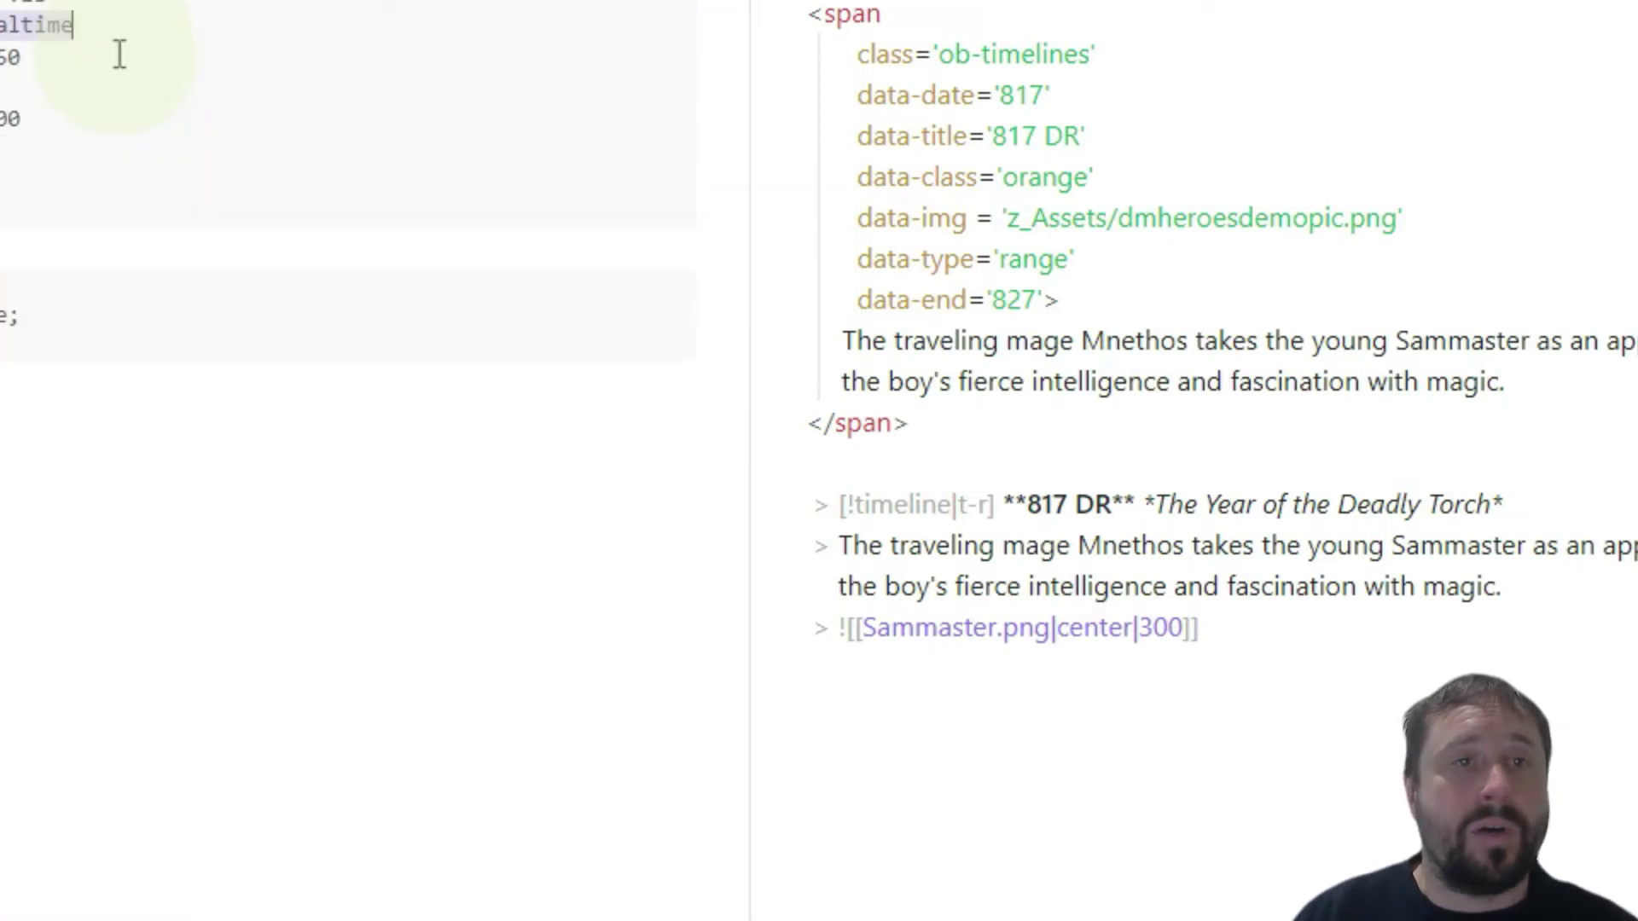
key("ctrl+z")
key("ctrl+z")
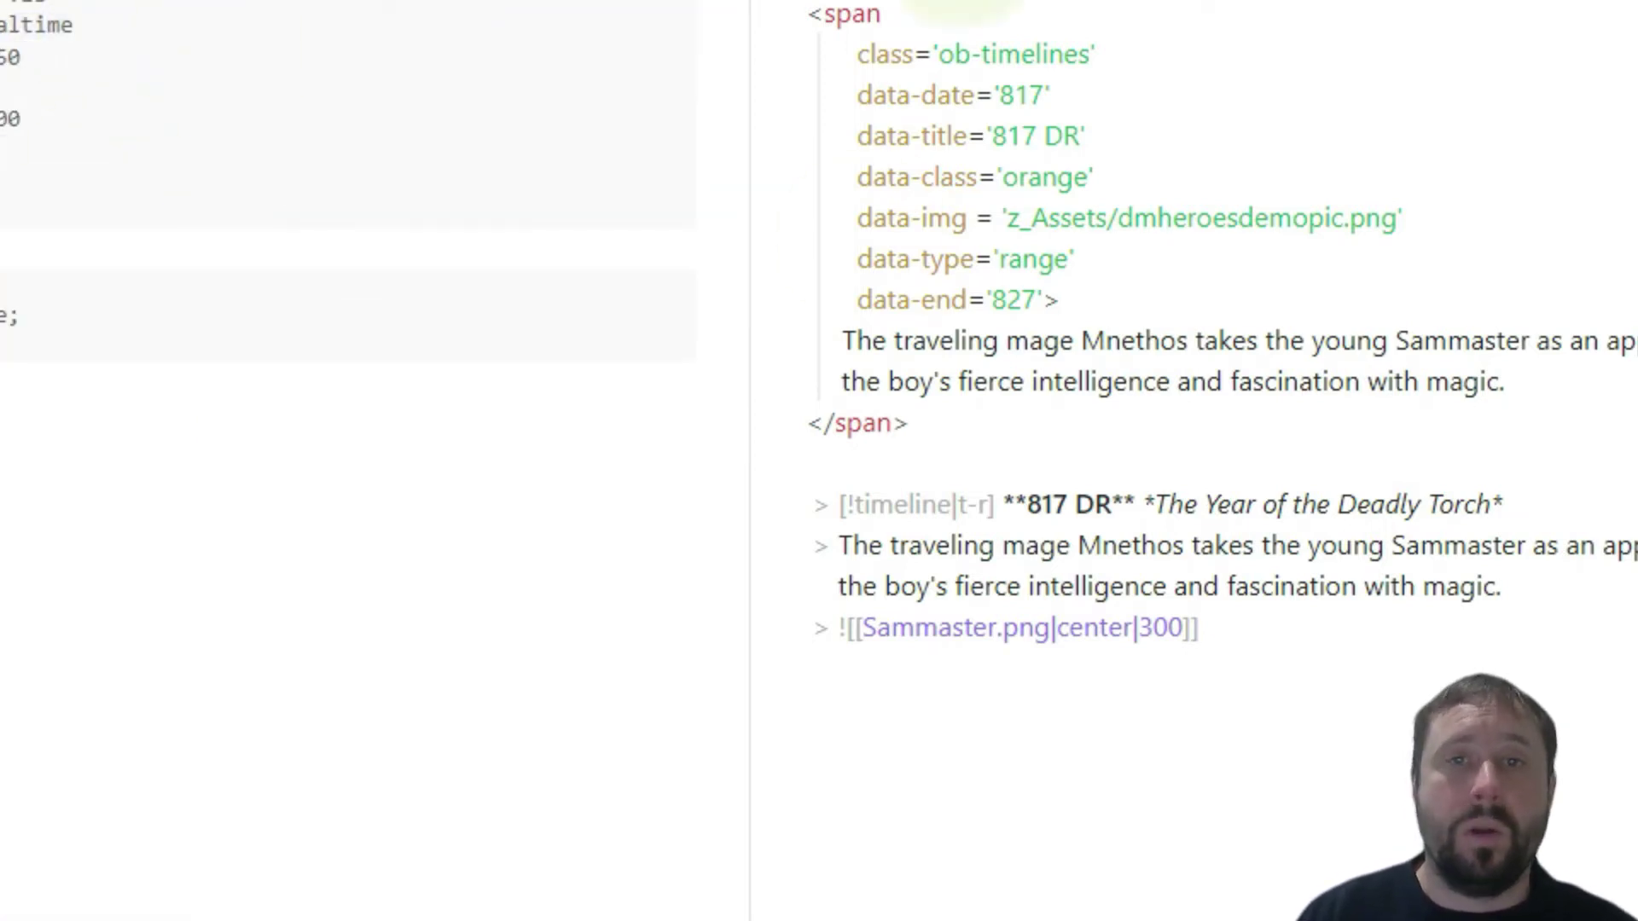
Step: Restore the horizontal timeline tag in the upper code block and render the note
double_click(10, 23)
key("ctrl+v")
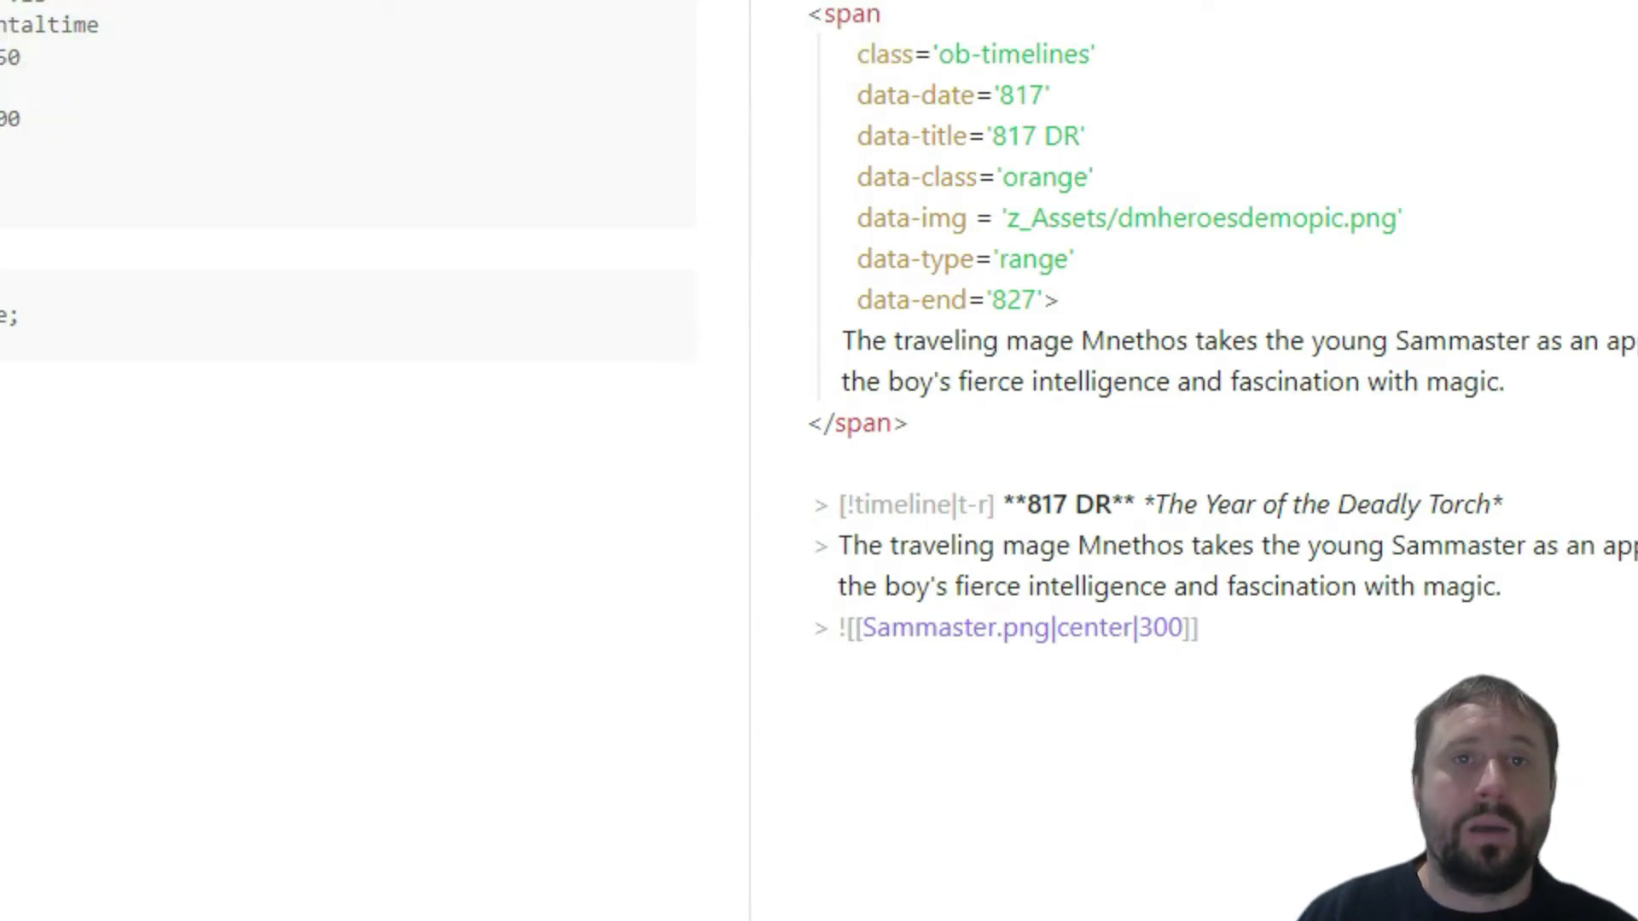
key("ctrl+e")
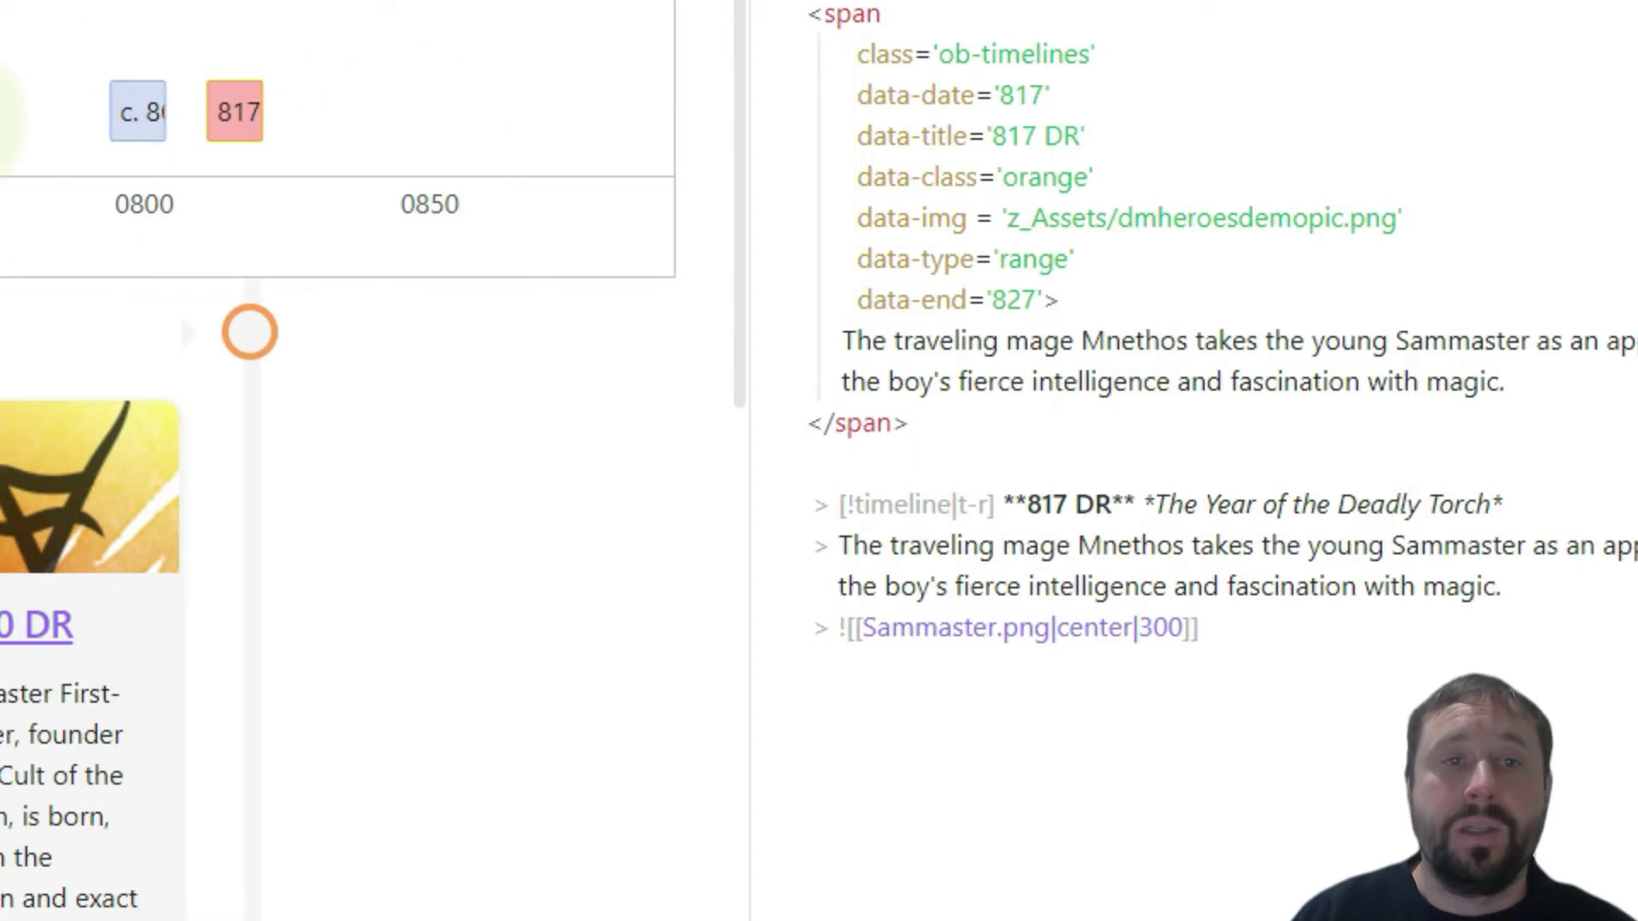
Step: Examine the option lines in the horizontal timeline block's source and zoom in and out on the rendered timeline
key("ctrl+e")
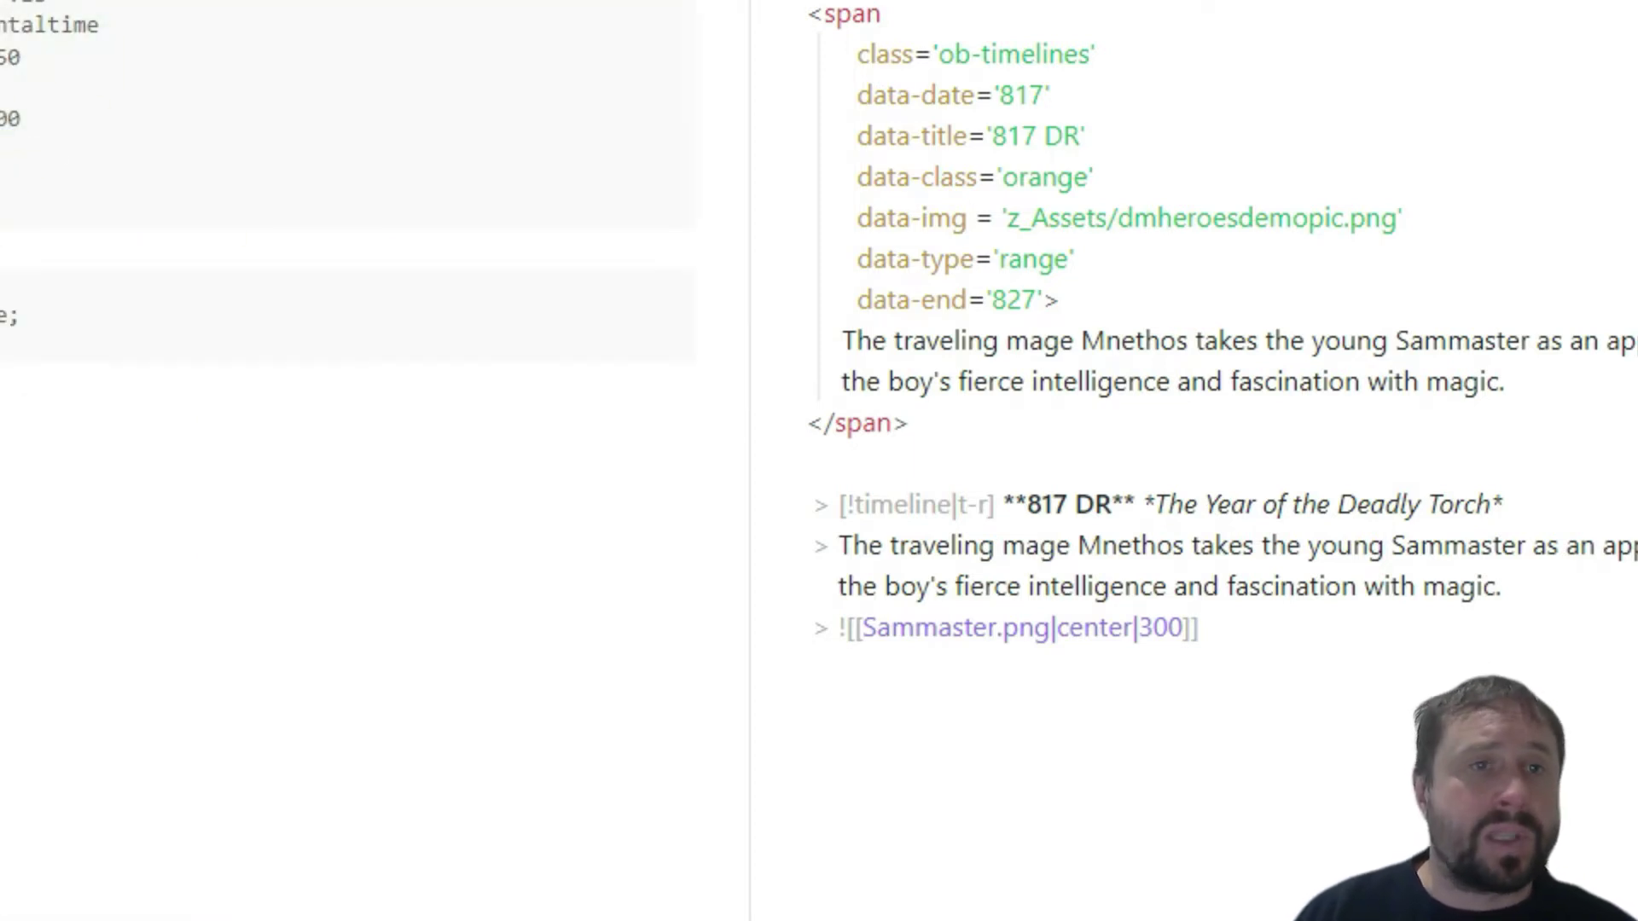
left_click_drag(19, 171, 0, 154)
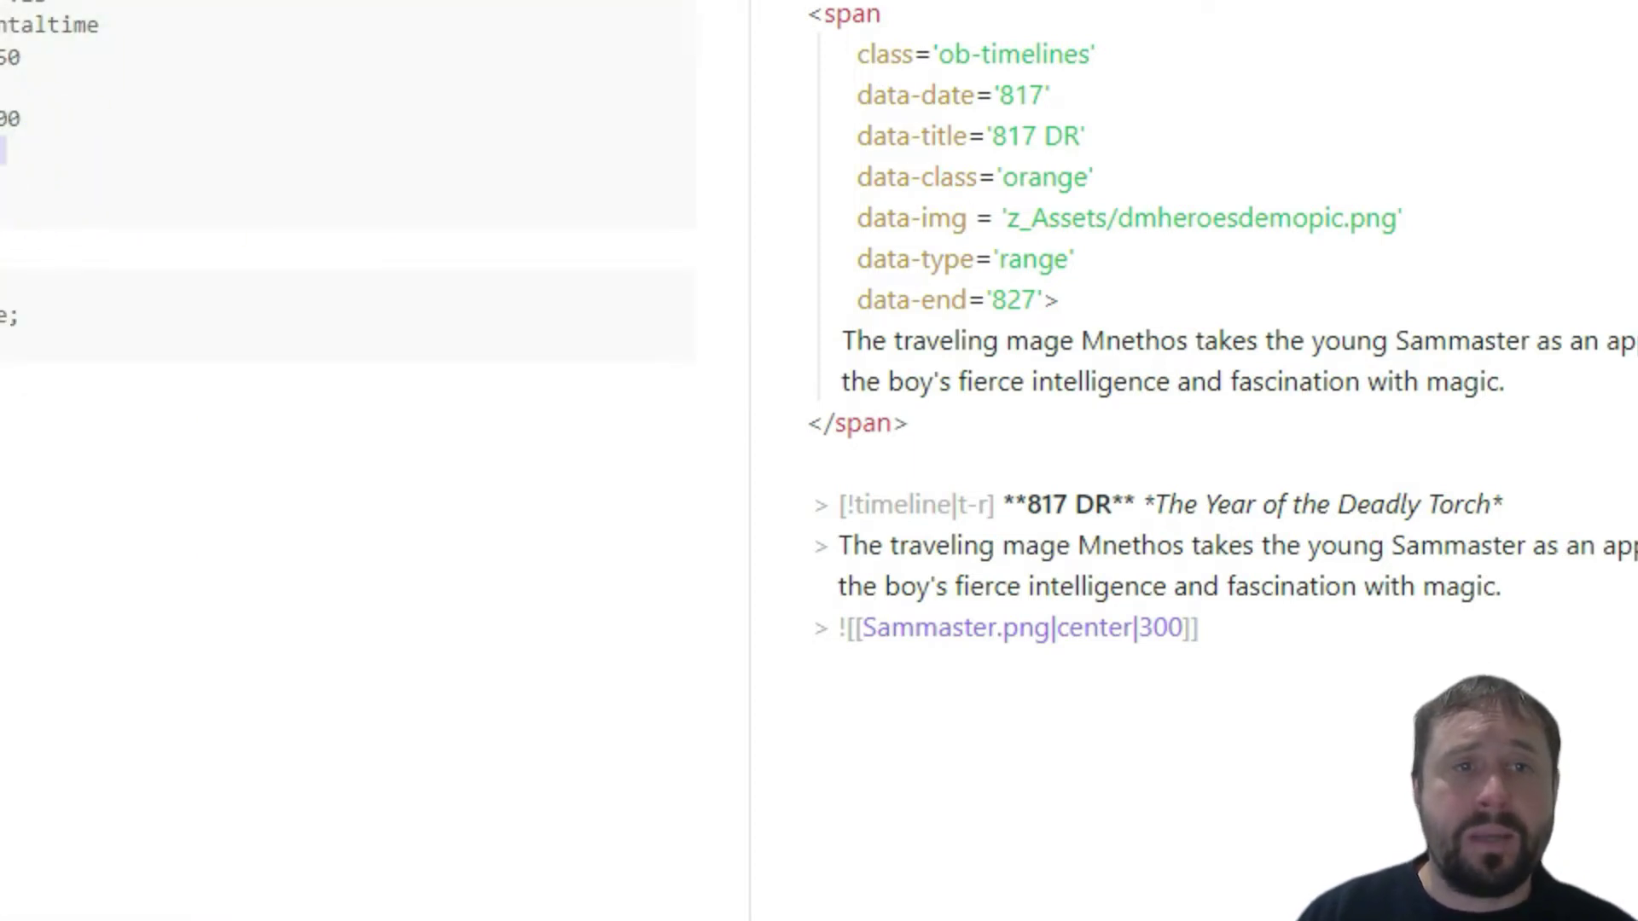
left_click_drag(4, 85, 0, 62)
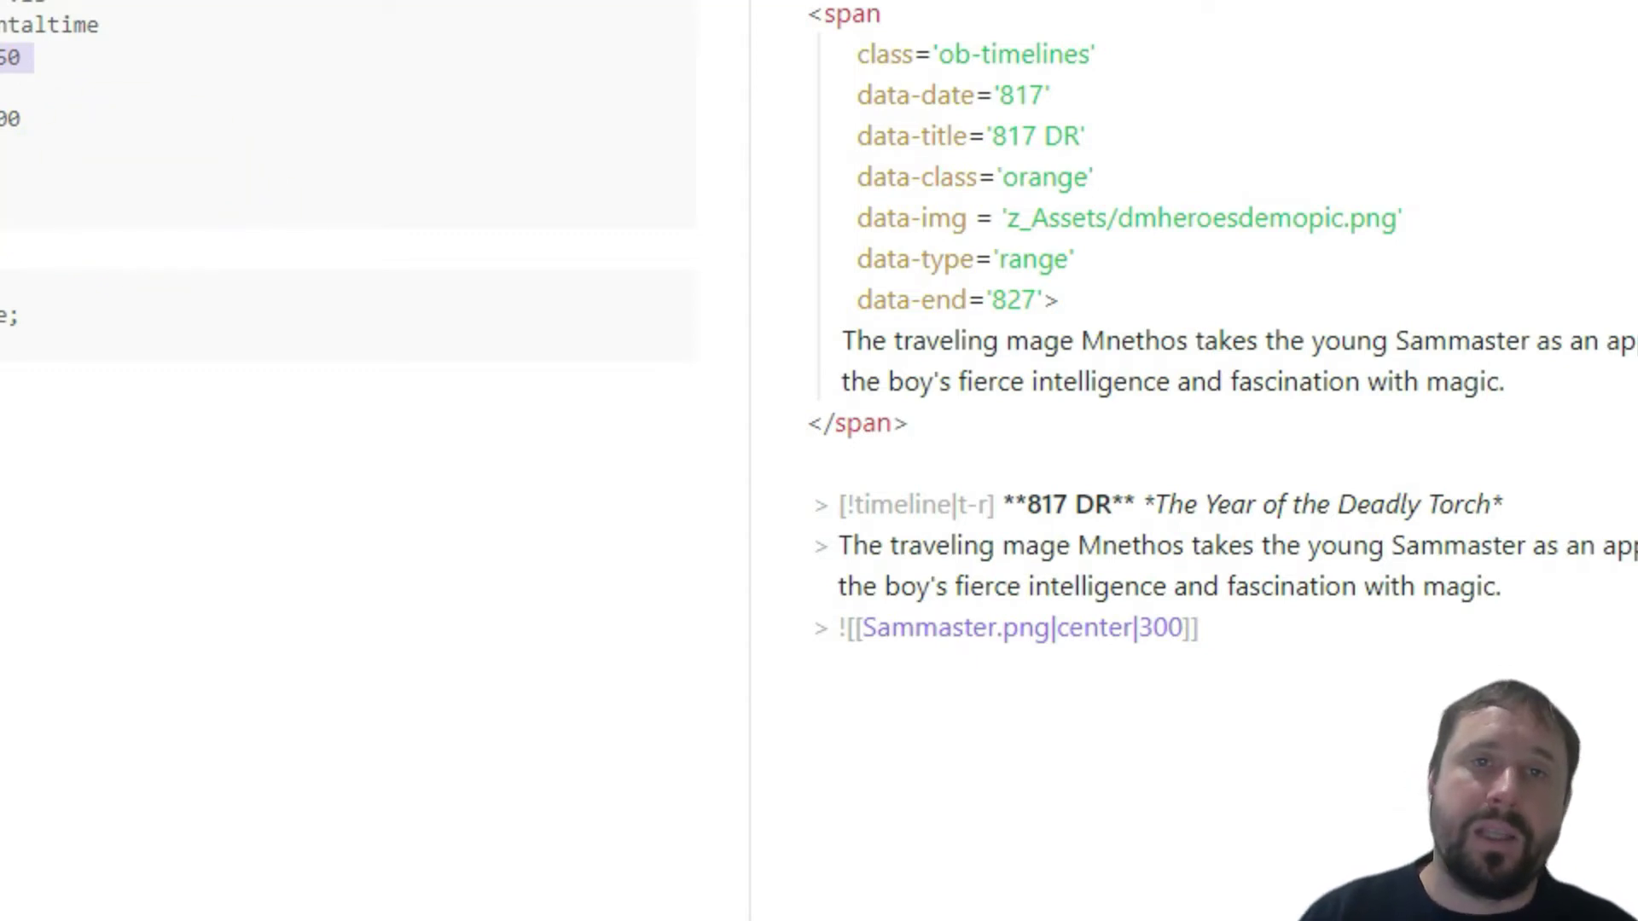
left_click(674, 2)
scroll(266, 68, "up", 8)
scroll(139, 75, "down", 5)
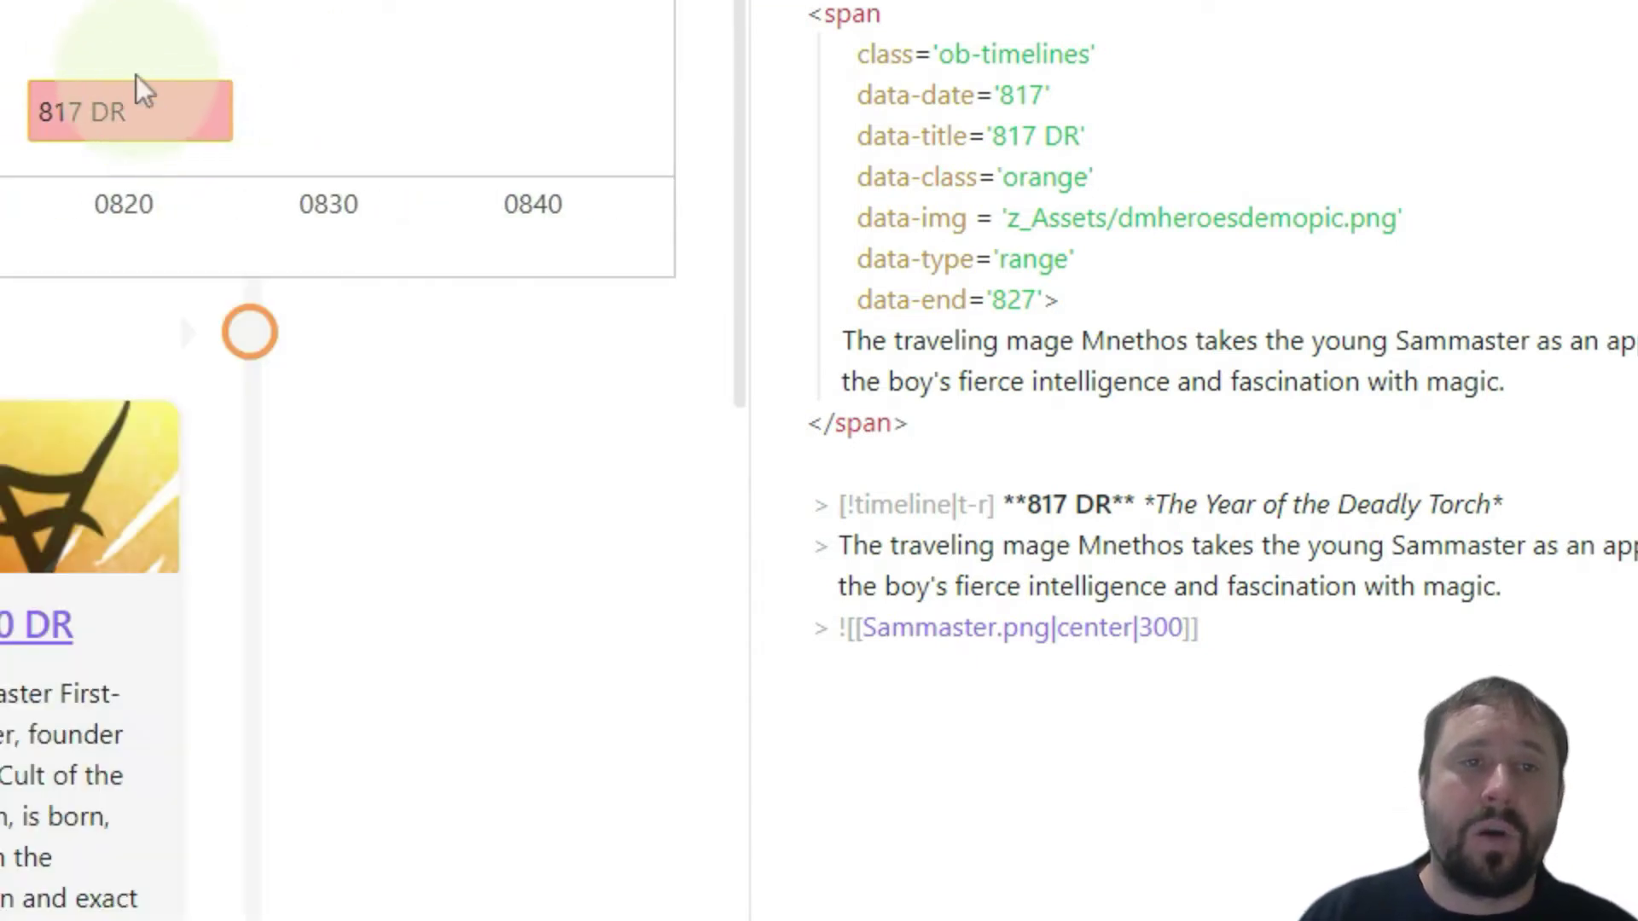
Step: Try a different height option in the horizontal timeline block, render the note, and restore the previous height
key("ctrl+e")
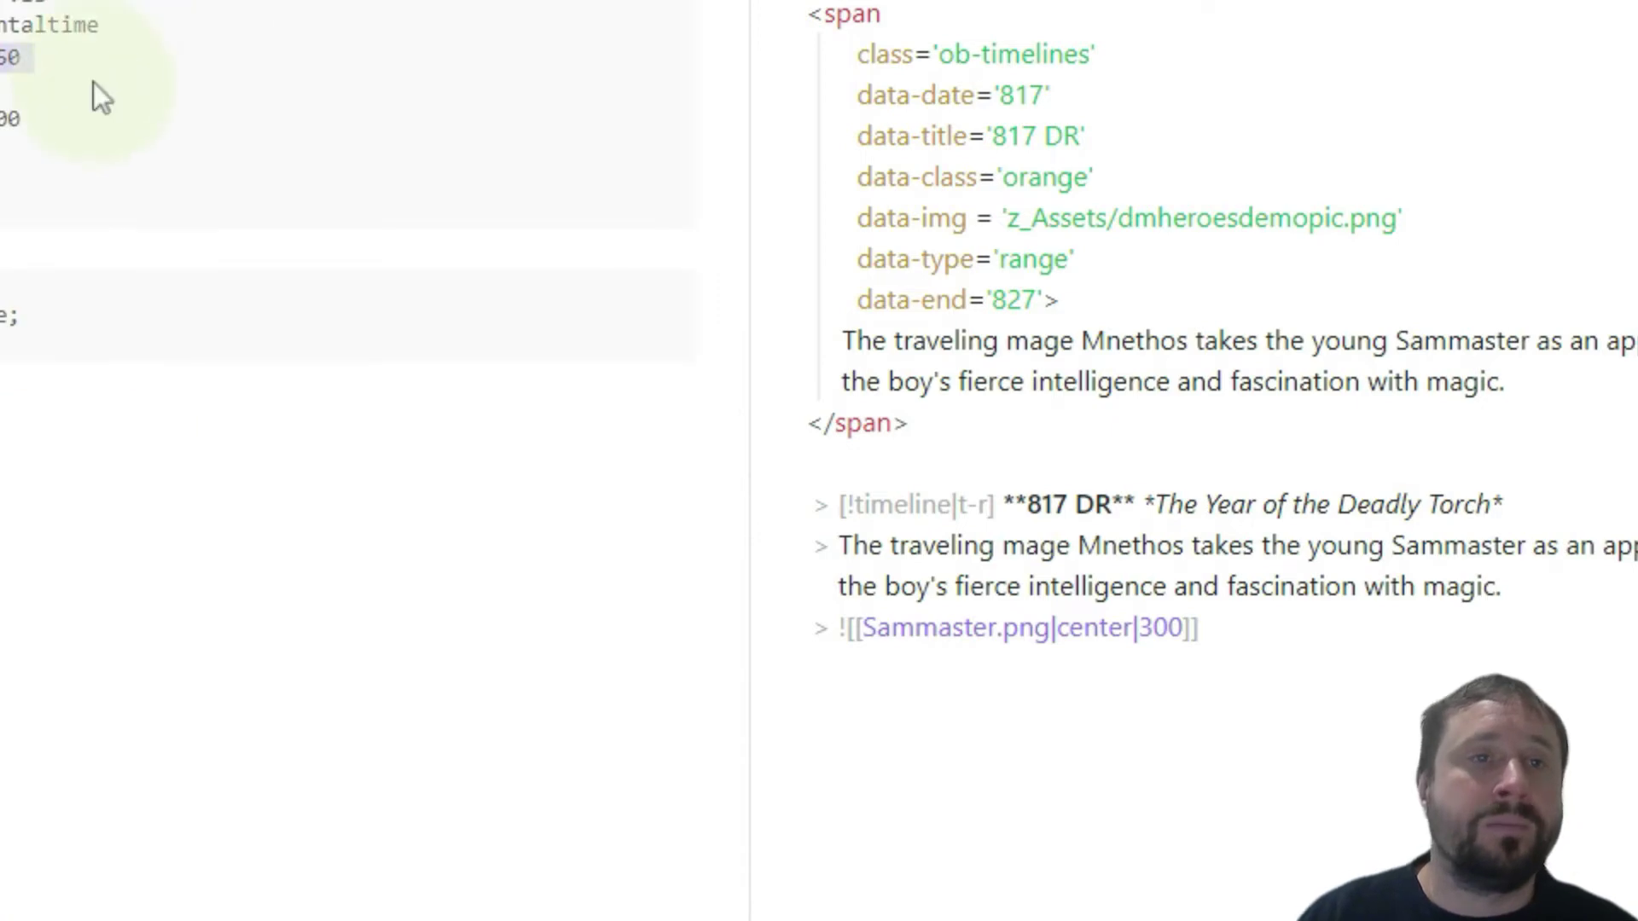
left_click(11, 143)
left_click(34, 143)
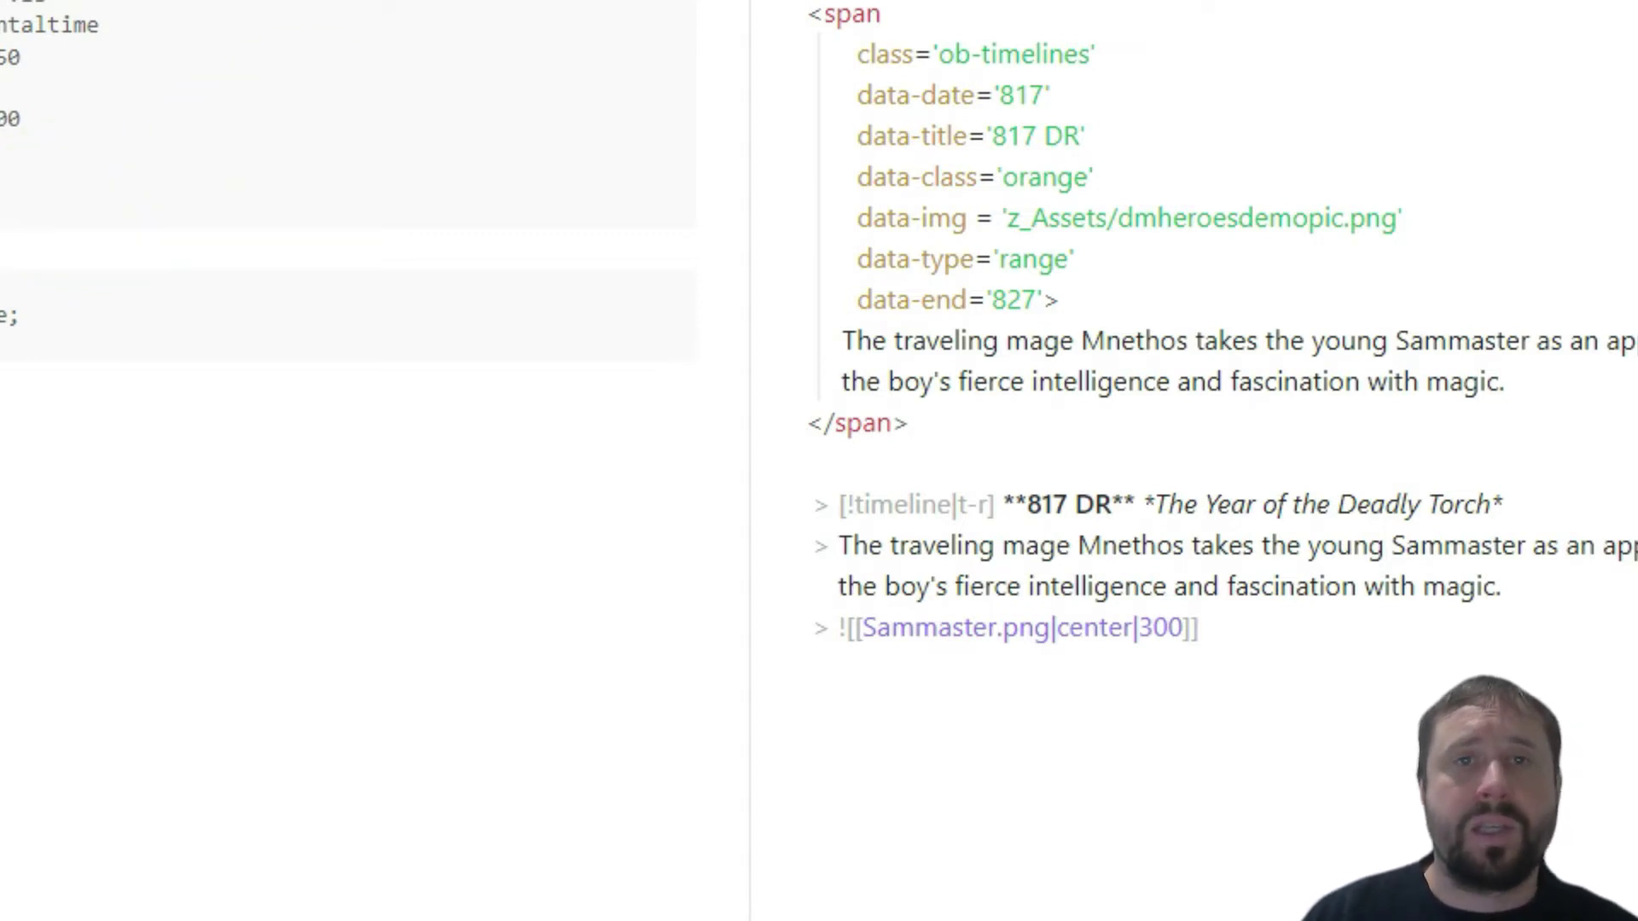
key("ctrl+e")
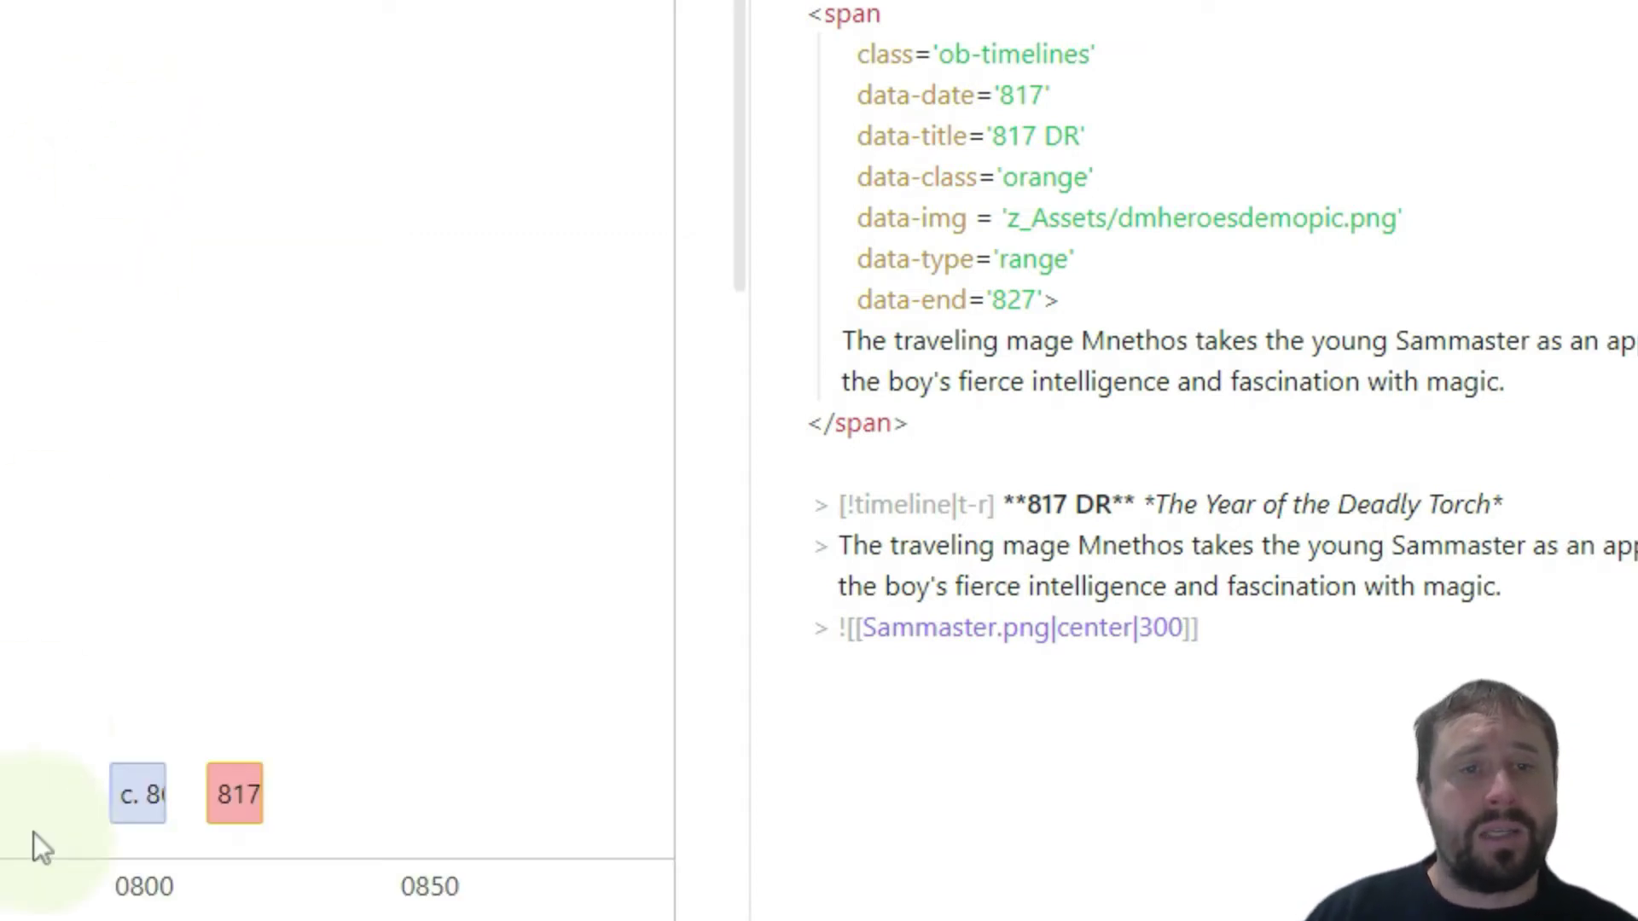
key("ctrl+e")
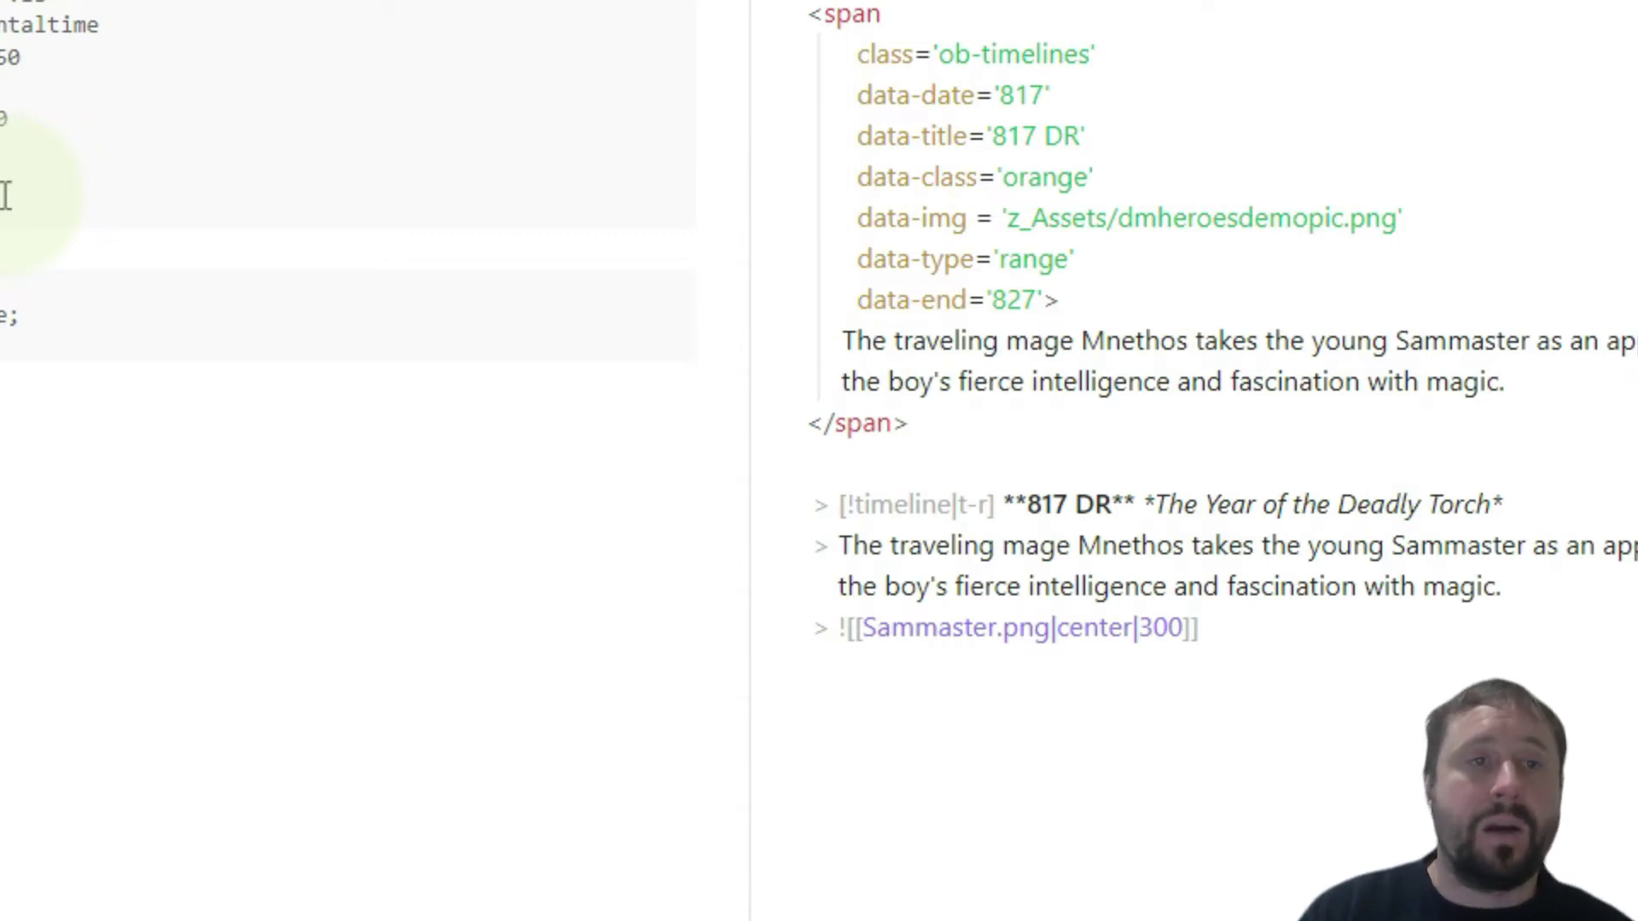
key("ctrl+e")
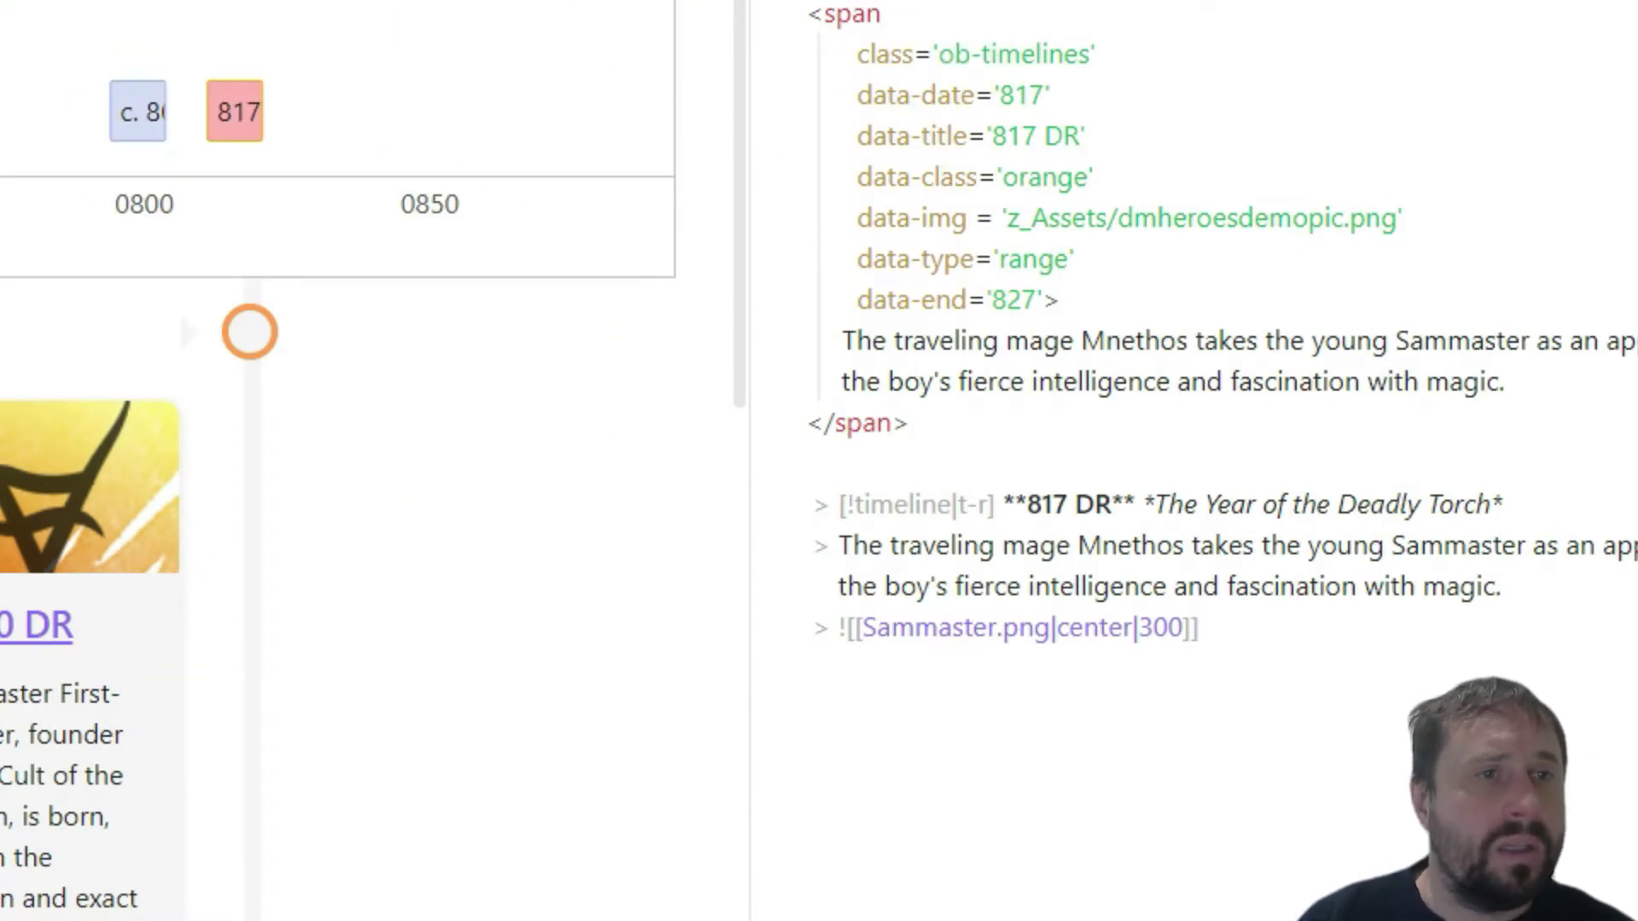
Step: Set the copied 817 DR event's data-date to 820 and data-end to 840, and refresh the rendered timeline
key("ctrl+e")
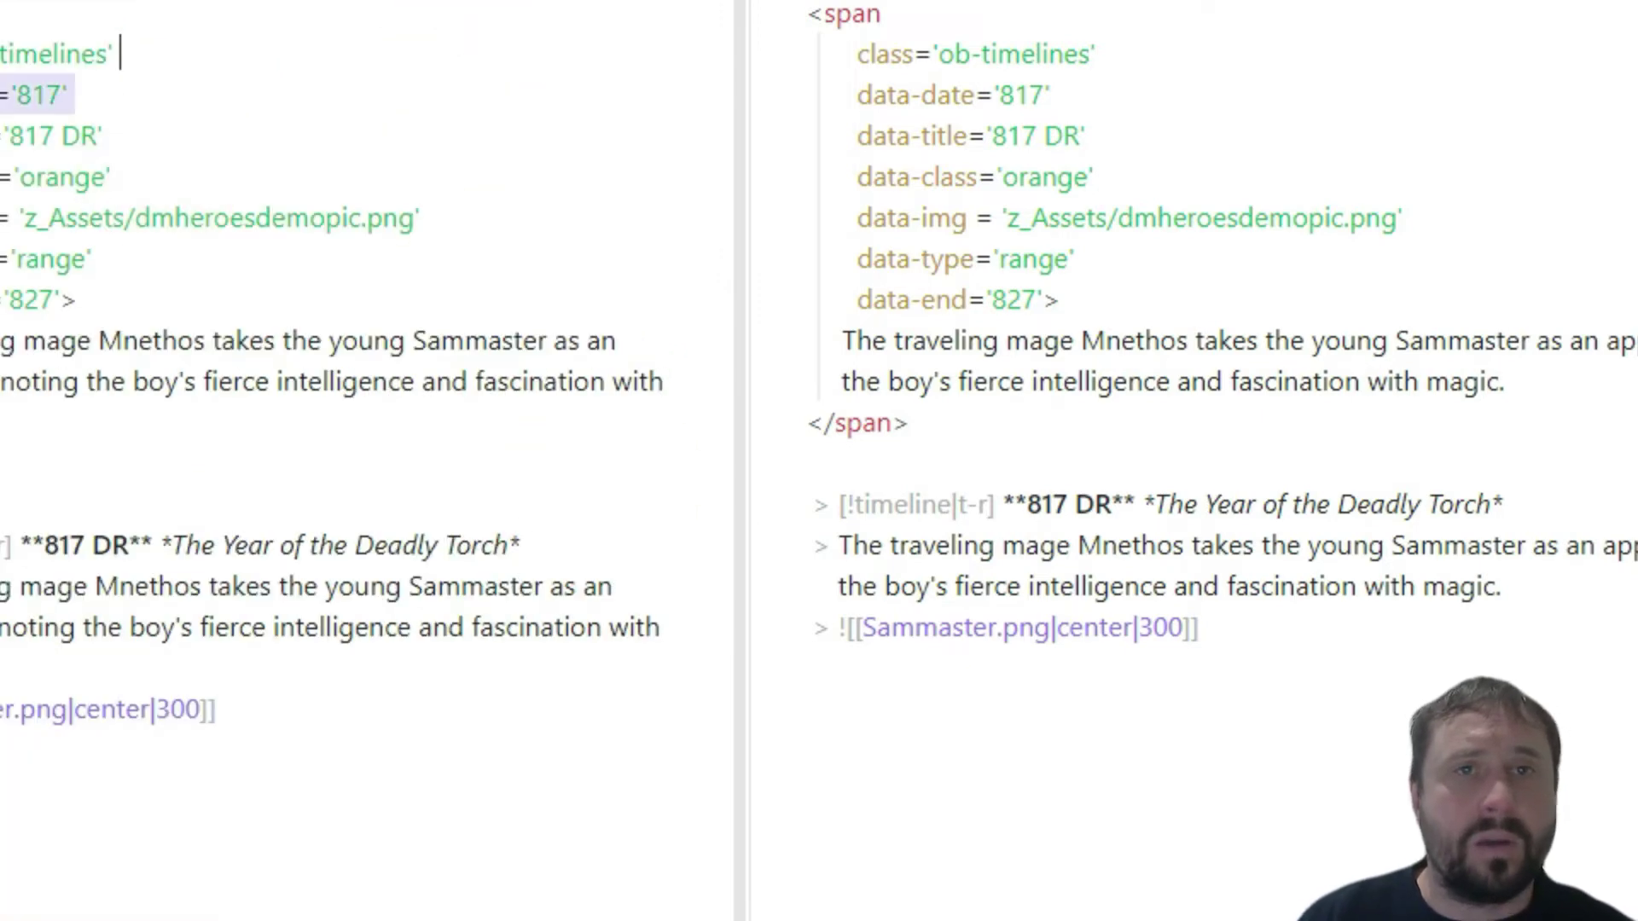
key("ctrl+e")
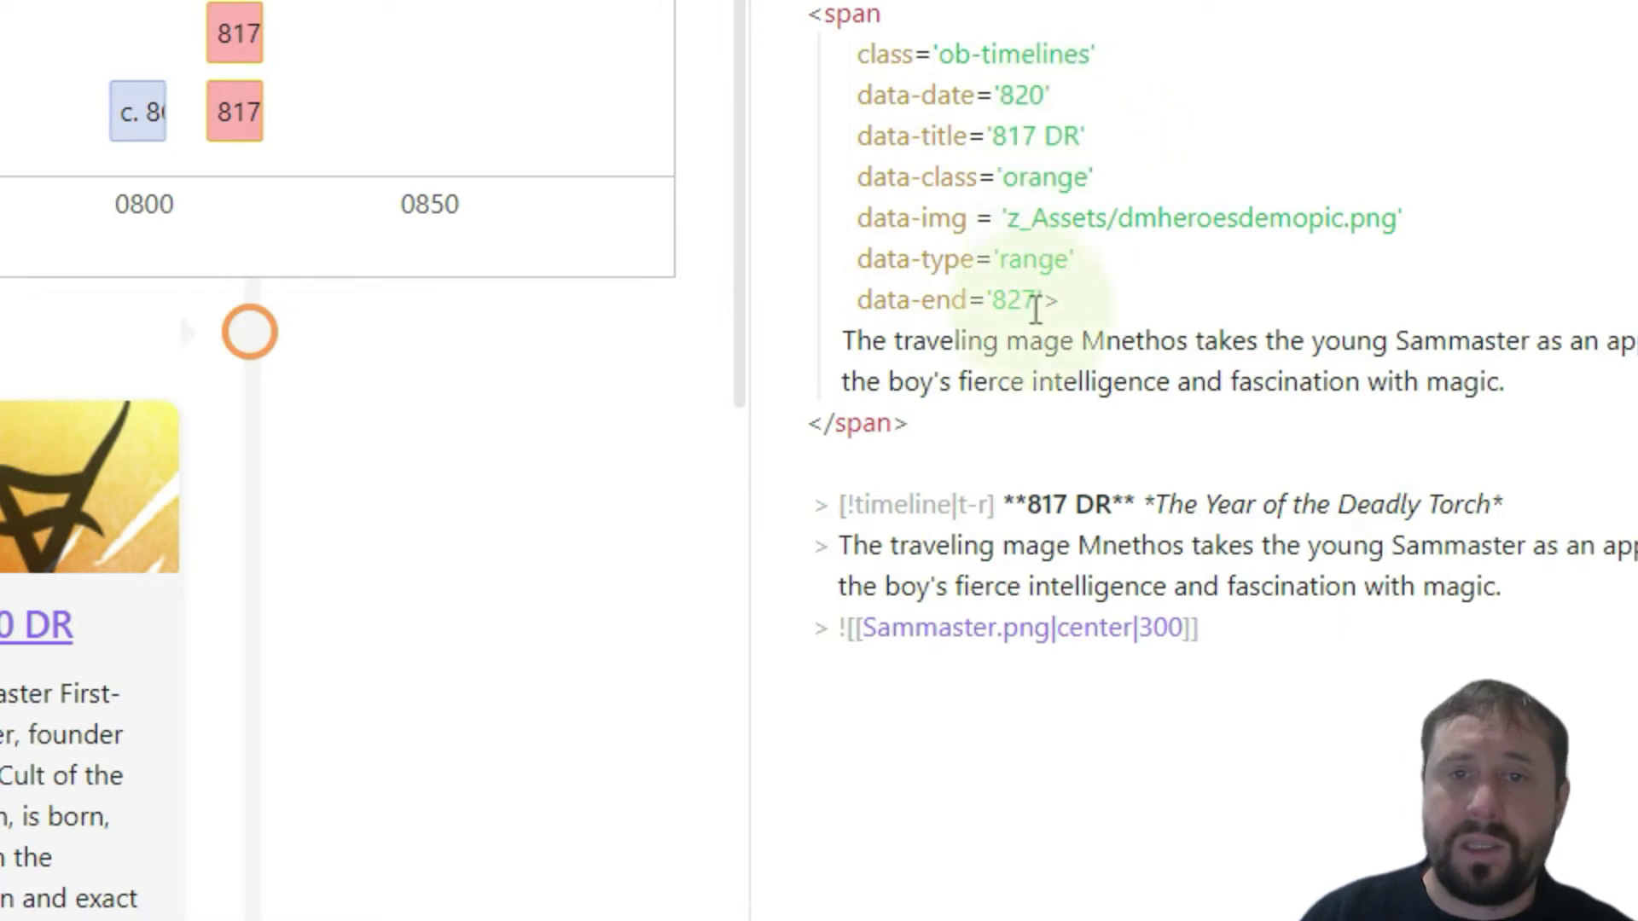
key("BackSpace")
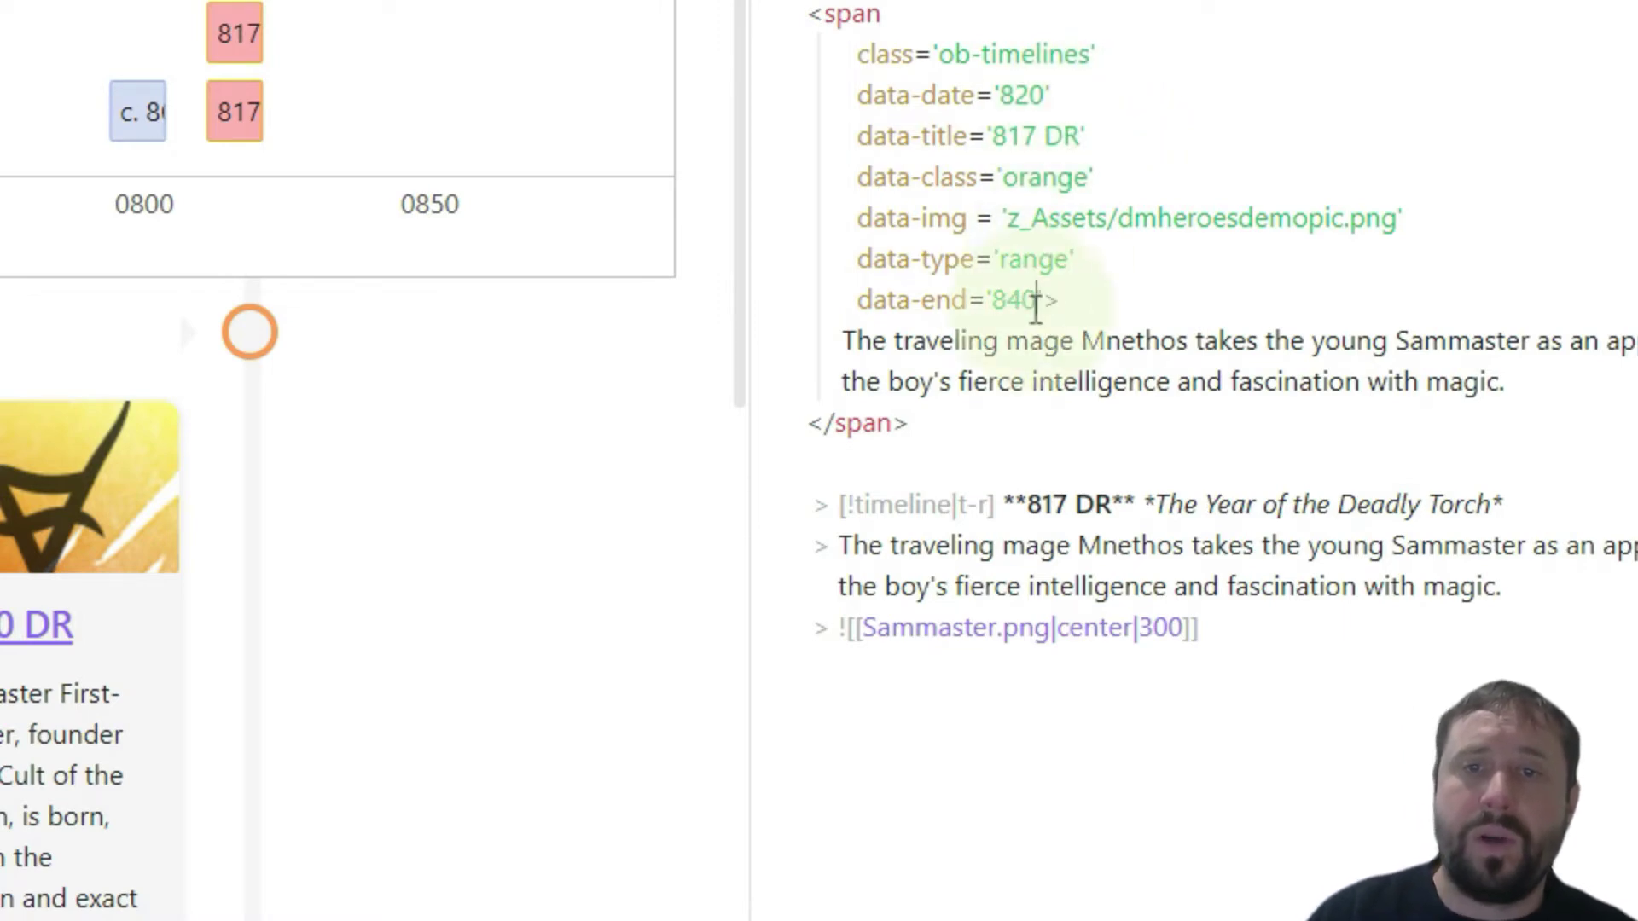
left_click(1335, 110)
left_click(683, 2)
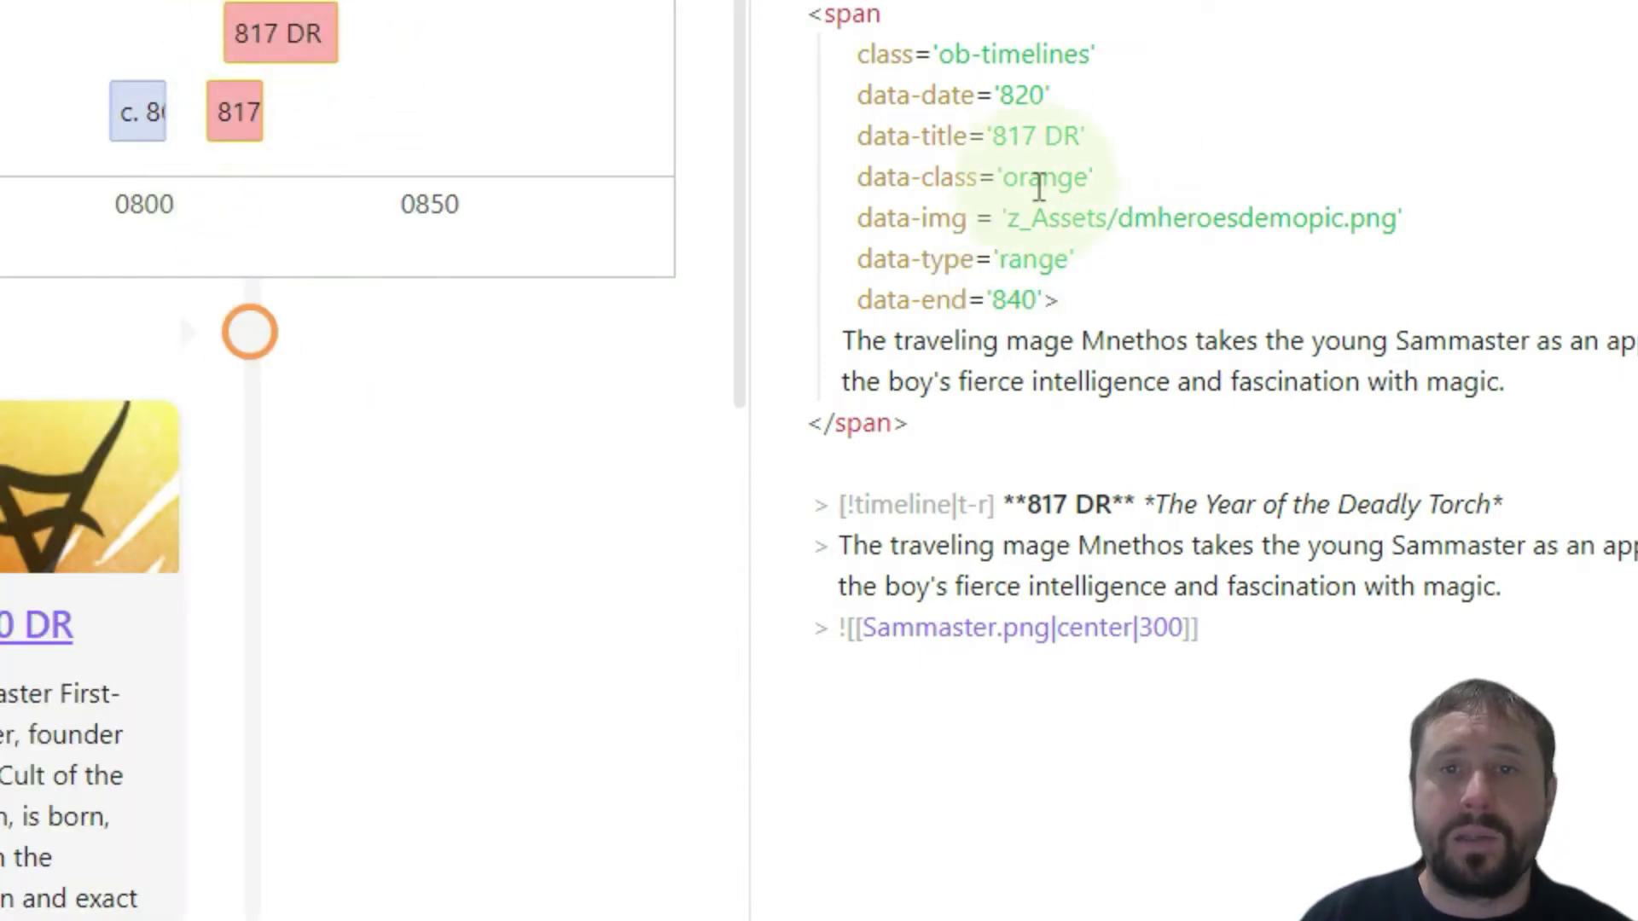
Step: Try red as the copied event's data-class, check its bar in the timeline, and set the class back to orange
double_click(1039, 180)
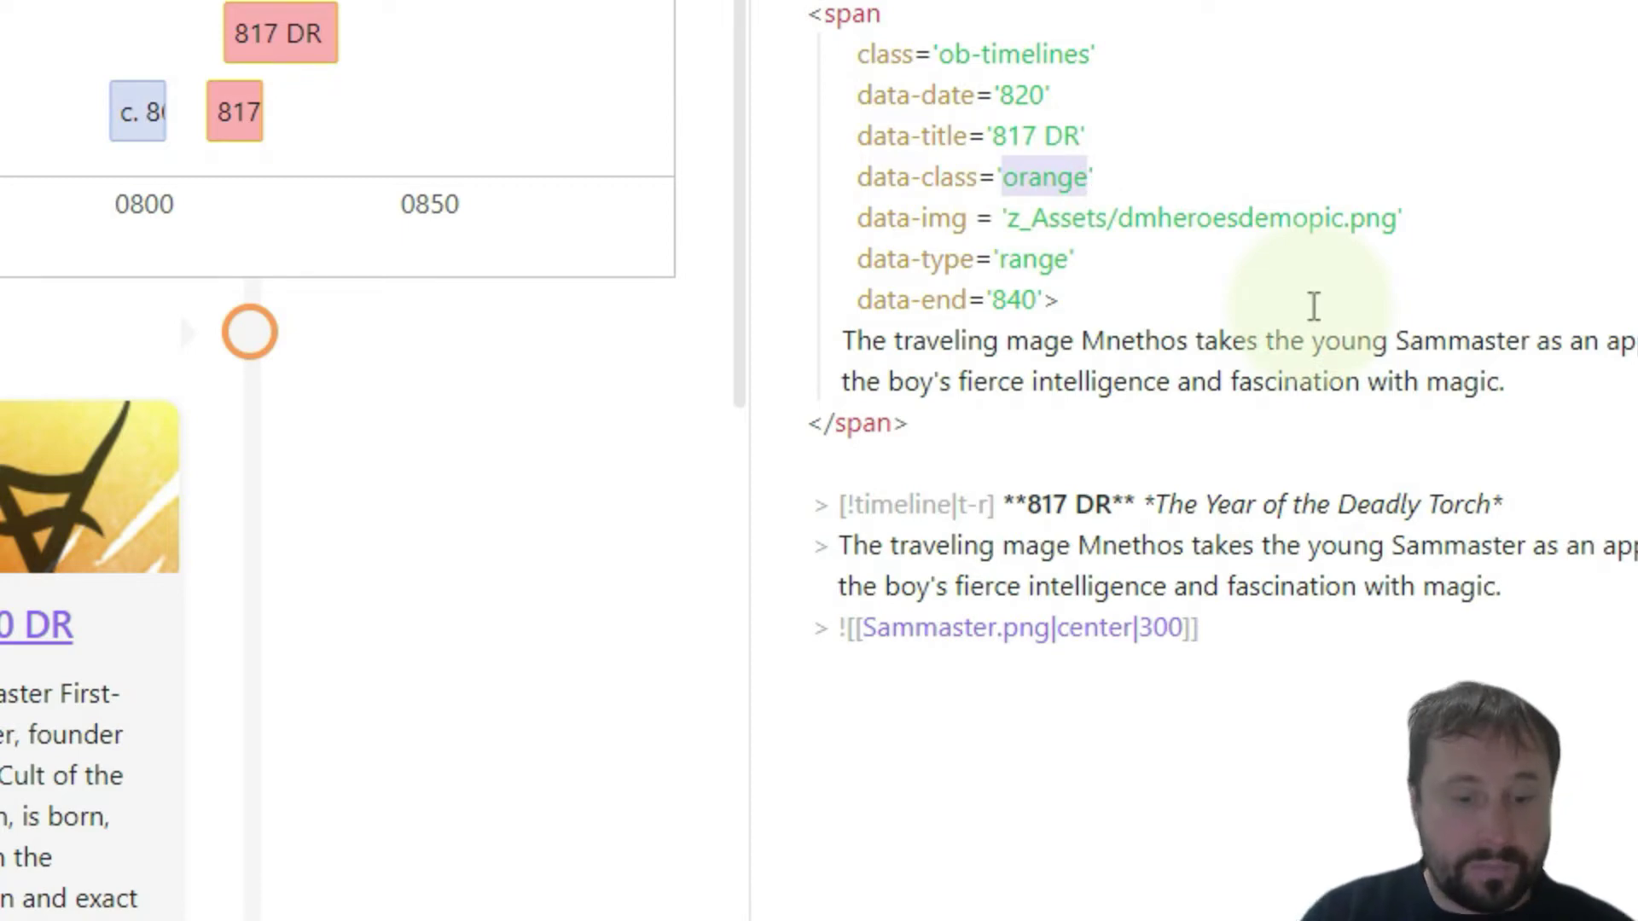
type("red")
left_click(1092, 135)
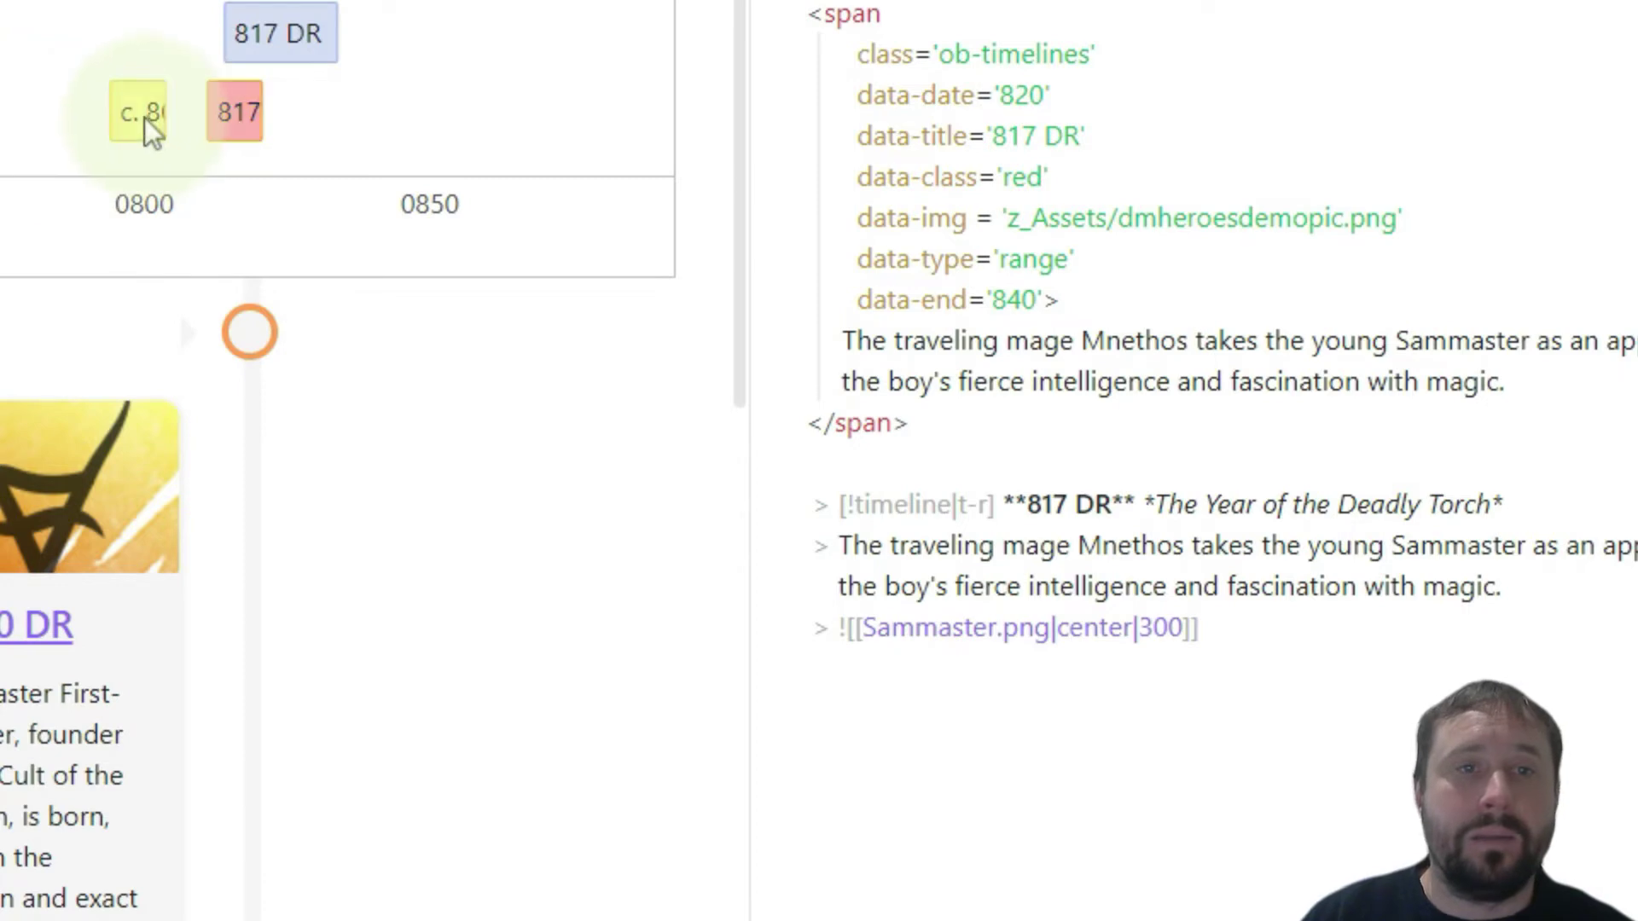
double_click(1024, 177)
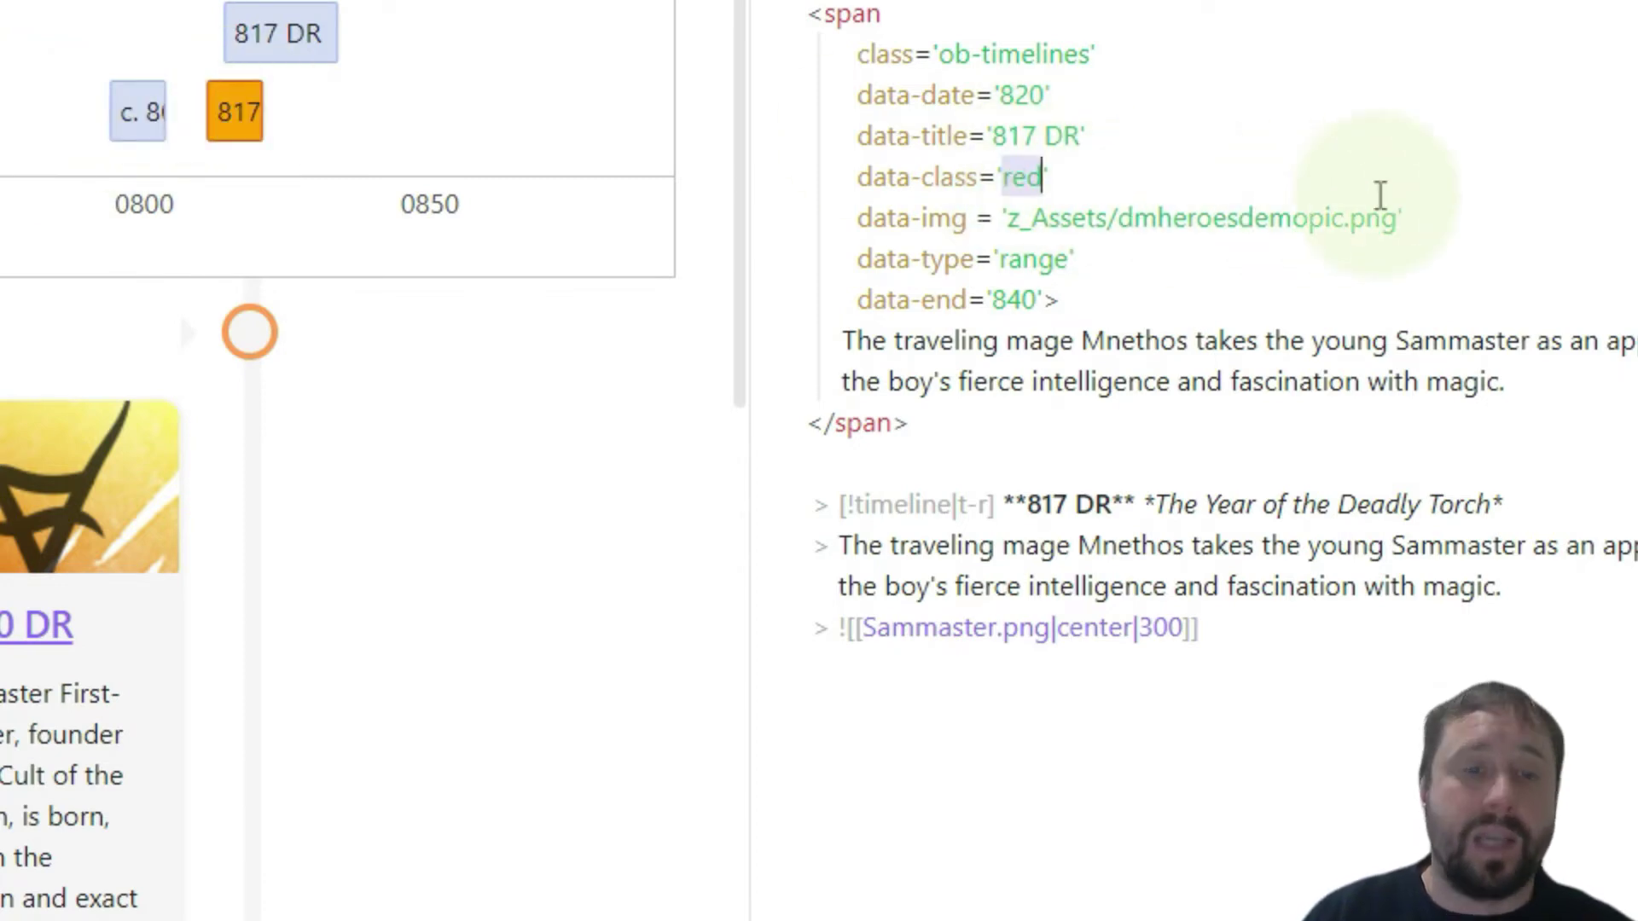
type("orange")
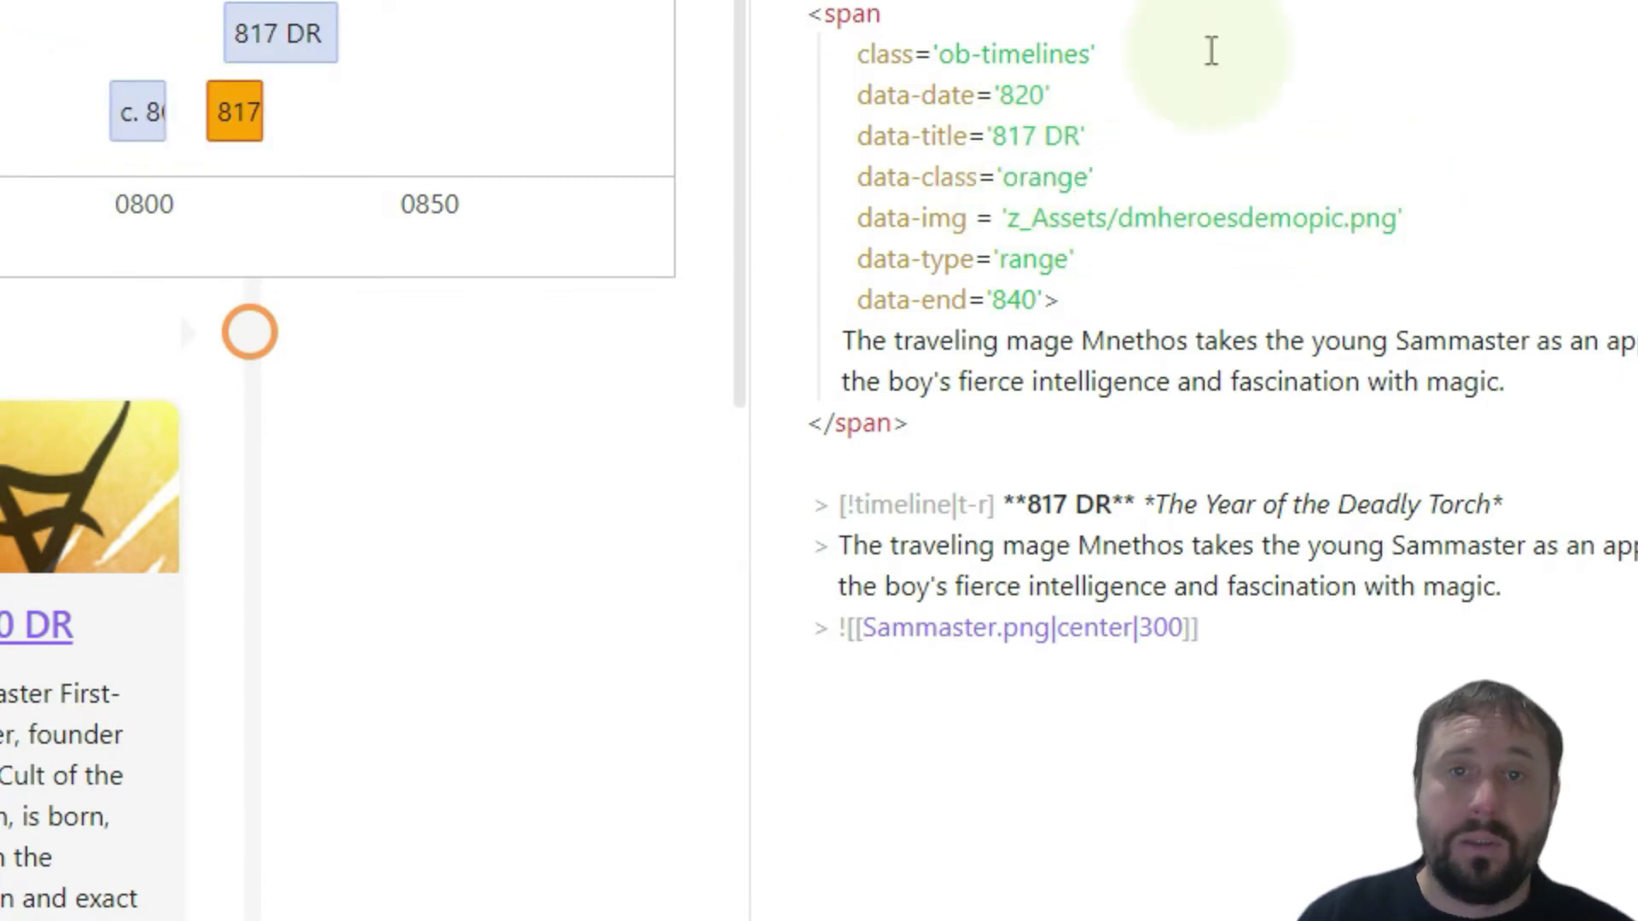
left_click(1208, 52)
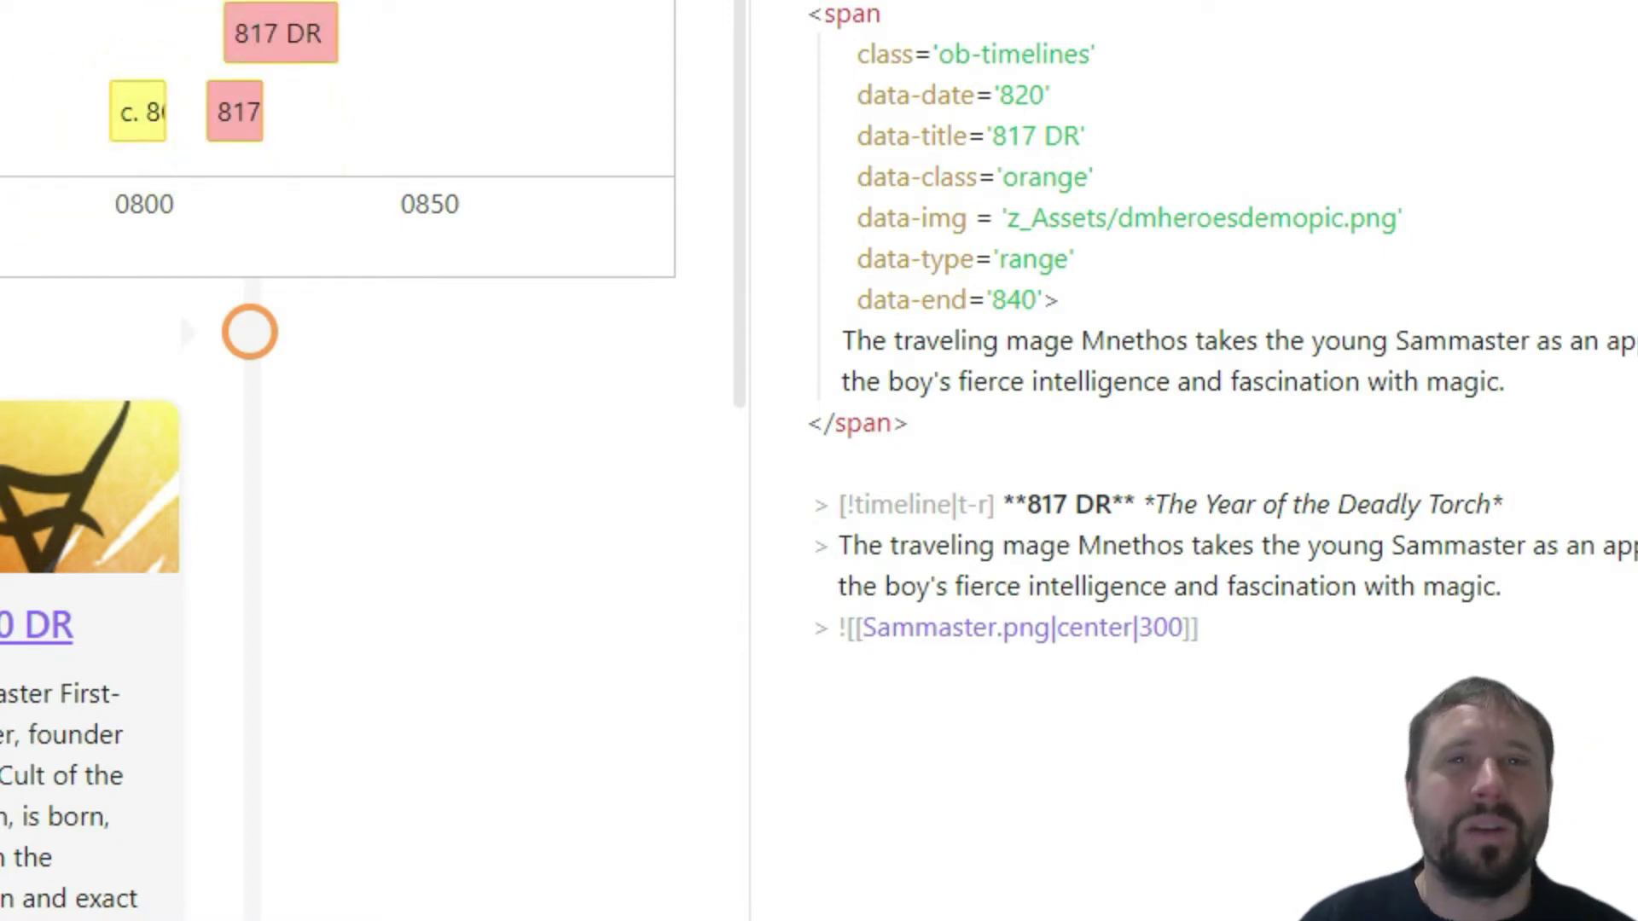
Step: Examine the timeline note's code blocks in source and the full markup of the event span
left_click(105, 762)
left_click_drag(0, 210, 0, 0)
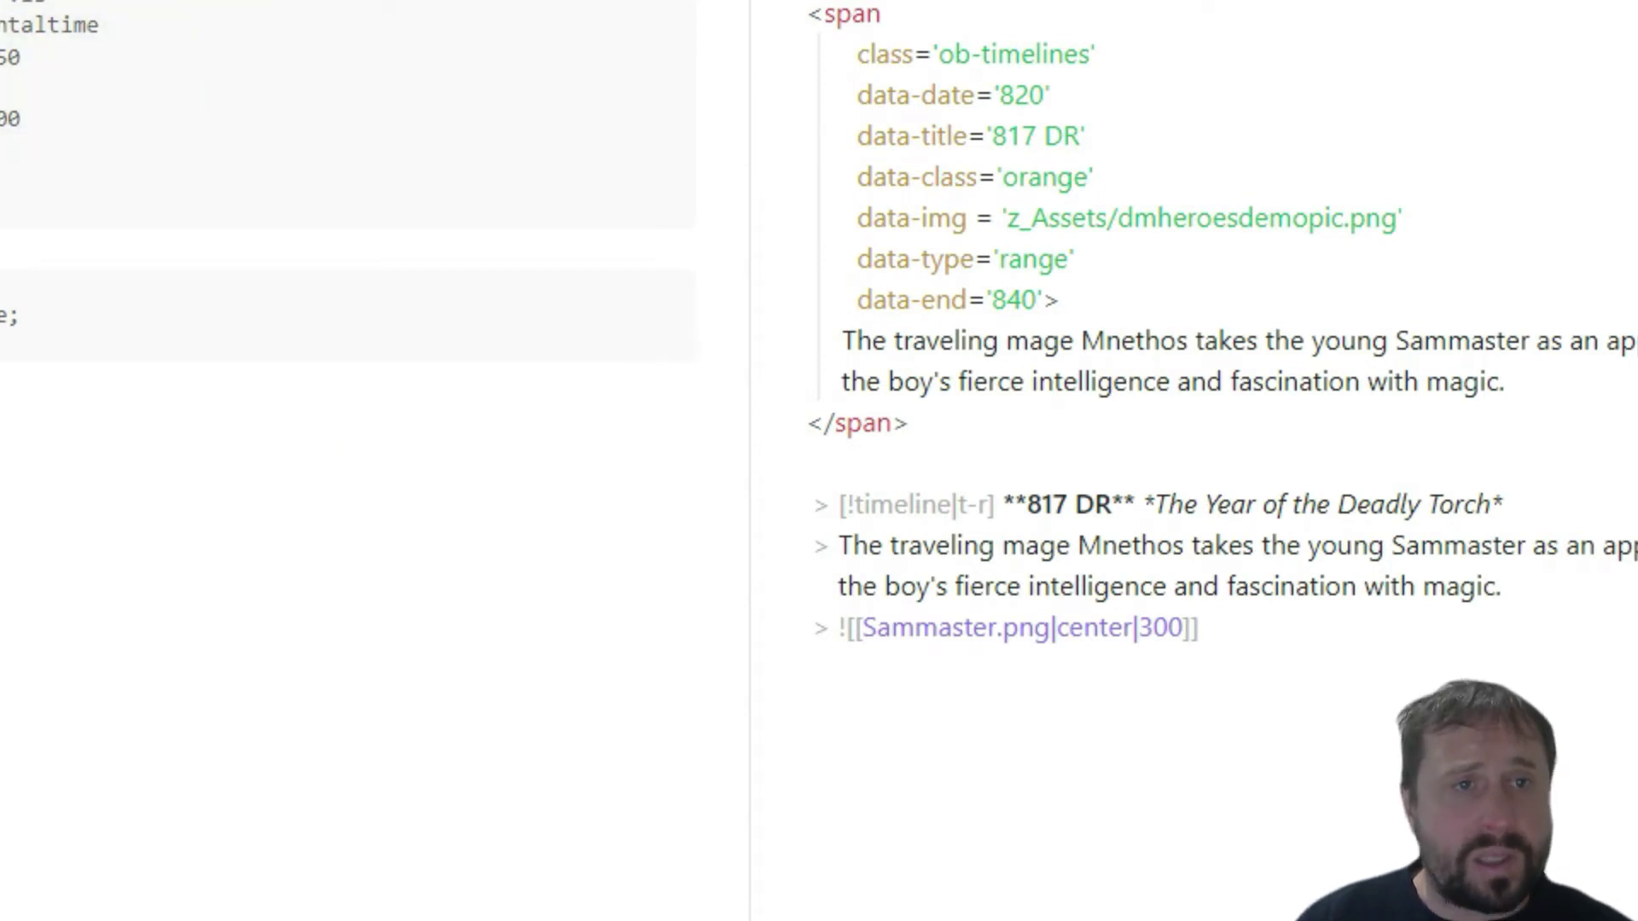
left_click(1188, 146)
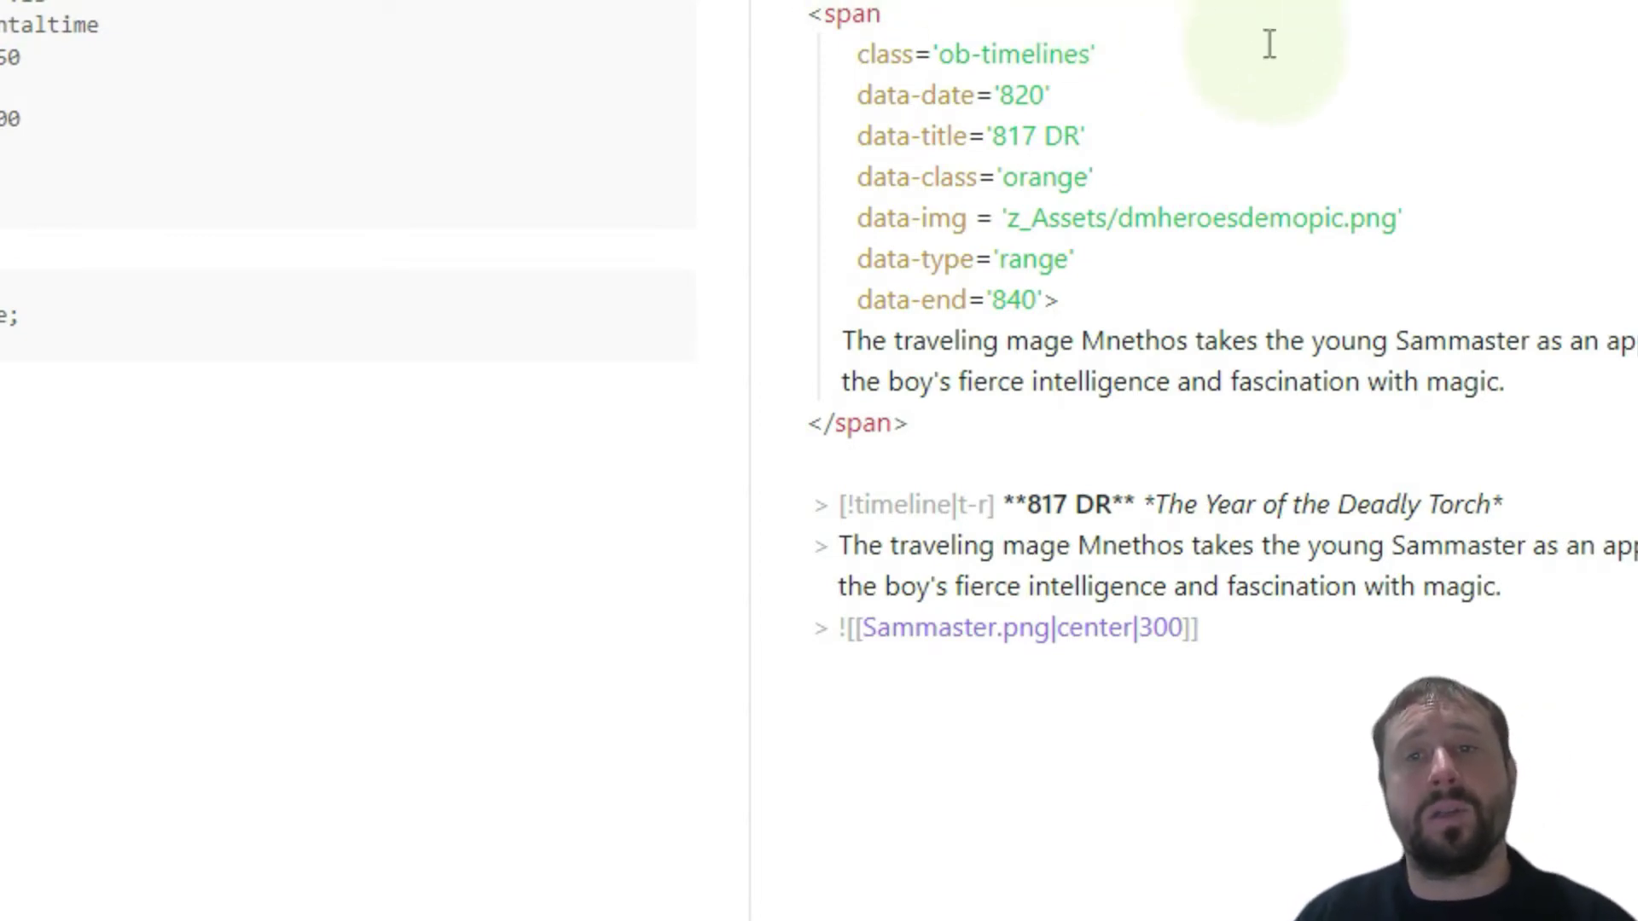
left_click_drag(907, 418, 720, 17)
left_click(1055, 96)
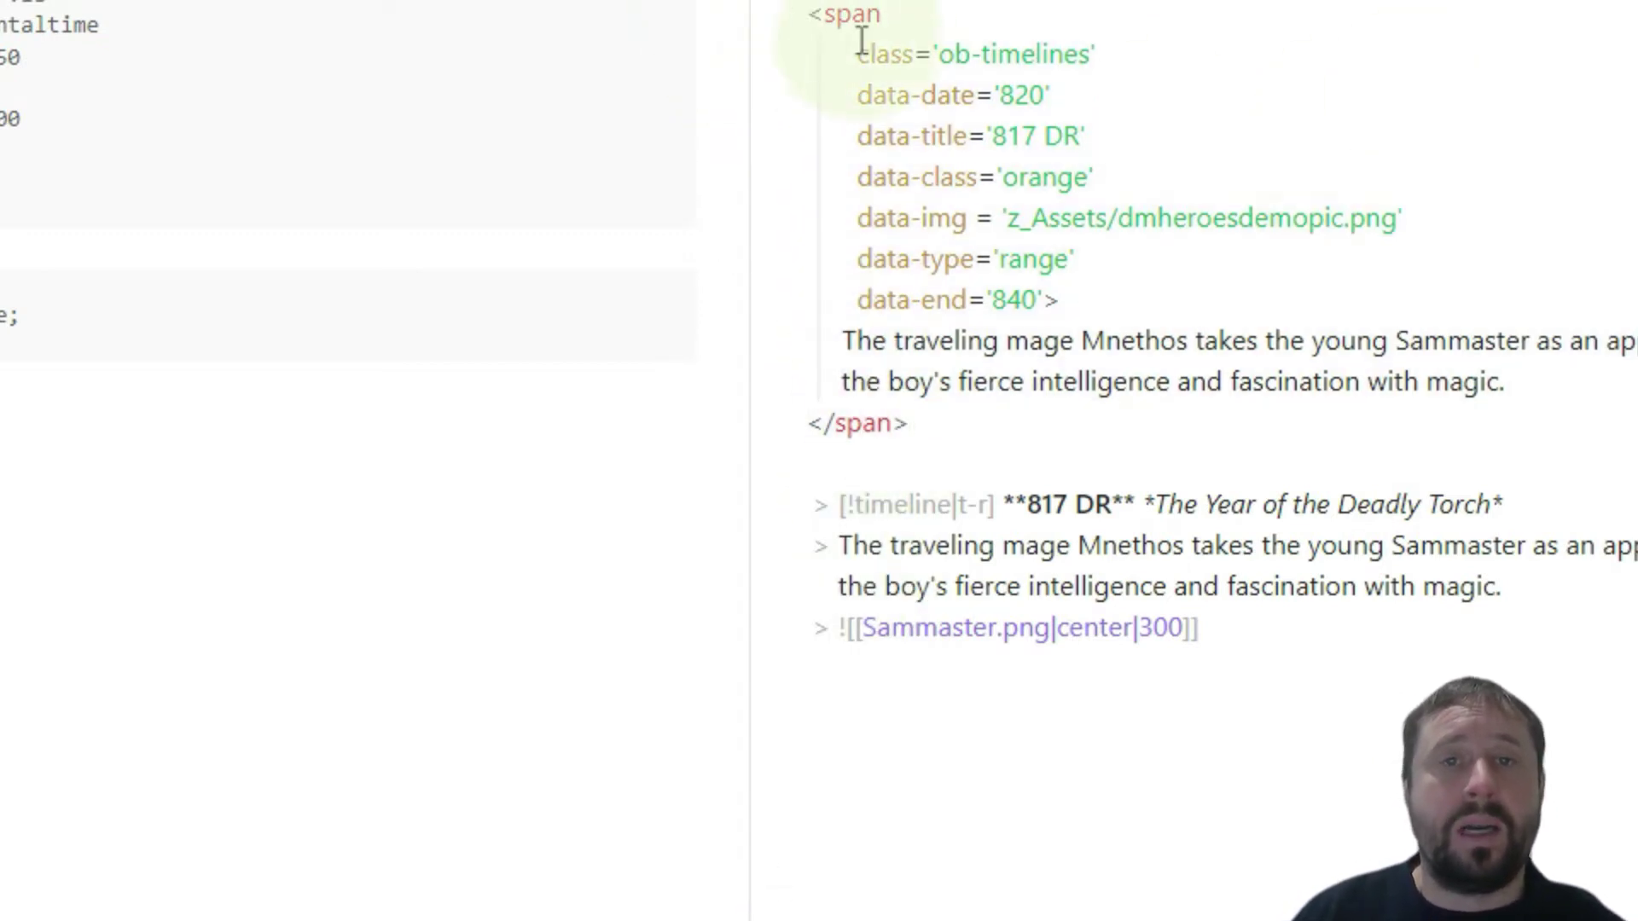
left_click_drag(857, 56, 1525, 380)
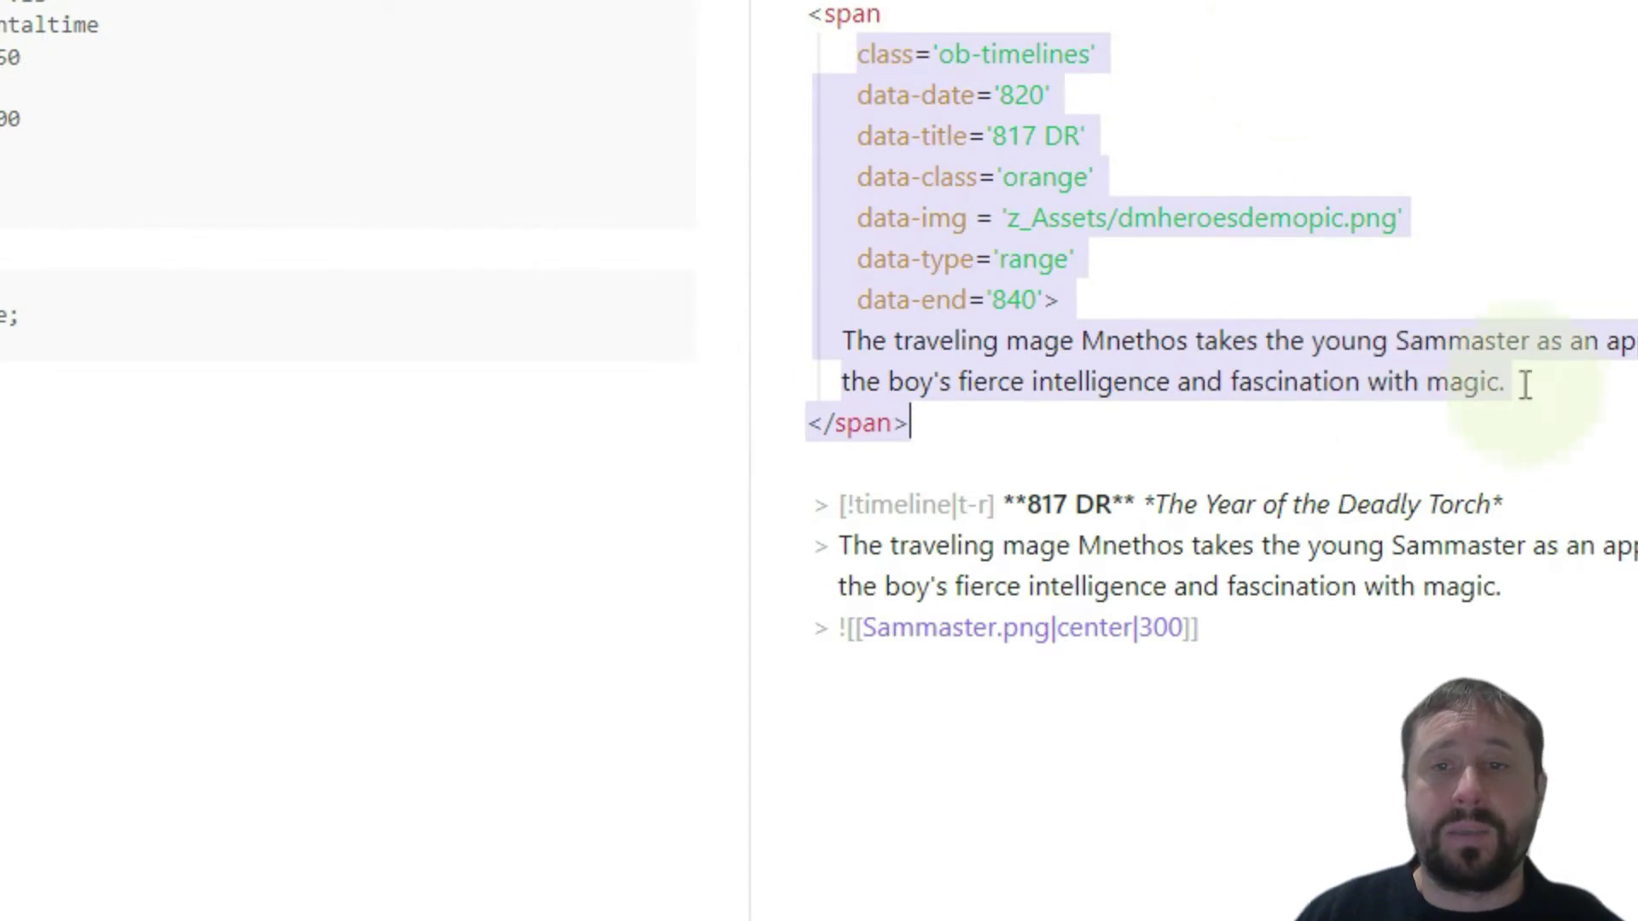
left_click(1203, 33)
Step: Examine the start and end date values, data-date and data-end, in the event span
double_click(1017, 95)
double_click(1015, 300)
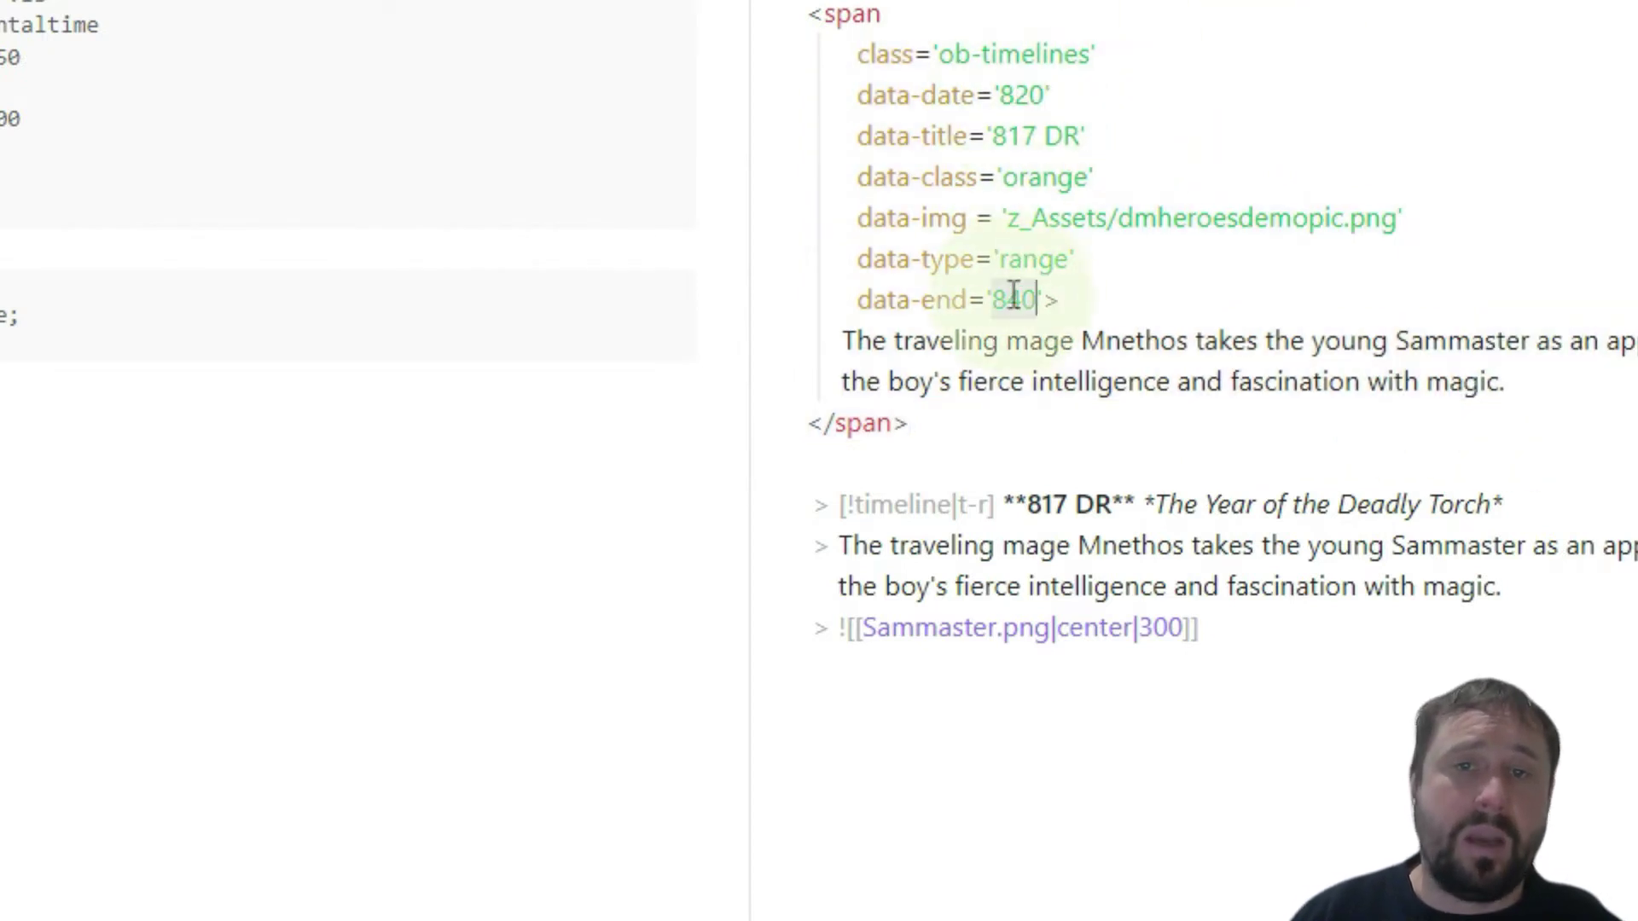
double_click(1026, 96)
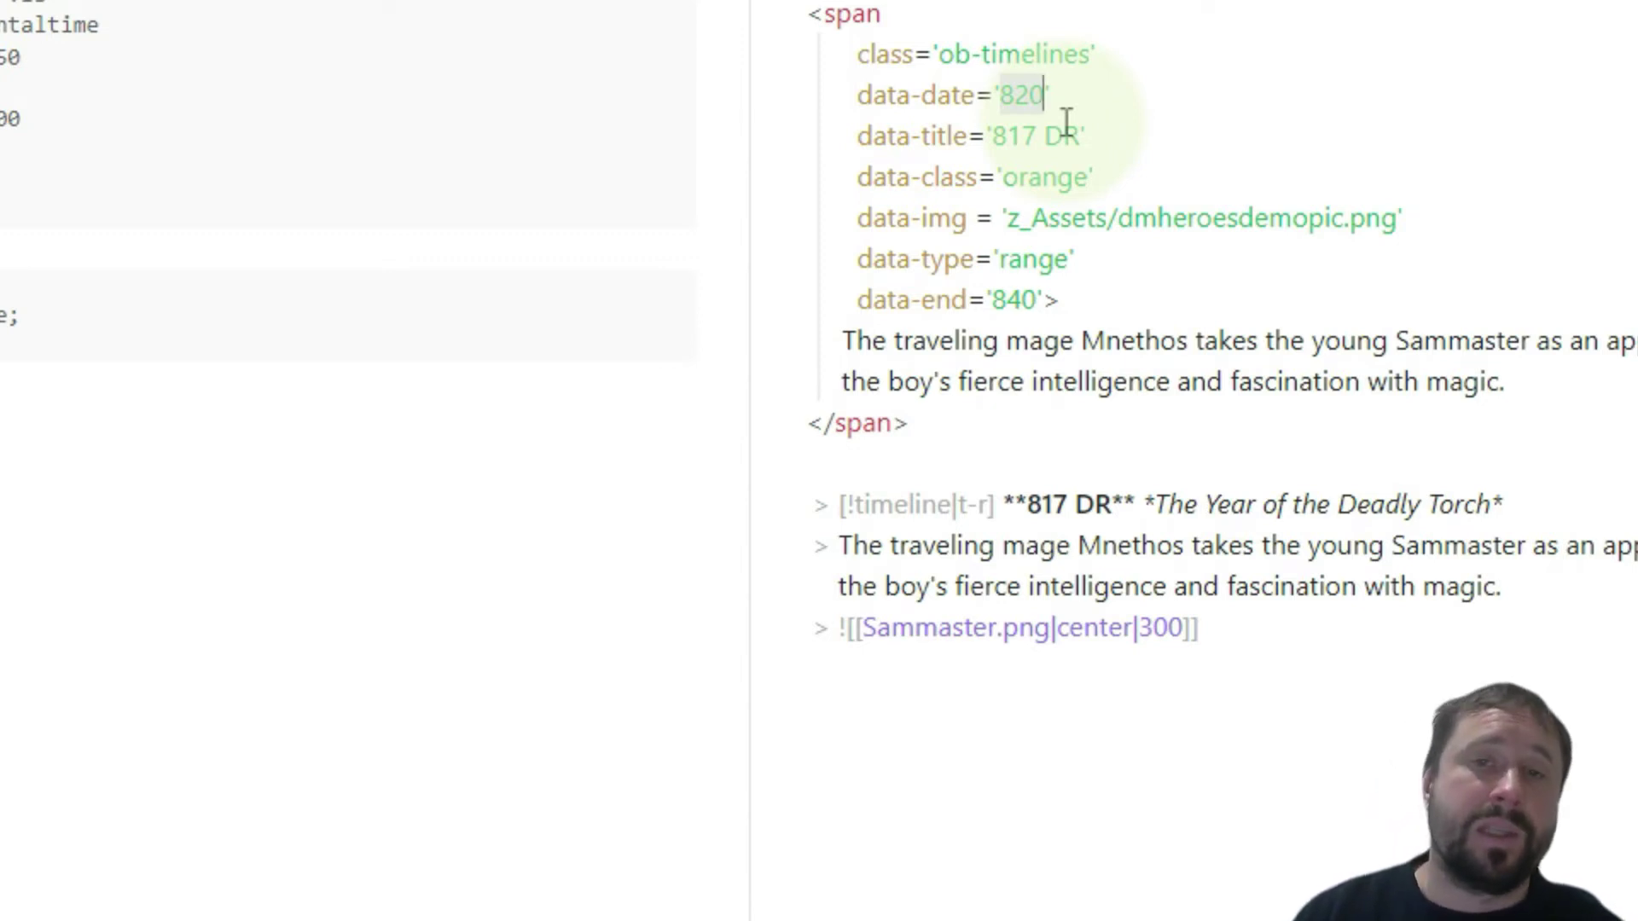
left_click(1075, 94)
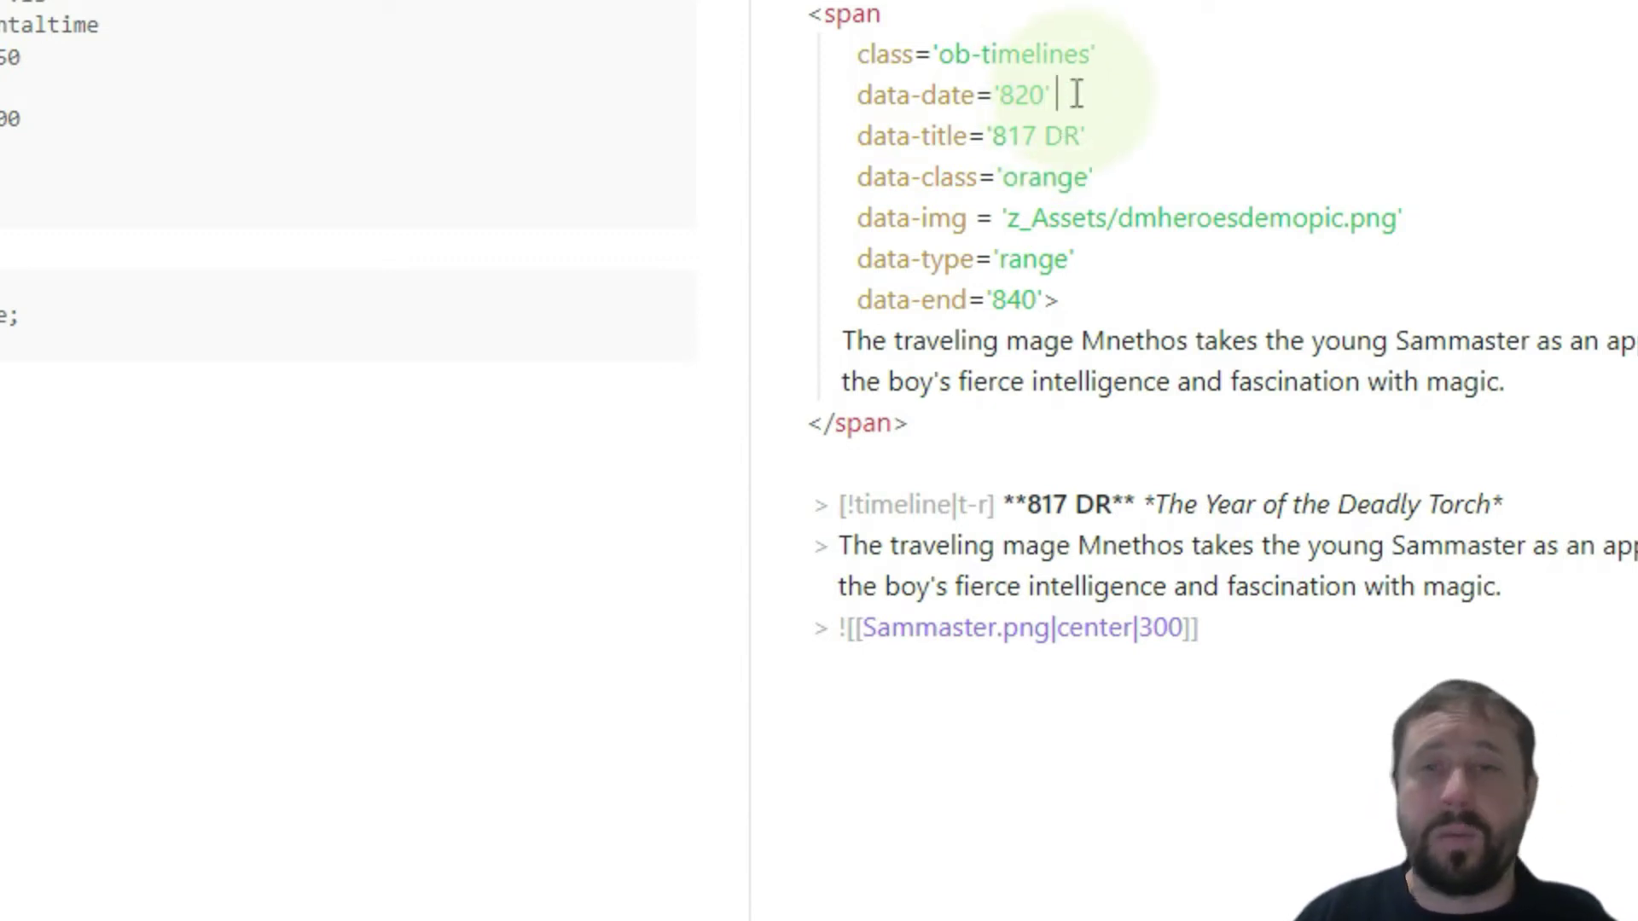
key("Left")
key("Left")
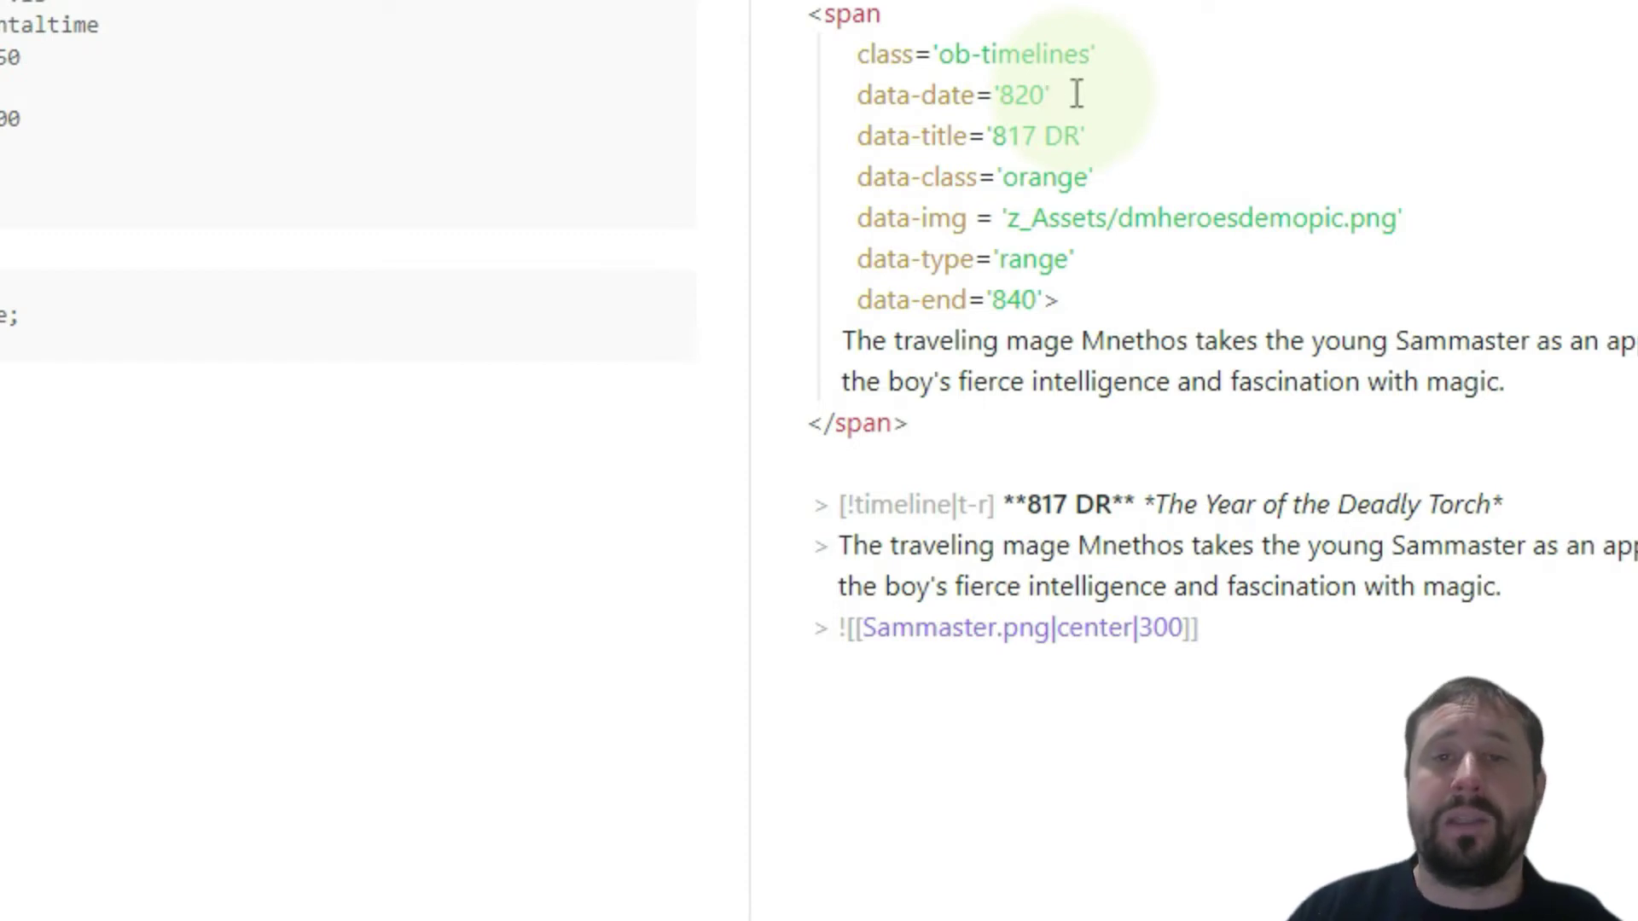
key("Down")
key("Up")
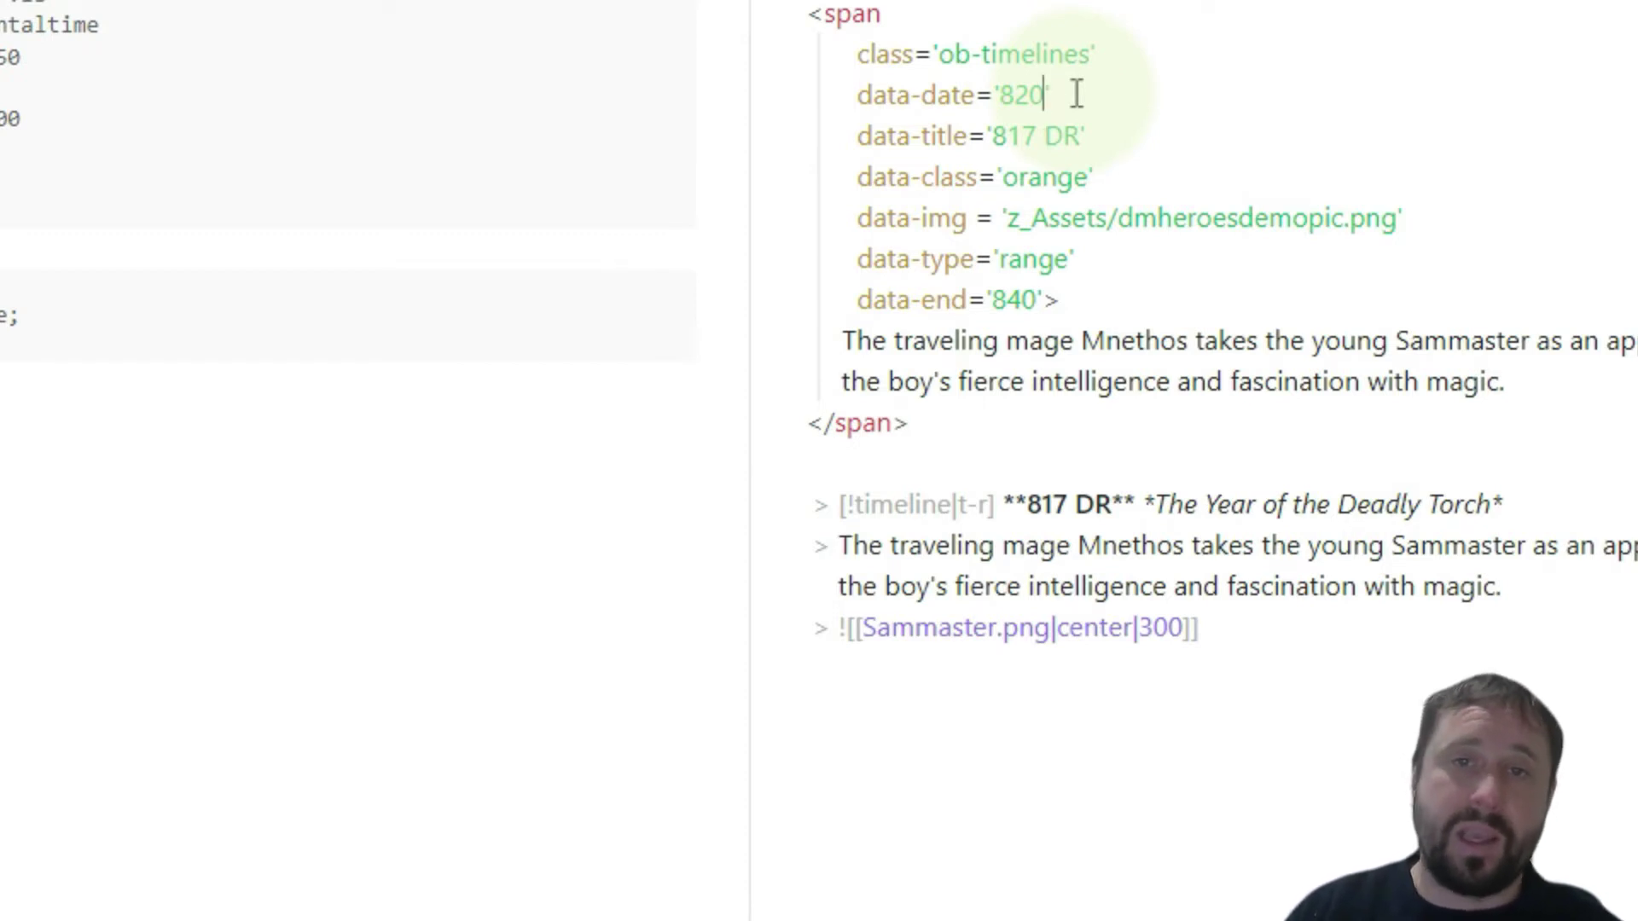
key("Left")
key("Left")
key("Left")
key("shift+Right")
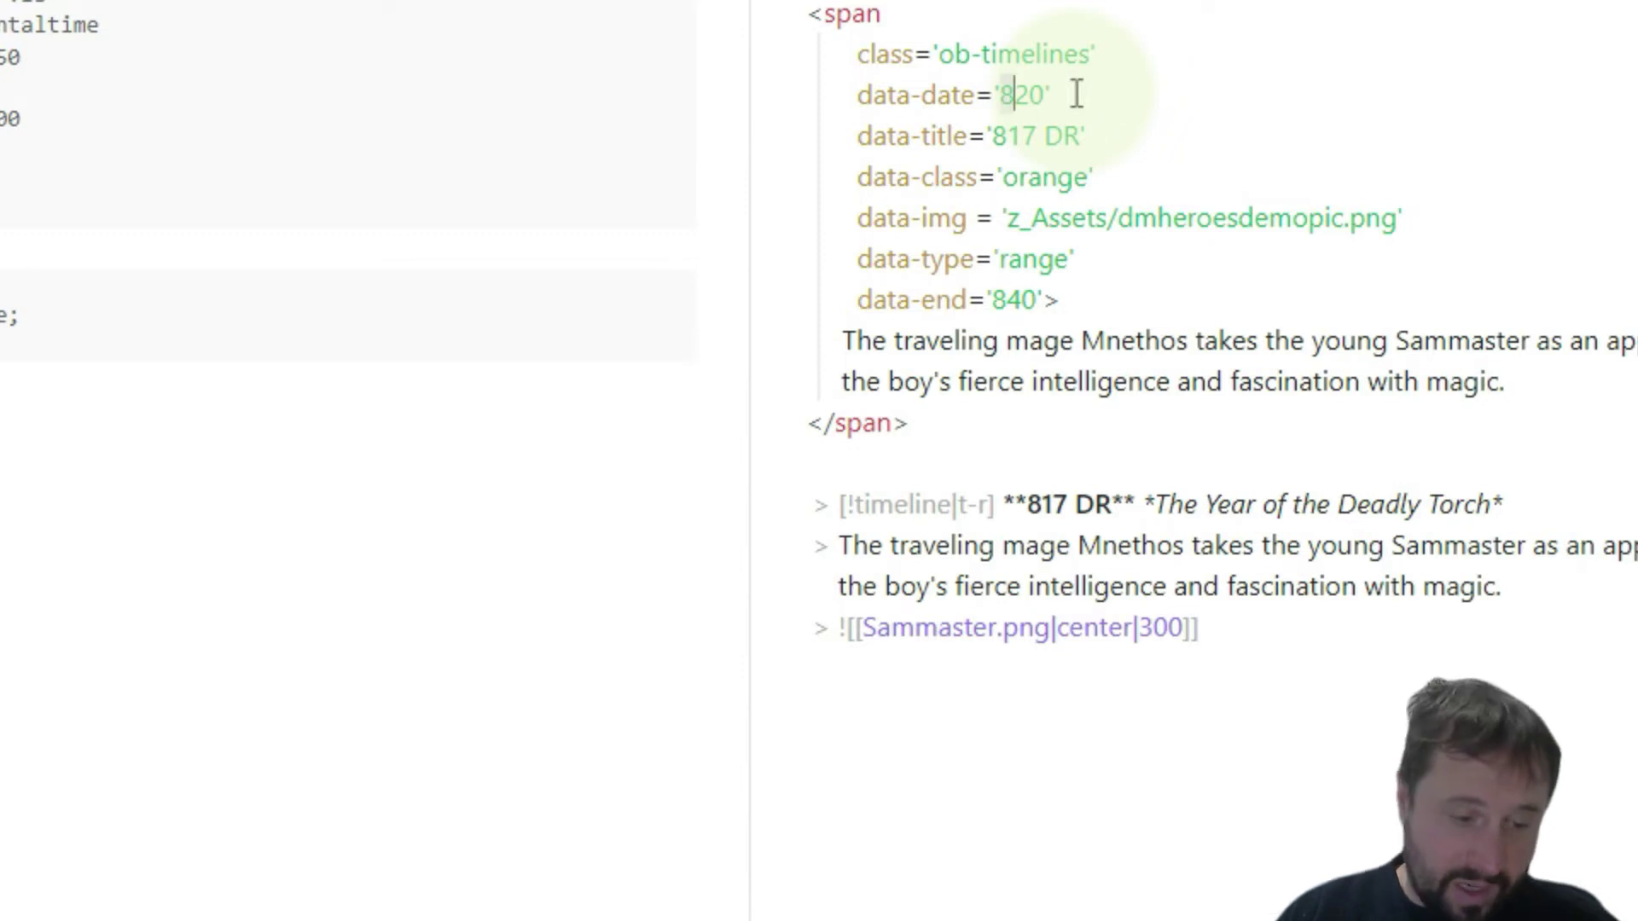
key("shift+Right")
key("shift+Right")
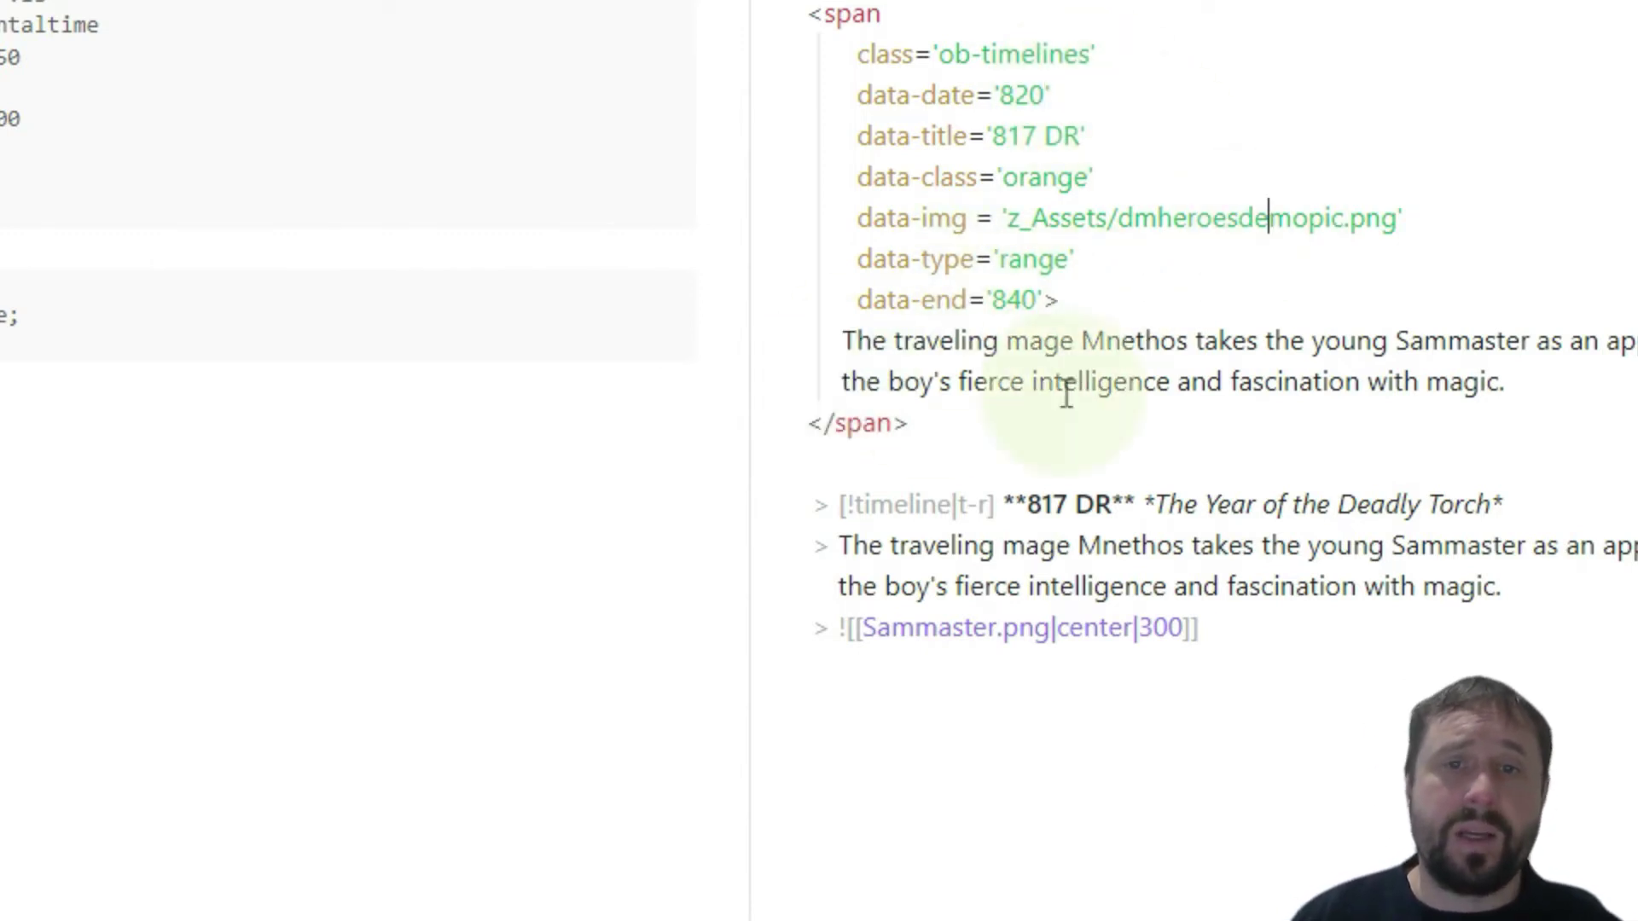
Step: Compare the event span's attributes with the rendered horizontal timeline and inspect the 817 DR card in the vertical timeline
left_click(904, 426)
left_click_drag(905, 427, 768, 29)
left_click(1425, 176)
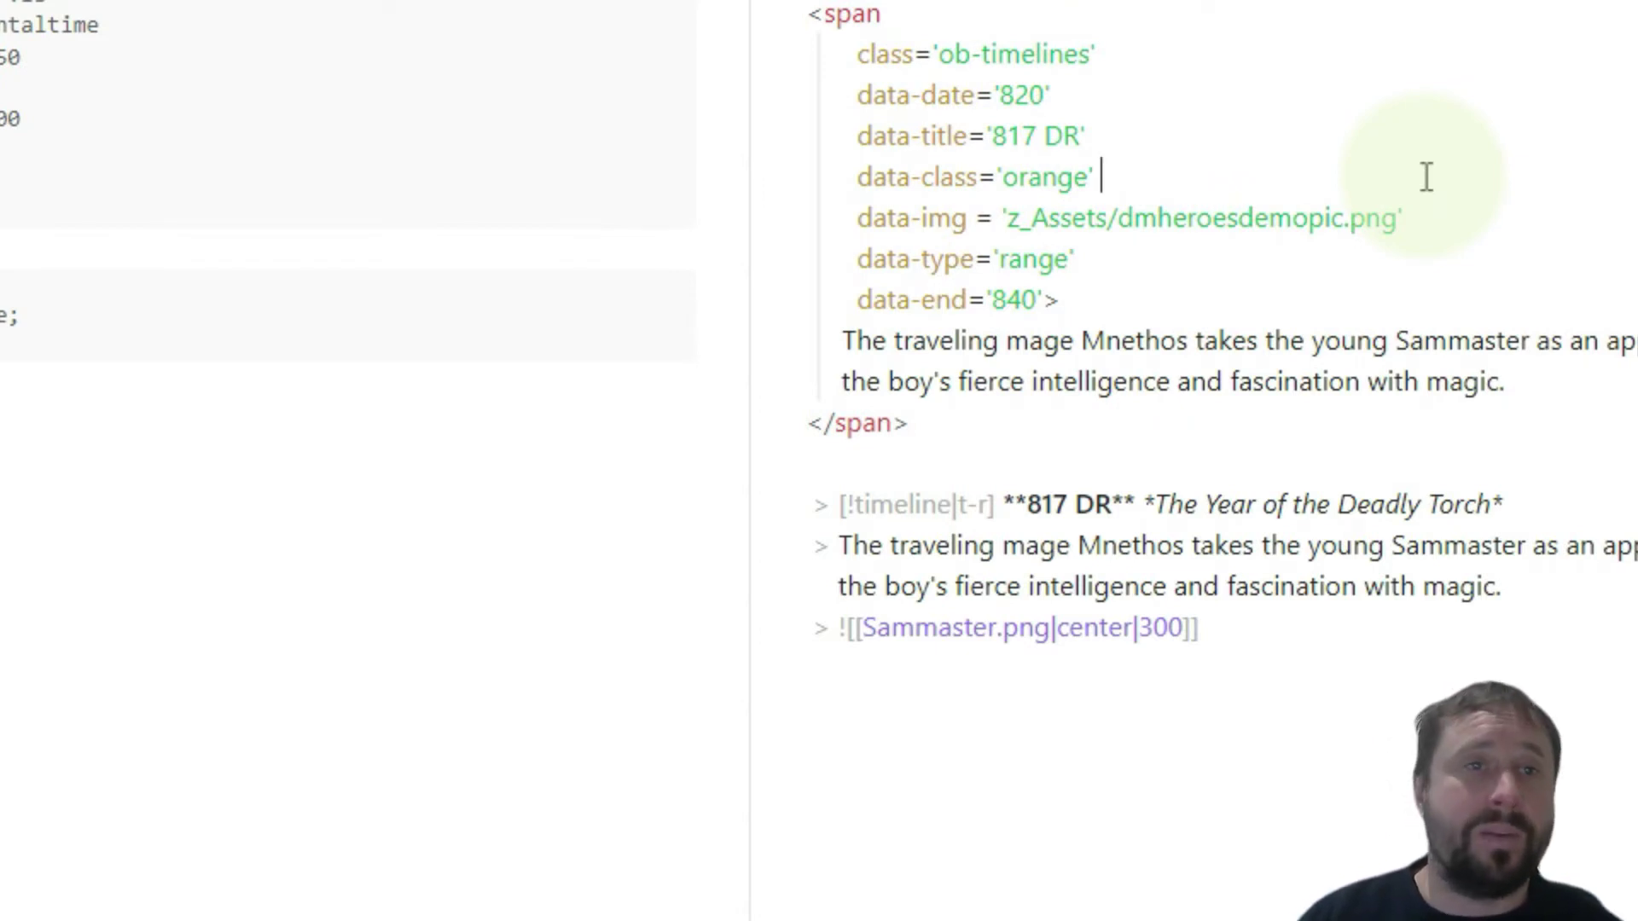
scroll(177, 311, "down", 5)
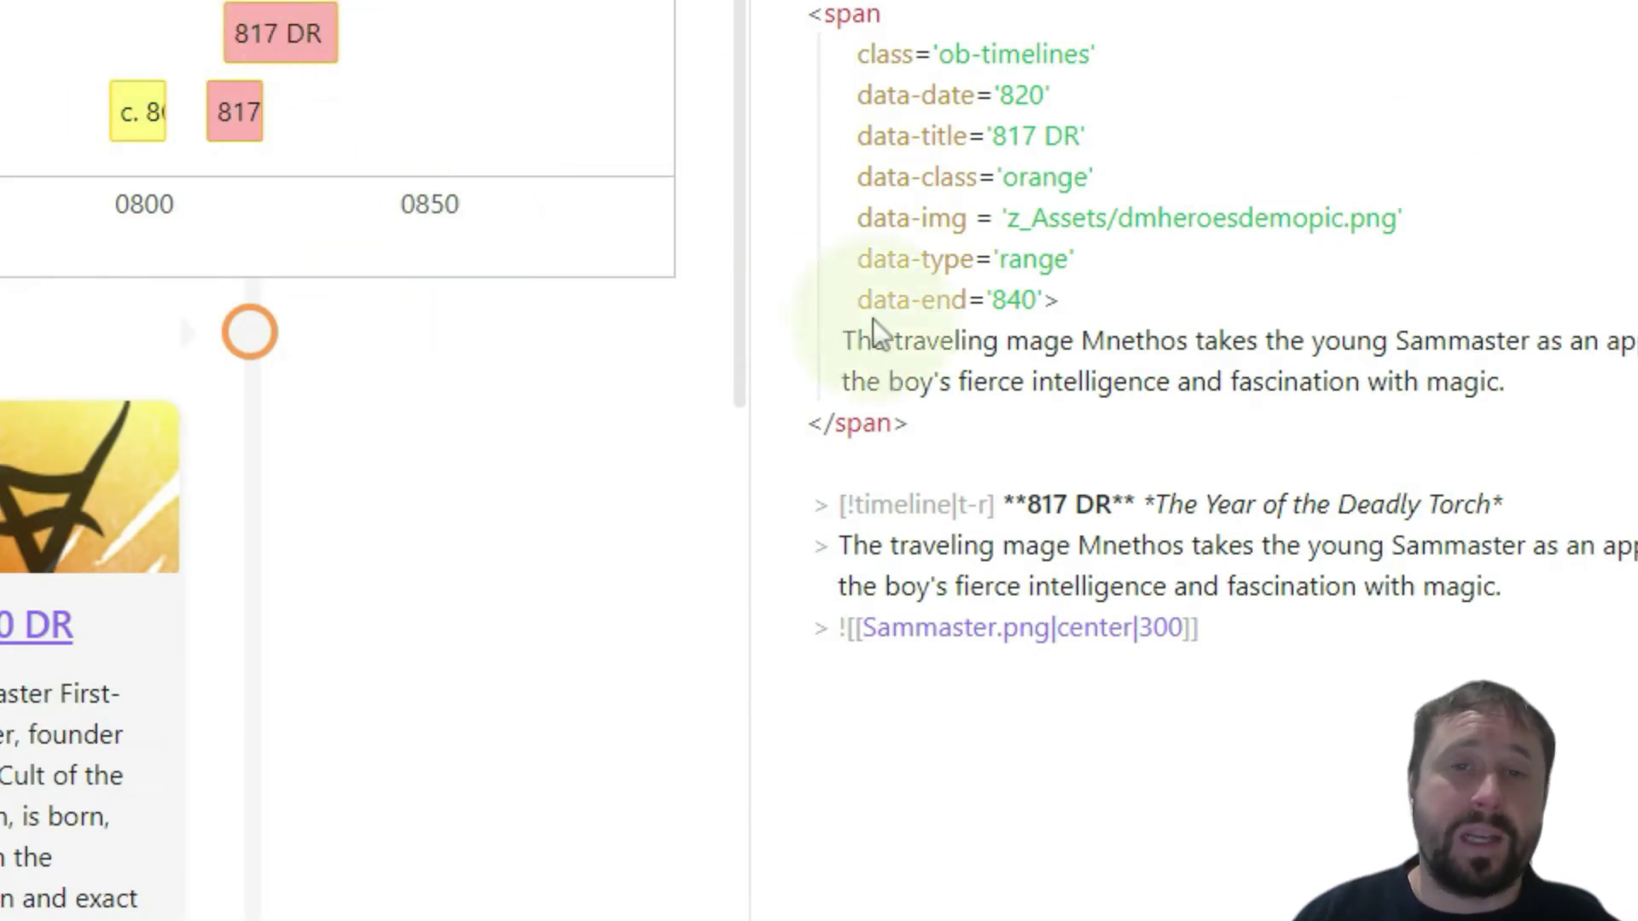
left_click_drag(1084, 307, 907, 110)
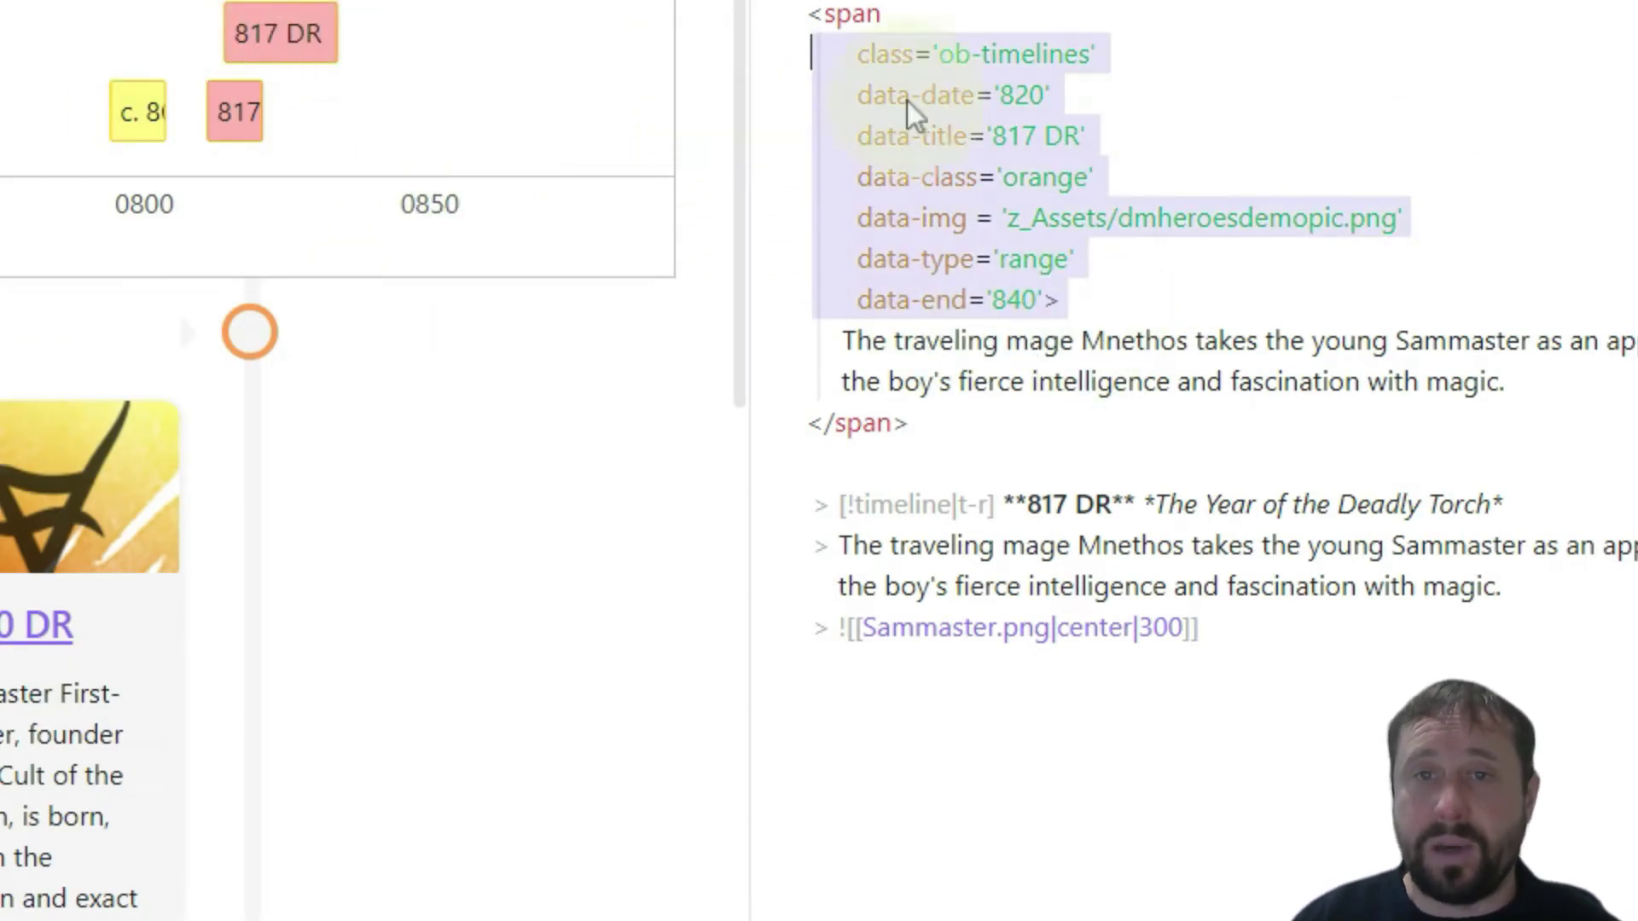
left_click(1481, 128)
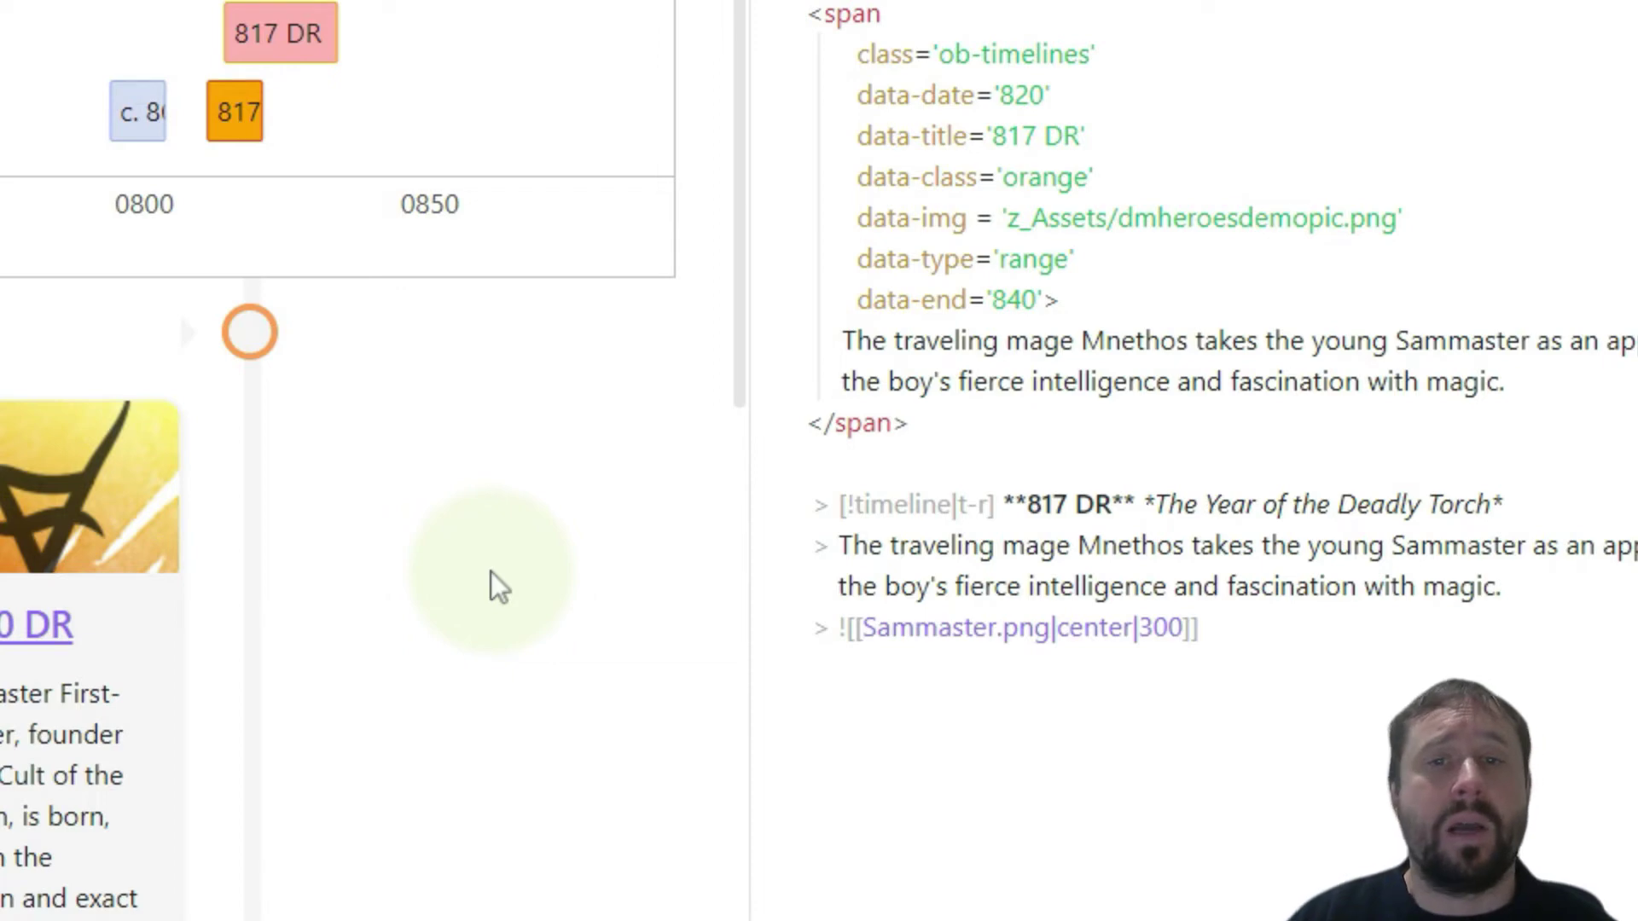
scroll(490, 572, "down", 10)
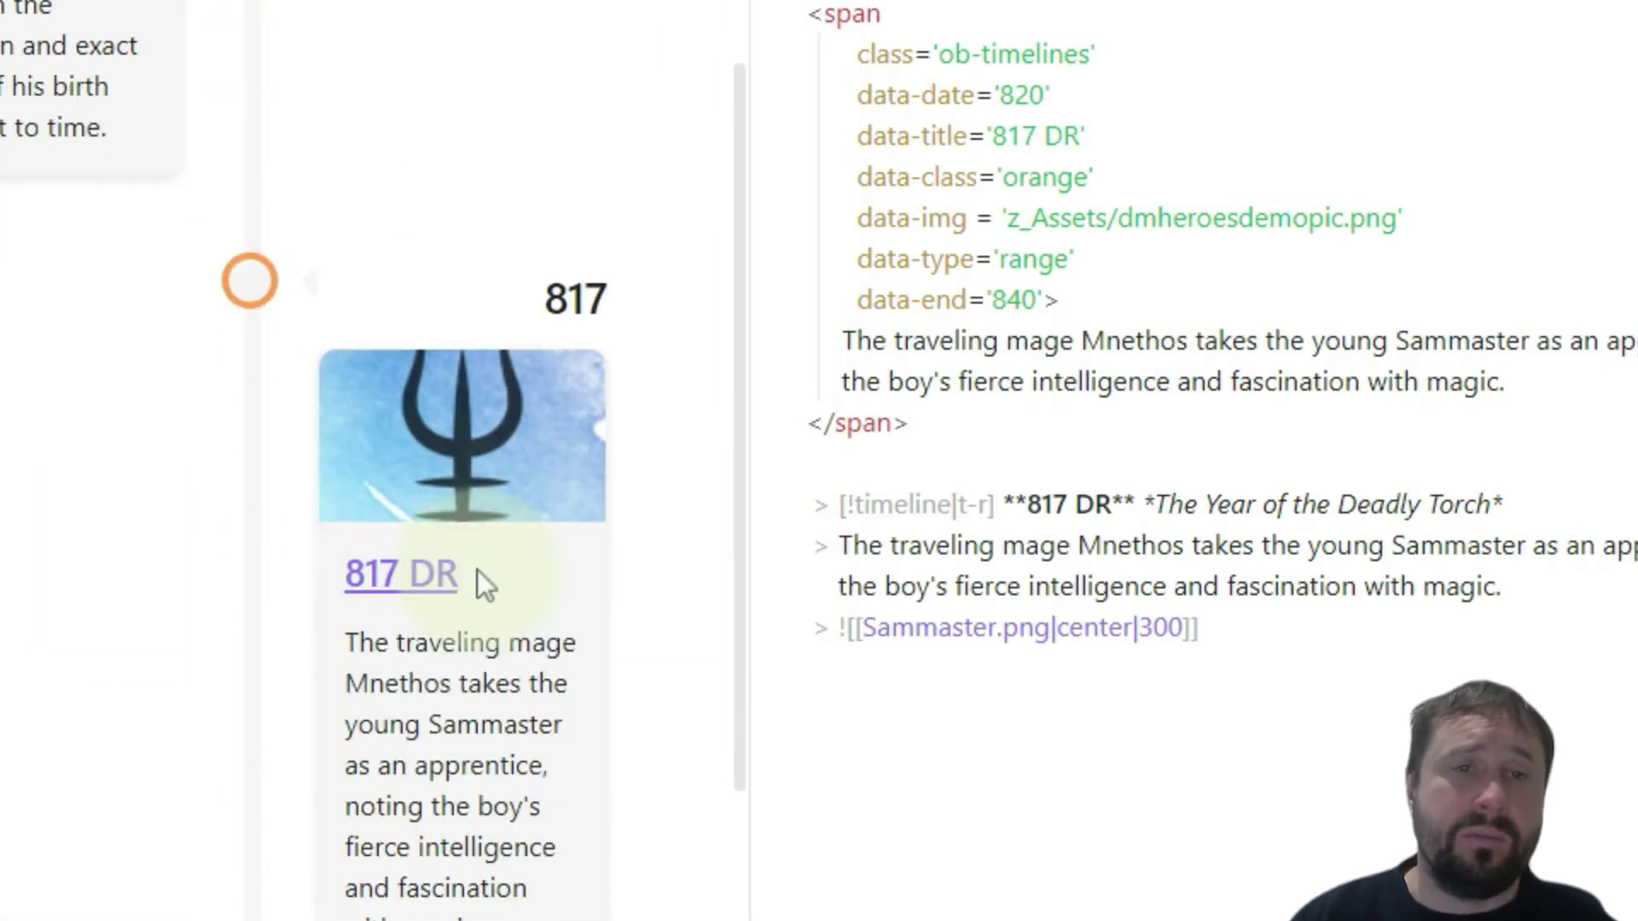
scroll(510, 647, "up", 10)
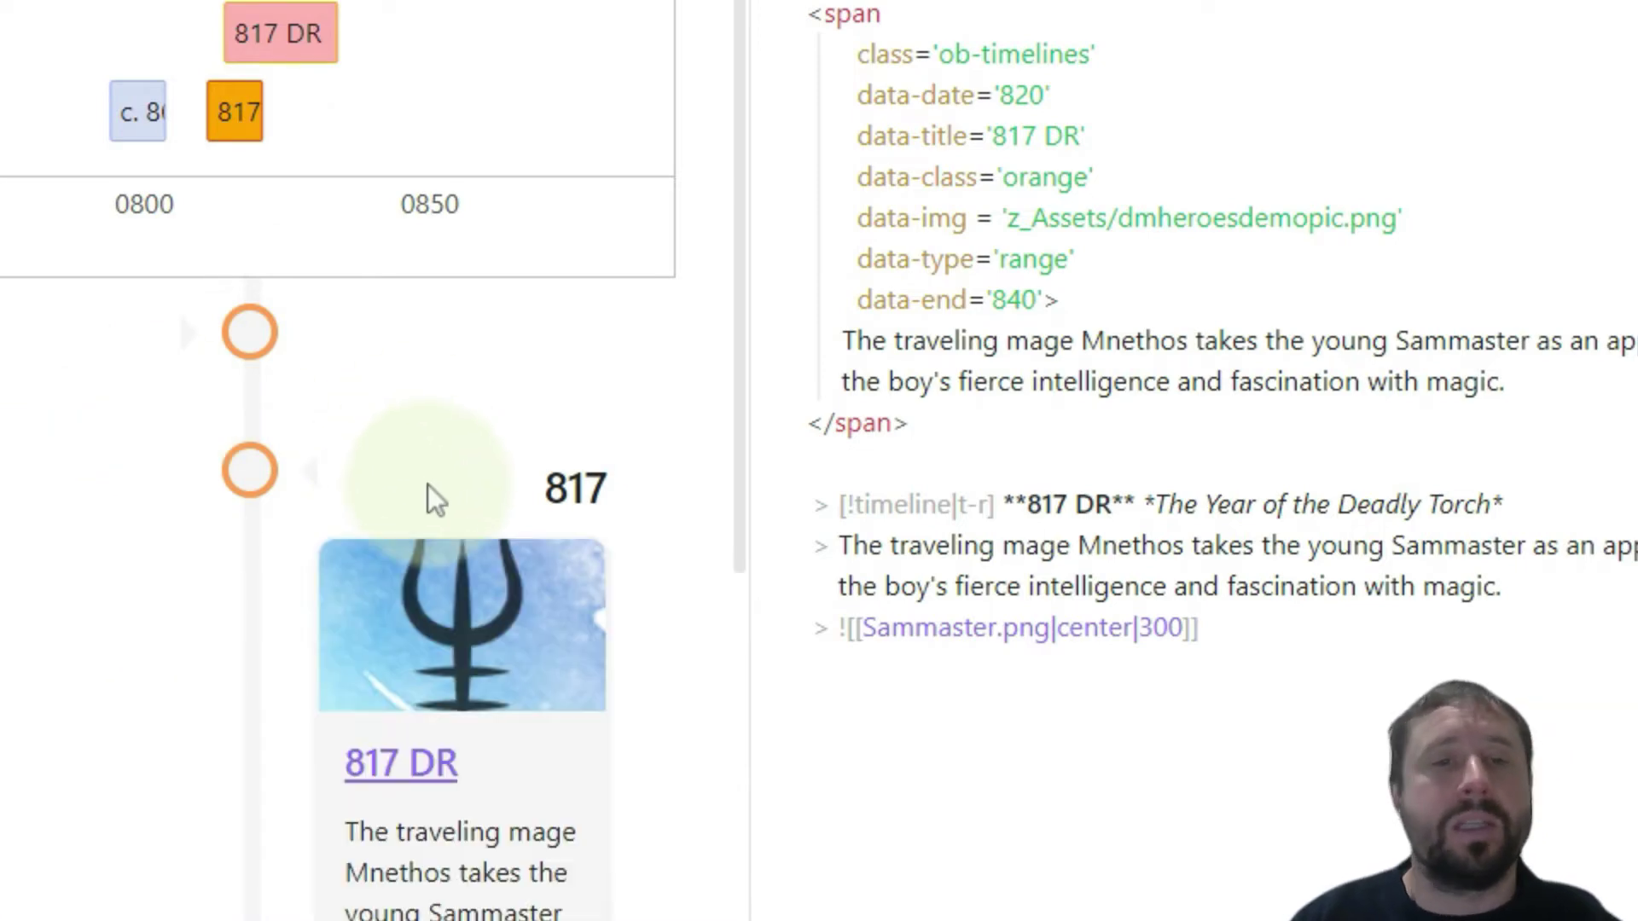
Step: Expand and collapse the event cards in the rendered vertical timeline and examine how they are laid out below the horizontal timeline
left_click(436, 499)
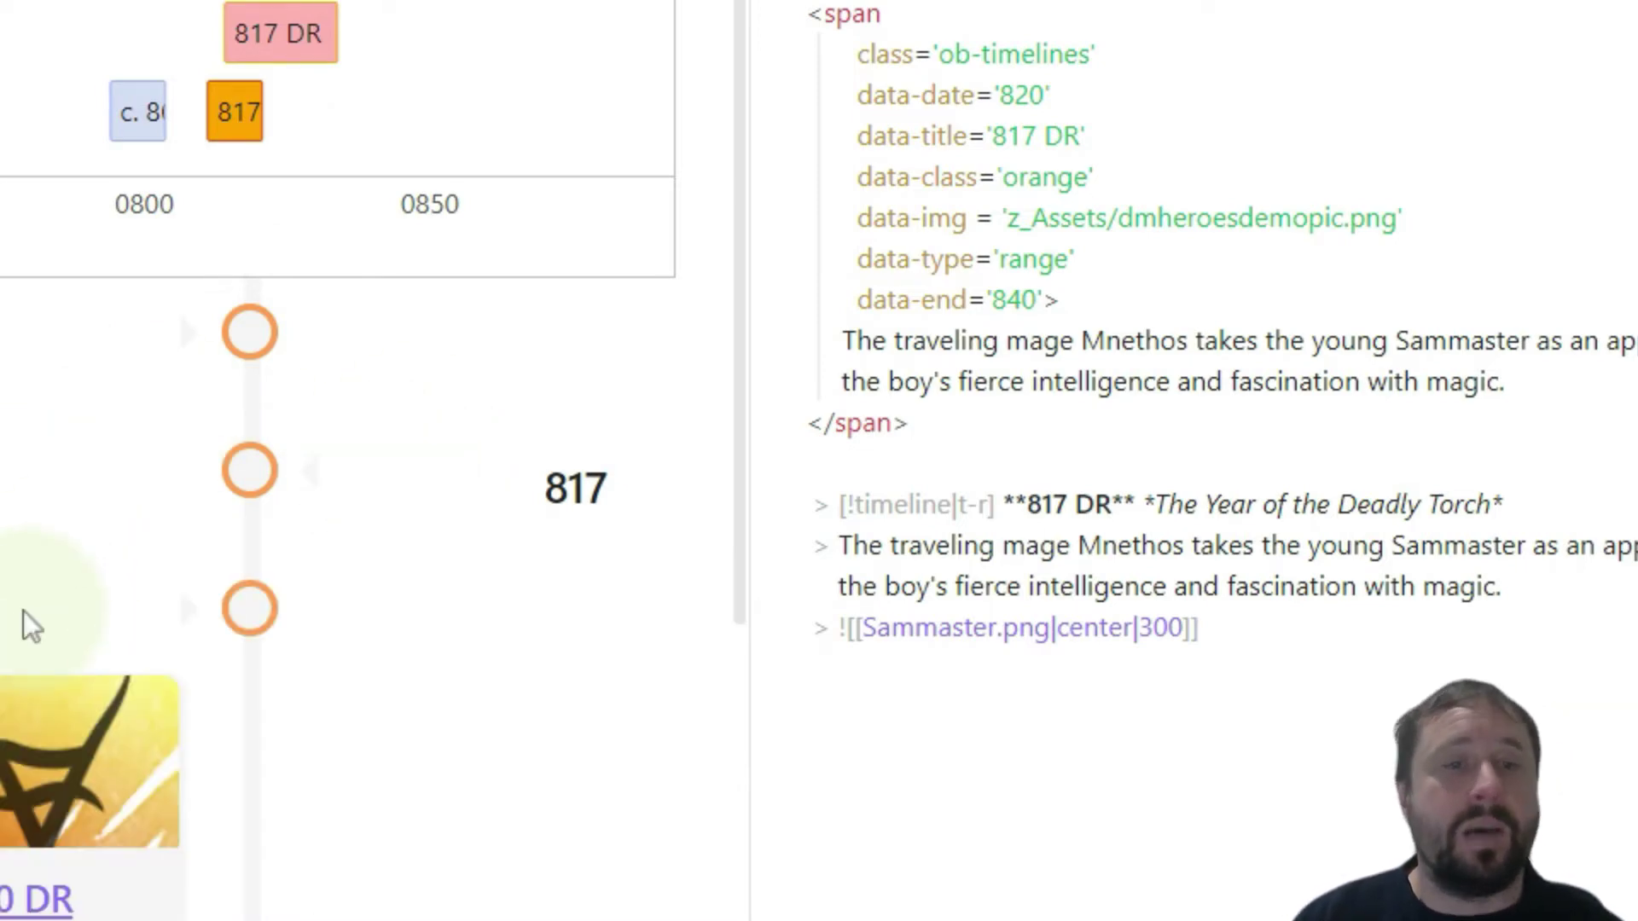
left_click(18, 335)
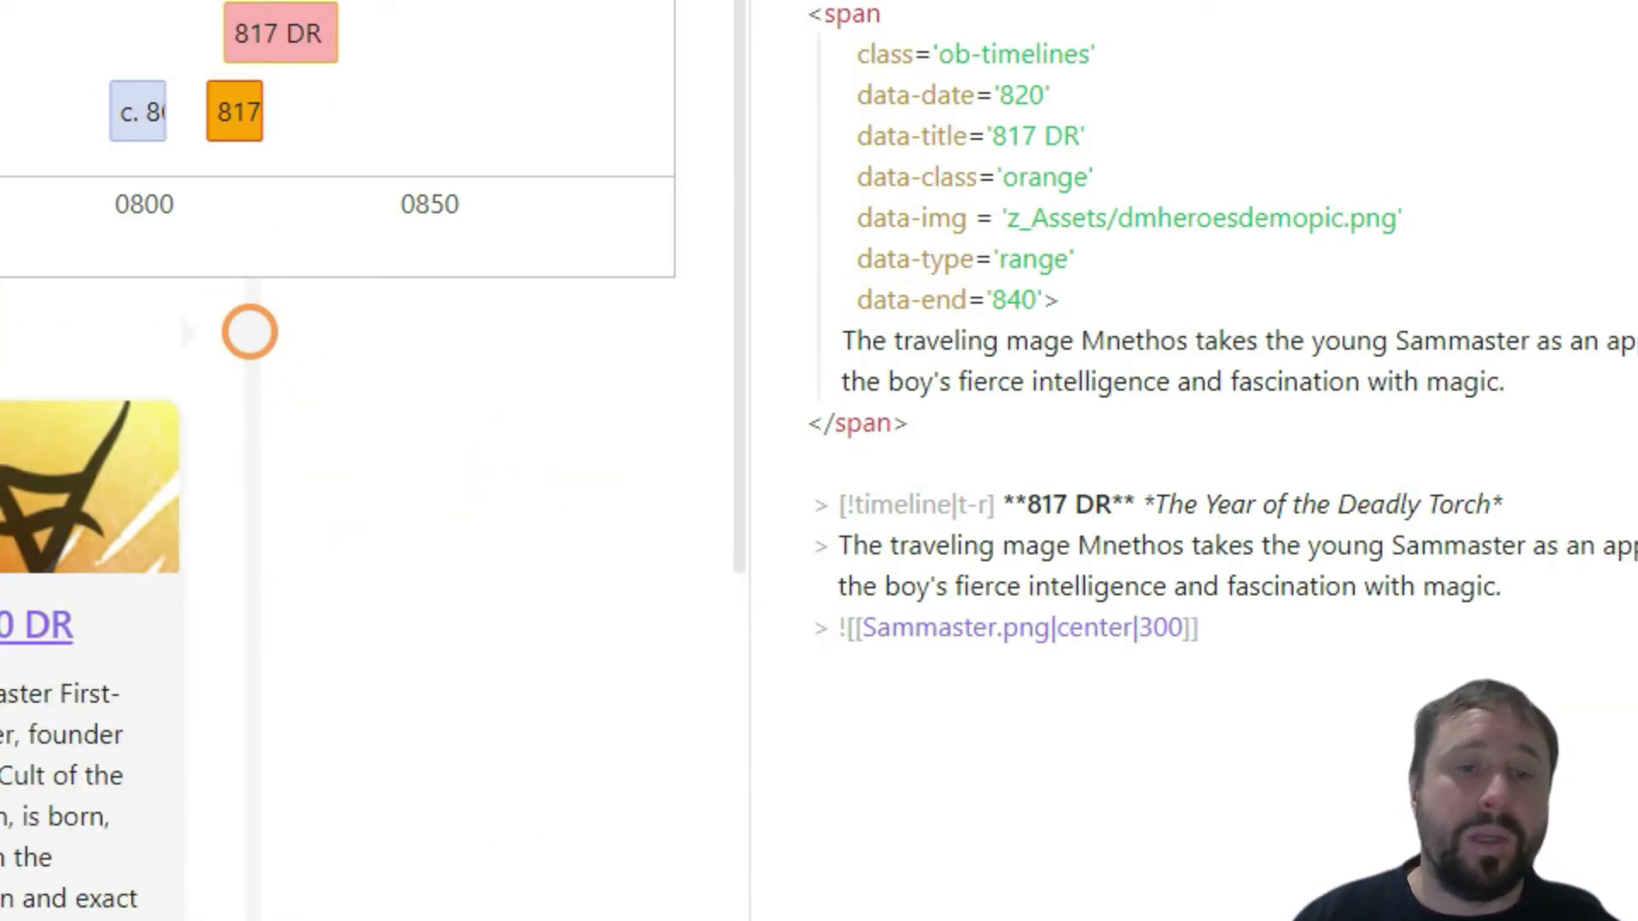
scroll(577, 651, "down", 5)
scroll(577, 647, "up", 5)
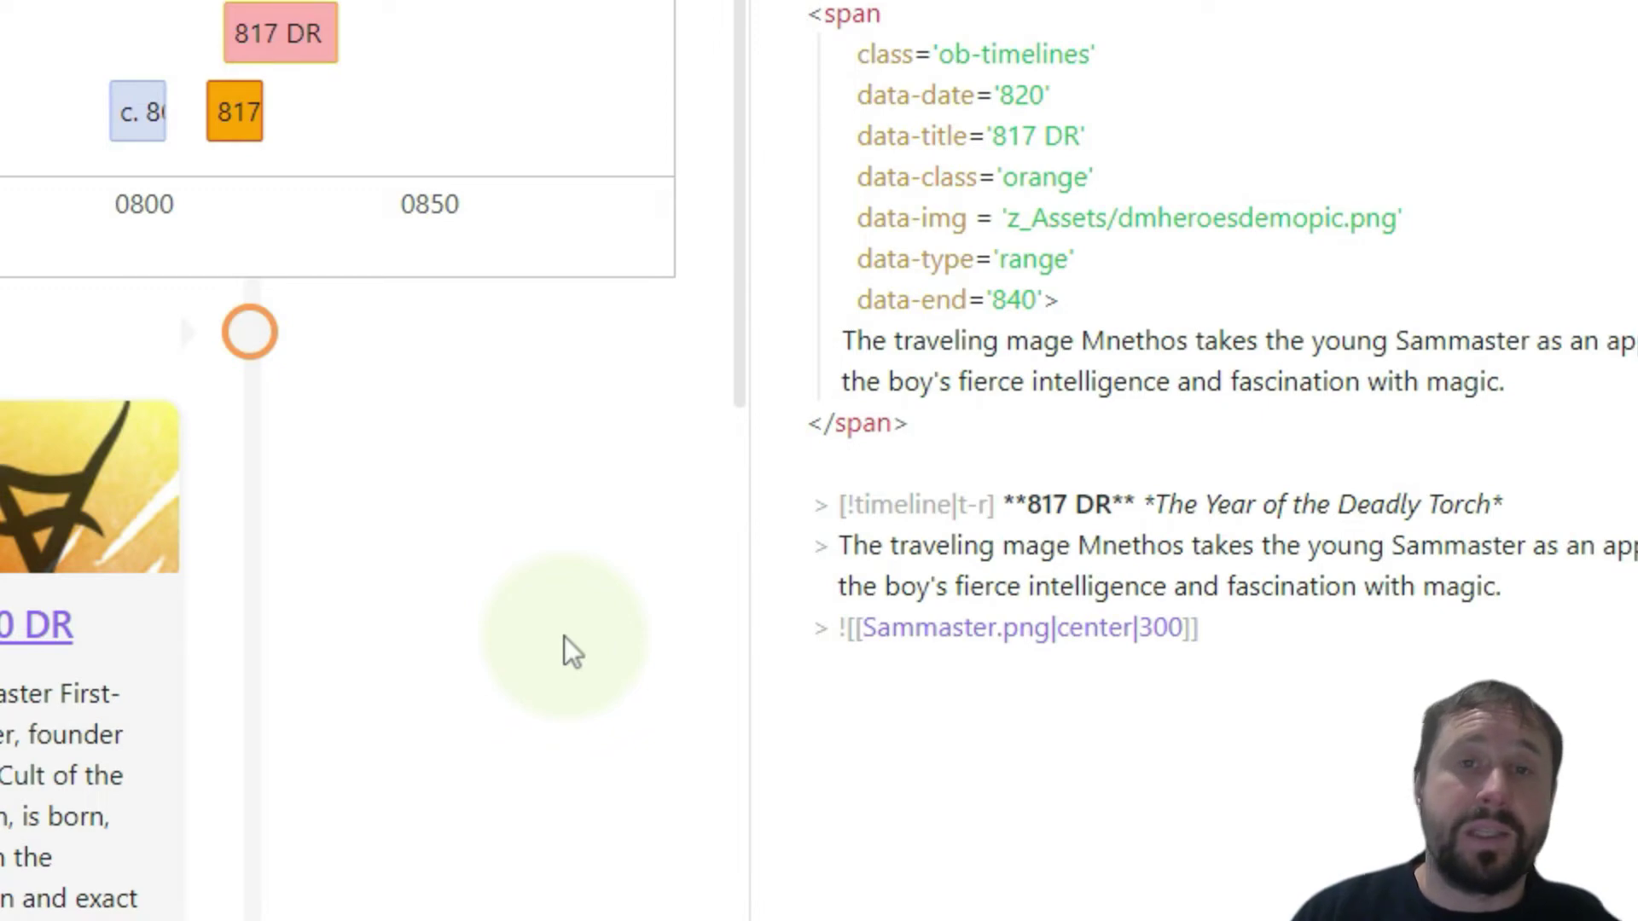
scroll(515, 604, "down", 13)
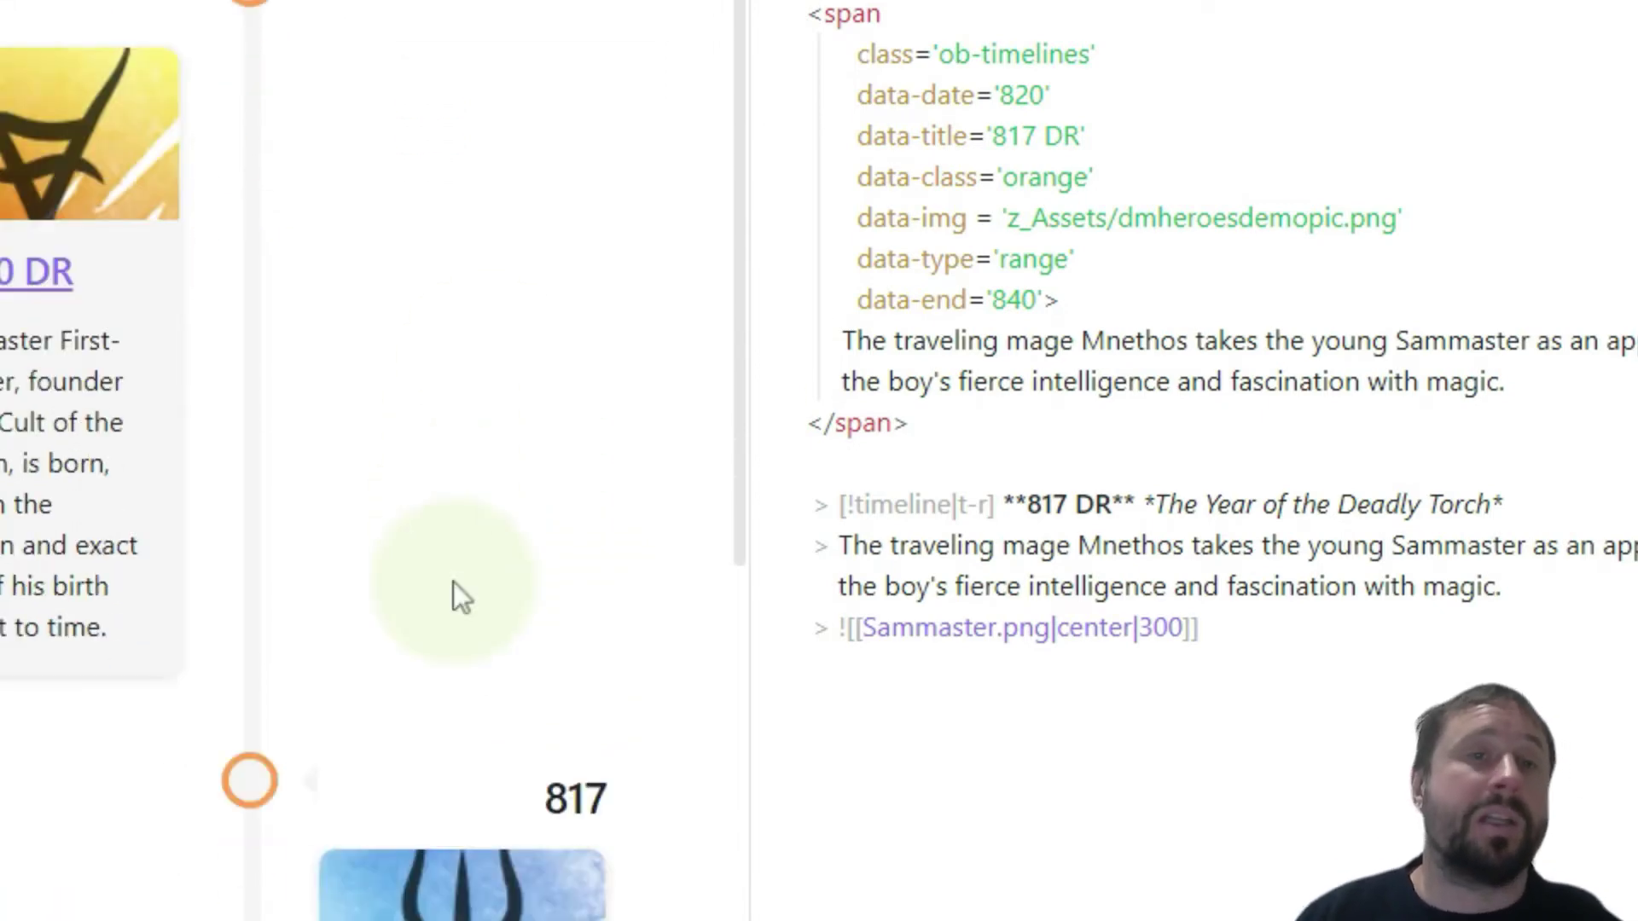
scroll(473, 687, "up", 4)
scroll(473, 704, "up", 8)
scroll(65, 247, "down", 9)
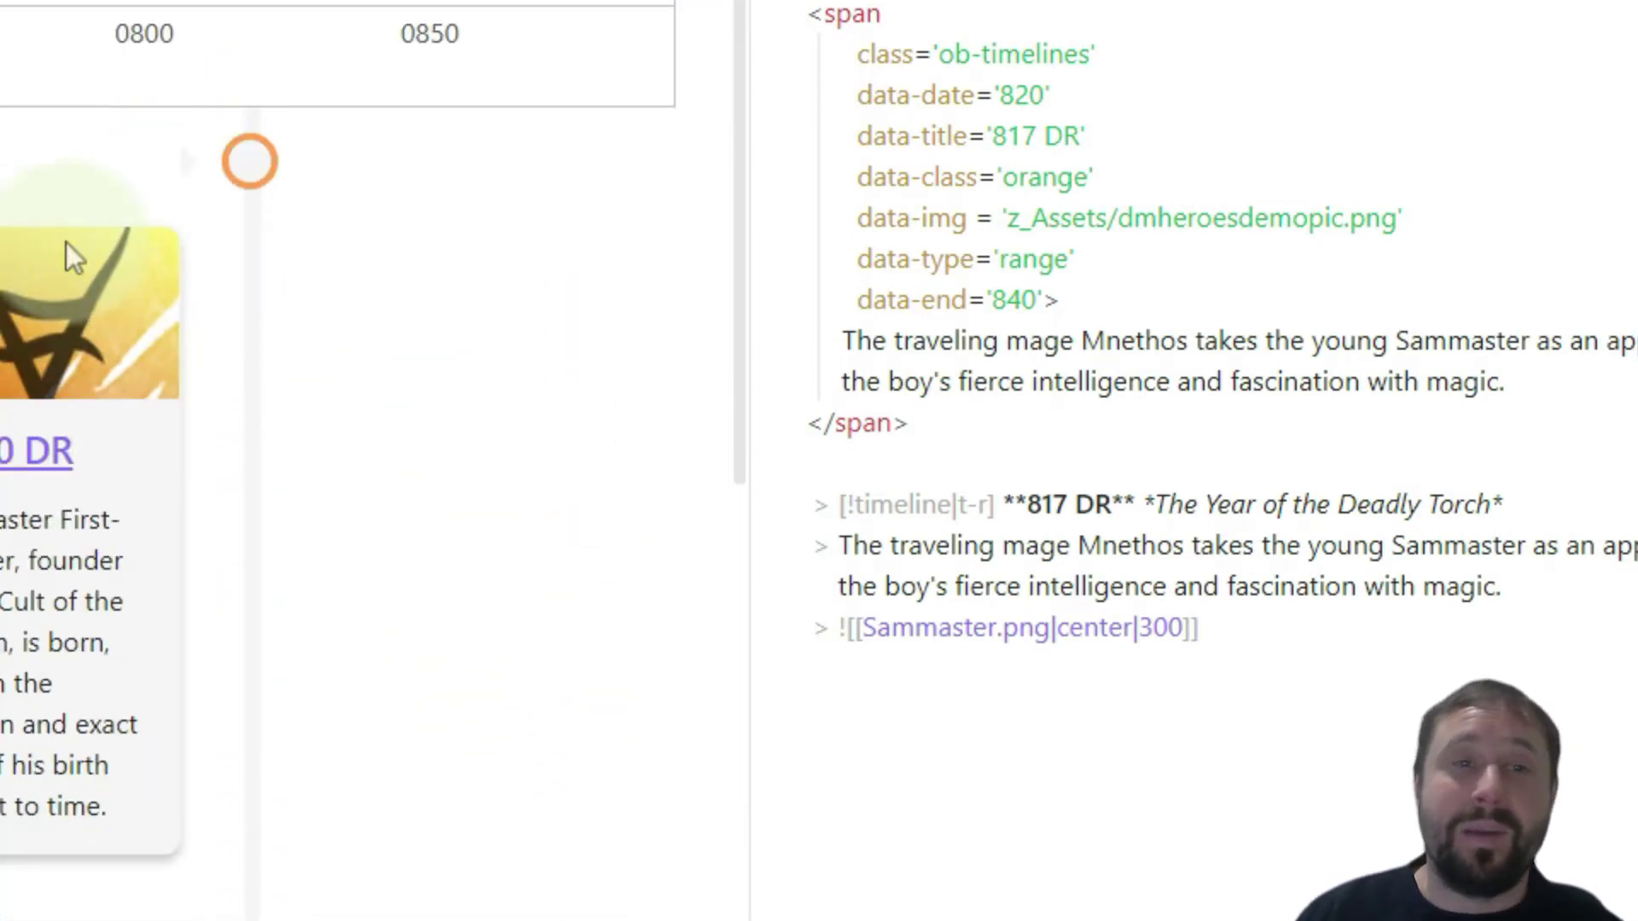
left_click(2, 157)
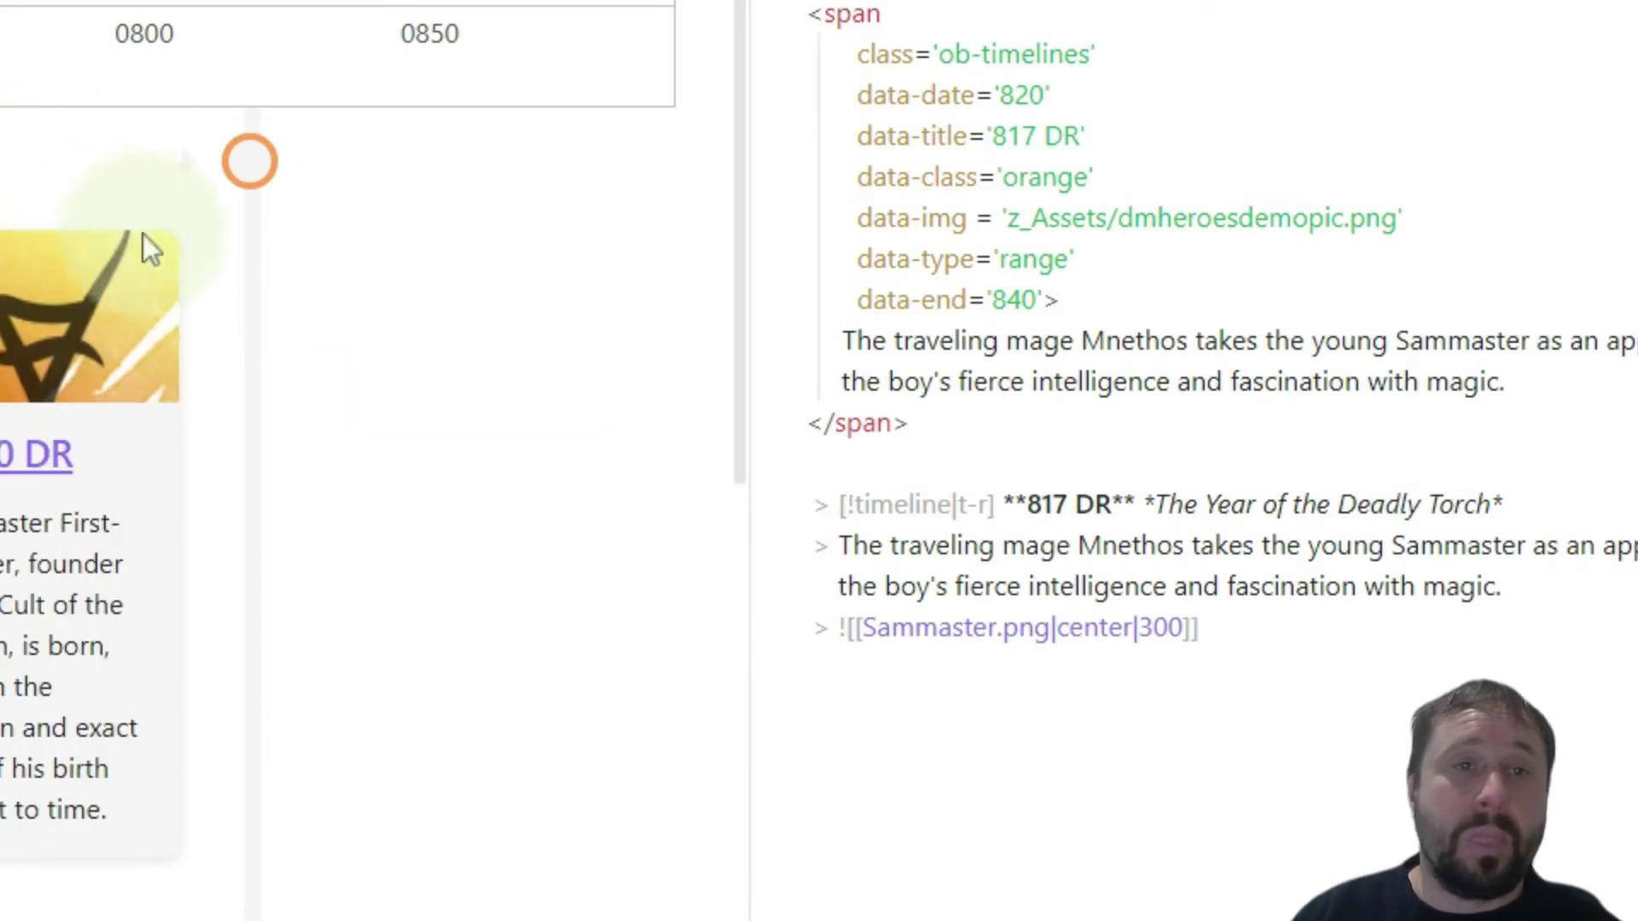
left_click(278, 242)
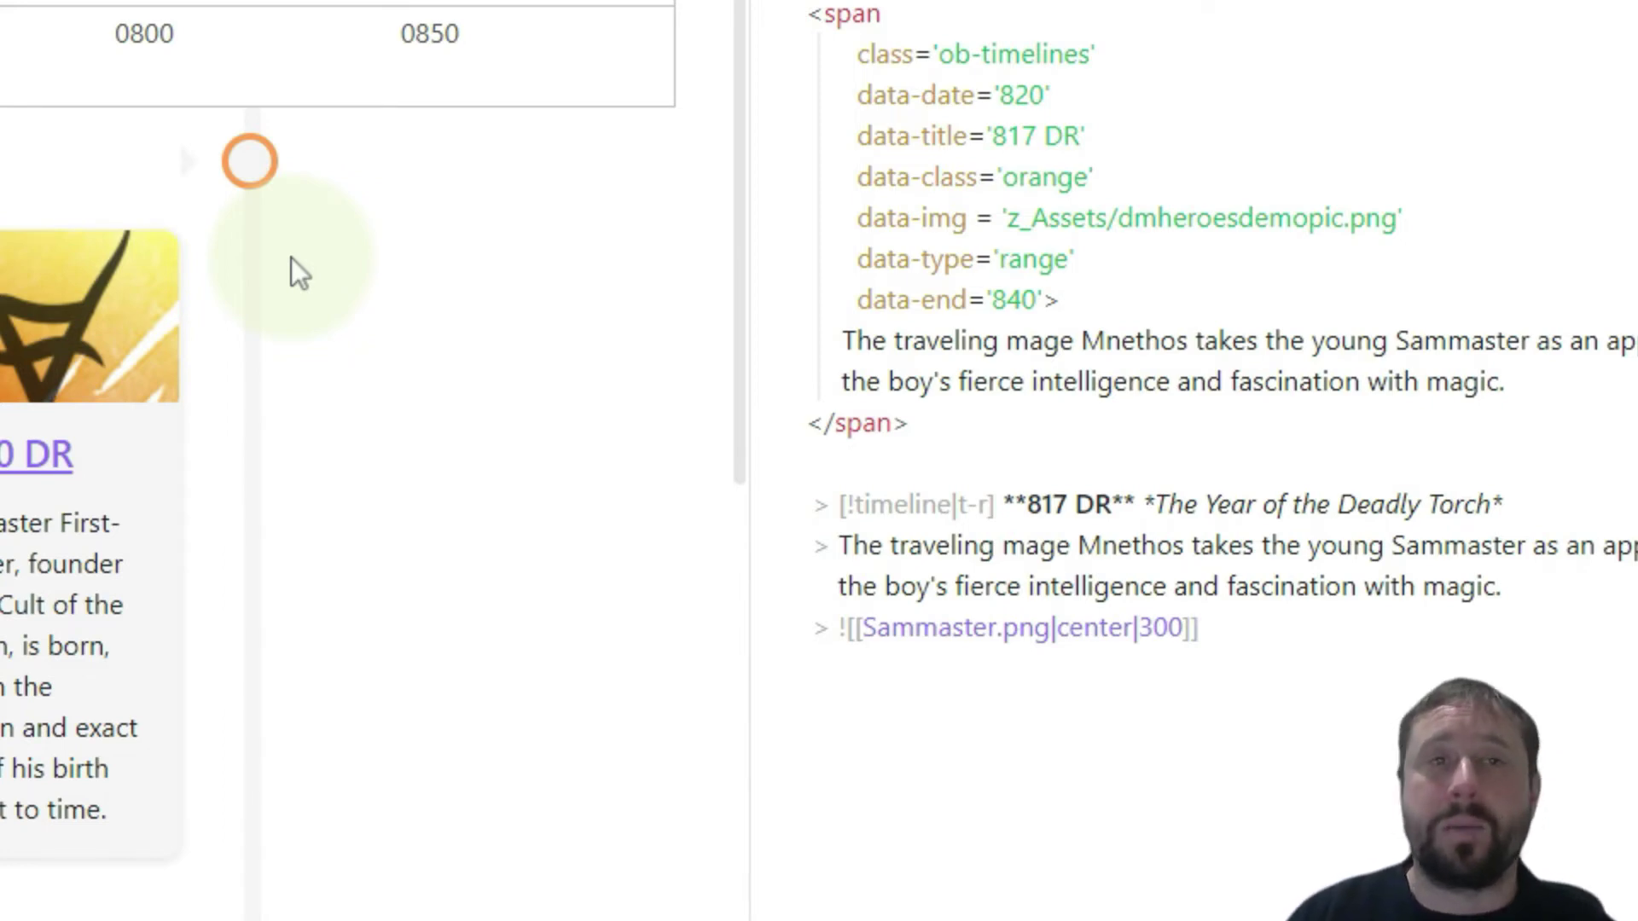
scroll(299, 261, "up", 2)
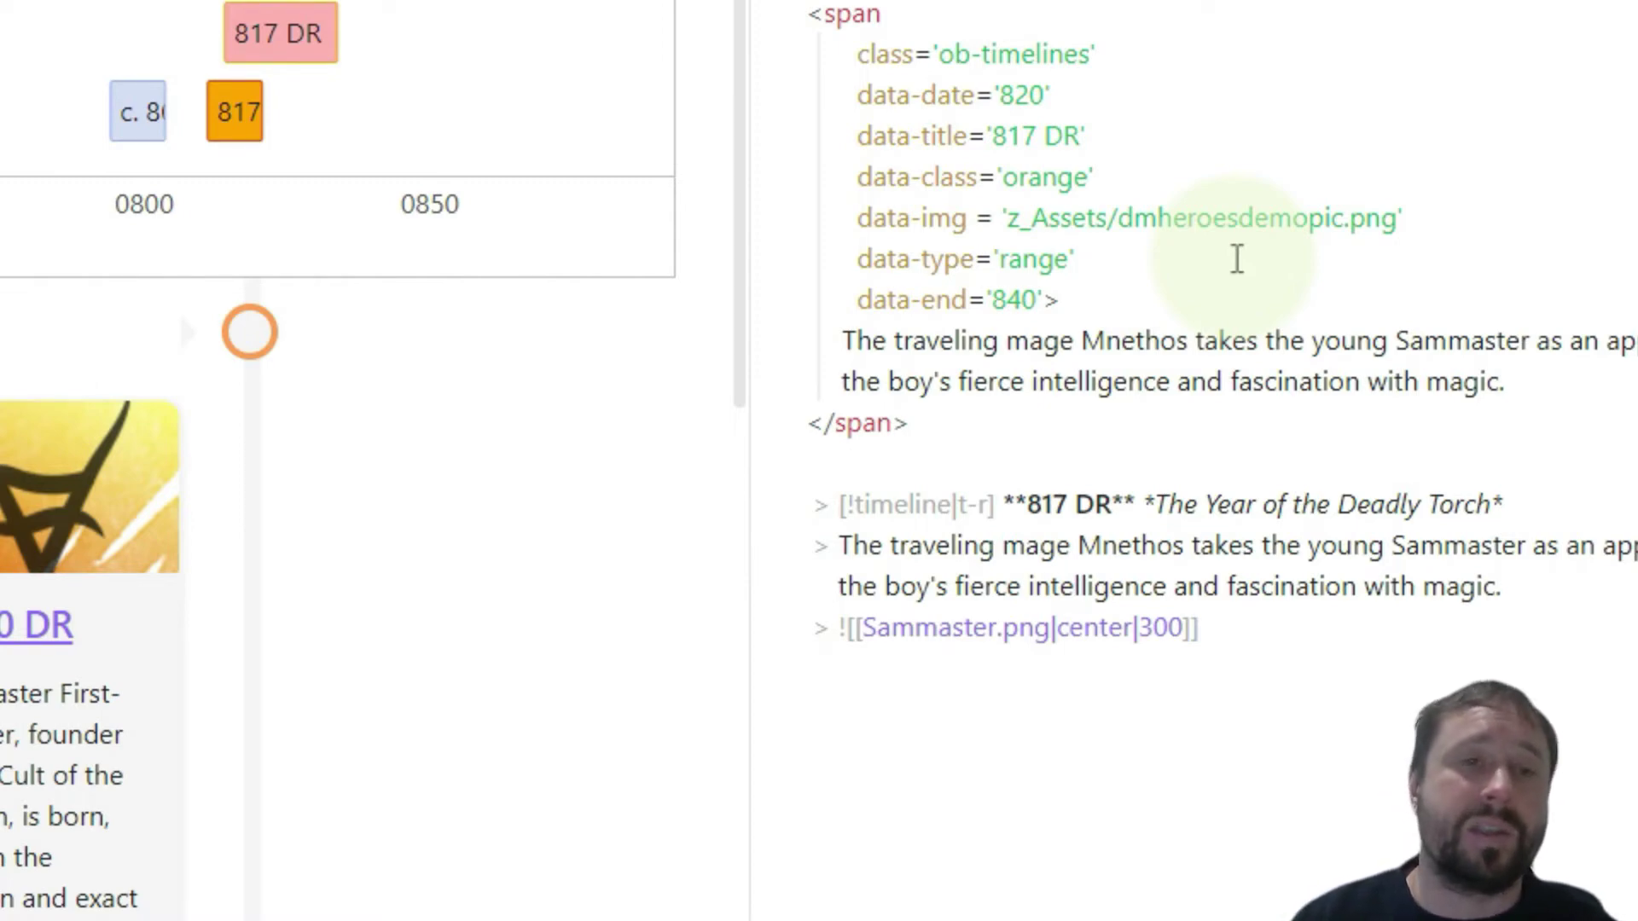
scroll(183, 823, "down", 4)
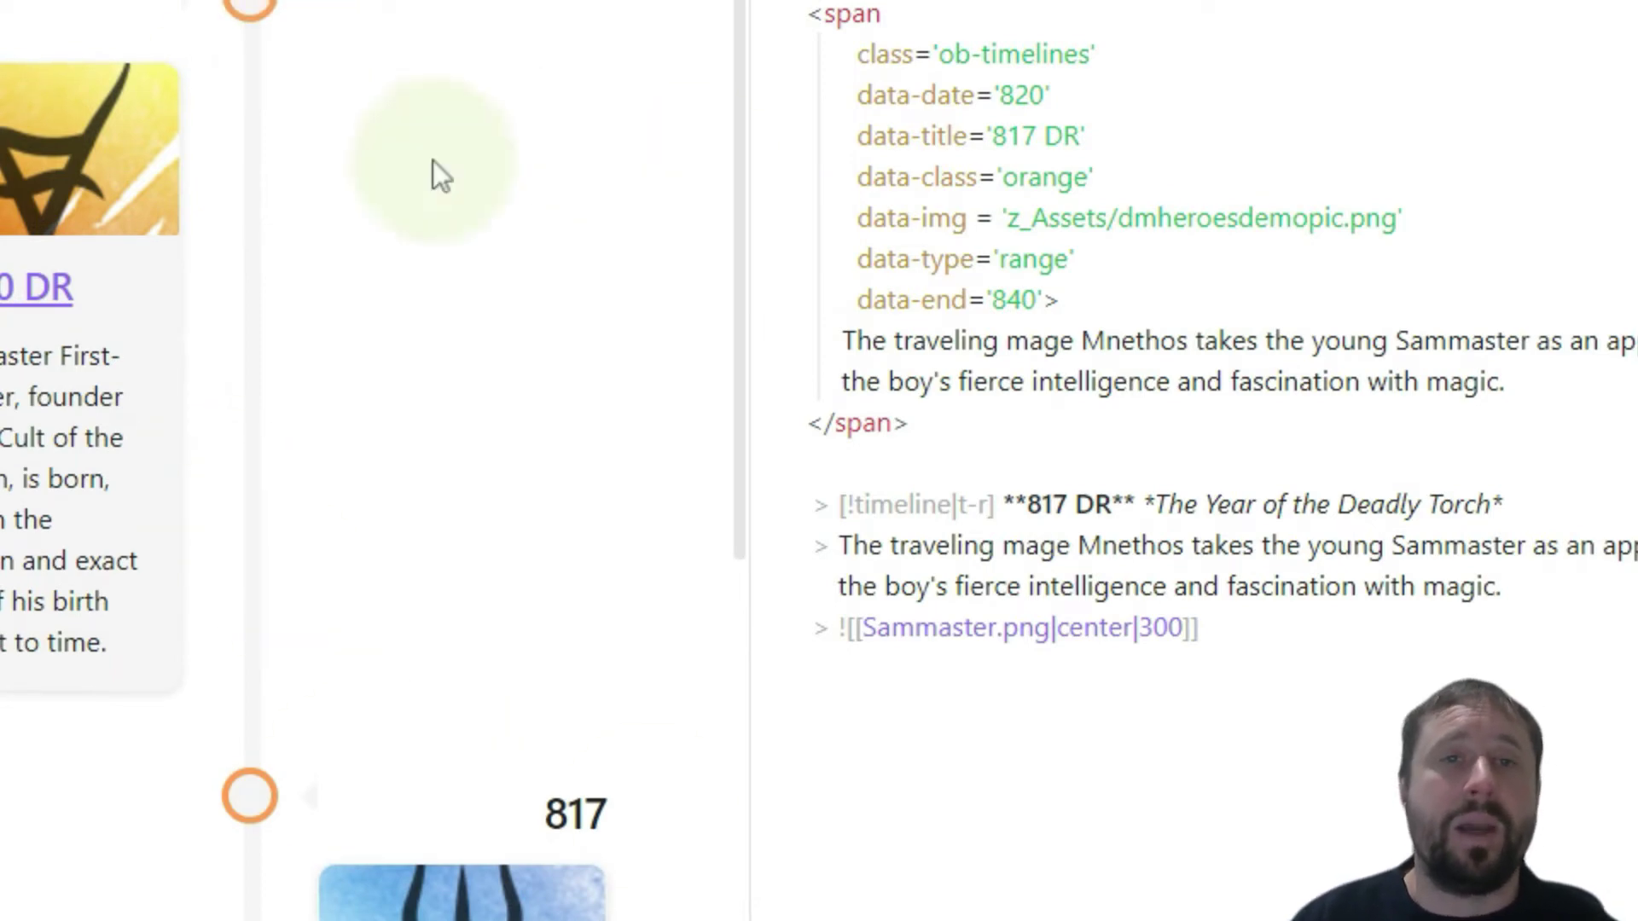
scroll(431, 162, "up", 4)
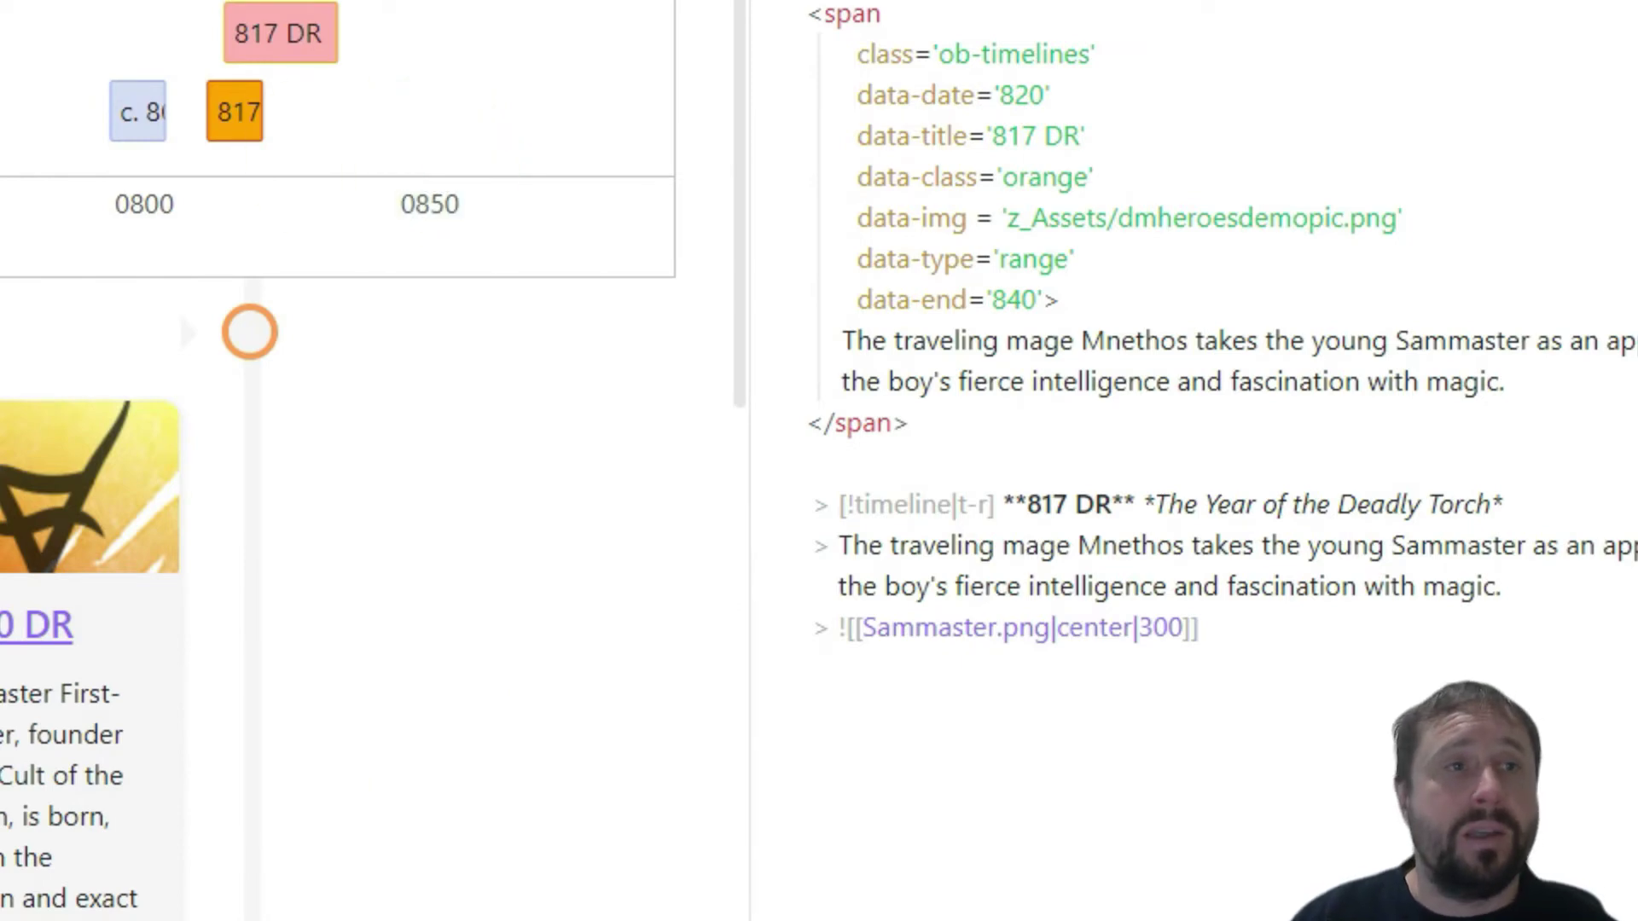
scroll(348, 208, "down", 5)
scroll(443, 154, "up", 5)
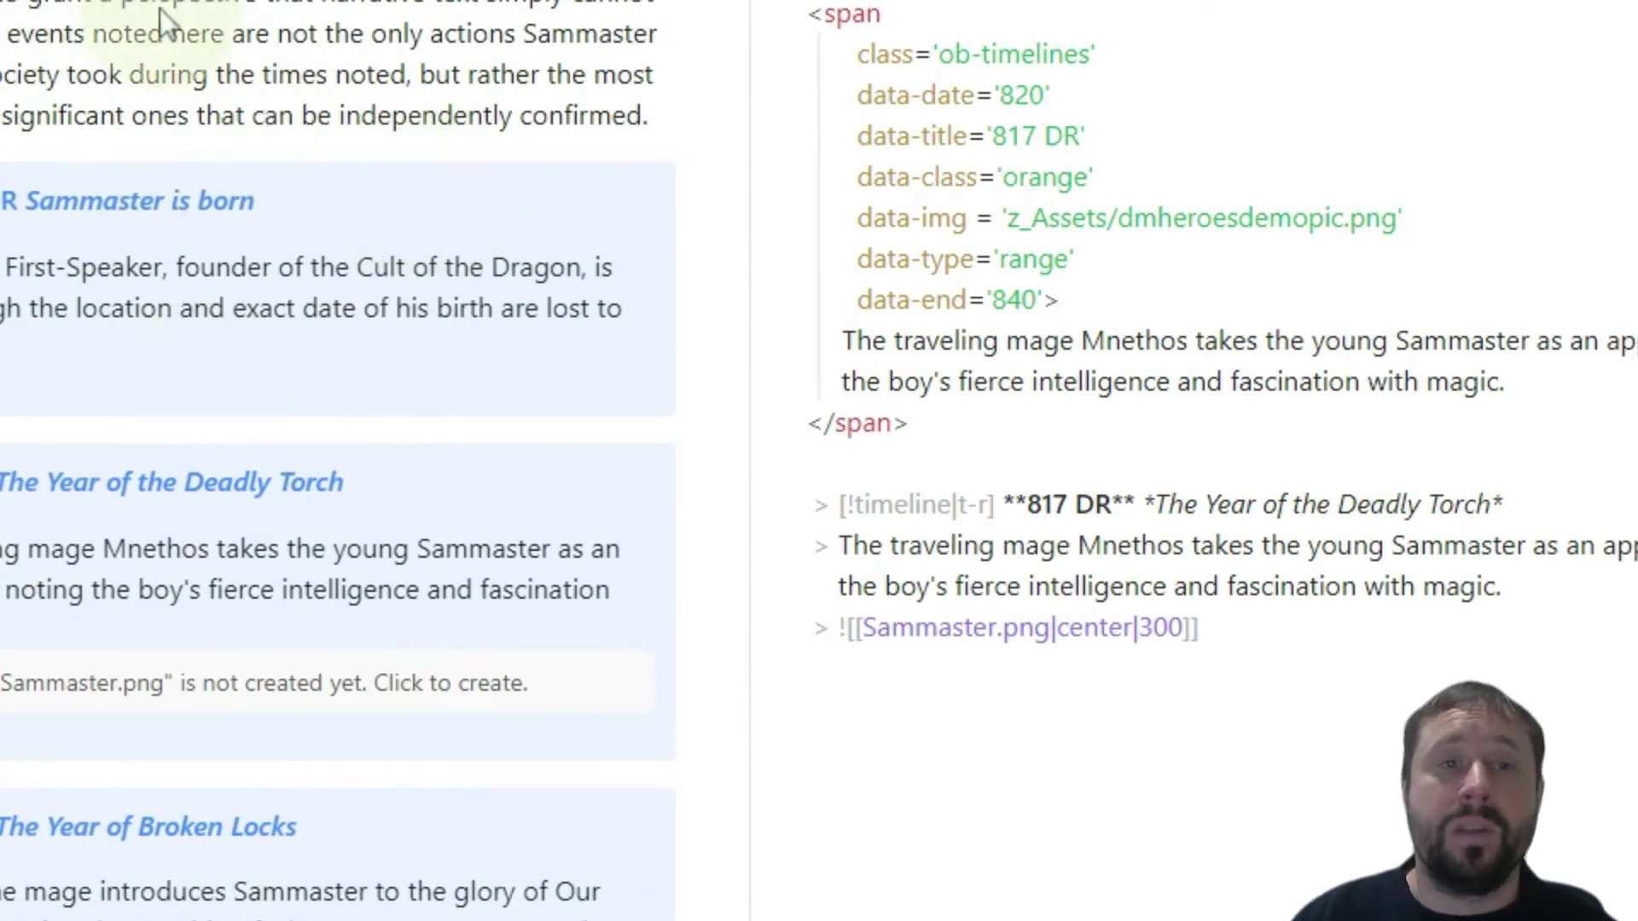
Step: Review how the Sammaster timeline callouts render in reading view, from his birth to the entries on the Cult's spread
scroll(486, 322, "down", 15)
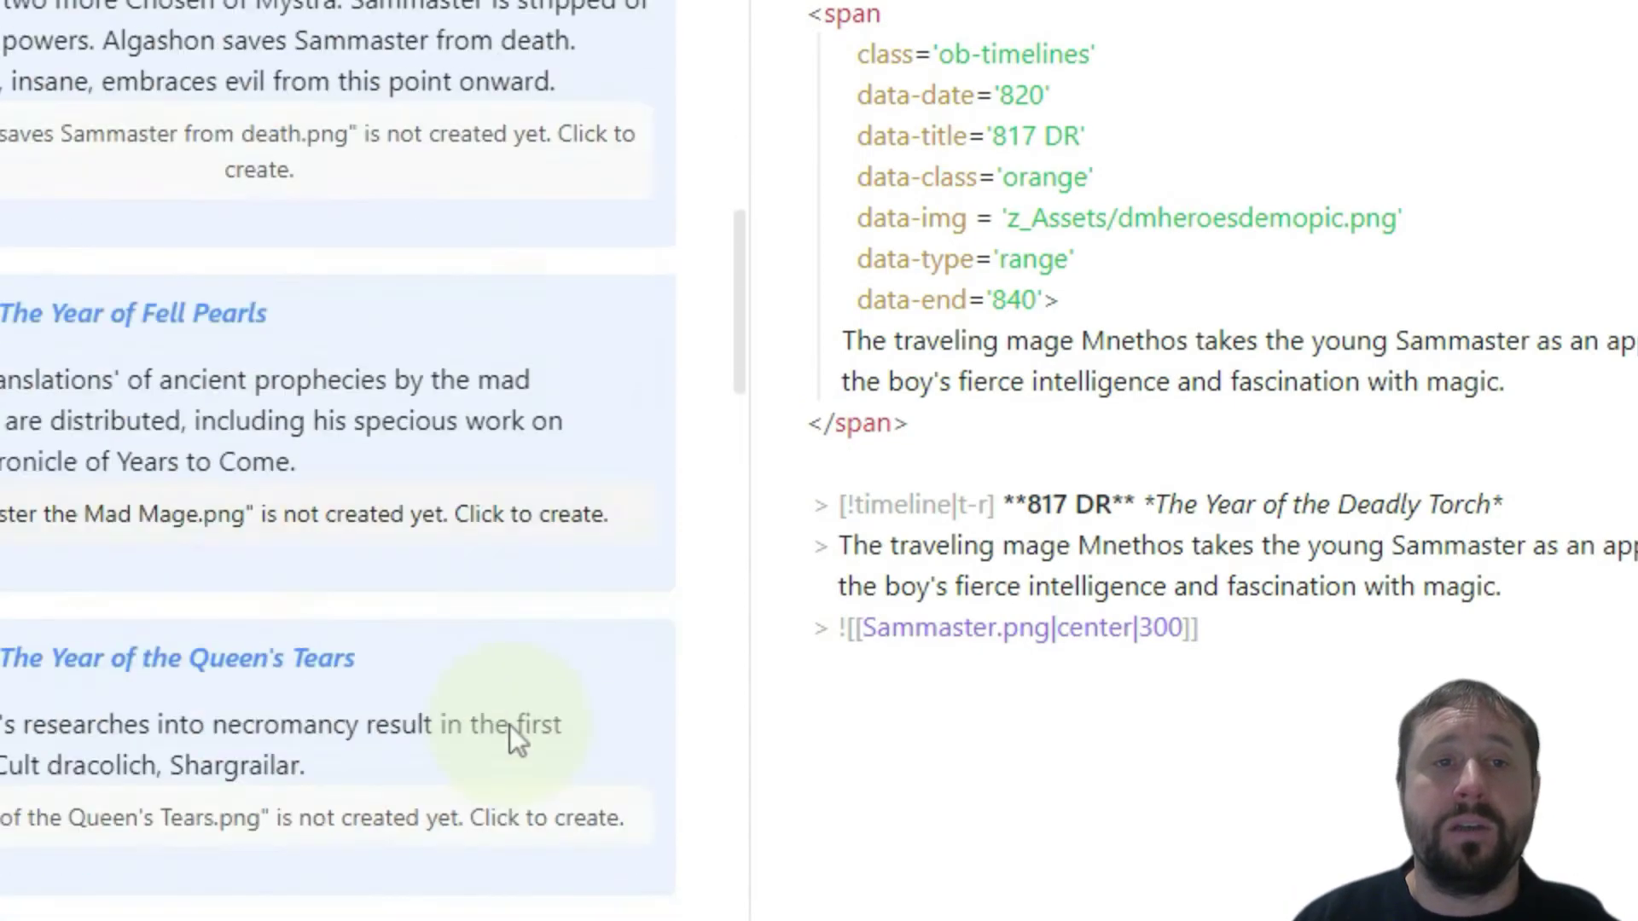
scroll(509, 725, "down", 15)
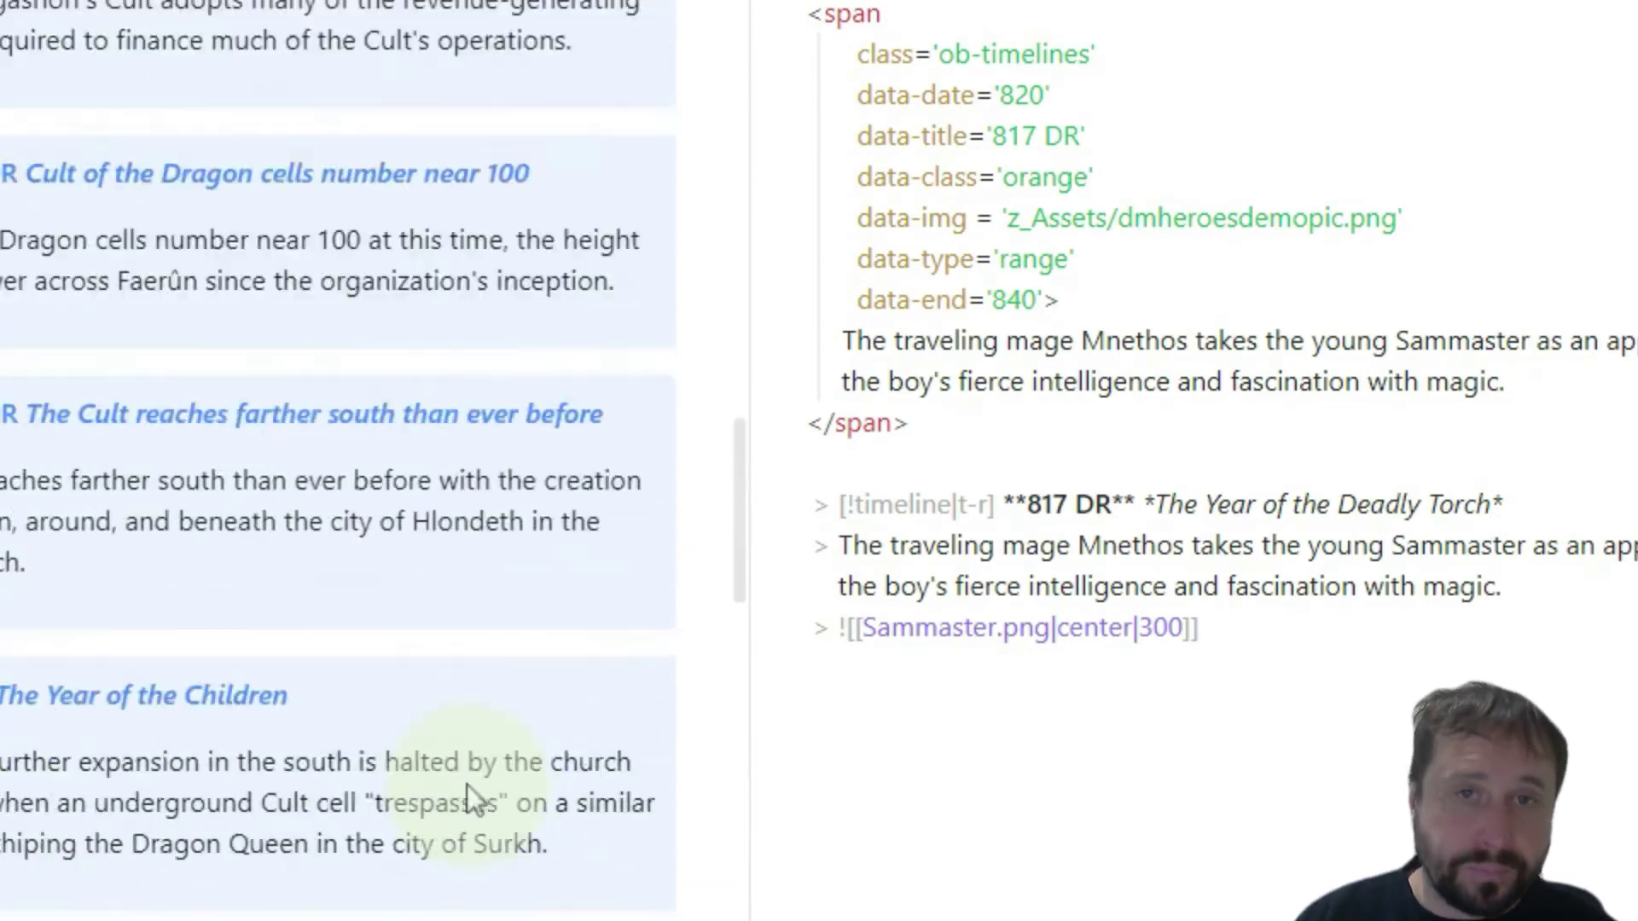
scroll(467, 794, "up", 20)
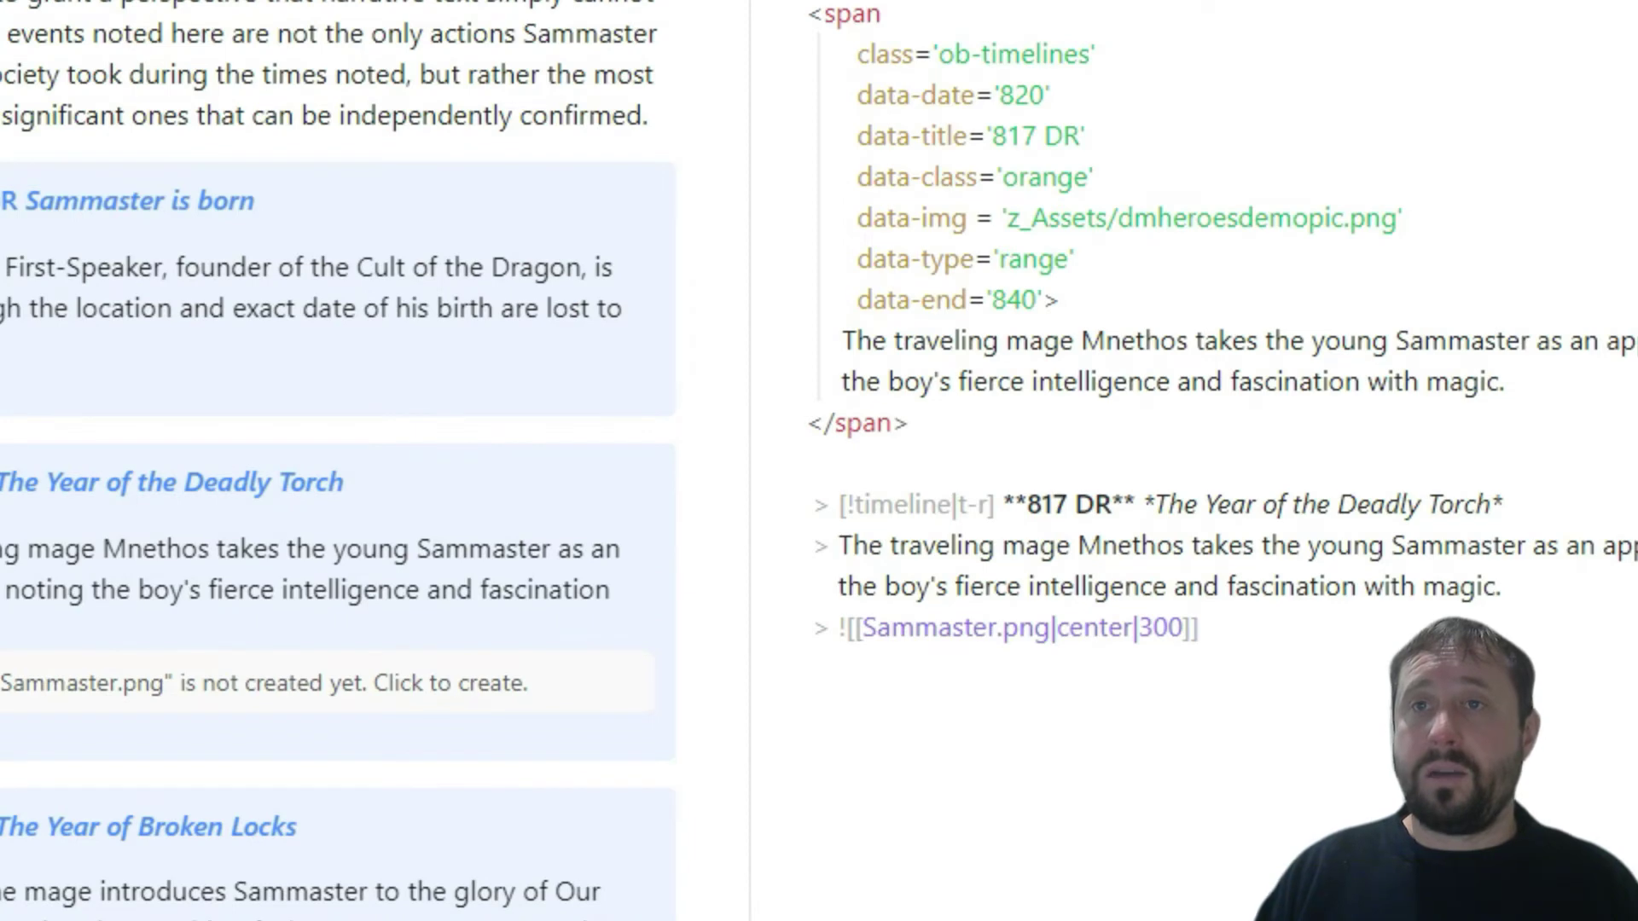
Step: Find ITS Theme by SlRvb among the community themes, review its description and apply it to the vault
key("ctrl+e")
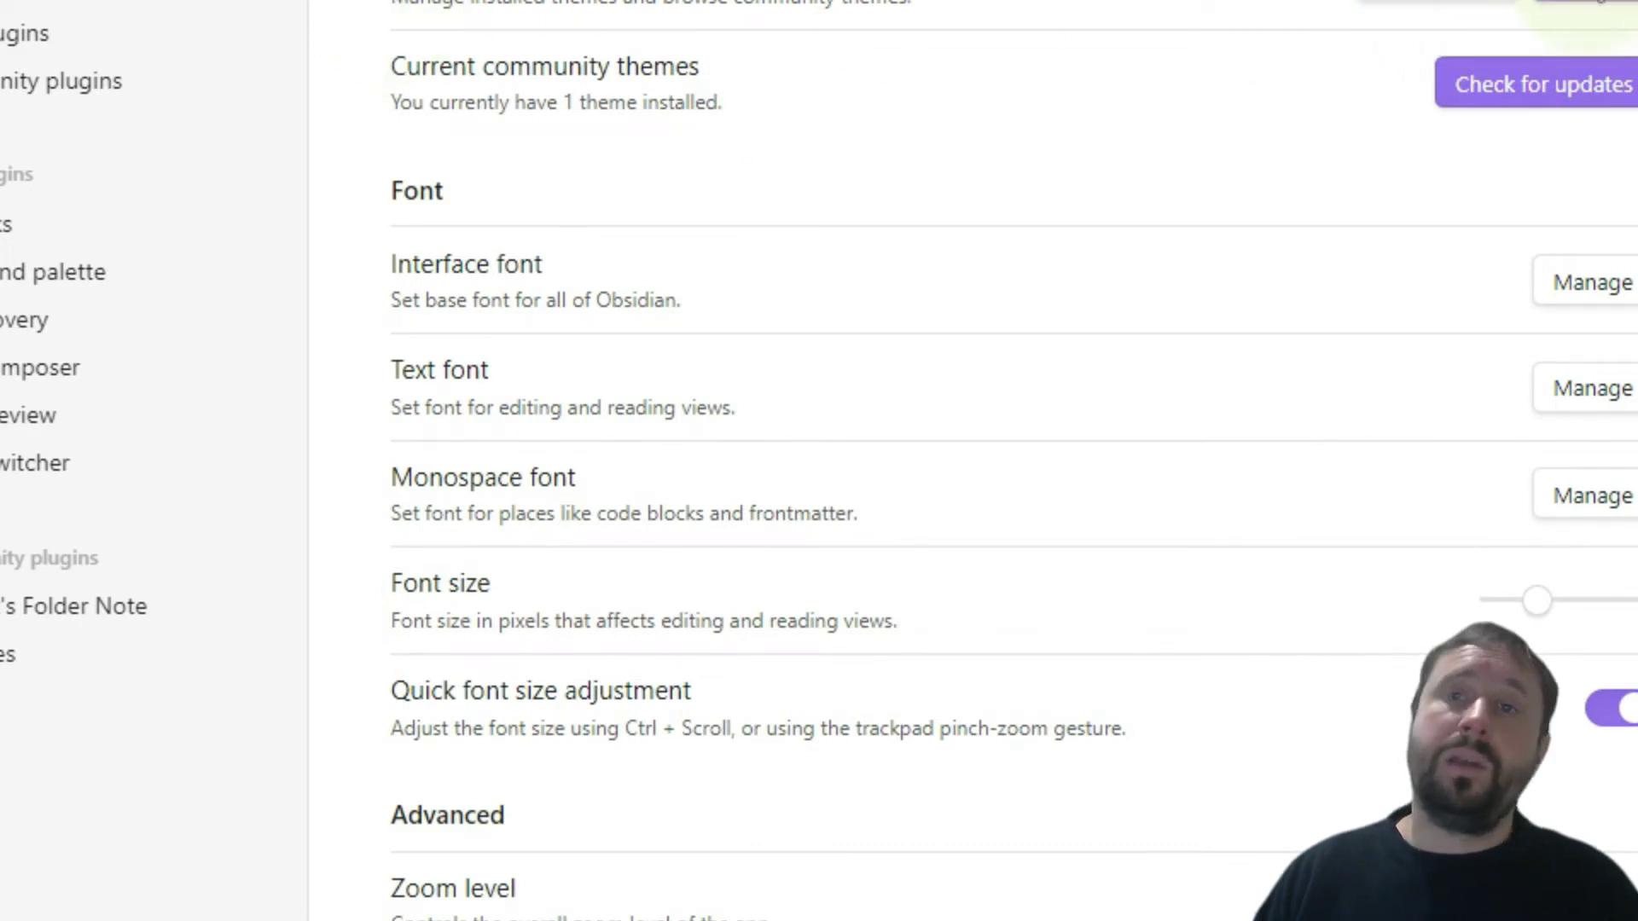
left_click(1588, 2)
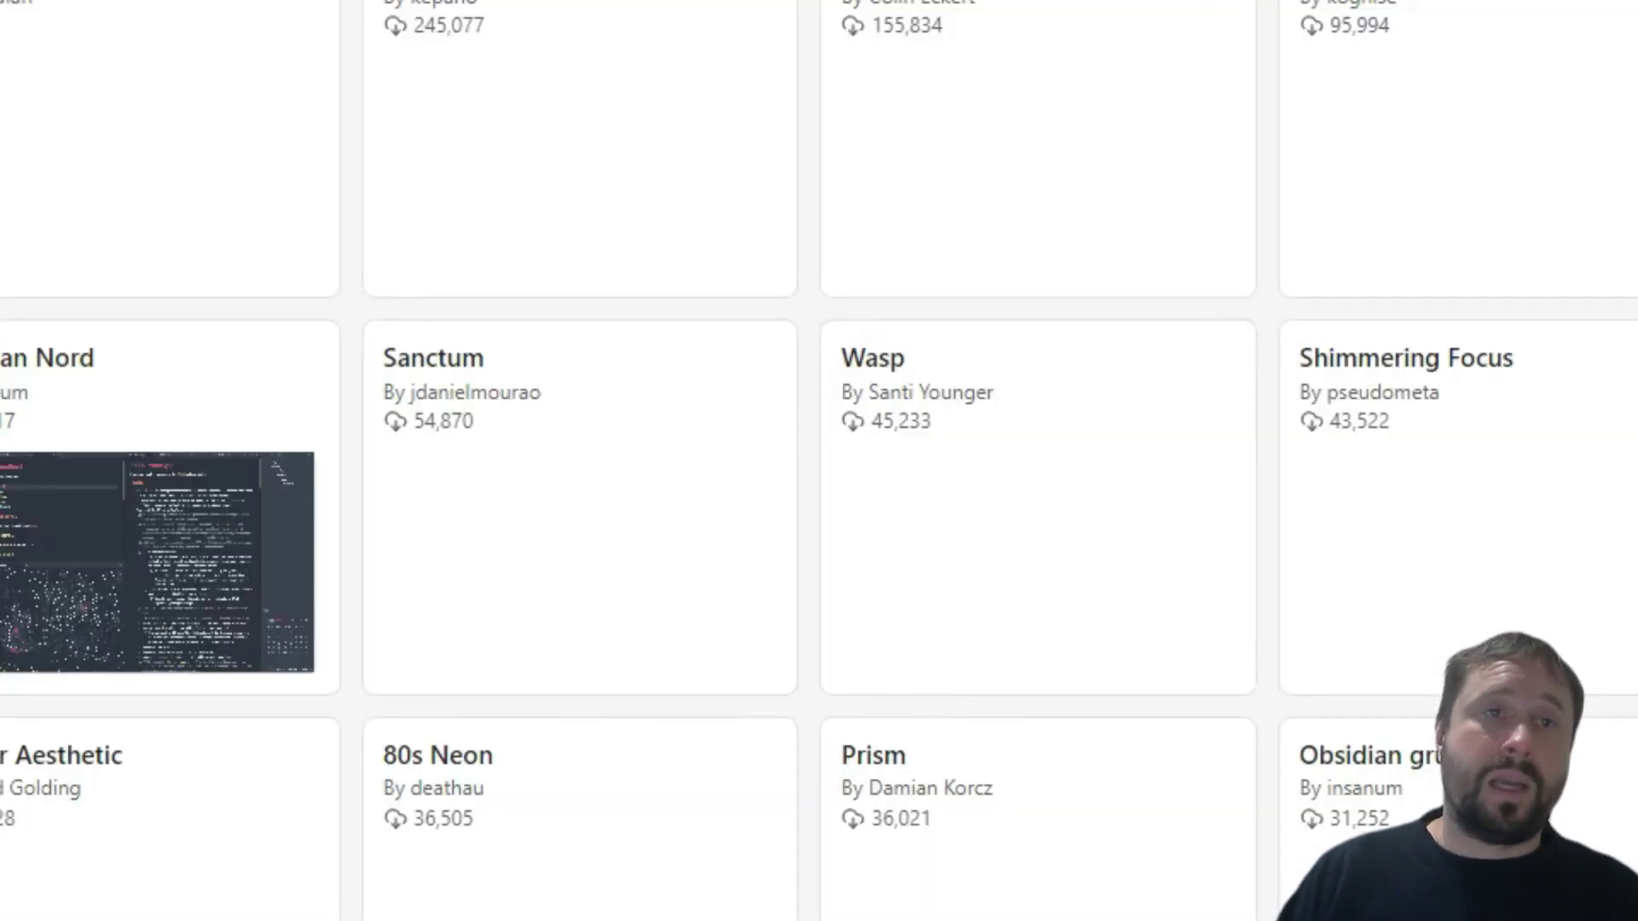
scroll(819, 460, "down", 15)
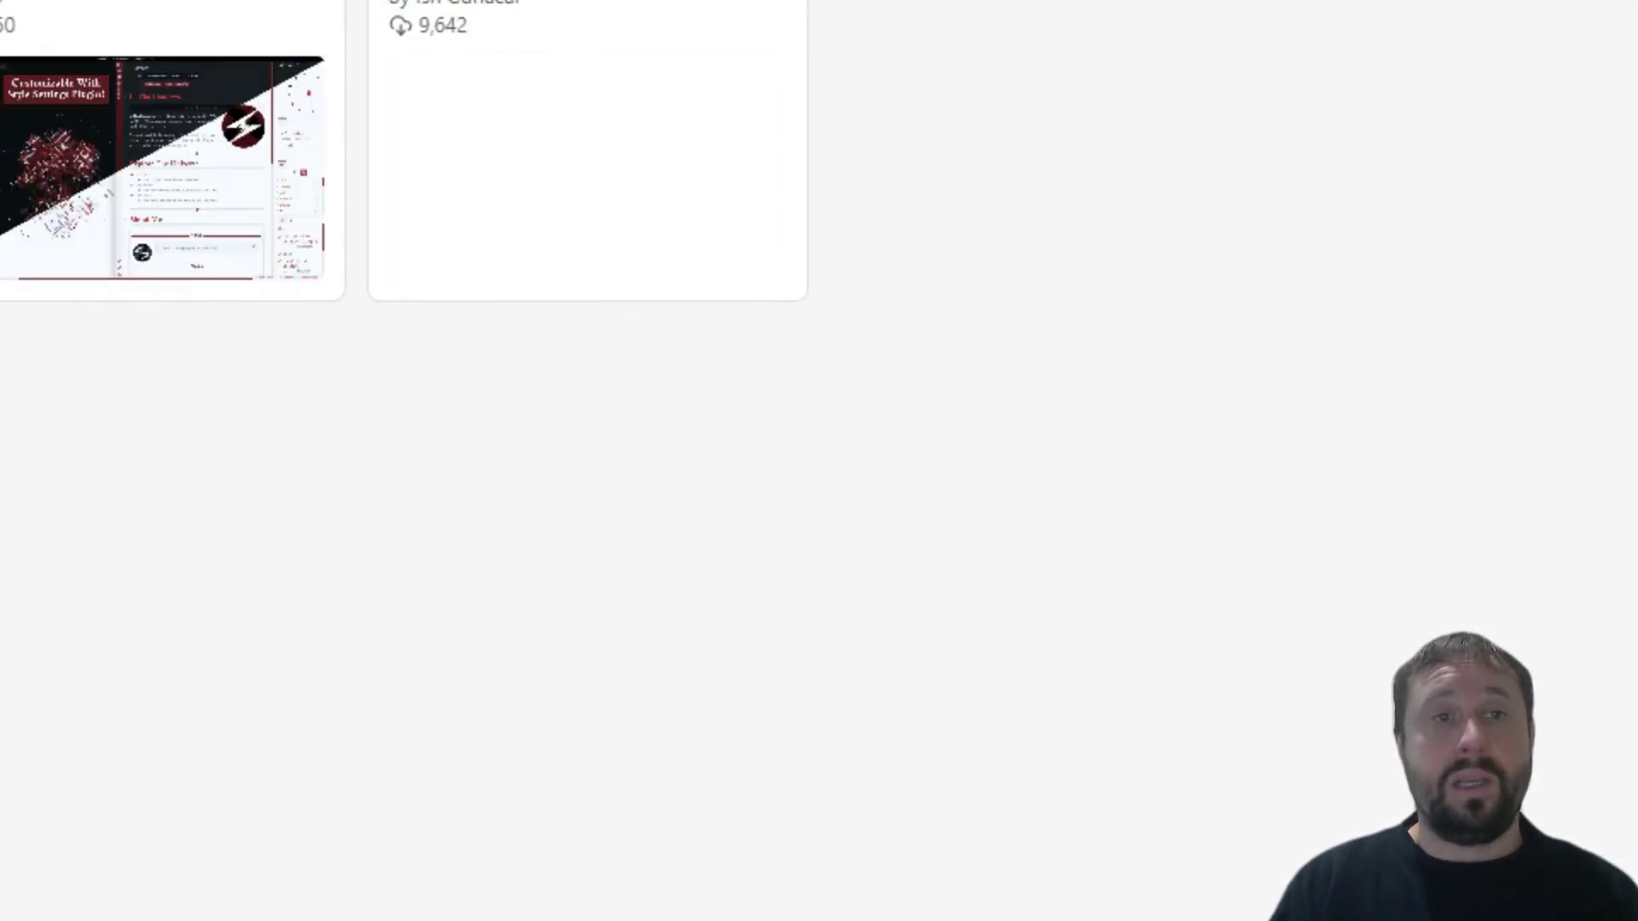
left_click(131, 37)
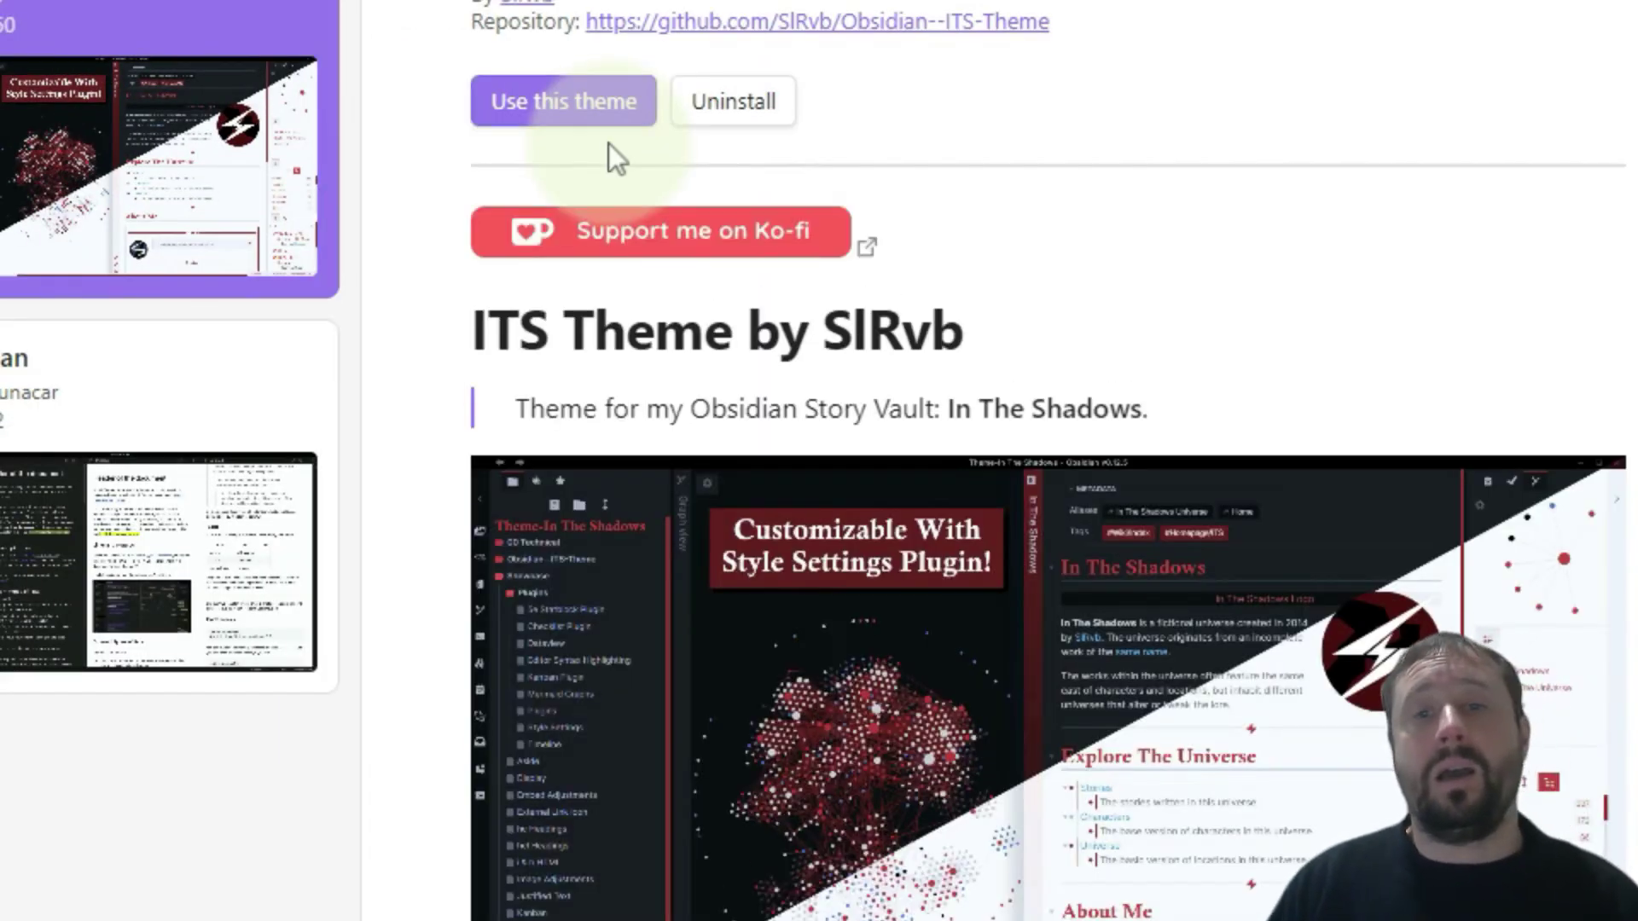
scroll(1182, 303, "down", 10)
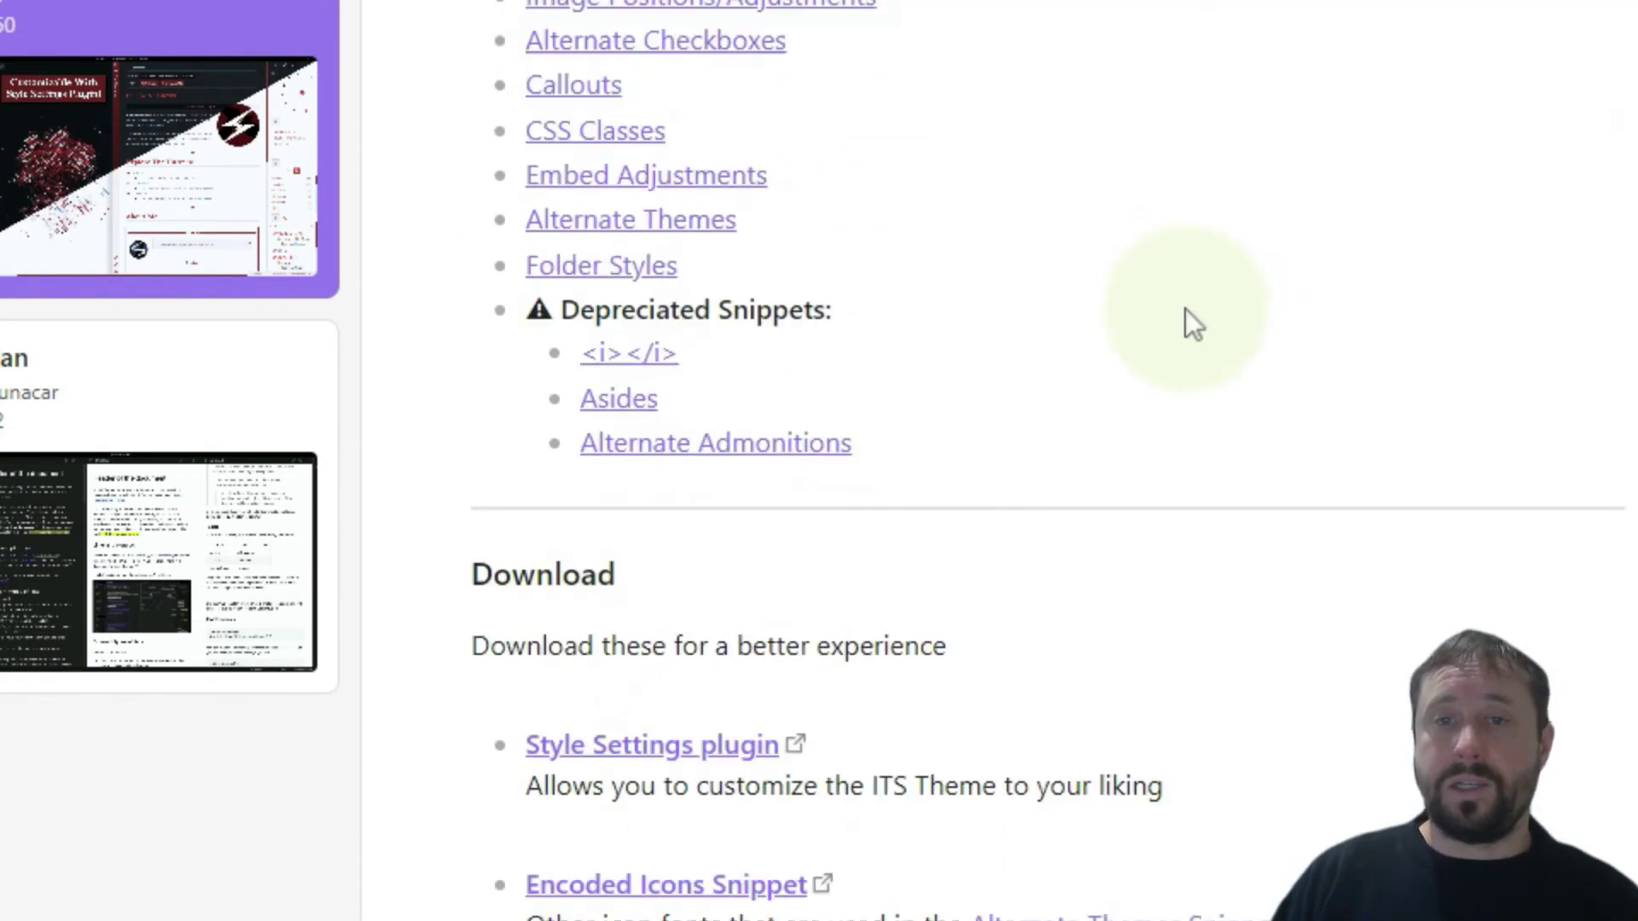
scroll(1184, 308, "up", 10)
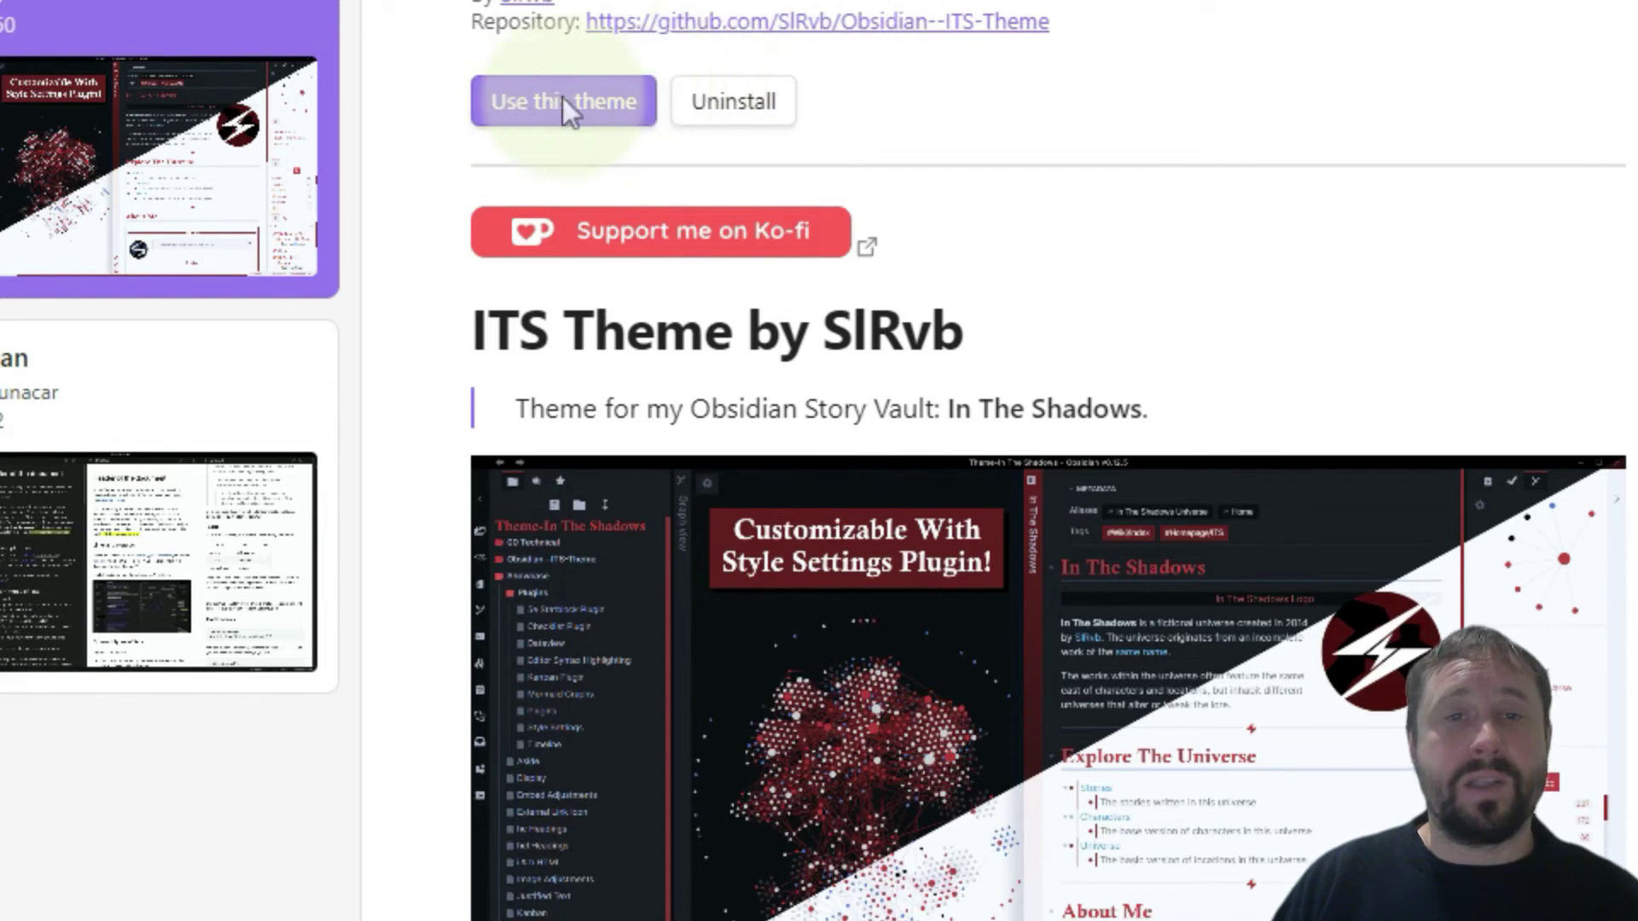
left_click(504, 102)
Step: Examine how the ITS Theme lays out the Sammaster timeline callouts on alternating sides of the line
scroll(1194, 162, "down", 2)
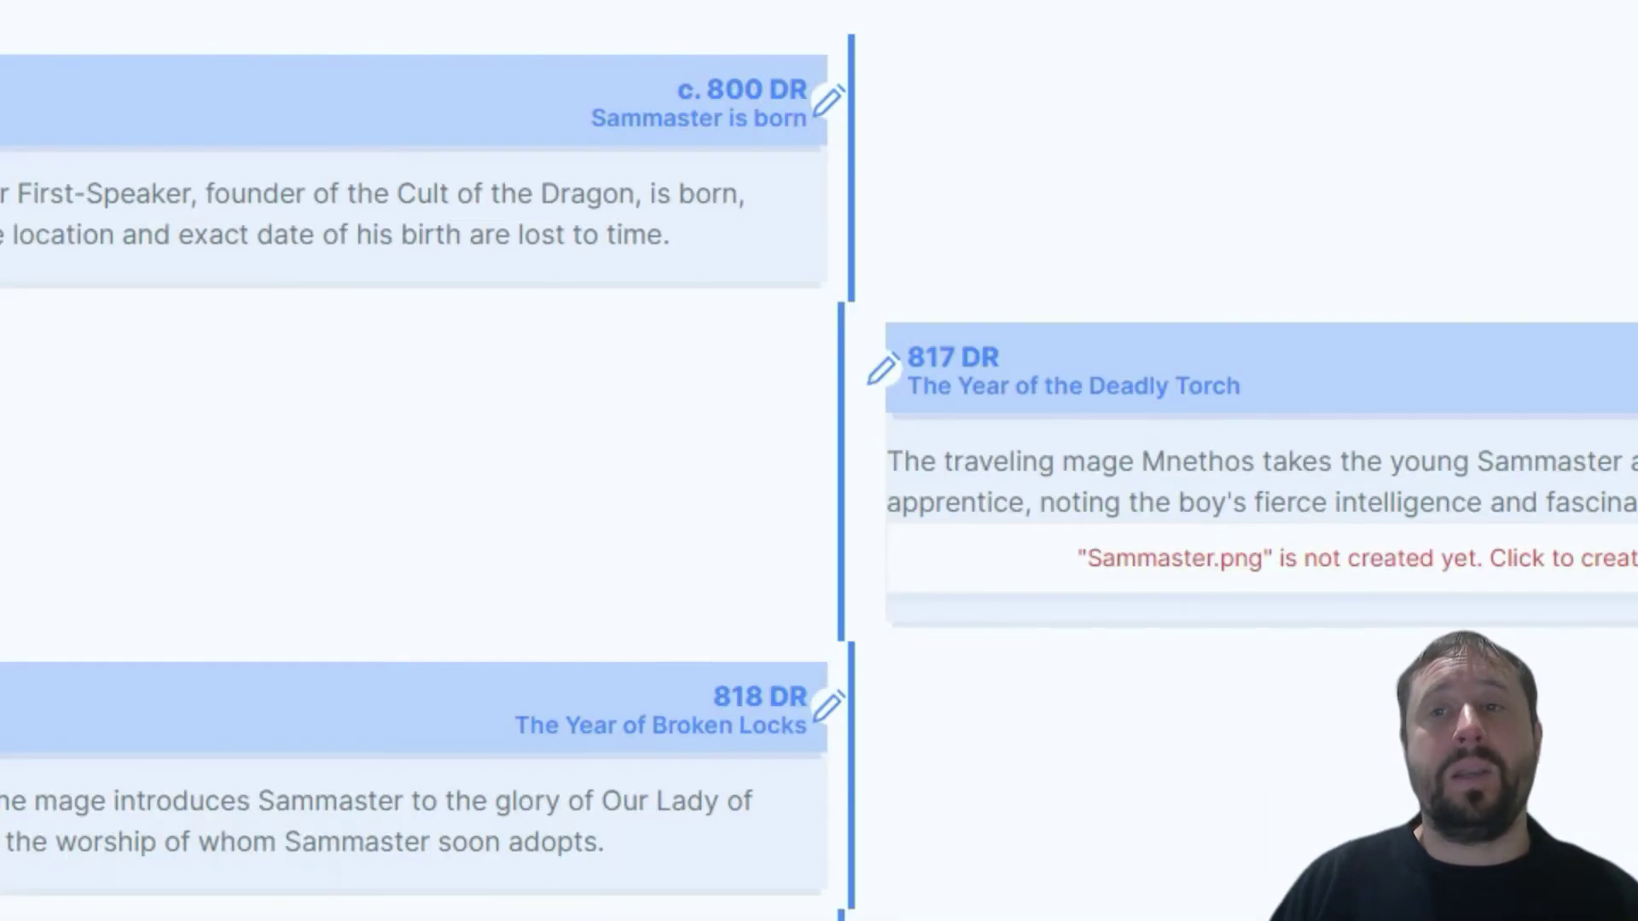
scroll(1485, 311, "down", 3)
scroll(1484, 311, "up", 3)
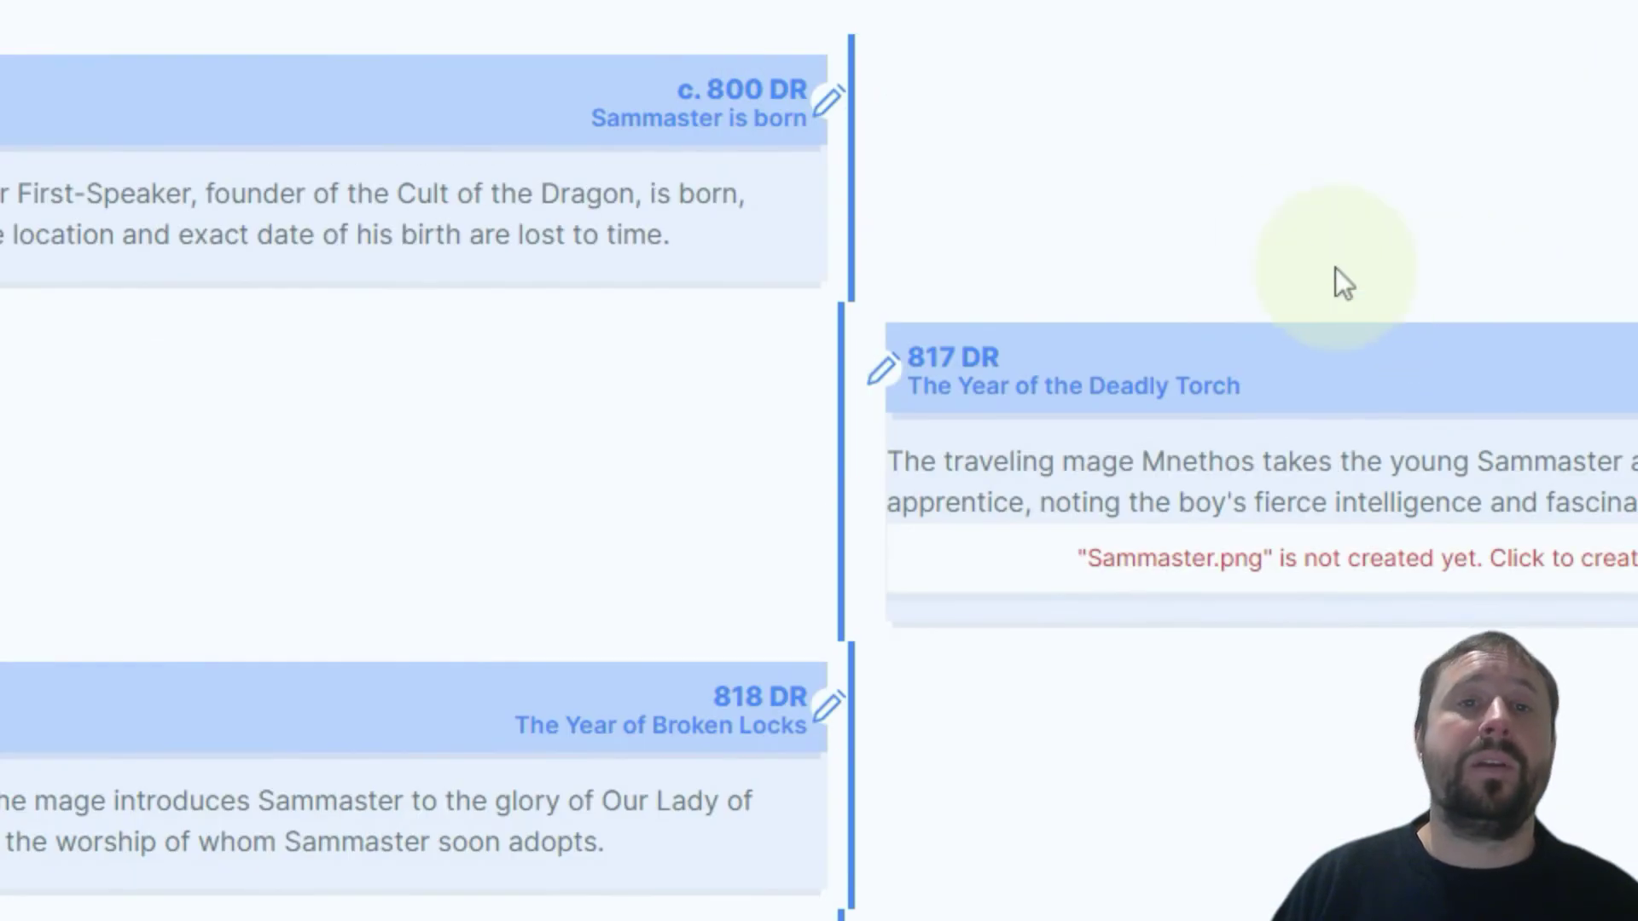
scroll(1119, 208, "down", 2)
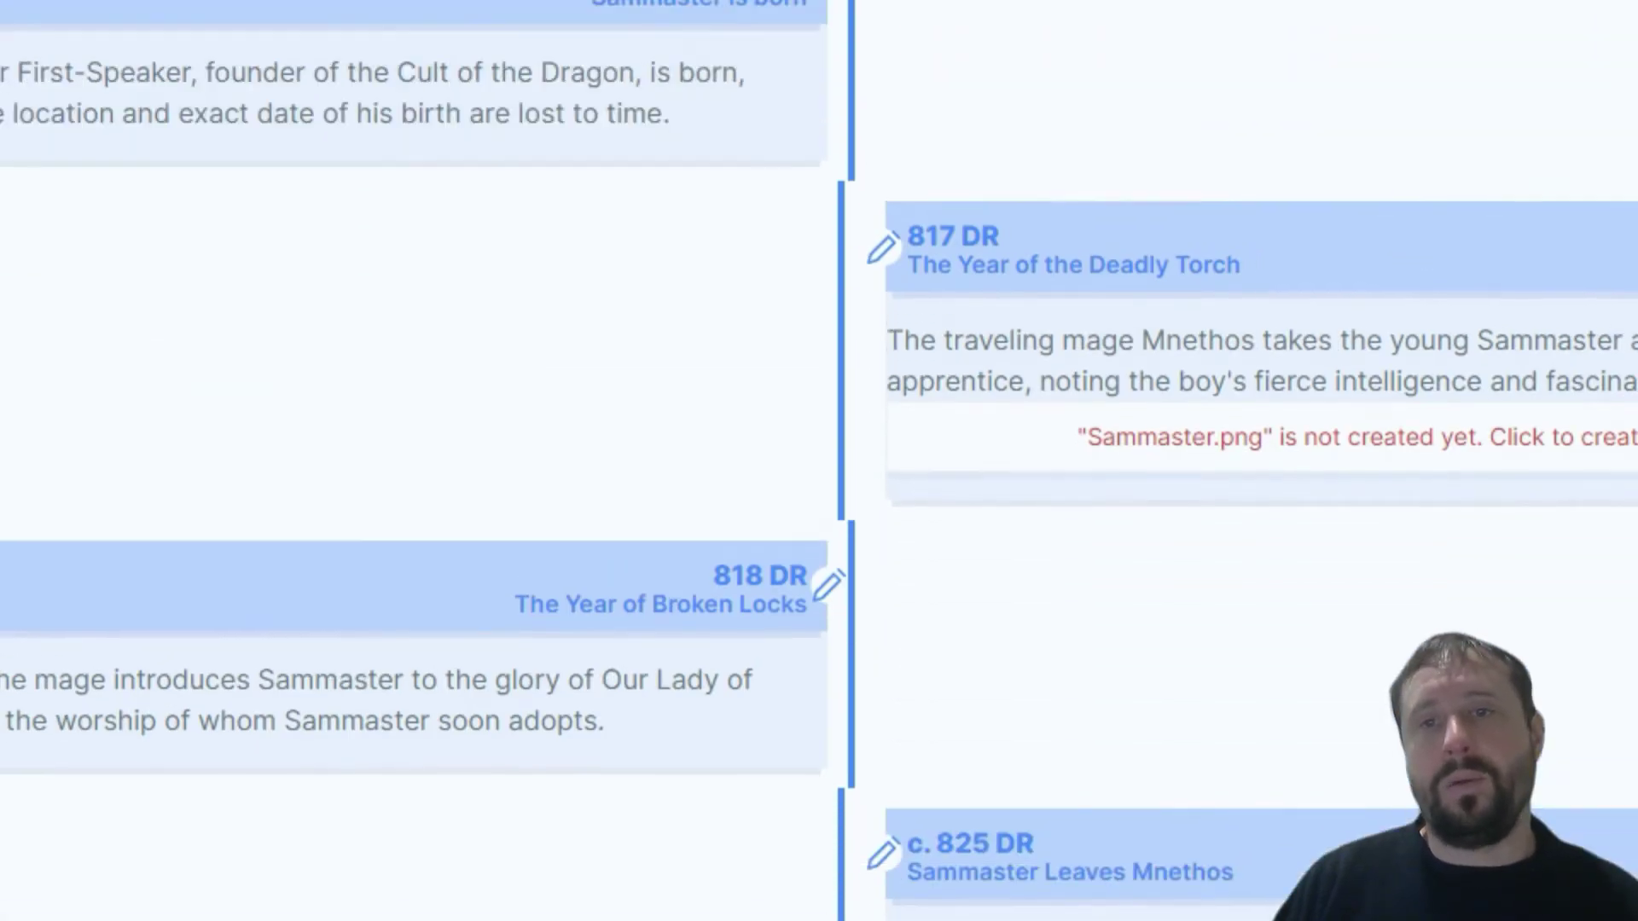
scroll(1120, 208, "up", 2)
scroll(801, 404, "down", 10)
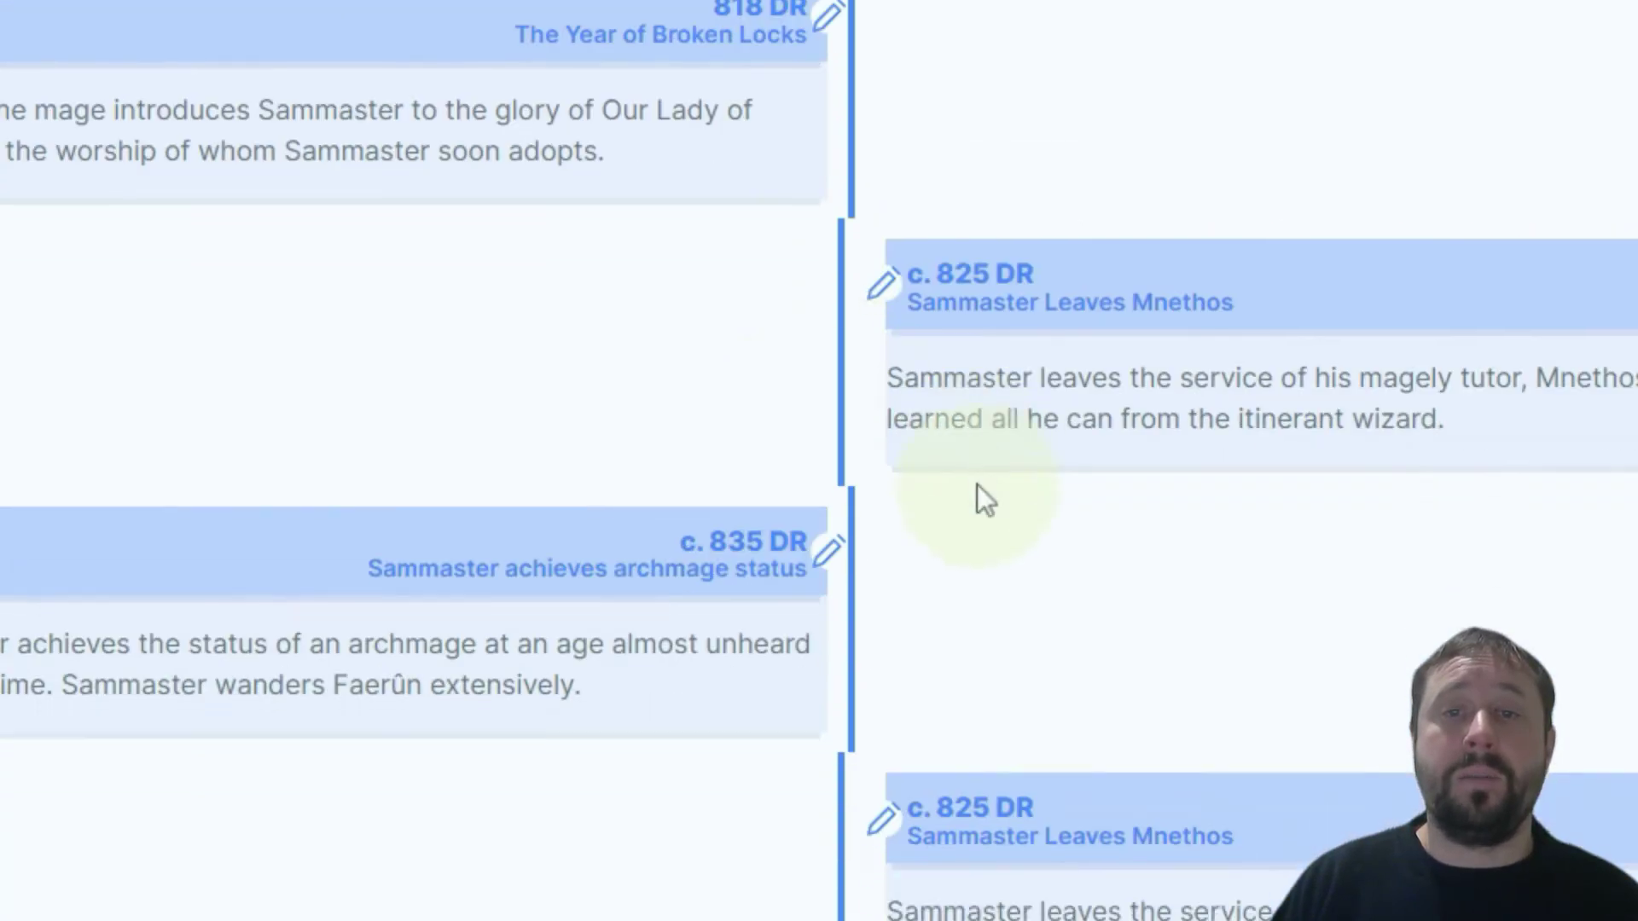
scroll(1307, 243, "up", 10)
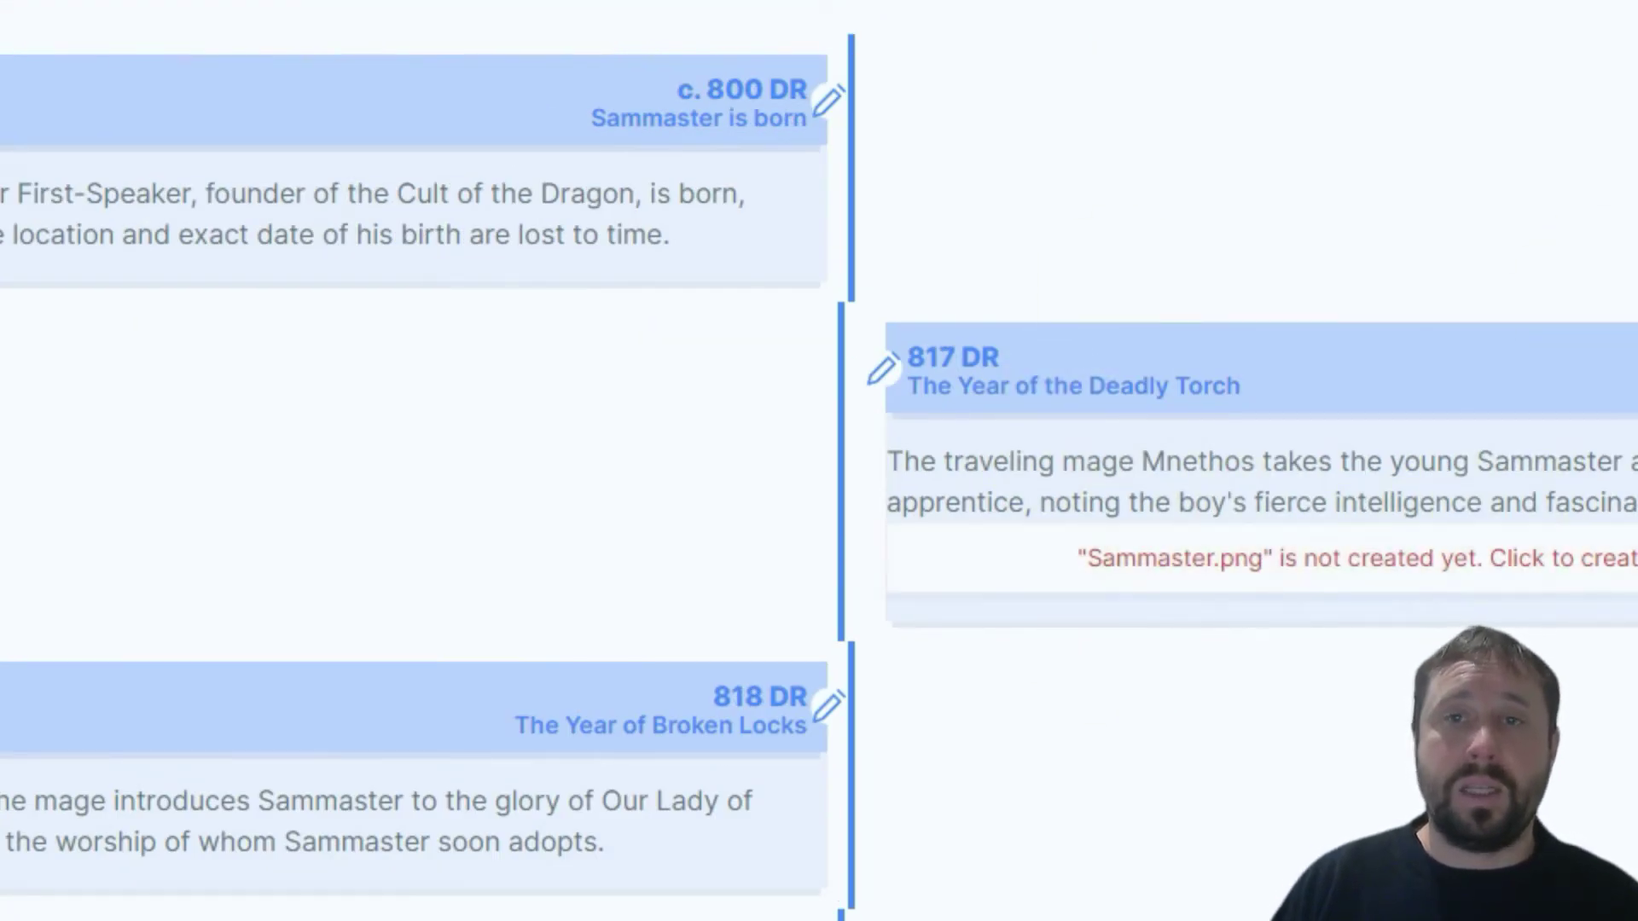
Step: In the note's source, replace the embedded image of the 817 DR callout with the first PNG suggested for "abj"
key("ctrl+e")
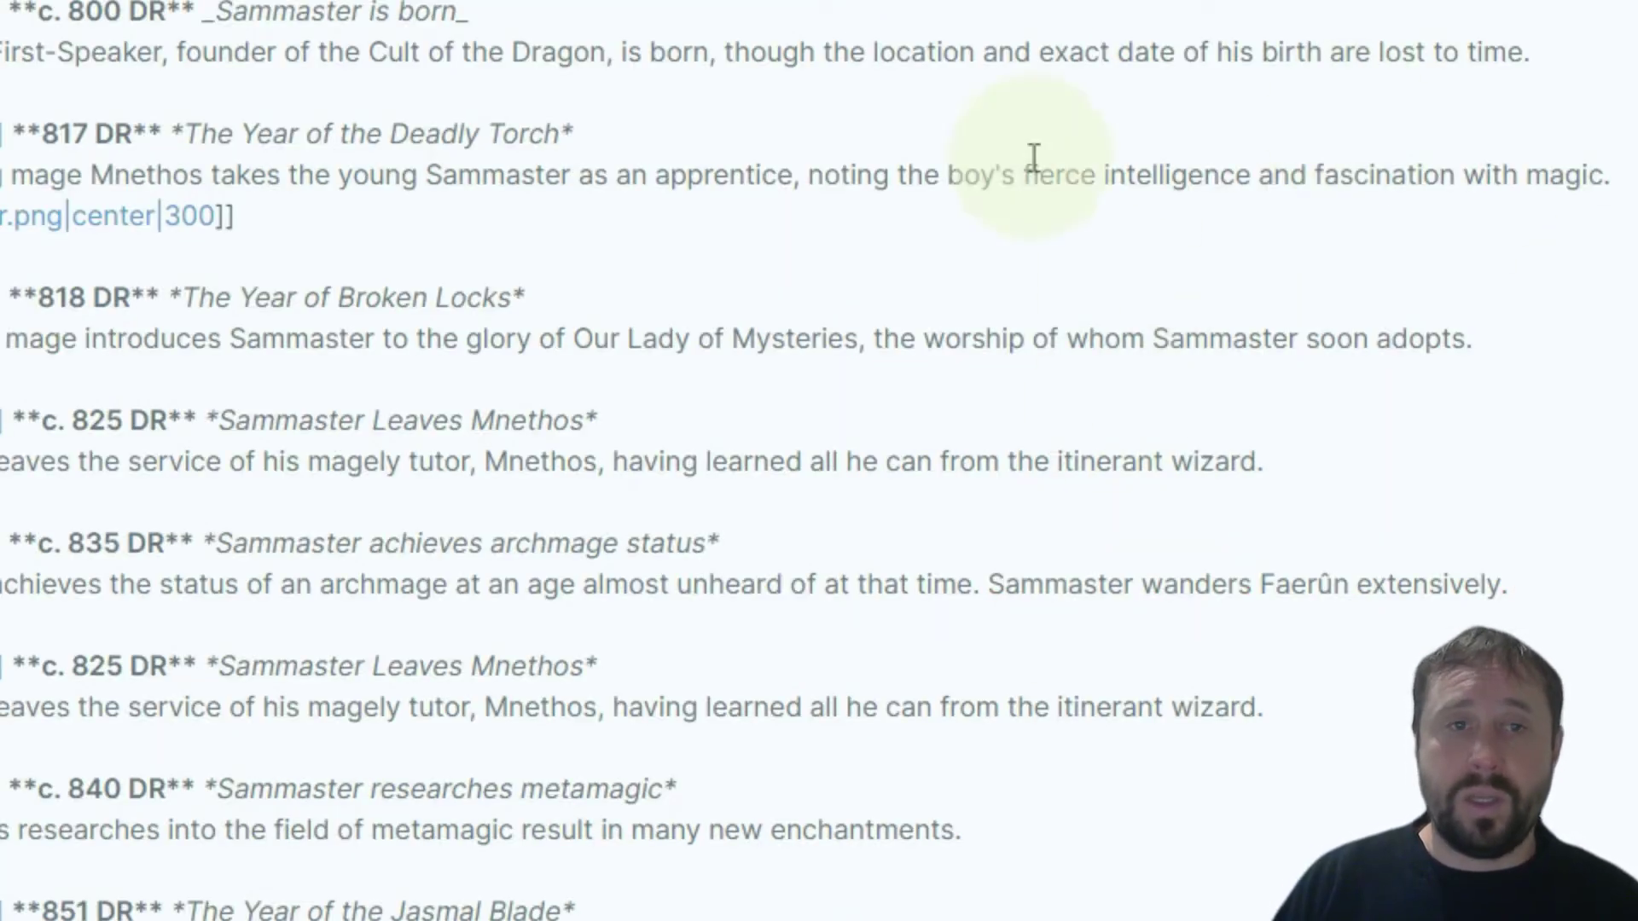
left_click(27, 217)
key("BackSpace")
key("BackSpace")
key("BackSpace")
key("BackSpace")
key("BackSpace")
key("BackSpace")
key("BackSpace")
key("BackSpace")
key("BackSpace")
key("BackSpace")
key("BackSpace")
type("abj")
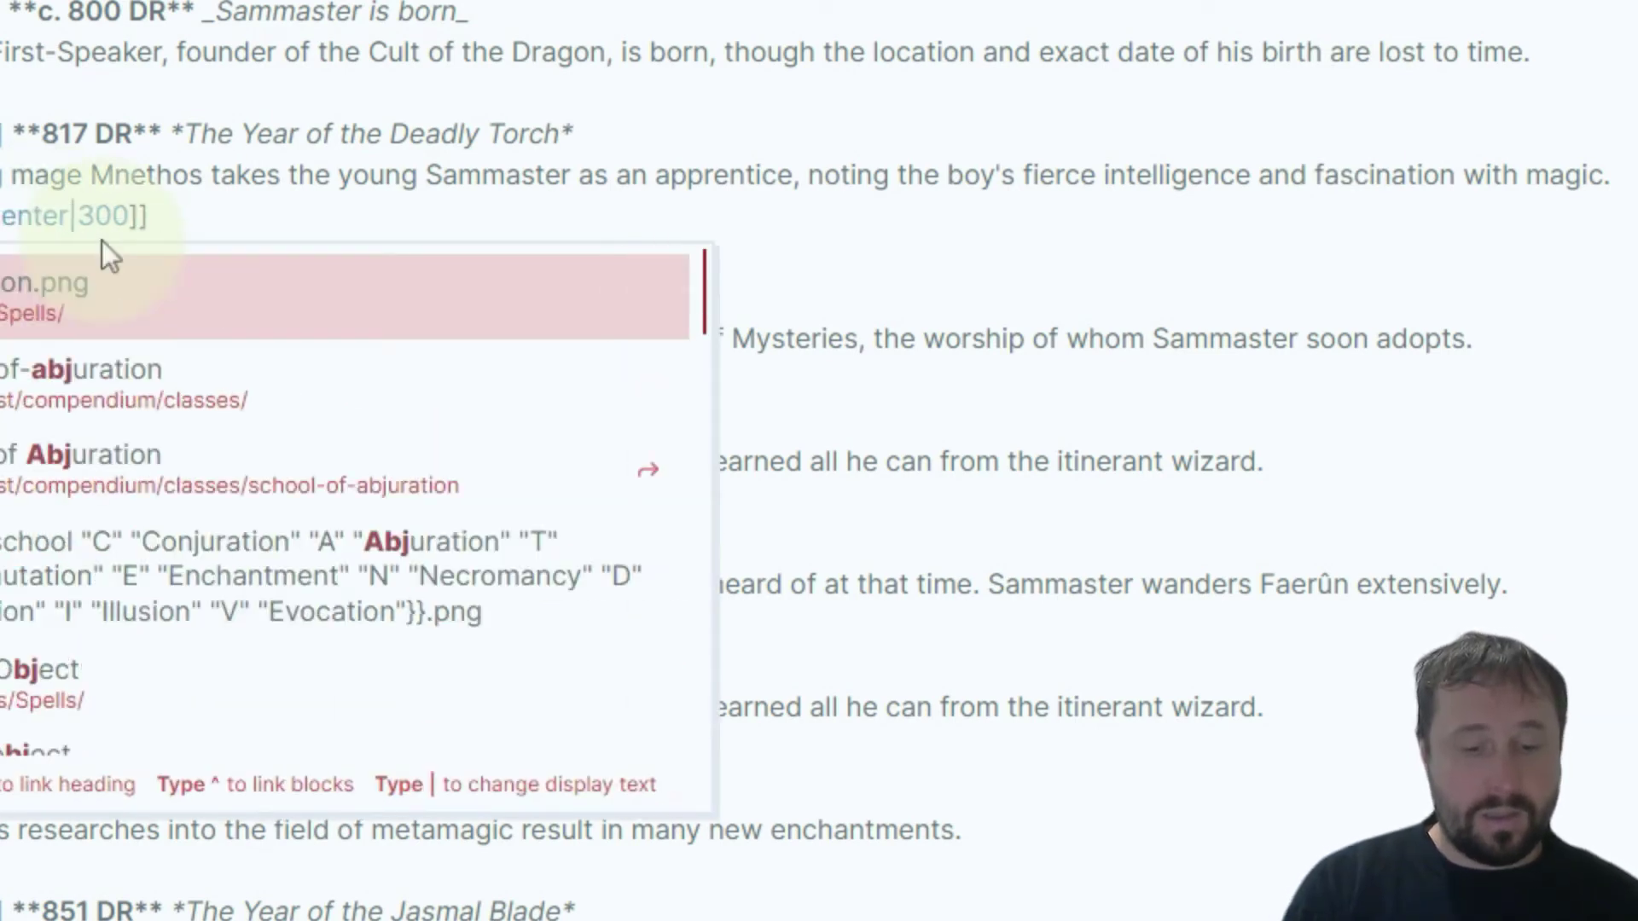
type("ion.png")
key("Escape")
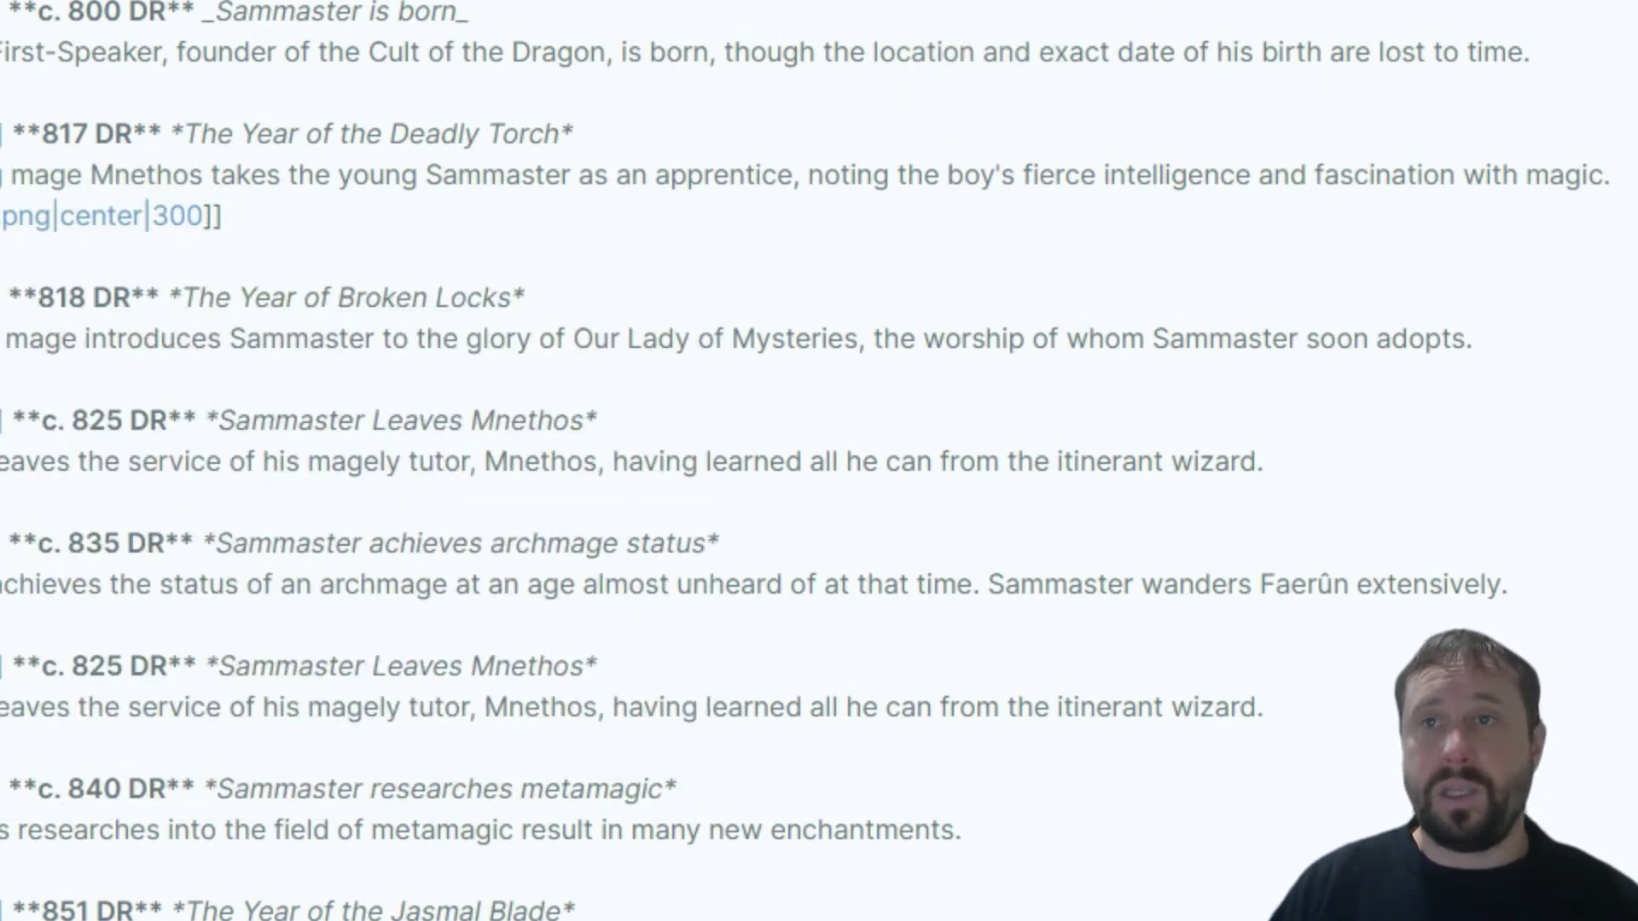
Step: Check the 817 DR callout's new image and the events down to c. 855-861 DR in reading view
key("ctrl+e")
scroll(714, 444, "down", 10)
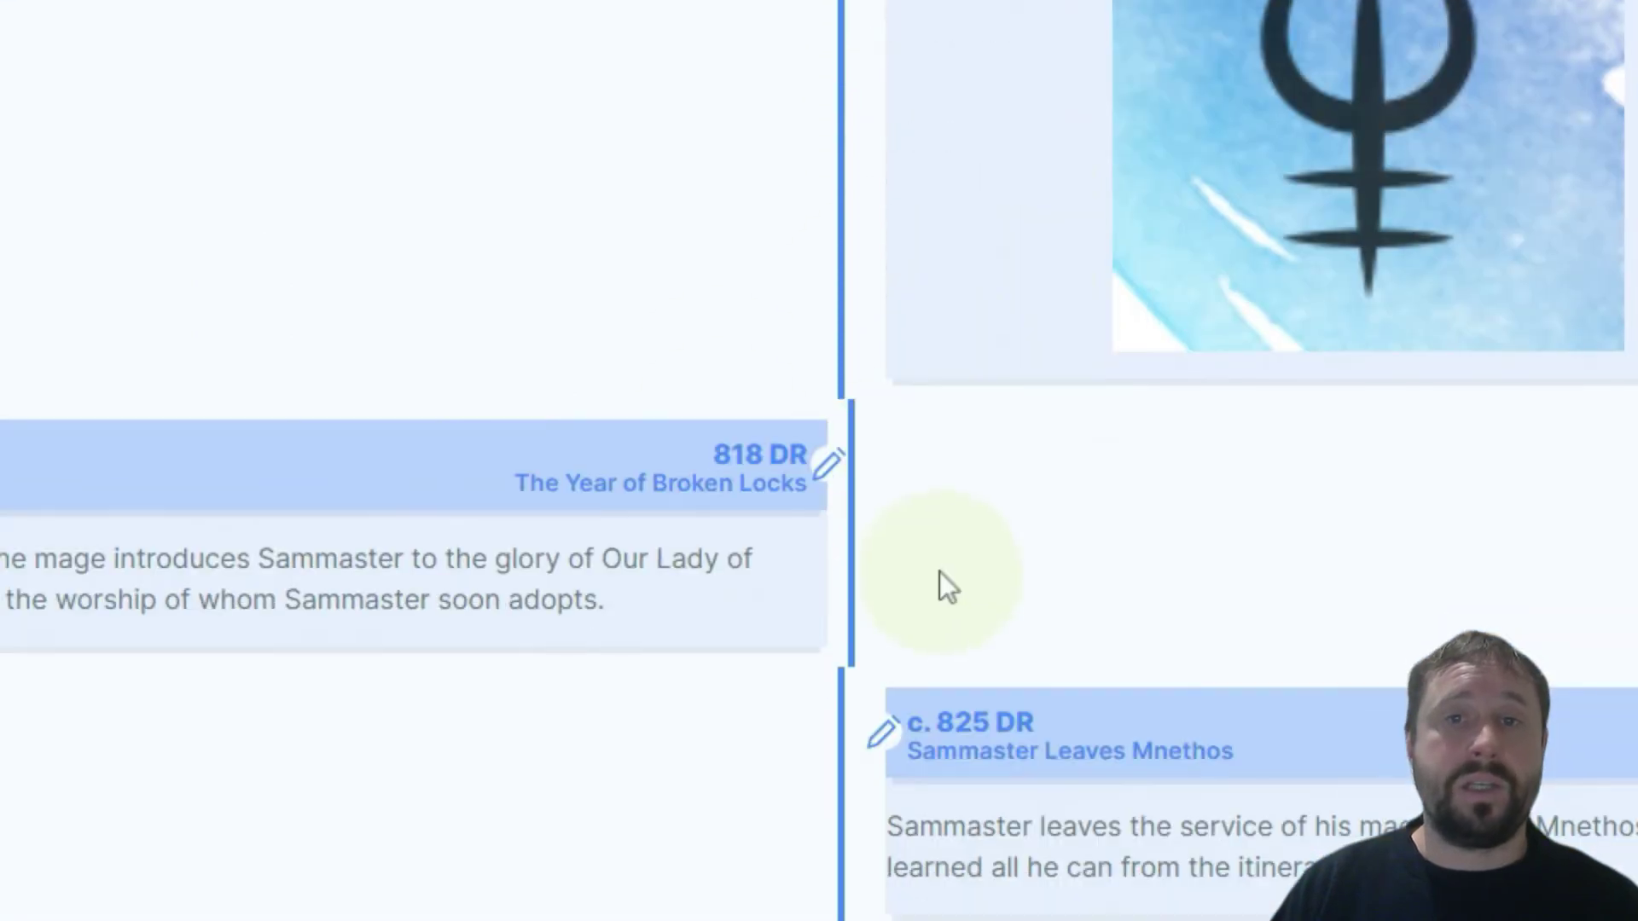
scroll(939, 571, "down", 15)
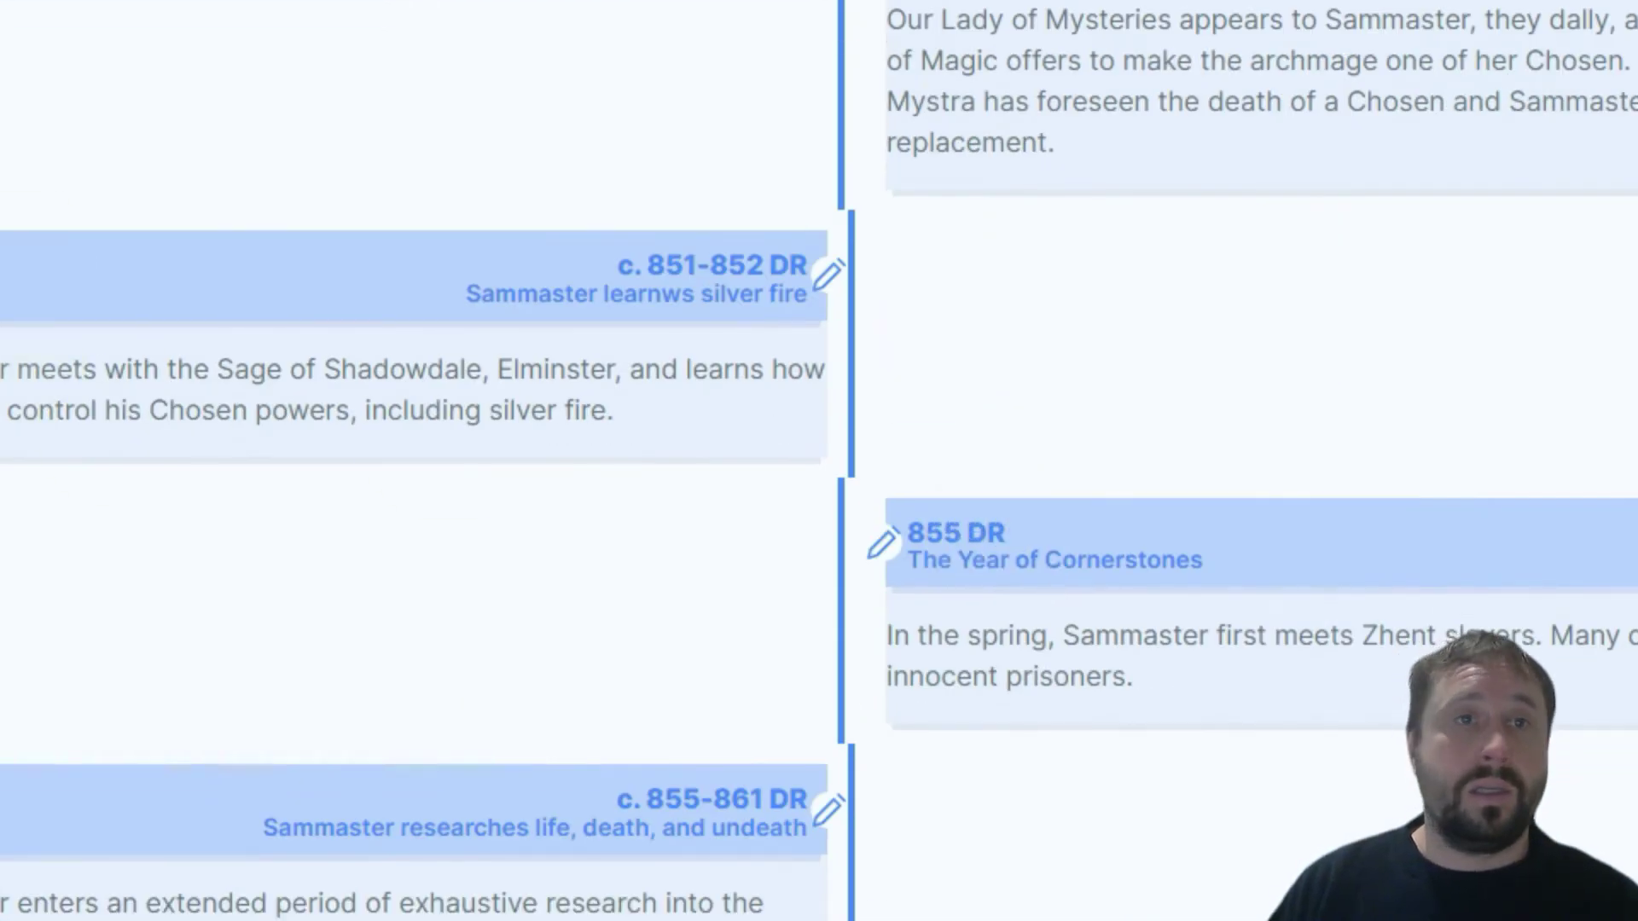
Step: Look through the timeline's source for the other image embeds, and recheck the first events in reading view
key("ctrl+e")
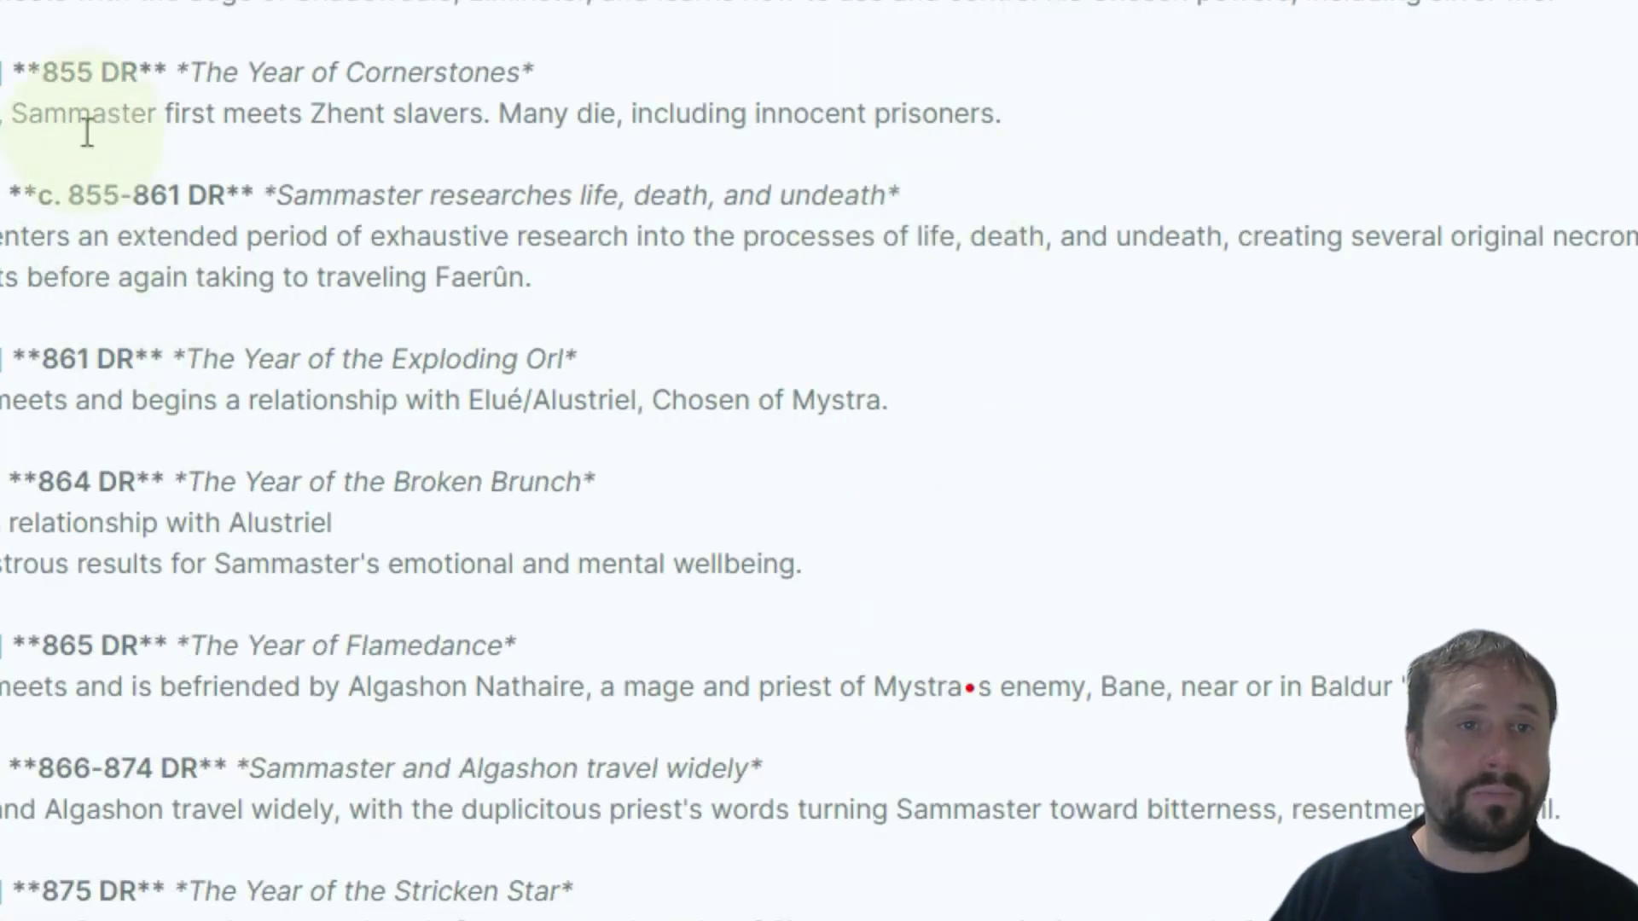
scroll(231, 47, "down", 8)
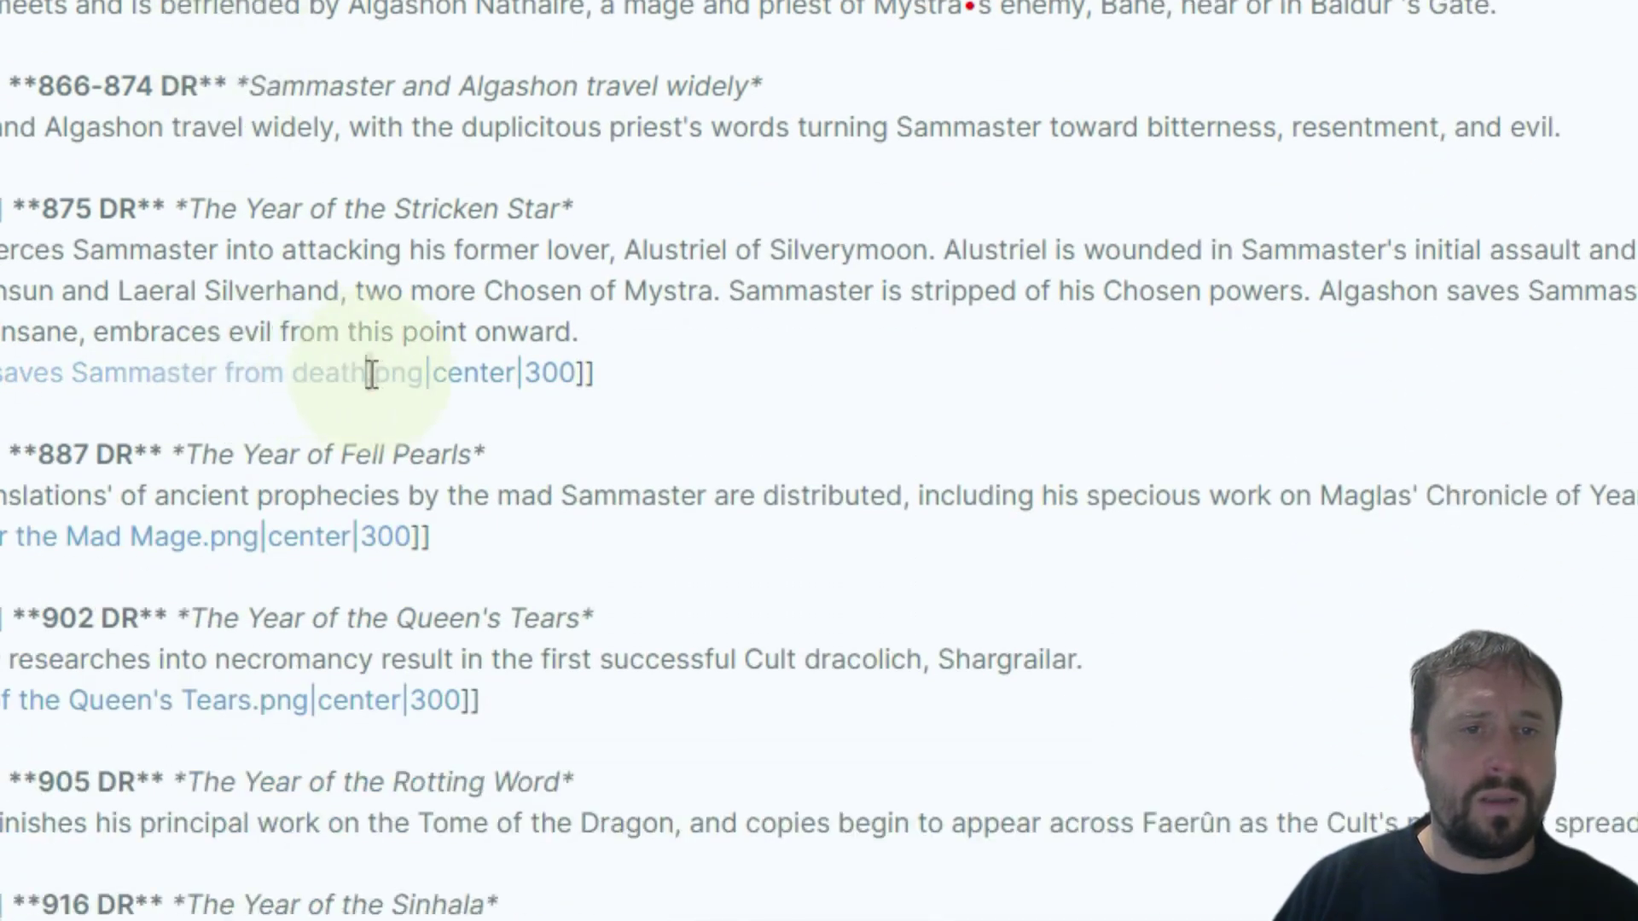
scroll(1229, 141, "down", 10)
scroll(1320, 120, "up", 20)
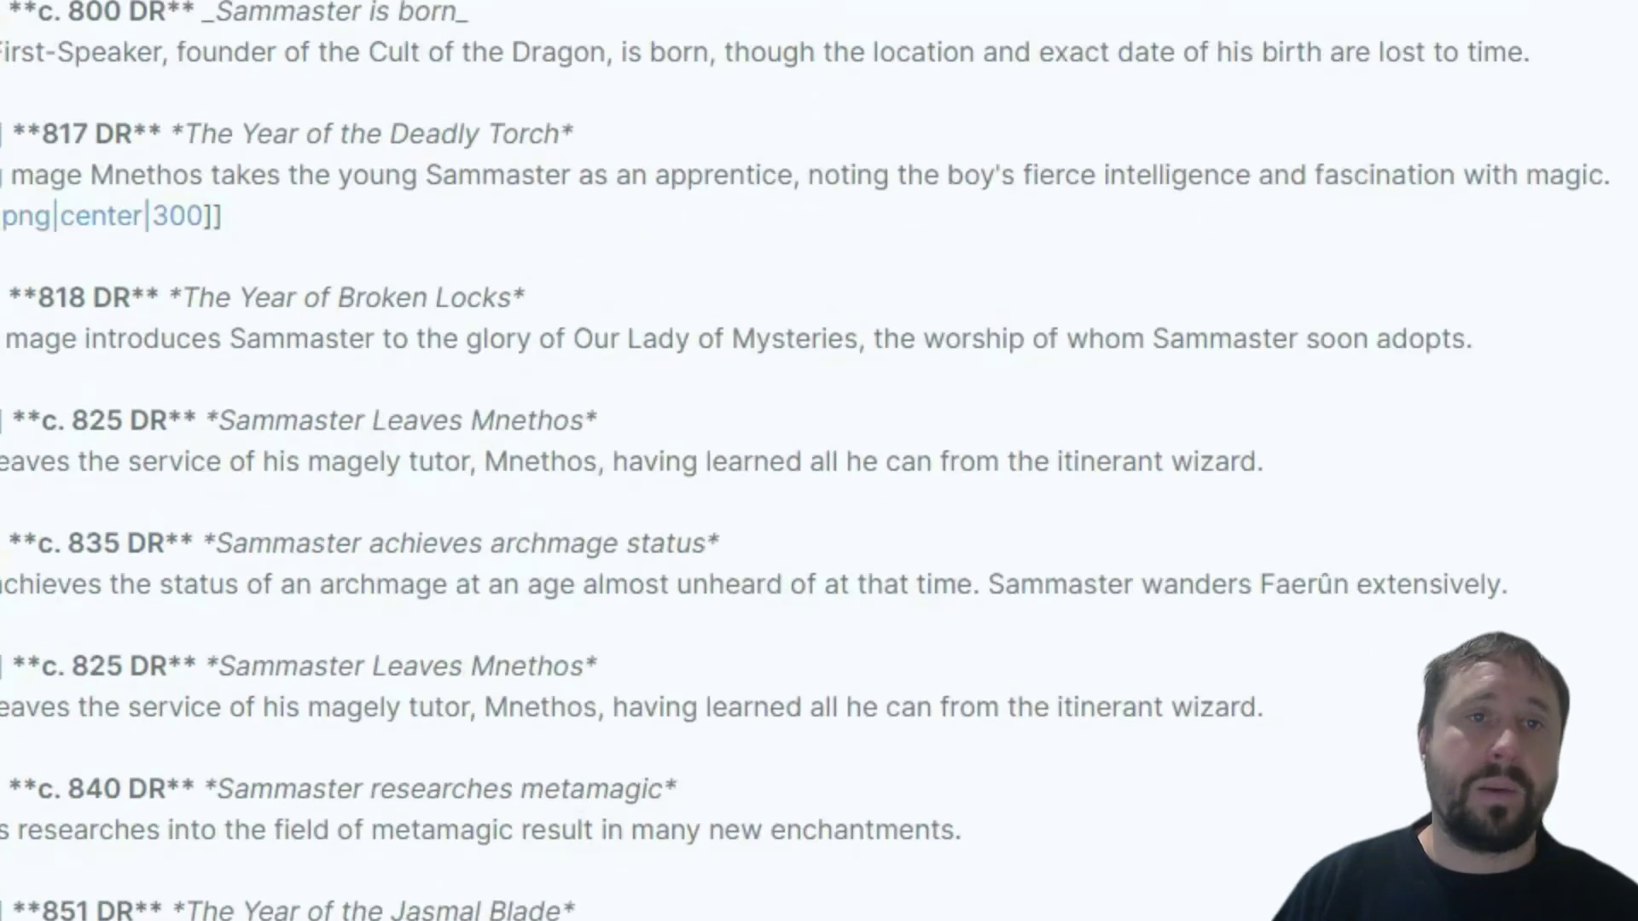
key("ctrl+e")
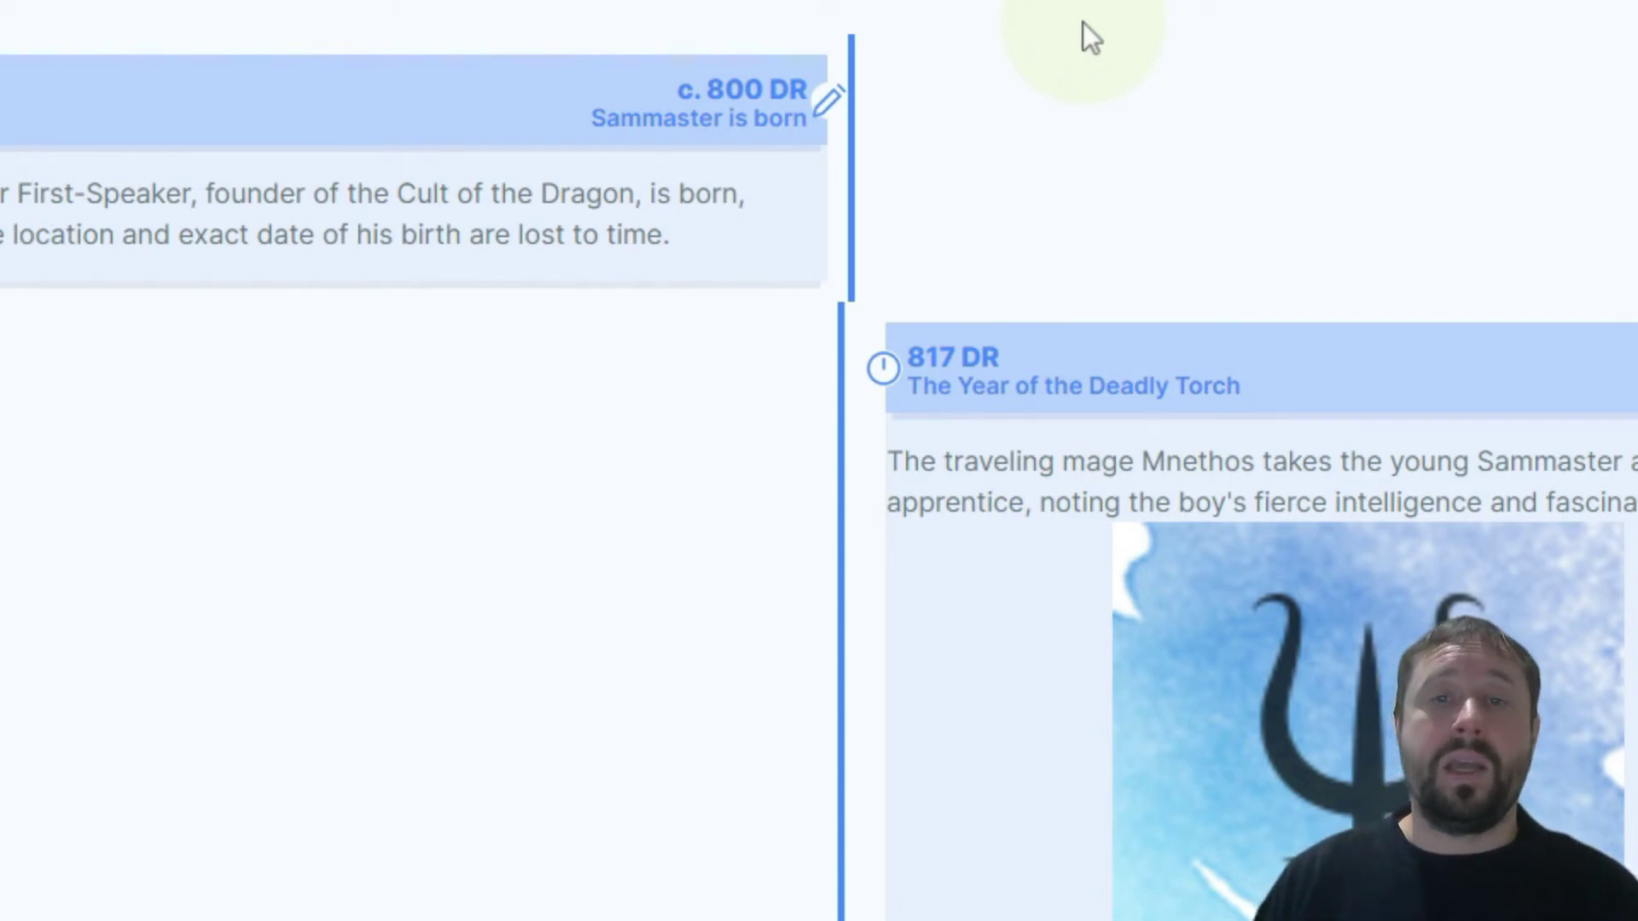
scroll(1196, 132, "down", 2)
scroll(862, 233, "up", 2)
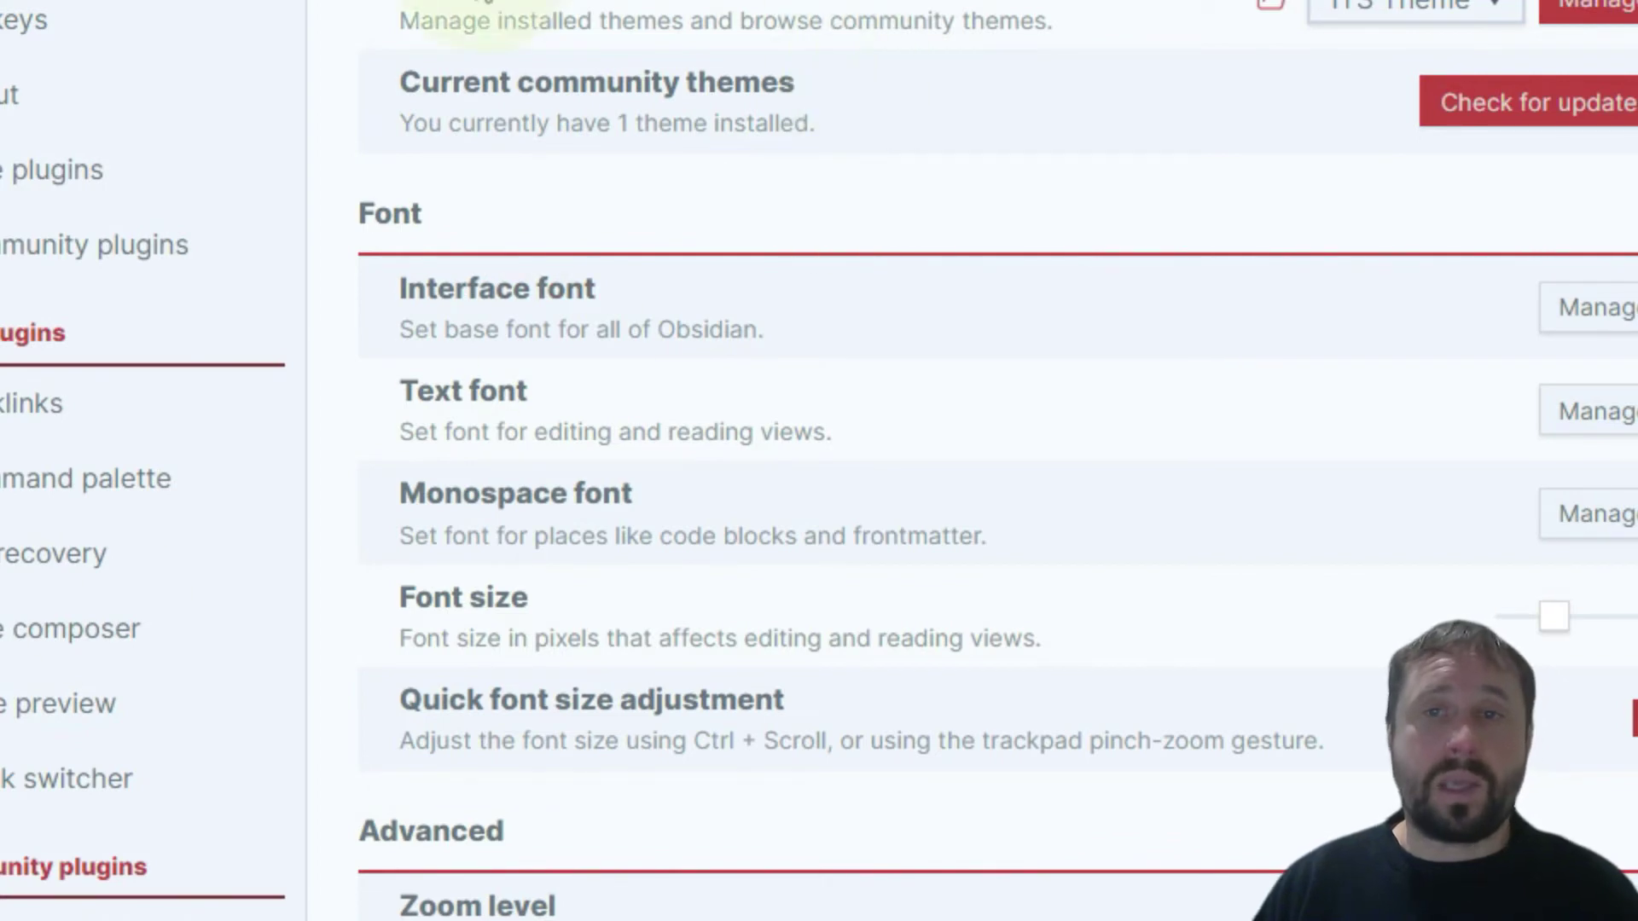
Step: Open the ITS Theme's details in the community theme browser and follow its repository link to GitHub
left_click(1628, 5)
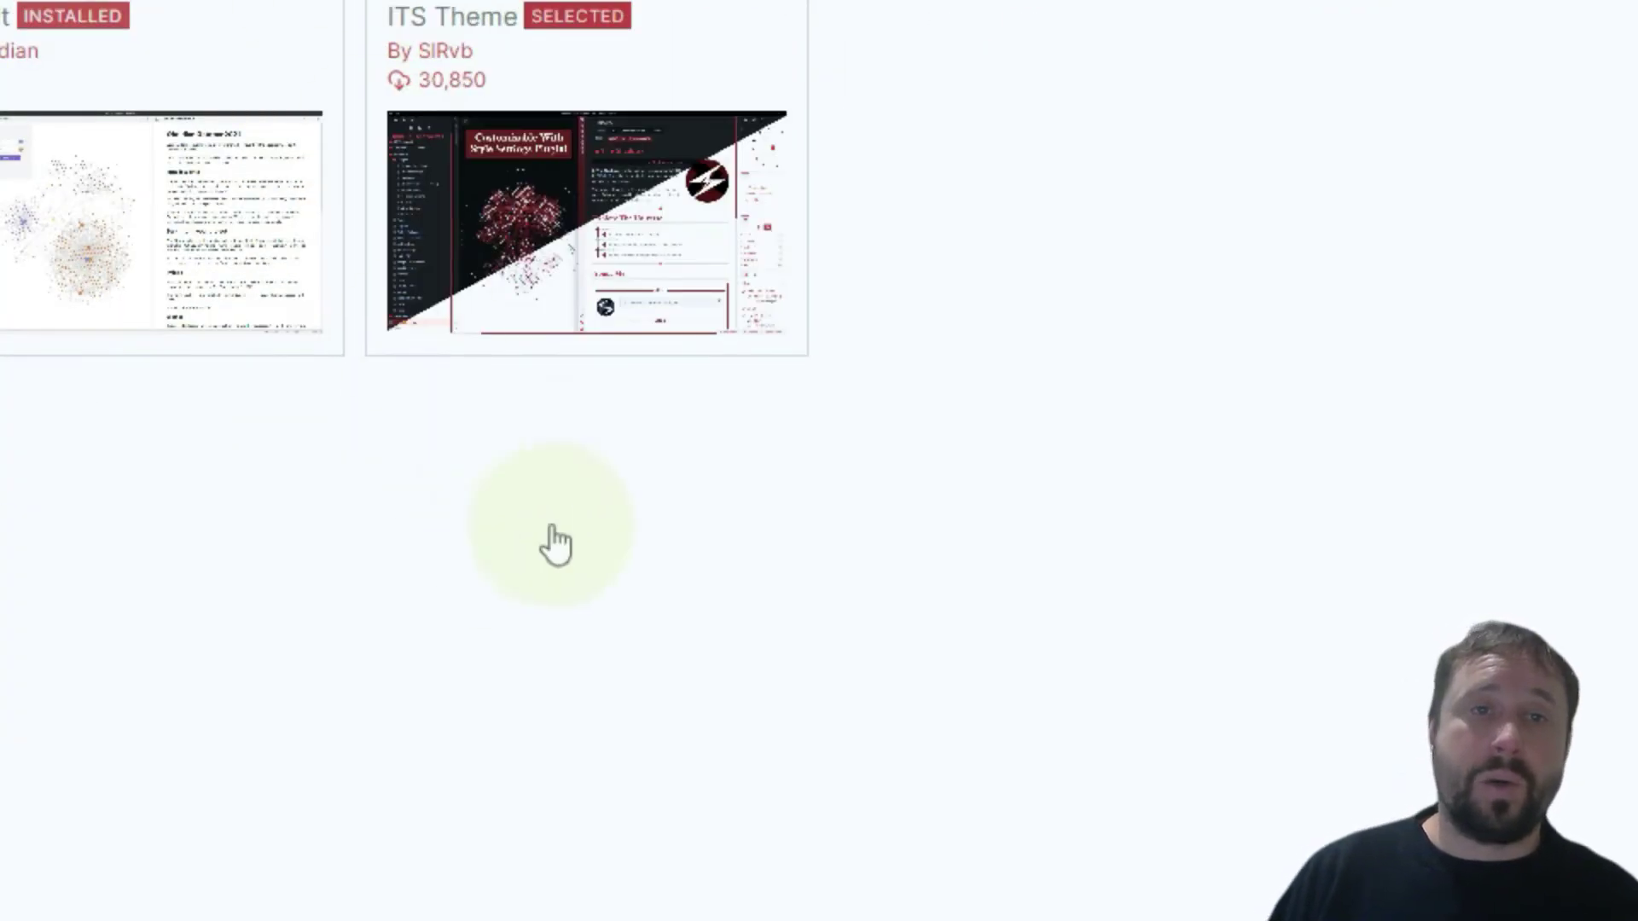
left_click(708, 77)
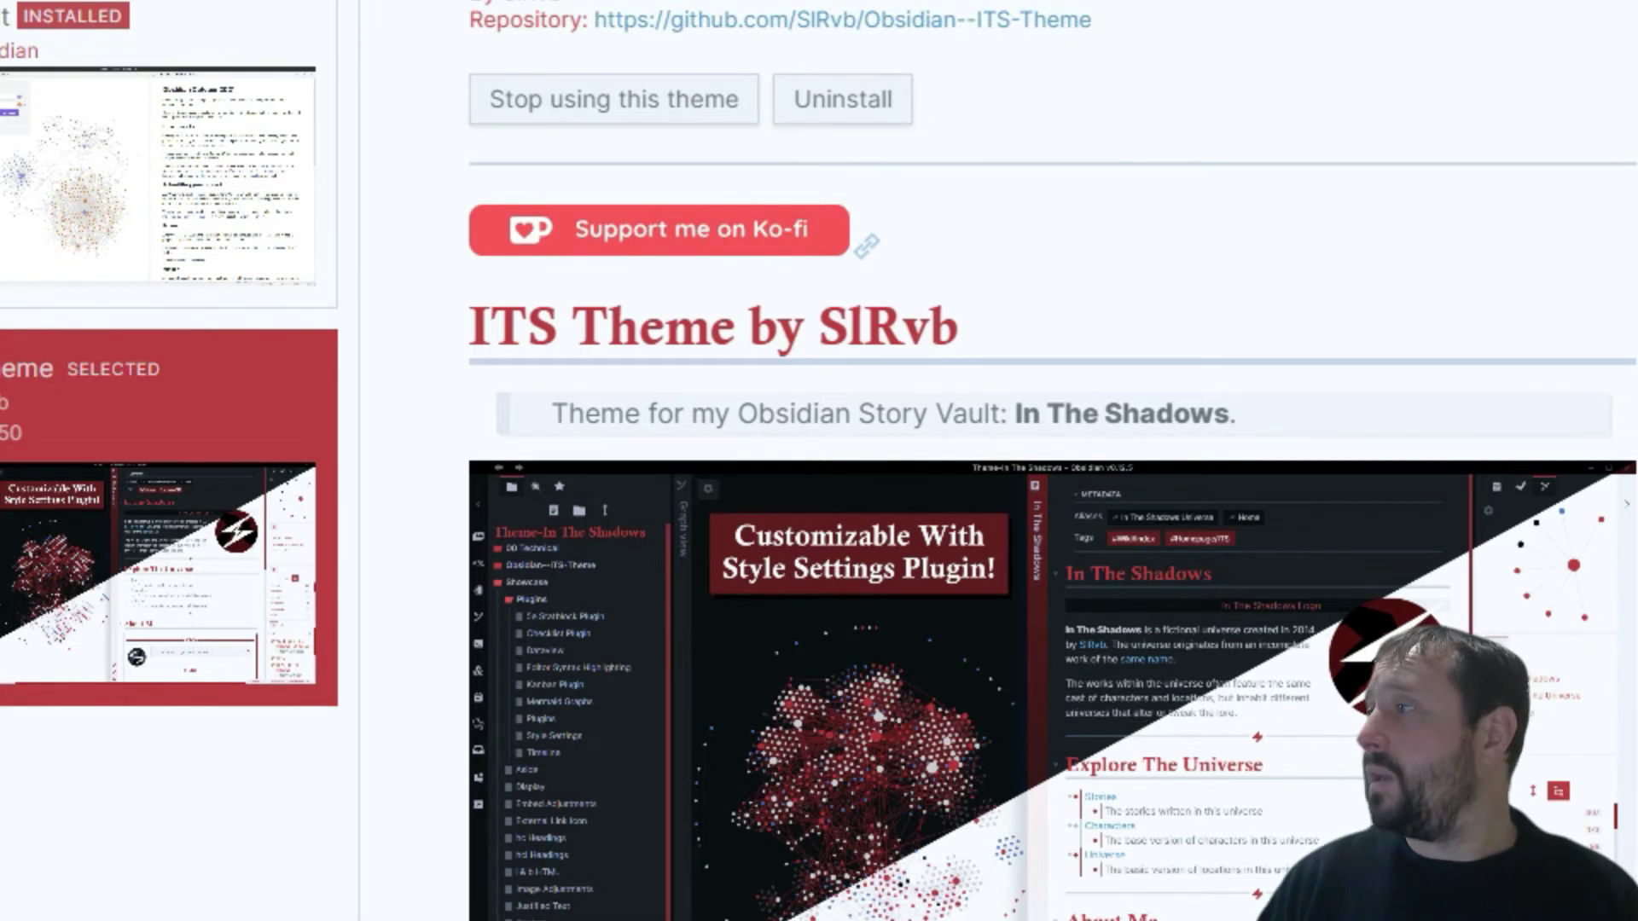
left_click_drag(1637, 444, 1151, 1)
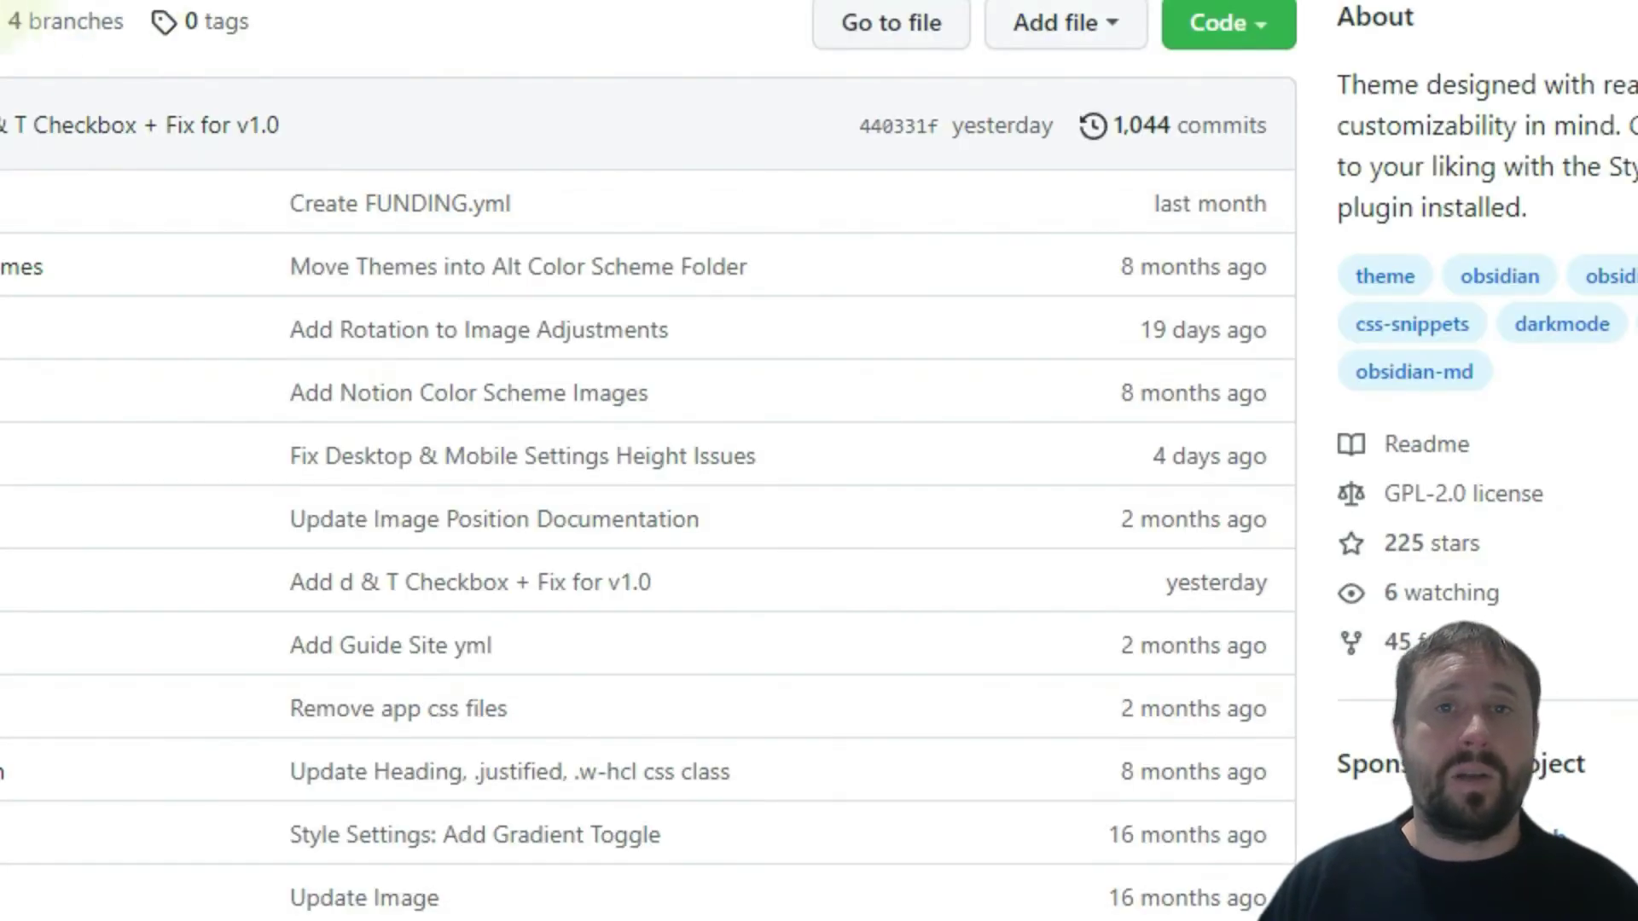
Step: Find the guide references in the ITS Theme repository's readme and open the Callouts.md guide
scroll(649, 460, "down", 4)
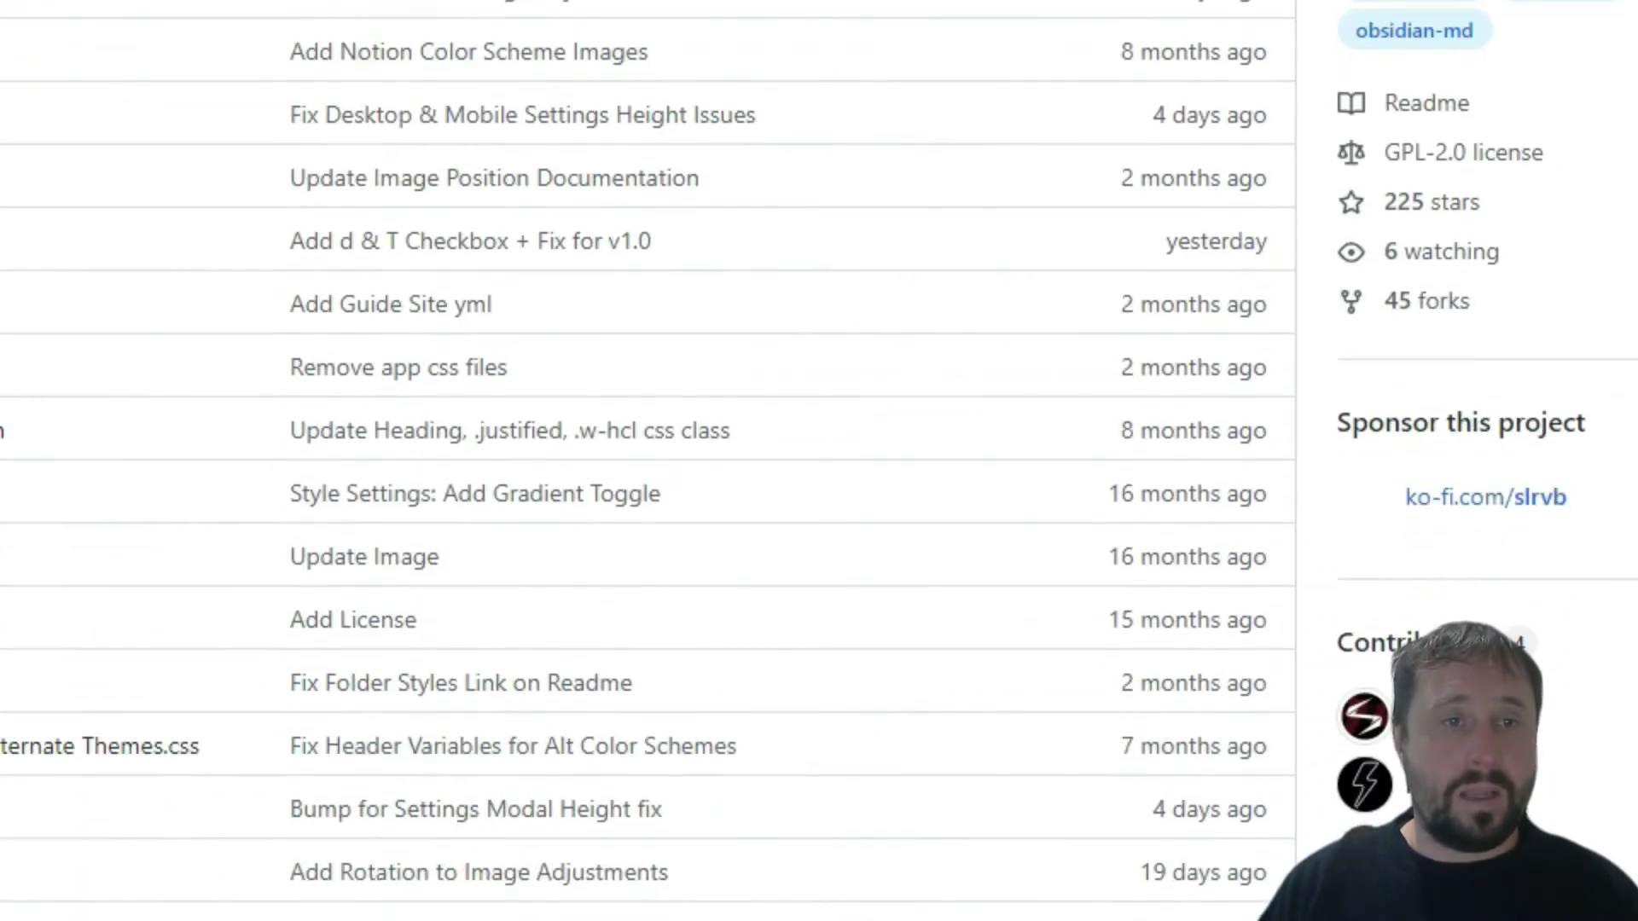
scroll(120, 28, "up", 2)
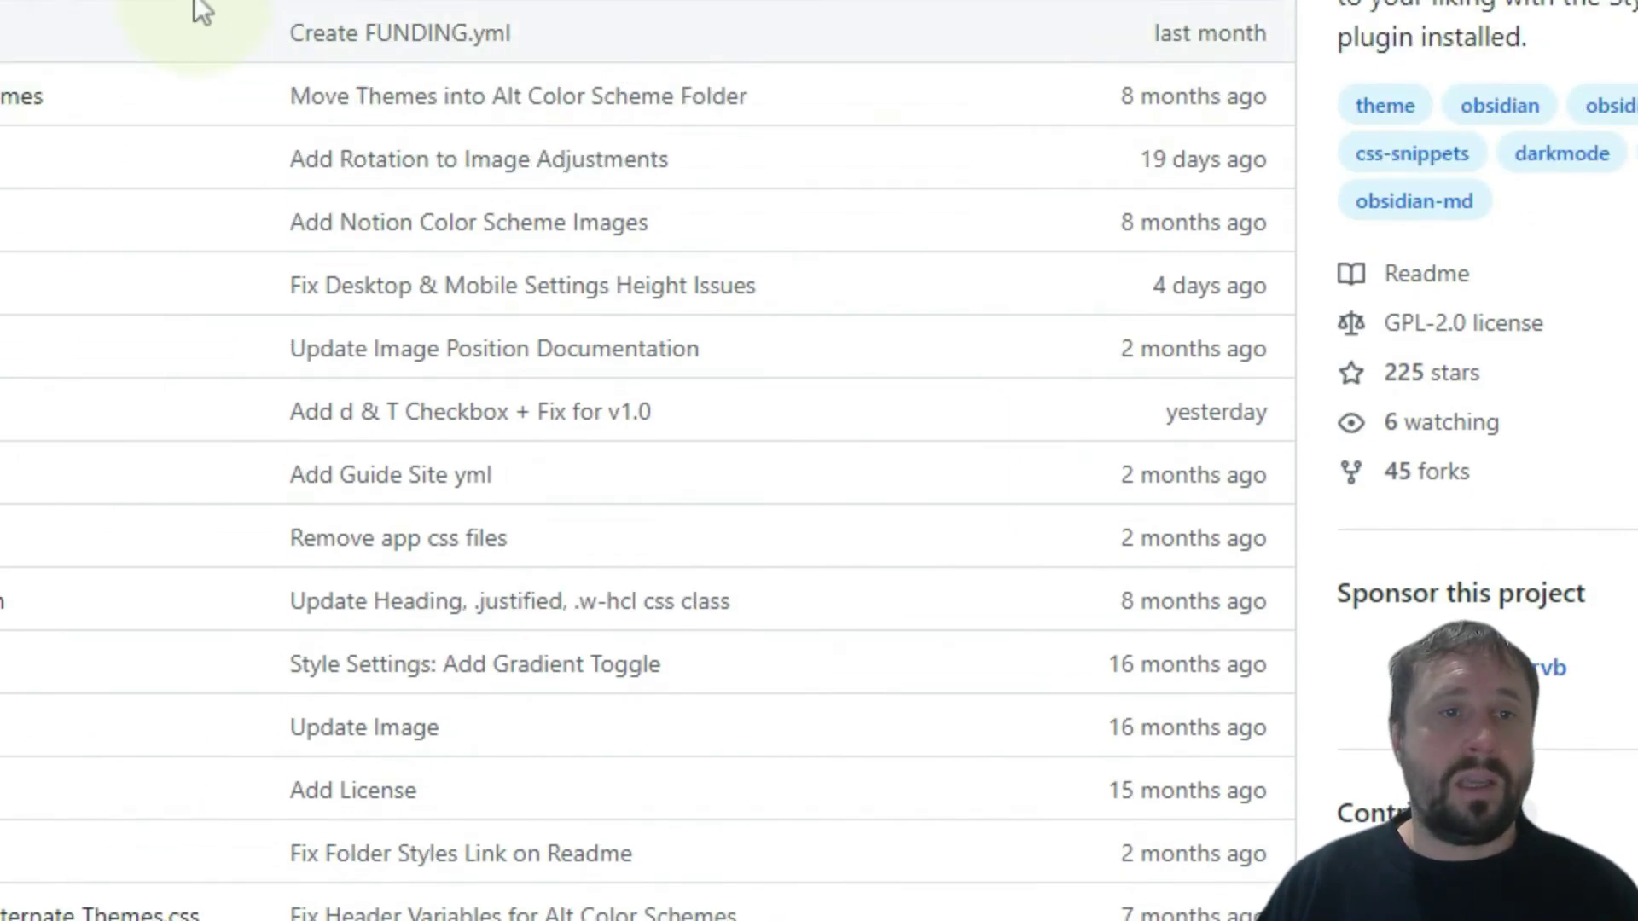
scroll(201, 17, "down", 12)
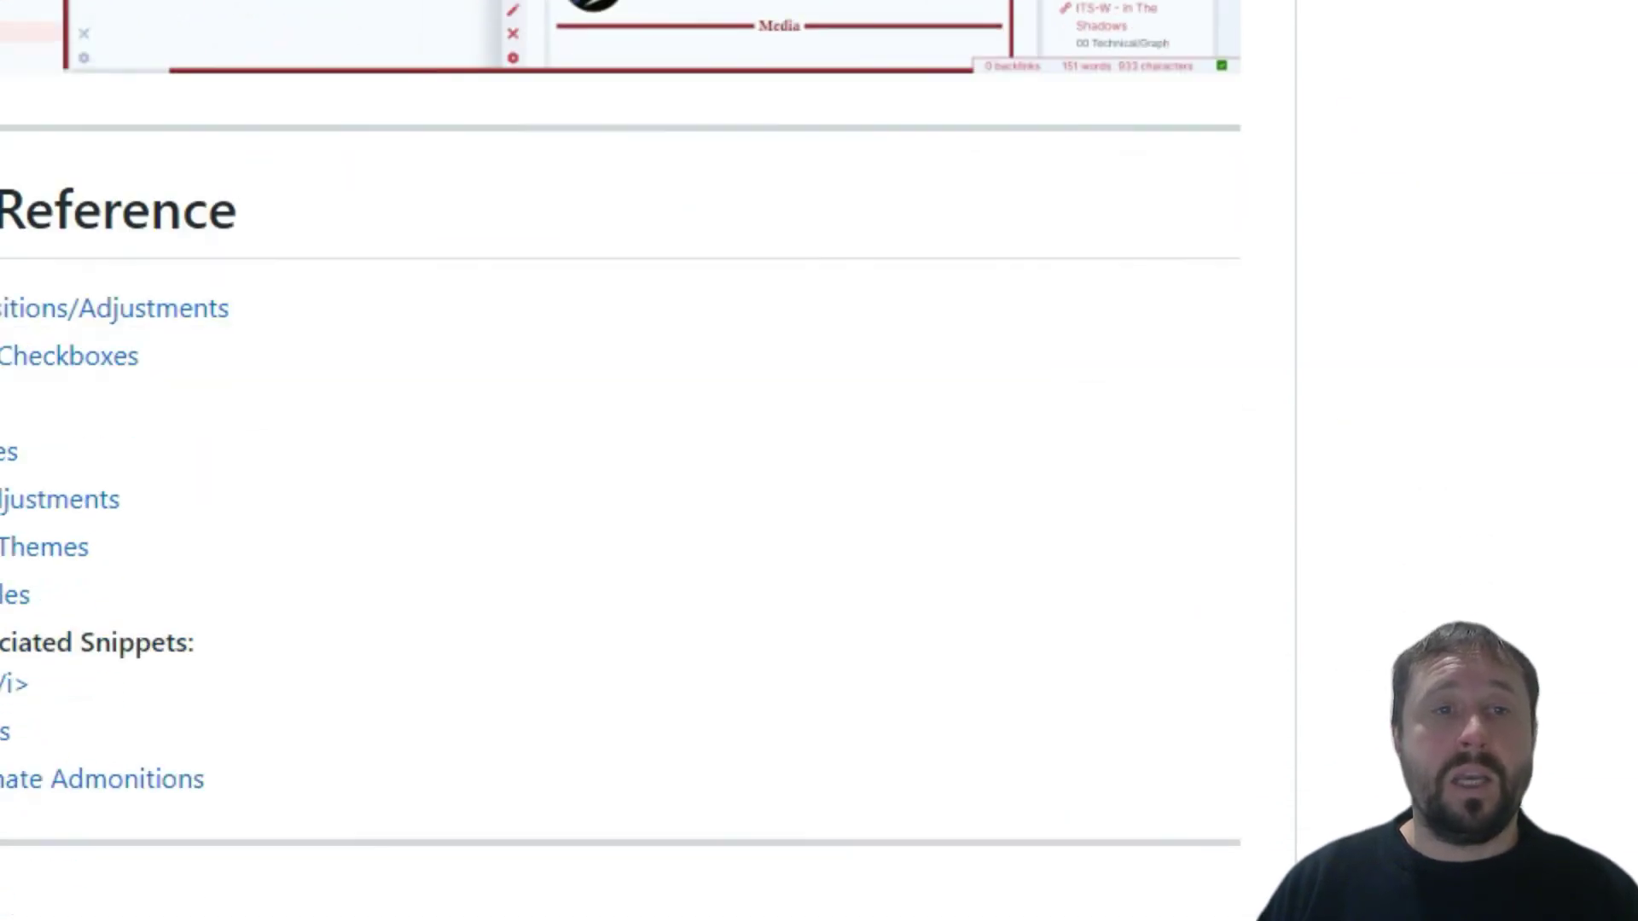
scroll(260, 413, "down", 10)
scroll(162, 366, "up", 8)
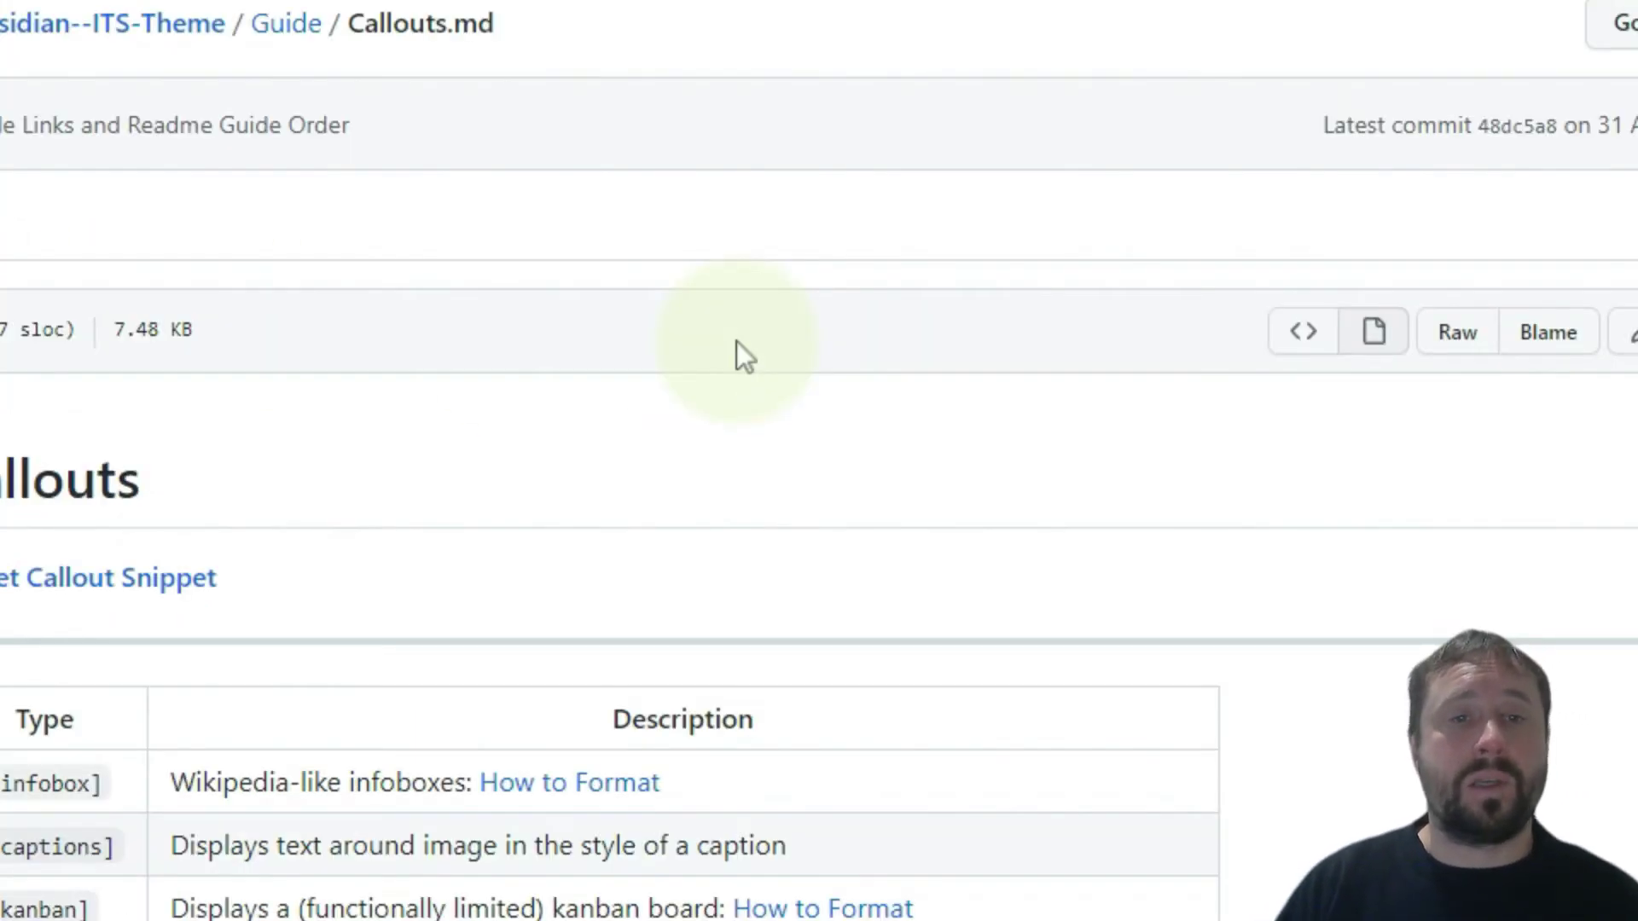
Step: Find the Timeline section of the callouts guide, with its side and spacing adjustments
scroll(1053, 172, "down", 20)
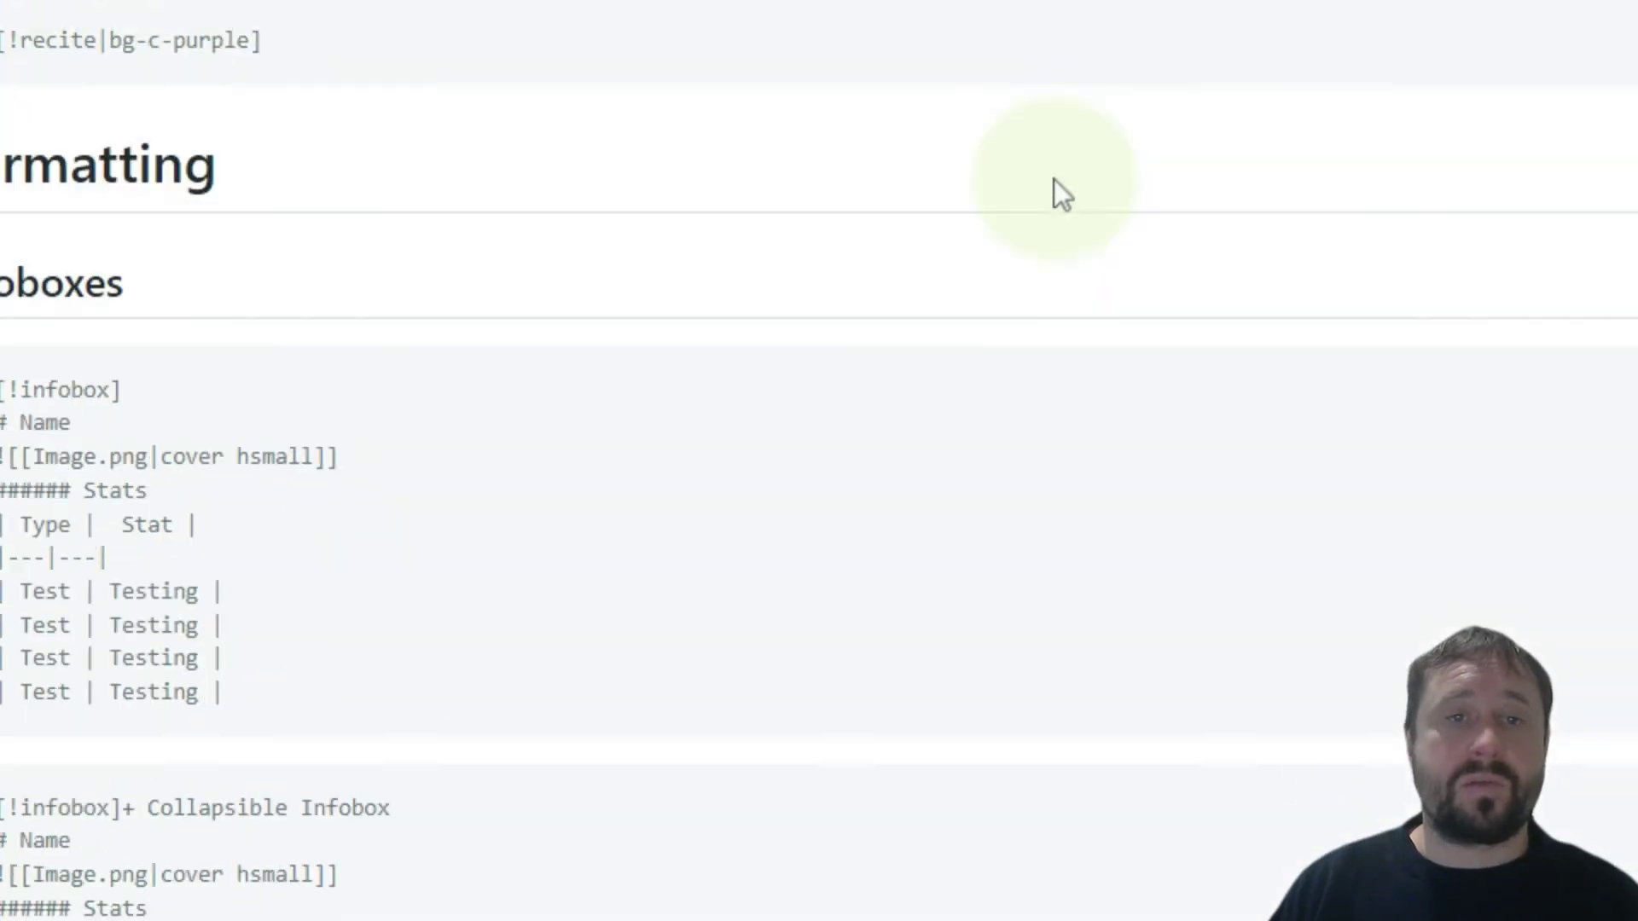
scroll(1053, 180, "down", 20)
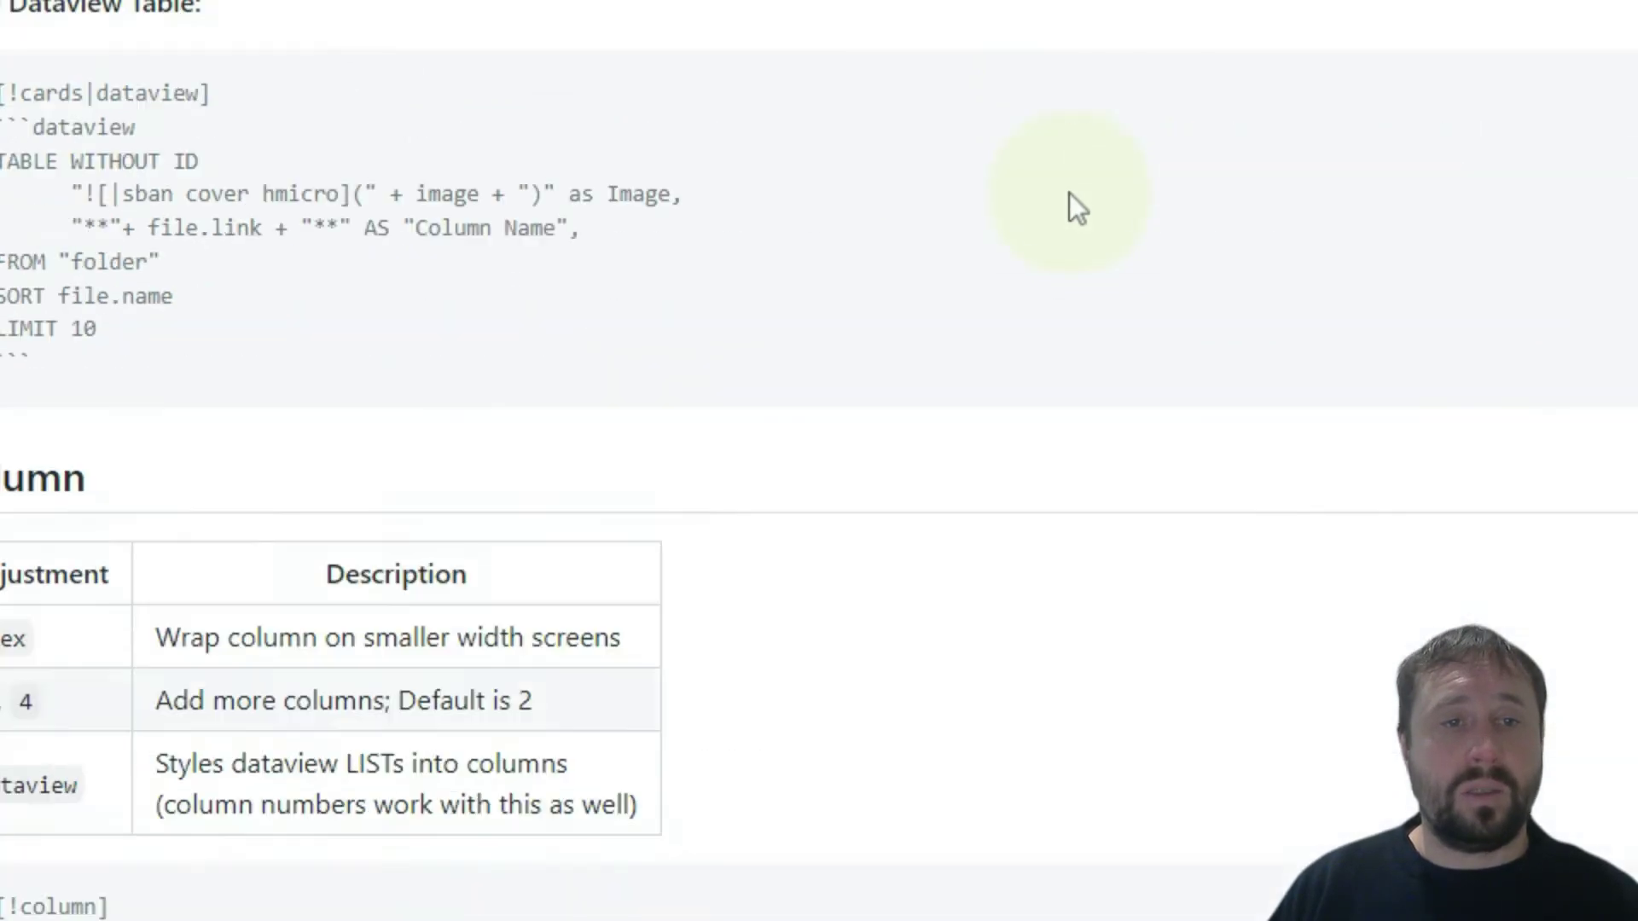
scroll(1070, 196, "down", 20)
scroll(1070, 198, "up", 2)
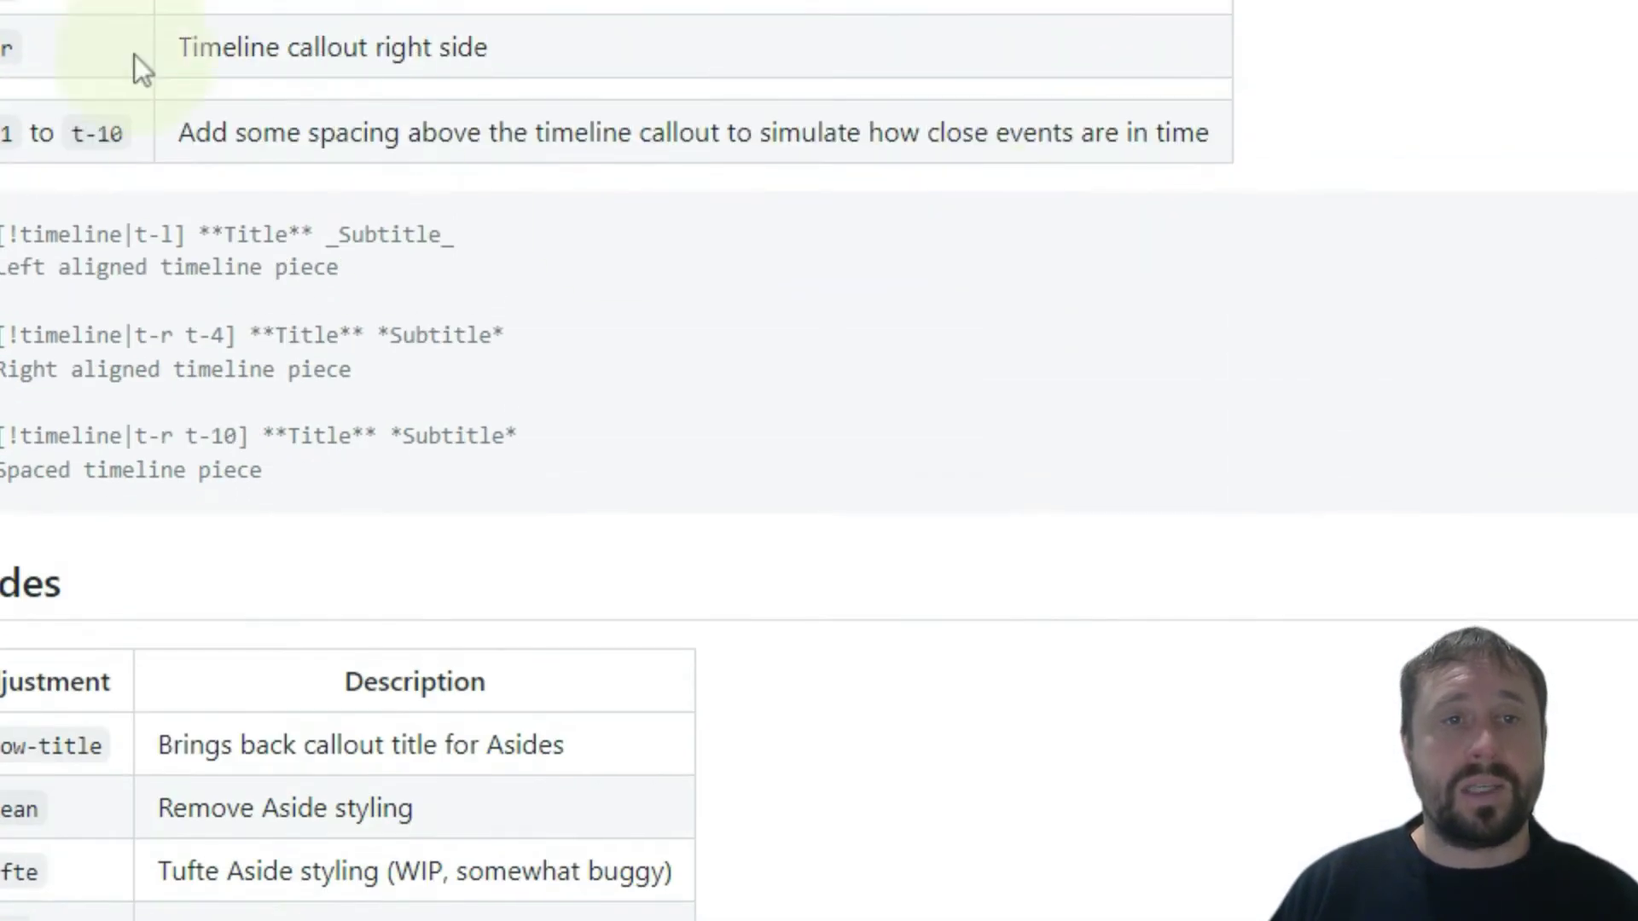
scroll(77, 64, "up", 2)
Step: Highlight the guide's sample timeline callouts to examine the left-aligned, right-aligned and spaced syntax
left_click_drag(17, 9, 2, 405)
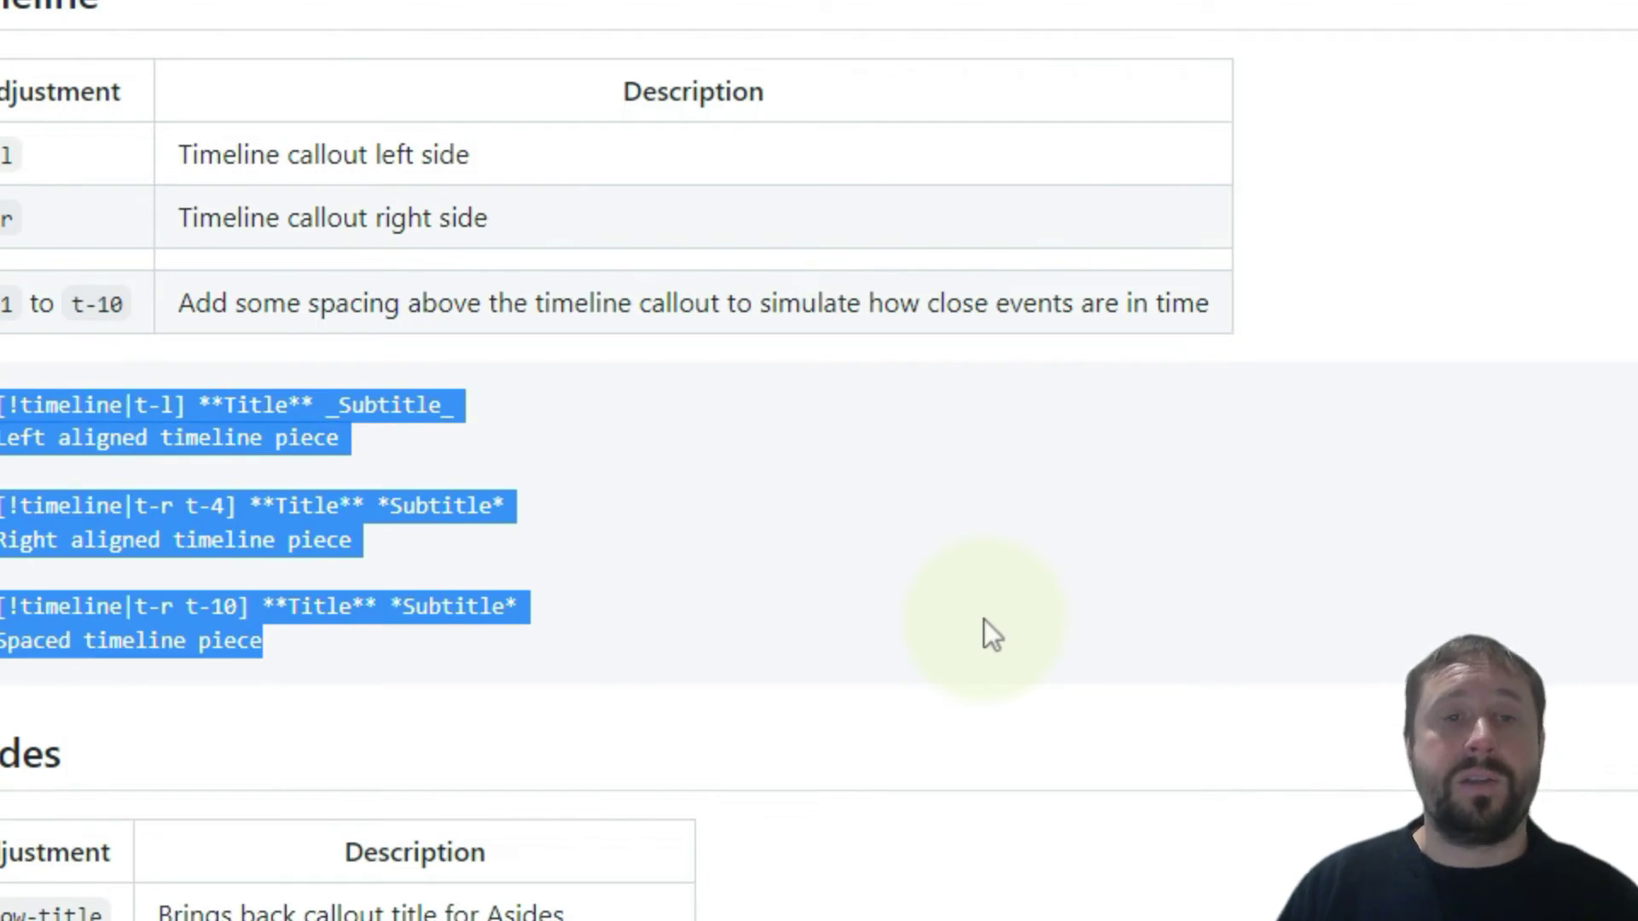
left_click(579, 516)
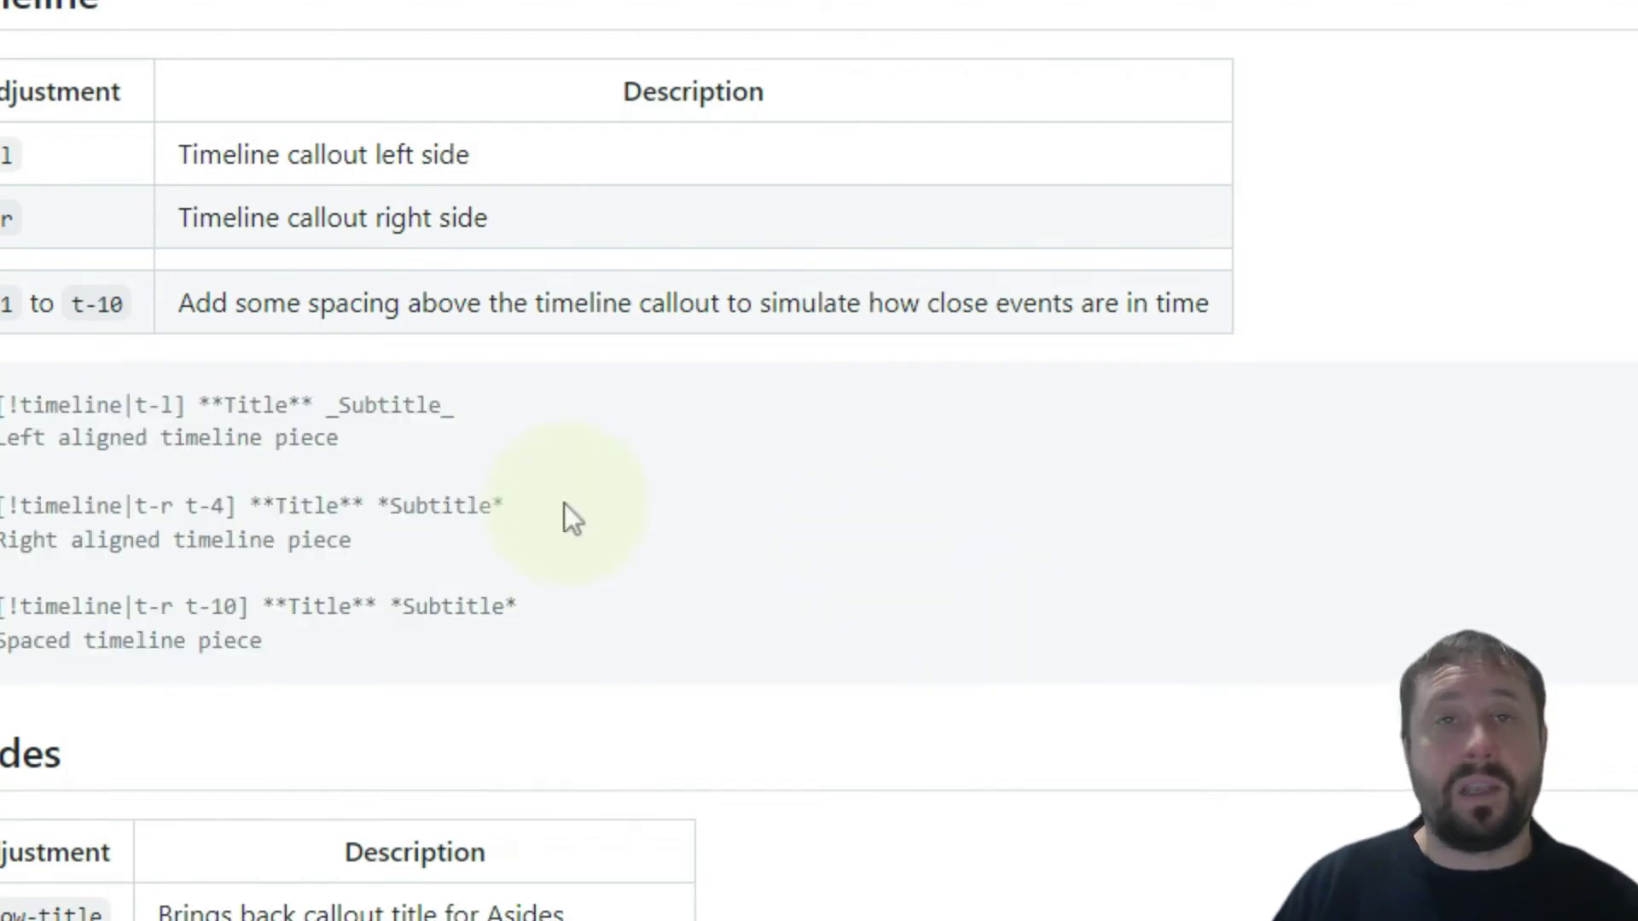
left_click_drag(280, 651, 4, 427)
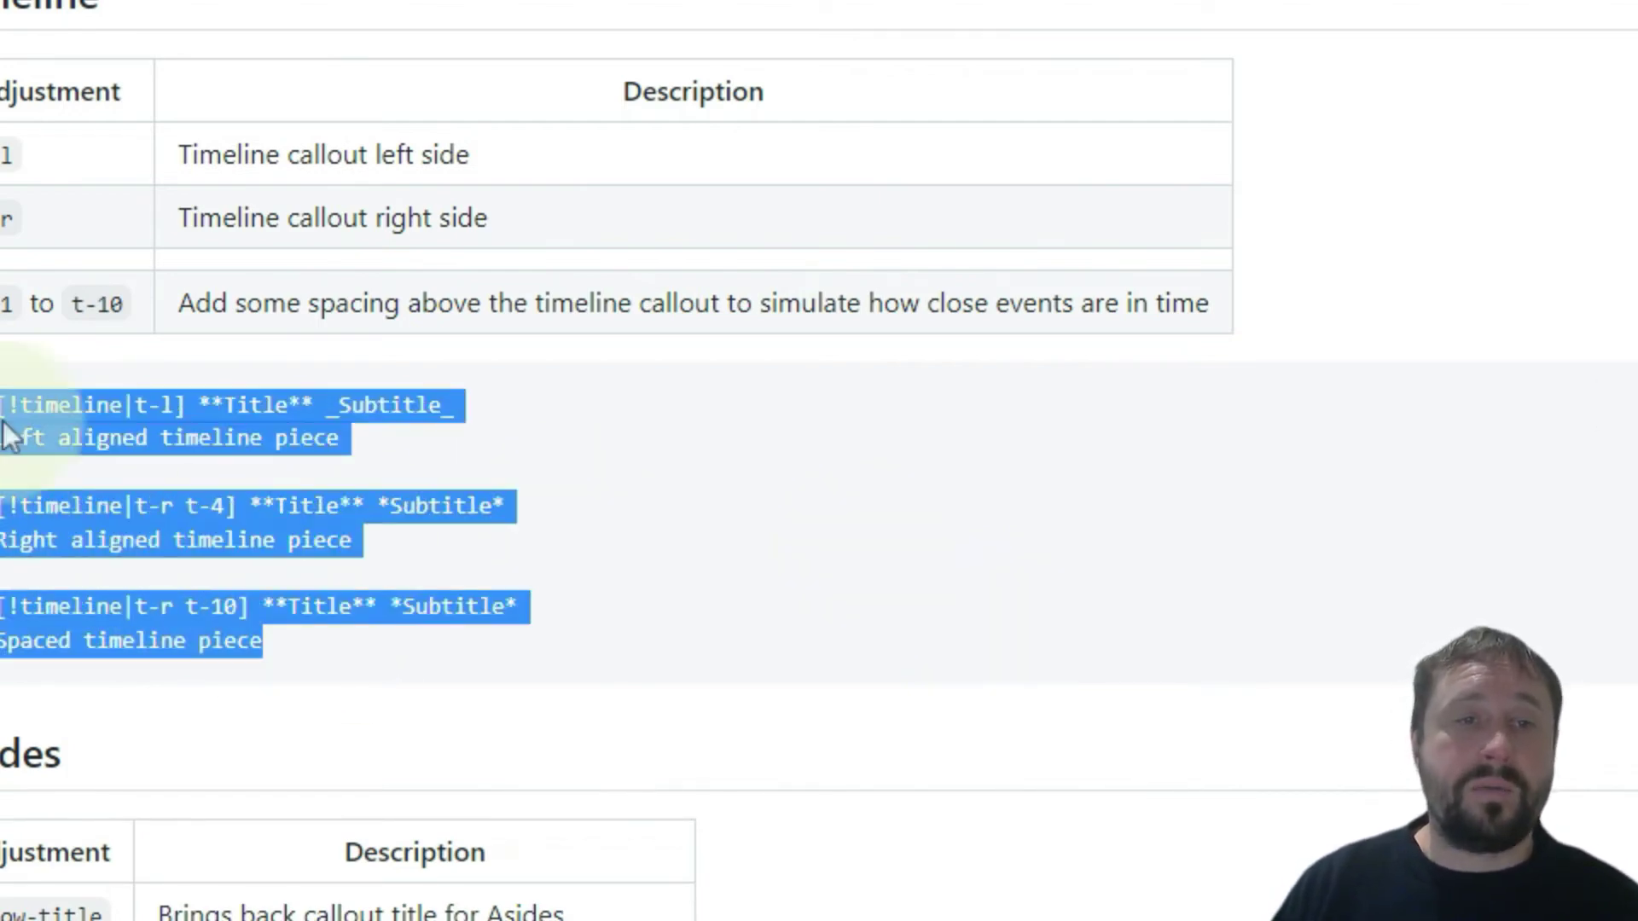
left_click(348, 533)
left_click_drag(350, 543, 18, 412)
left_click(580, 435)
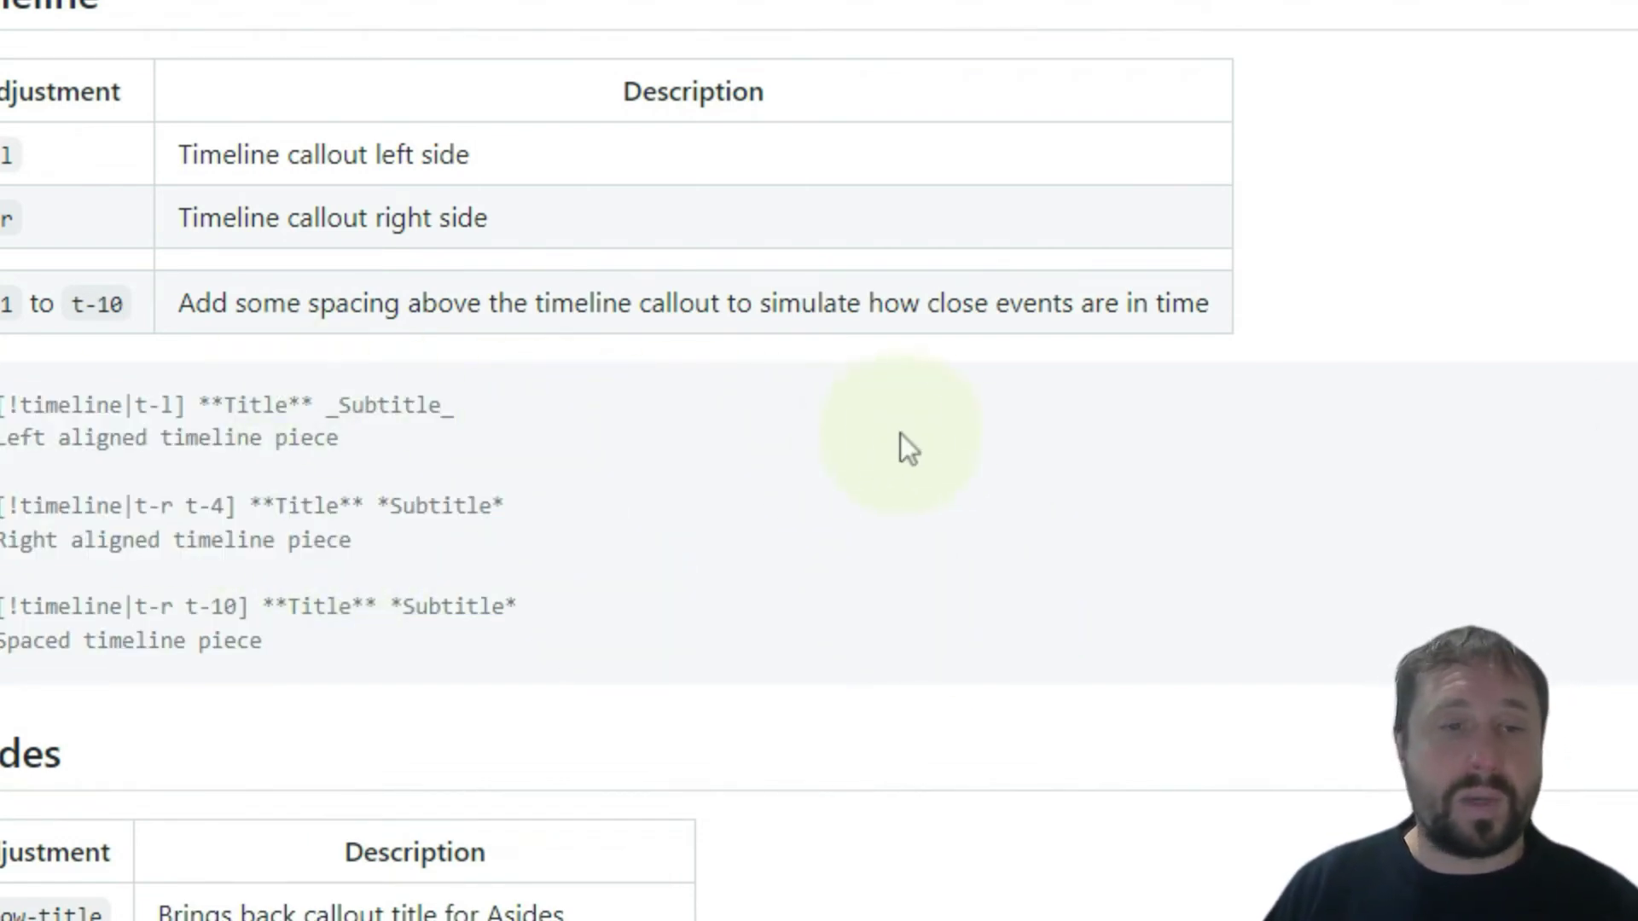
left_click_drag(305, 646, 4, 401)
left_click(817, 498)
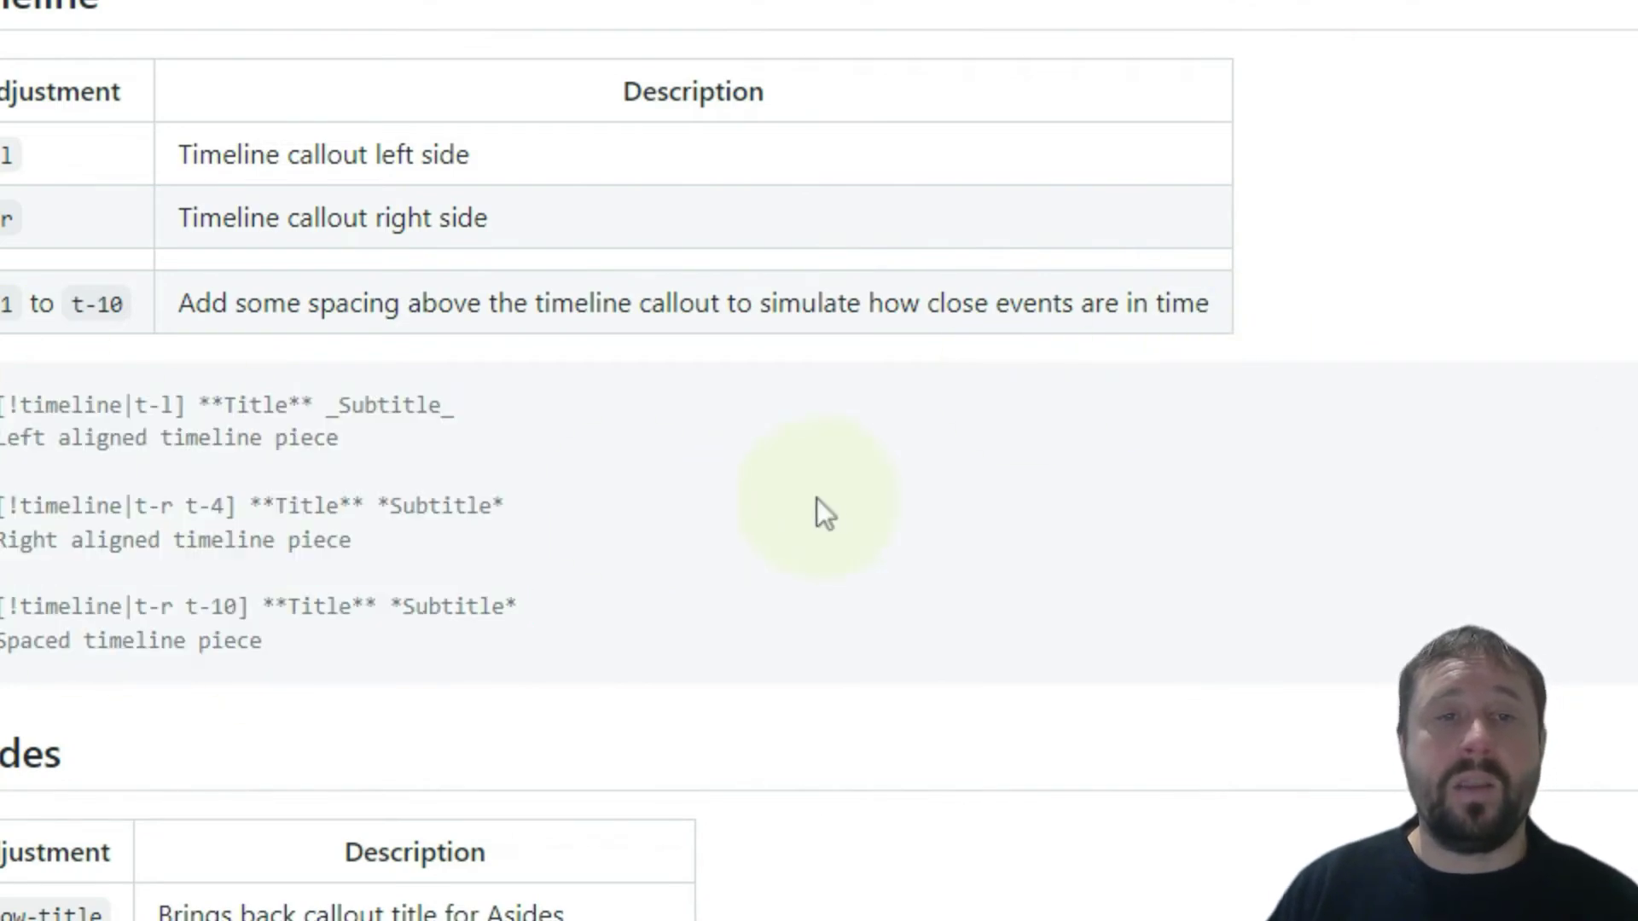
Step: Return to the ITS Theme repository's main page and open the callouts CSS file in the Snippets folder
scroll(274, 598, "up", 20)
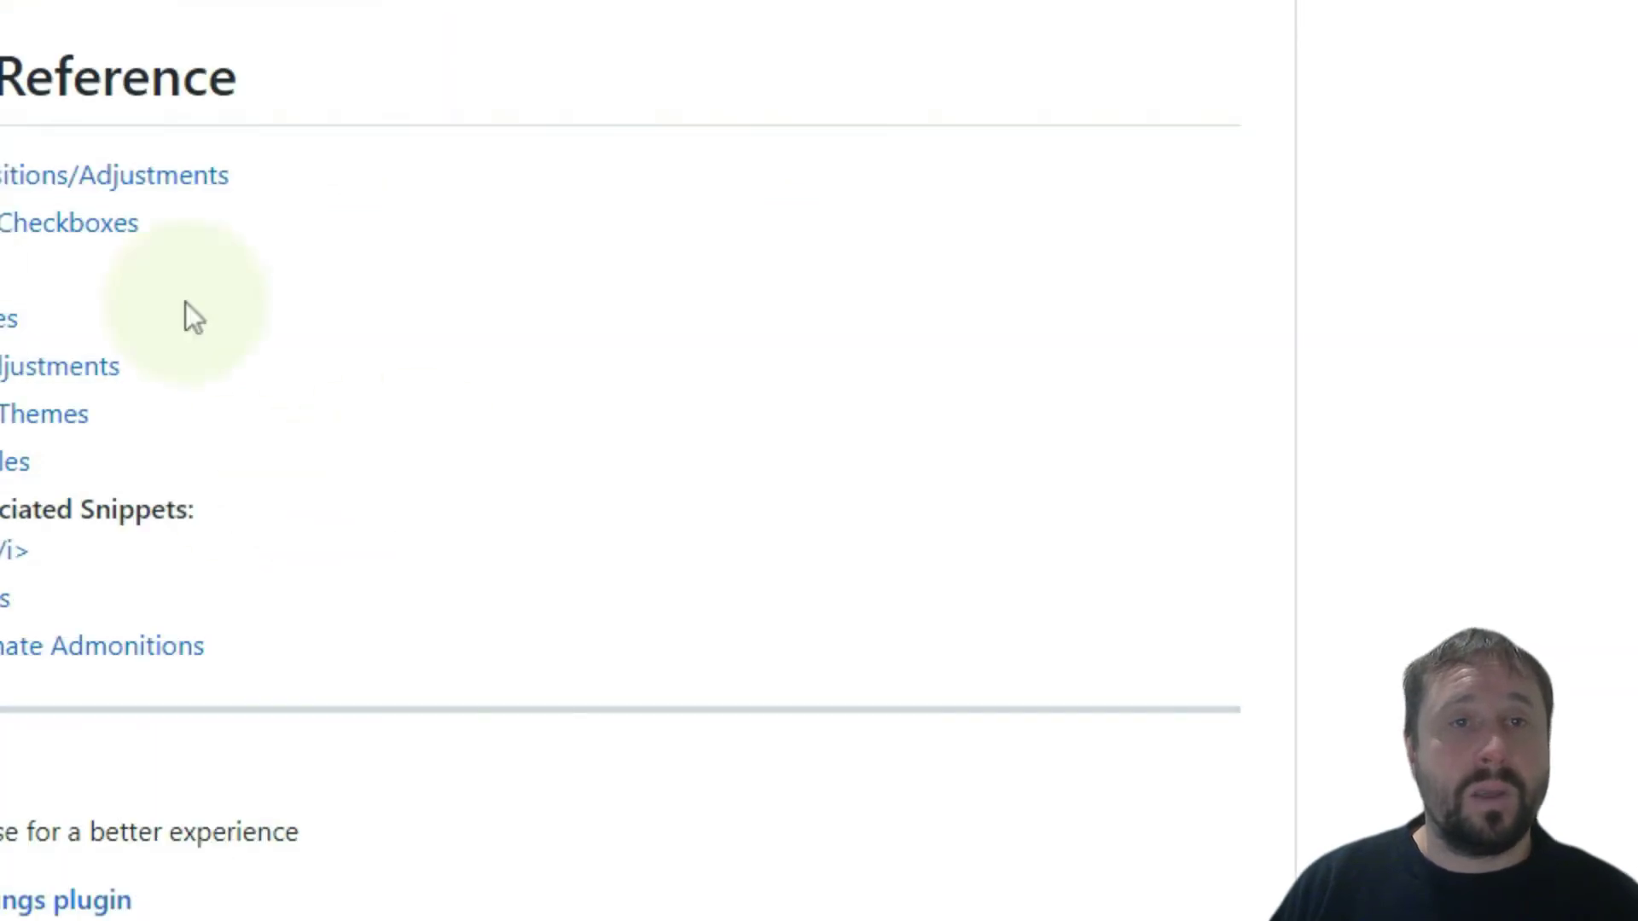
scroll(861, 447, "up", 12)
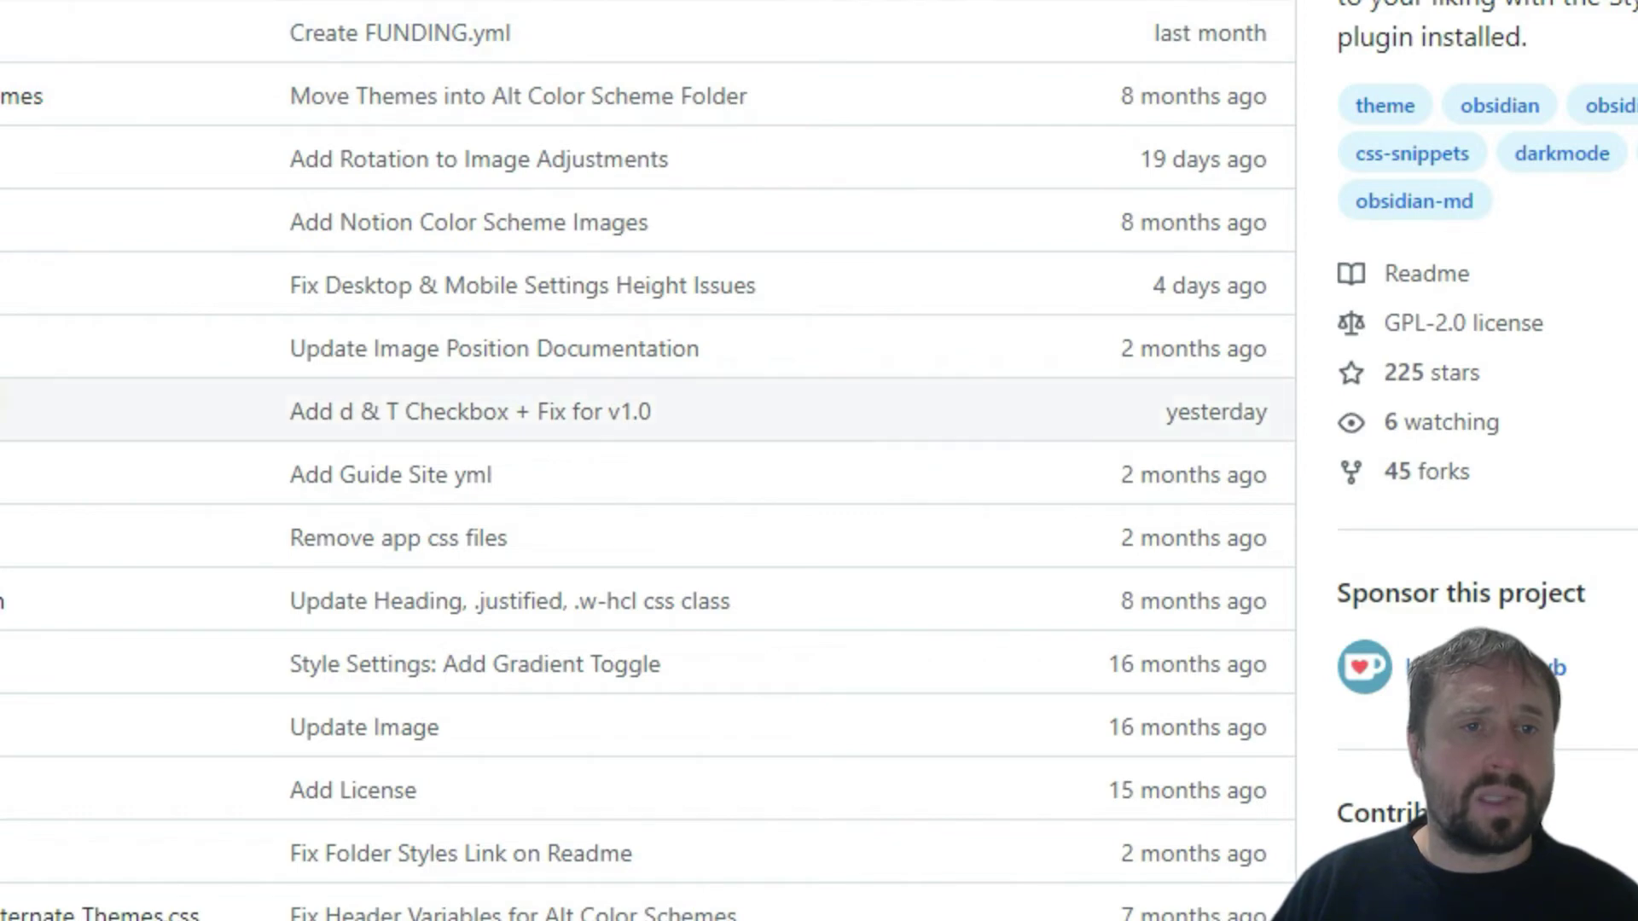
left_click(853, 410)
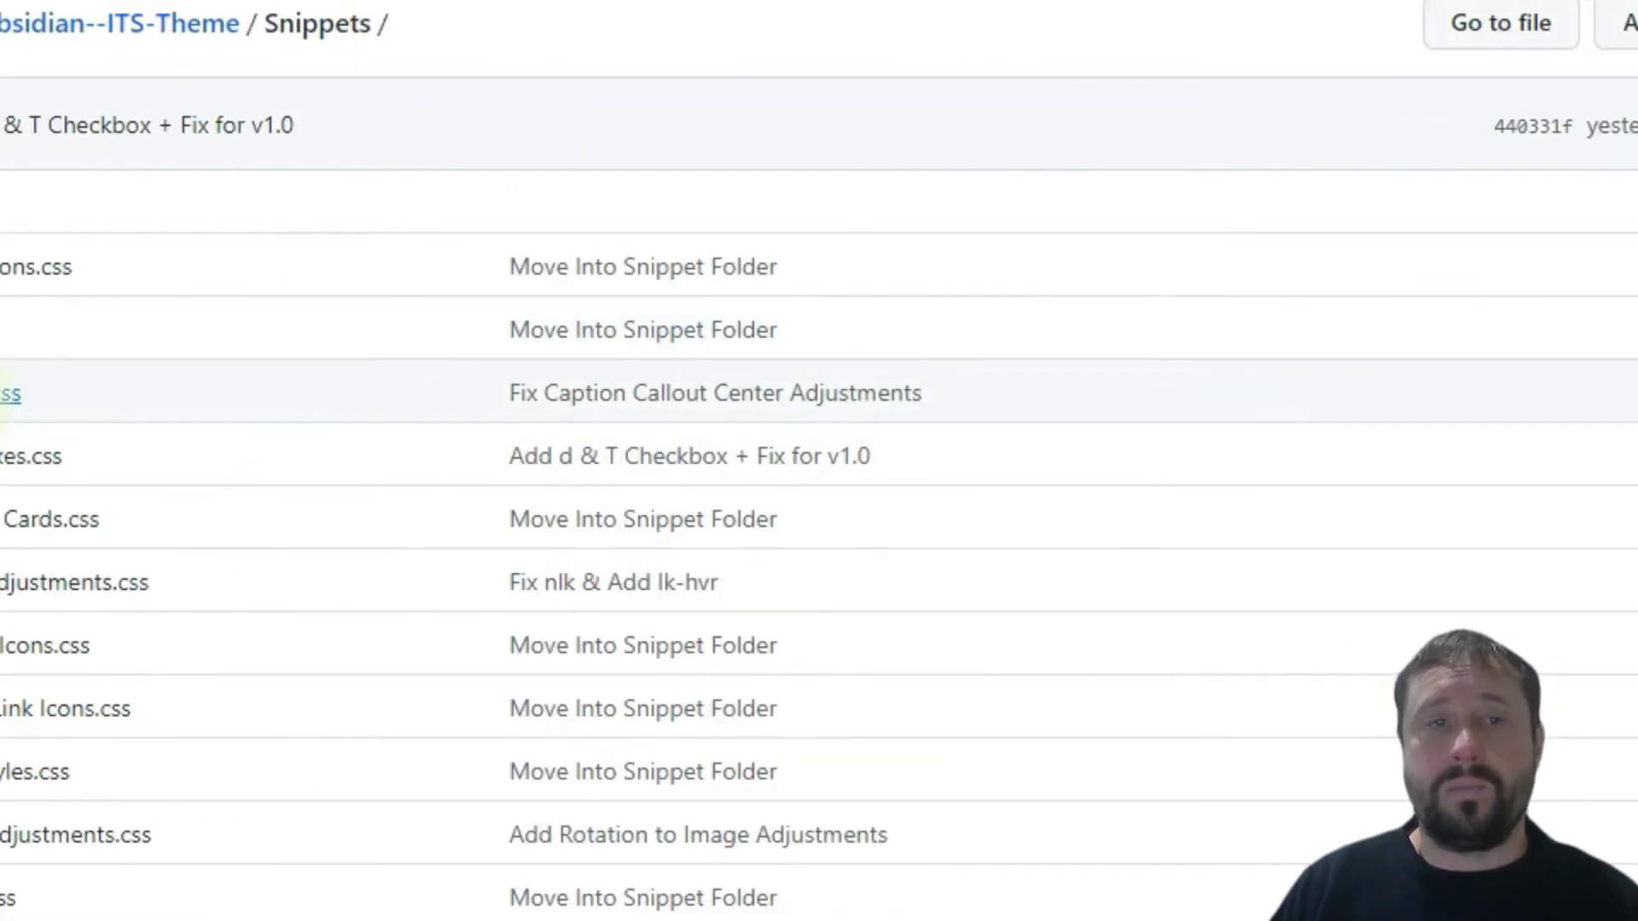
left_click(11, 393)
Step: Copy the callout snippet's CSS code from GitHub and paste it into a new Notepad document
scroll(1267, 567, "down", 4)
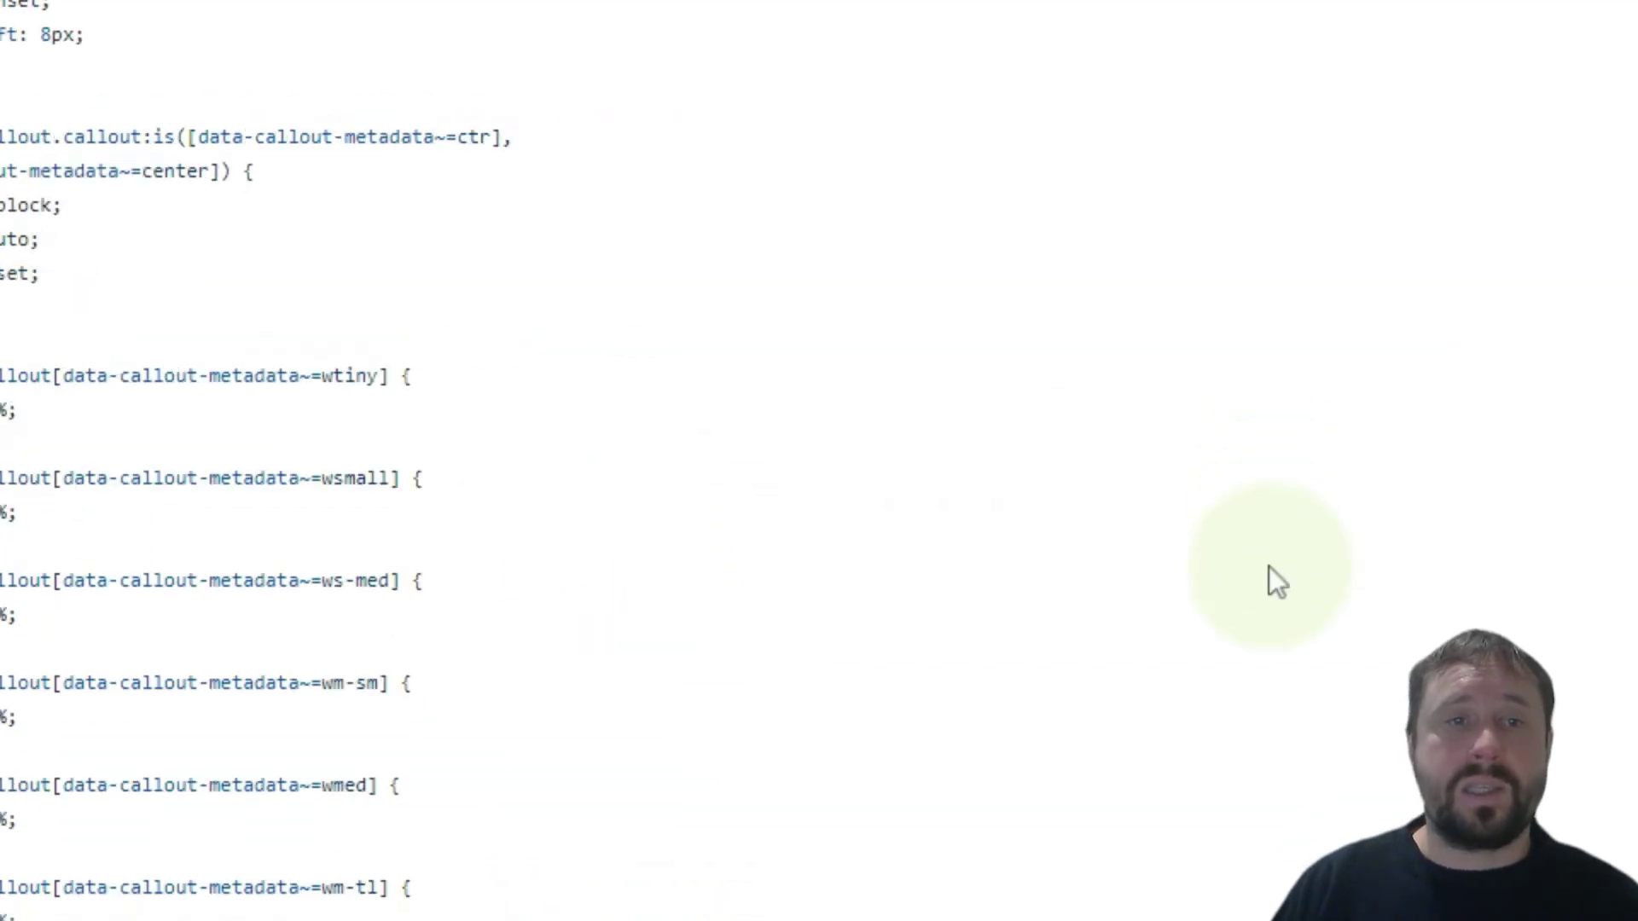
scroll(1254, 565, "up", 8)
scroll(1442, 570, "down", 4)
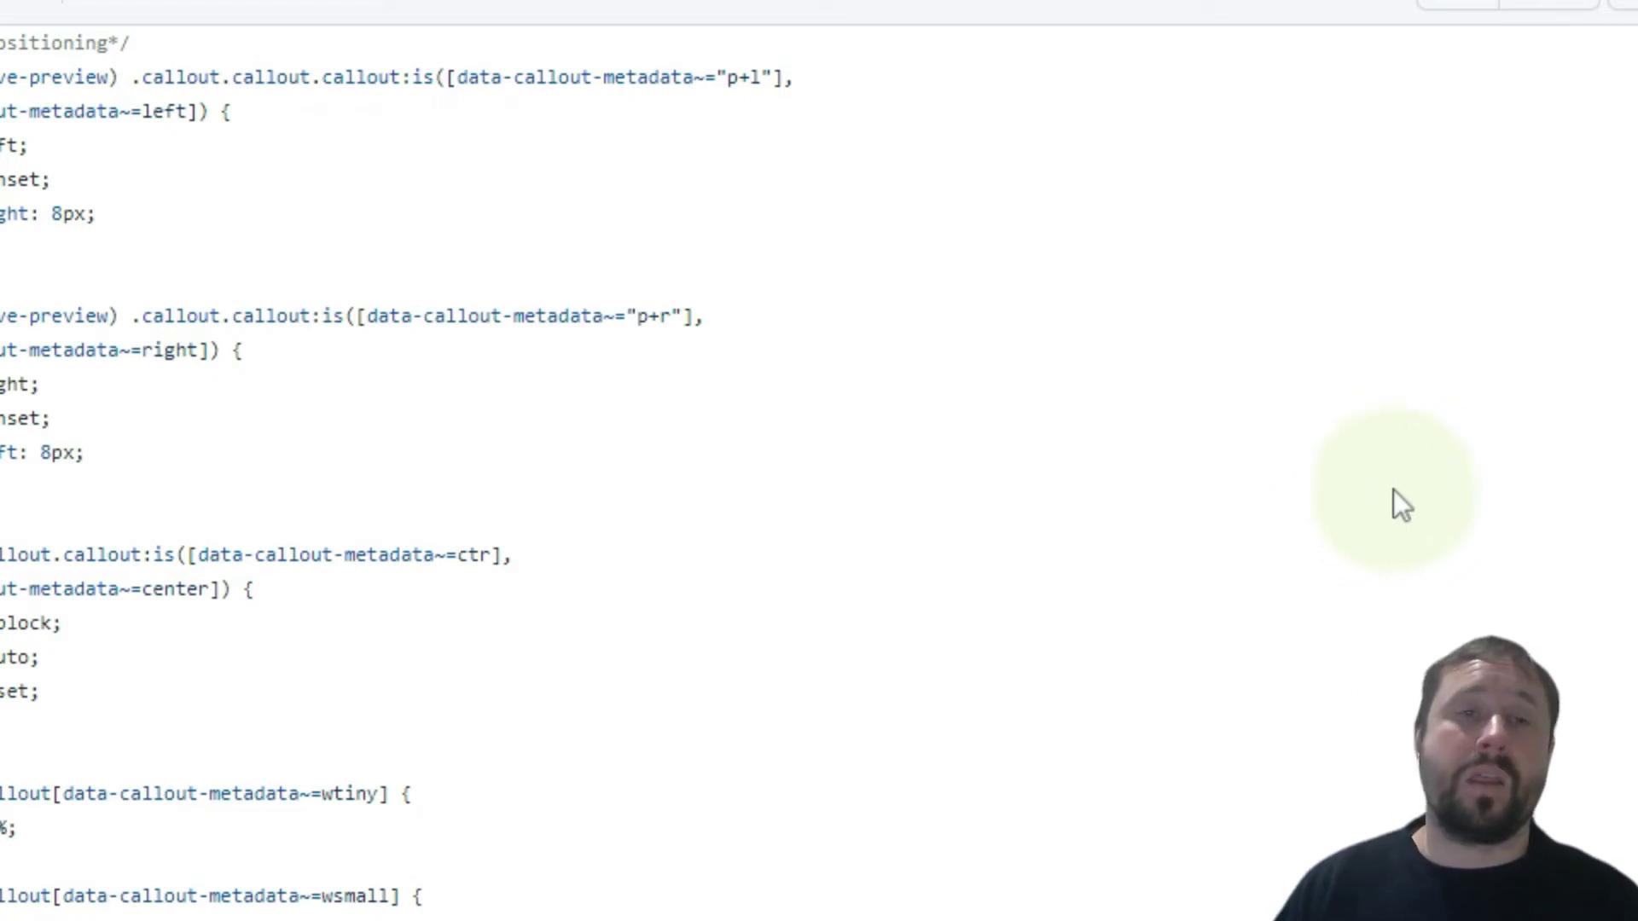
scroll(1436, 406, "down", 2)
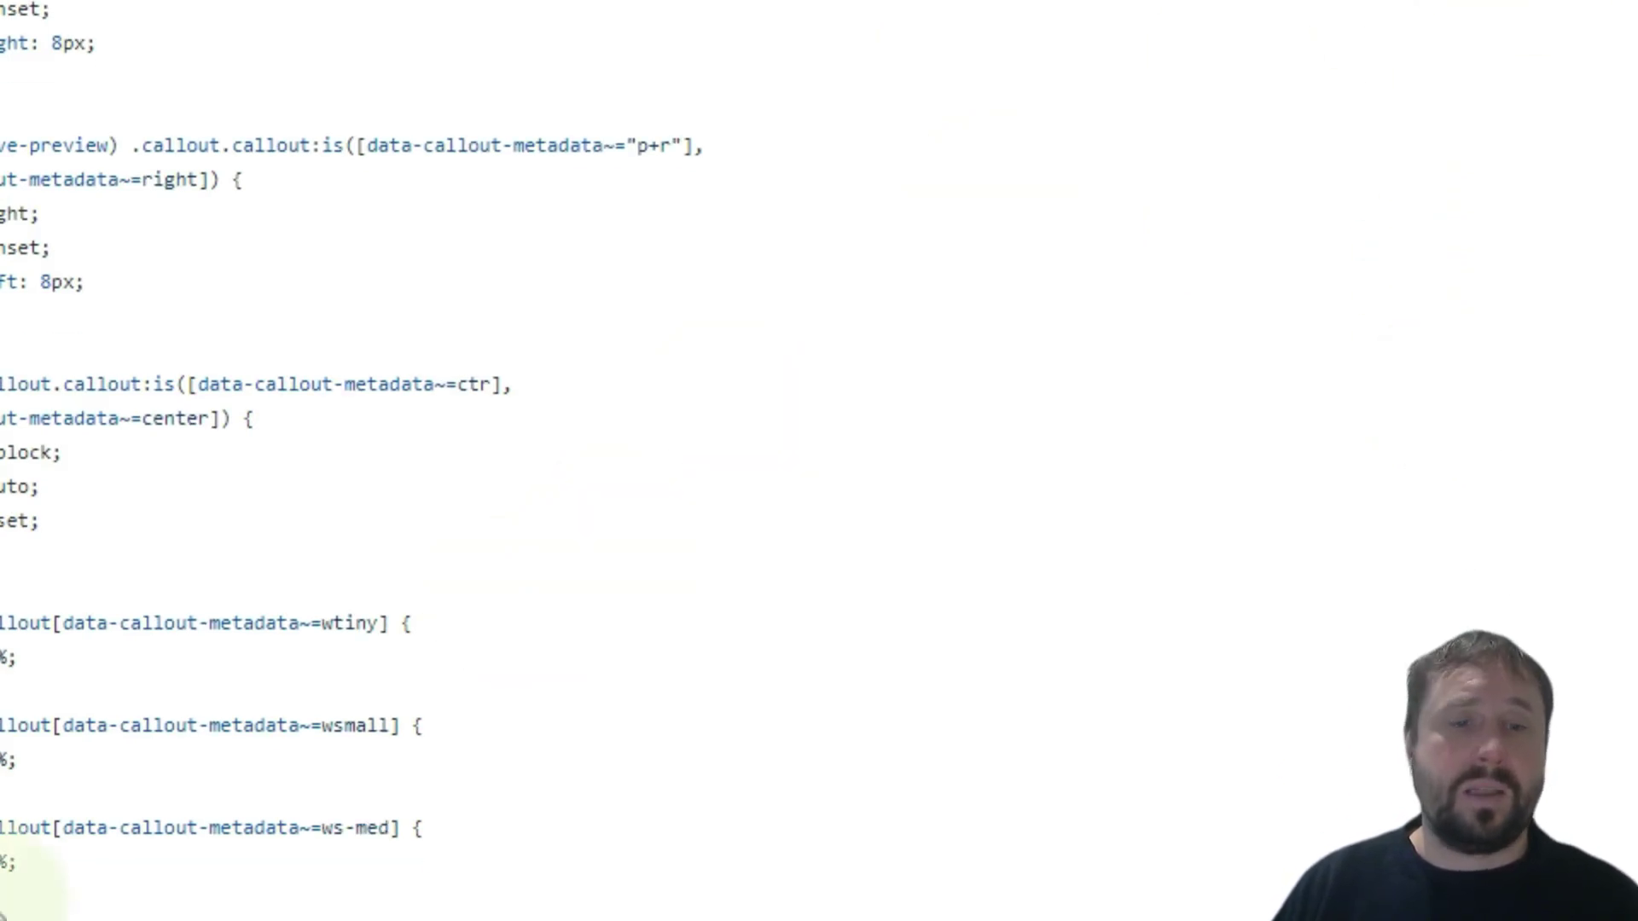
left_click(4, 917)
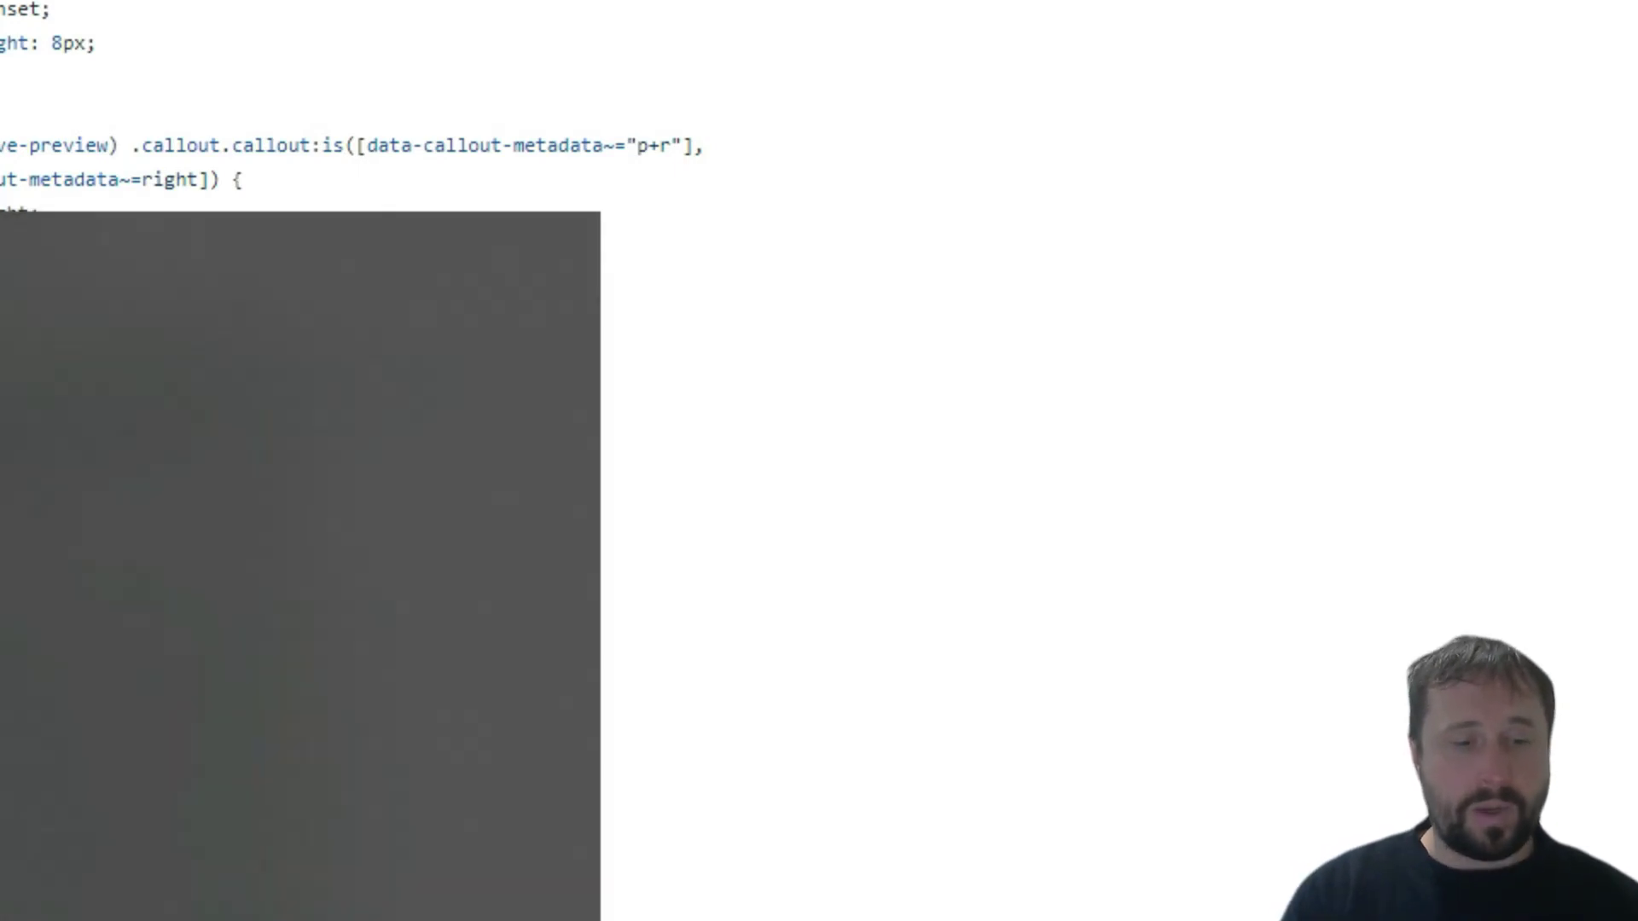
type("notepad")
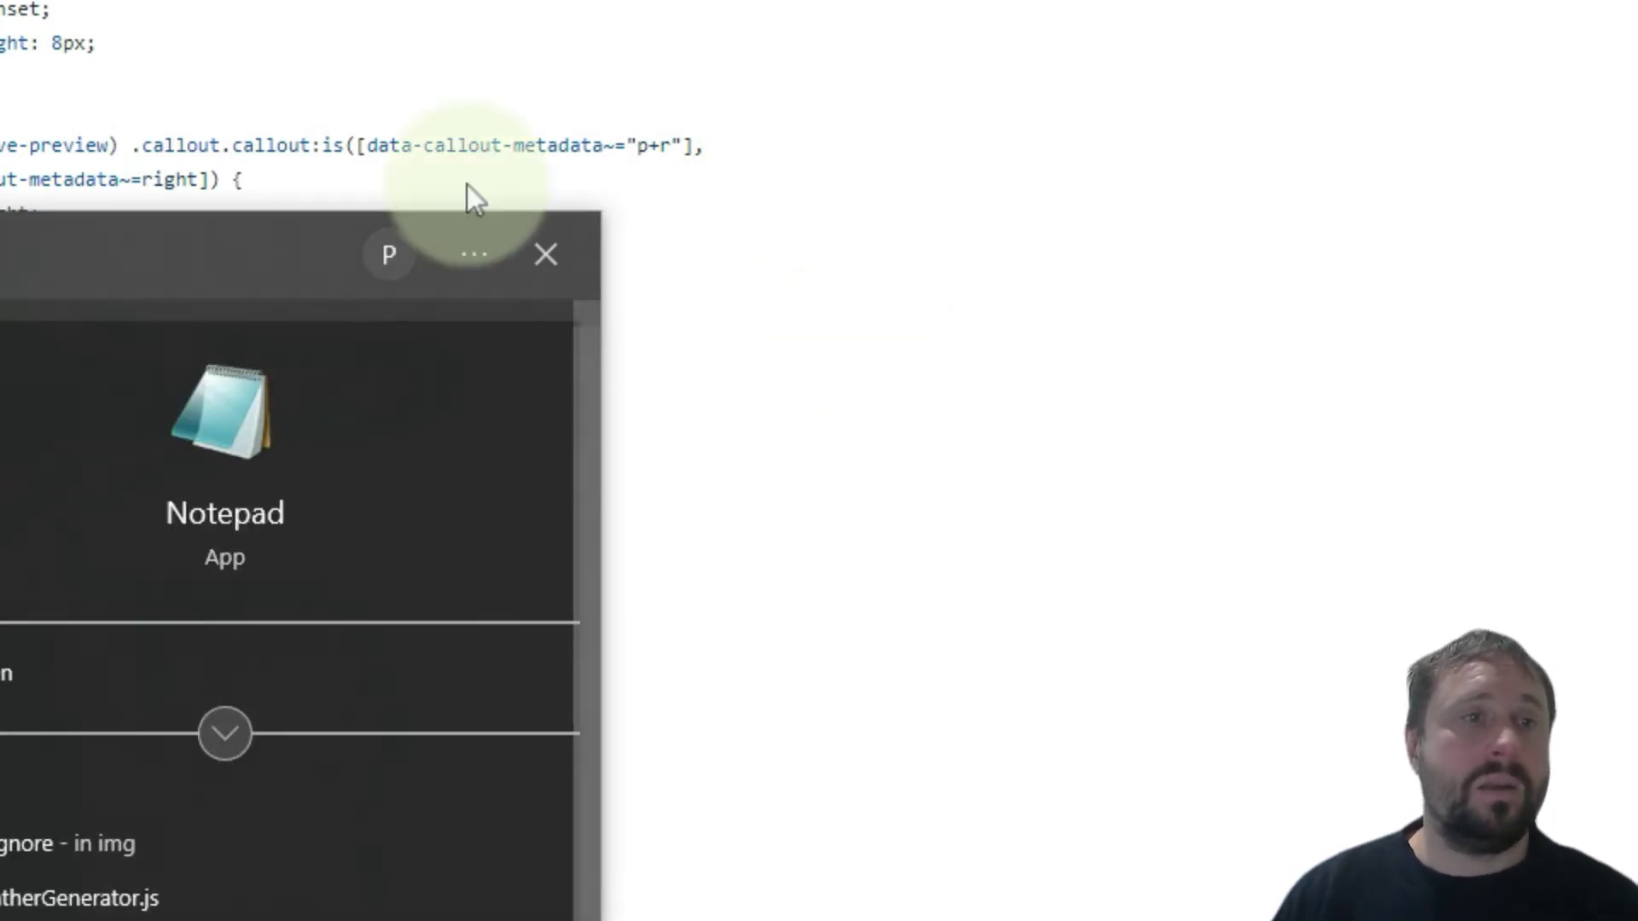
key("Return")
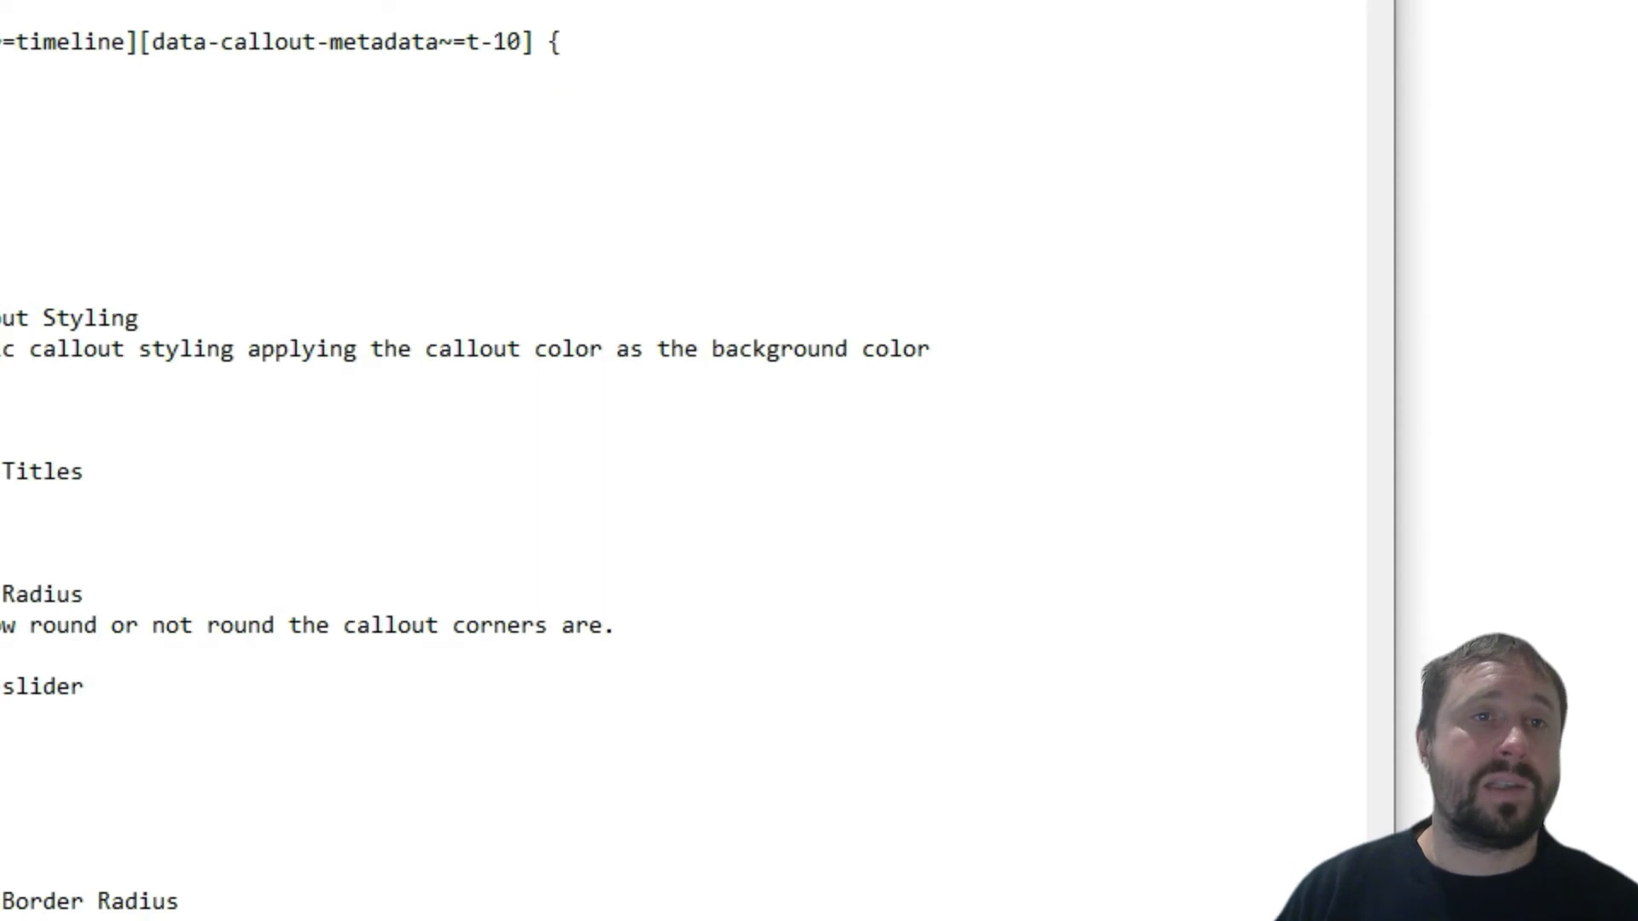
left_click_drag(342, 0, 1228, 0)
Step: Start Save As for the snippet and browse to Obsidian > TEST VAULT > .obsidian on the TTRPG (F:) drive
left_click(499, 0)
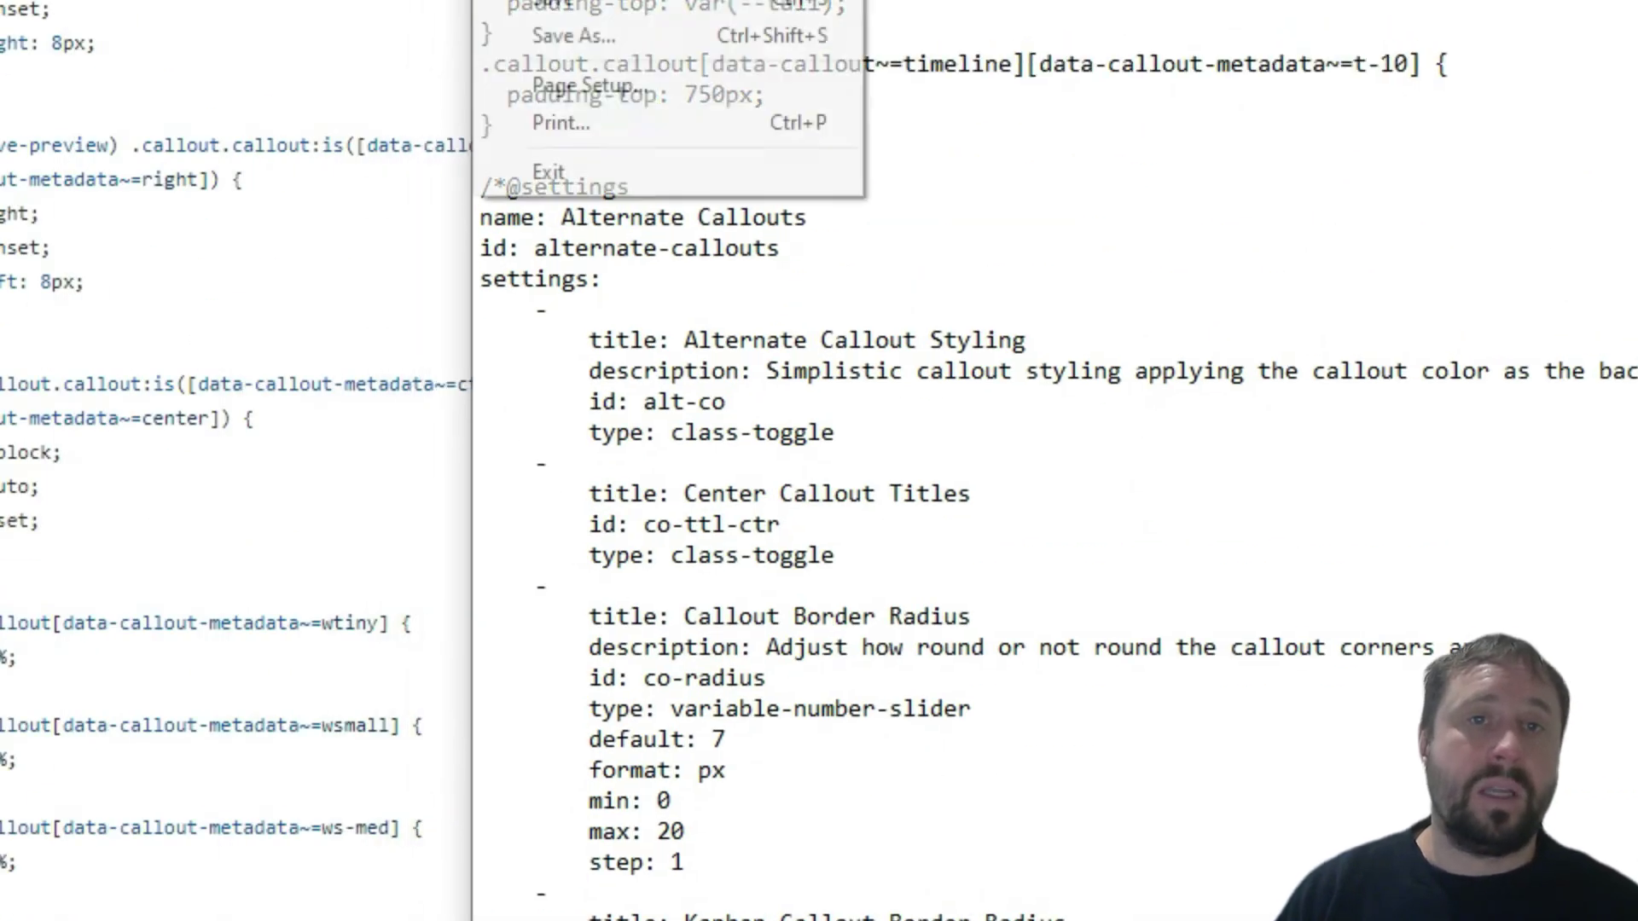
left_click(607, 43)
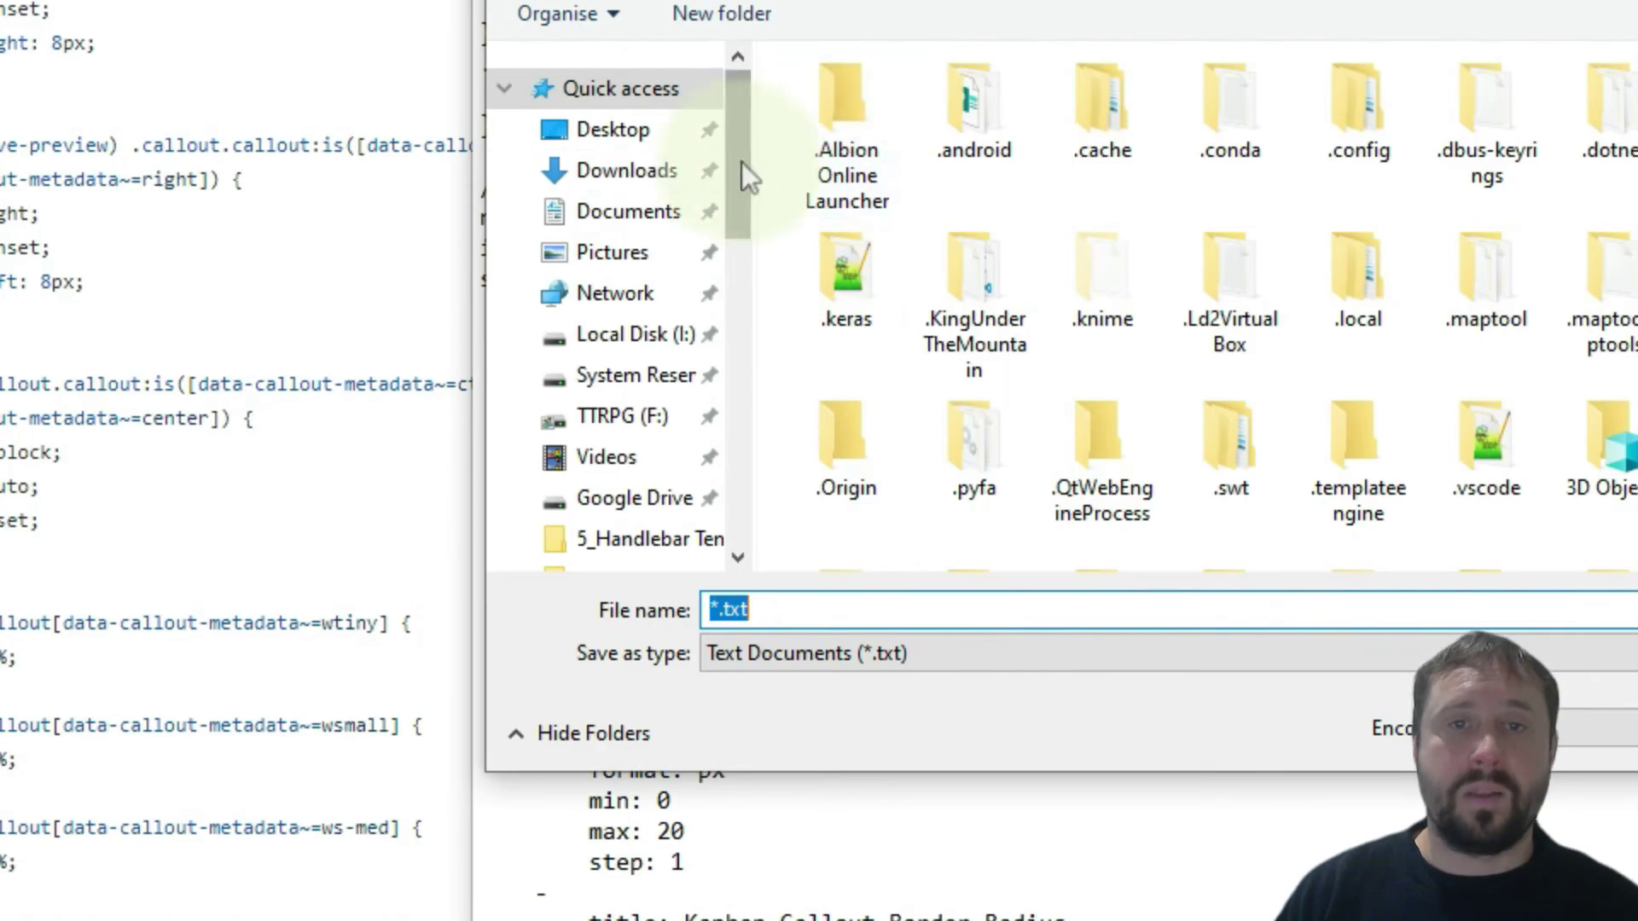
left_click_drag(741, 162, 719, 423)
left_click(597, 469)
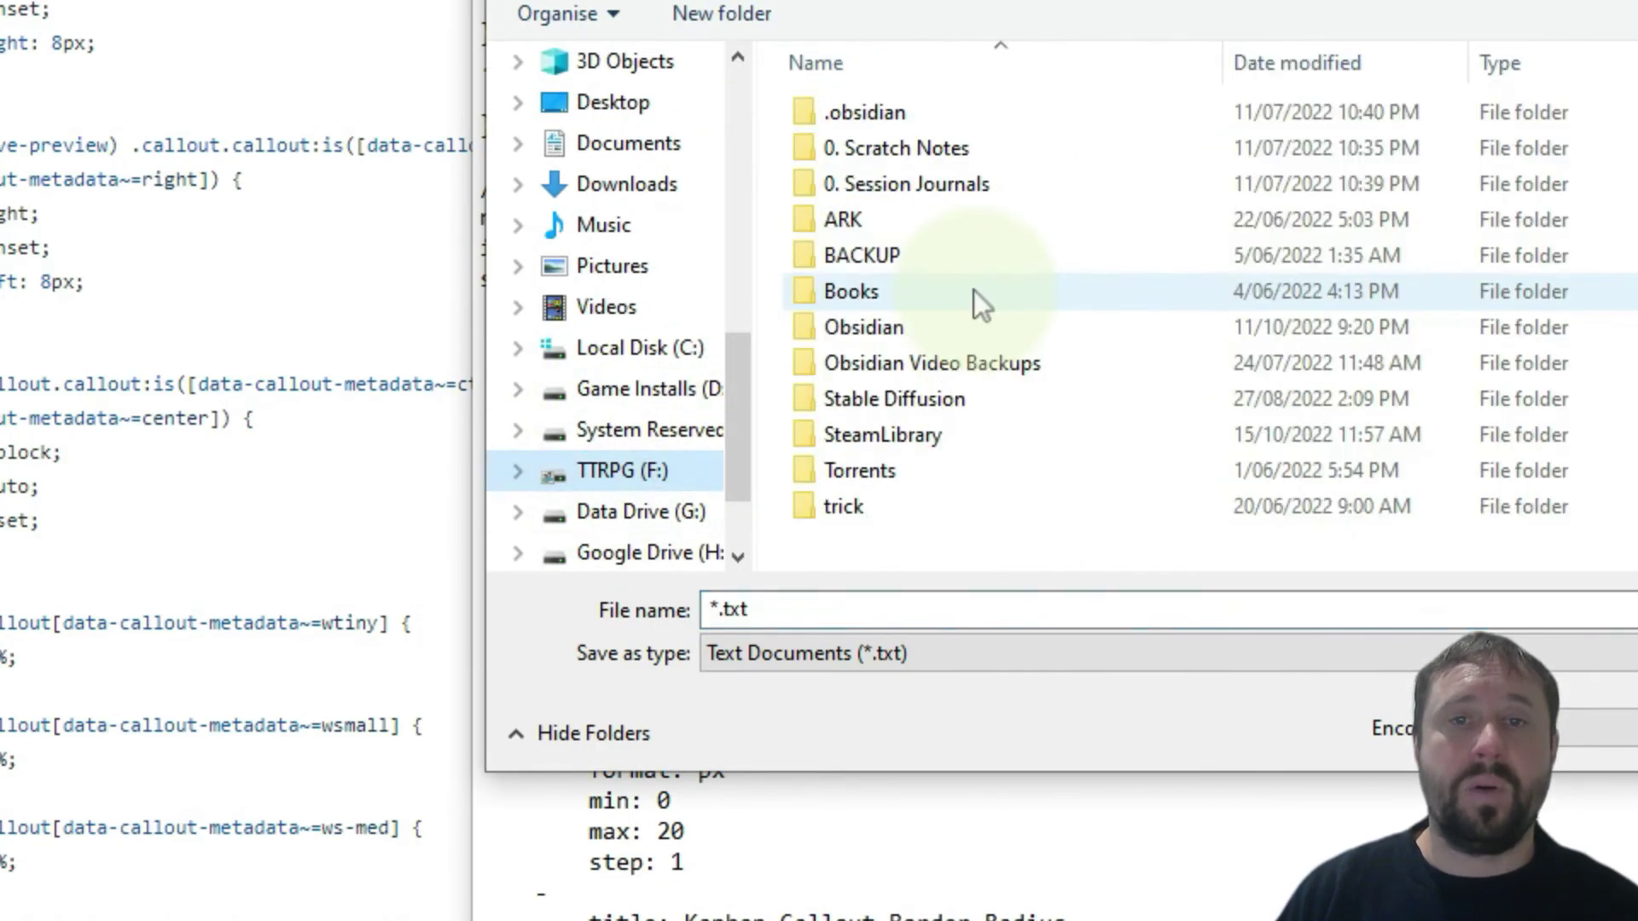
double_click(887, 326)
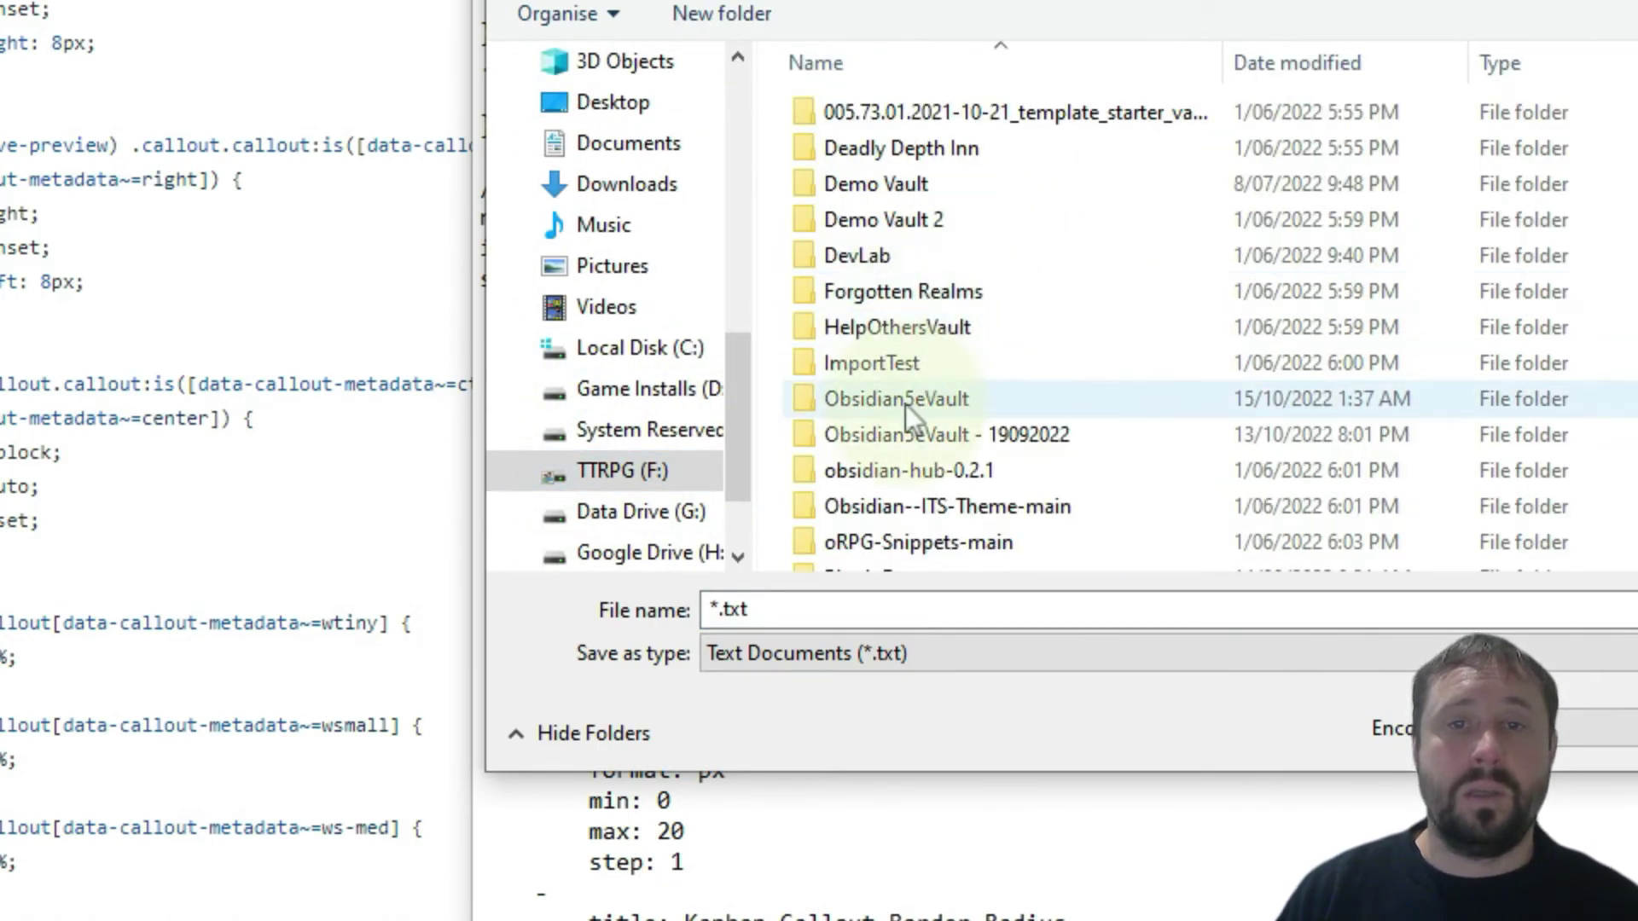
scroll(887, 341, "down", 2)
left_click(873, 457)
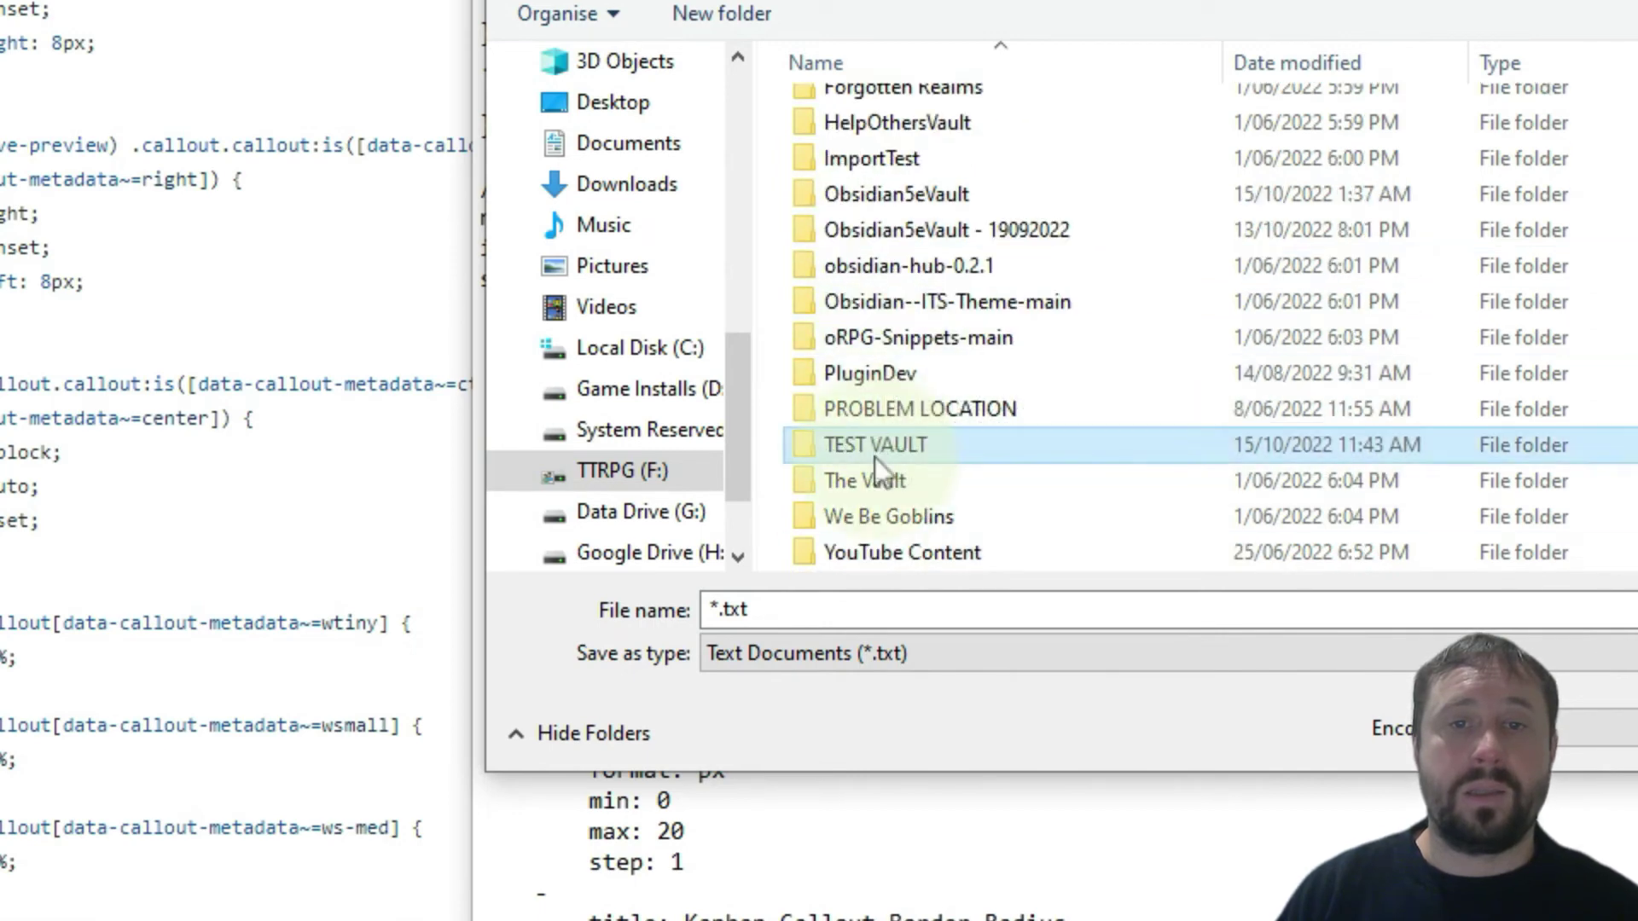
double_click(873, 458)
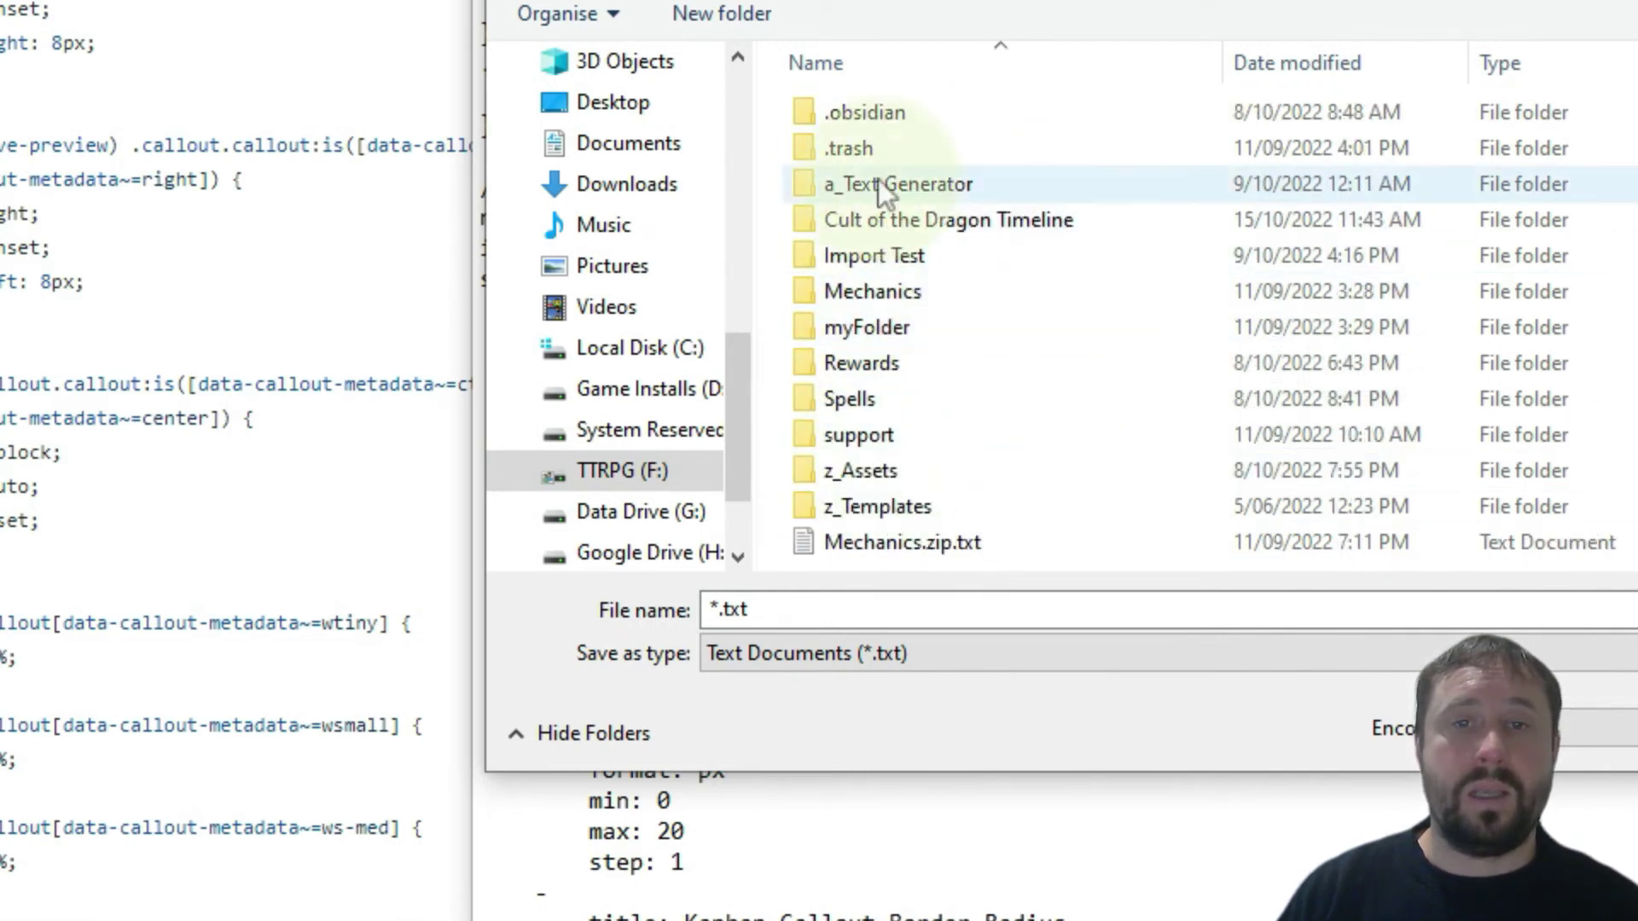
double_click(877, 111)
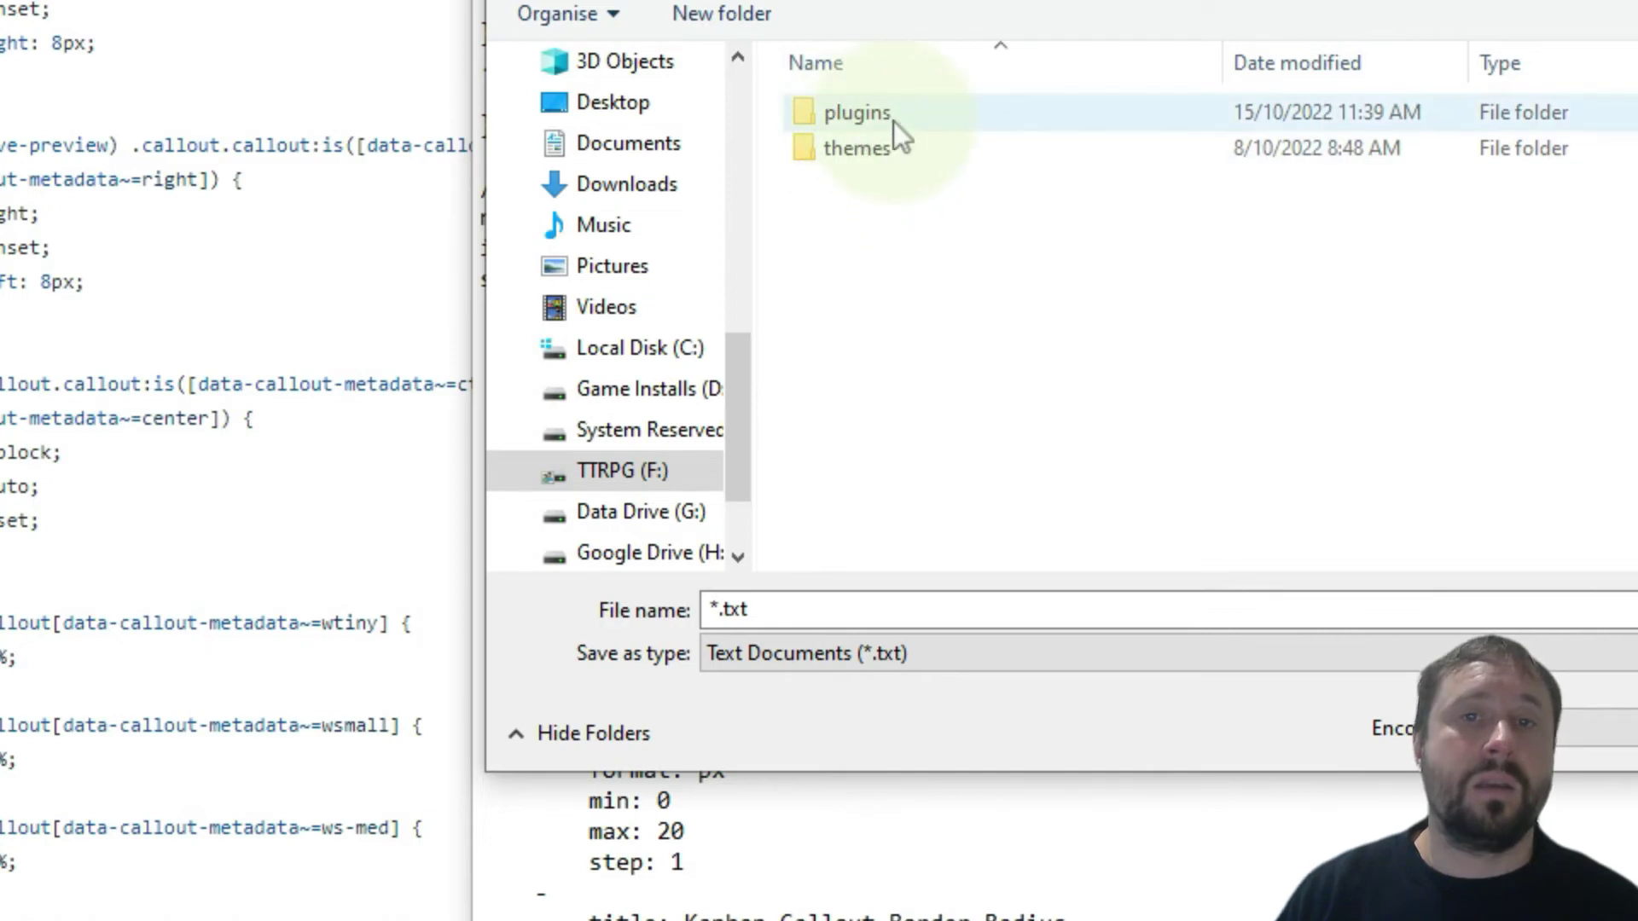
double_click(836, 147)
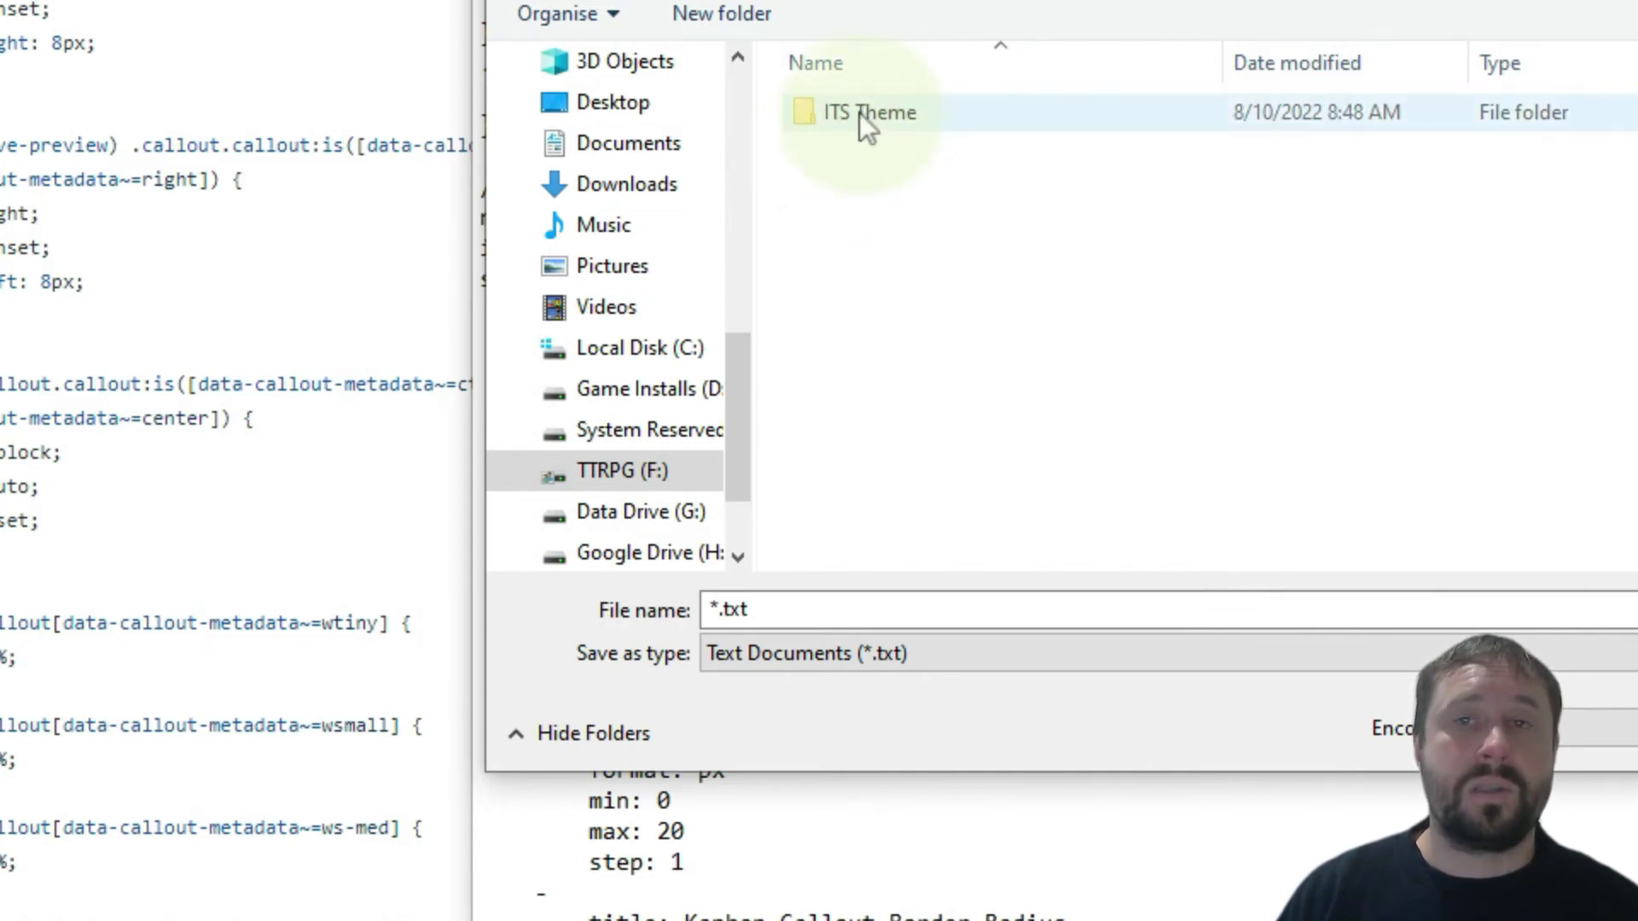
key("alt+Up")
Step: Create a new folder named snippets inside the TEST VAULT's .obsidian folder
right_click(915, 260)
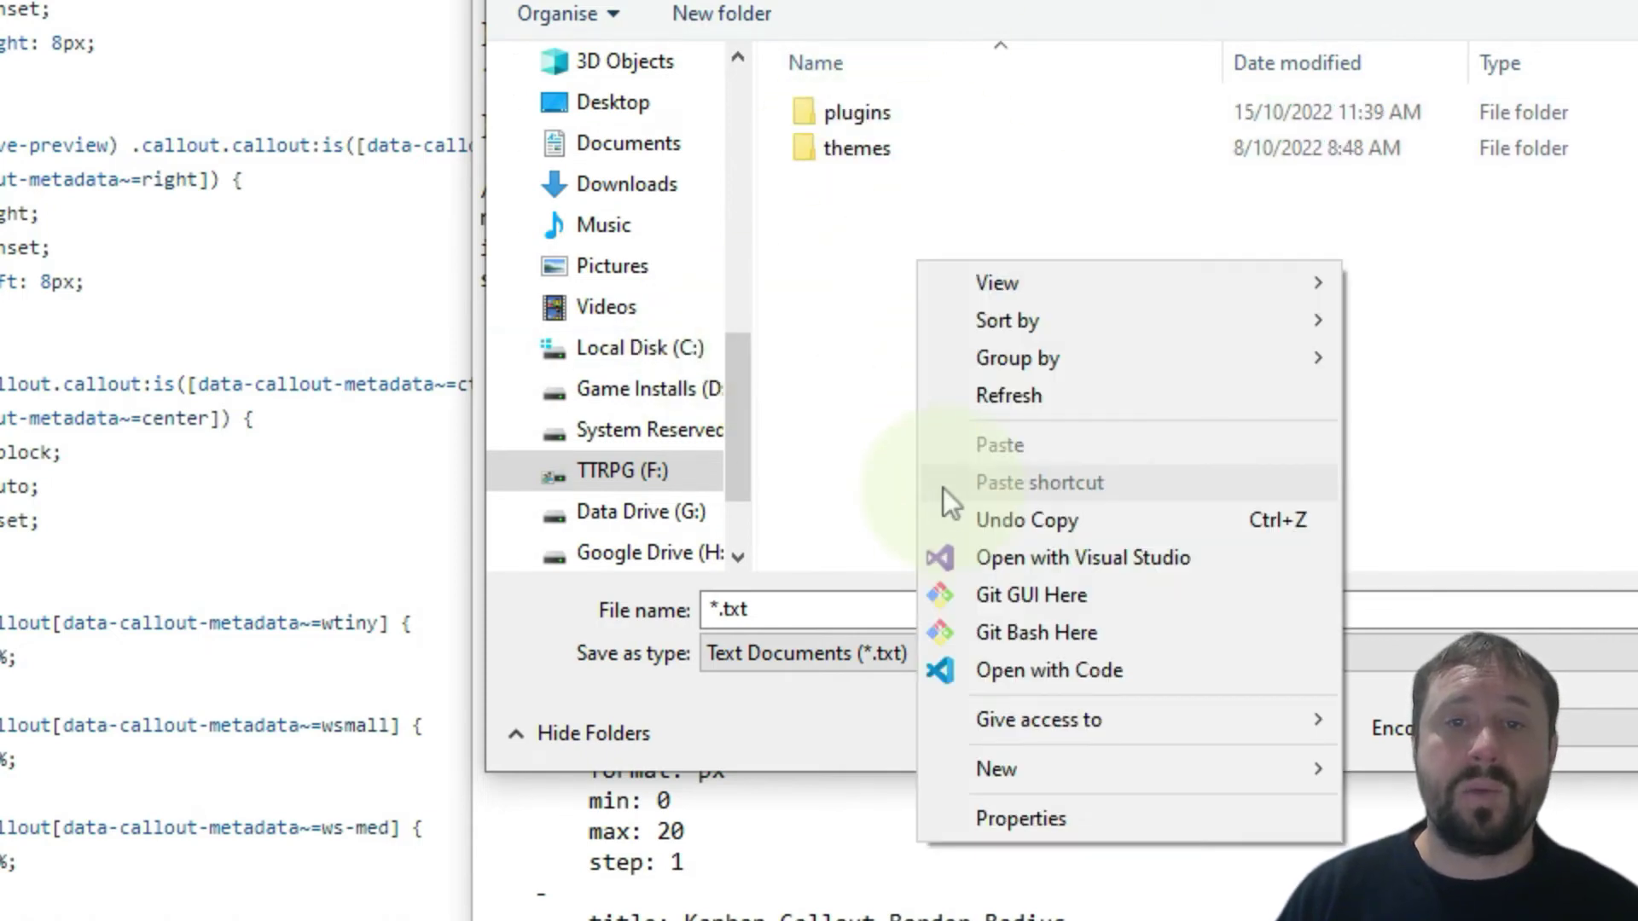
mouse_move(1035, 776)
left_click(1426, 76)
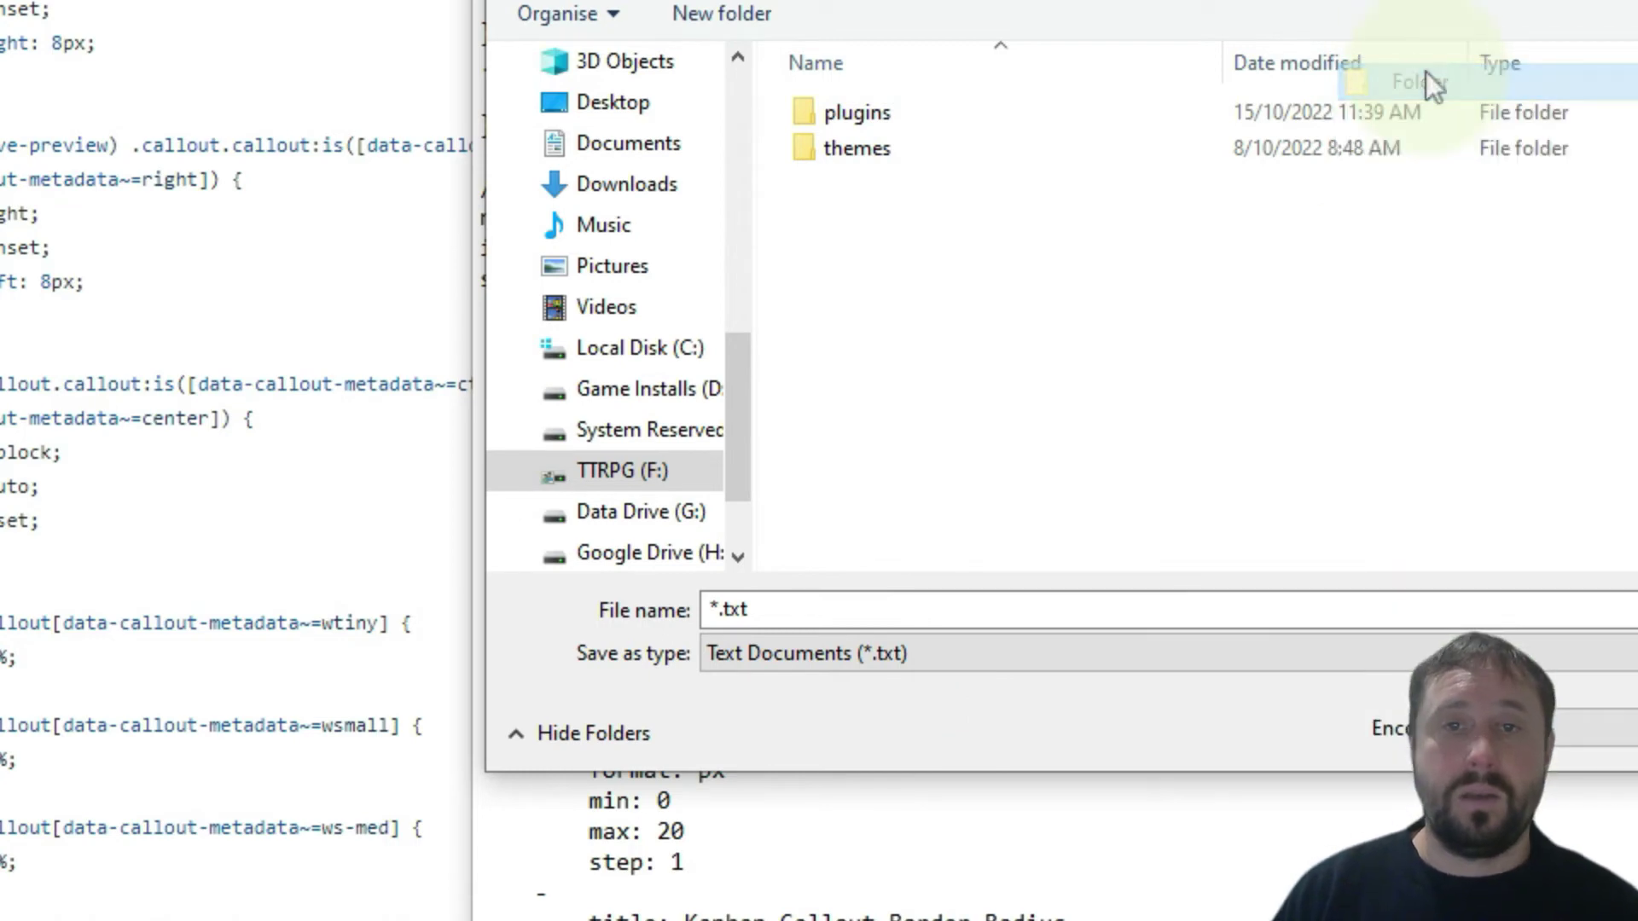
type("sn")
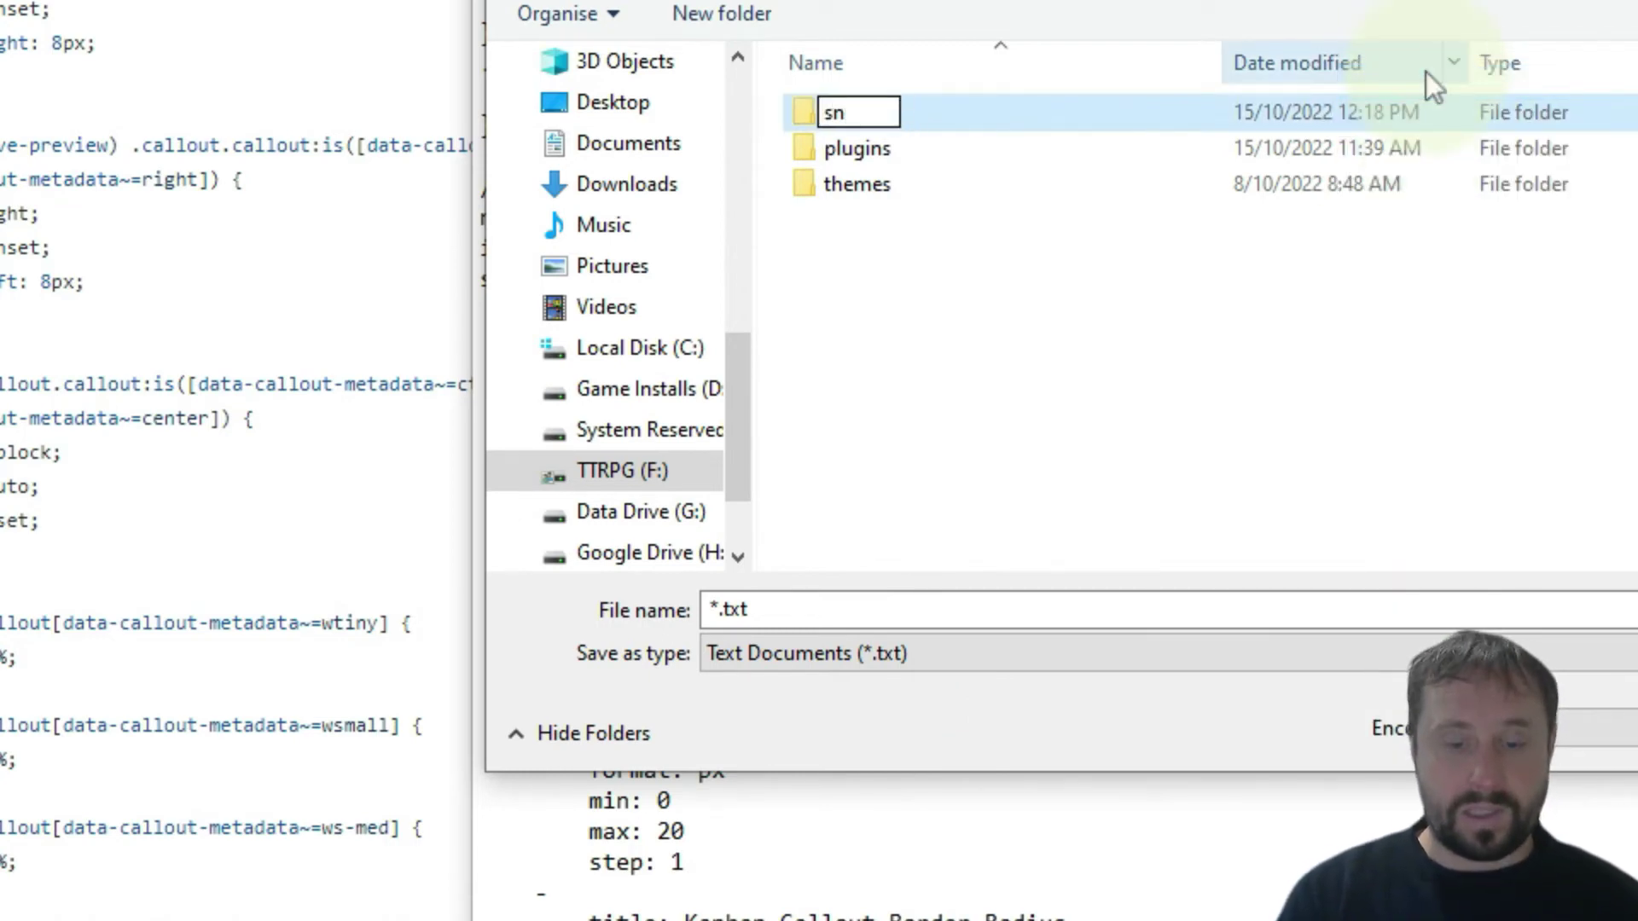
type("ippets")
key("Return")
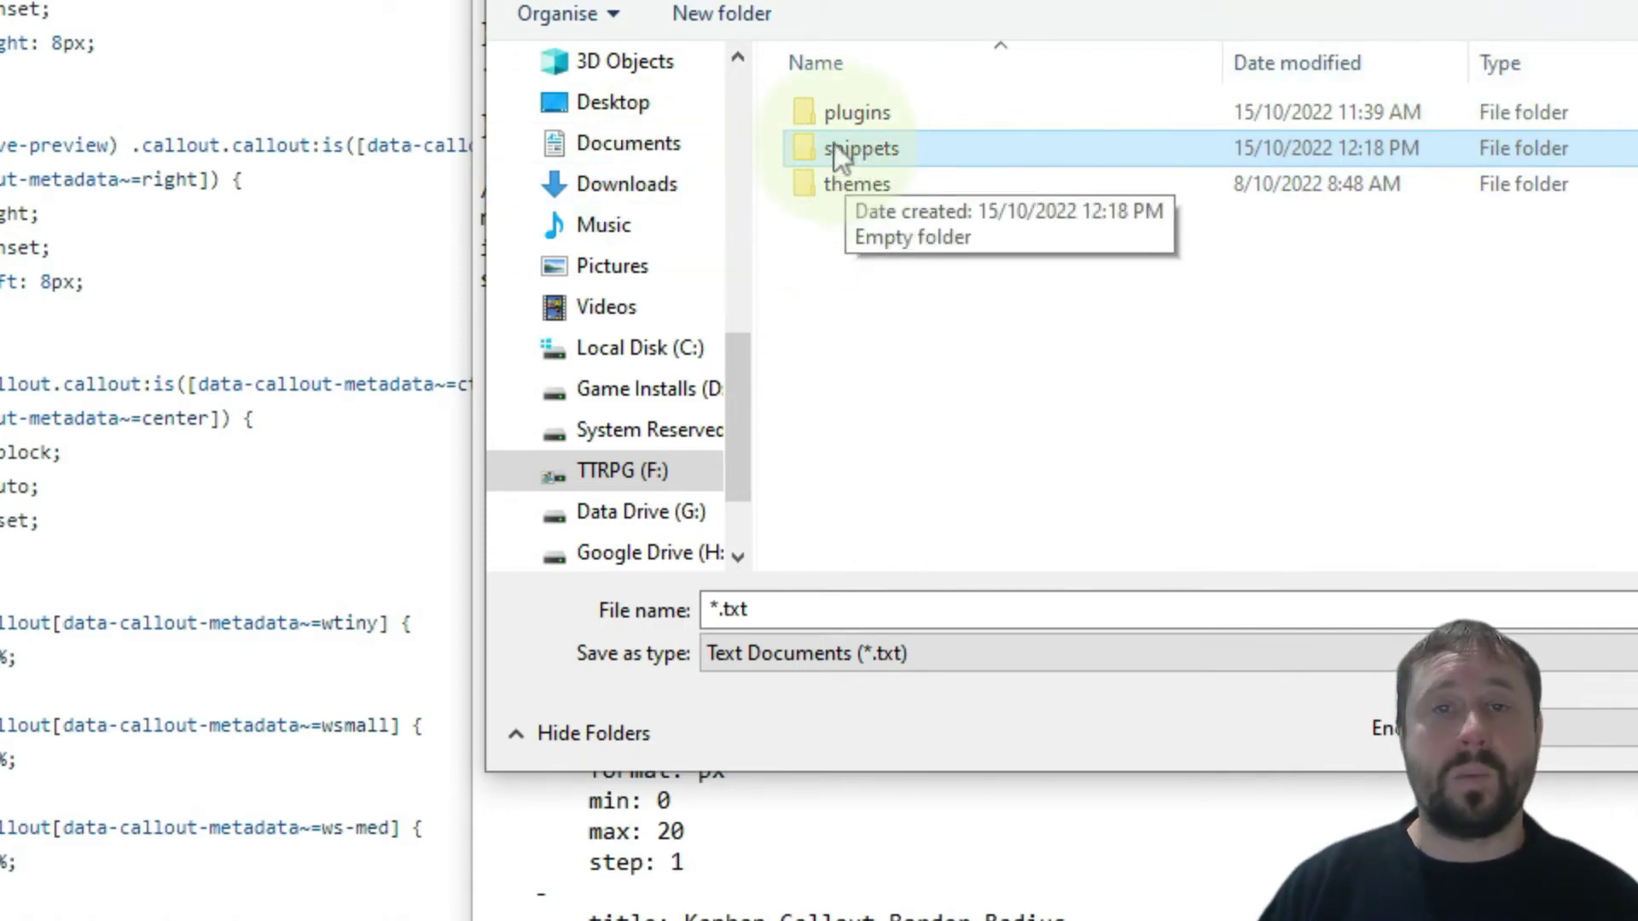
Step: Save the callout CSS code in the snippets folder as S - Callouts.css
double_click(864, 152)
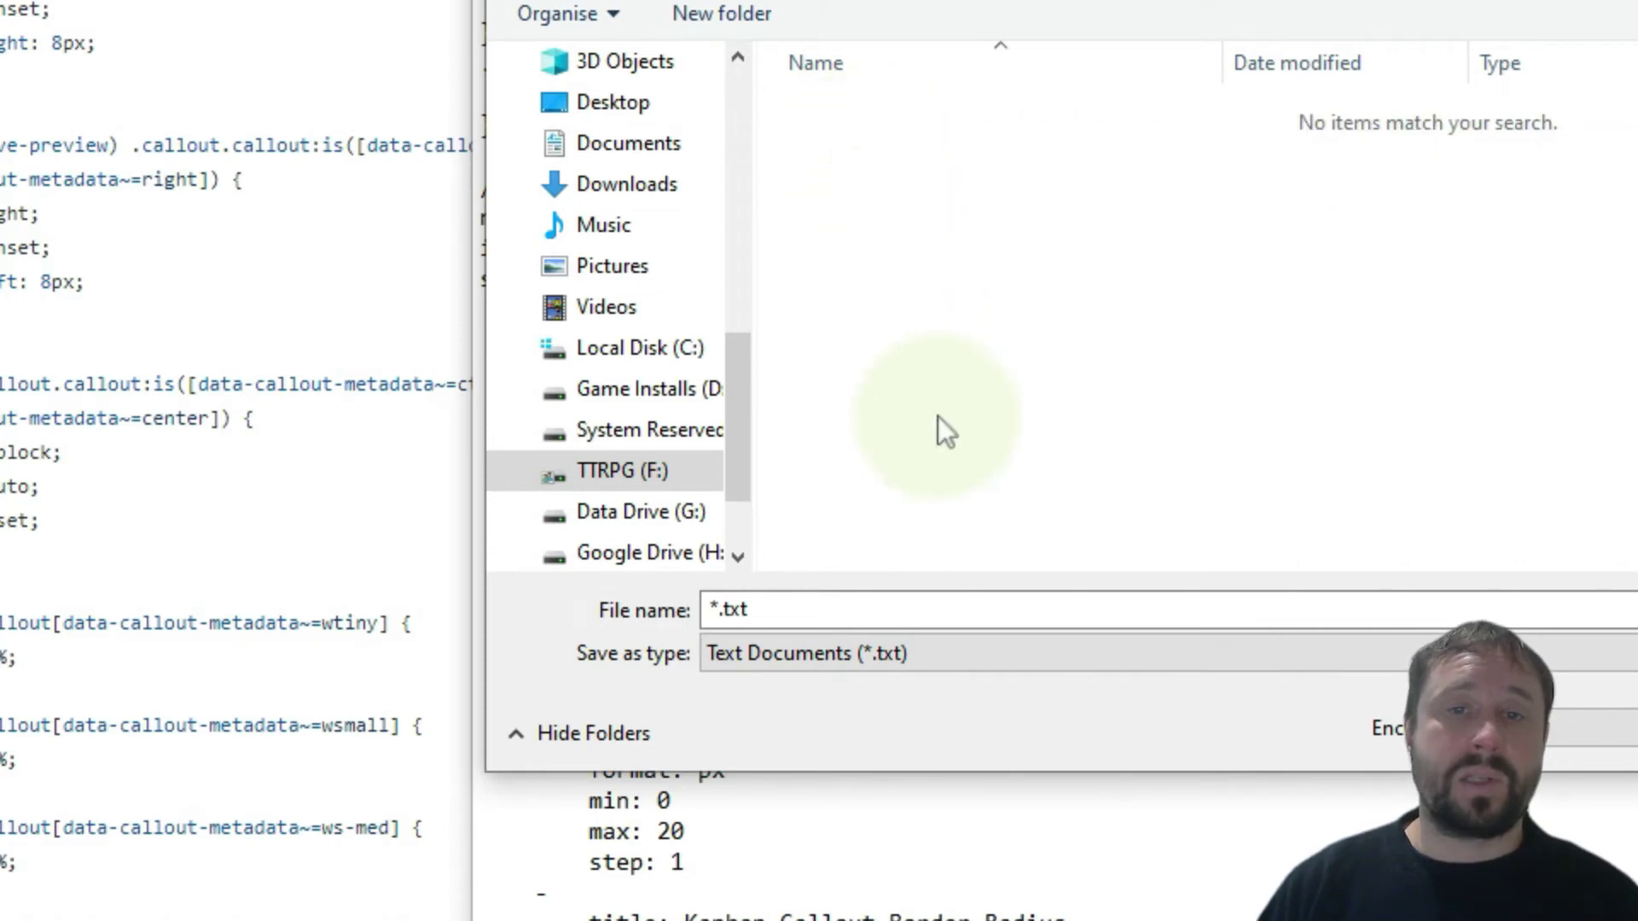
left_click(822, 609)
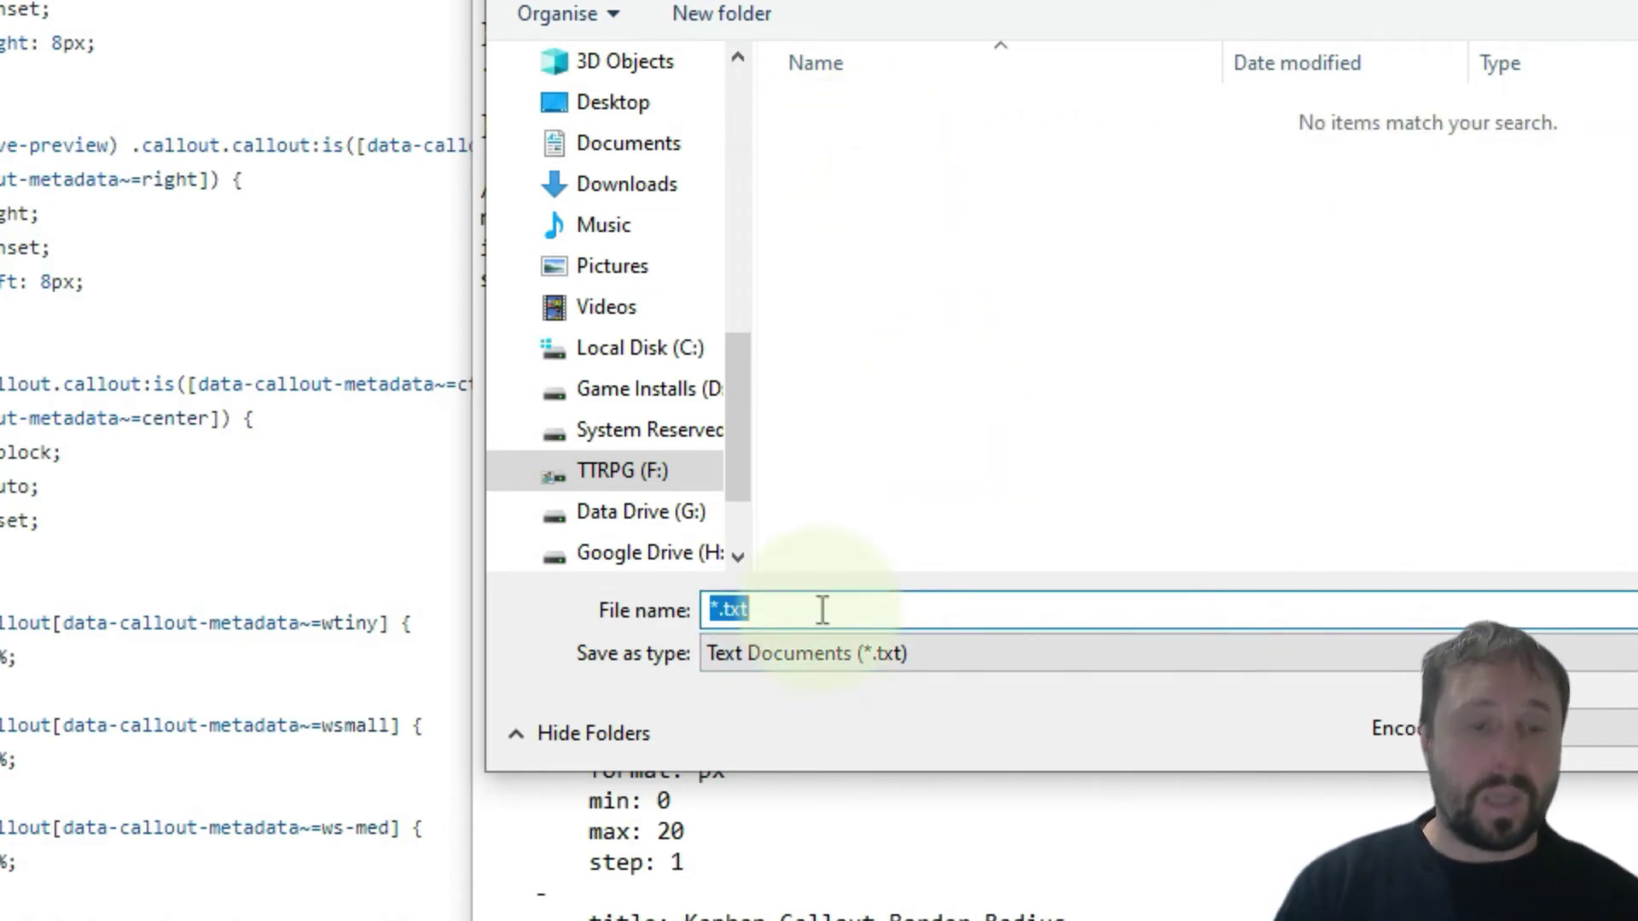
type("=-")
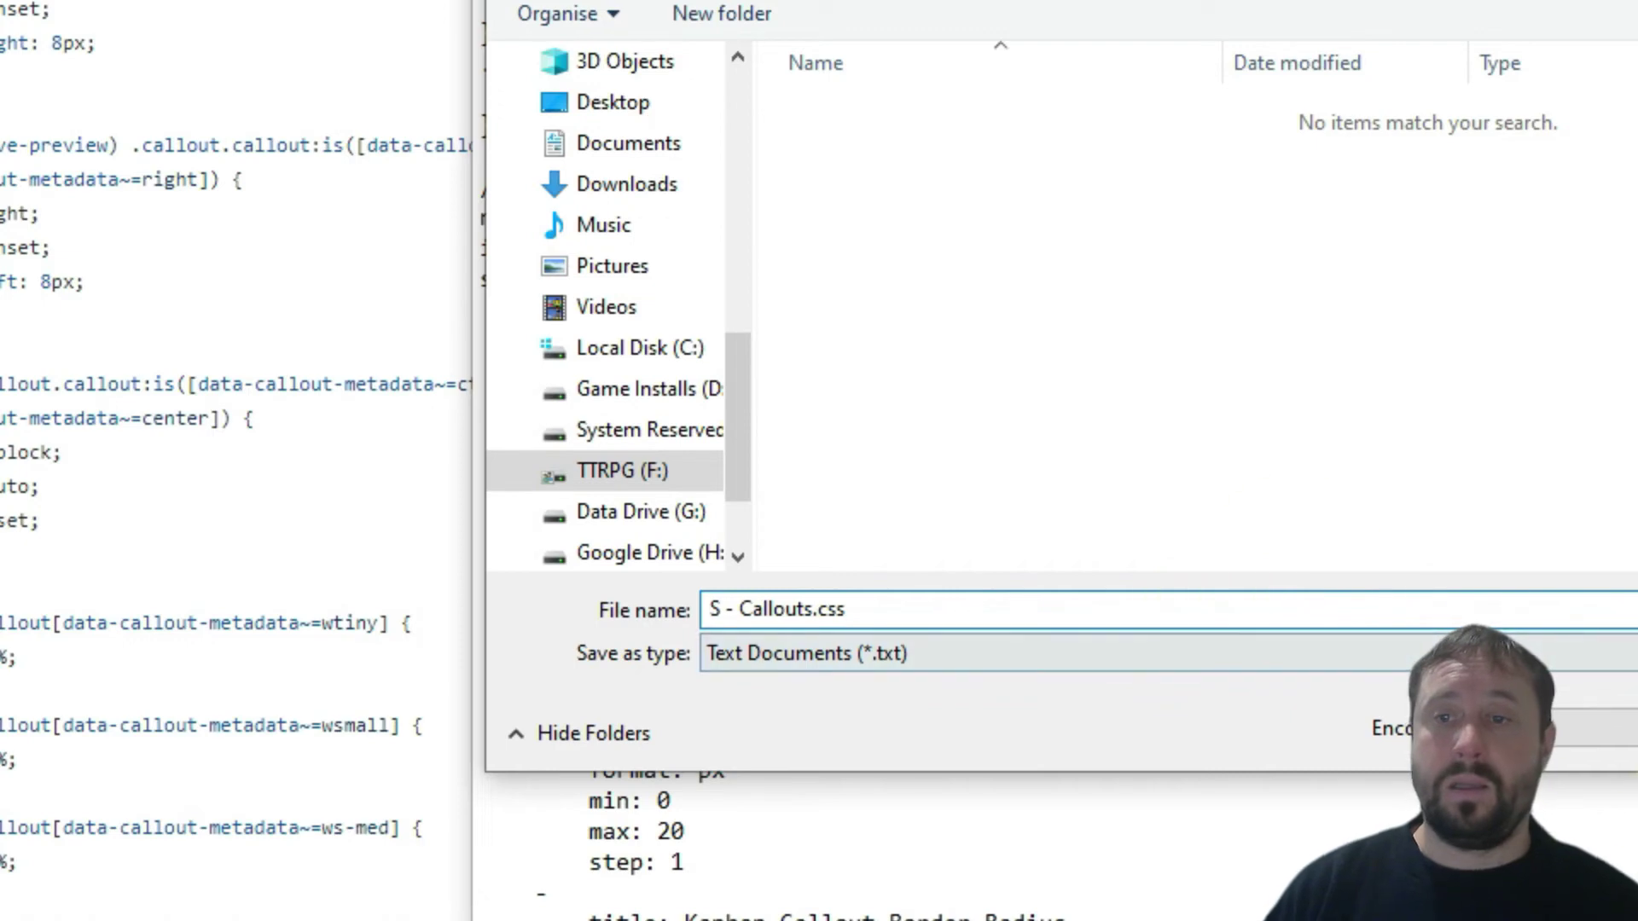
left_click(1637, 728)
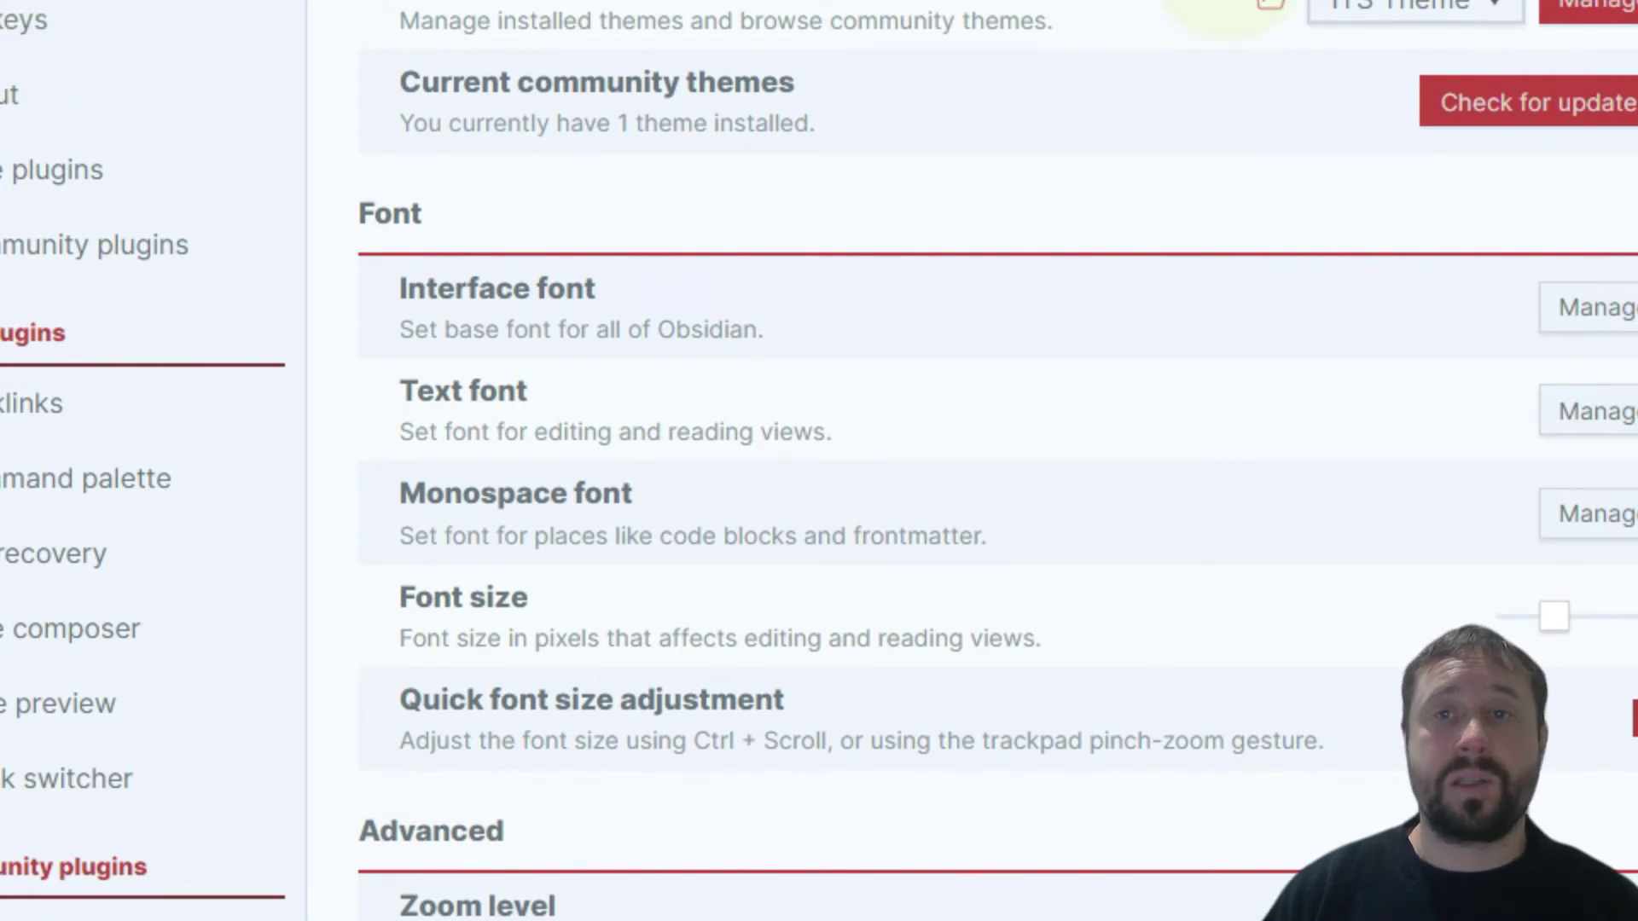
Step: Switch Obsidian to the Default theme and check the vault's snippets folder from the CSS snippets settings
left_click(1429, 5)
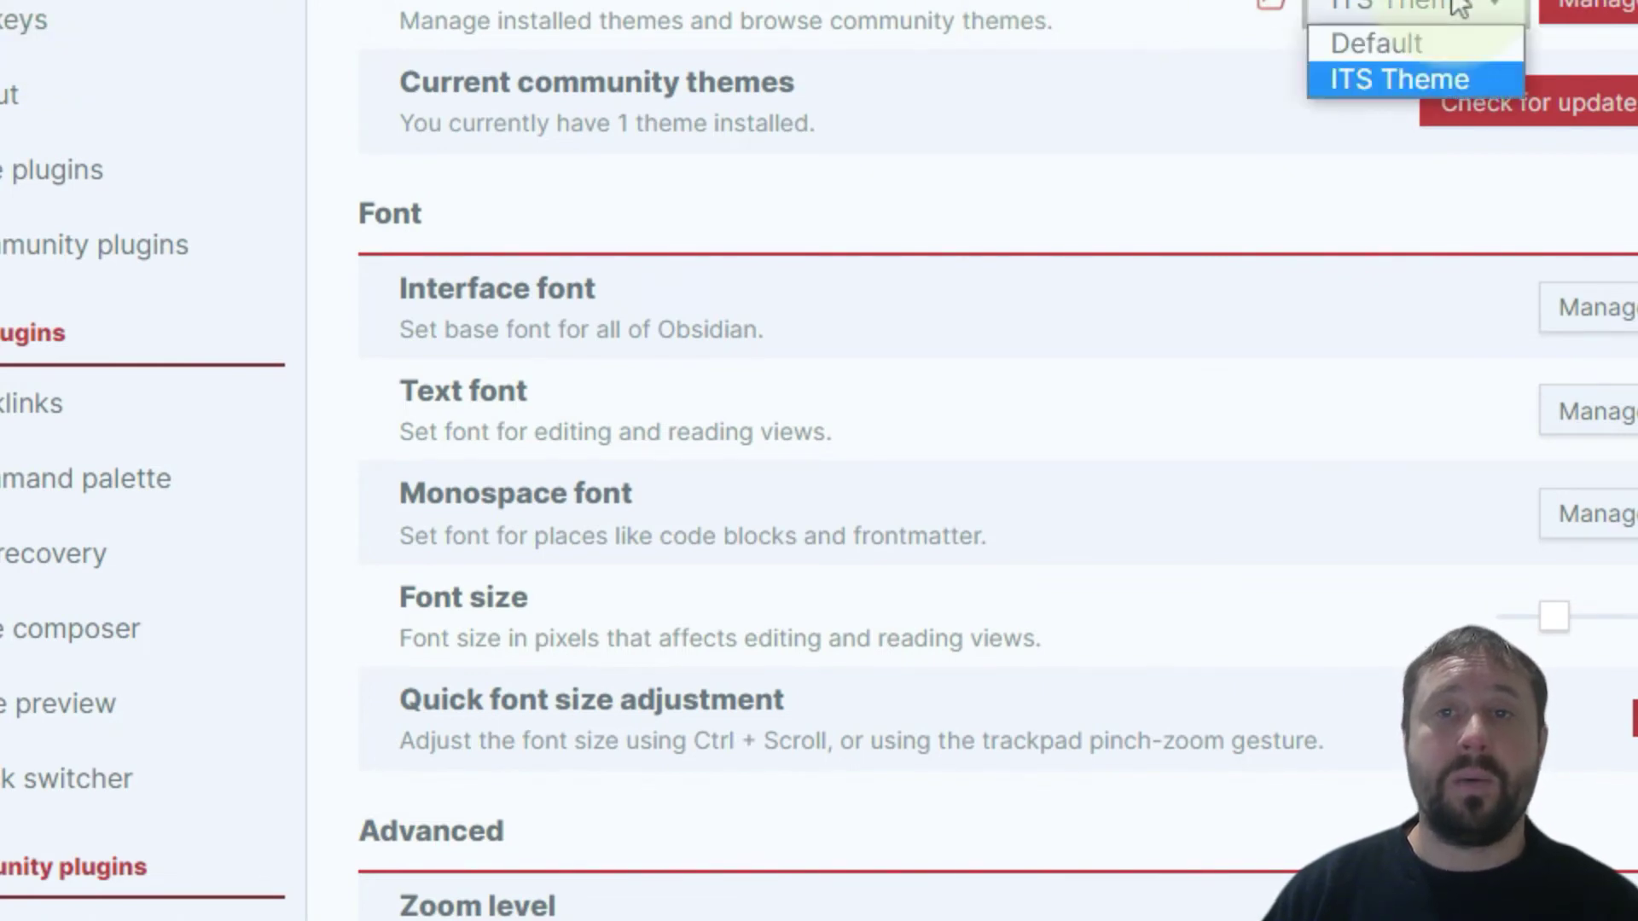
left_click(1412, 38)
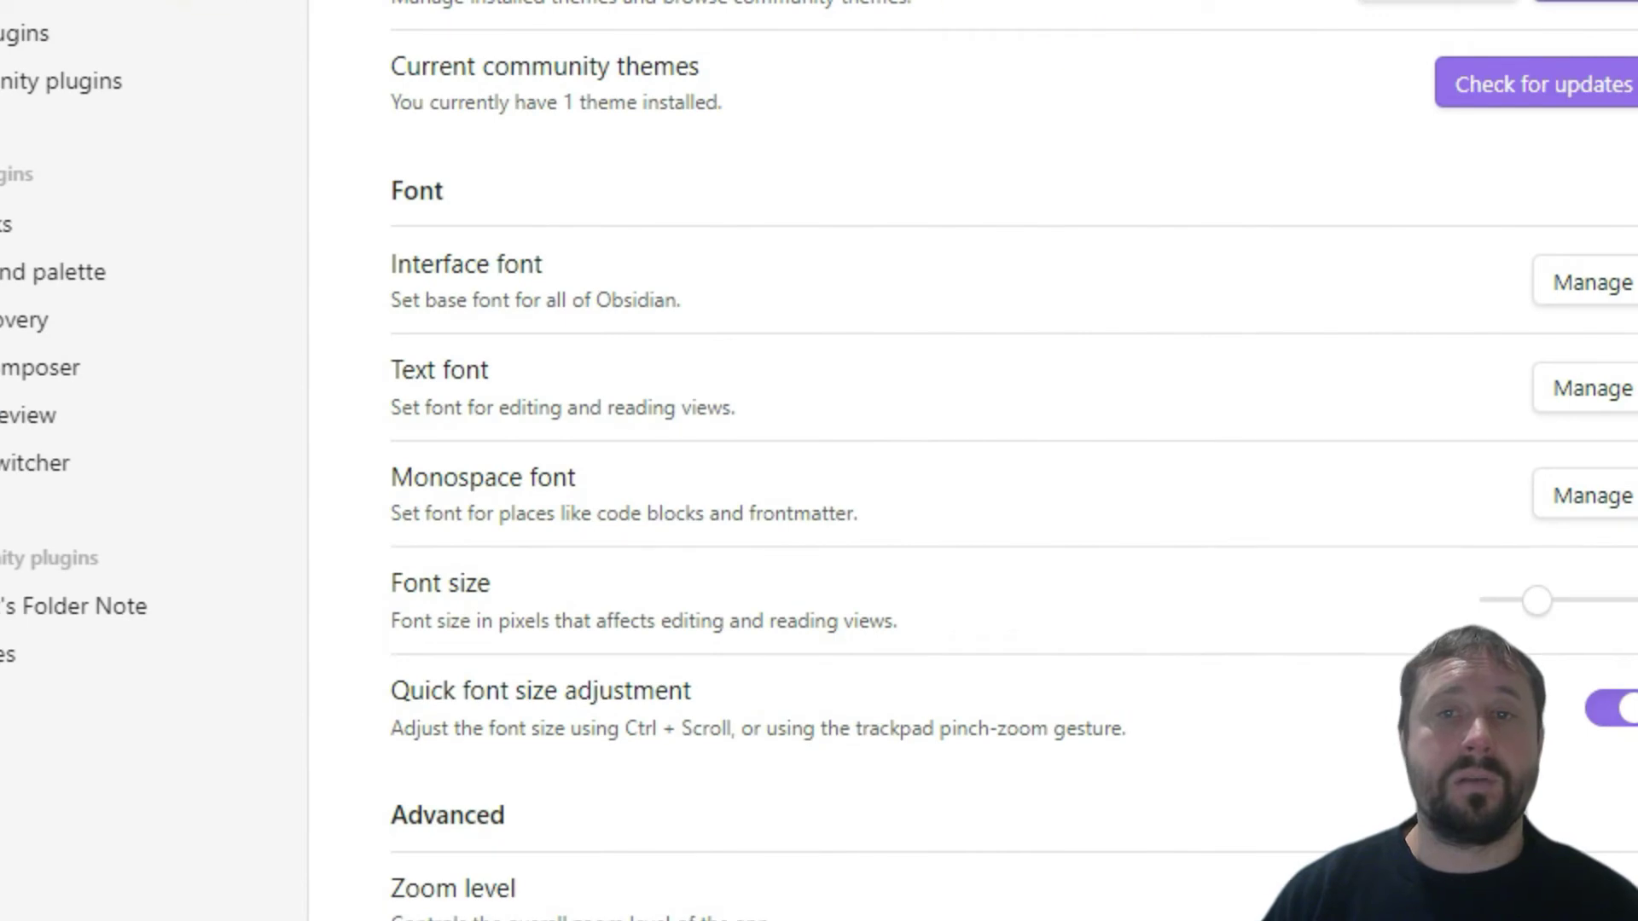
scroll(1133, 201, "down", 2)
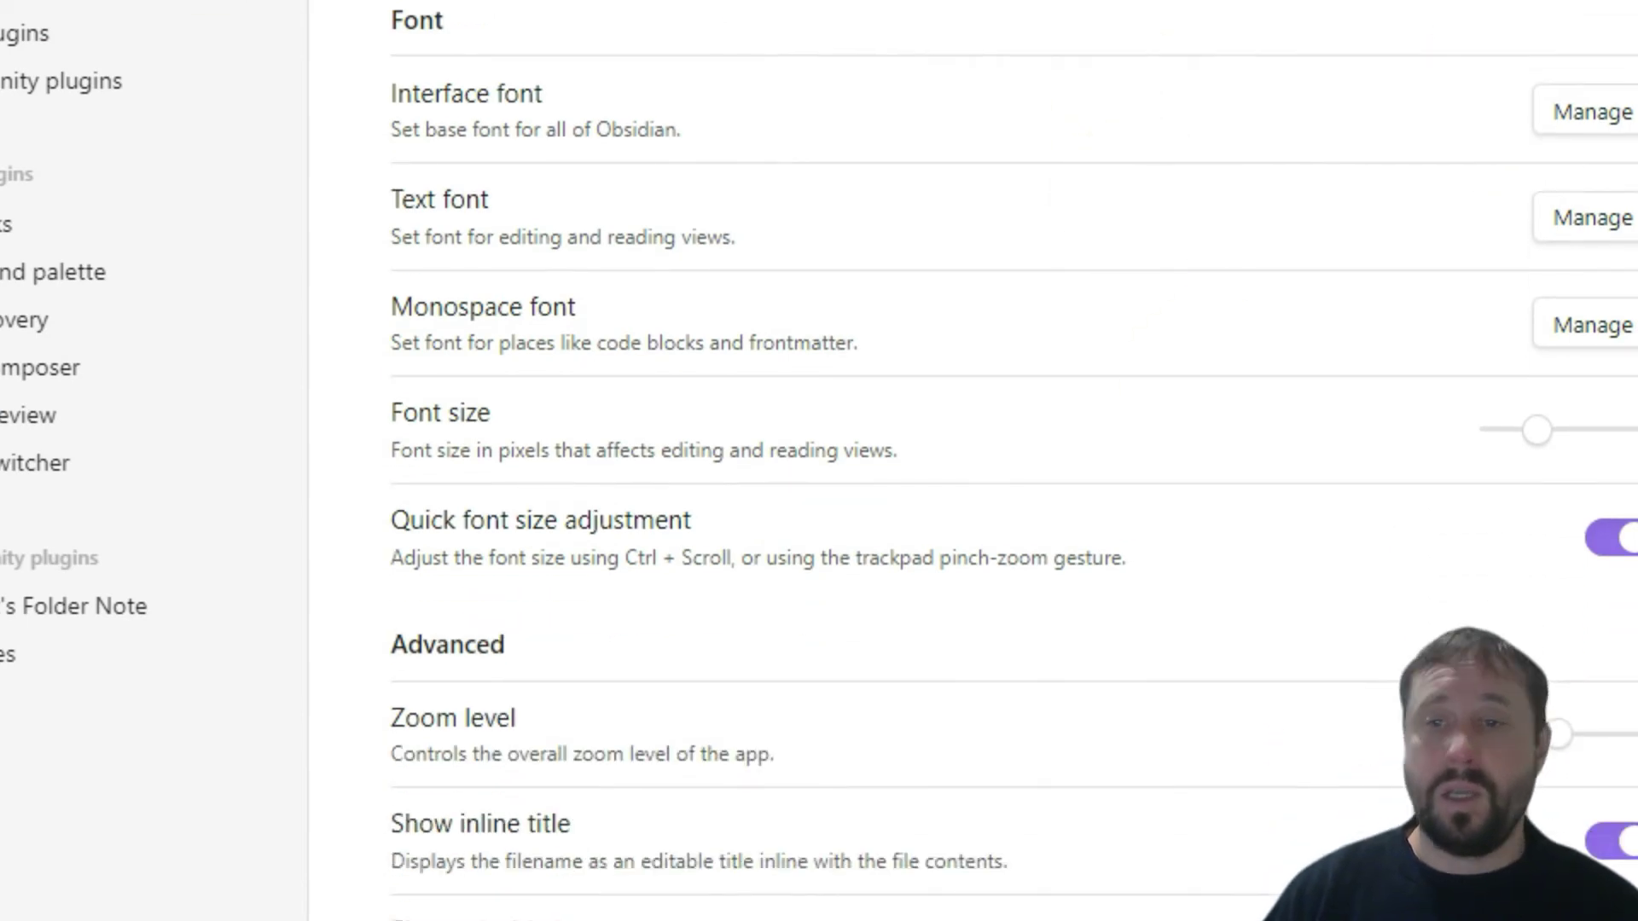
scroll(1140, 204, "down", 5)
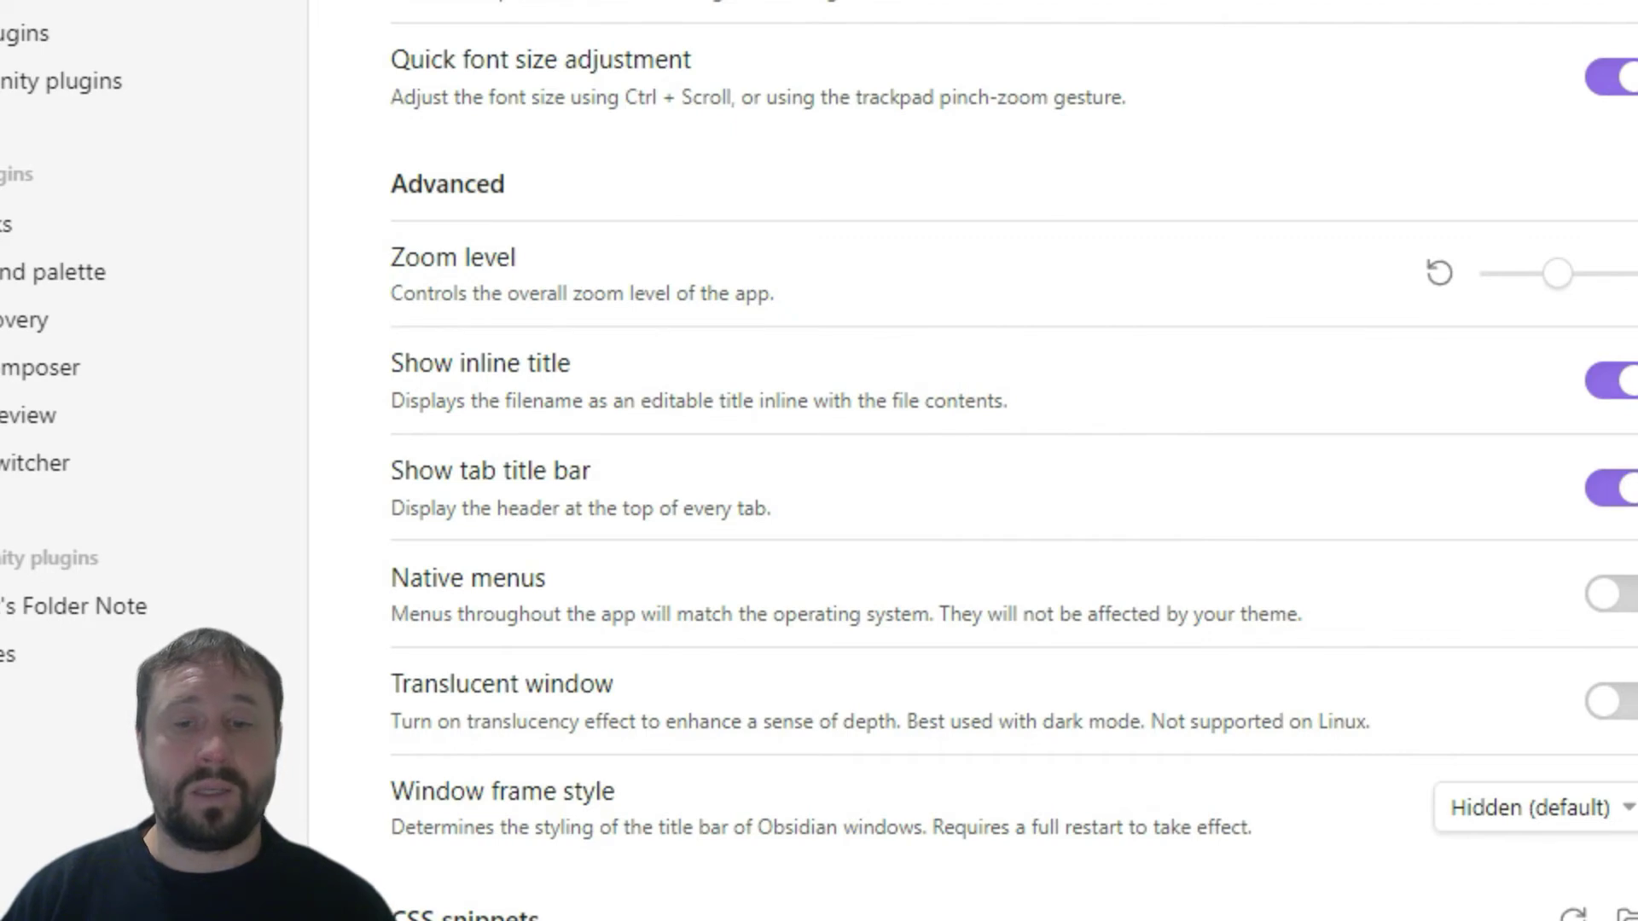
left_click(1625, 917)
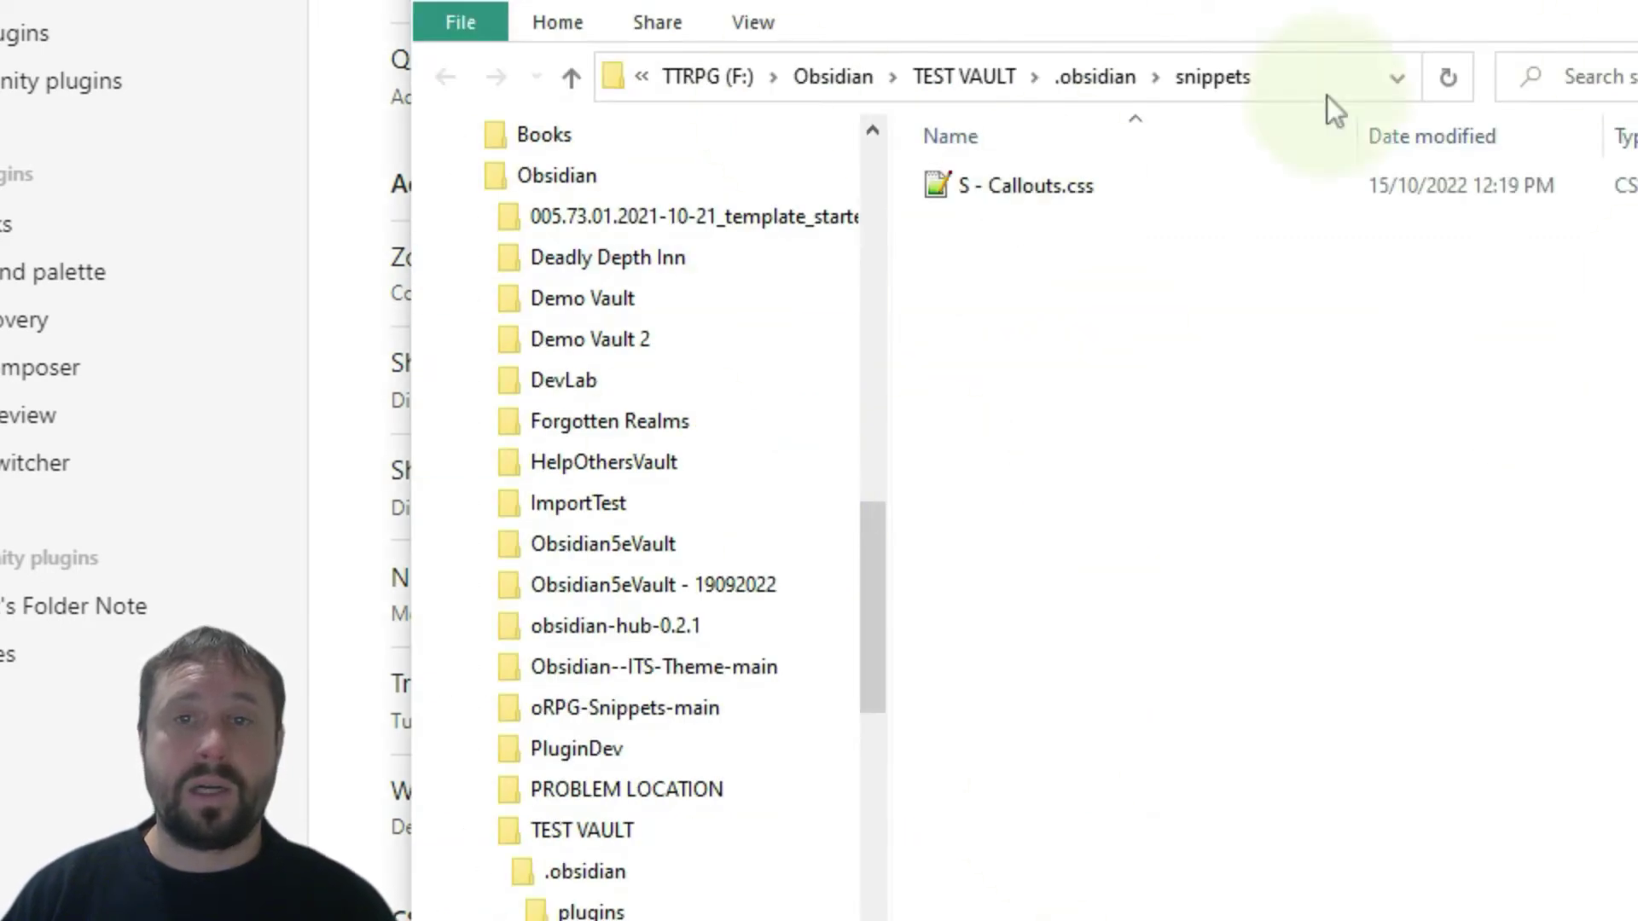
key("alt+Tab")
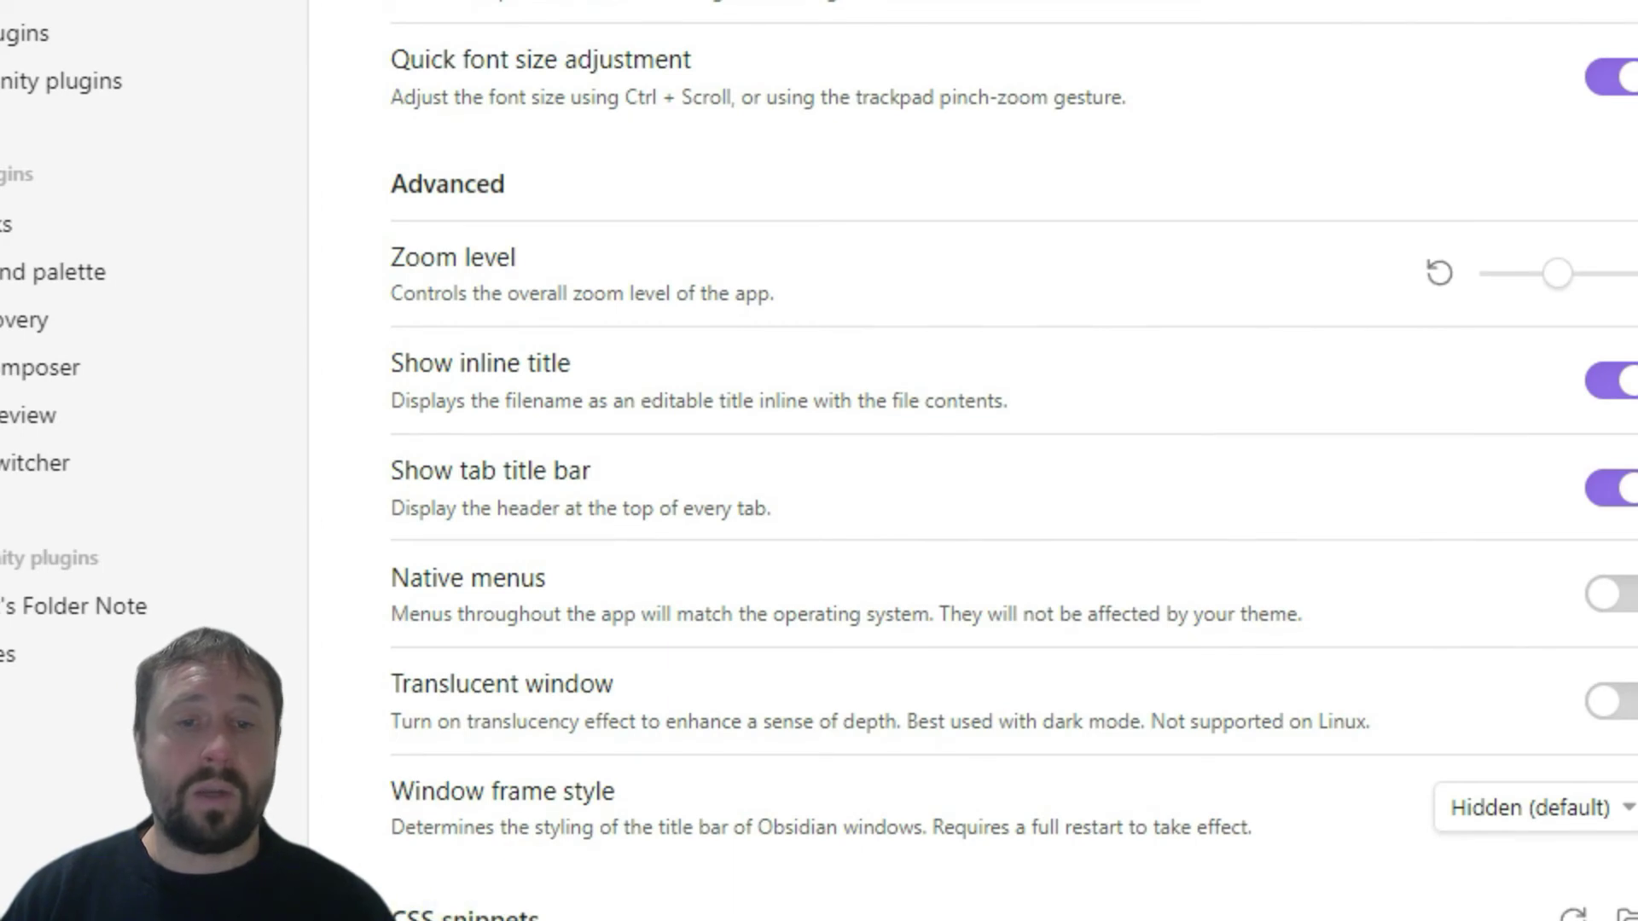
left_click(614, 347)
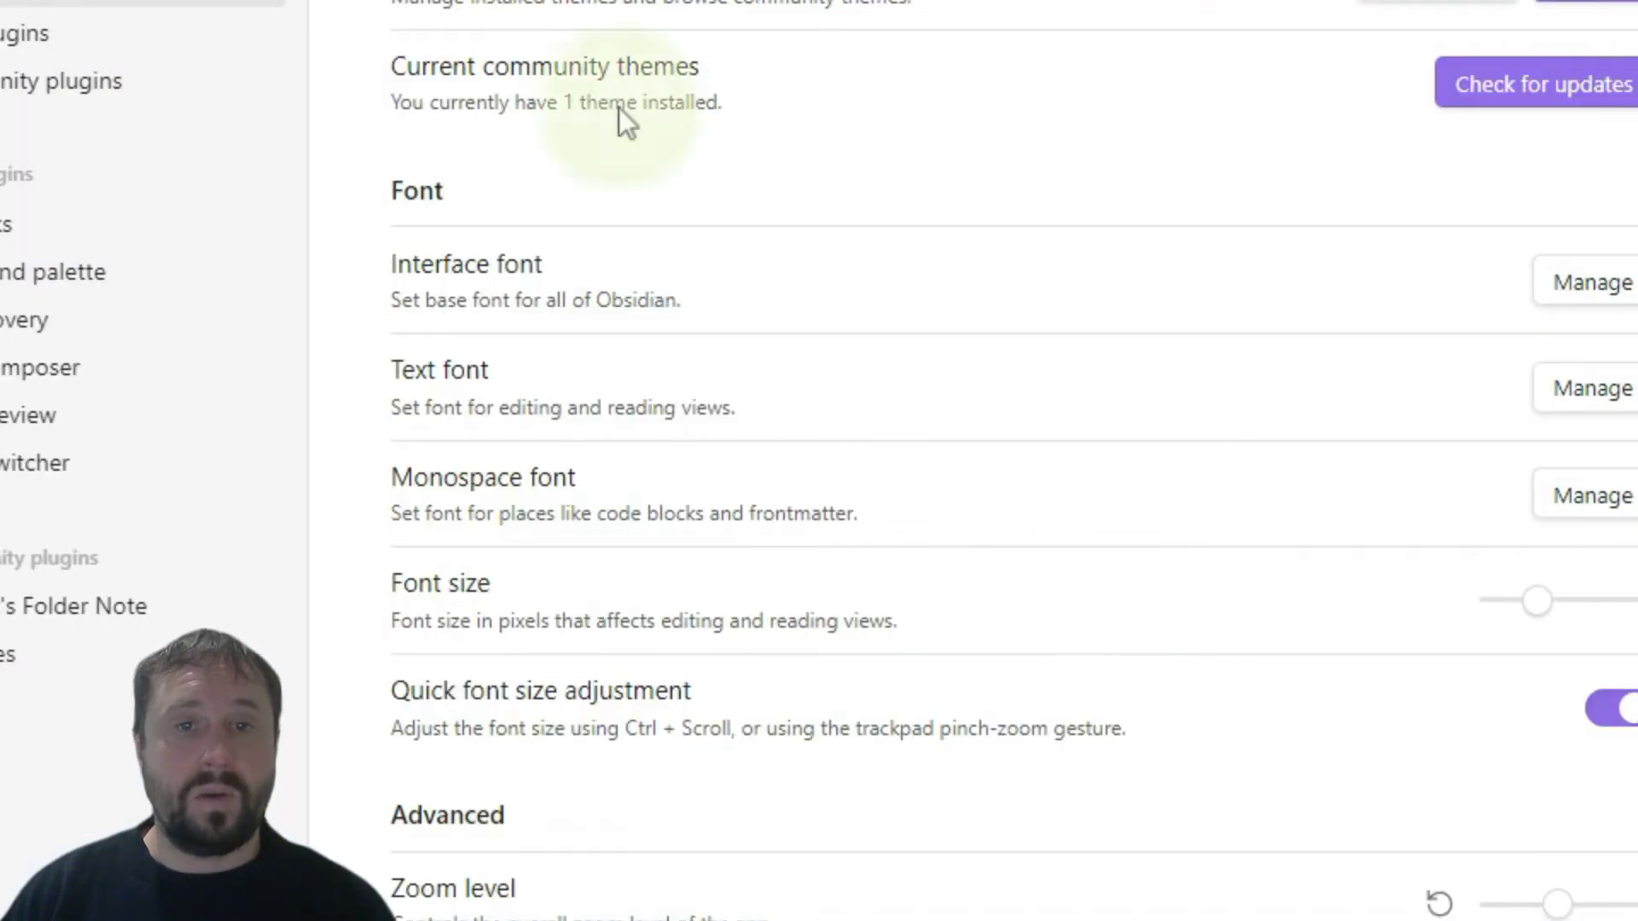
Step: Find the Prism theme in the community themes gallery, then install and use it
scroll(1163, 680, "down", 6)
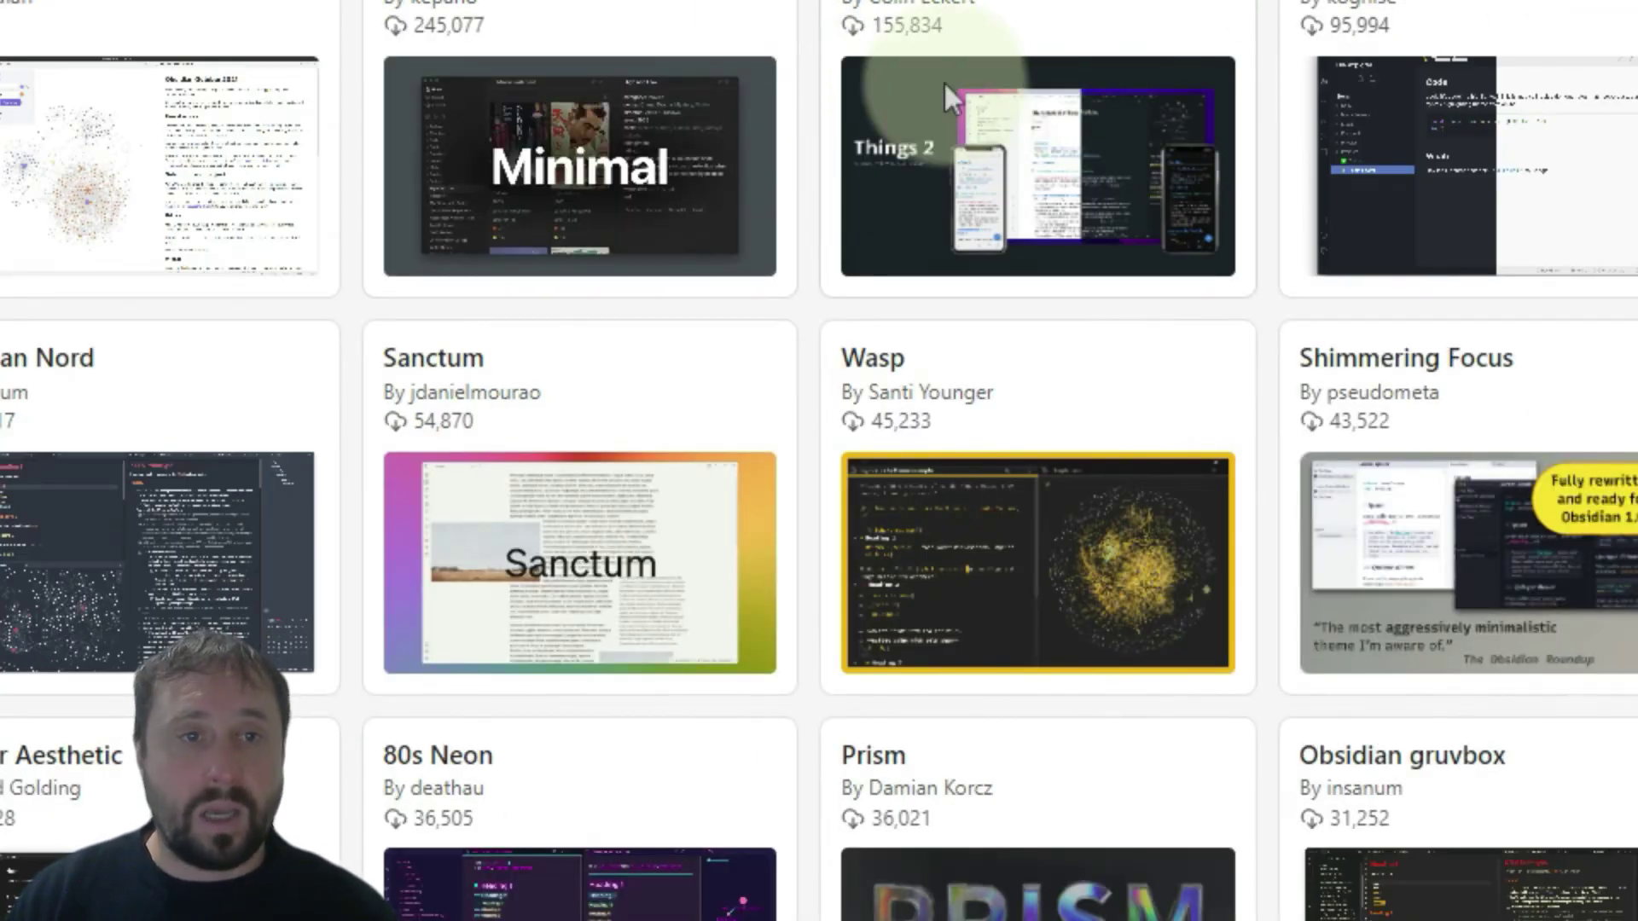
scroll(943, 80, "down", 4)
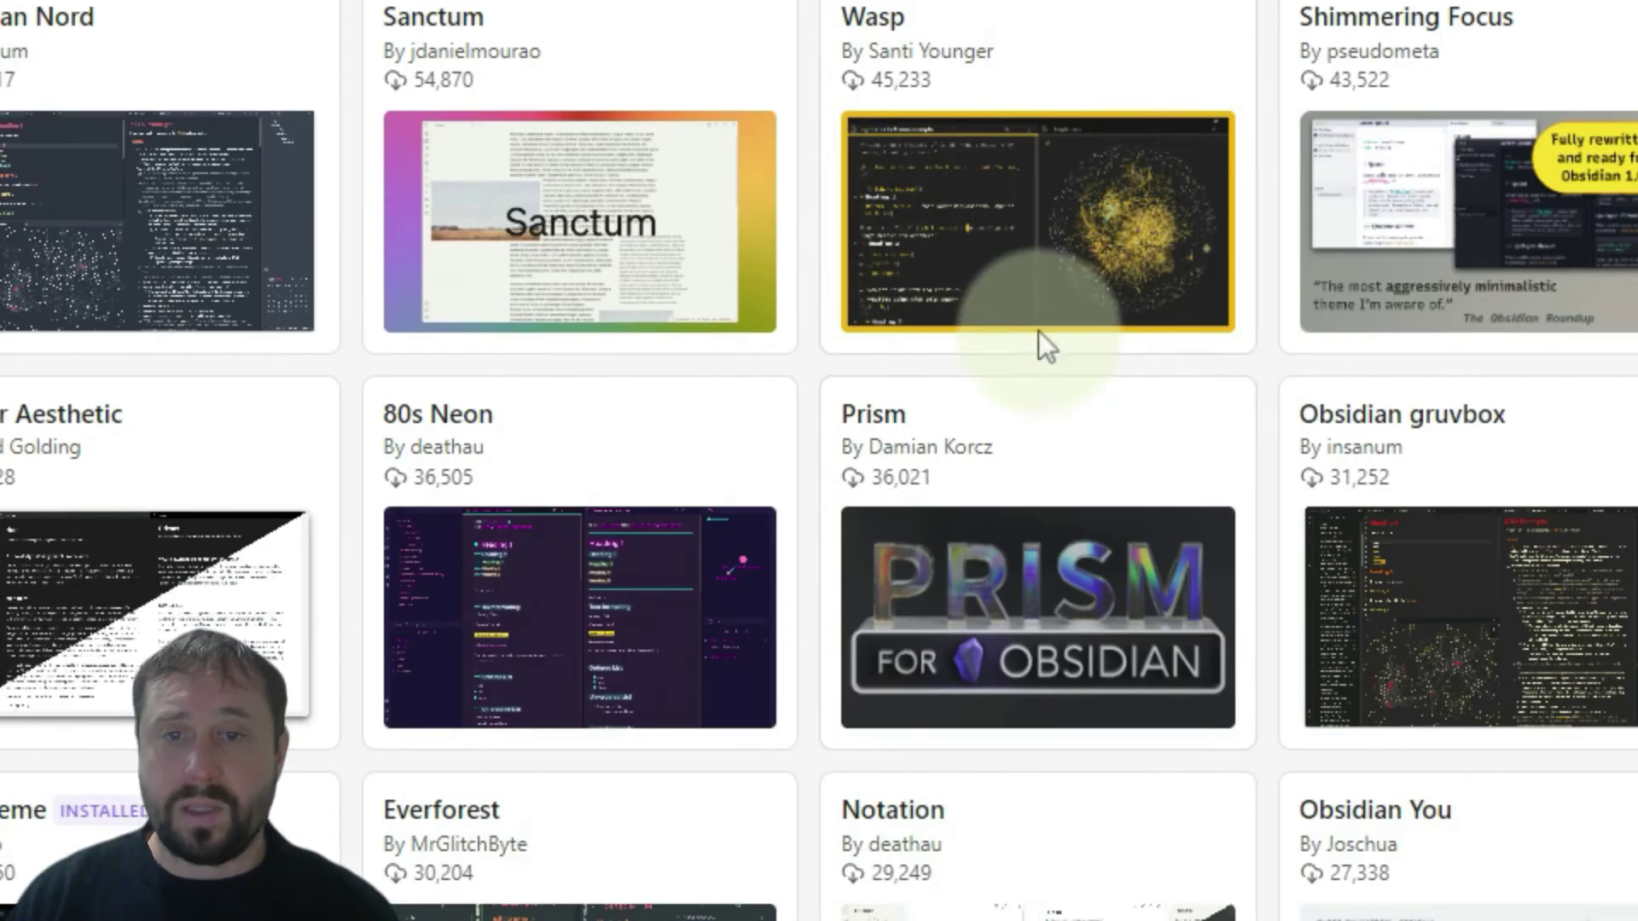
left_click(1051, 512)
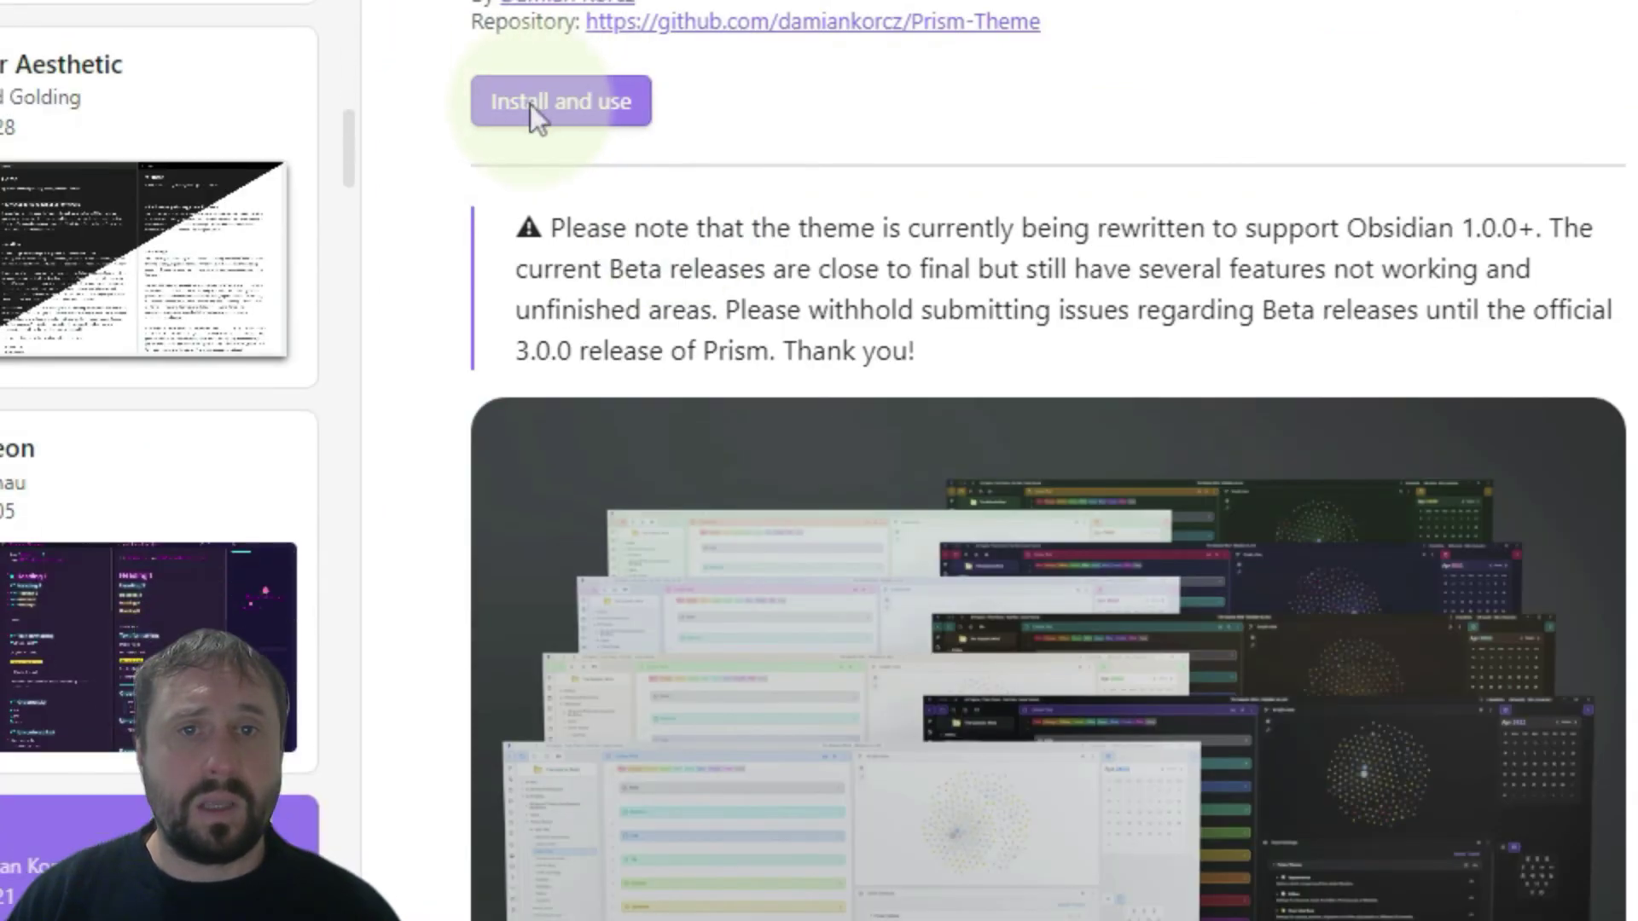
left_click(530, 104)
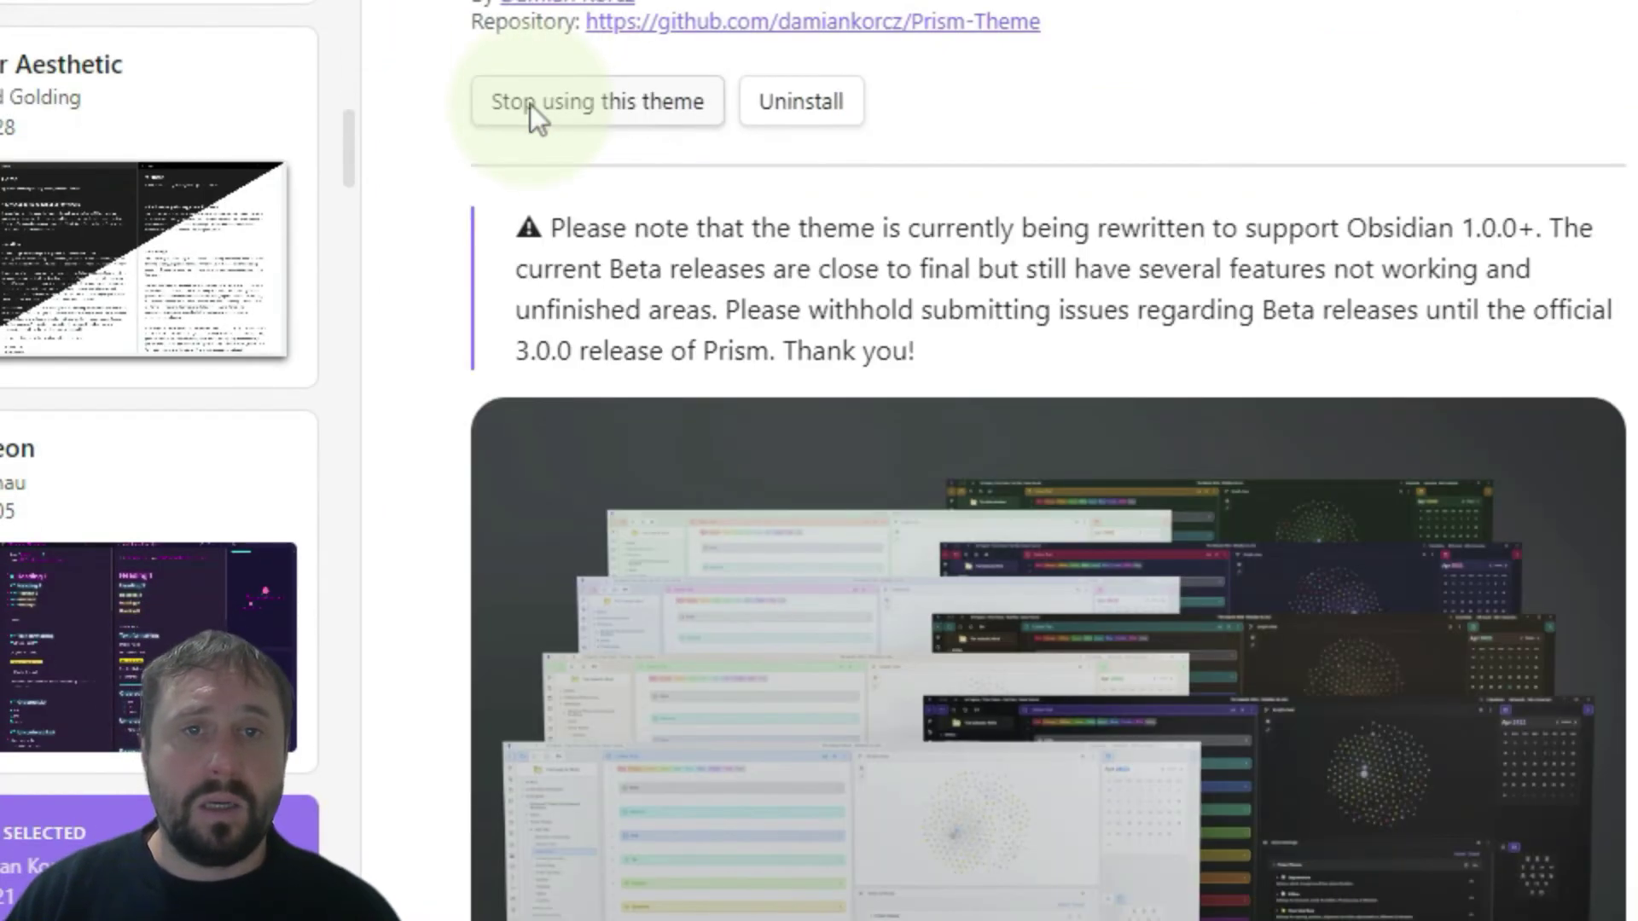
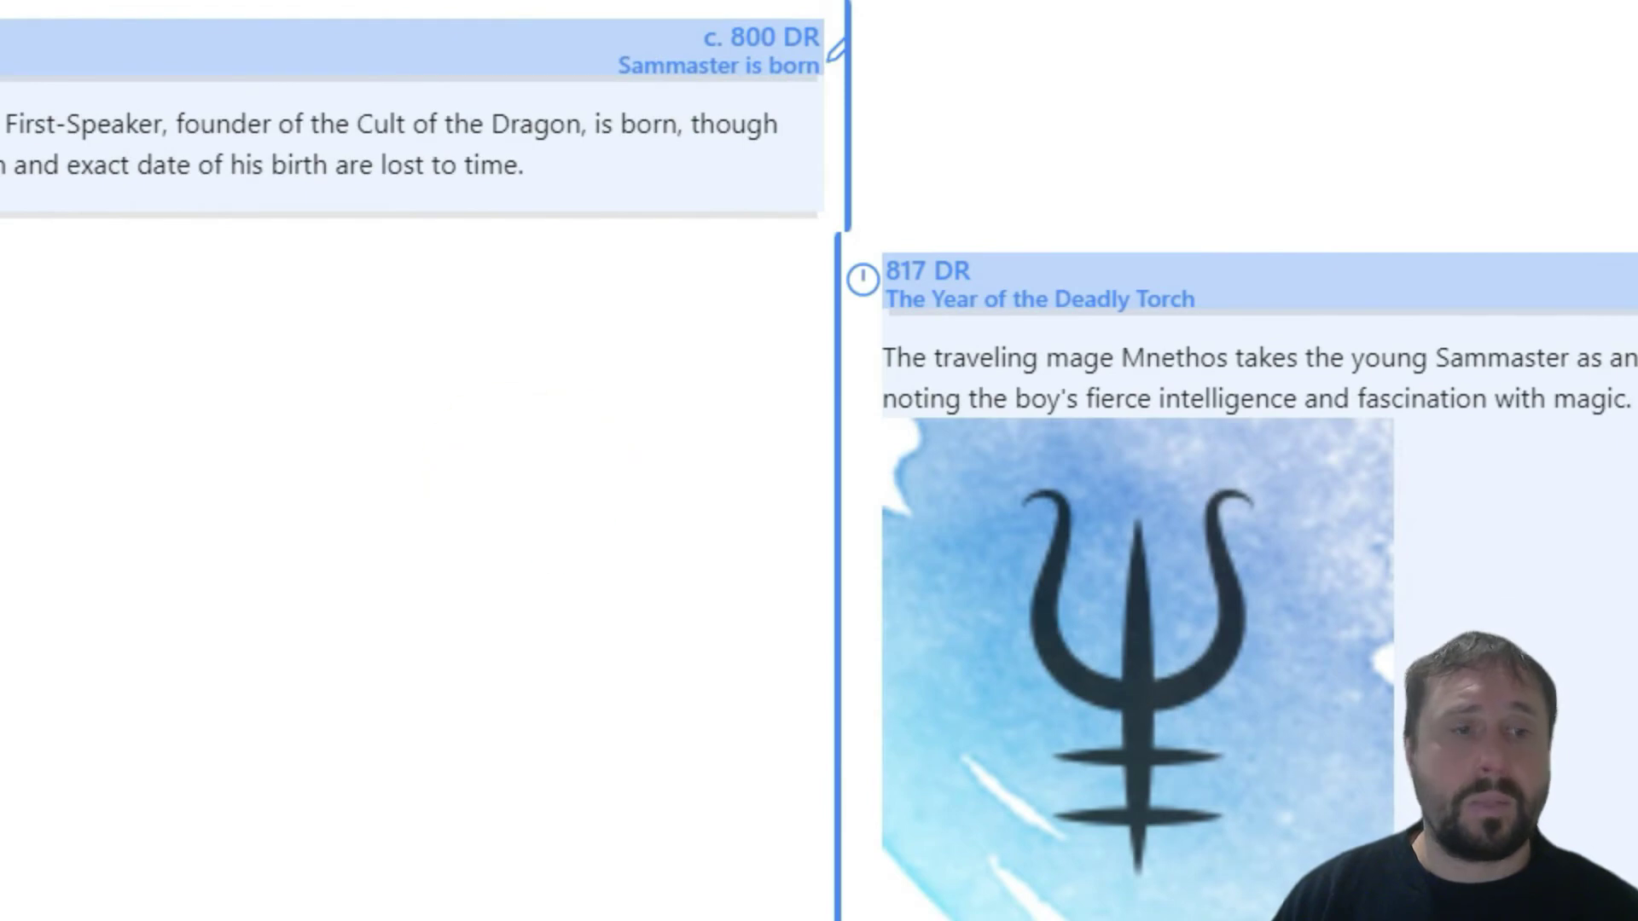
Step: Examine the rendered timeline note and highlight the source of its c. 800 DR and 817 DR callouts
scroll(597, 359, "down", 1)
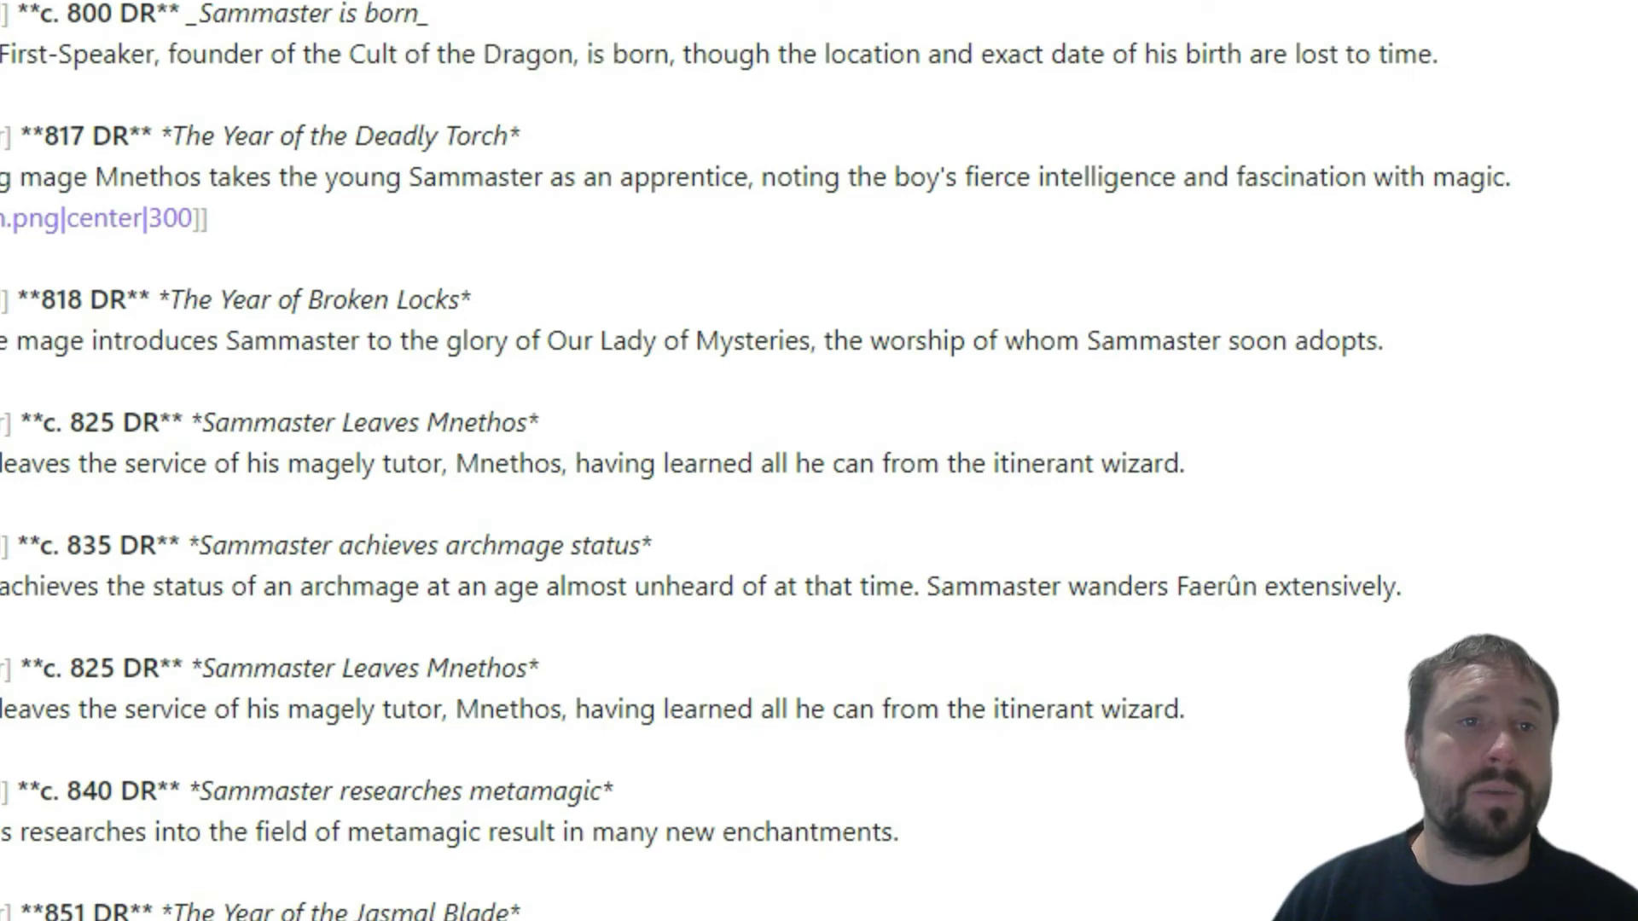
left_click_drag(4, 13, 264, 231)
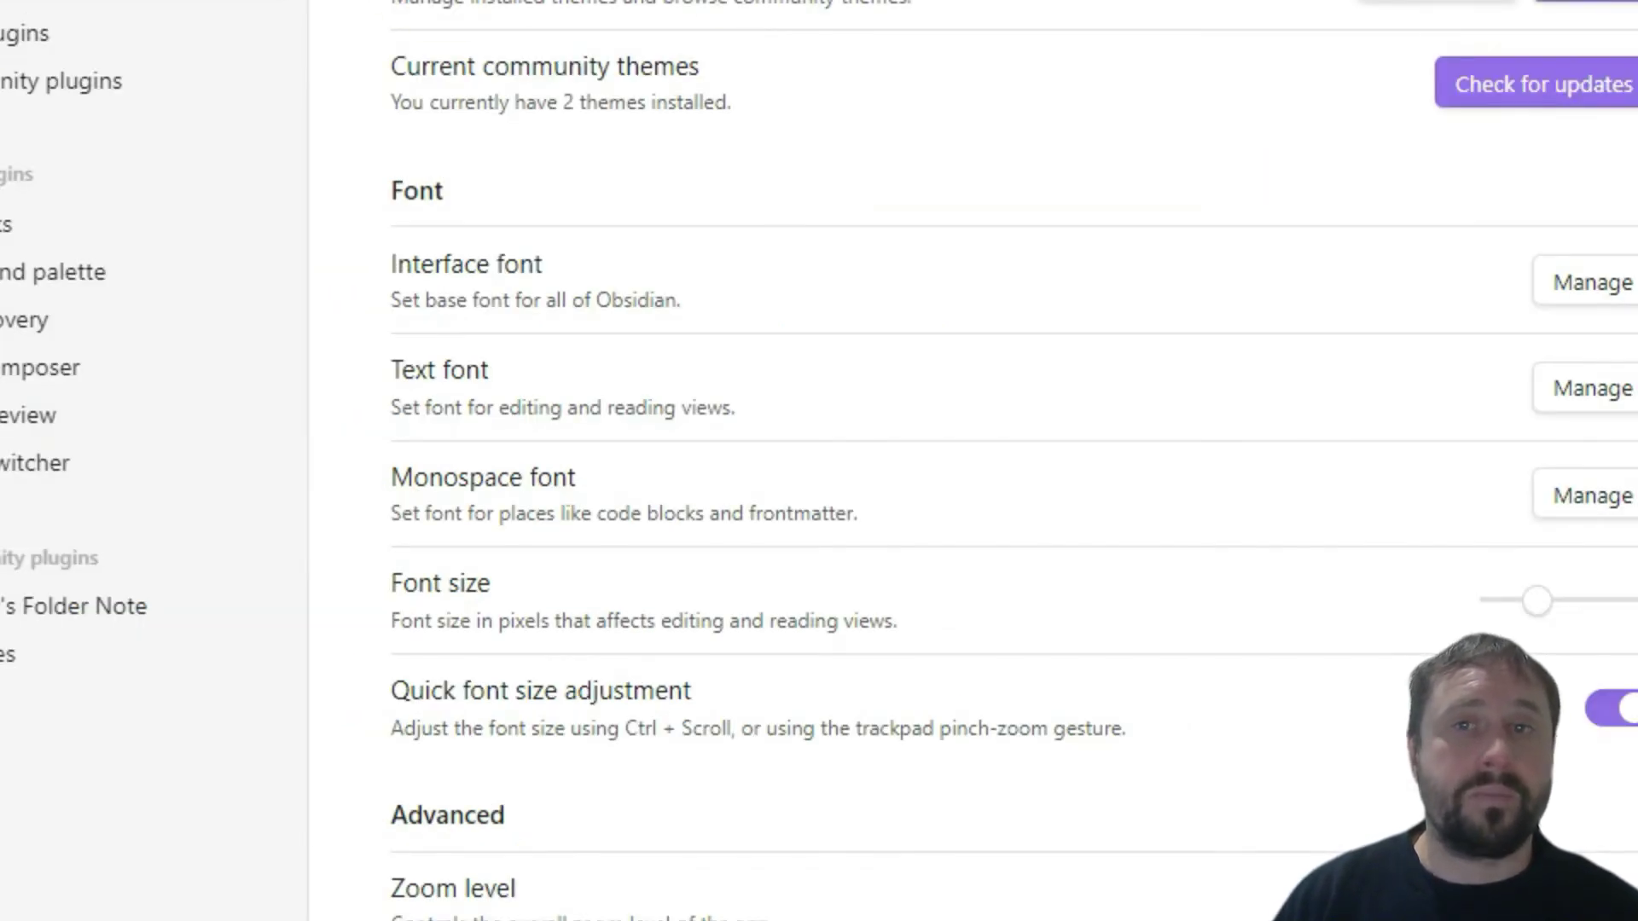
Step: Open ITS Theme from the installed community themes and go to the Callouts.md guide in its GitHub repository
left_click(1585, 4)
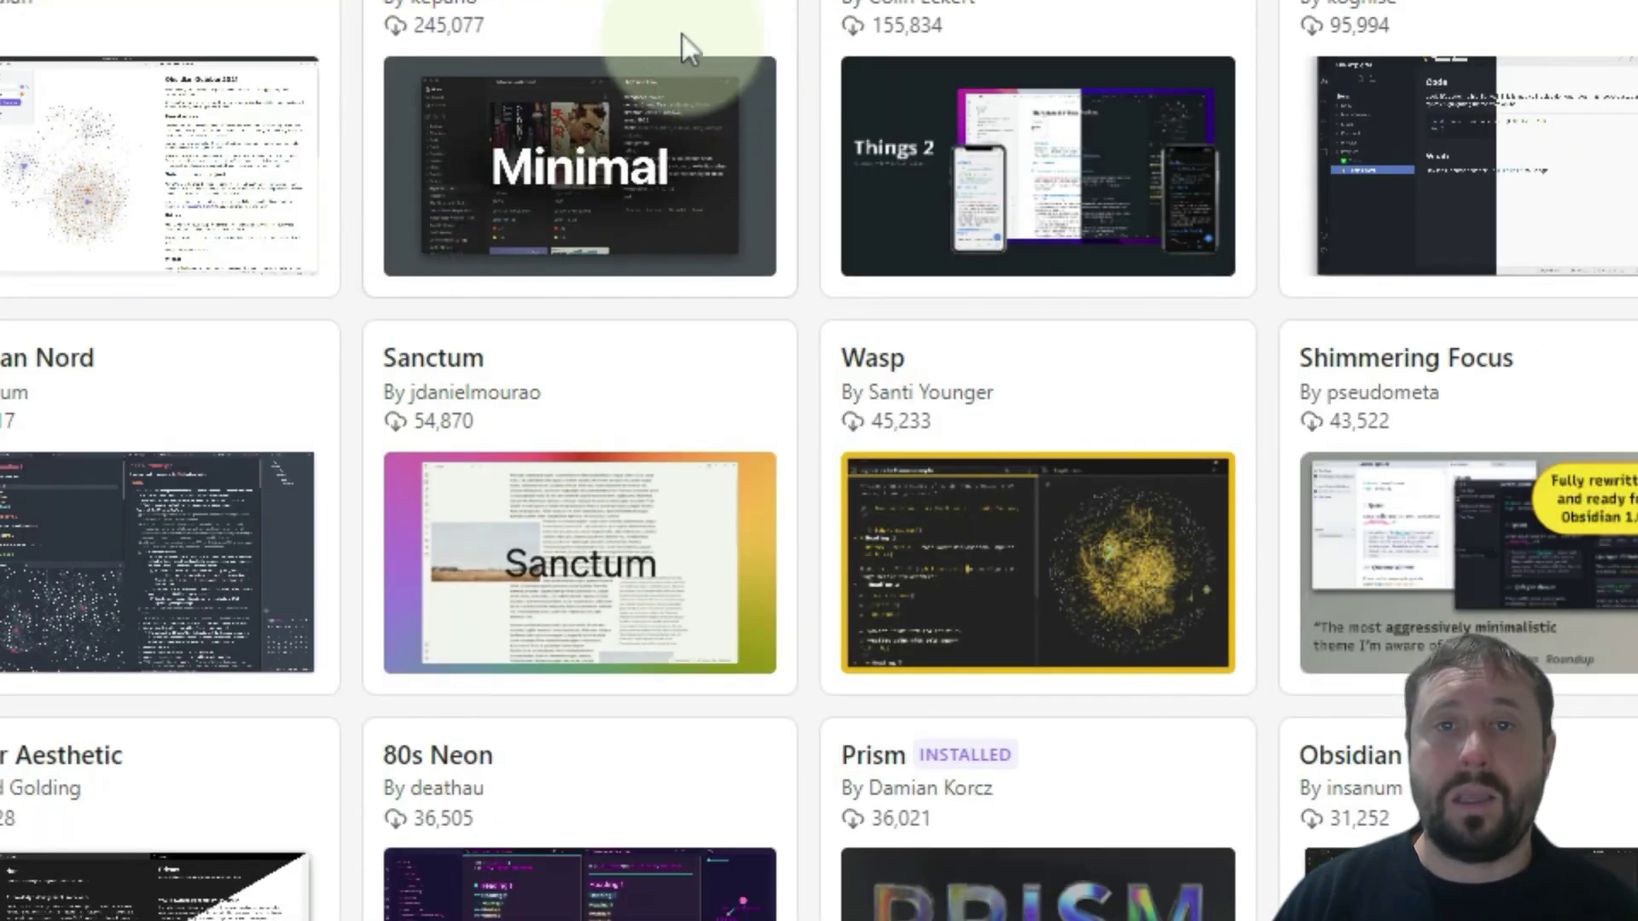
scroll(819, 461, "down", 10)
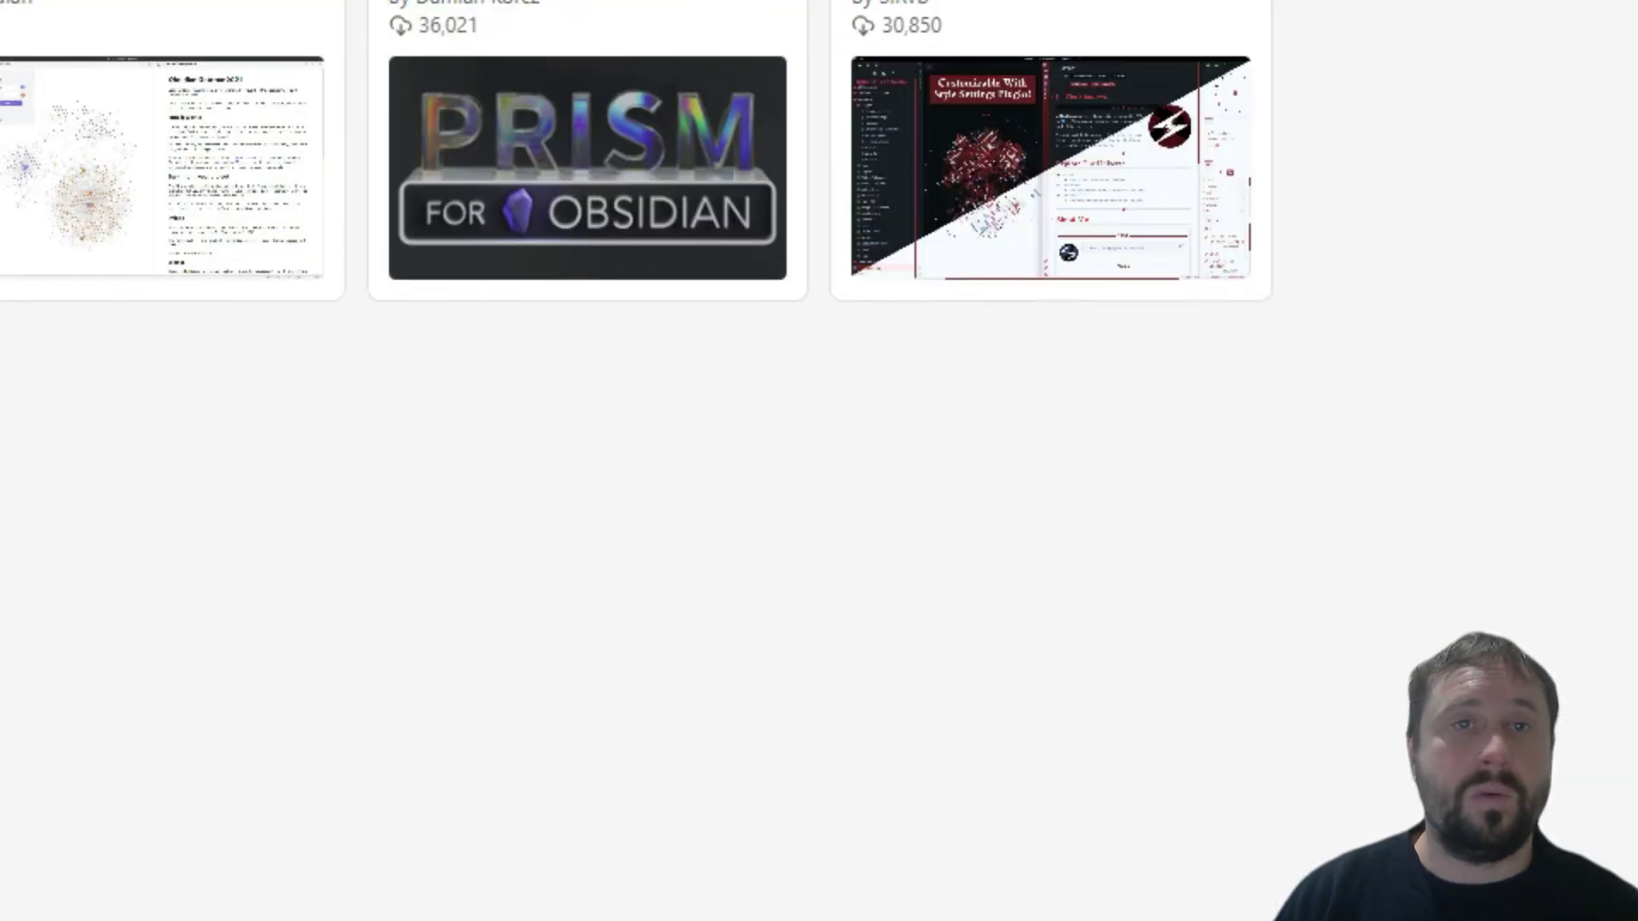
left_click(1163, 8)
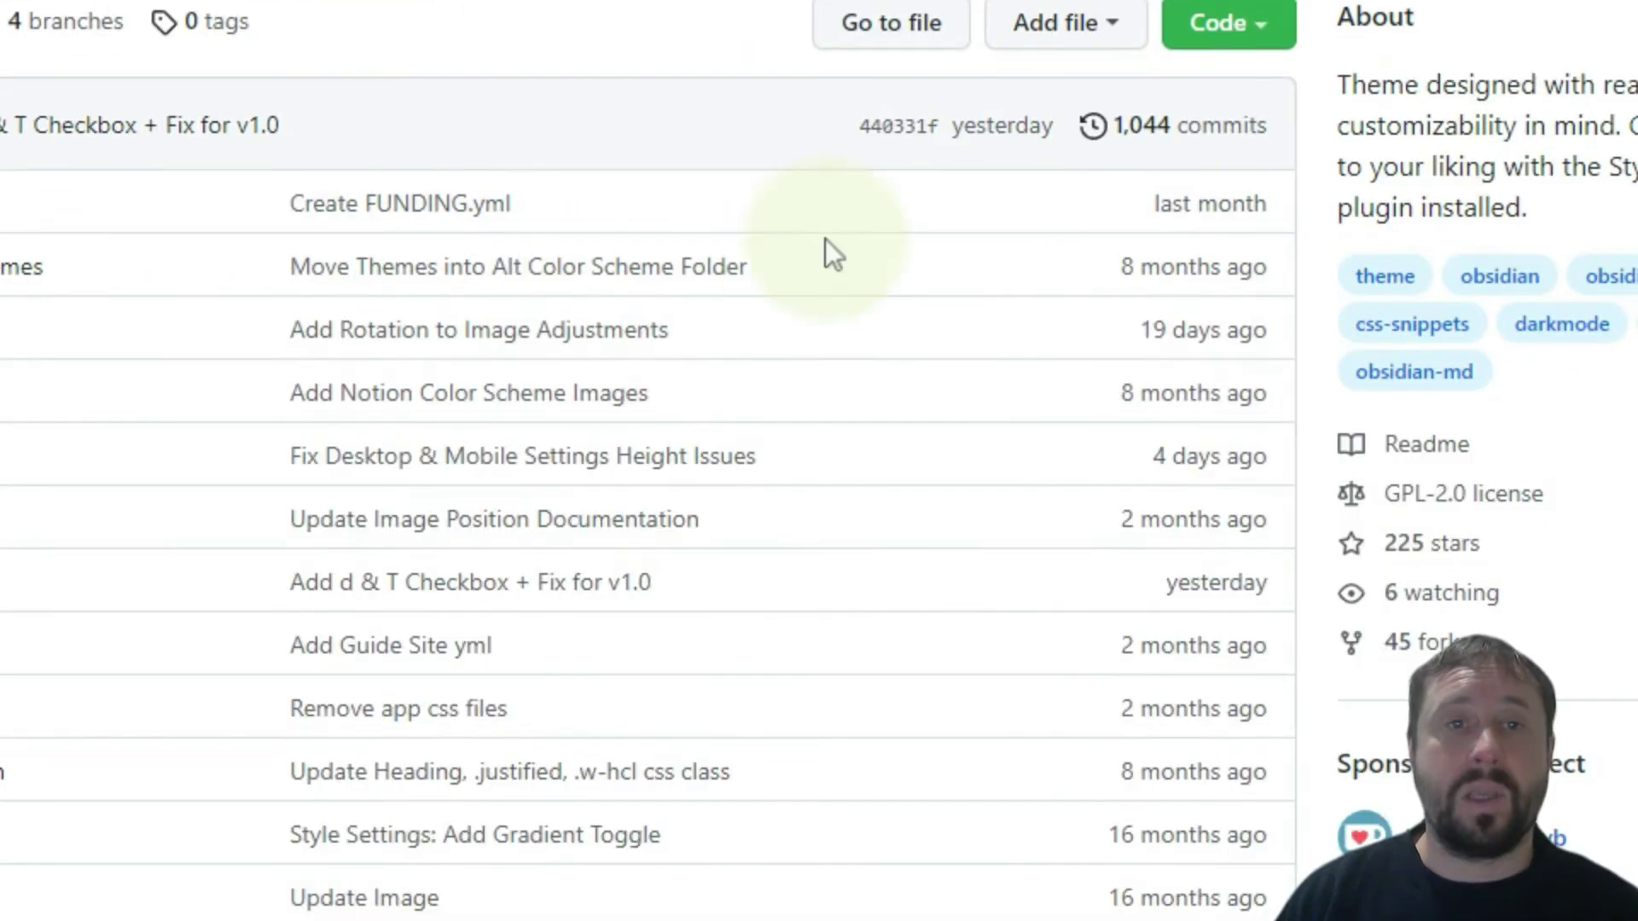
scroll(754, 384, "down", 15)
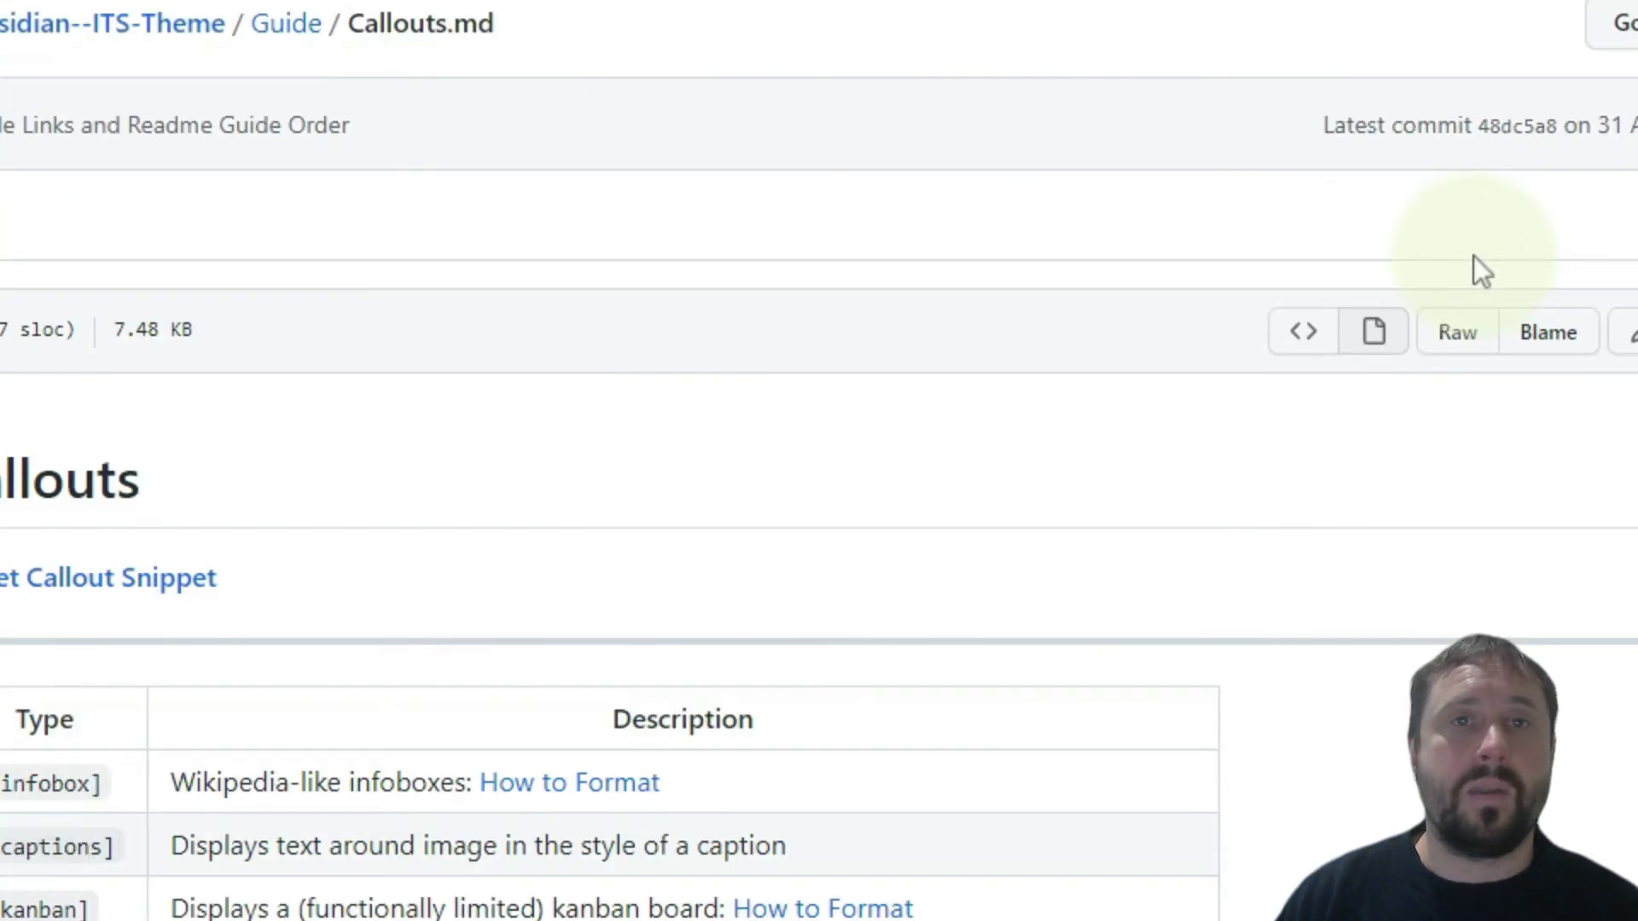
Step: Find the Timeline section in the callouts guide and highlight its left-aligned, right-aligned and spaced sample callouts
scroll(1475, 267, "down", 15)
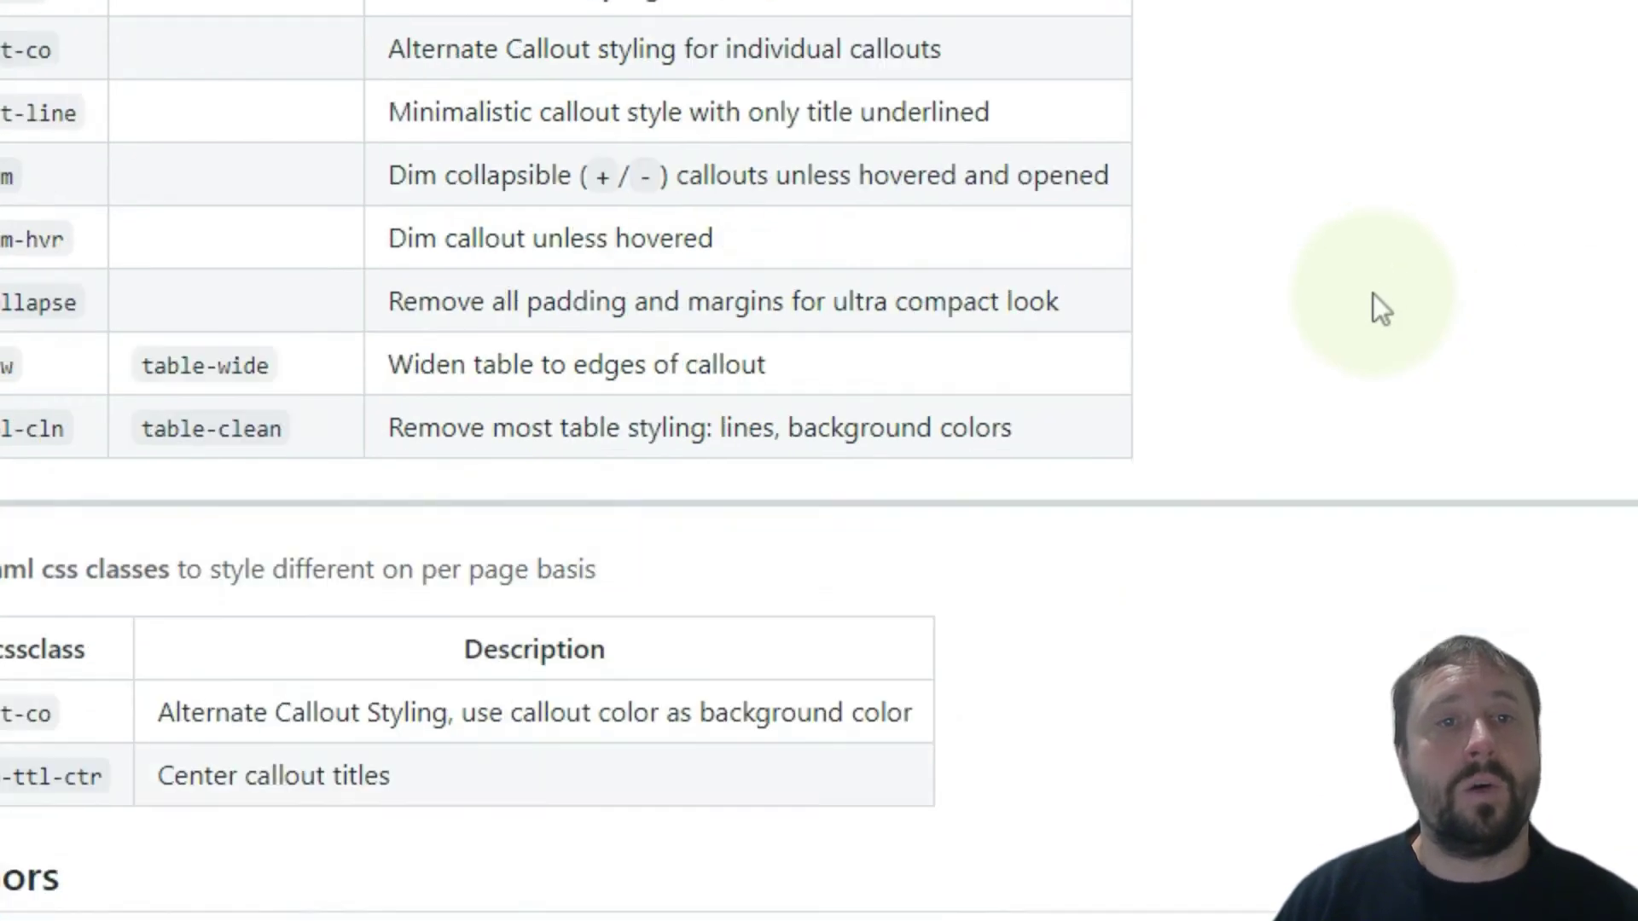
scroll(1374, 294, "down", 20)
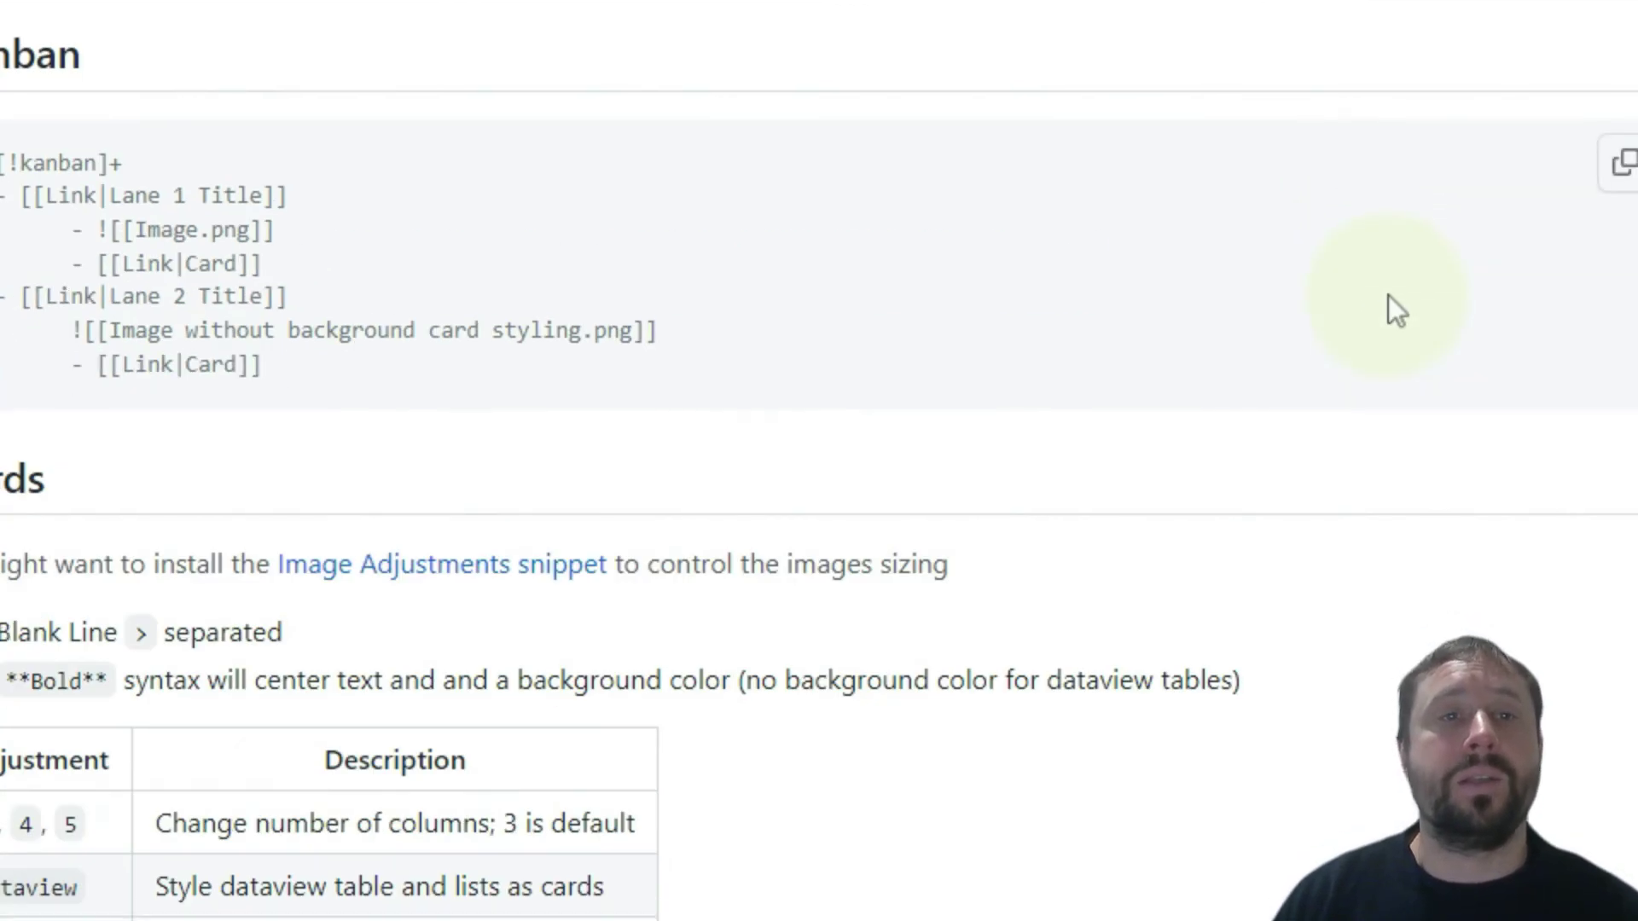
scroll(1389, 296, "down", 12)
scroll(1389, 299, "up", 10)
scroll(1369, 191, "down", 2)
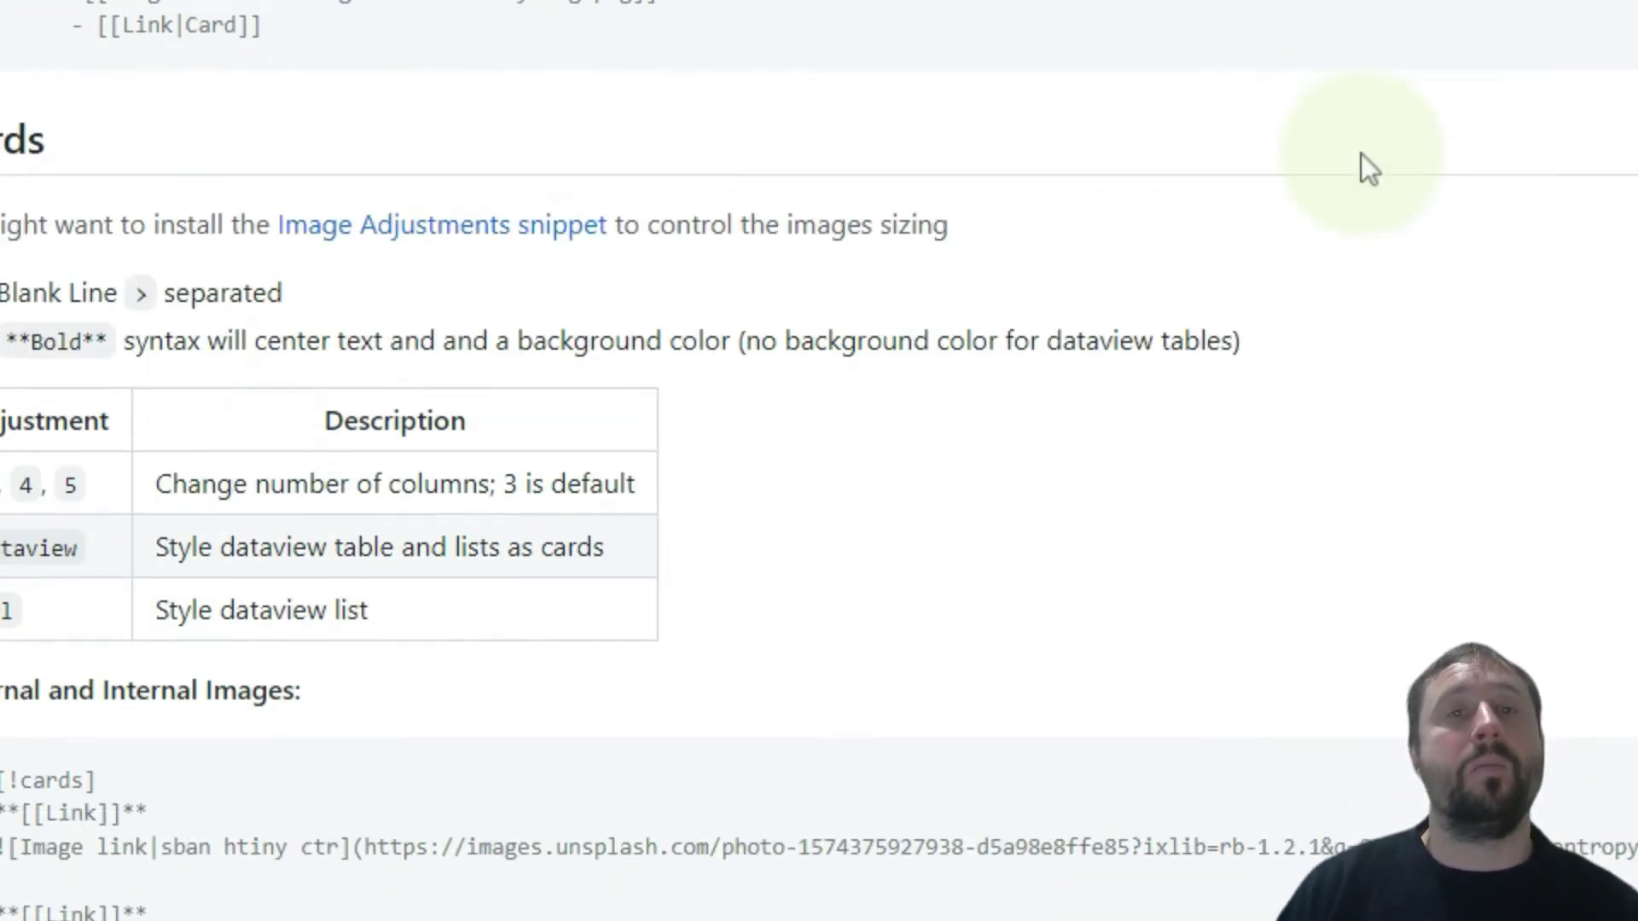
scroll(1362, 155, "down", 2)
scroll(1362, 162, "up", 4)
scroll(819, 427, "up", 15)
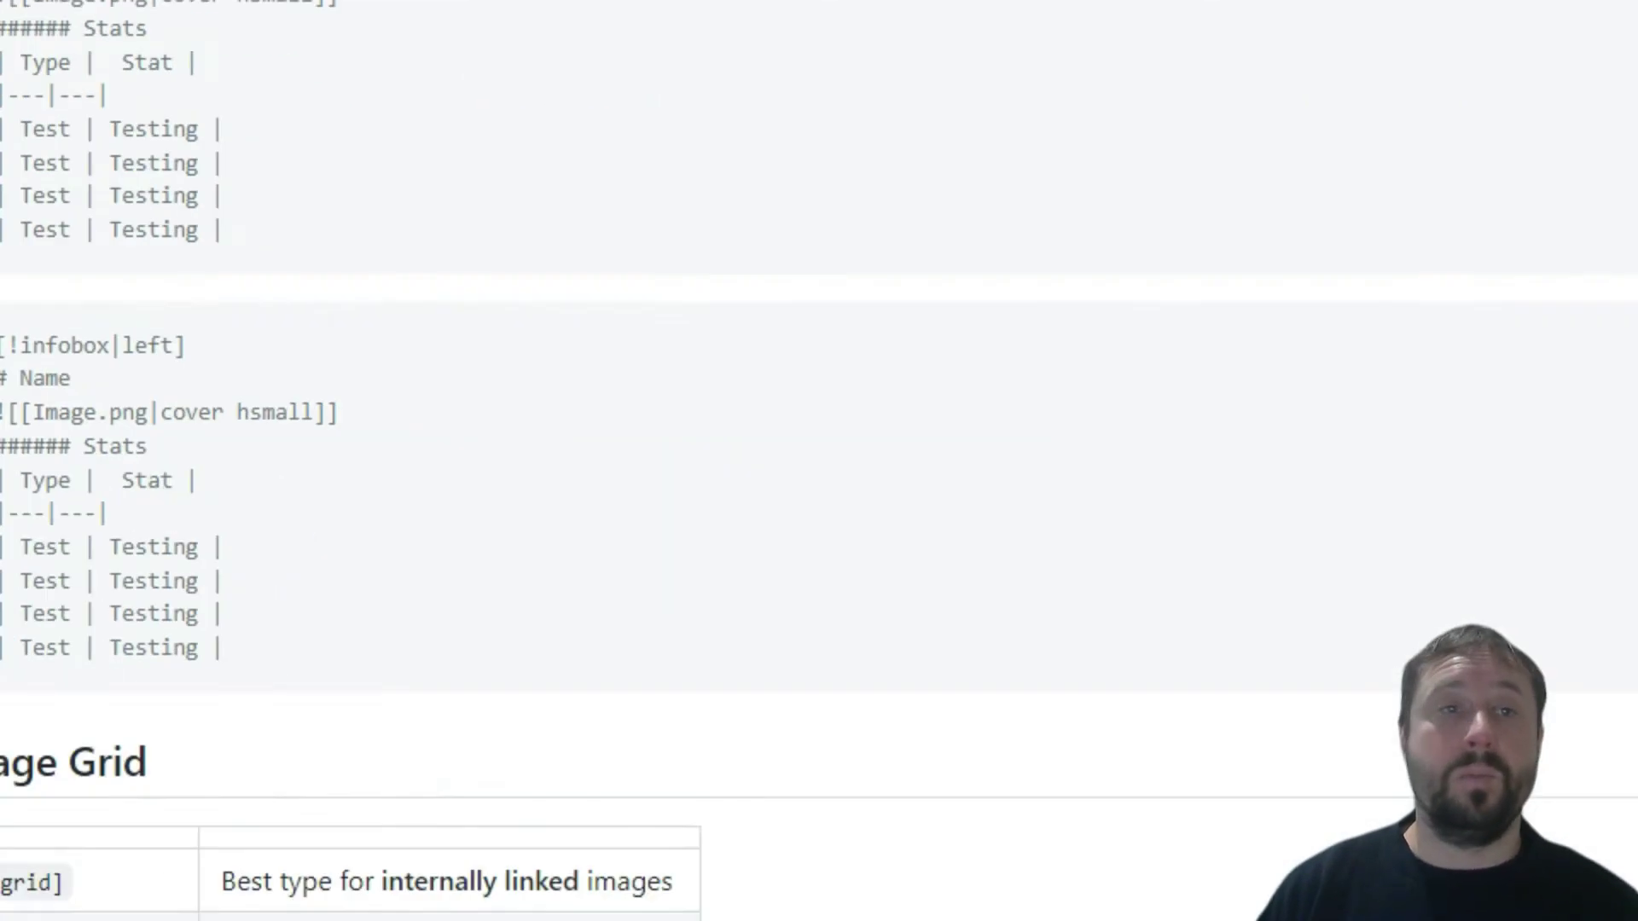
scroll(819, 427, "down", 20)
scroll(9, 145, "up", 13)
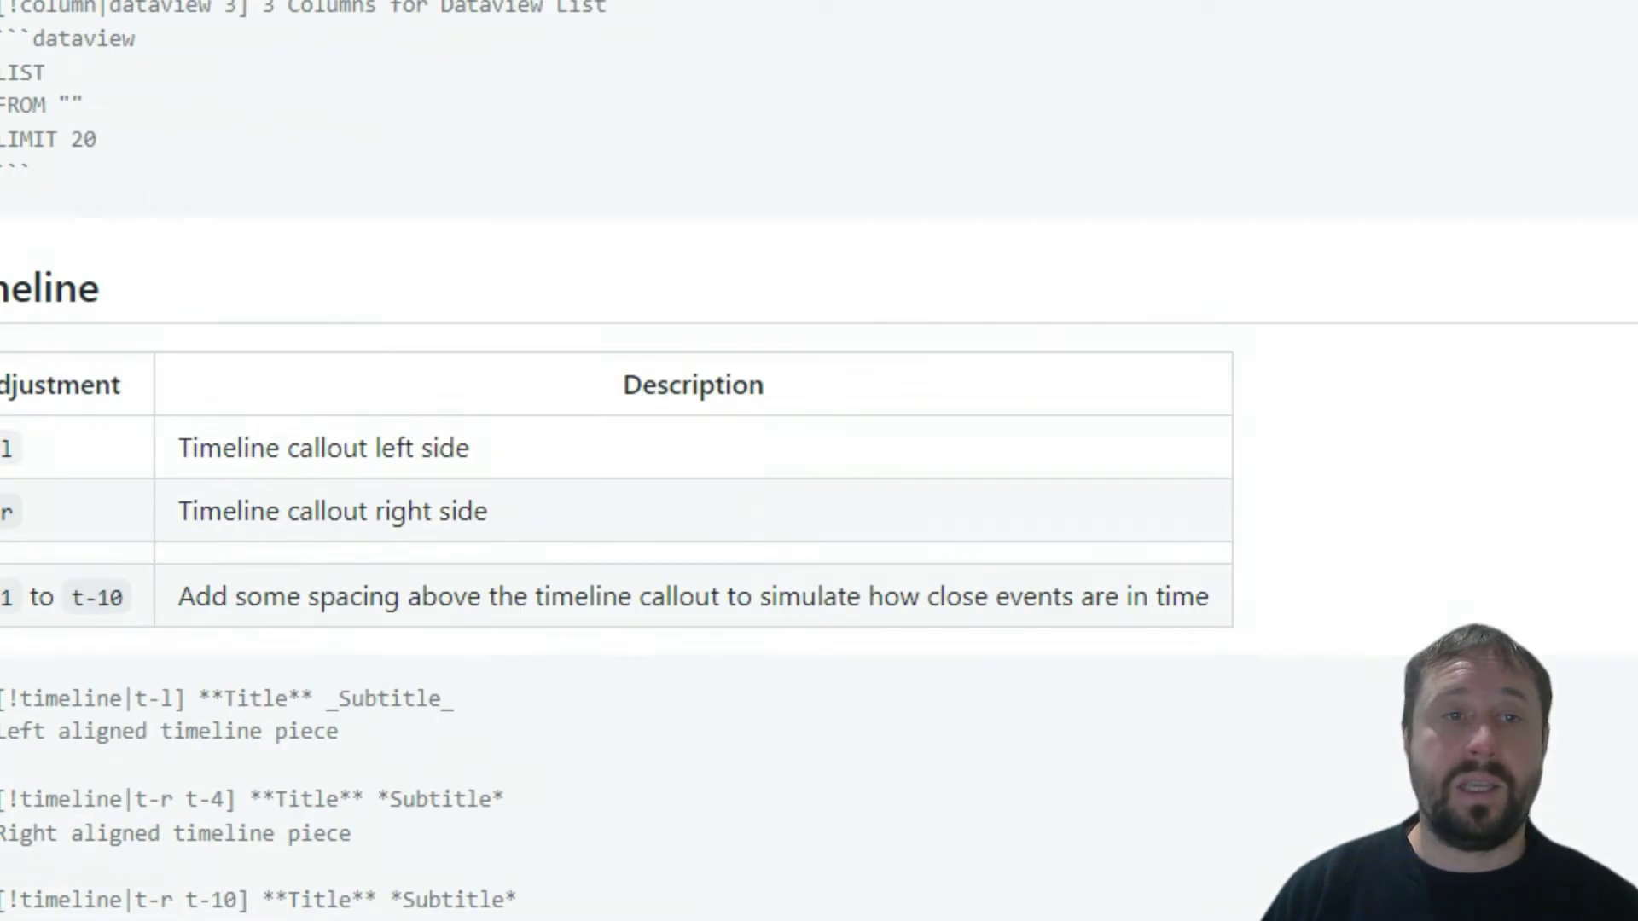
scroll(9, 145, "down", 5)
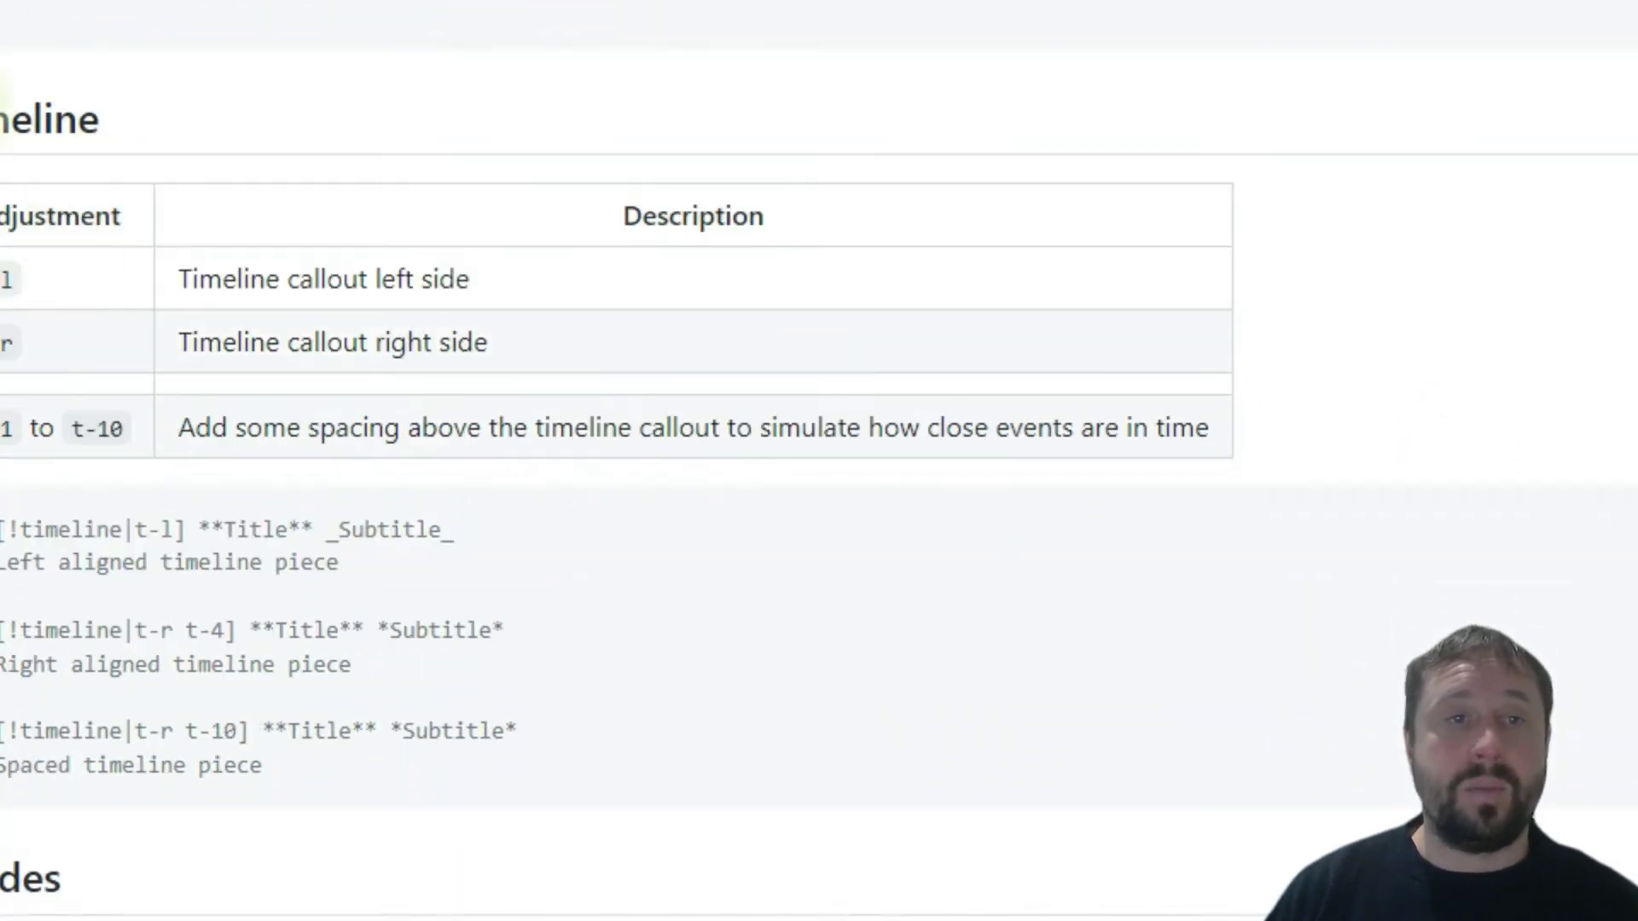
left_click_drag(283, 780, 13, 533)
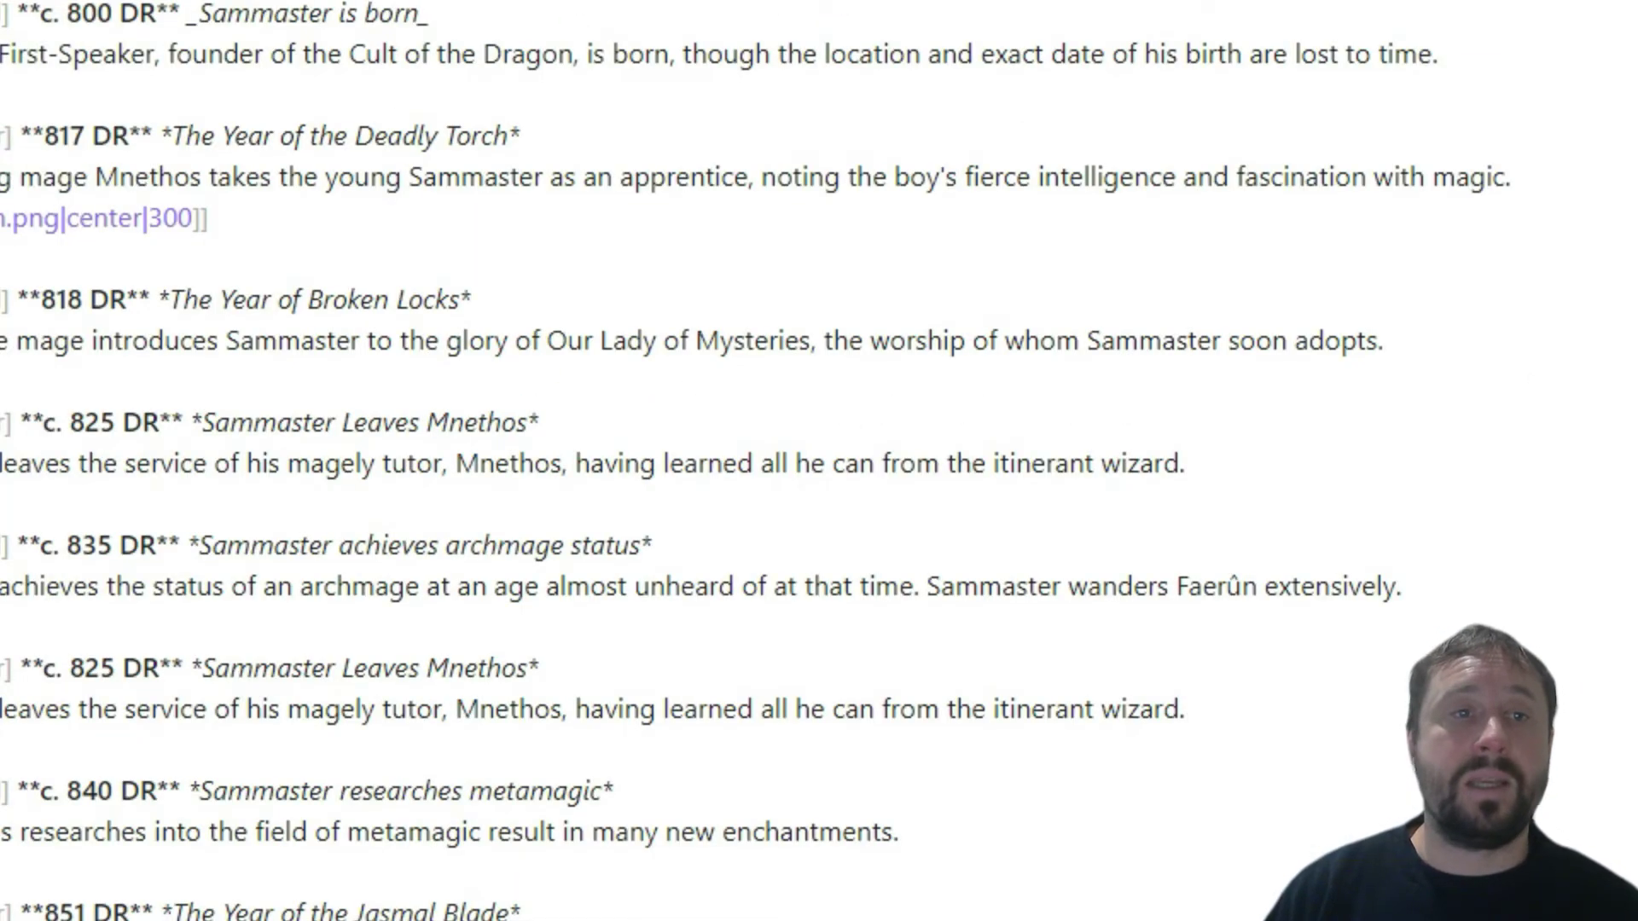
Step: Highlight the c. 800 DR callout in the timeline note's source to examine its syntax
left_click_drag(7, 13, 1272, 36)
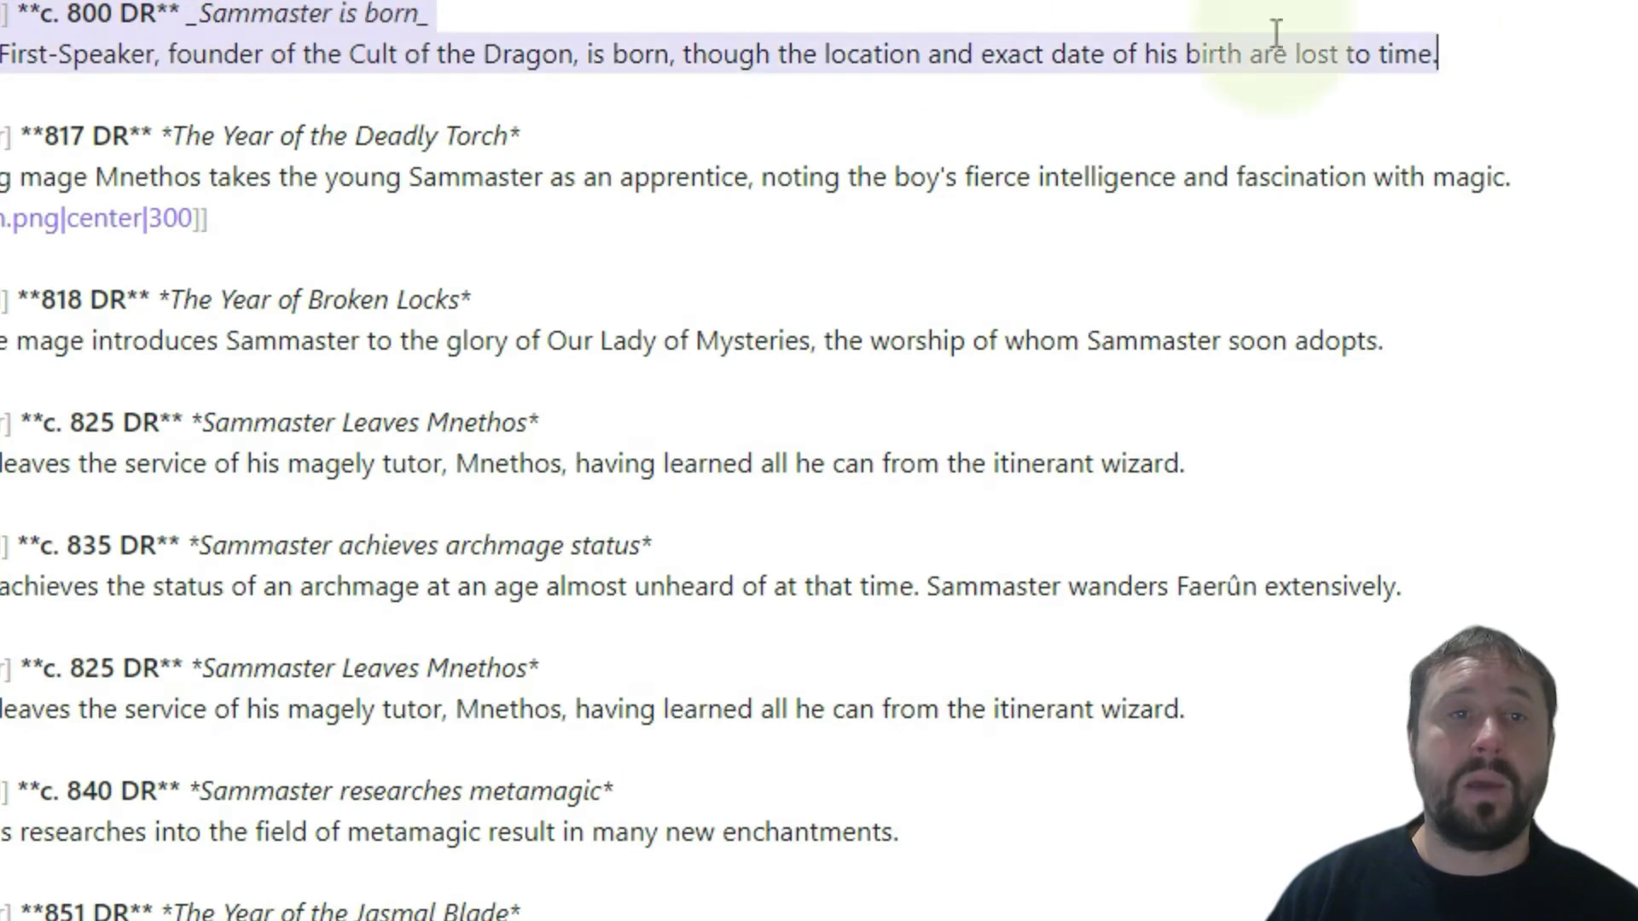
left_click(28, 15)
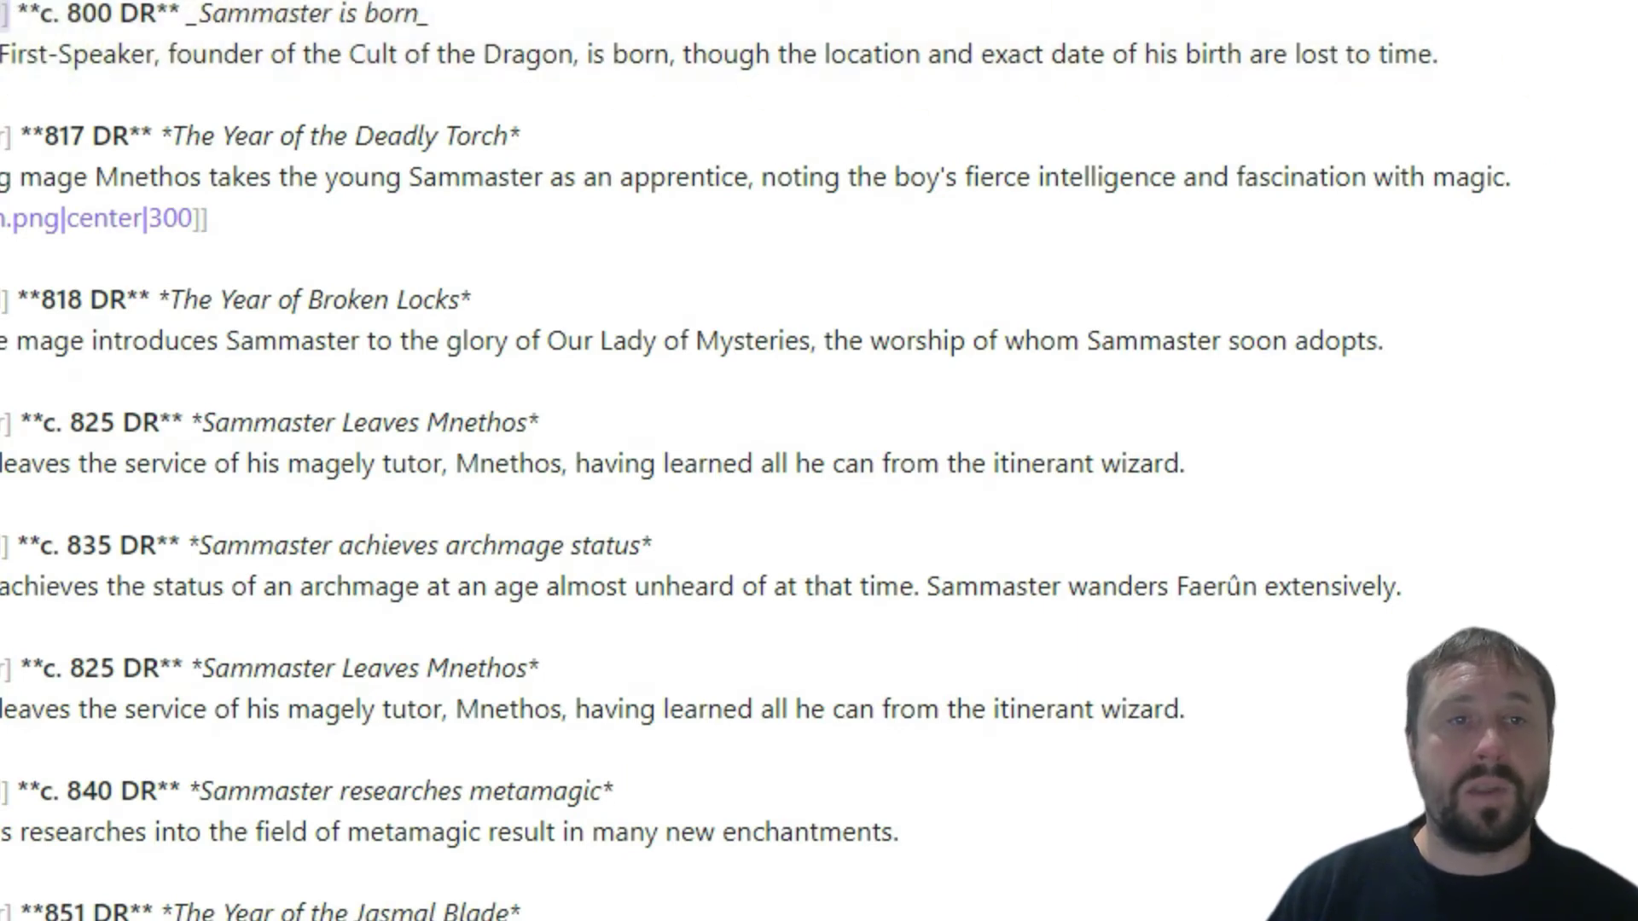
Step: Preview the timeline, then switch the c. 800 DR callout to right alignment with t-r
left_click(501, 8)
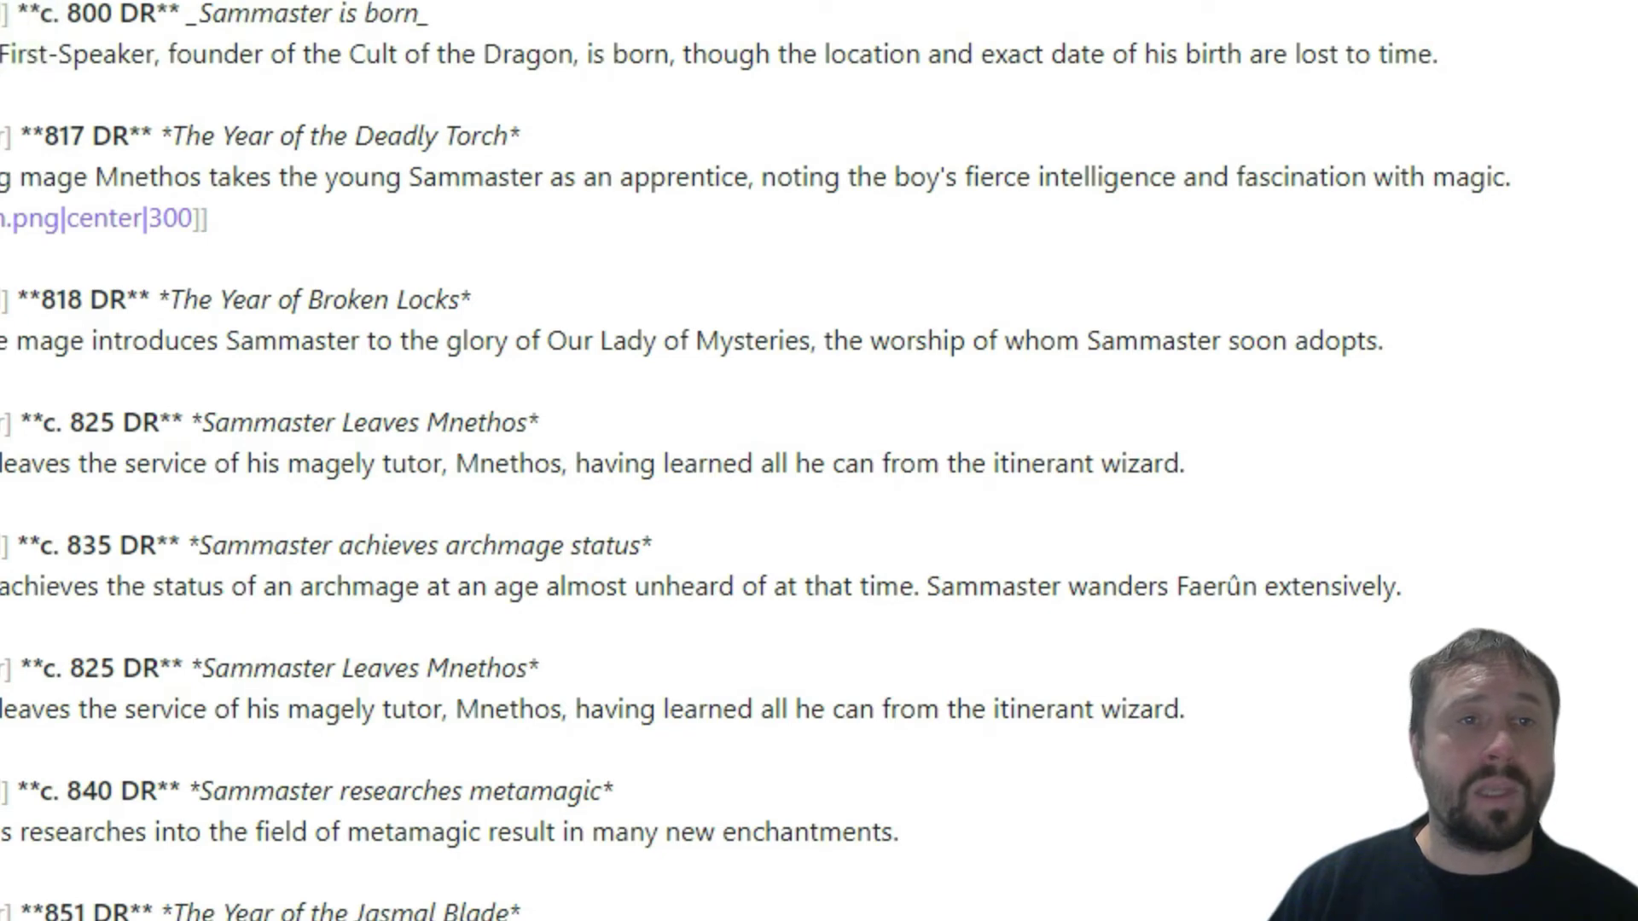
key("ctrl+e")
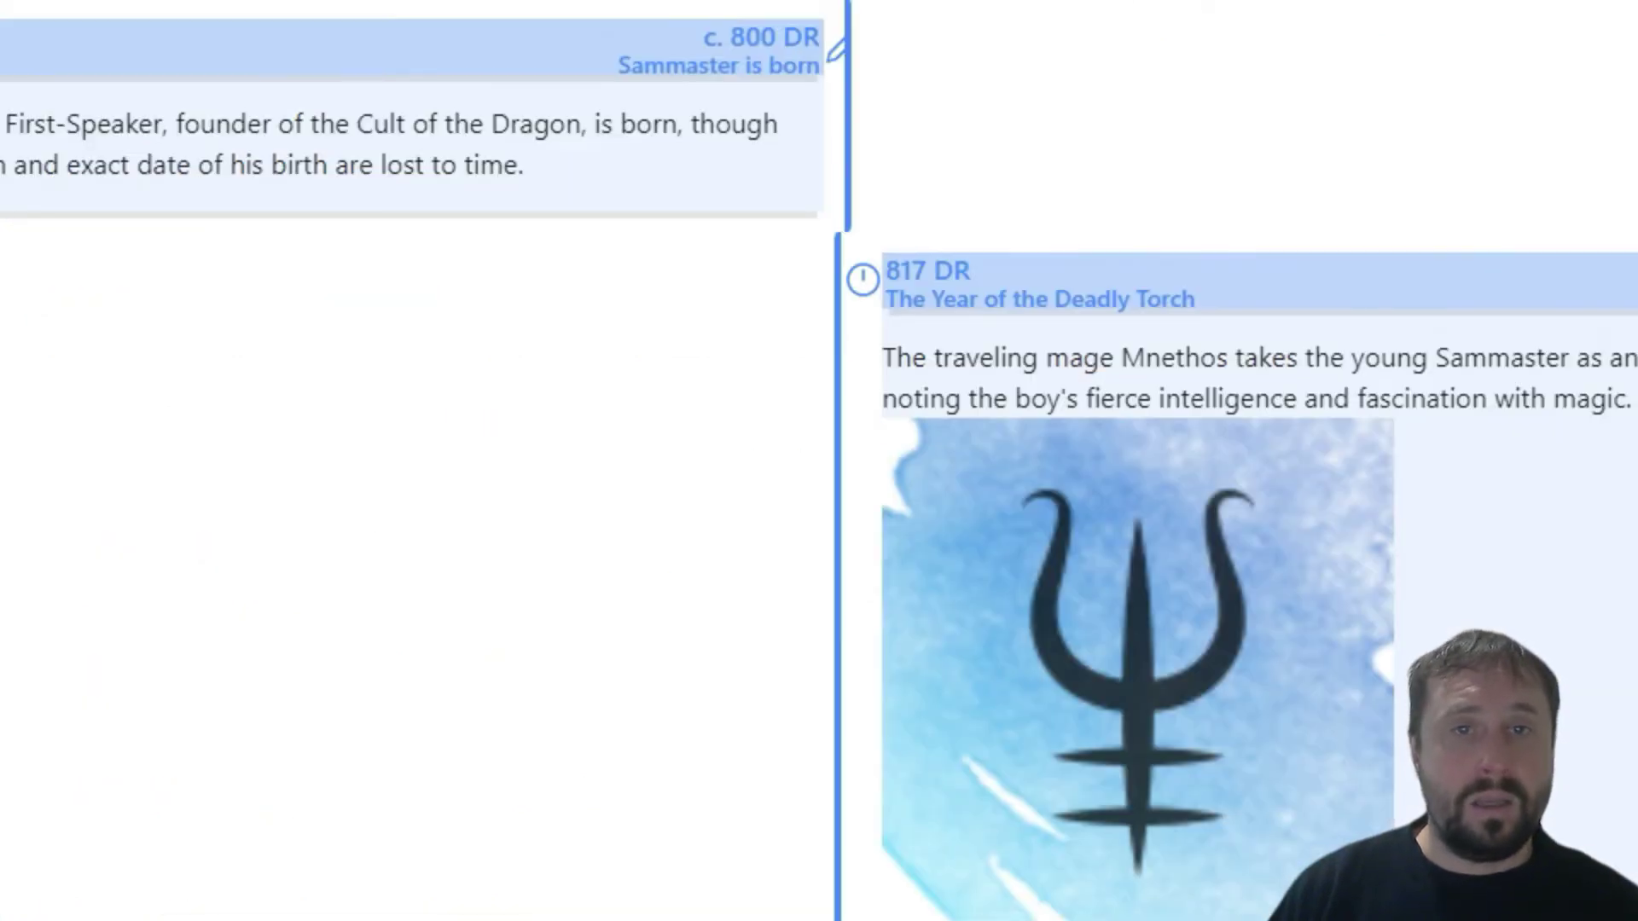
key("ctrl+e")
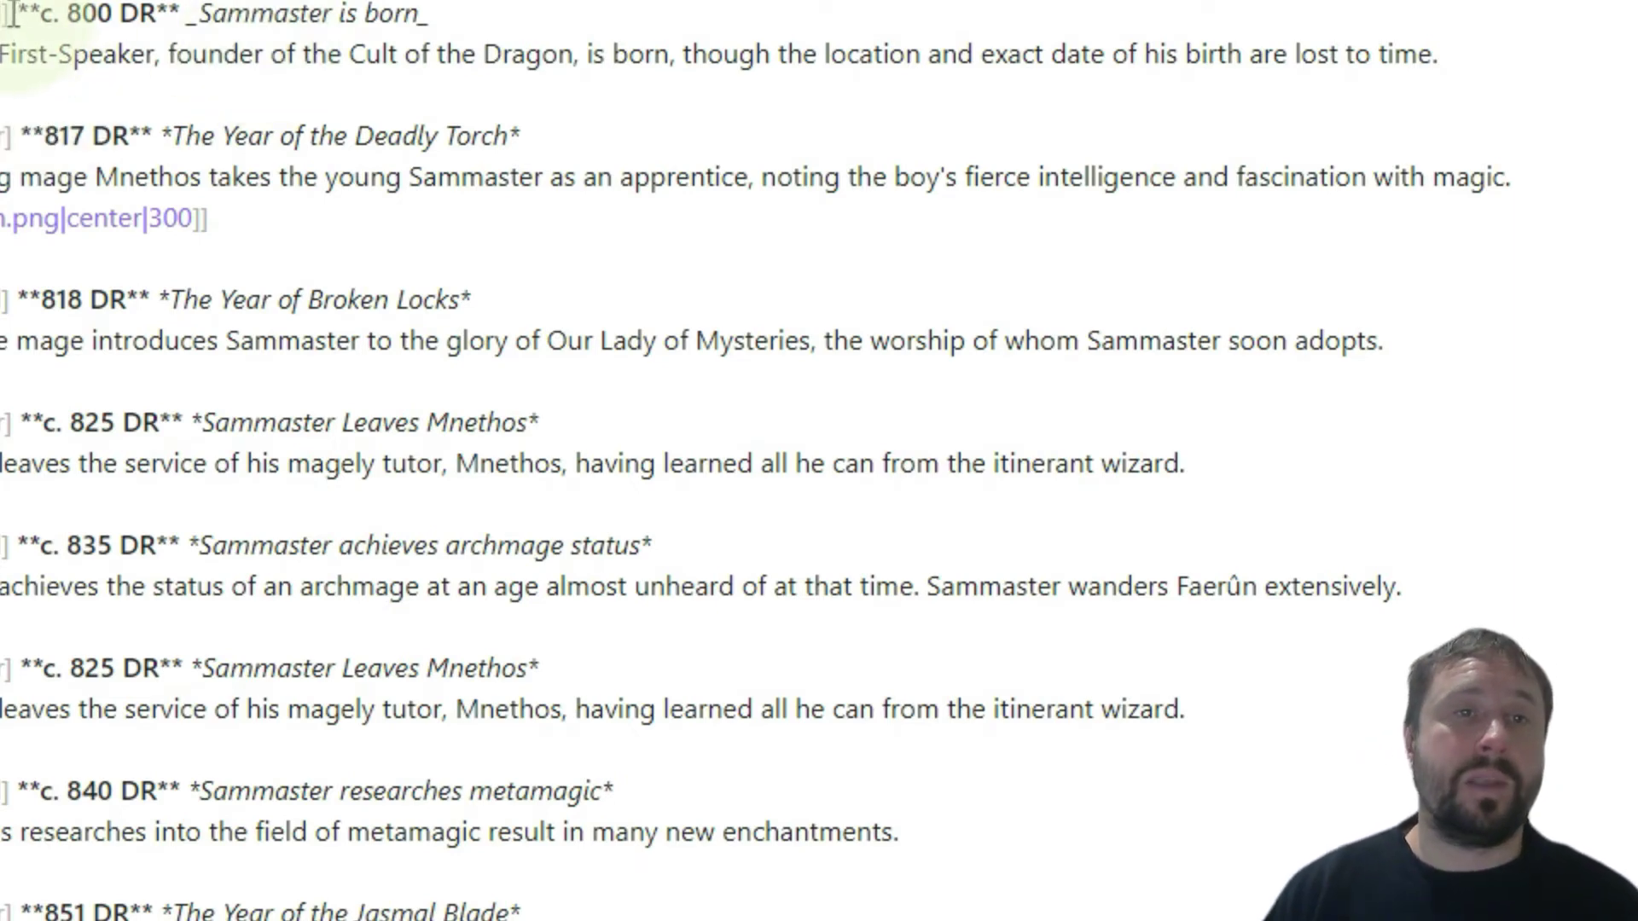
key("BackSpace")
type("r")
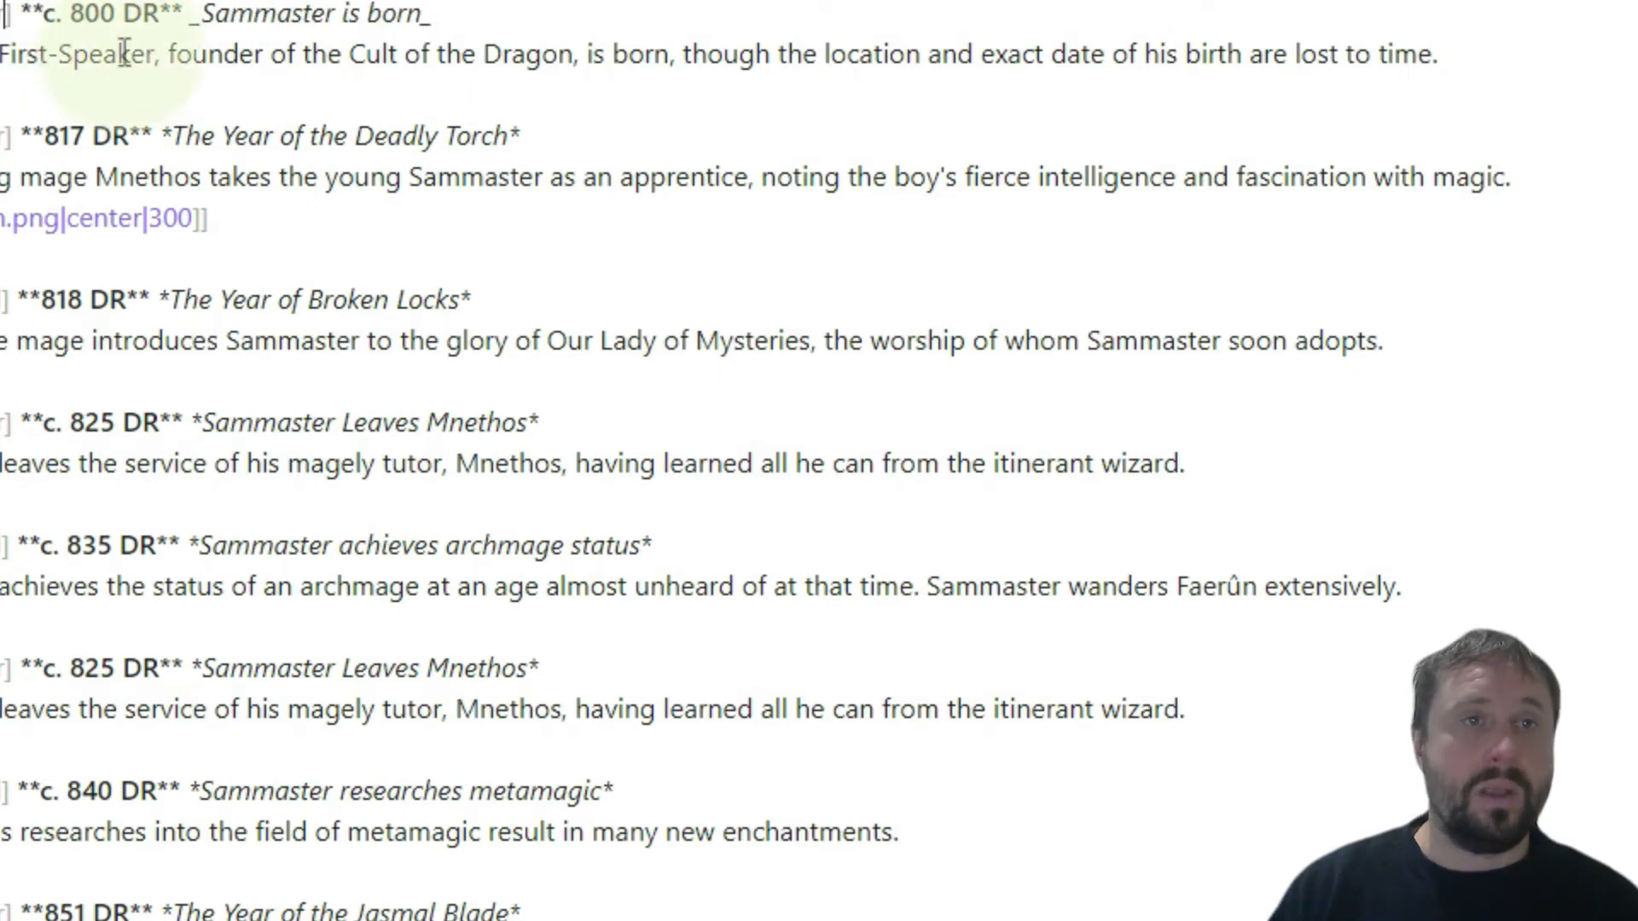
left_click(728, 7)
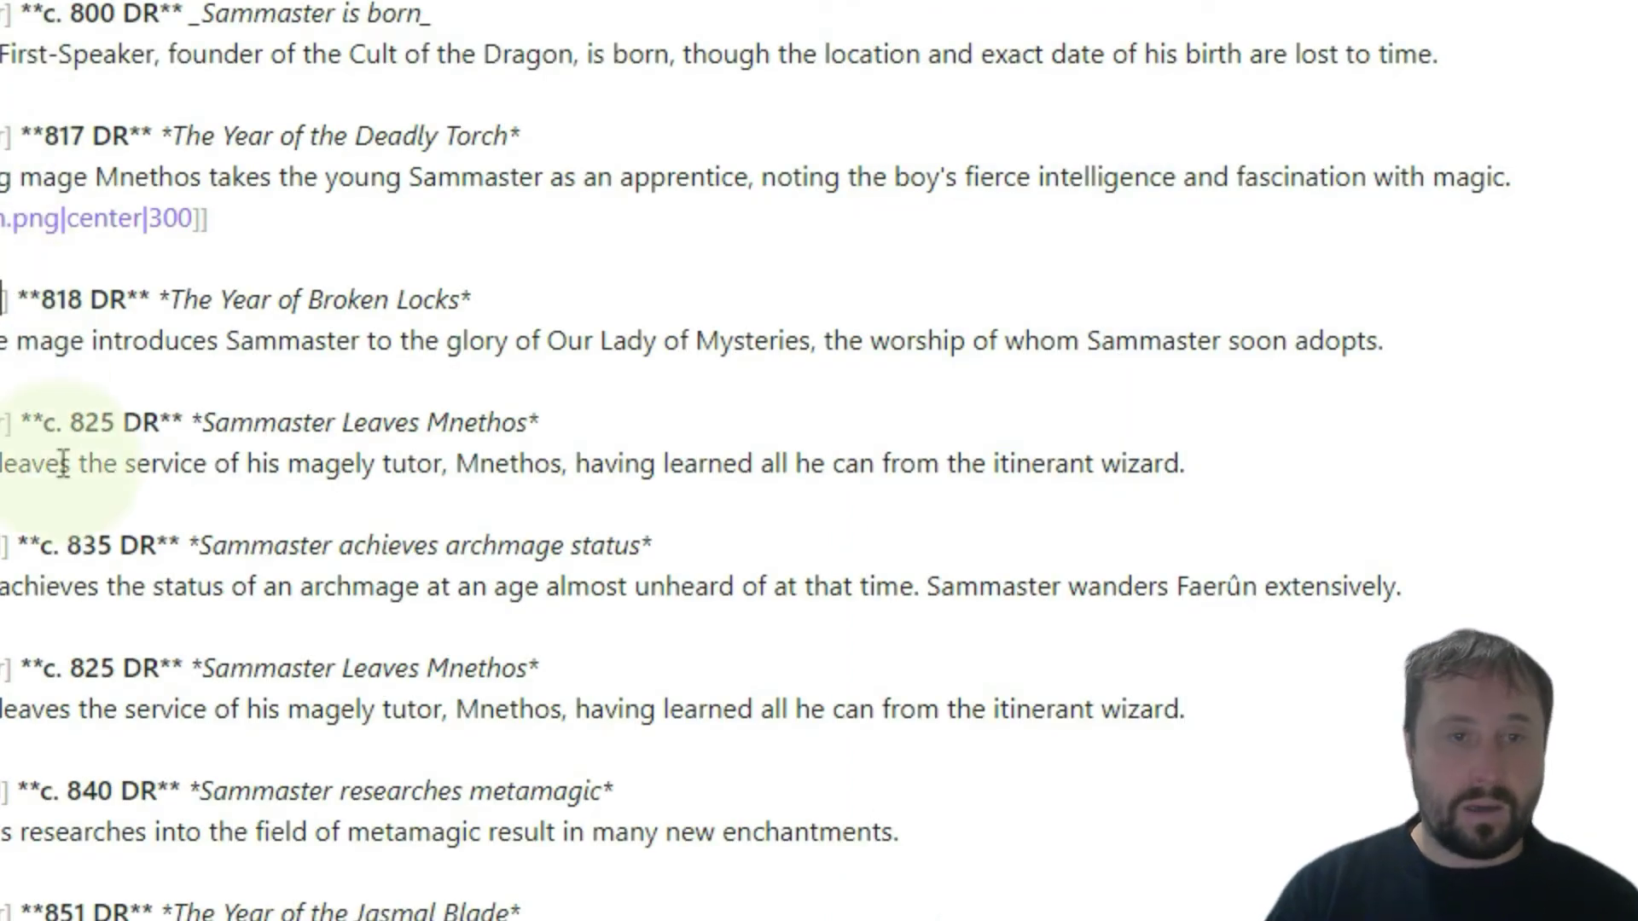
Step: Switch the first c. 825 DR callout to left alignment with t-l and preview the timeline
left_click(4, 427)
key("BackSpace")
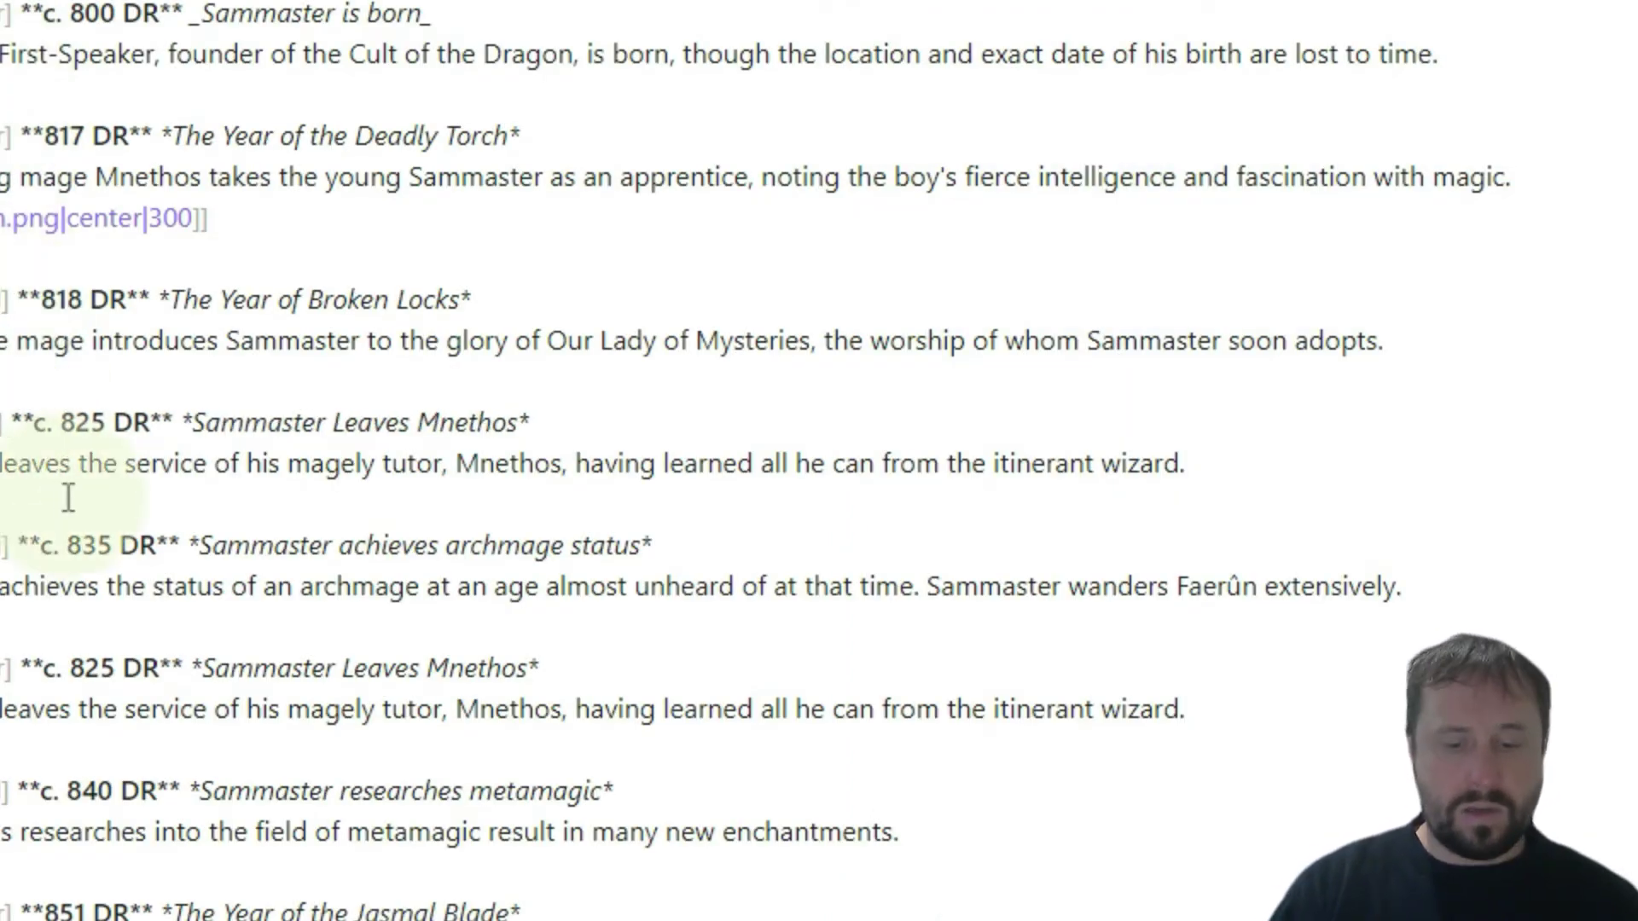
type("l")
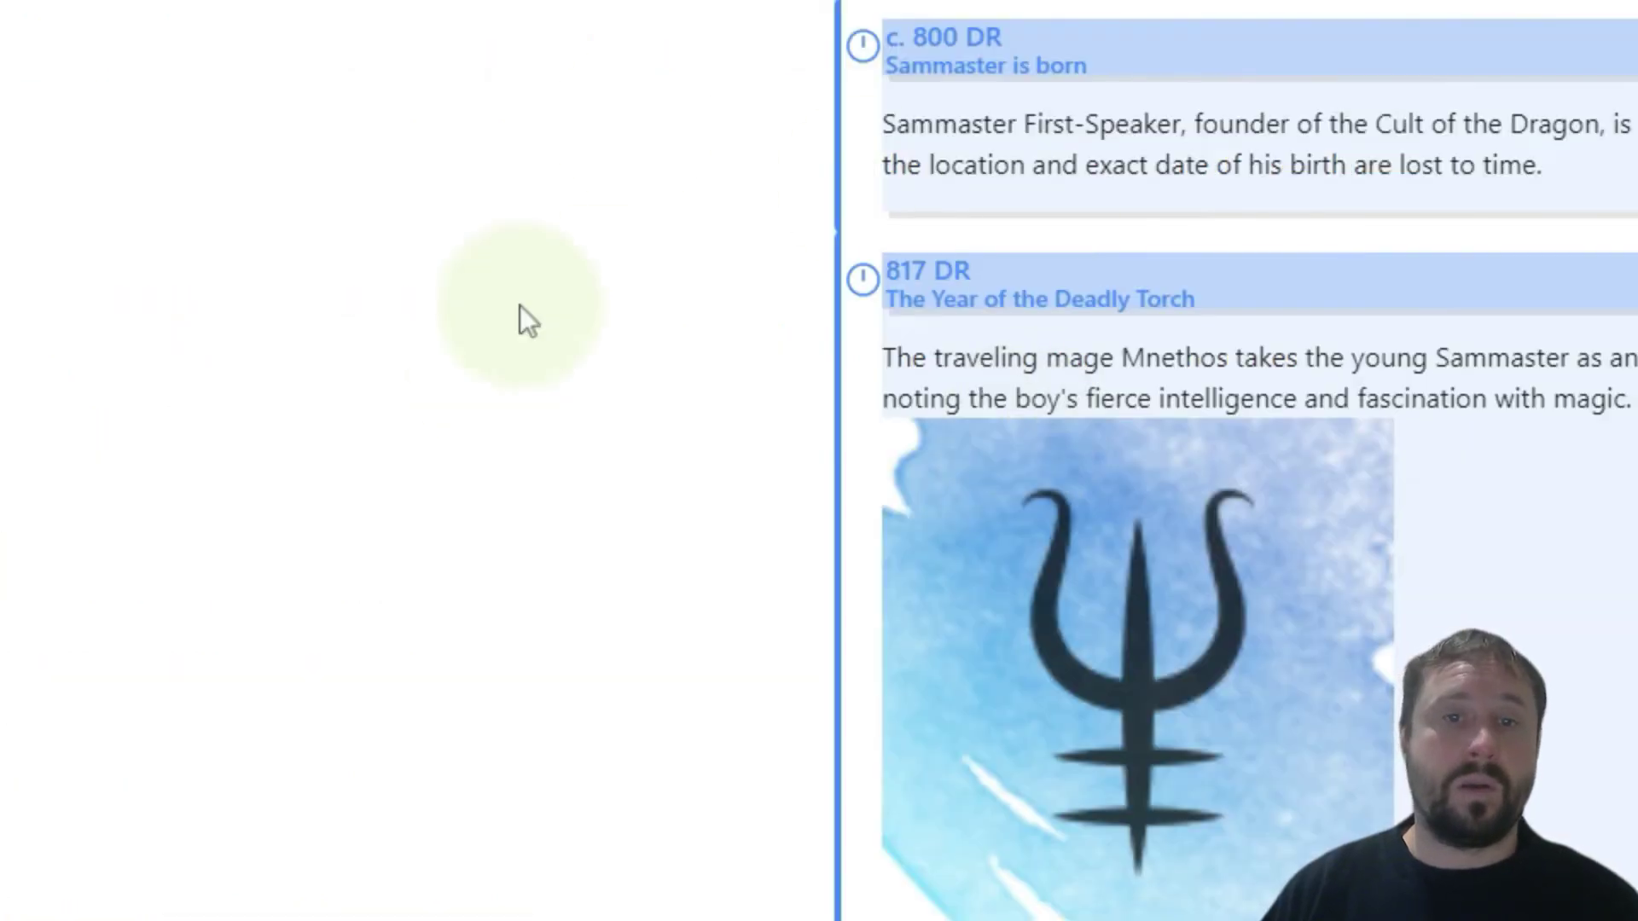
scroll(575, 768, "up", 5)
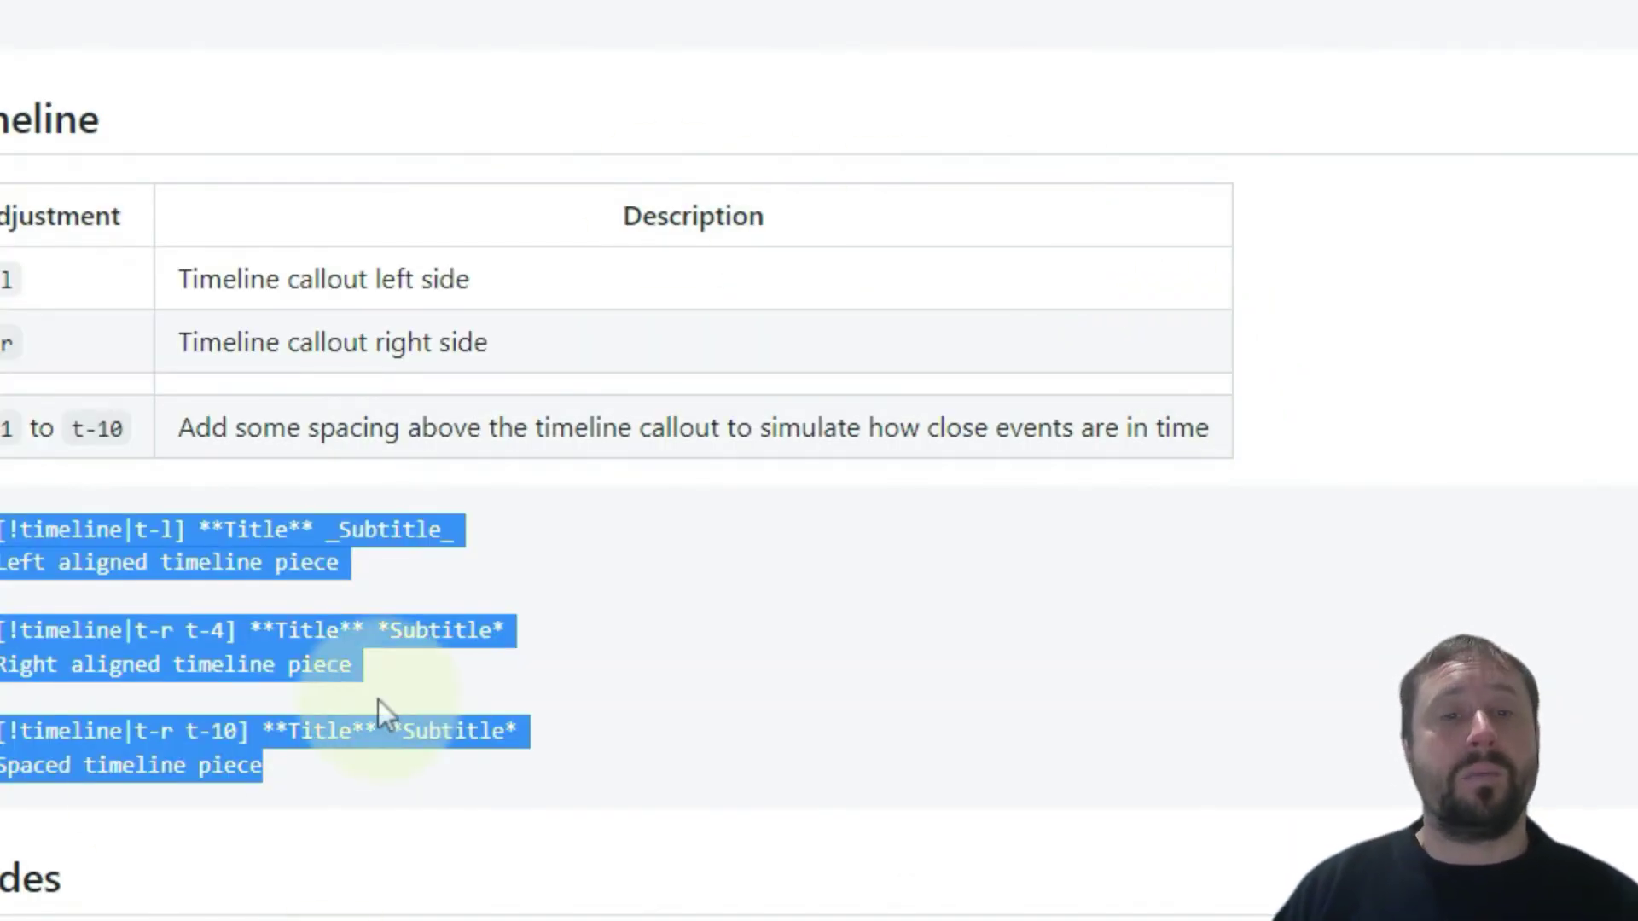
Step: Copy the three sample timeline callouts from the GitHub guide into the note above c. 800 DR, separating them with blank lines
left_click_drag(296, 768, 0, 531)
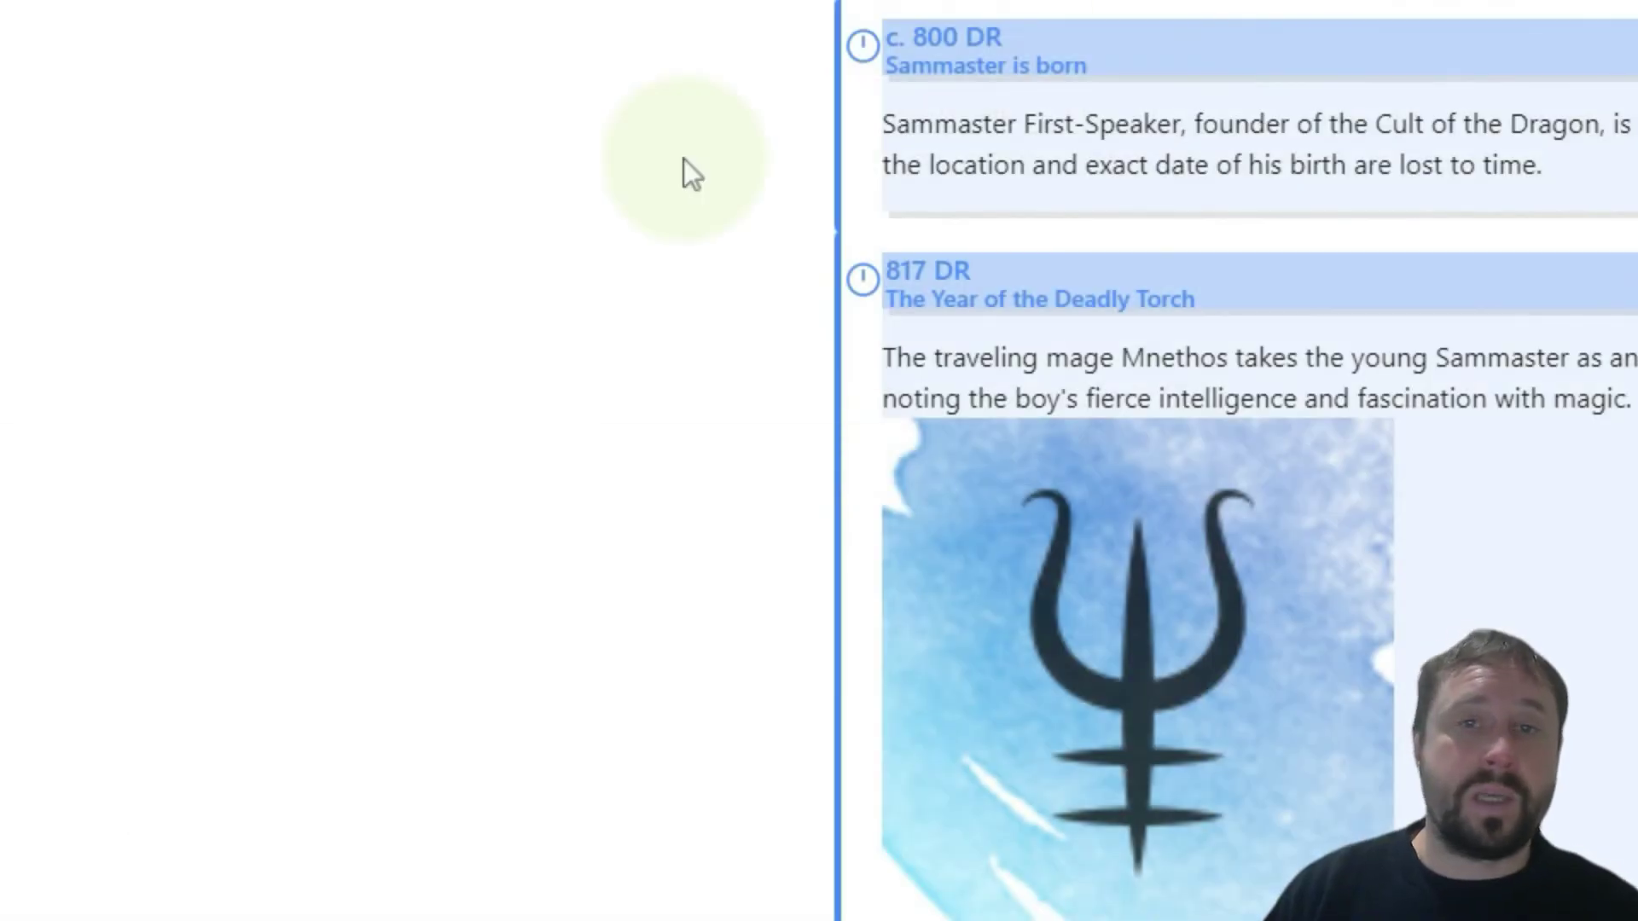
key("ctrl+e")
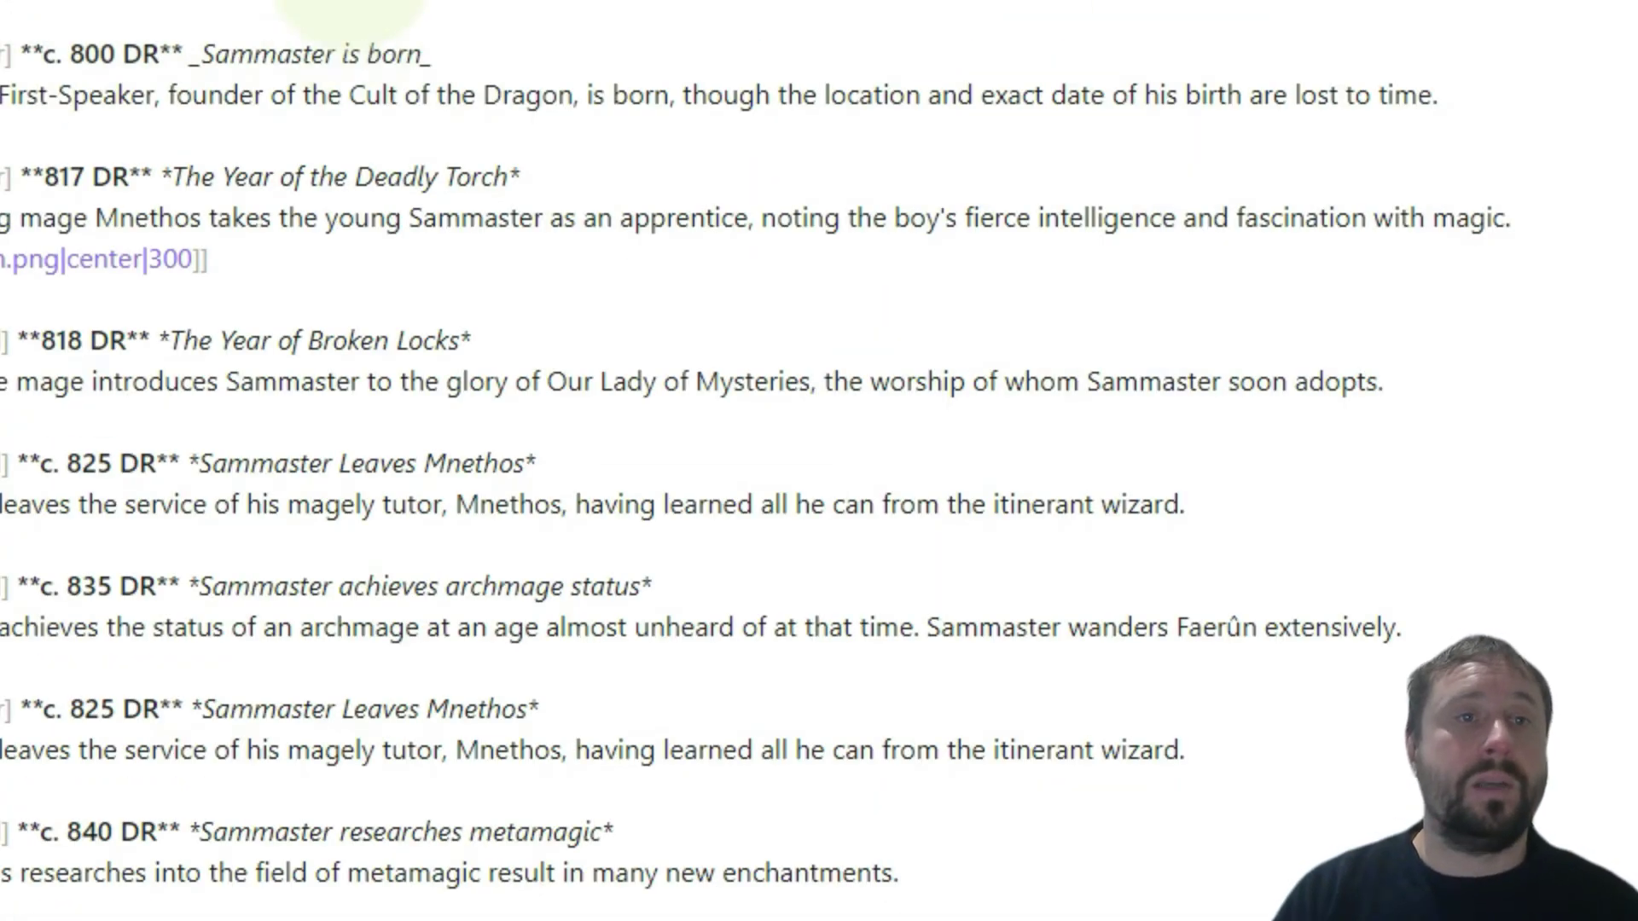
key("ctrl+v")
left_click(212, 63)
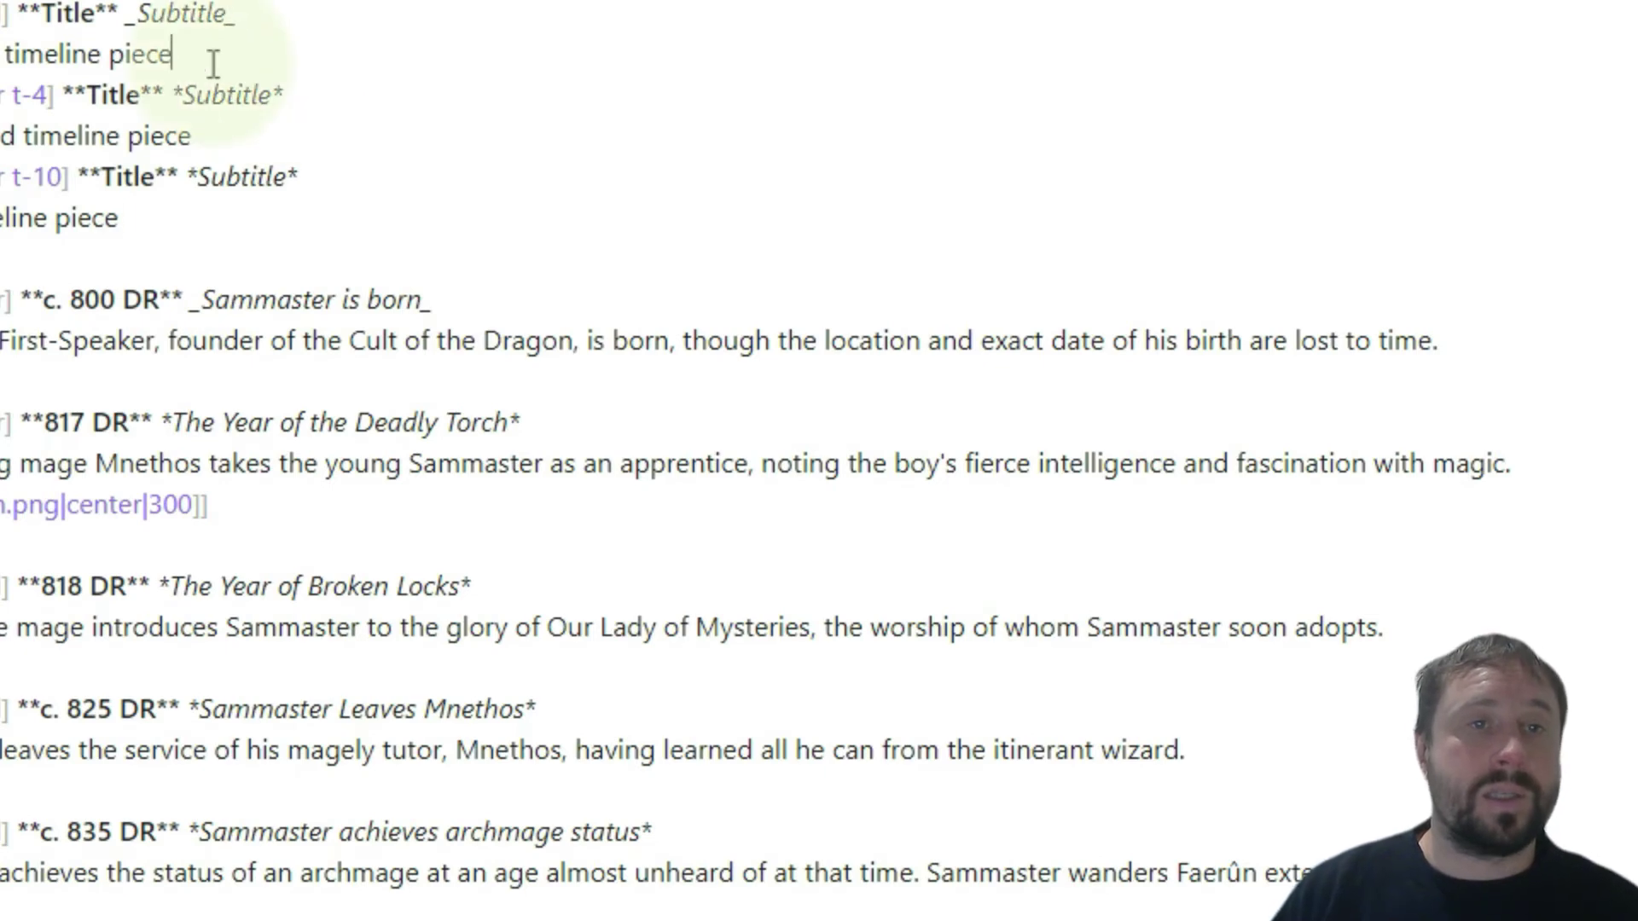
key("Return")
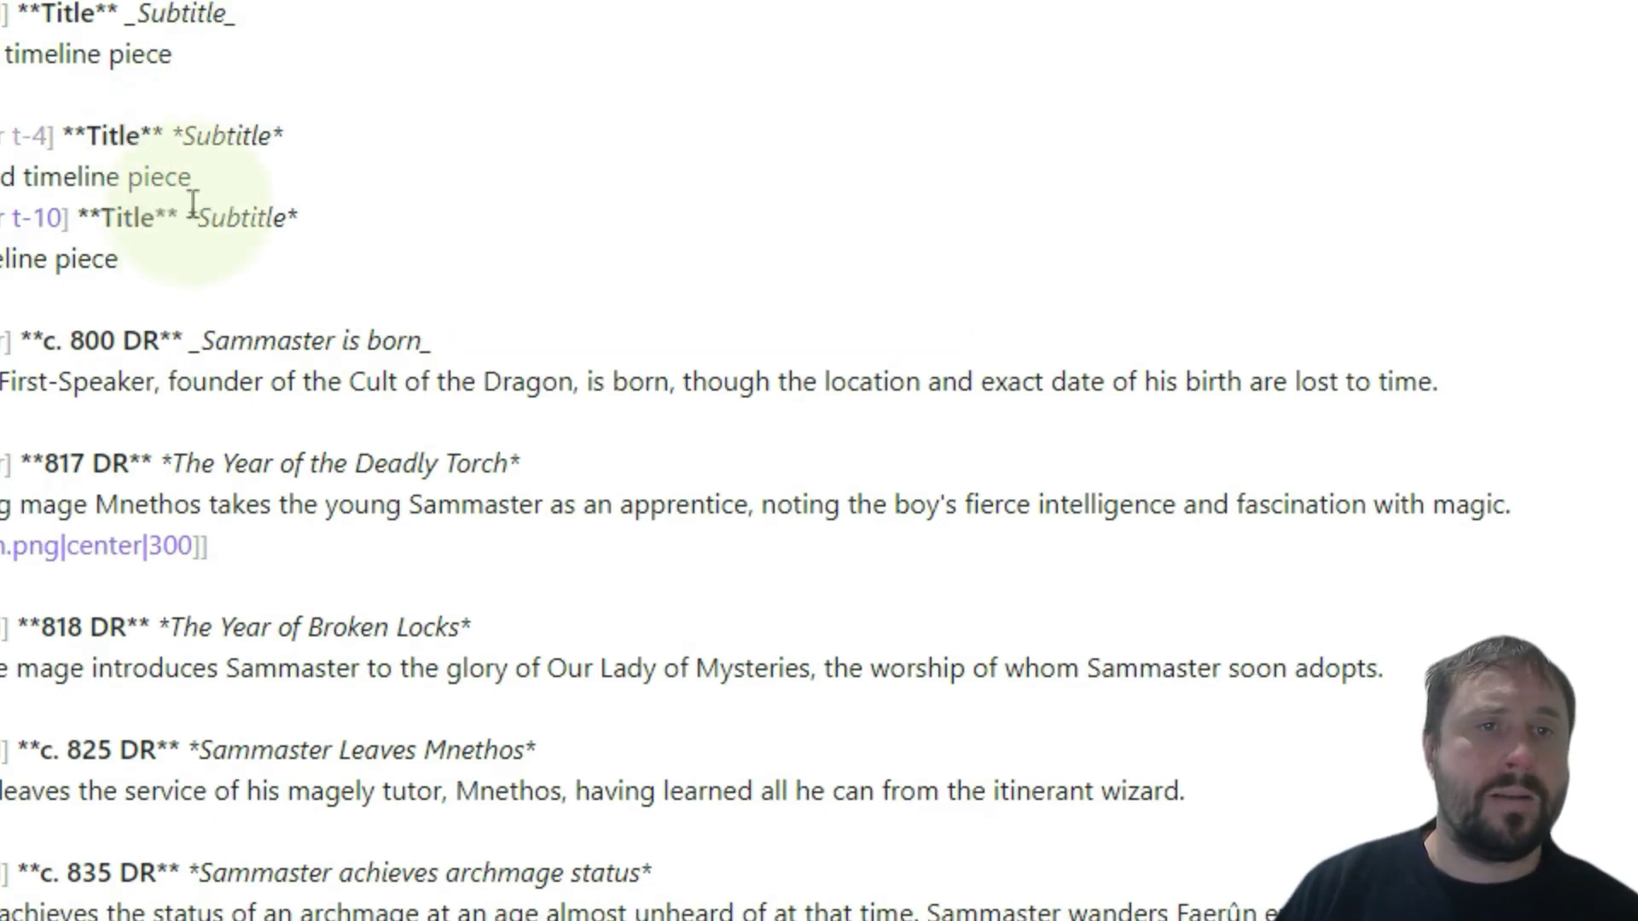
key("Return")
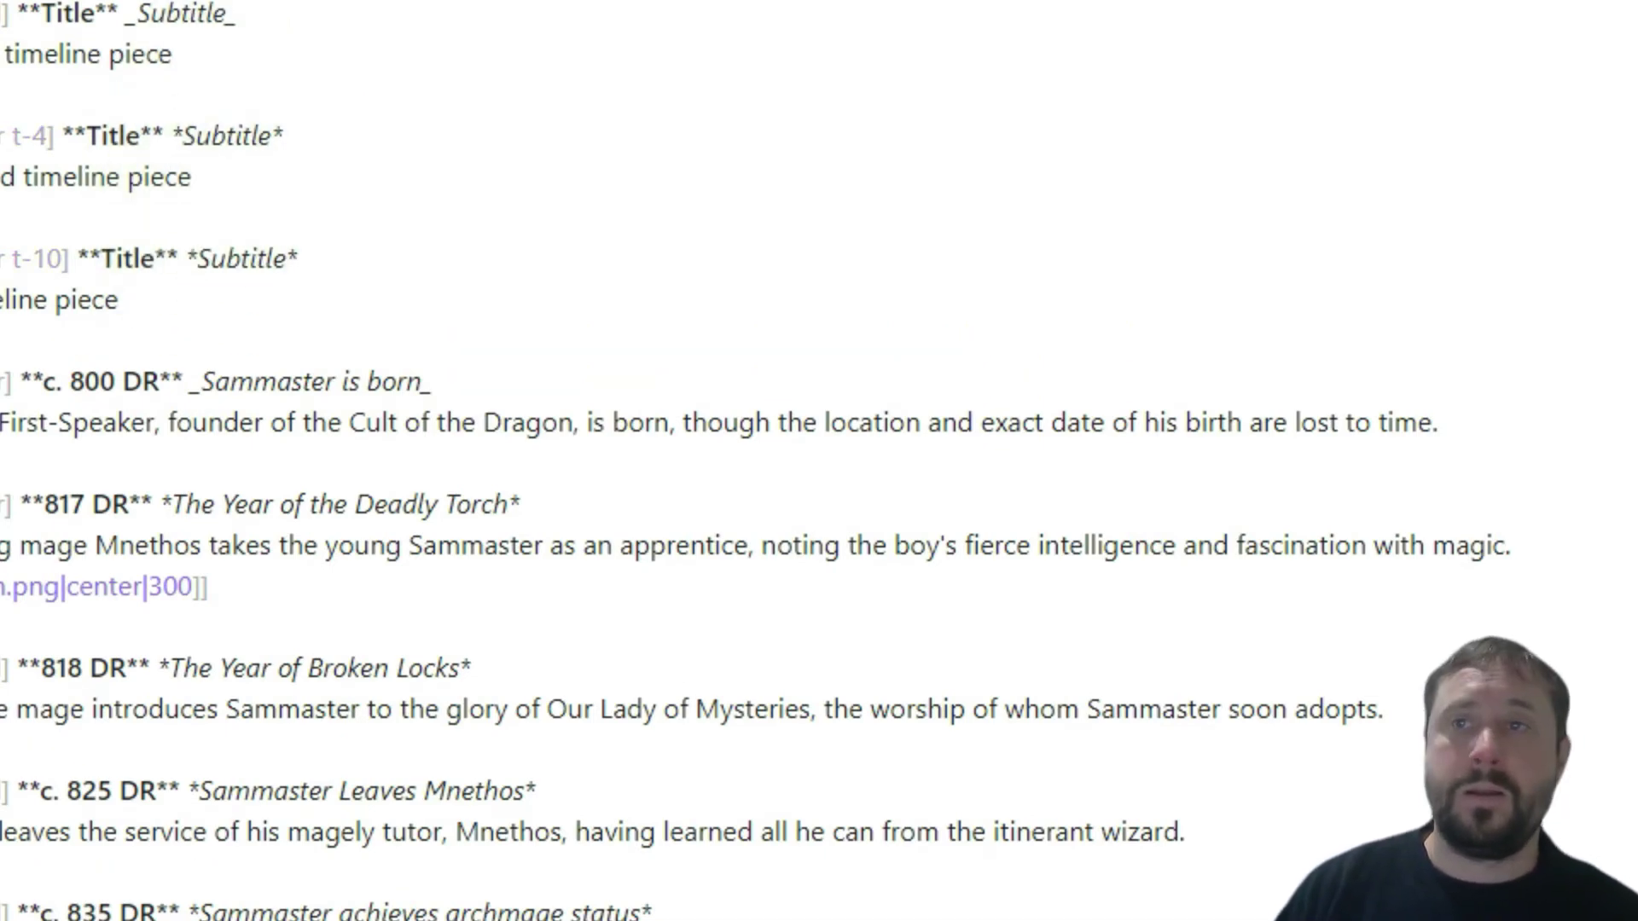
Step: Preview the t-4 and t-10 sample callouts to examine the spacing above them
key("ctrl+e")
scroll(592, 323, "down", 6)
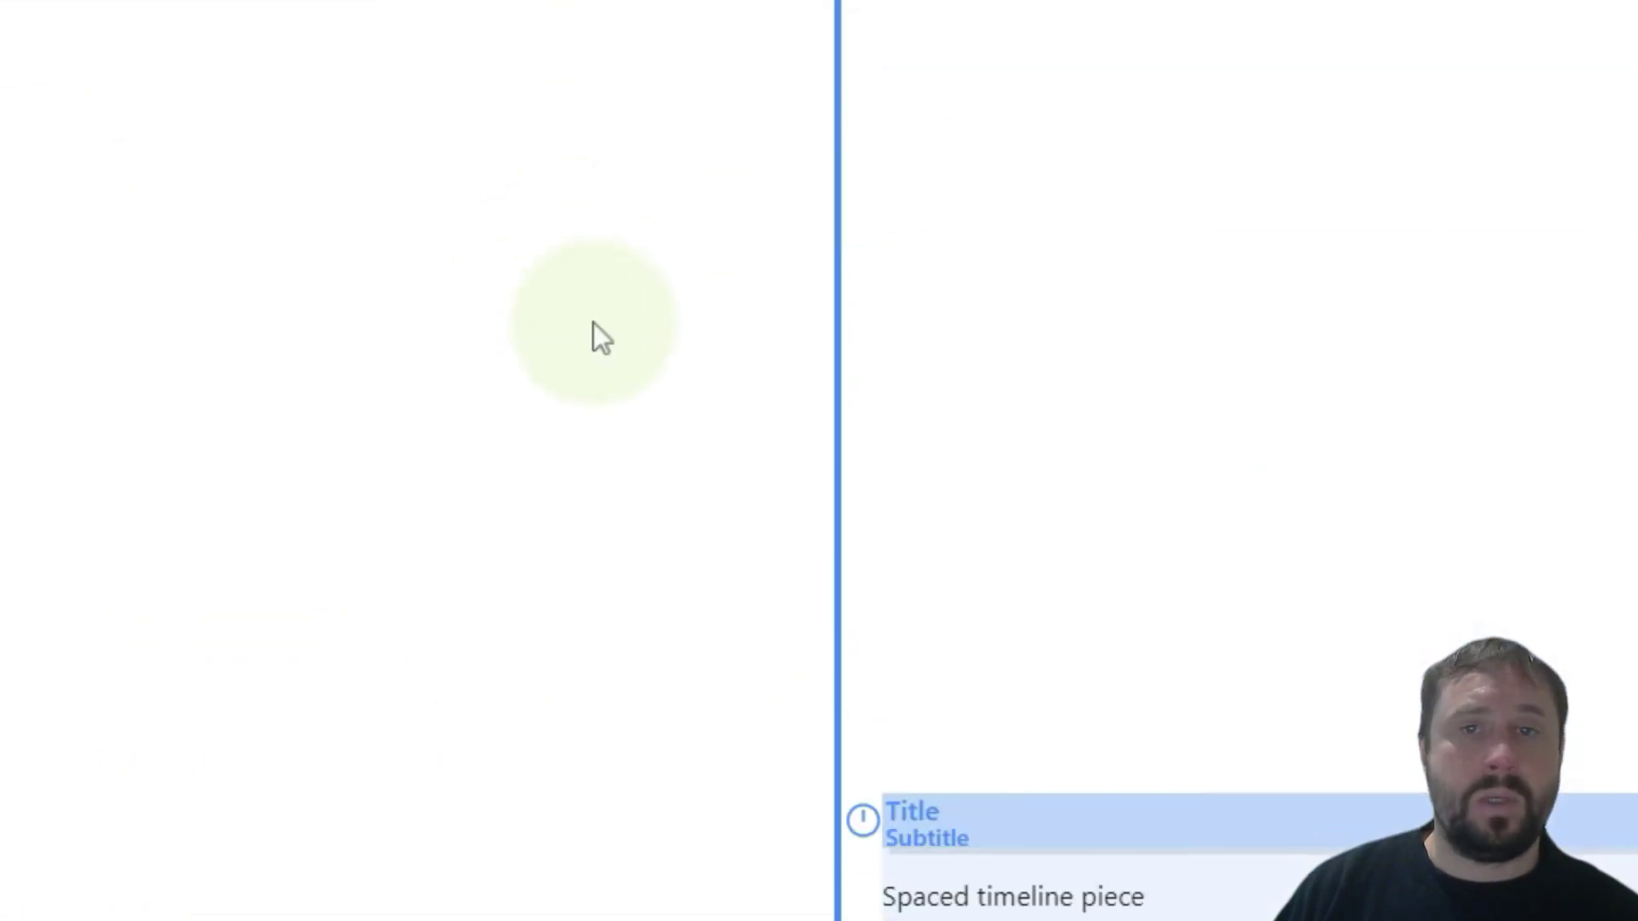
scroll(592, 323, "up", 6)
scroll(1078, 877, "down", 5)
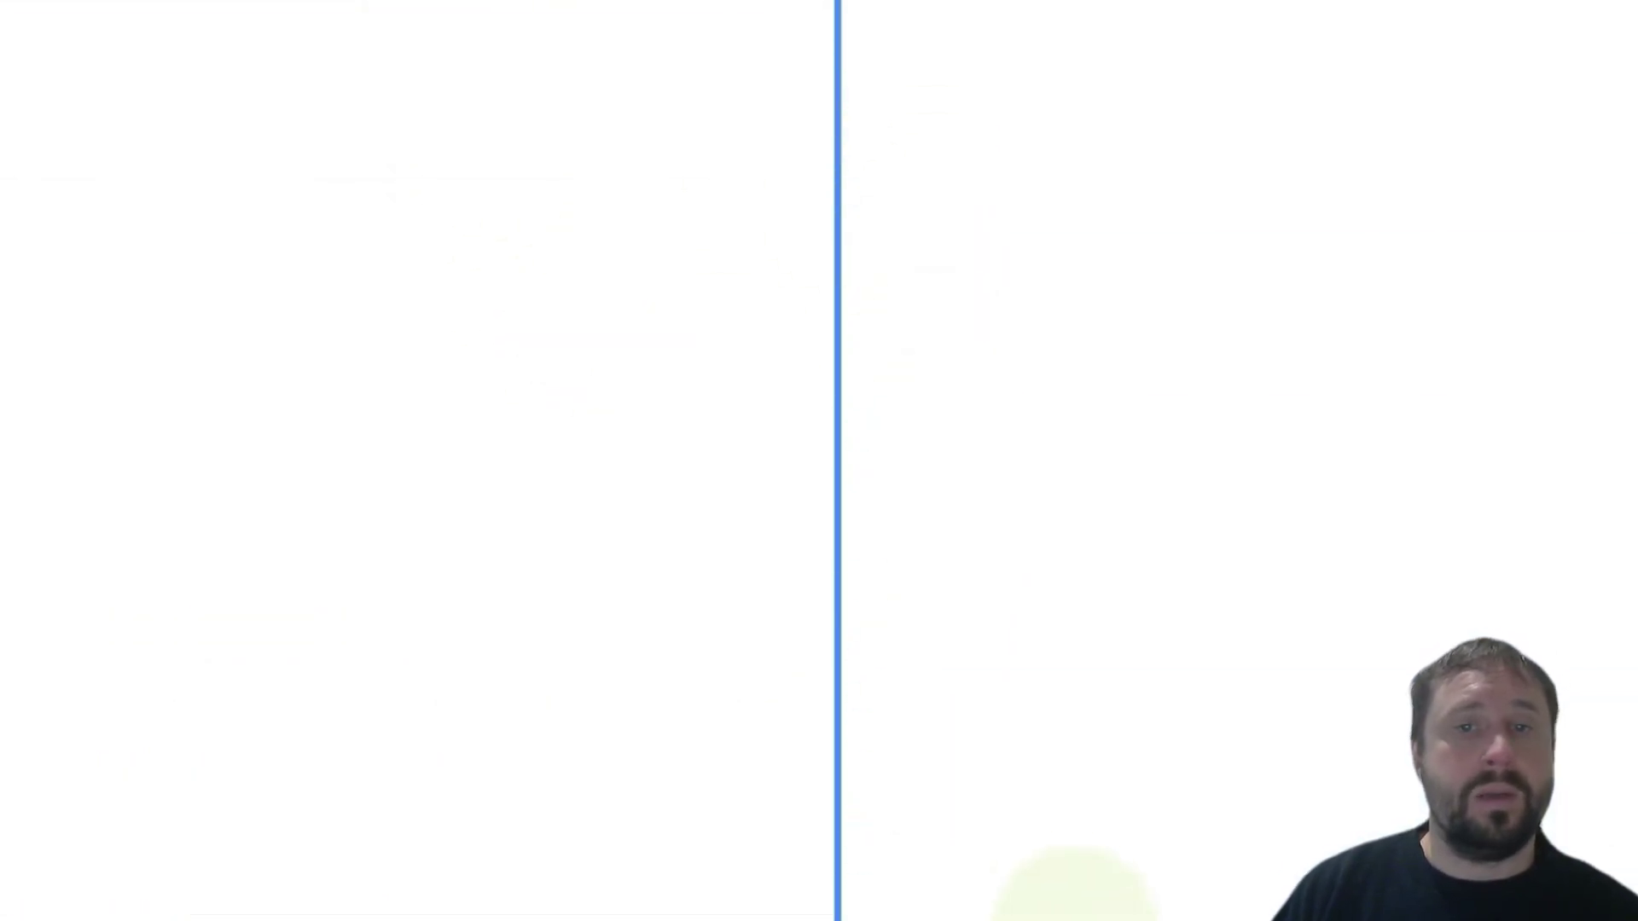
scroll(1015, 856, "up", 5)
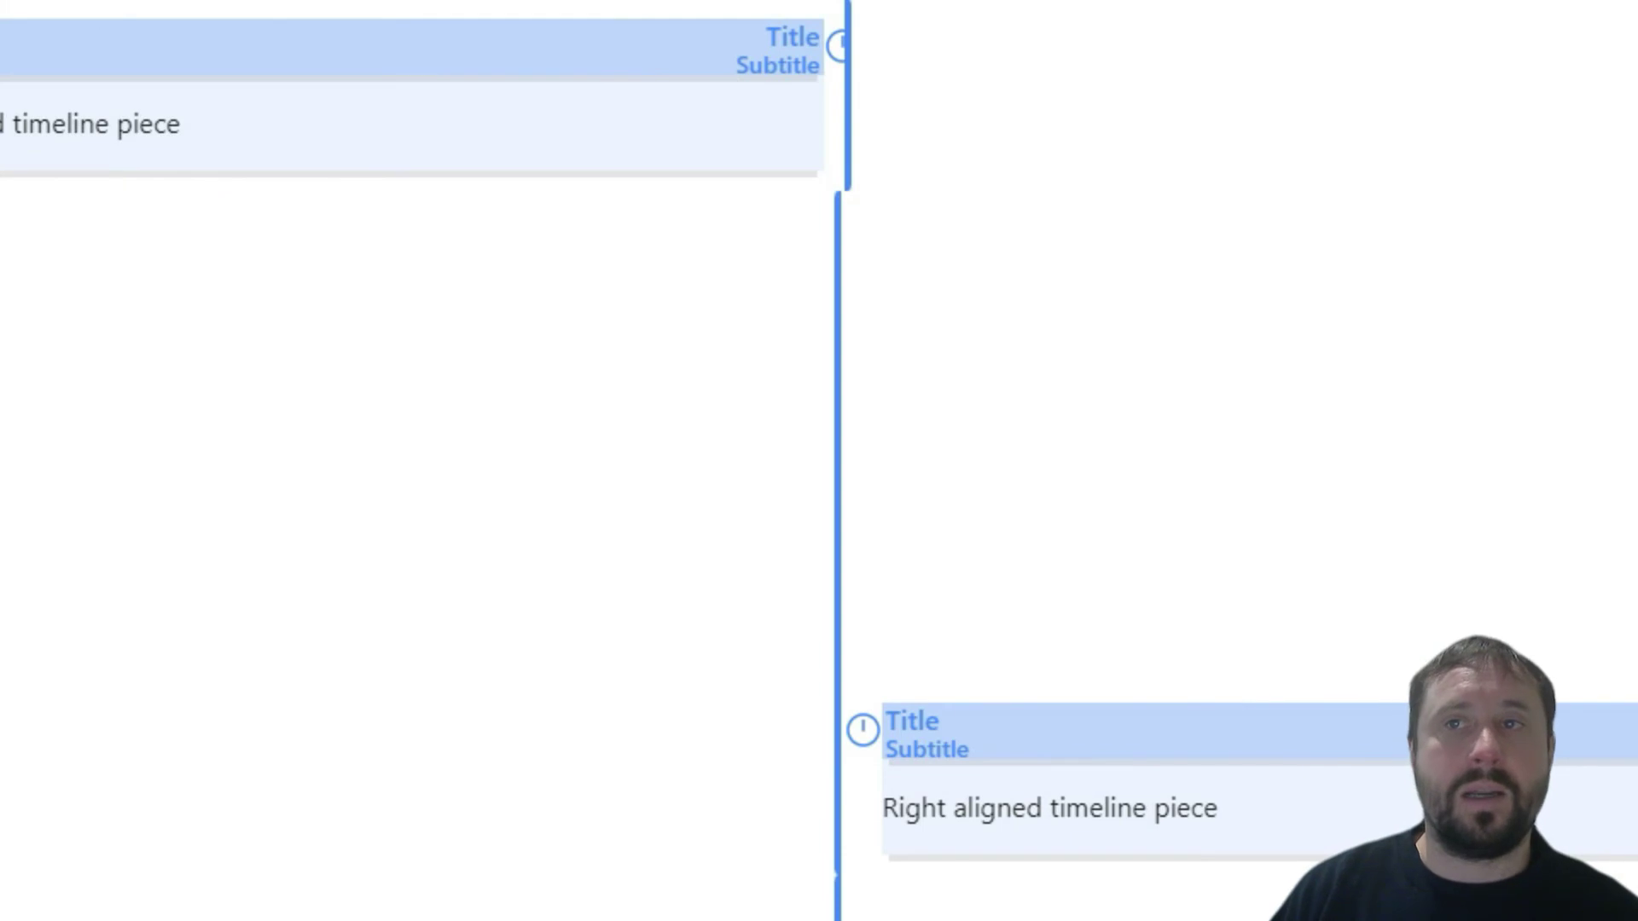
Step: Highlight the description of the t-1 to t-10 spacing options in the GitHub callouts guide and return to the Obsidian note
key("ctrl+e")
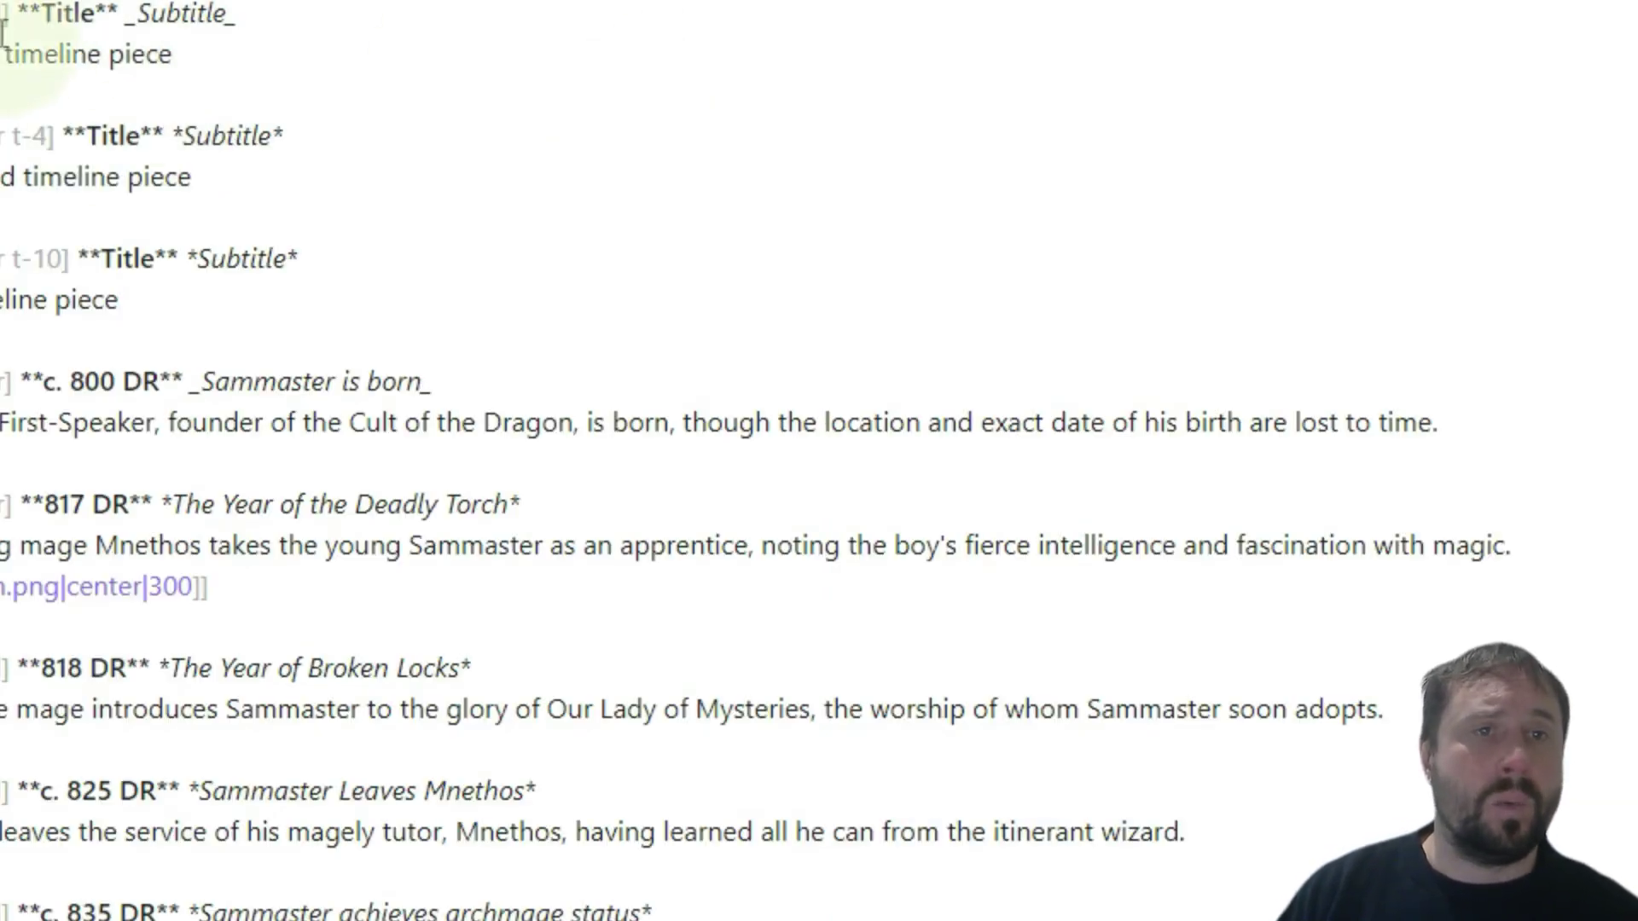
left_click(247, 177)
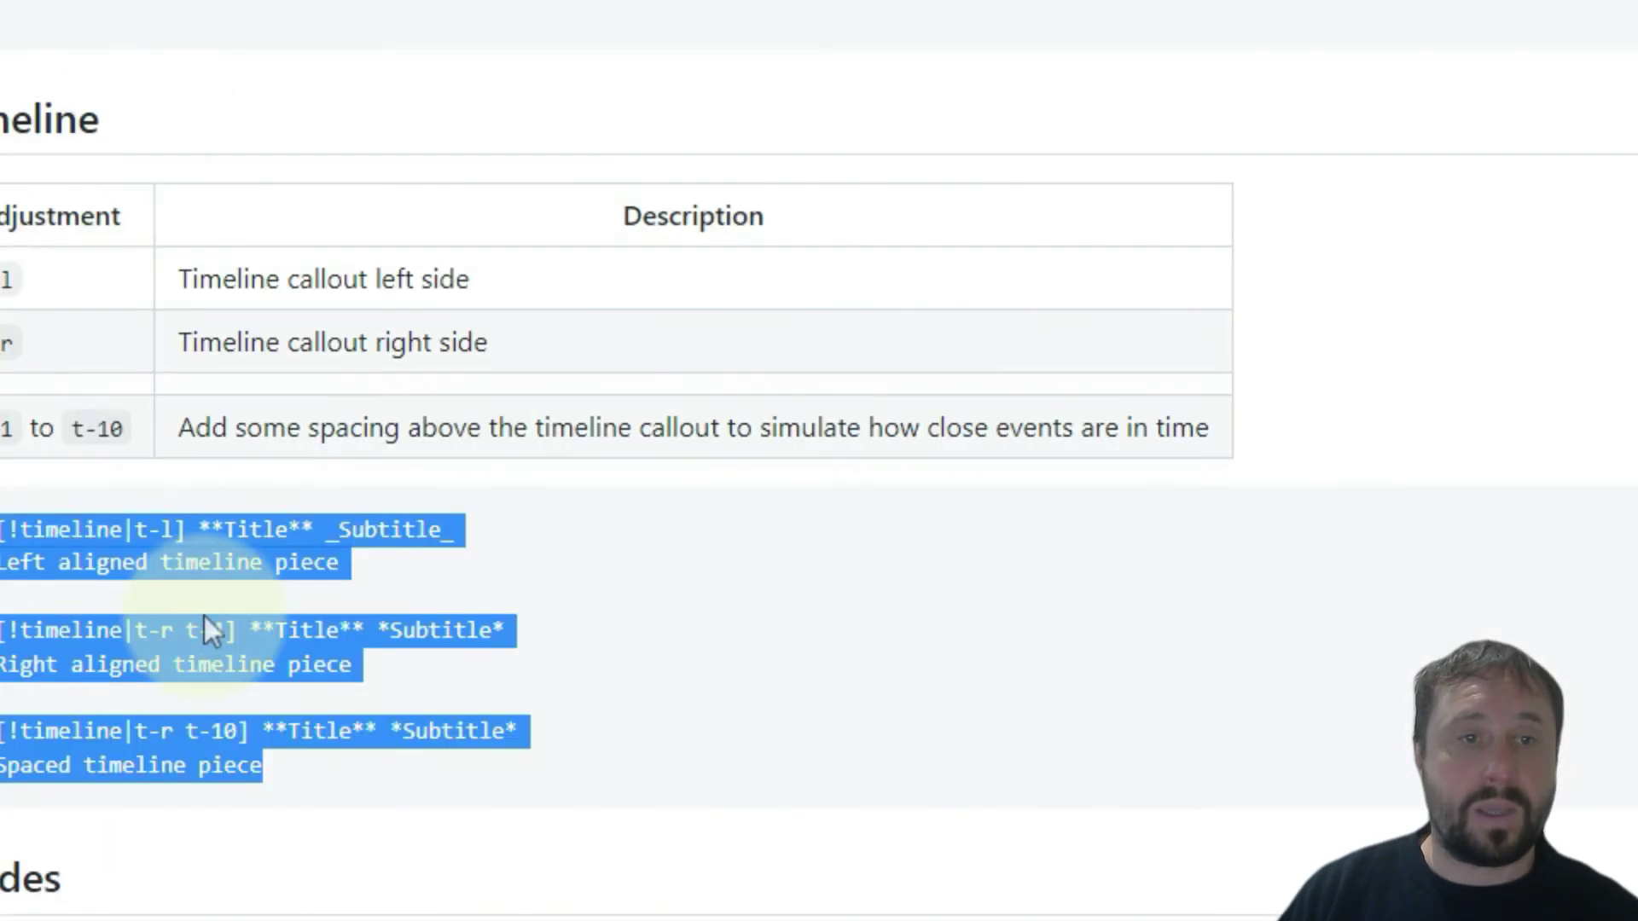
left_click(178, 478)
left_click_drag(177, 442, 1213, 427)
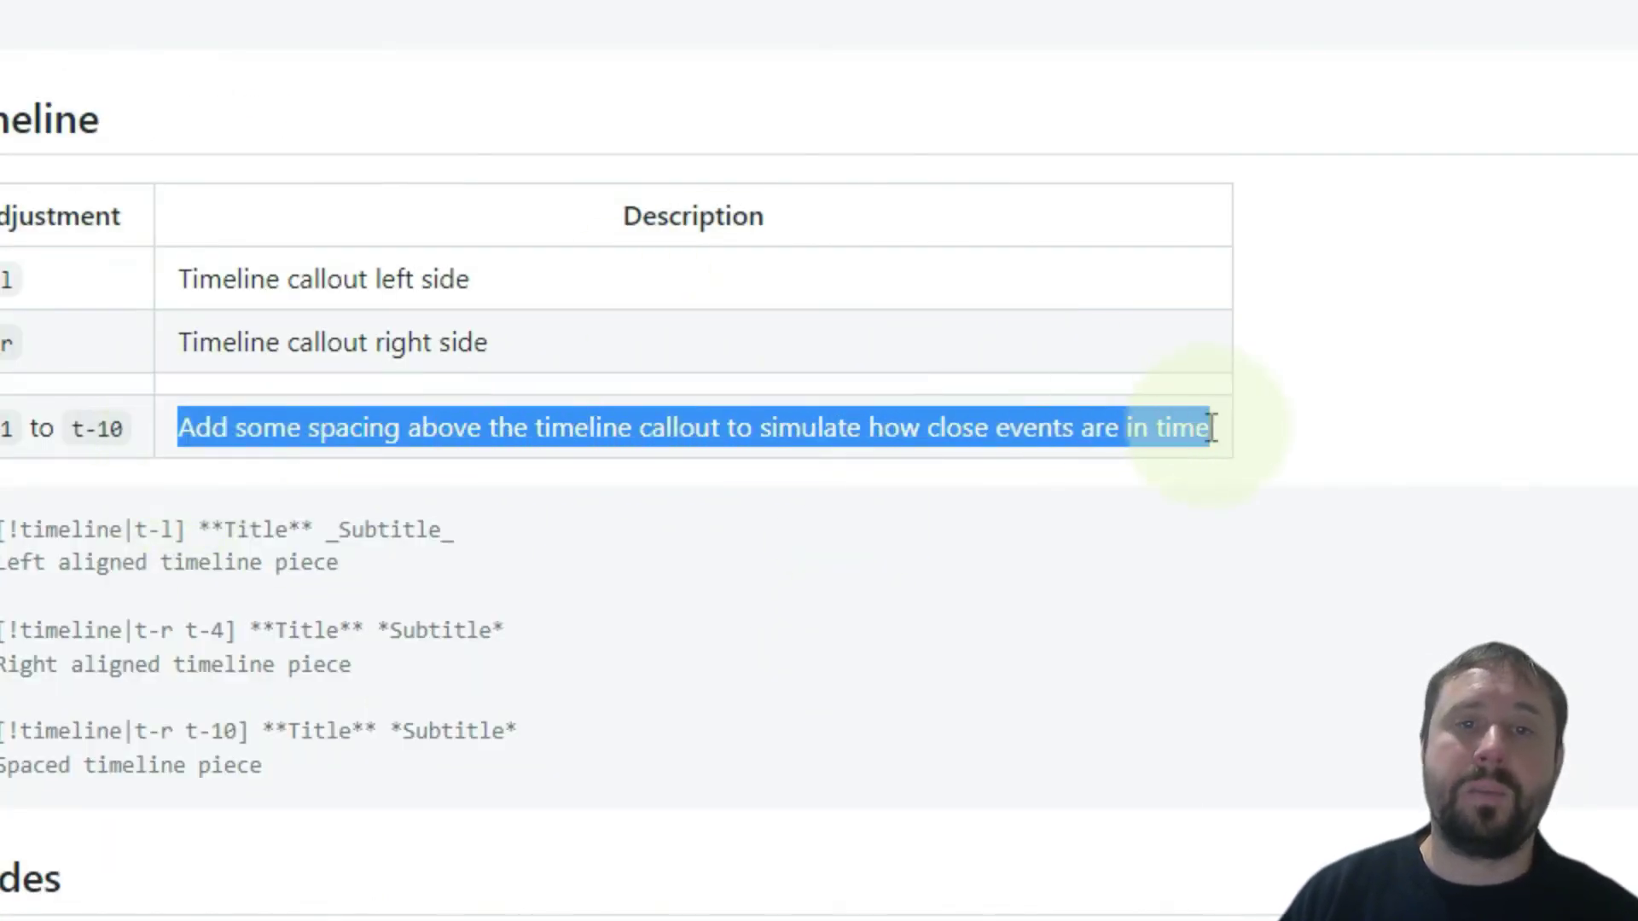
left_click(1394, 431)
key("alt+Tab")
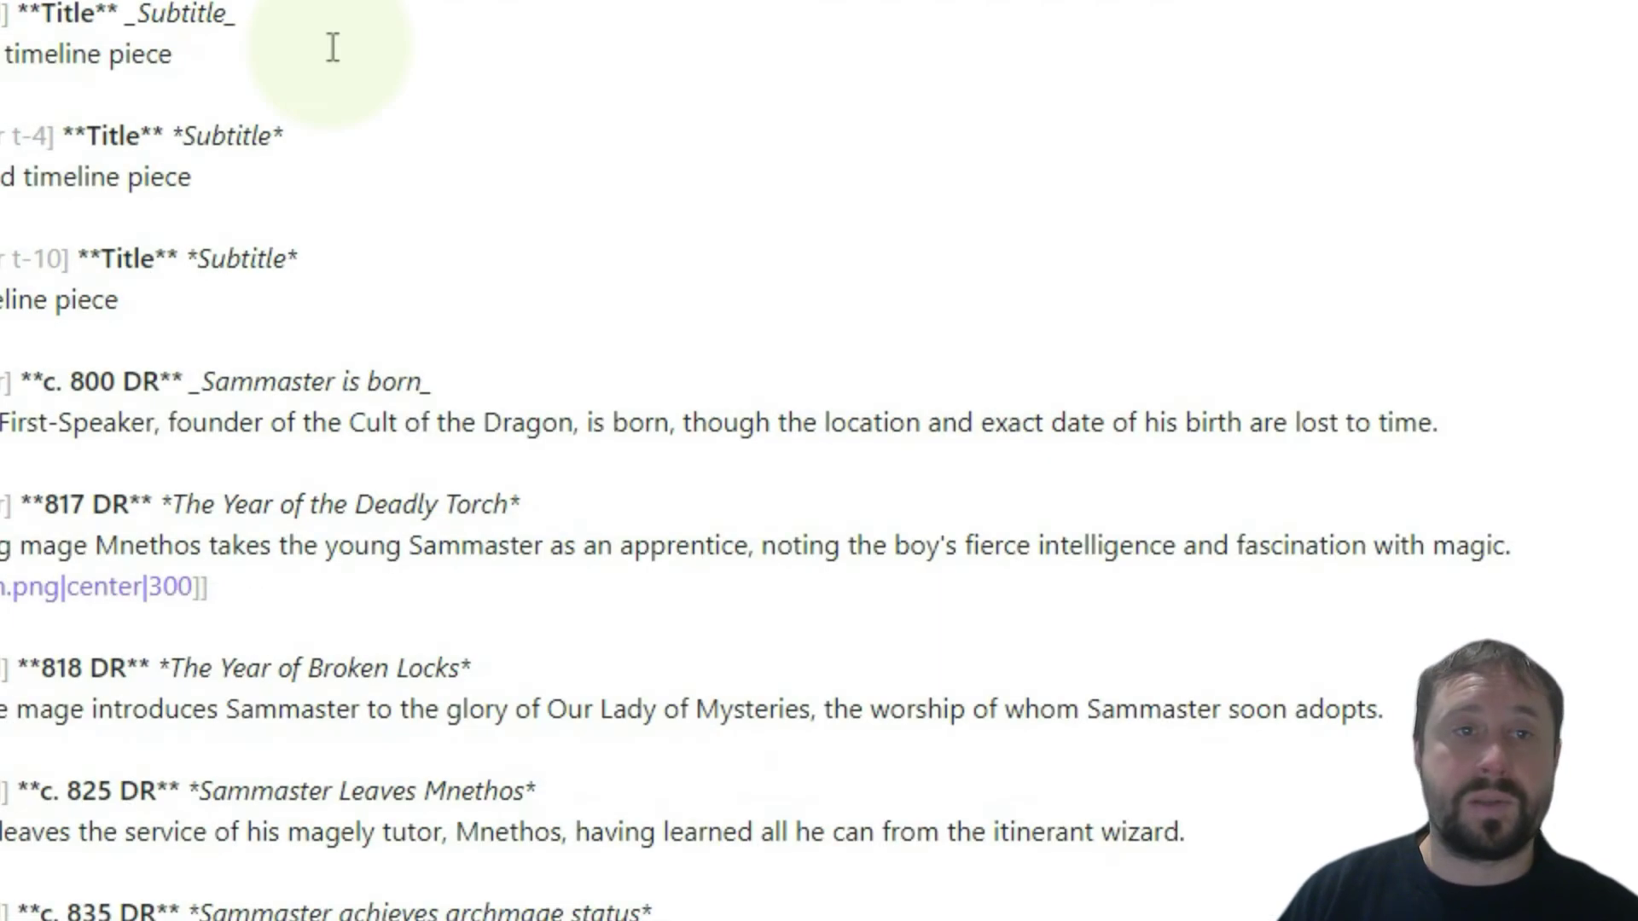
Step: Set the right-aligned sample's spacing to t-1 and the spaced sample's to t-2, and preview the timeline
left_click(48, 137)
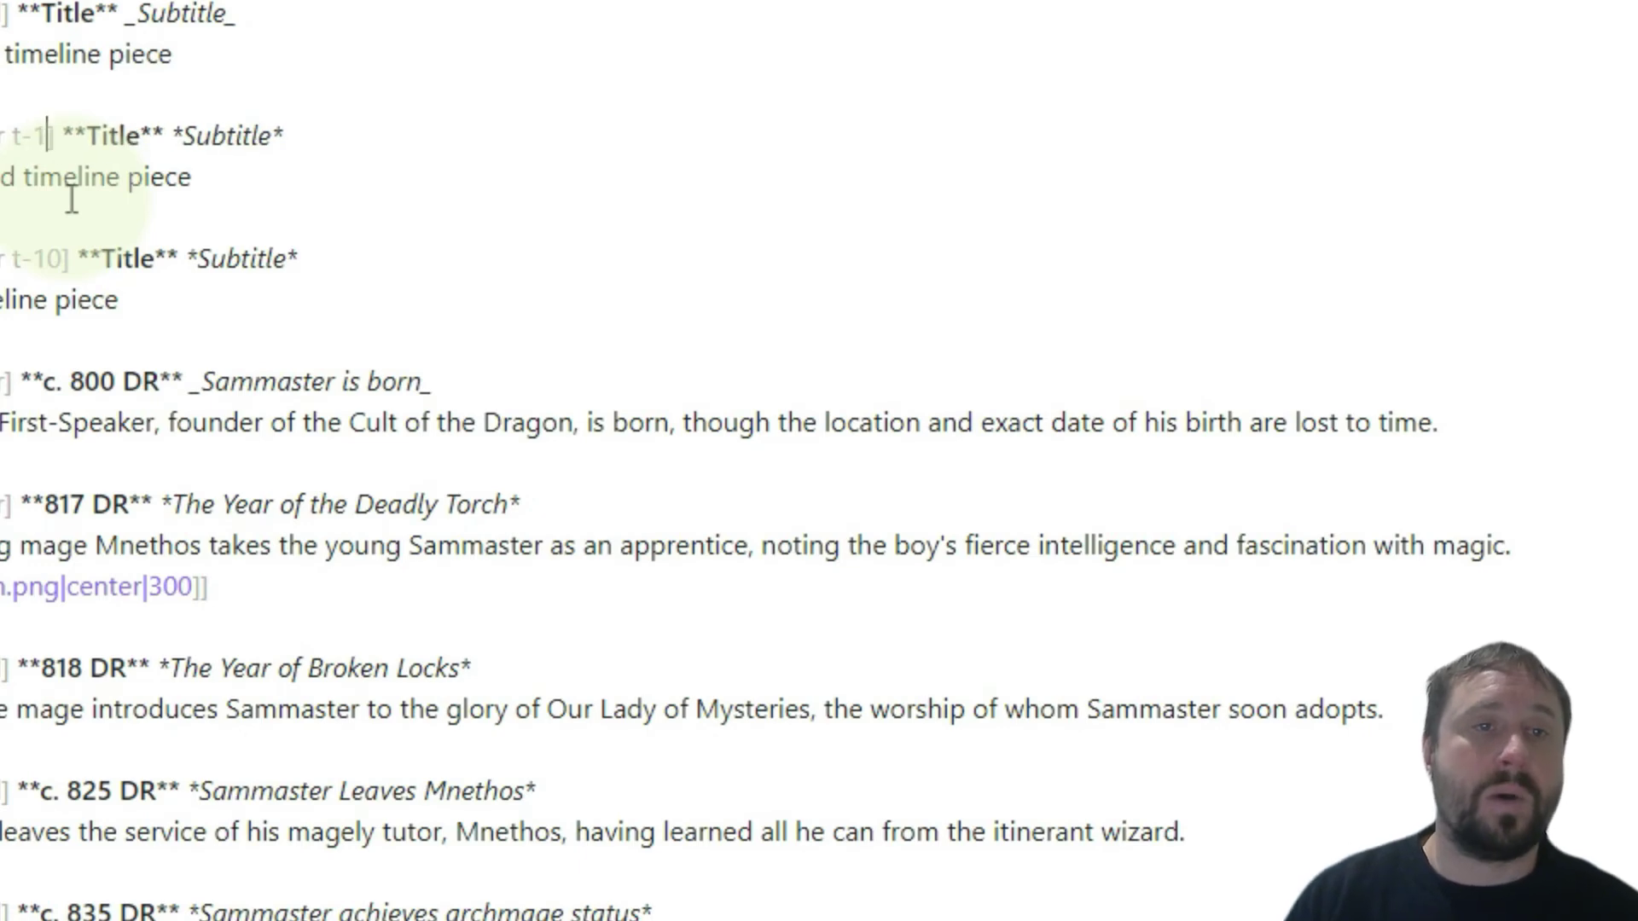
left_click(68, 258)
key("BackSpace")
key("BackSpace")
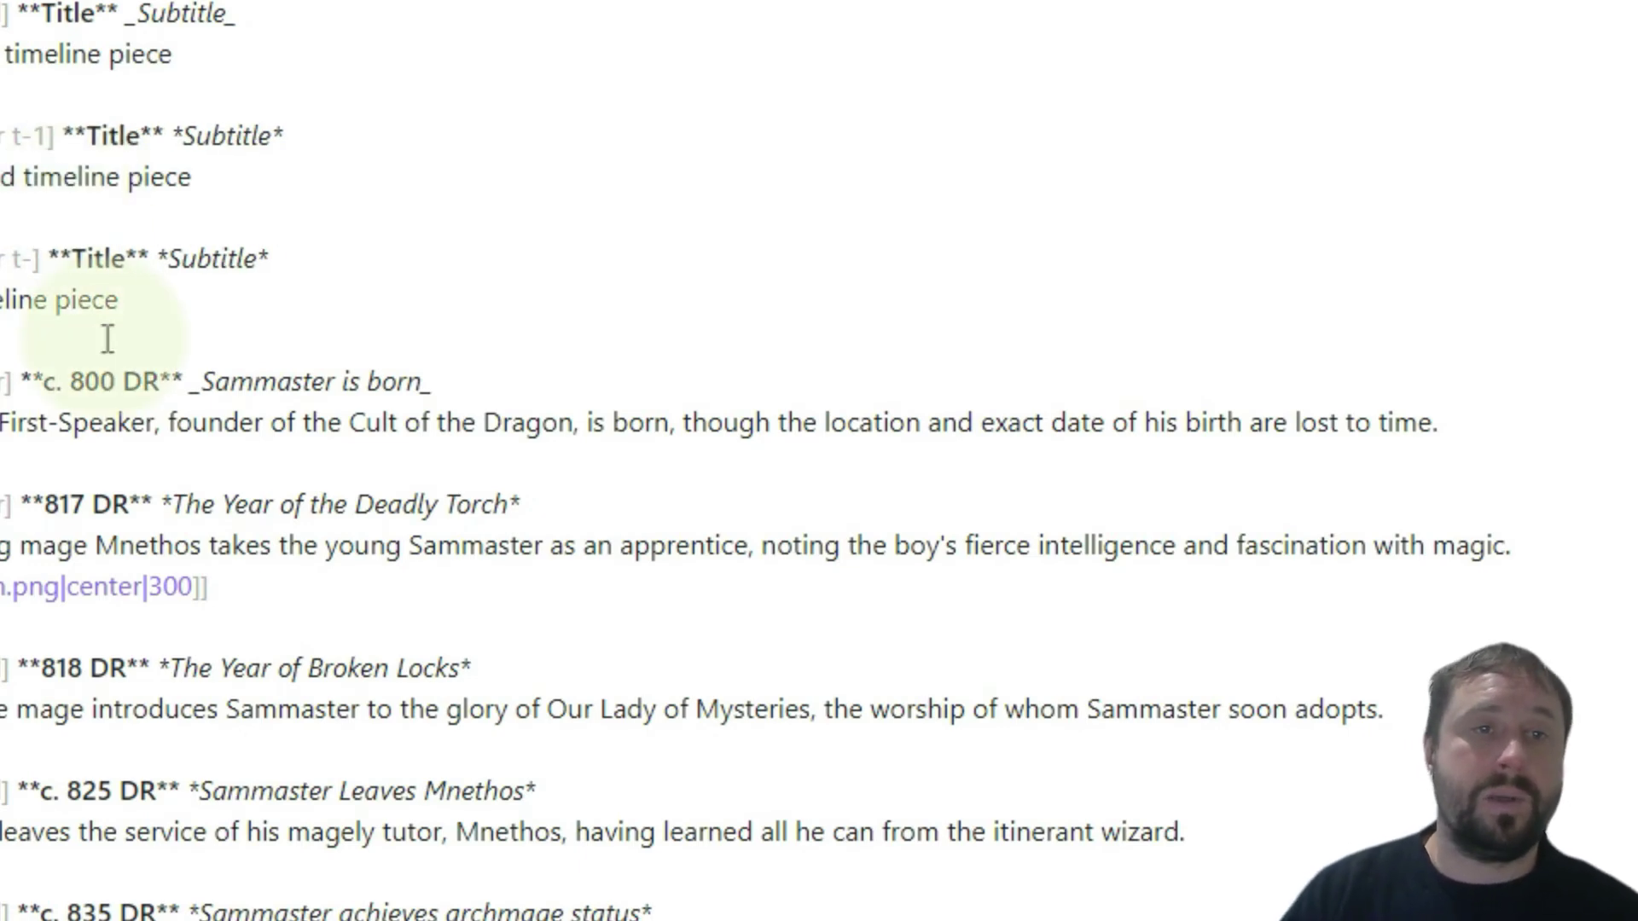
type("2")
left_click(543, 179)
key("ctrl+e")
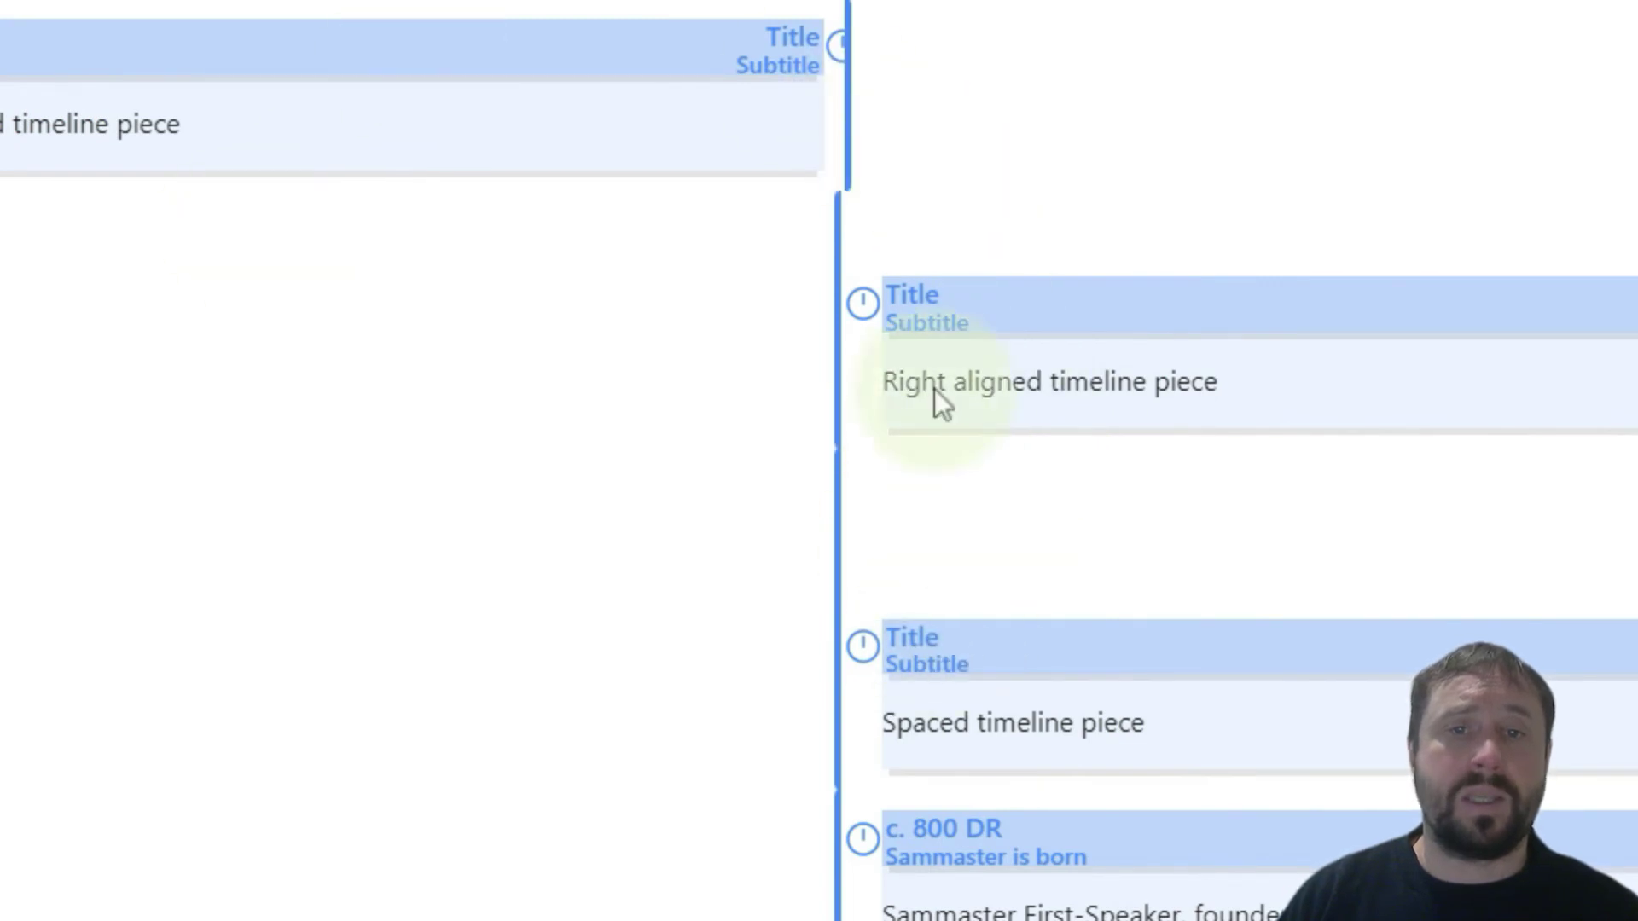
Step: Remove the blank lines separating the three sample callouts in the note's source
key("ctrl+e")
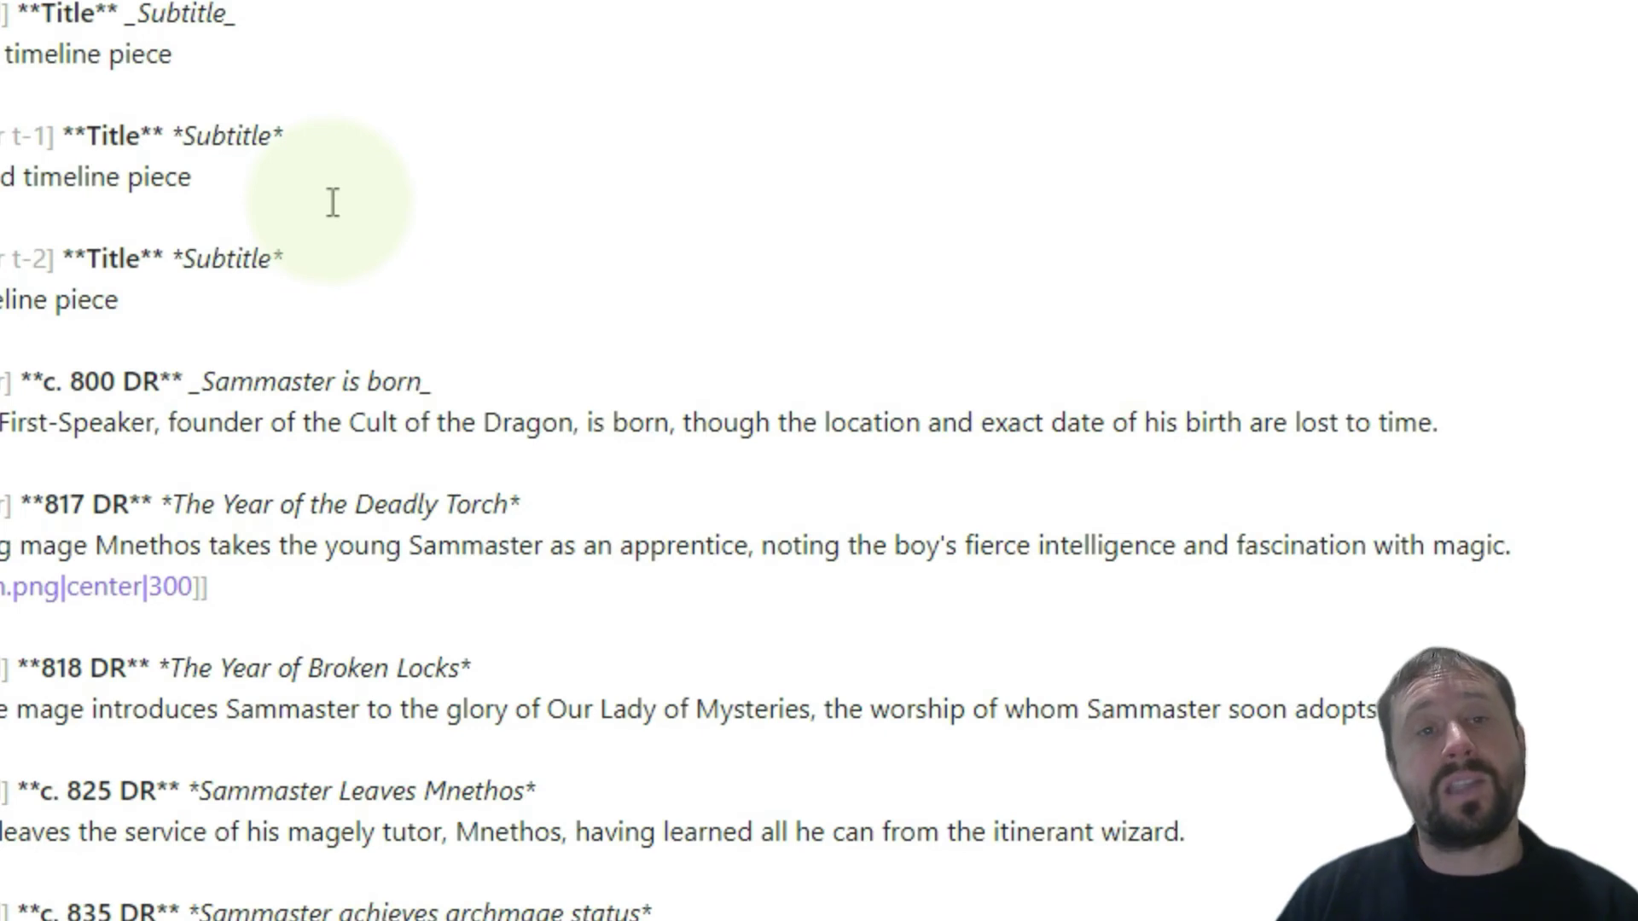
left_click(137, 301)
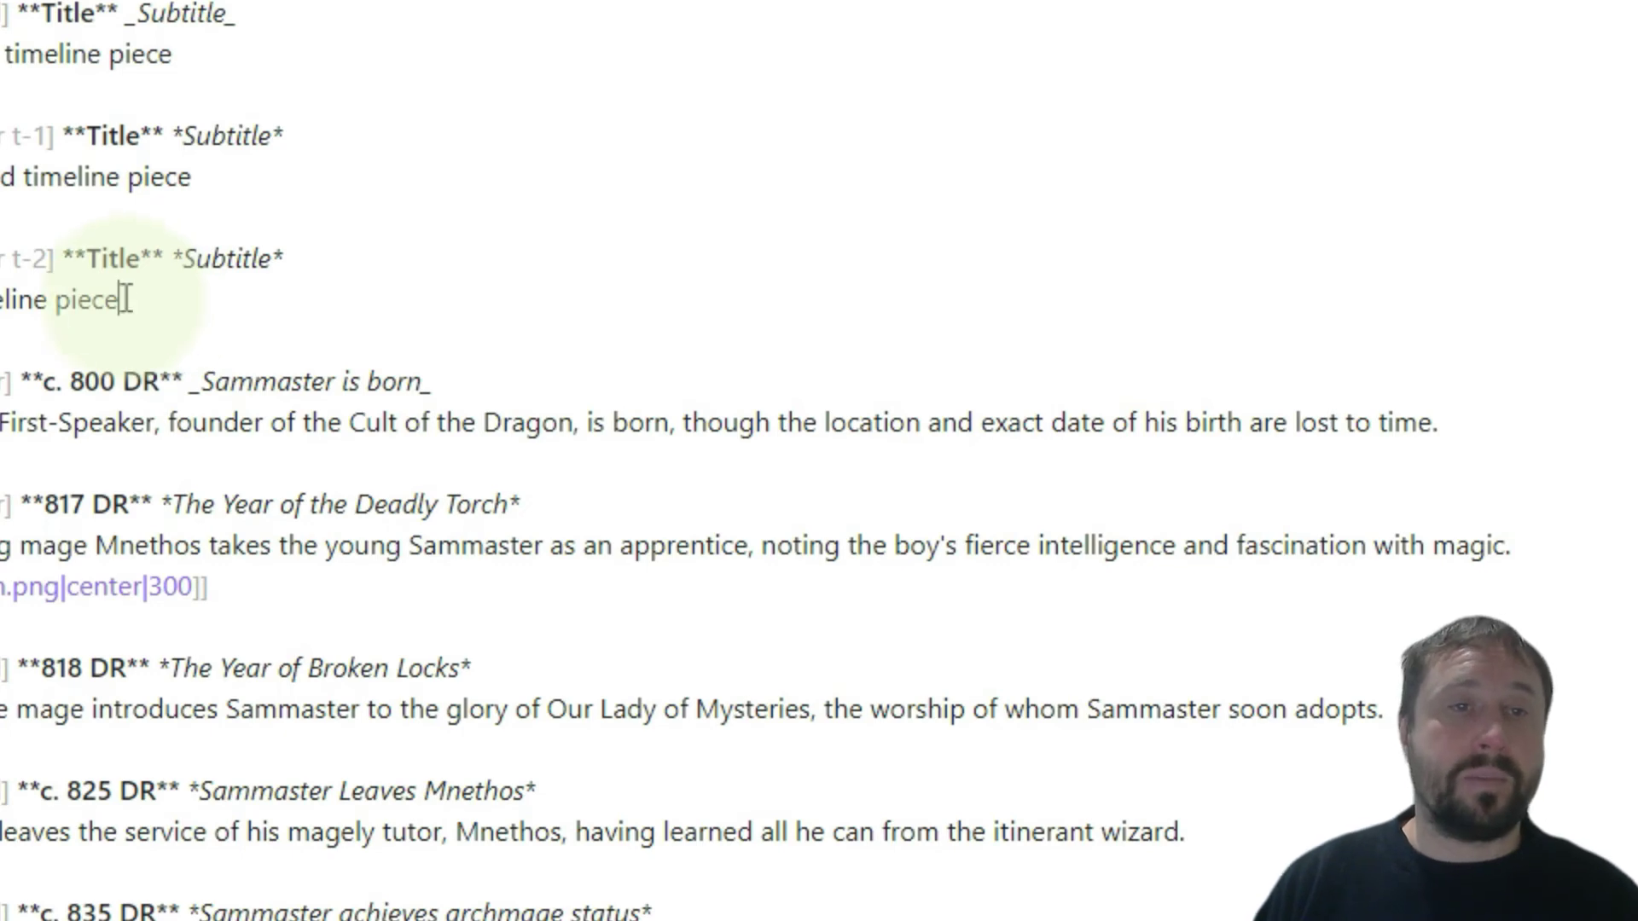
left_click(49, 136)
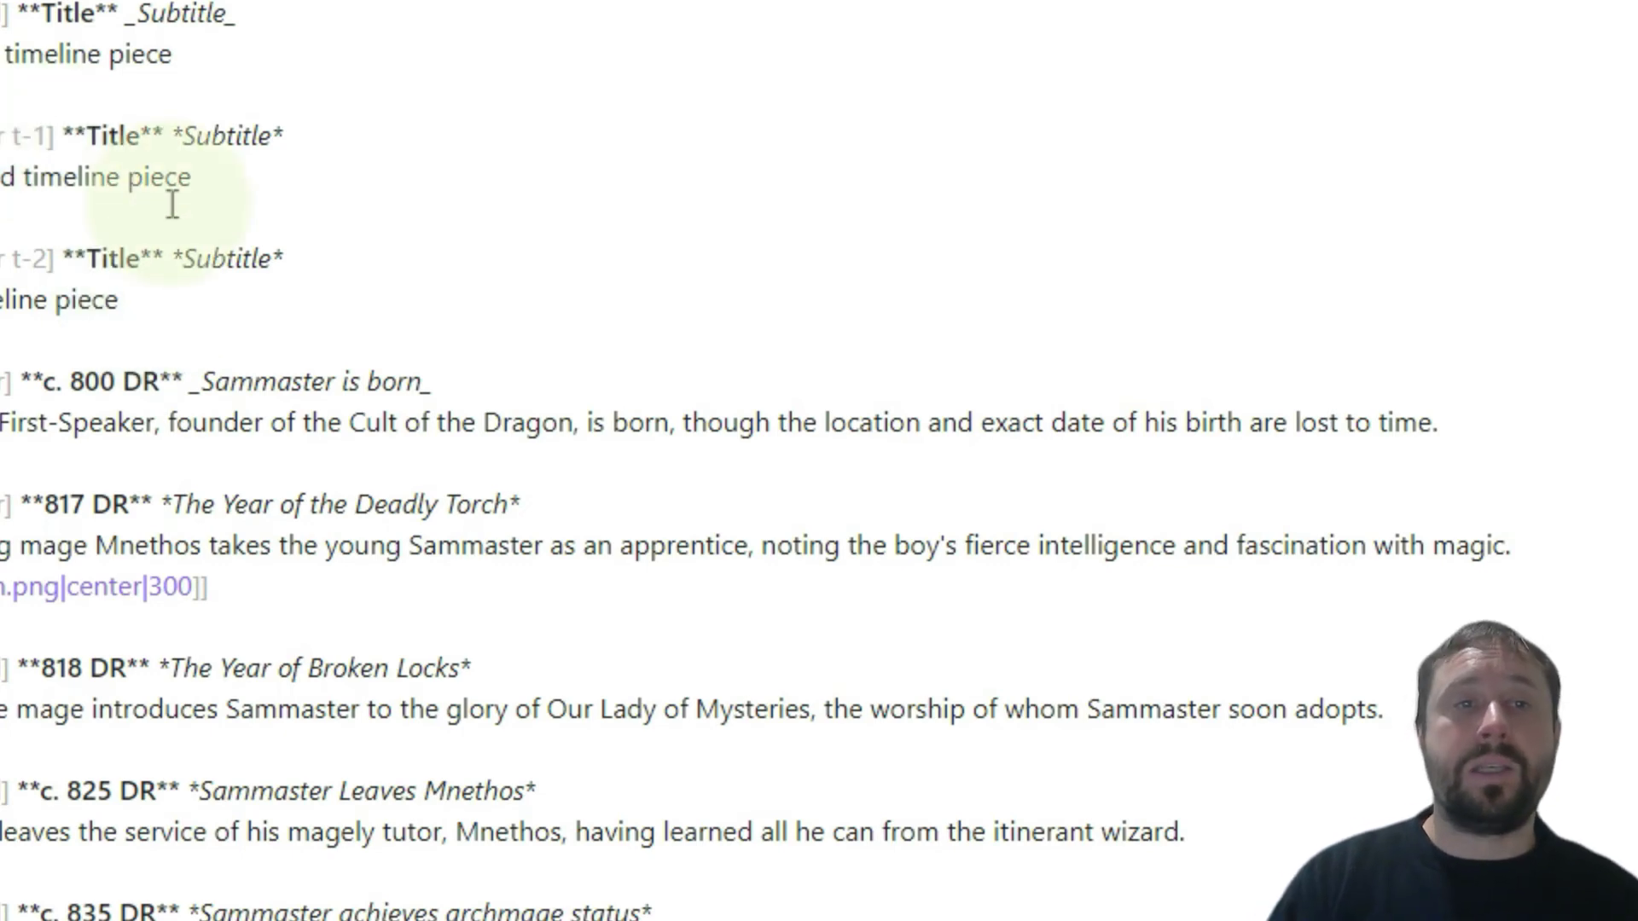
left_click_drag(281, 341, 437, 56)
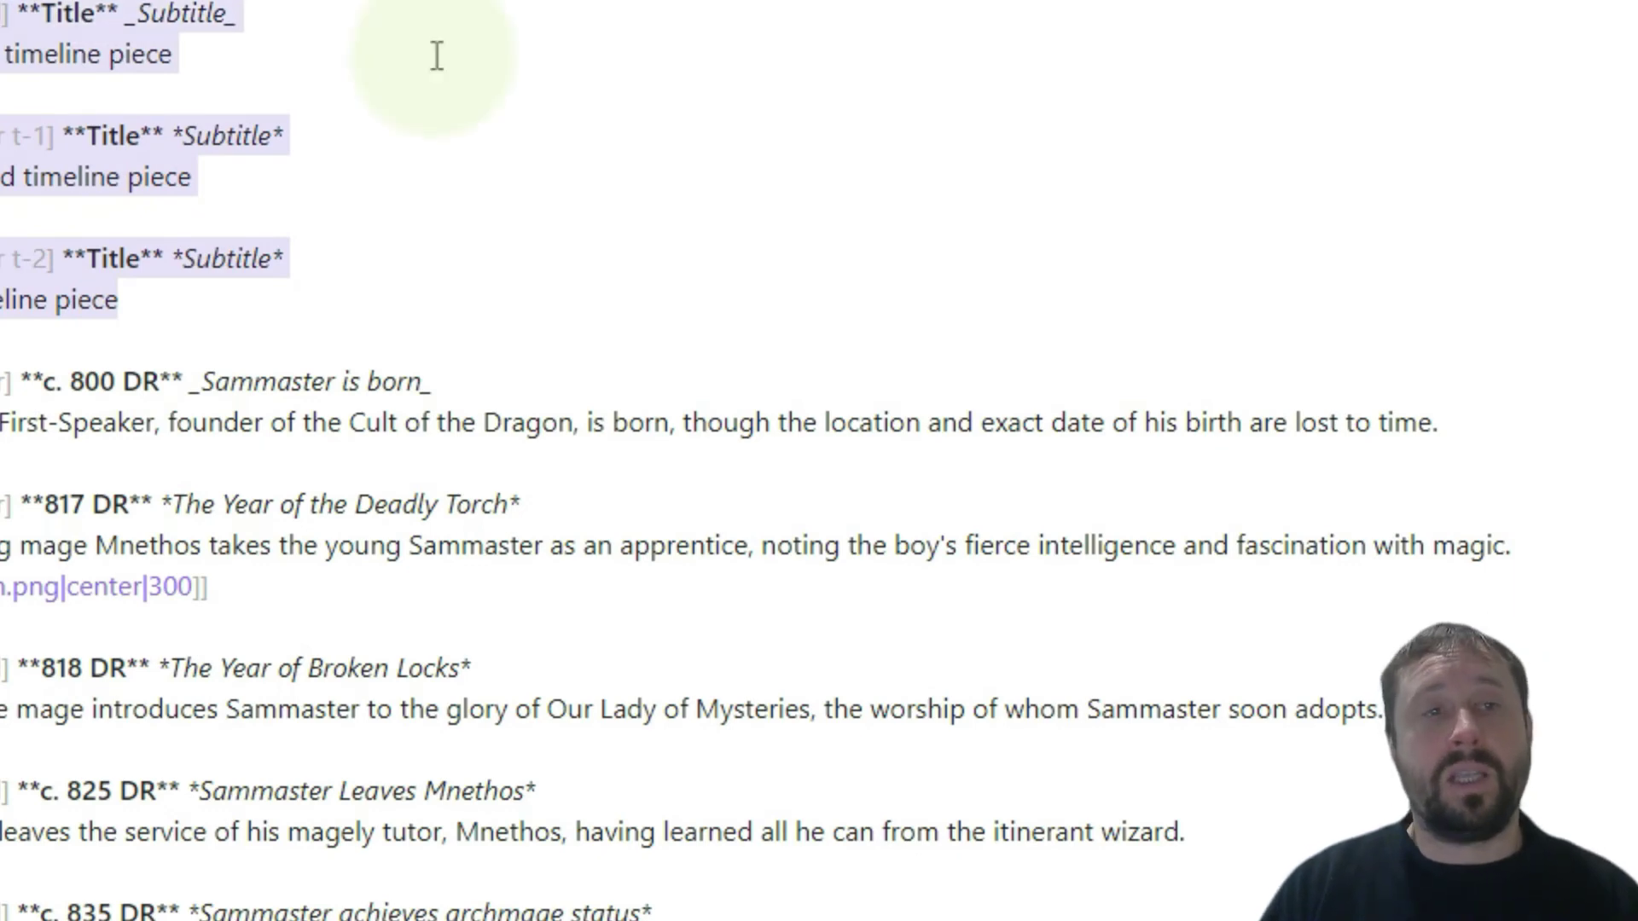
key("Down")
key("Up")
key("Up")
key("Up")
key("Up")
key("Up")
key("Up")
key("Up")
key("BackSpace")
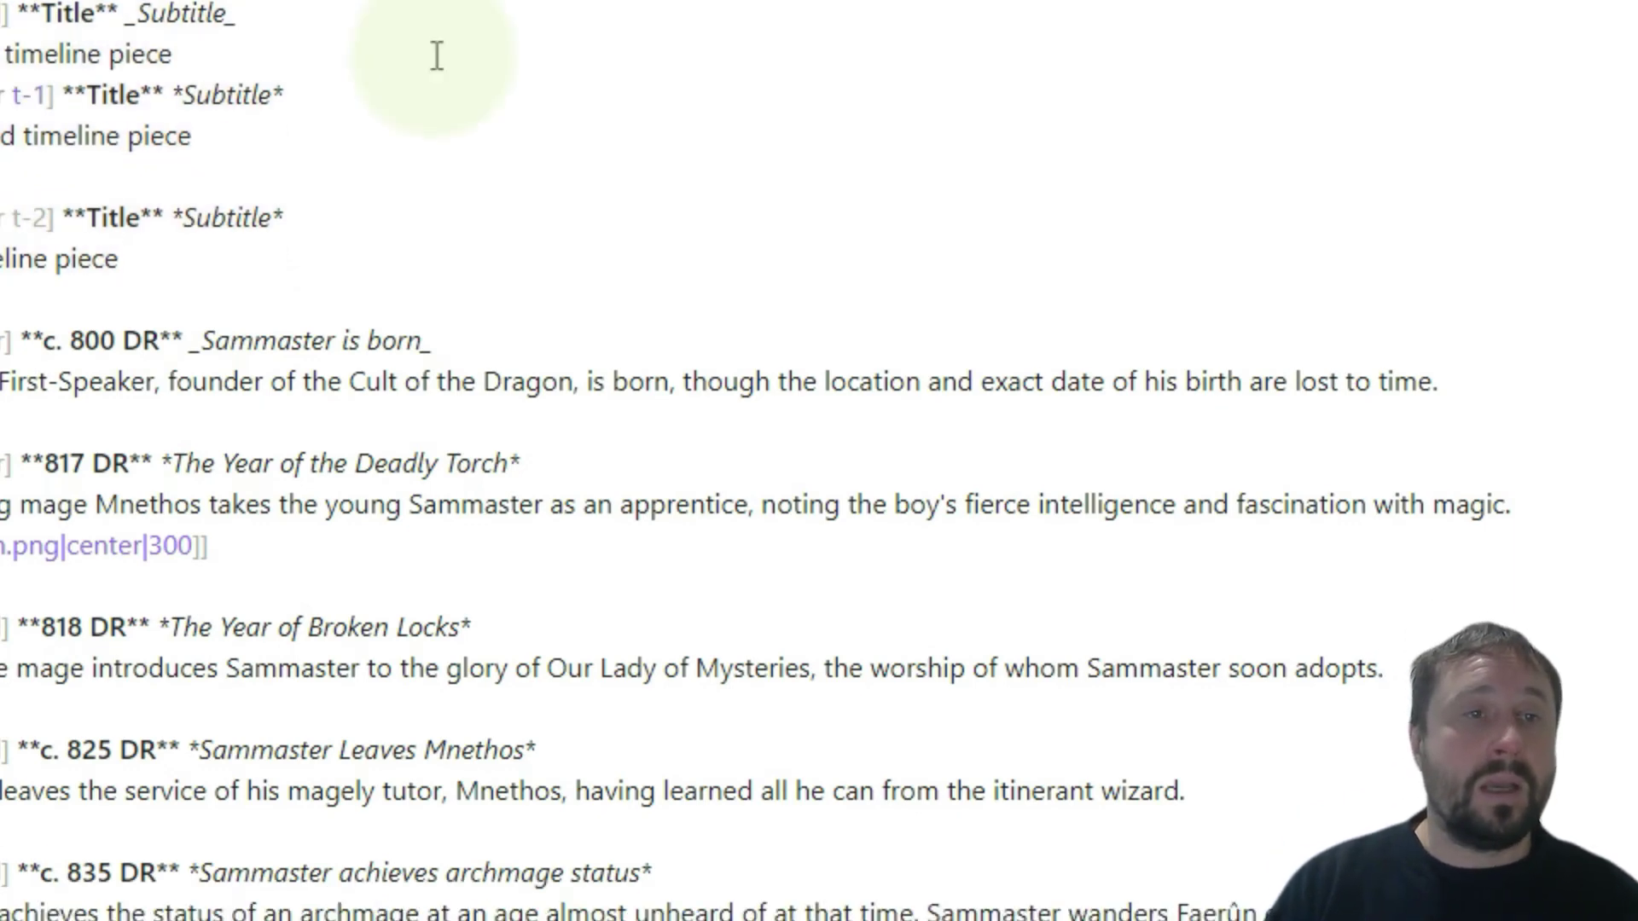
key("Down")
key("Down")
key("Down")
key("BackSpace")
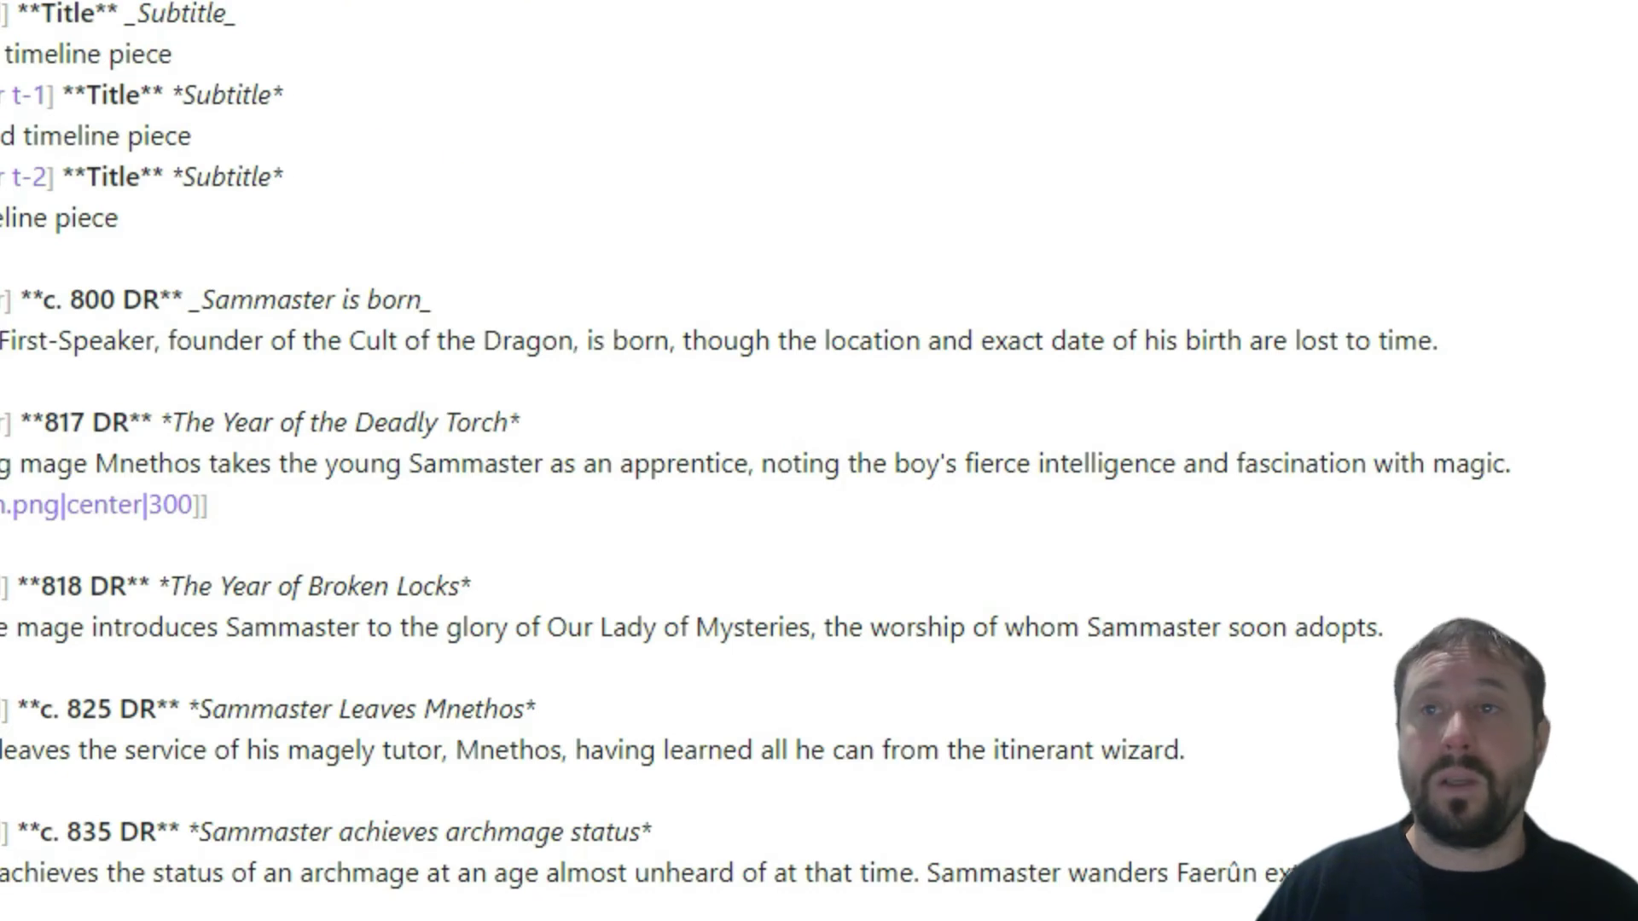
Step: Preview how the sample callouts render without blank lines between them
key("ctrl+e")
scroll(1298, 240, "down", 4)
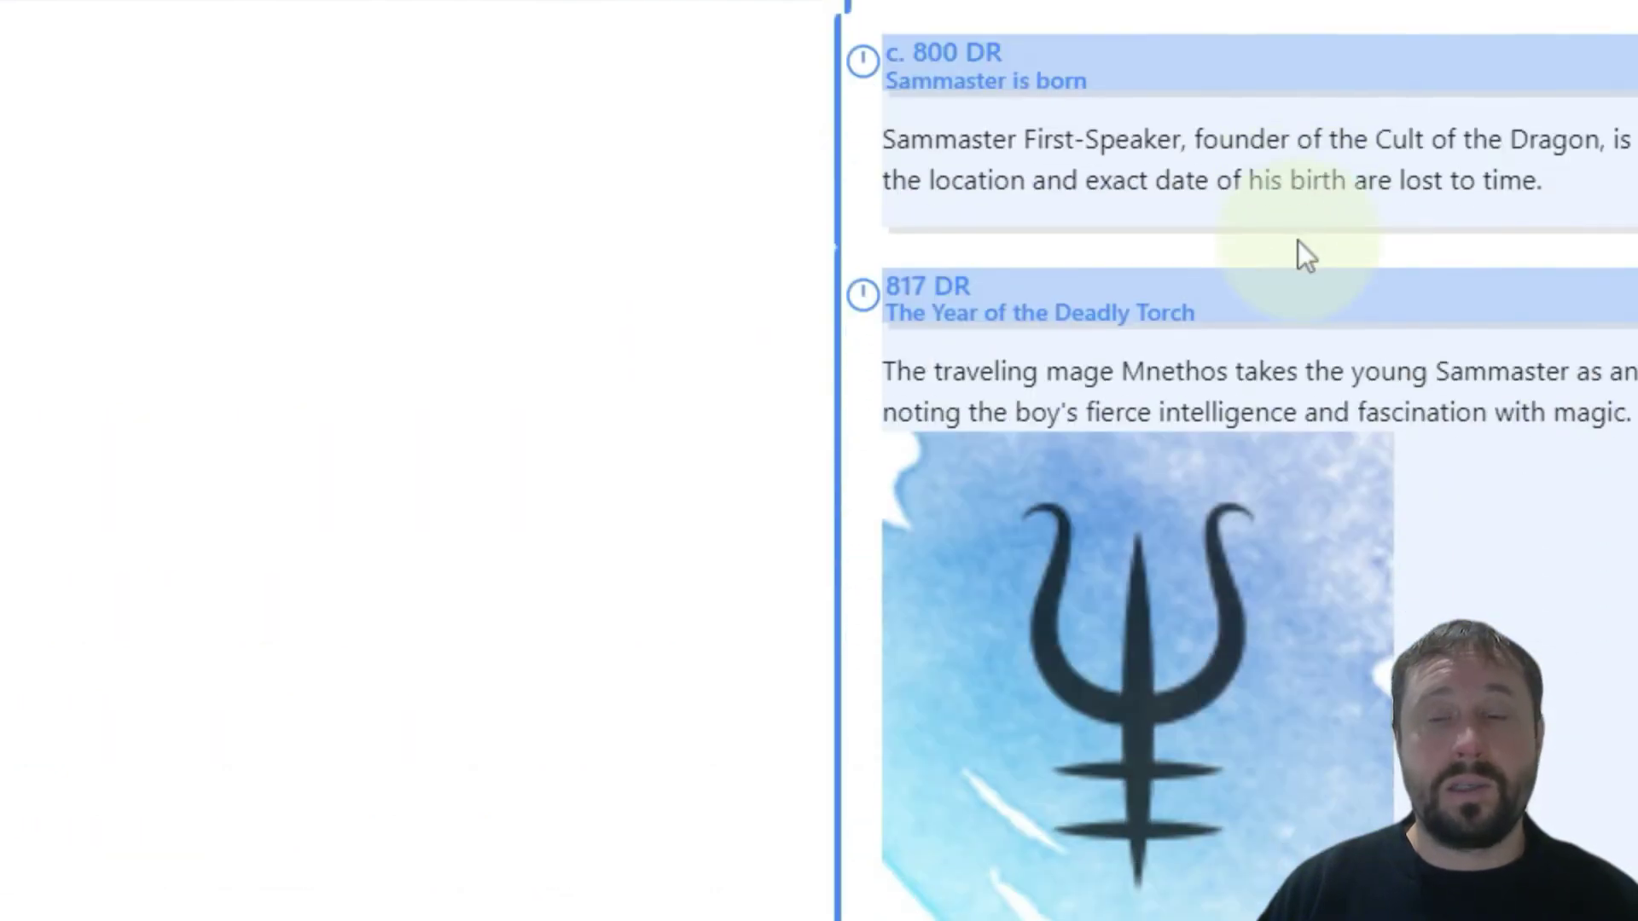
scroll(1298, 242, "up", 2)
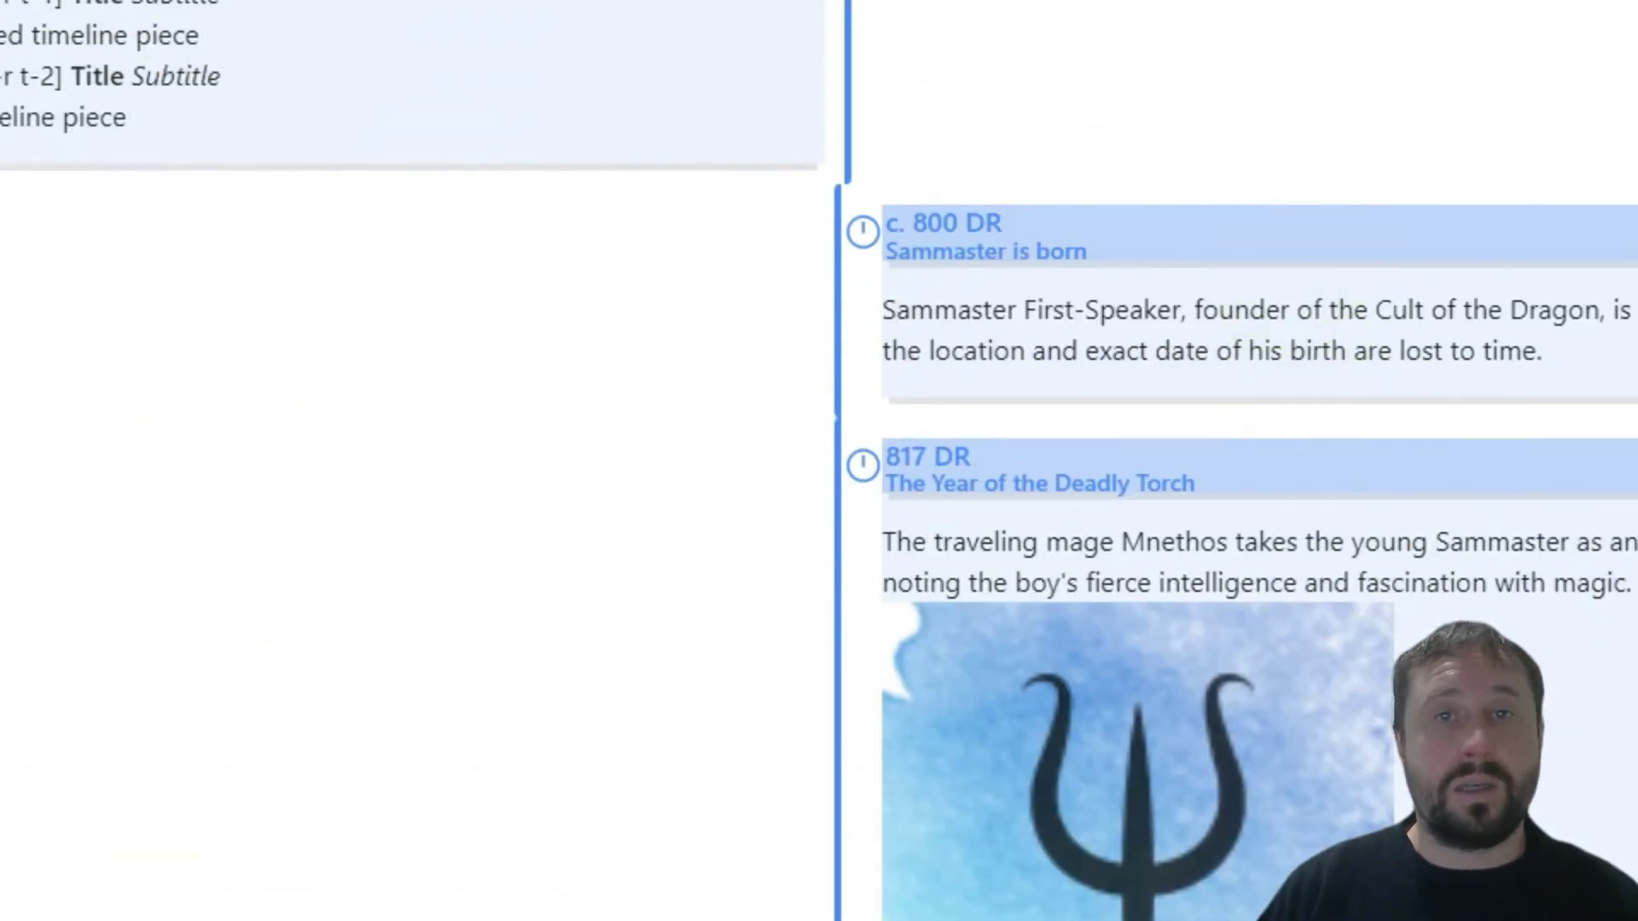
Step: Replace the sample callouts with the original t-4 and t-10 versions, then delete all the samples from the note
key("ctrl+e")
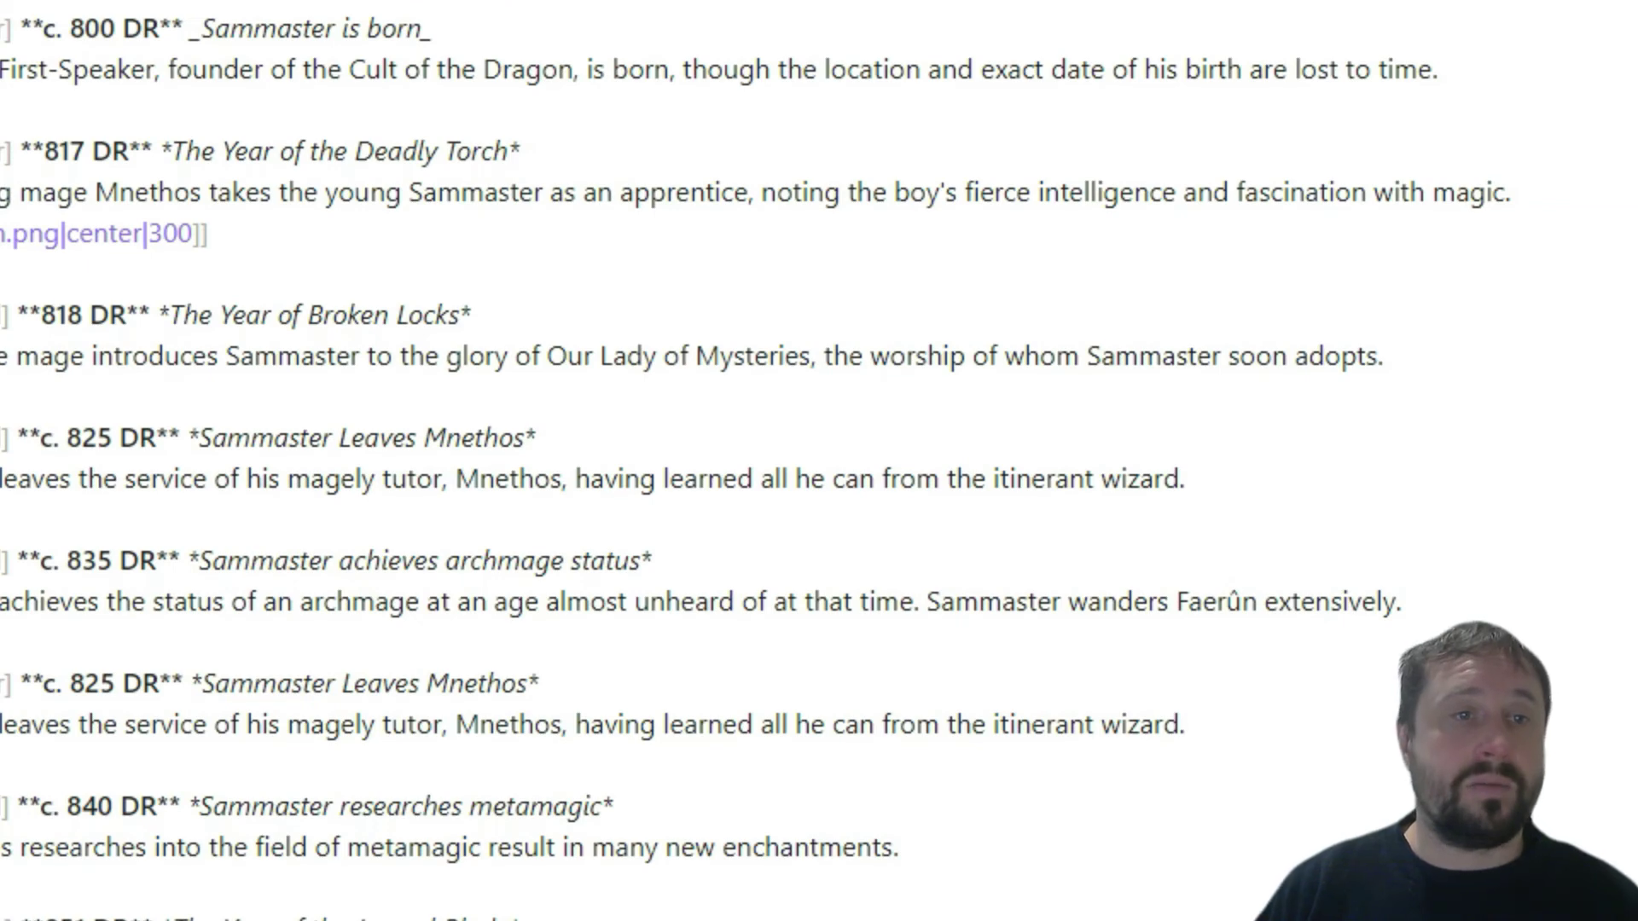
scroll(737, 3, "up", 2)
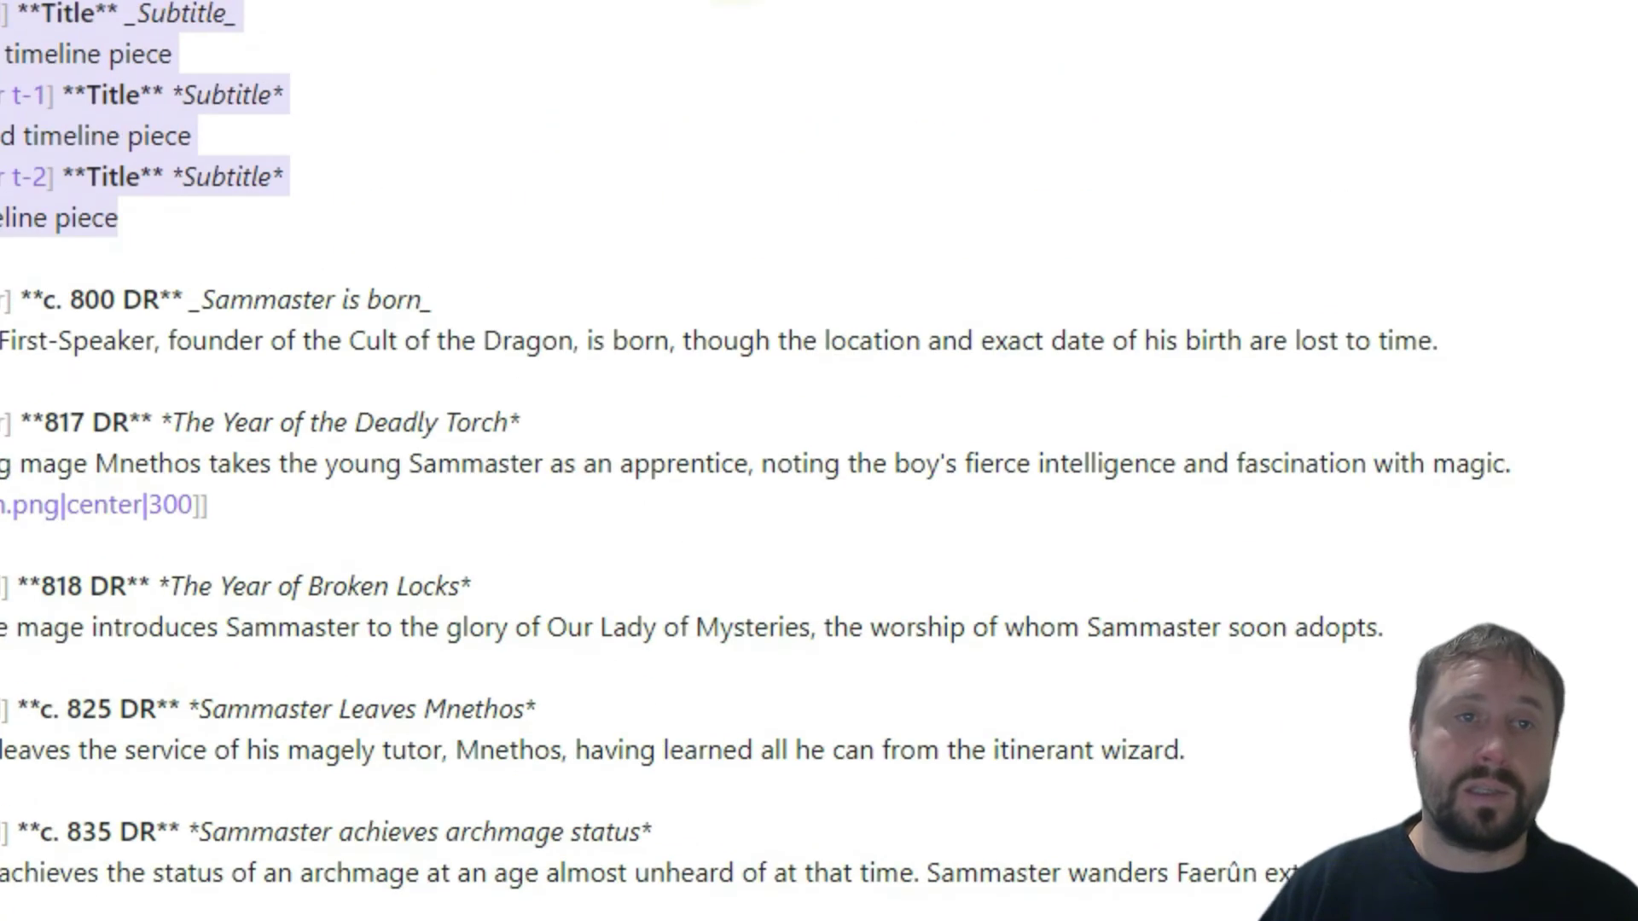
key("ctrl+v")
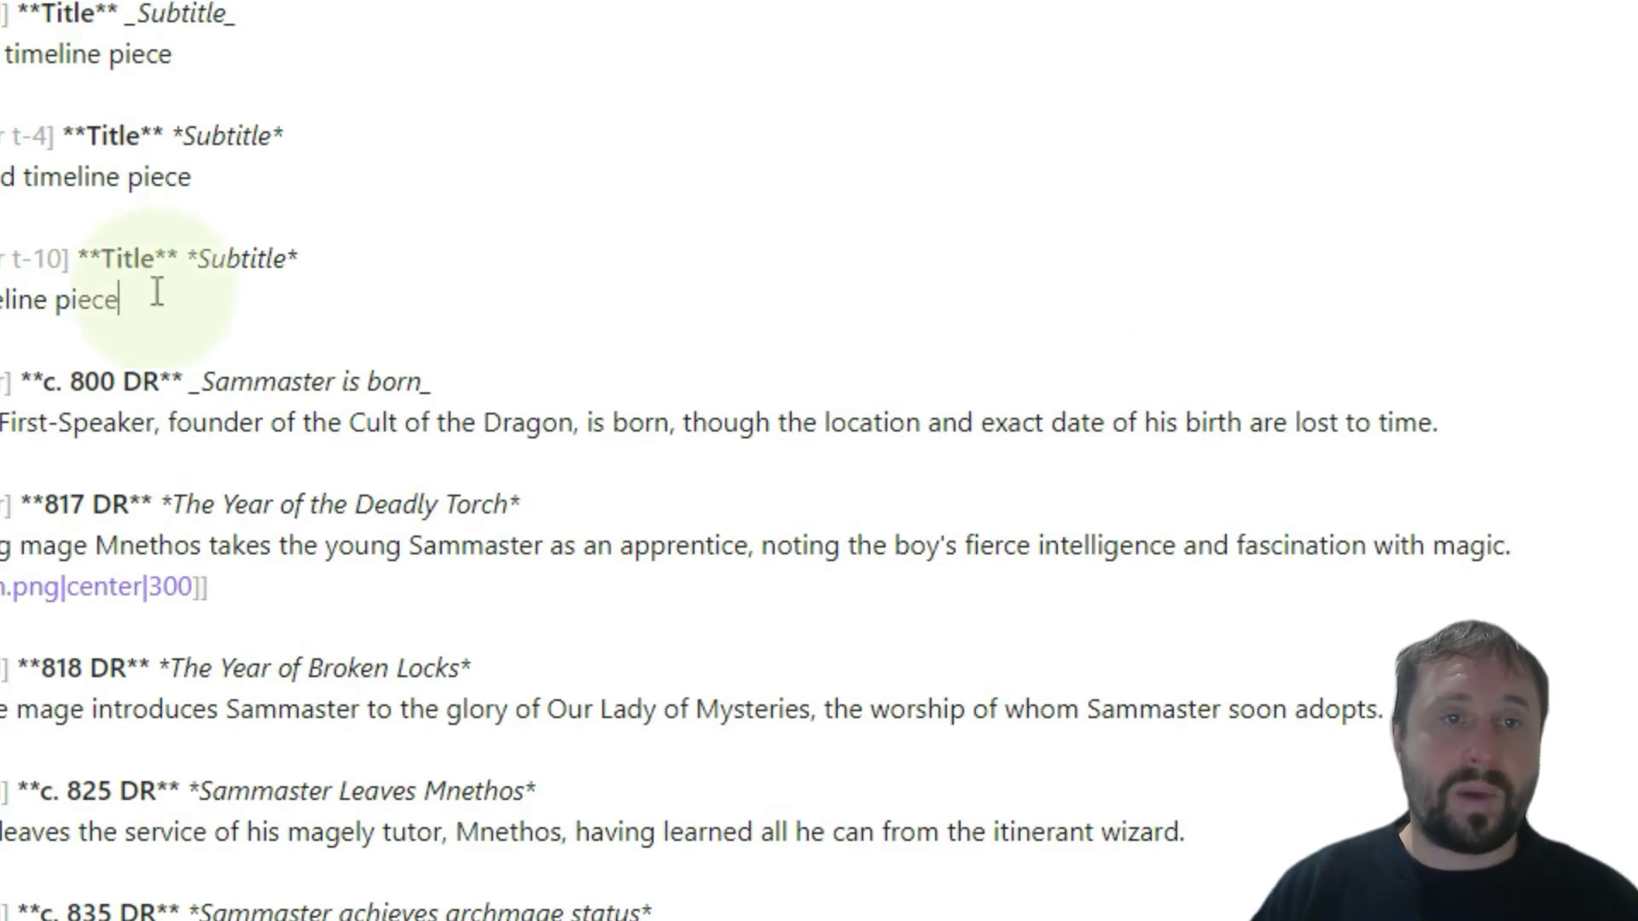
left_click_drag(390, 293, 128, 13)
key("BackSpace")
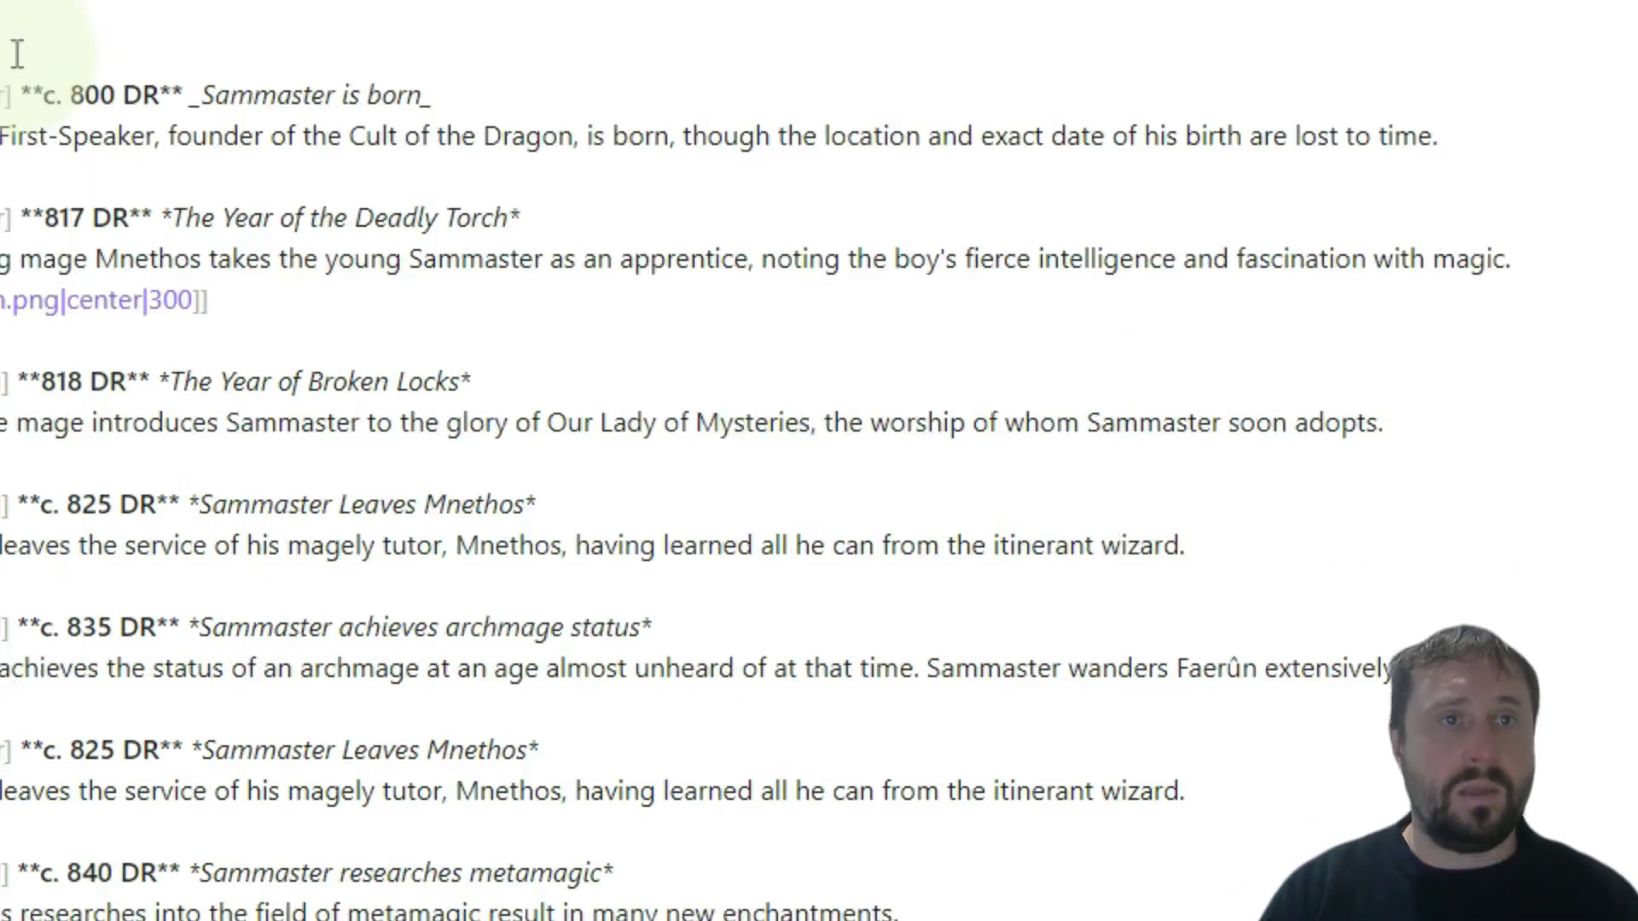
Step: Restore the deleted sample callouts in their version separated by blank lines, then remove them from the note again
key("ctrl+z")
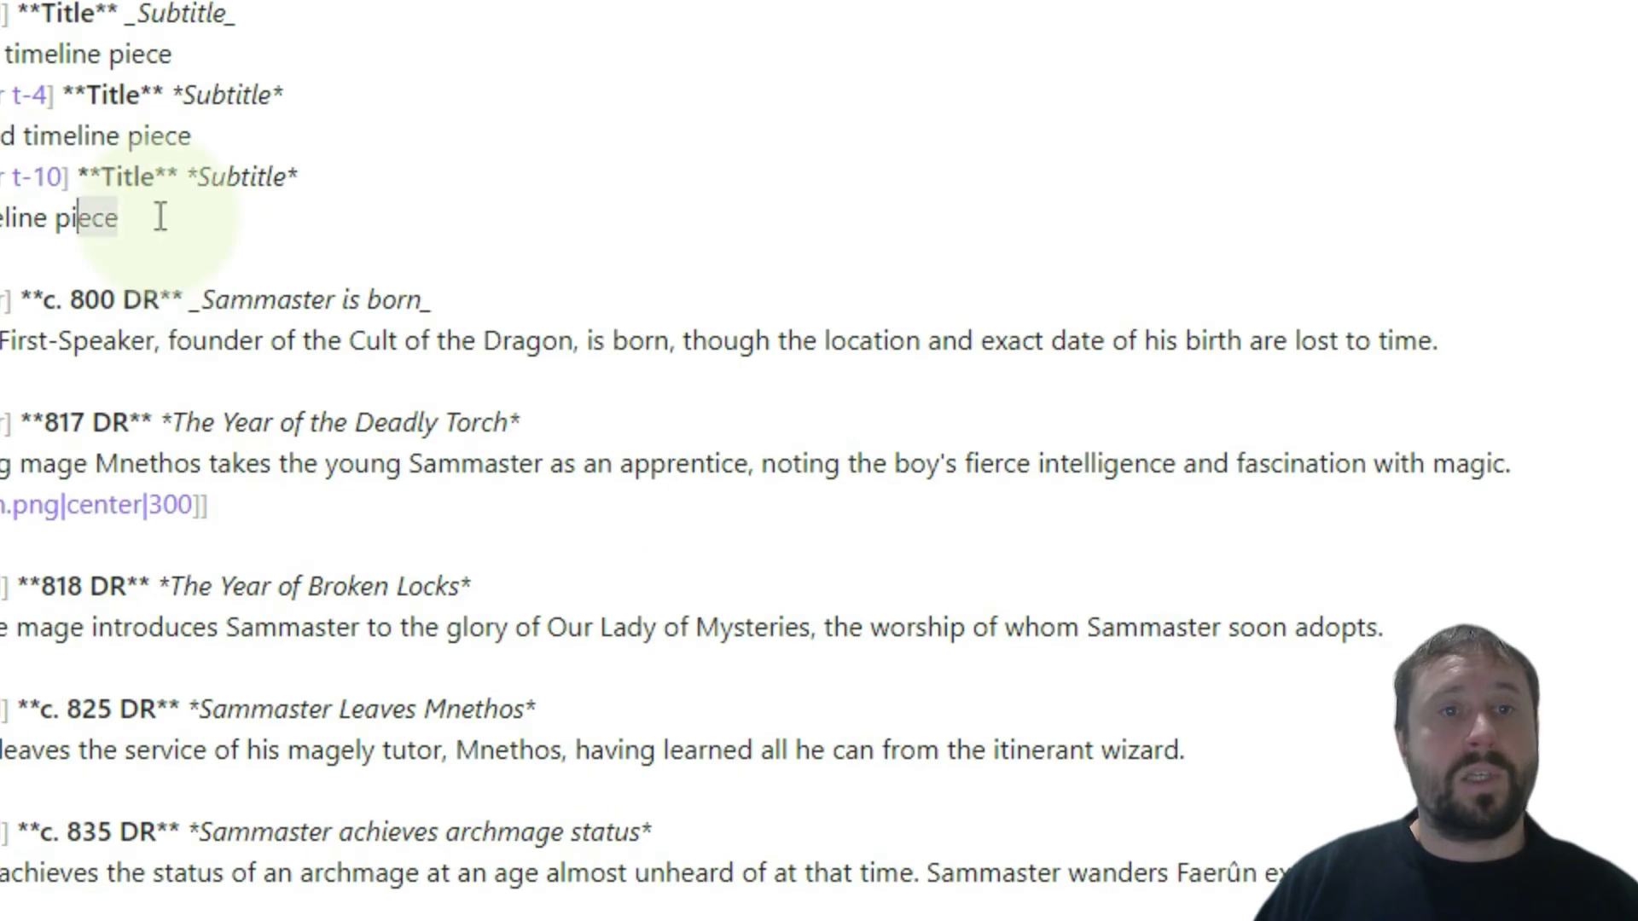
left_click_drag(161, 212, 128, 8)
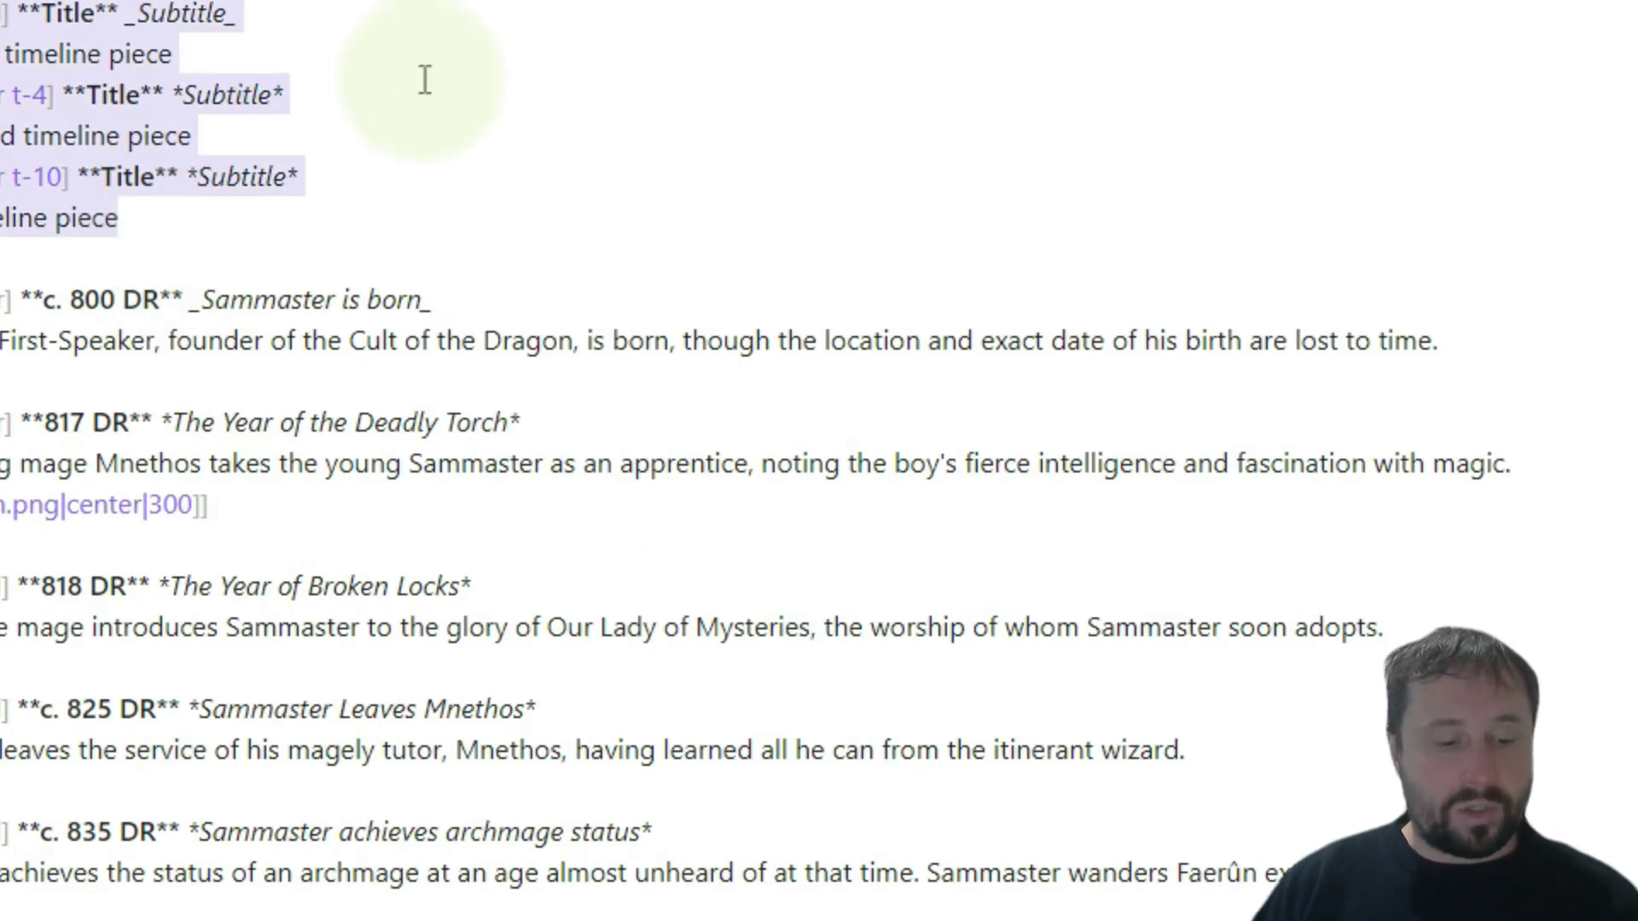
key("ctrl+v")
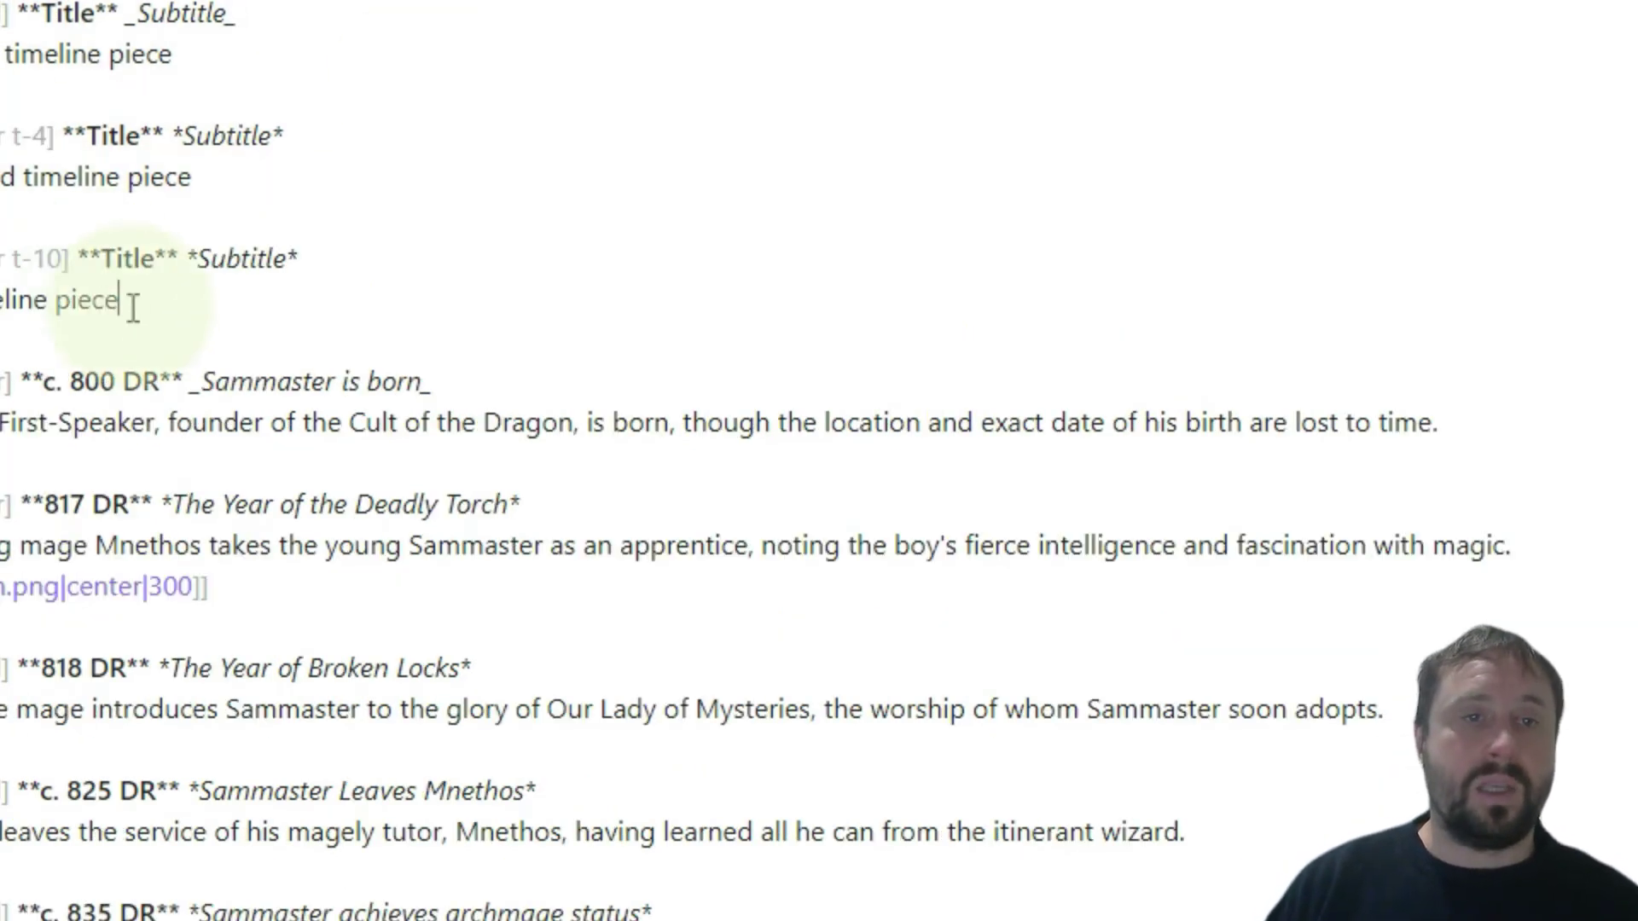
left_click_drag(129, 302, 1, 137)
scroll(459, 66, "down", 4)
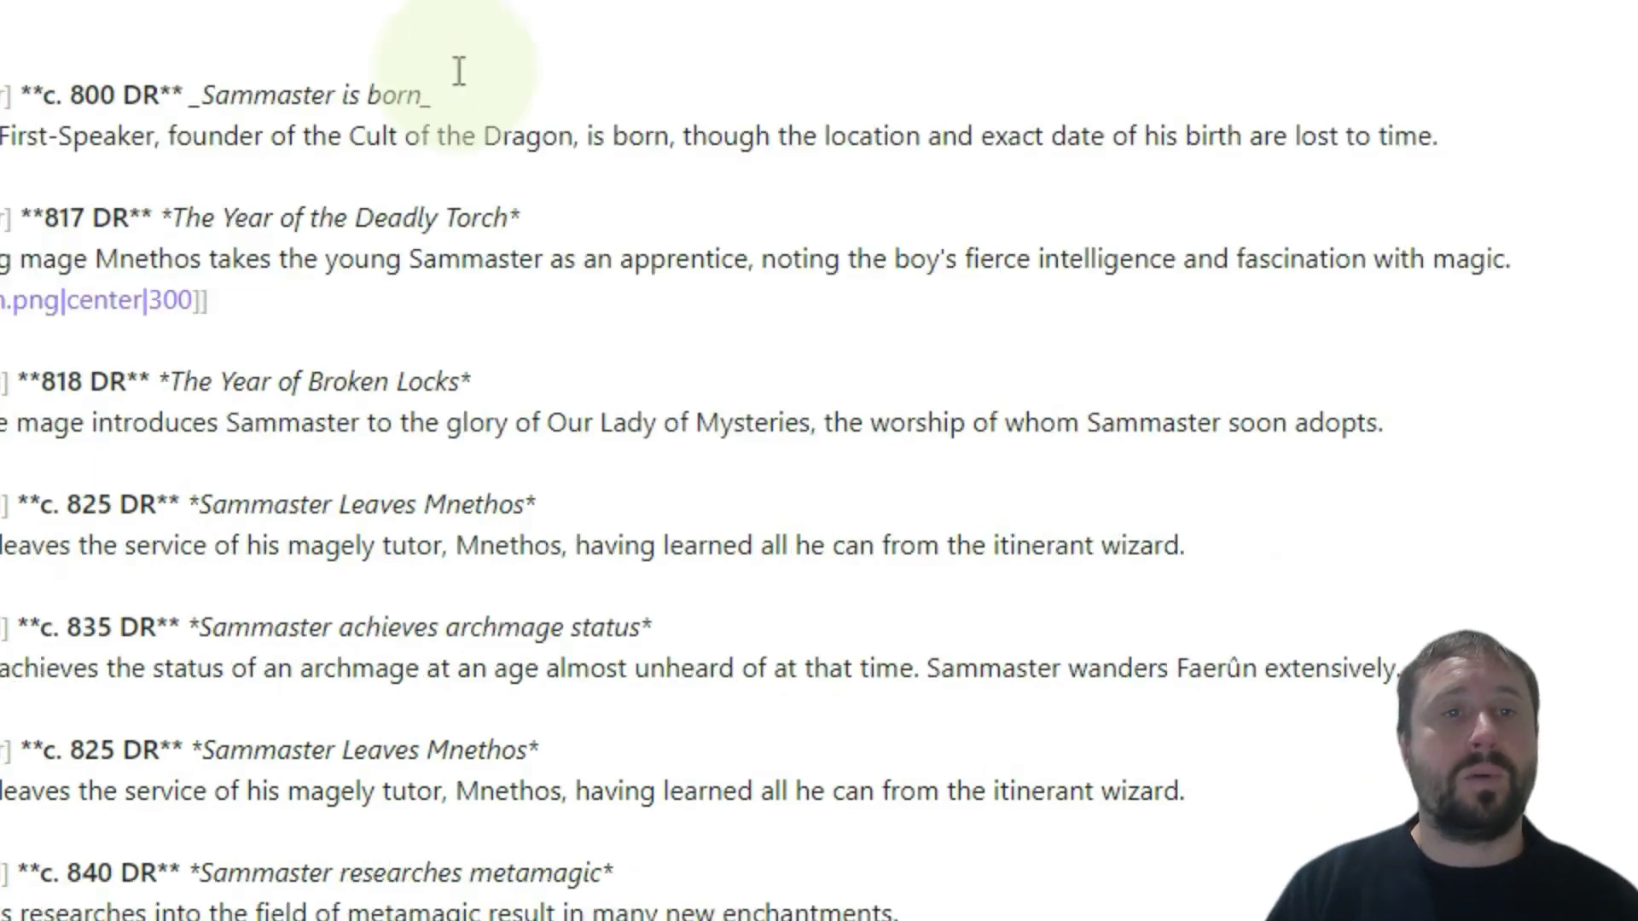
Step: Preview the note and examine the Cult of the Dragon timeline's alternating entries from c. 800 DR through the 1200s DR
scroll(459, 66, "down", 1)
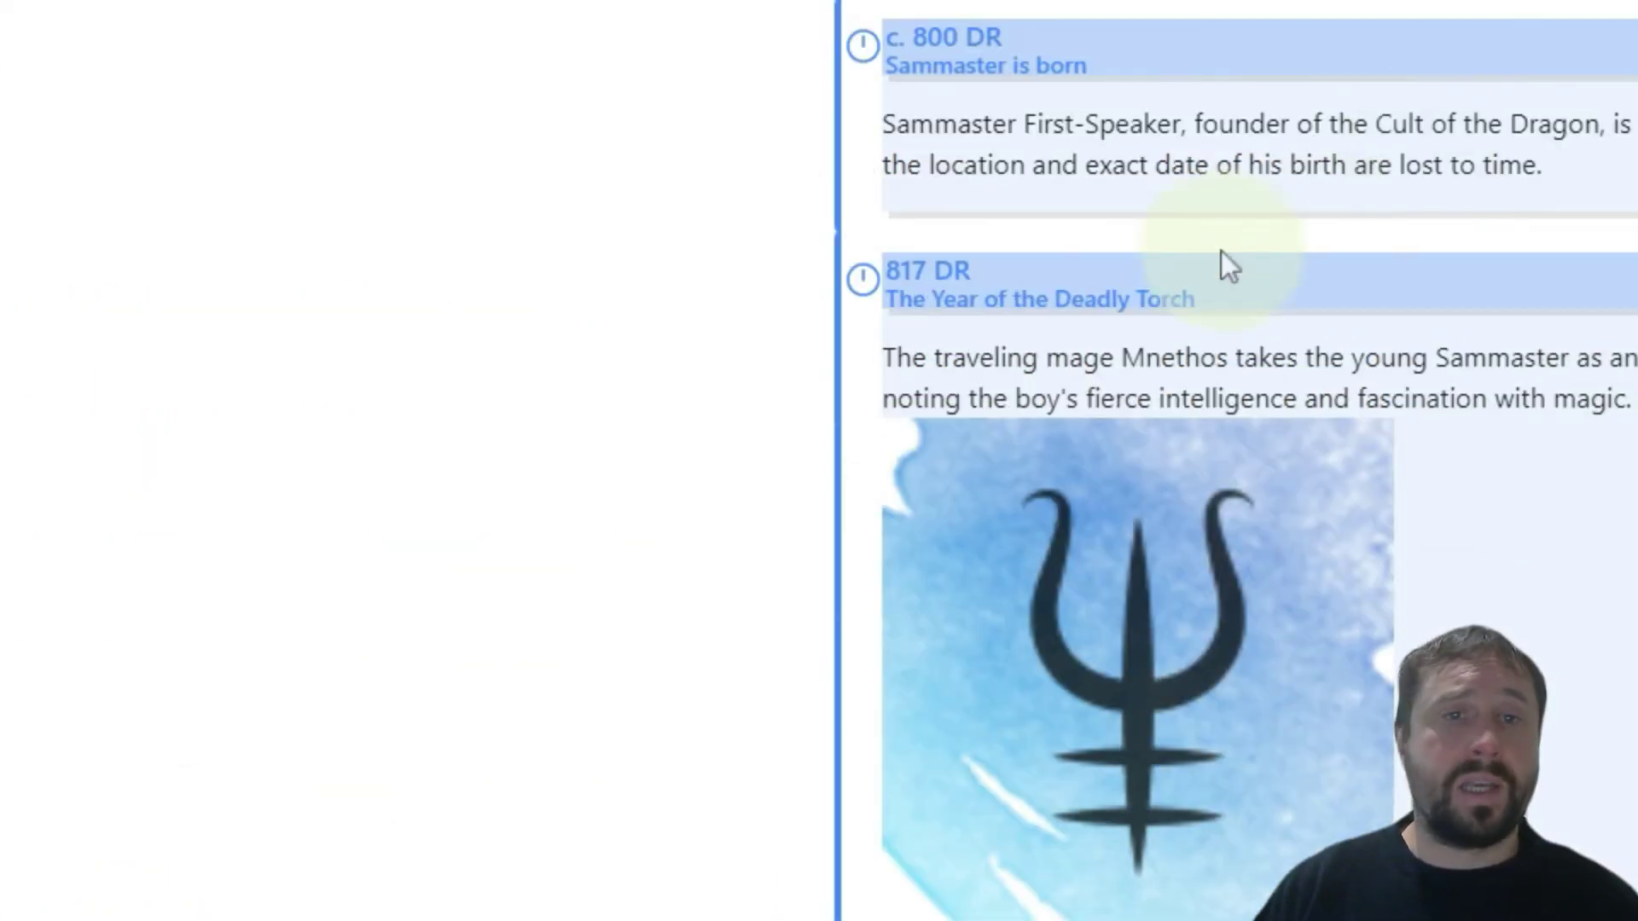
scroll(910, 273, "down", 10)
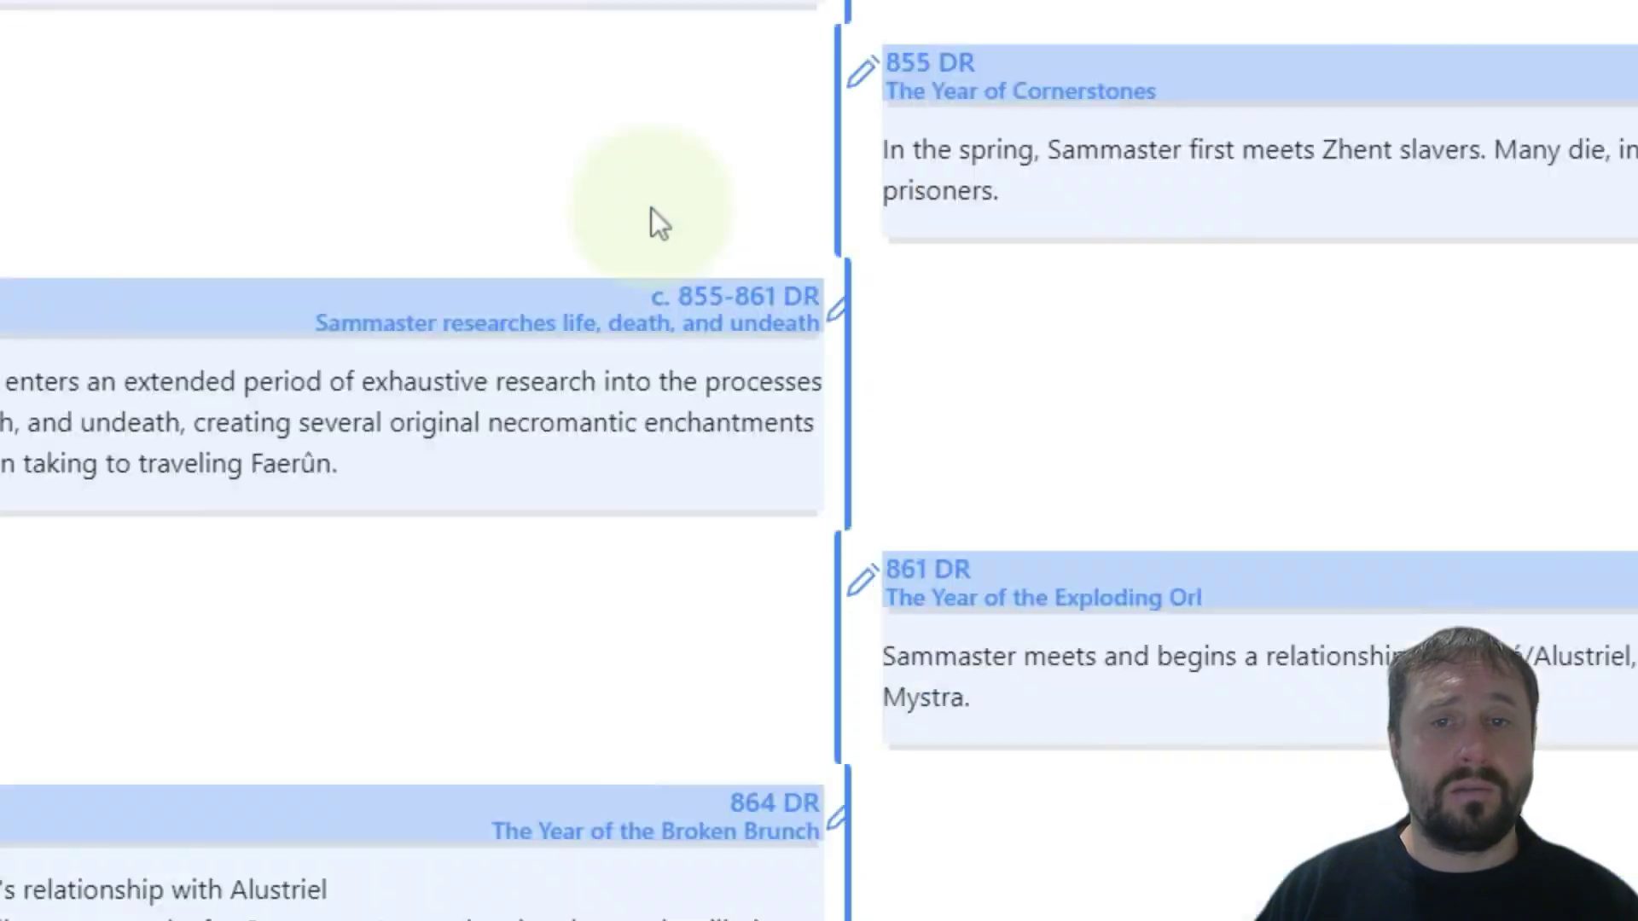
scroll(651, 224, "down", 15)
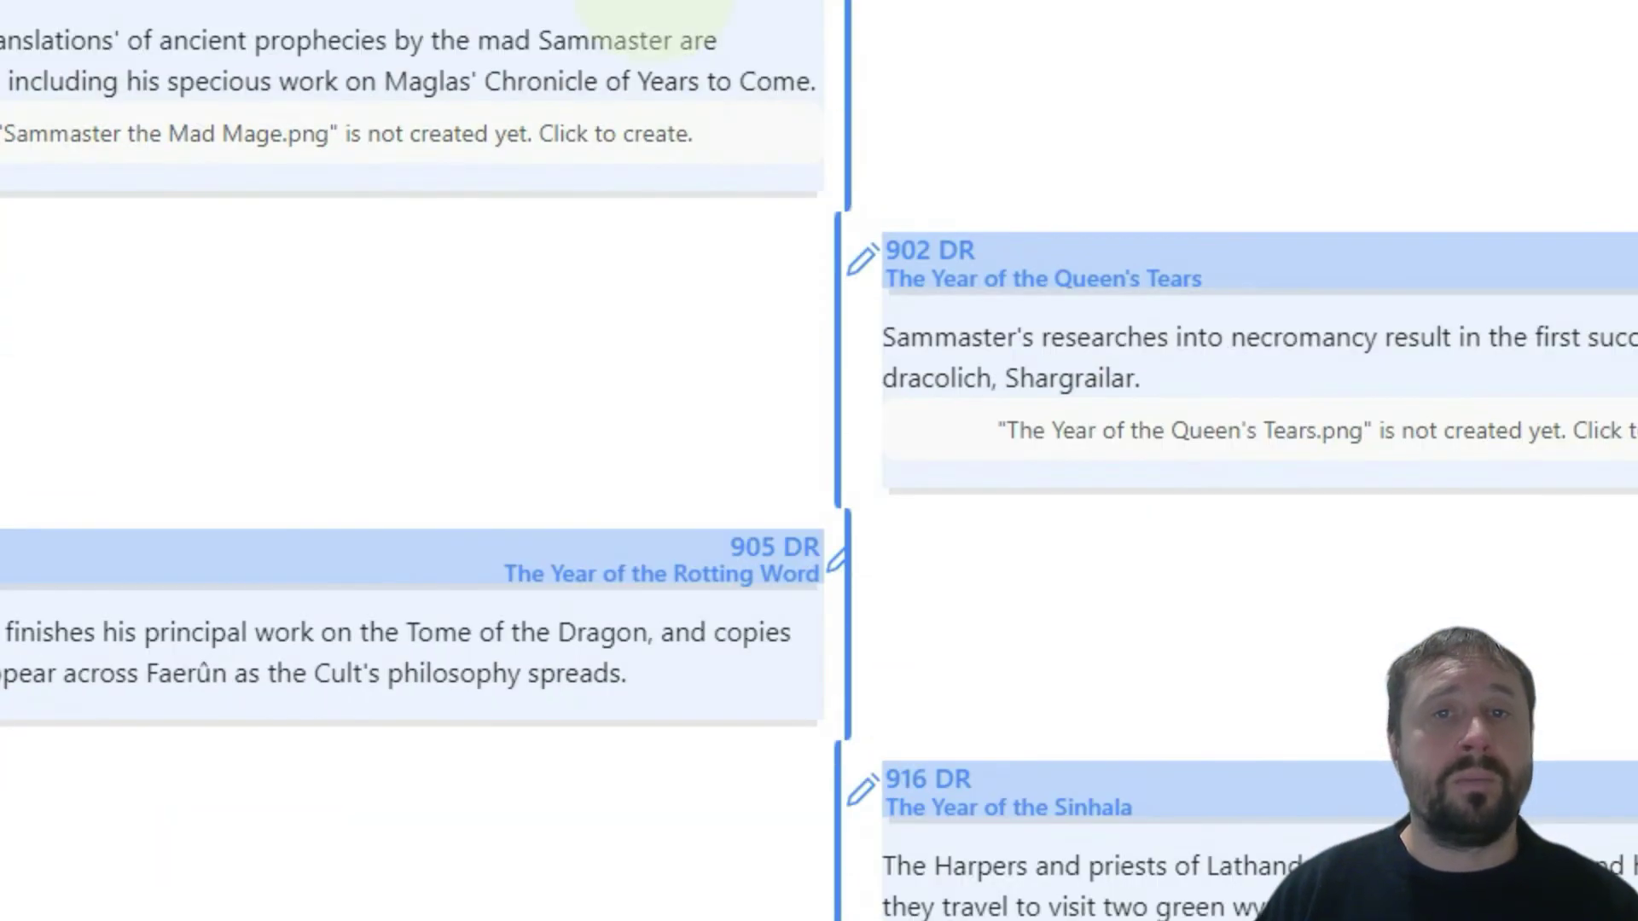
scroll(495, 175, "down", 15)
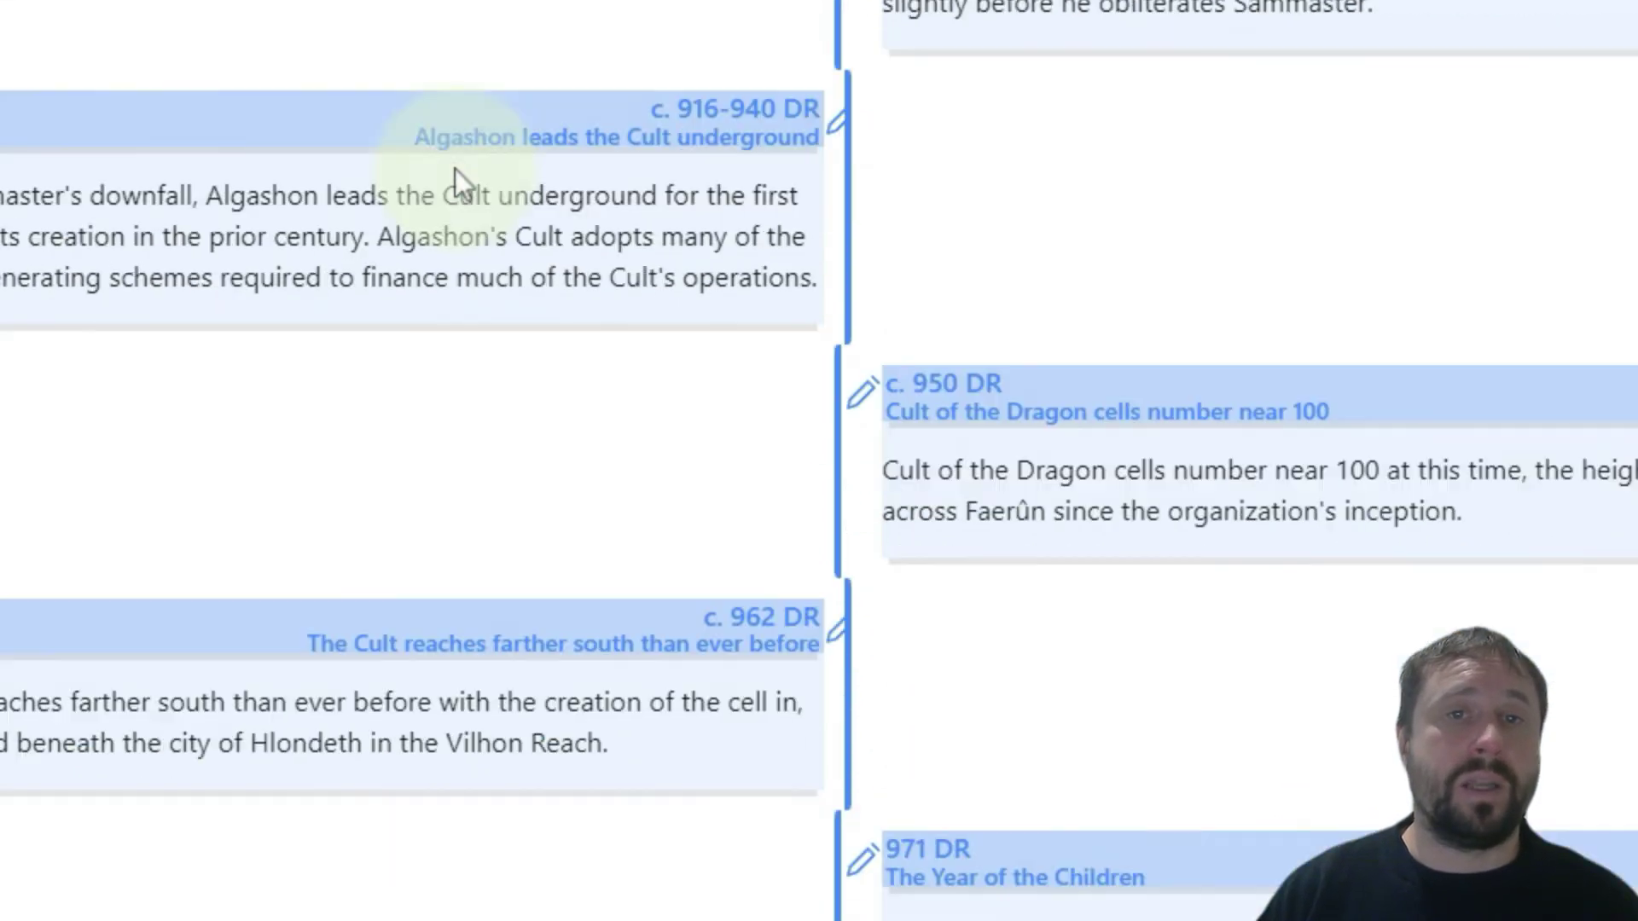
scroll(570, 381, "down", 5)
scroll(570, 816, "down", 10)
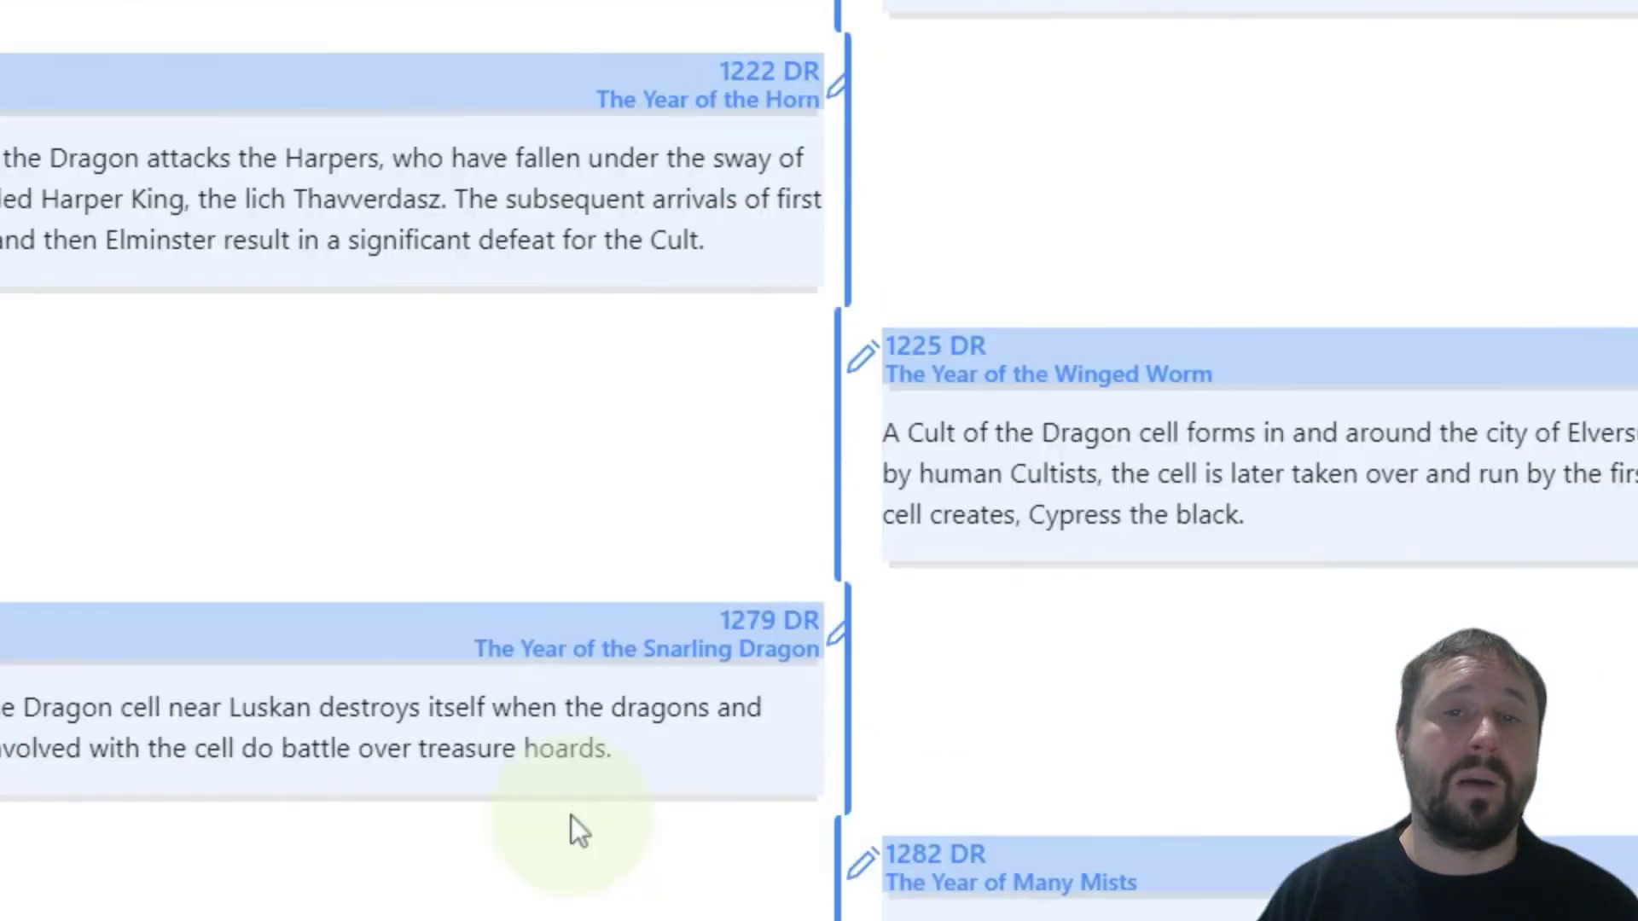
Step: Turn the c. 800 DR title of the "Sammaster is born" callout into an internal link in the note's source
key("ctrl+e")
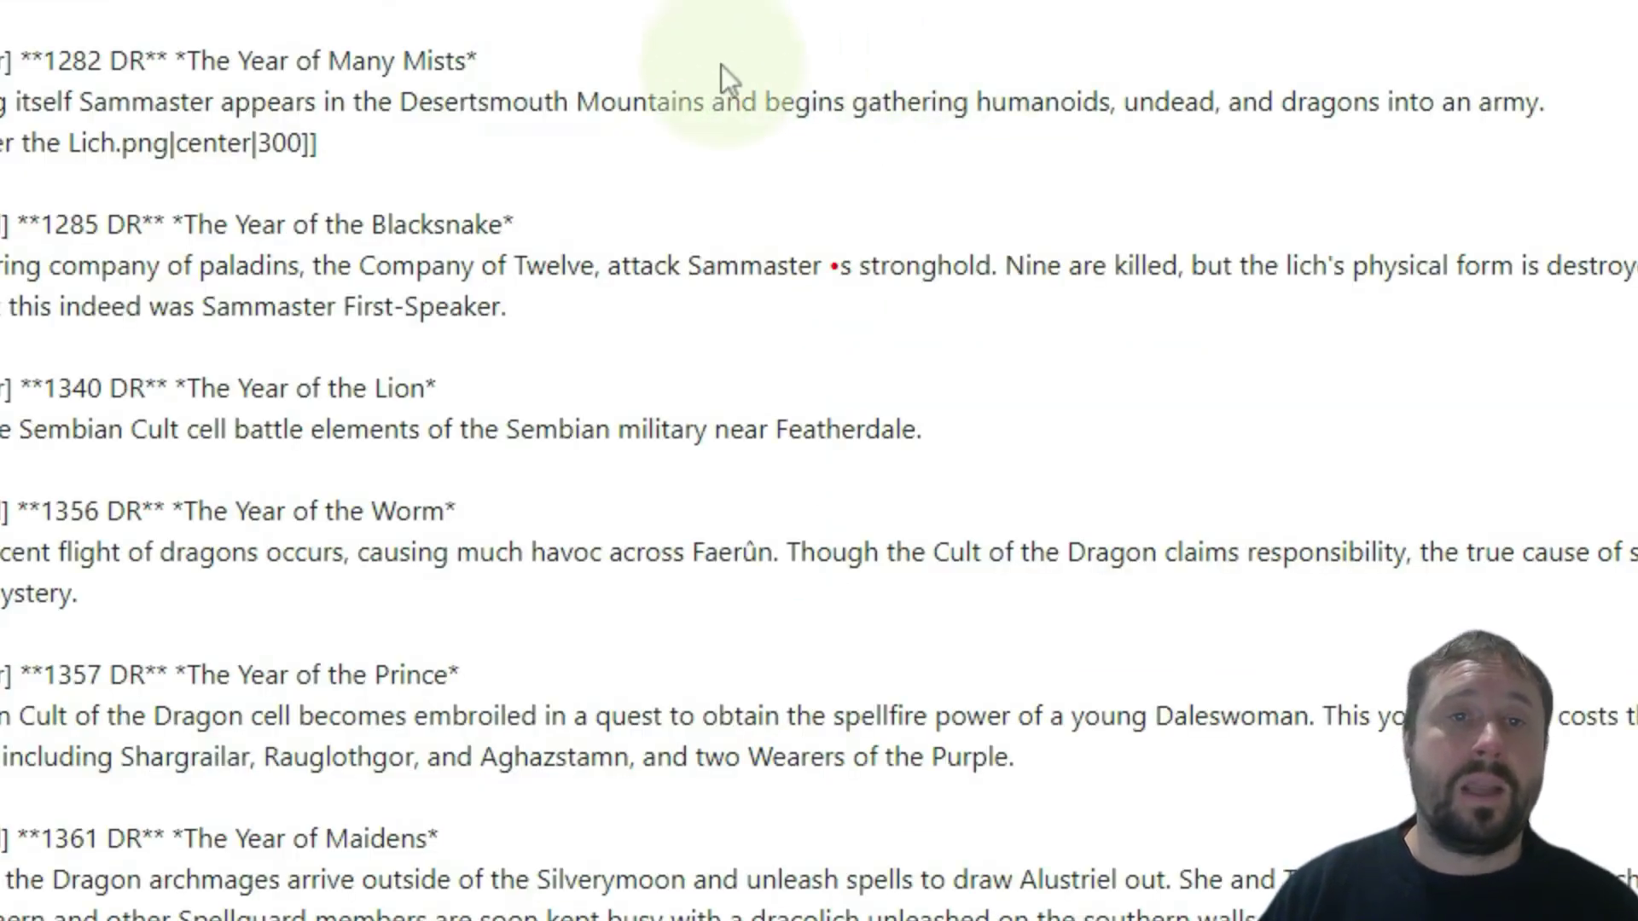
scroll(720, 77, "up", 20)
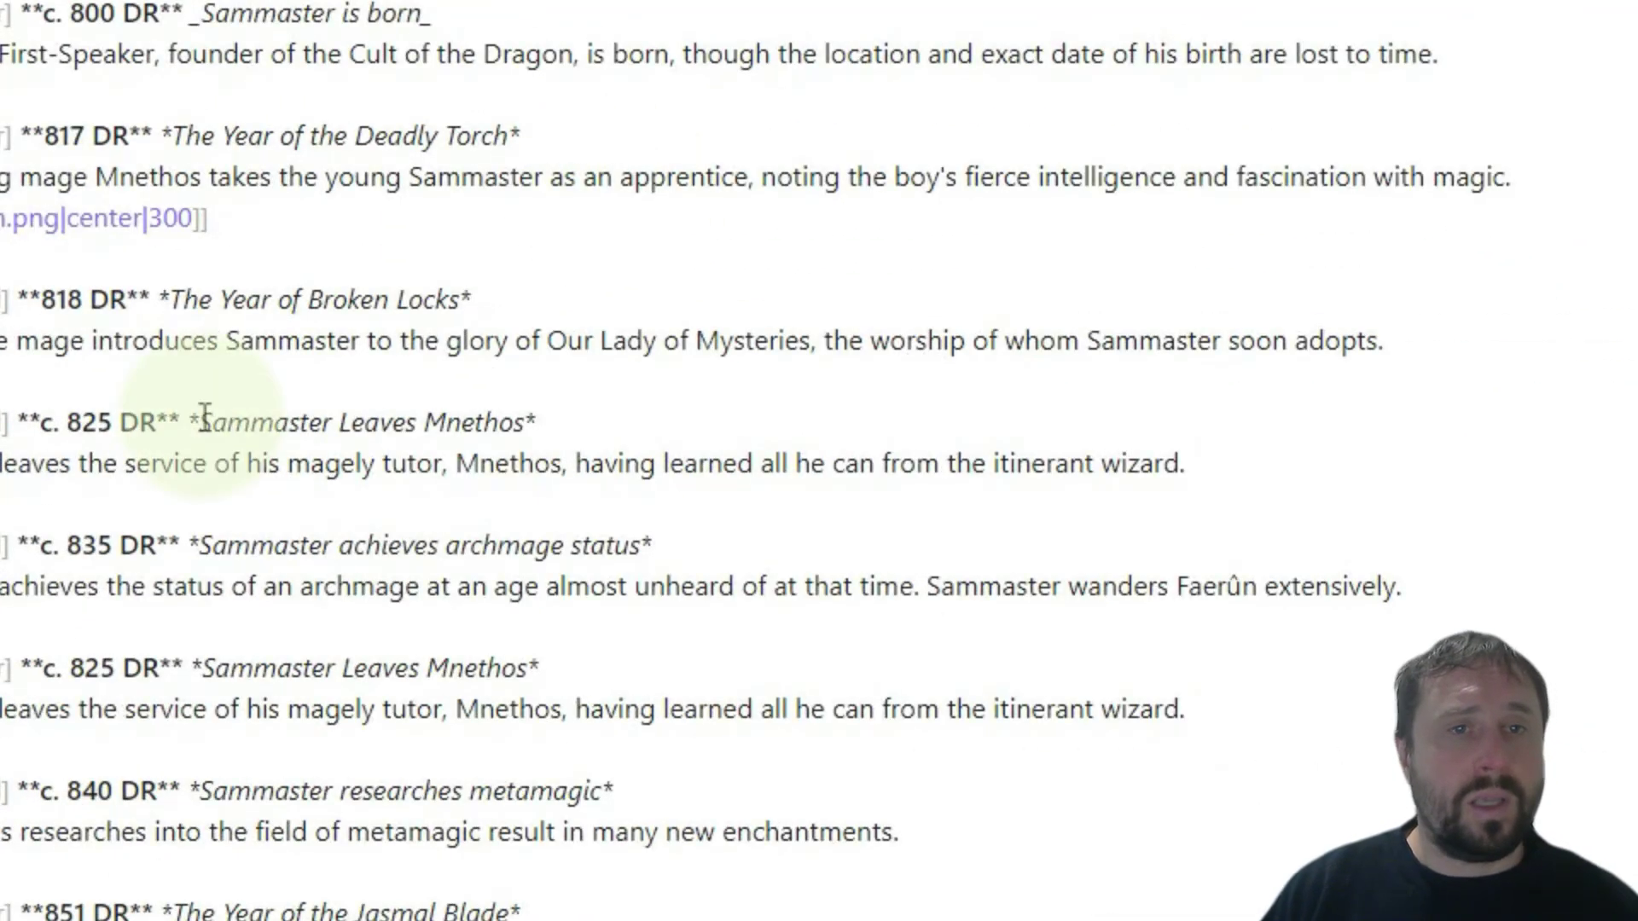
scroll(336, 99, "down", 2)
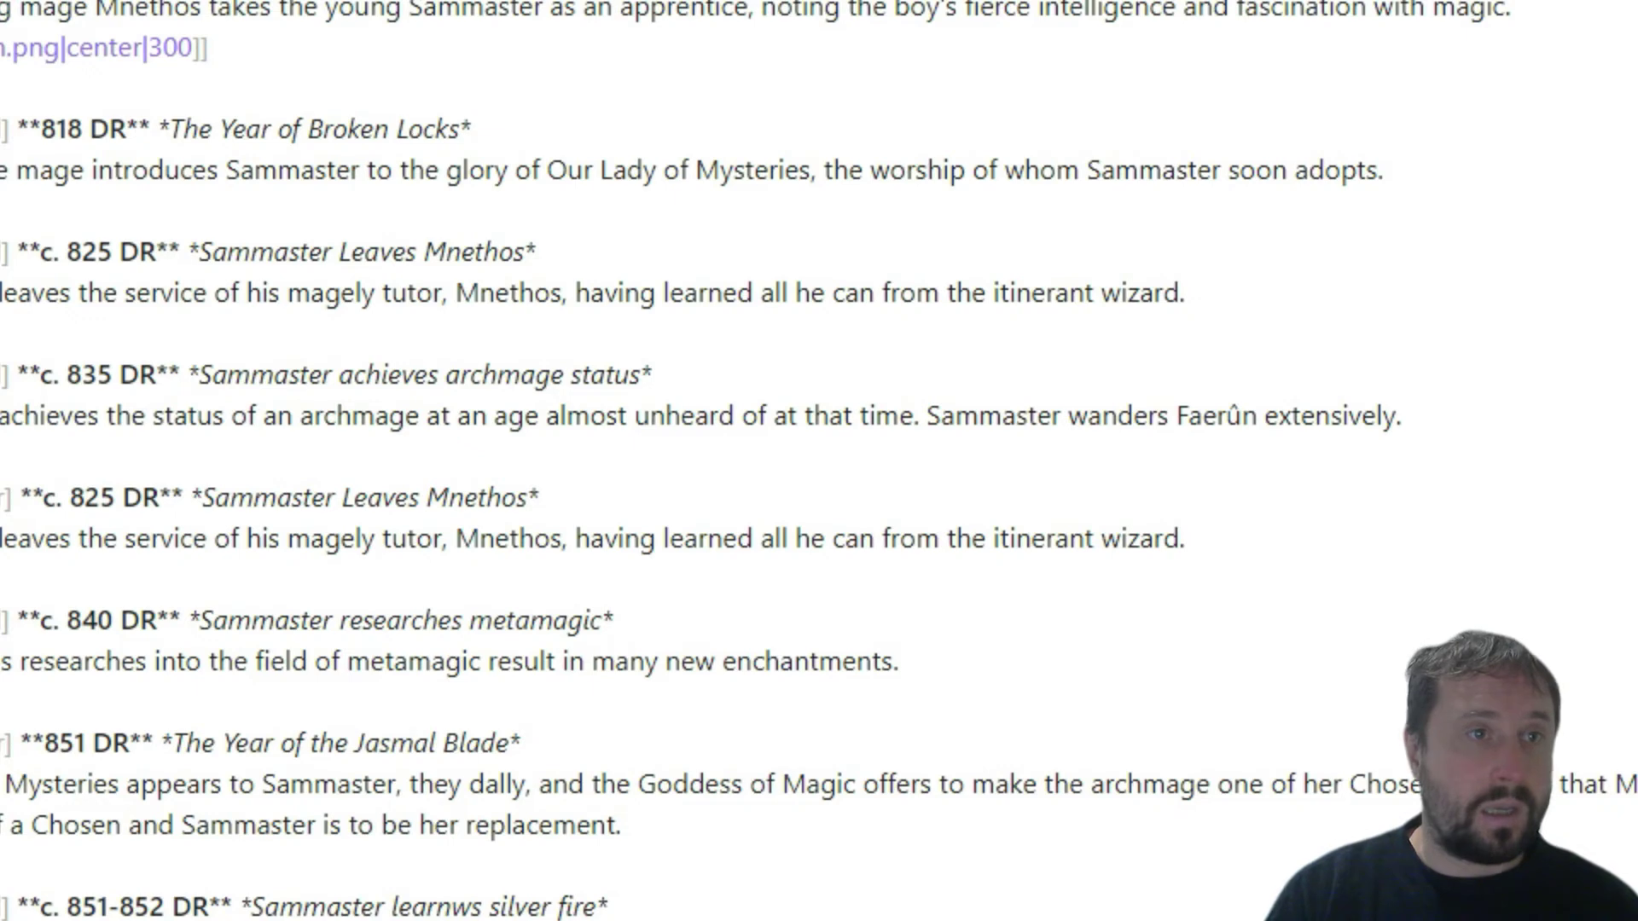
type("[[")
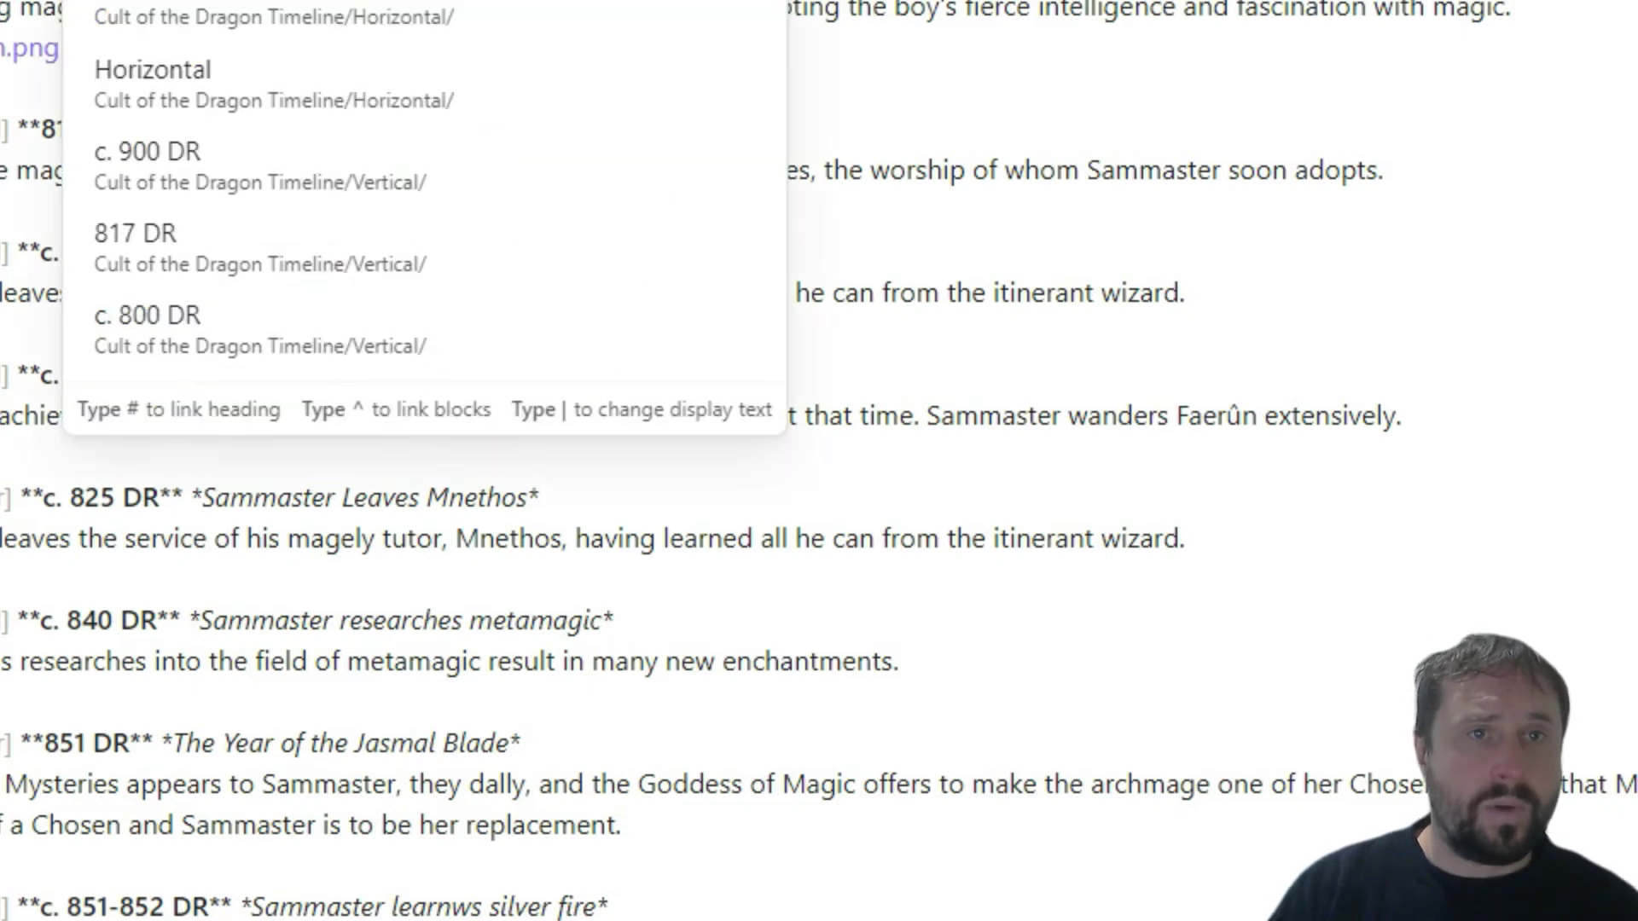
key("Escape")
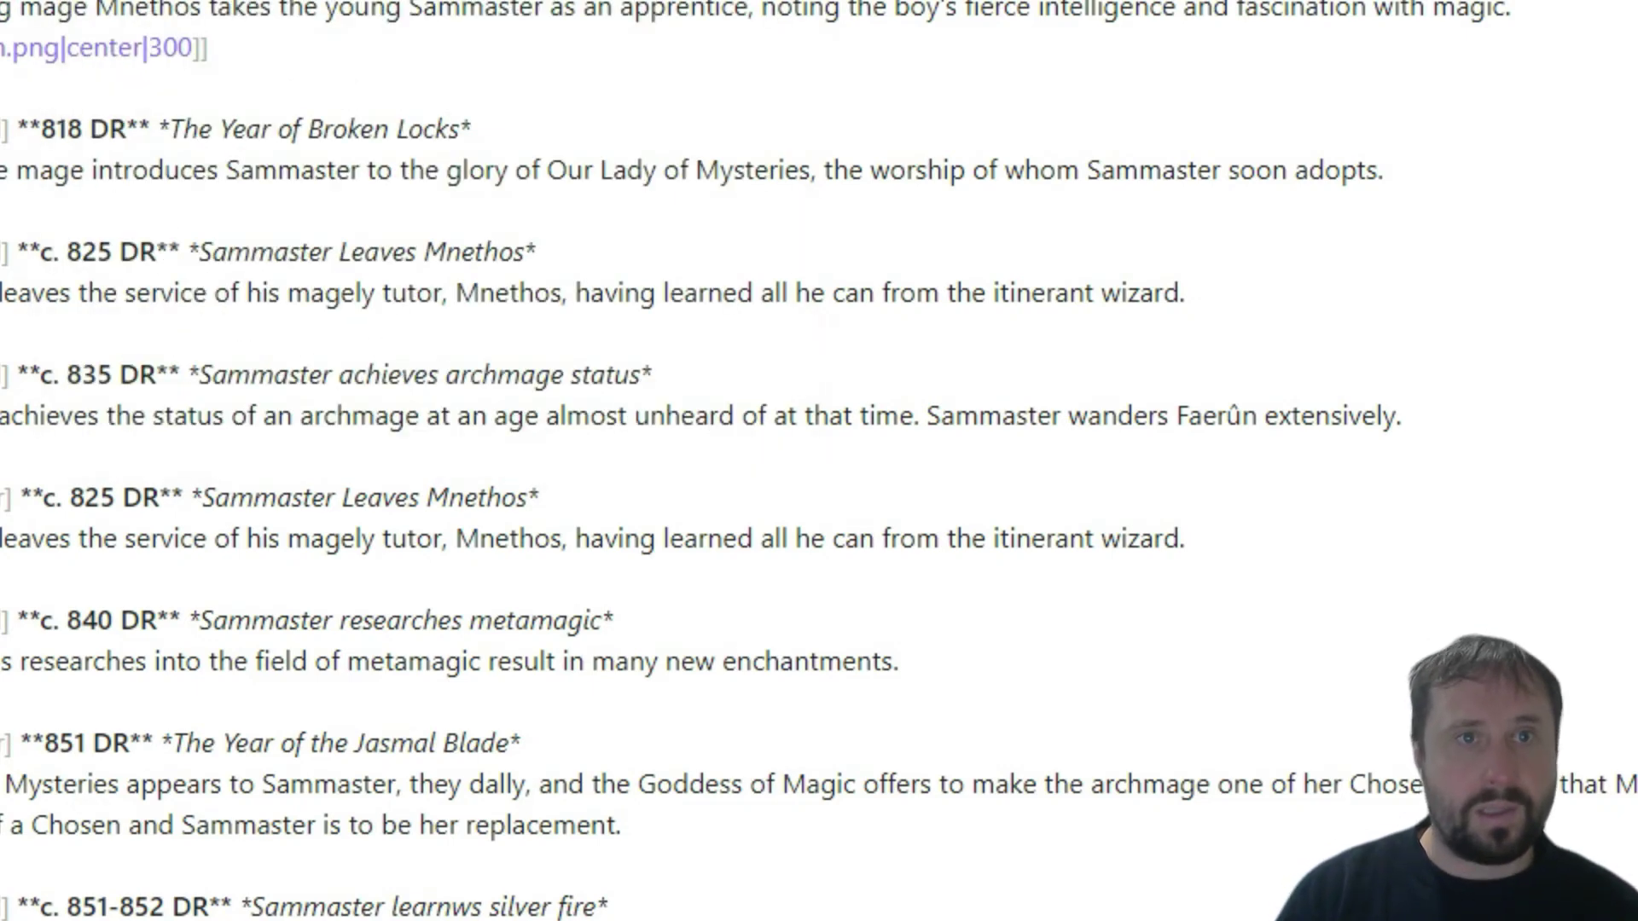
Step: Preview the timeline, check the c. 800 DR link's page preview, and open the linked note before returning to the timeline
key("ctrl+e")
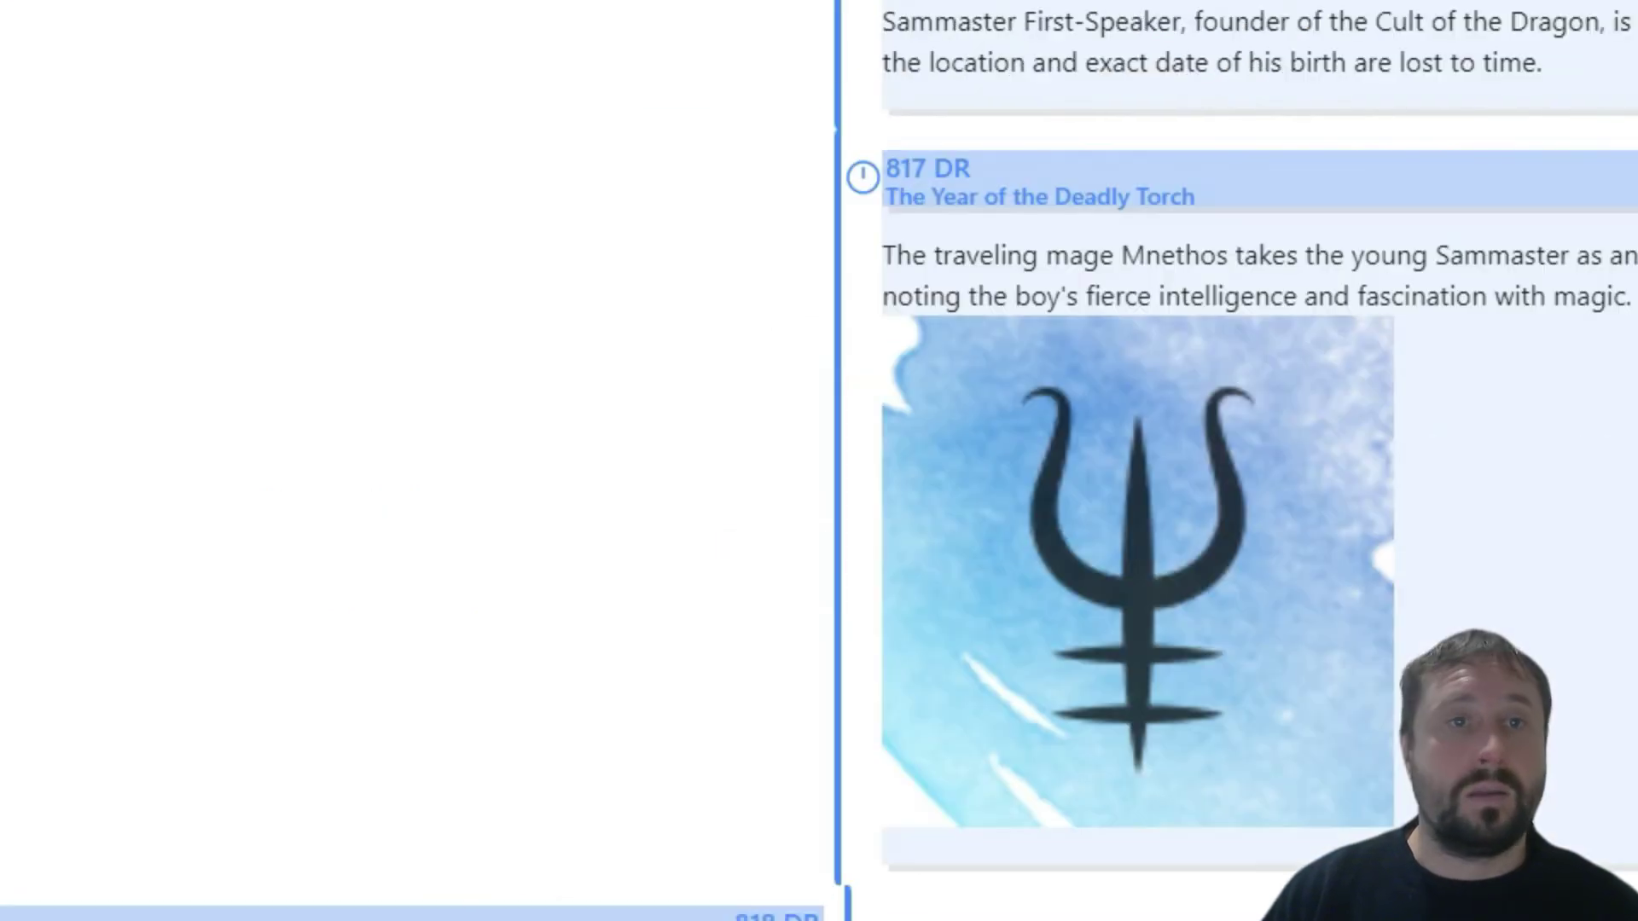
scroll(709, 43, "up", 1)
mouse_move(922, 40)
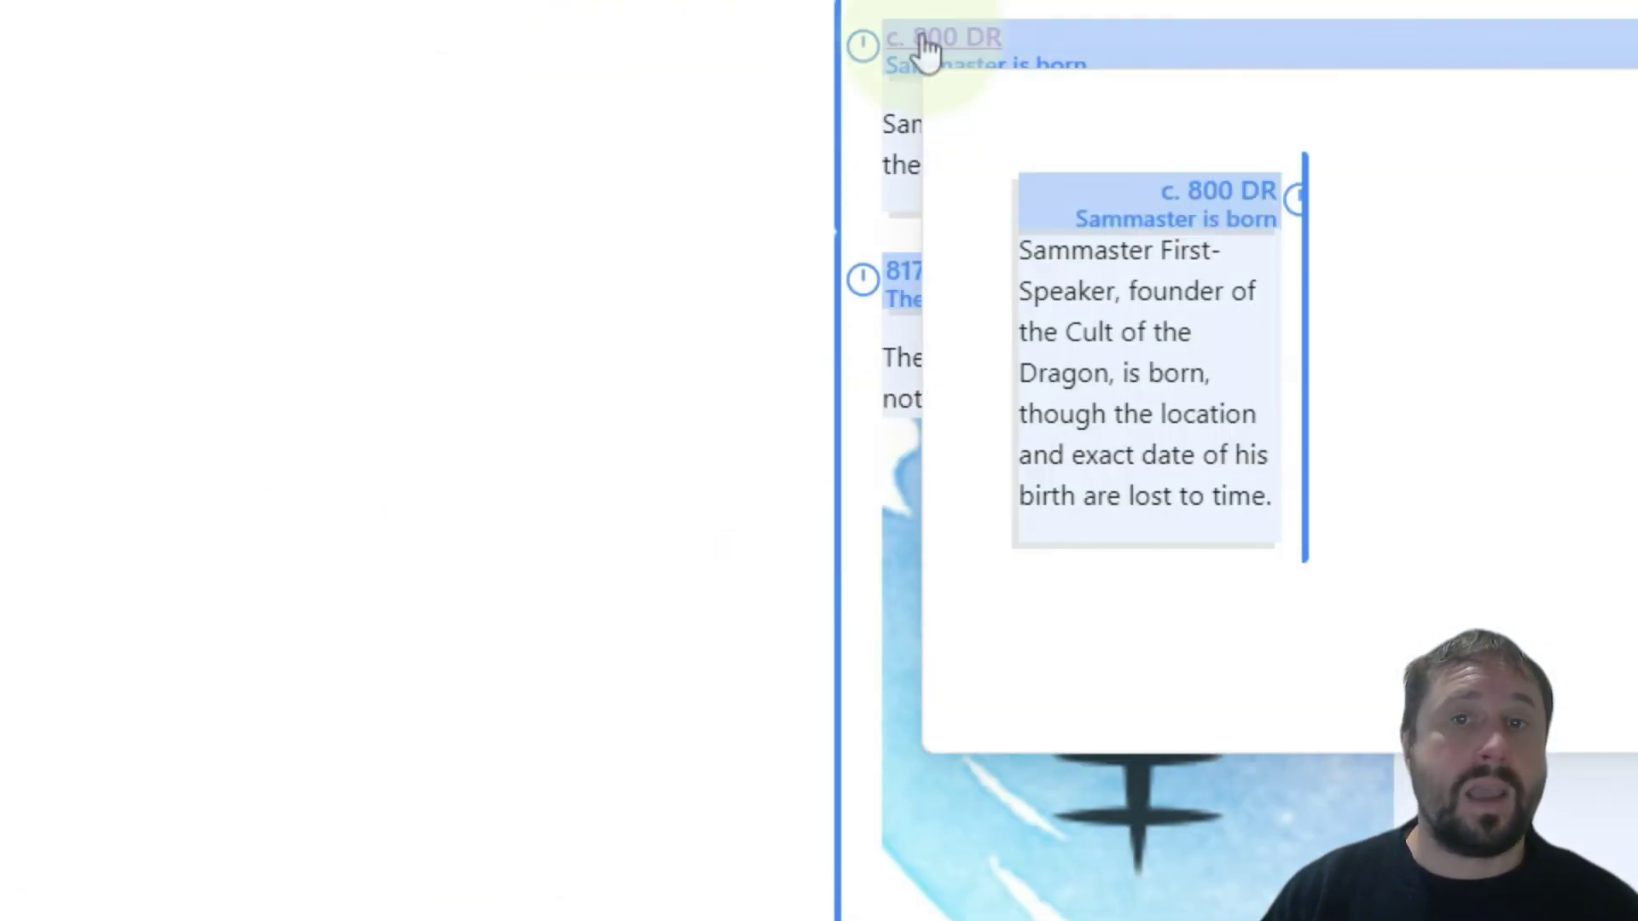
left_click(926, 47)
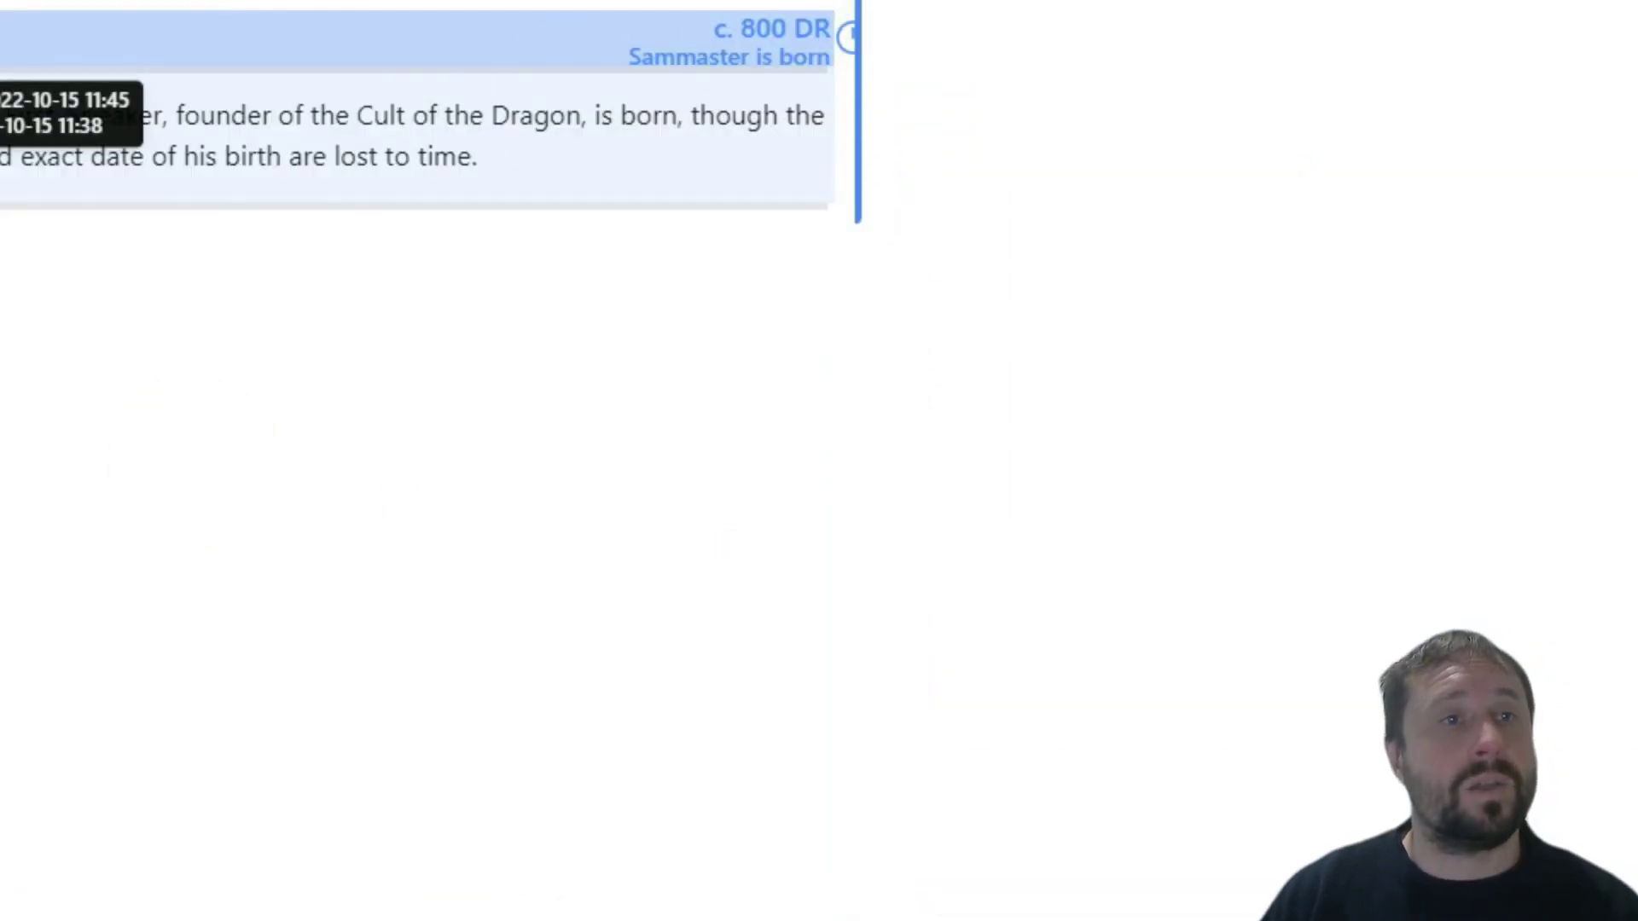
left_click(2, 137)
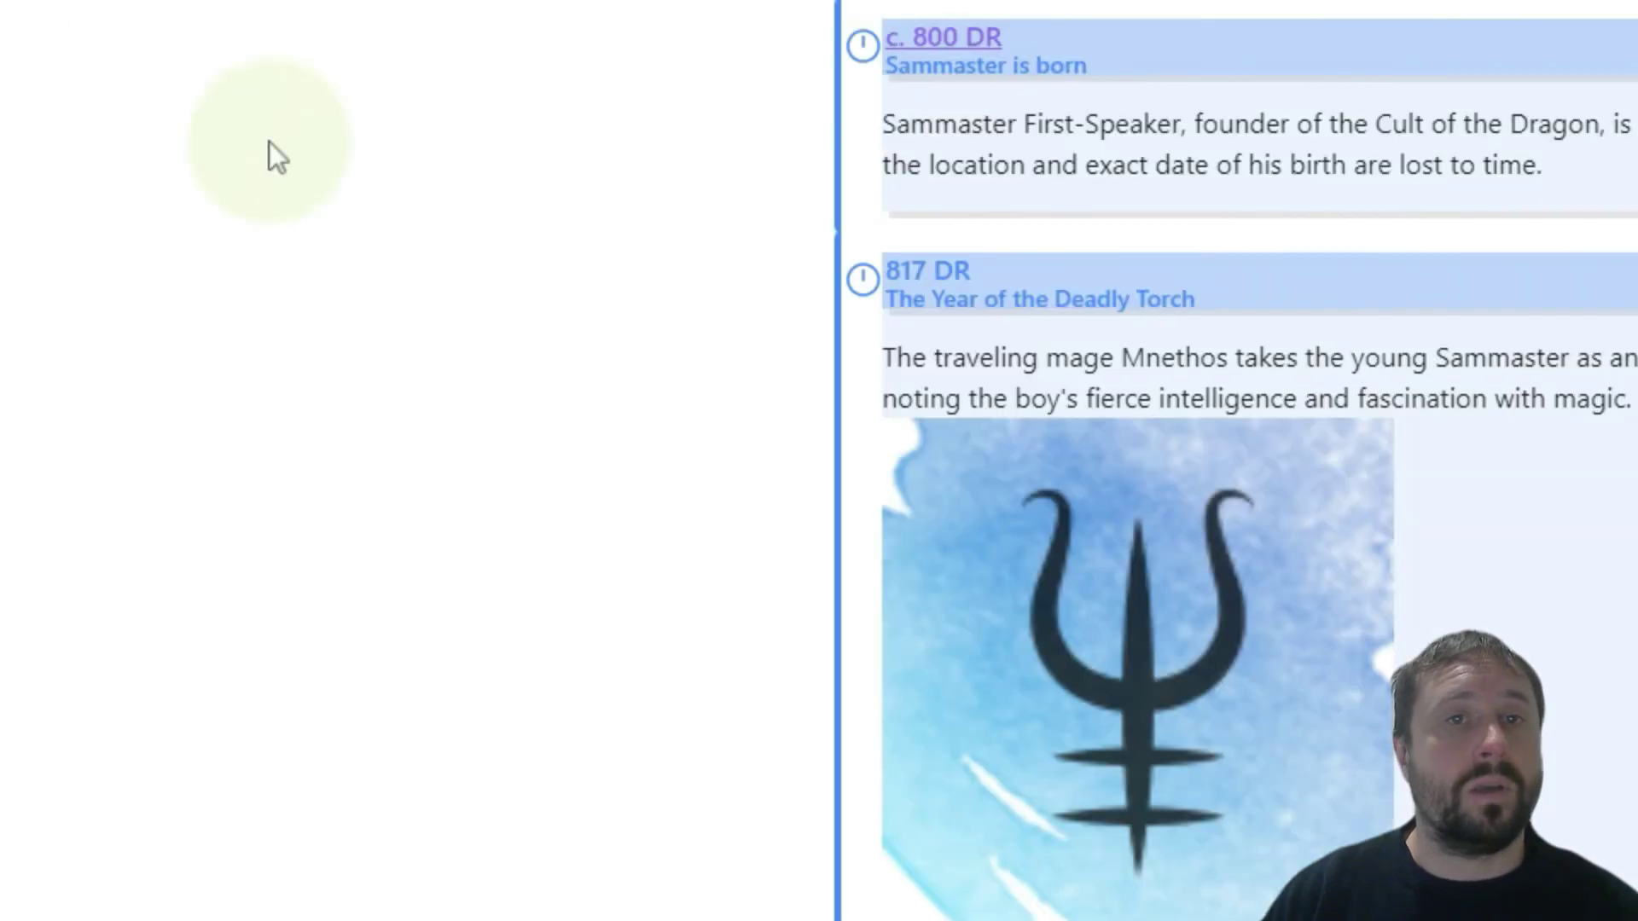
Step: Highlight the c. 800 DR callout's description in the note's source, then preview the timeline
key("ctrl+e")
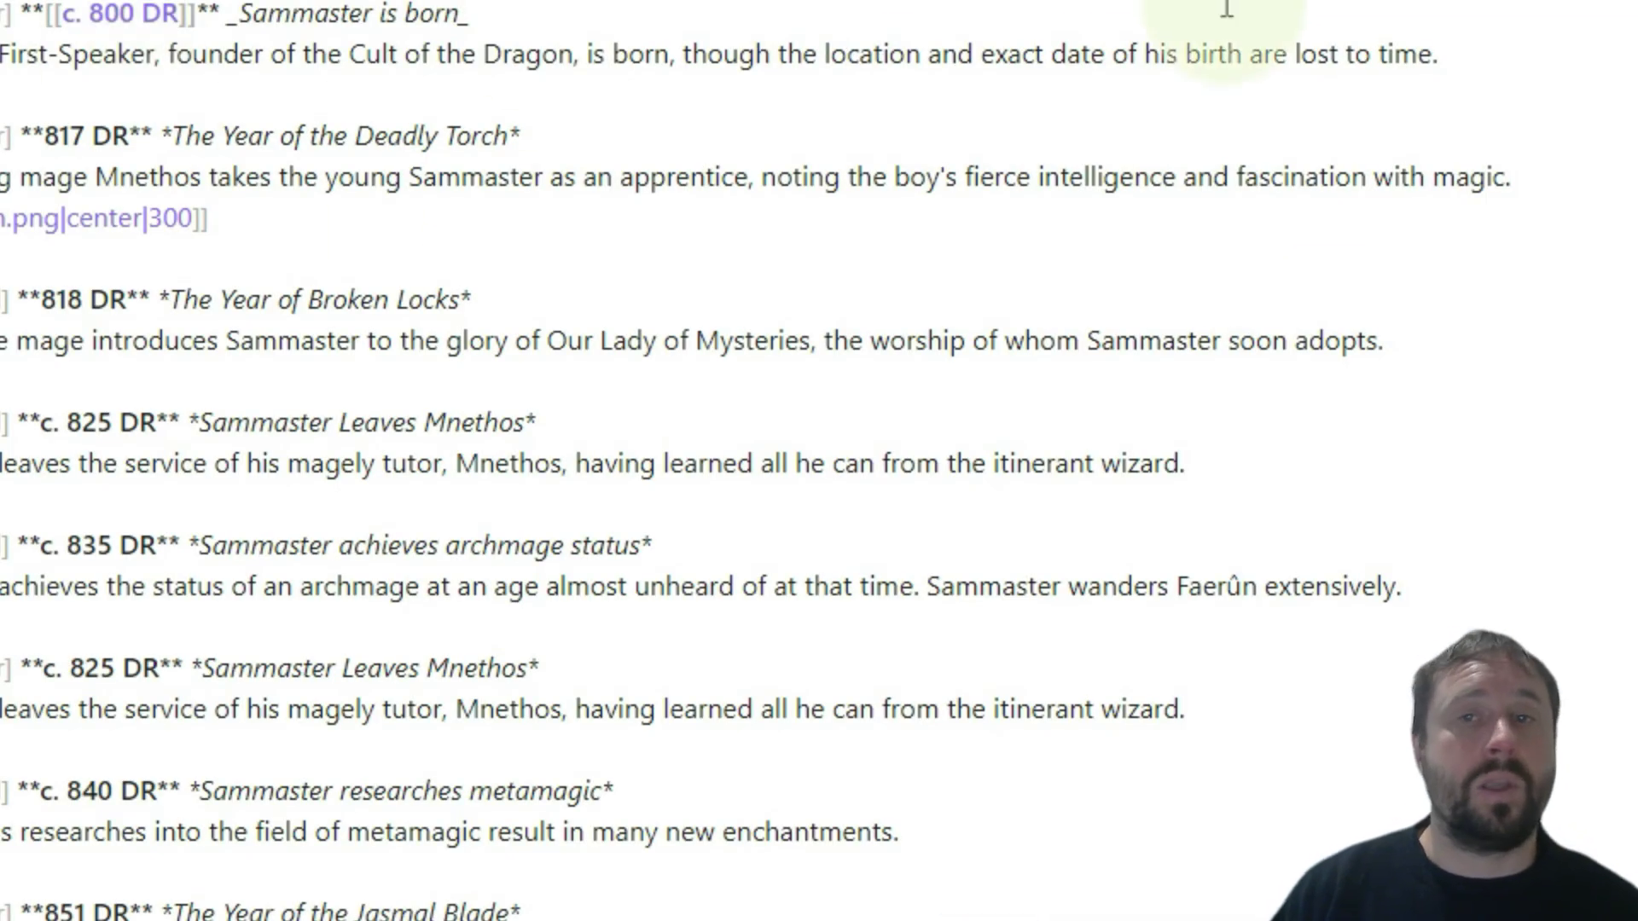
left_click_drag(1502, 55, 801, 0)
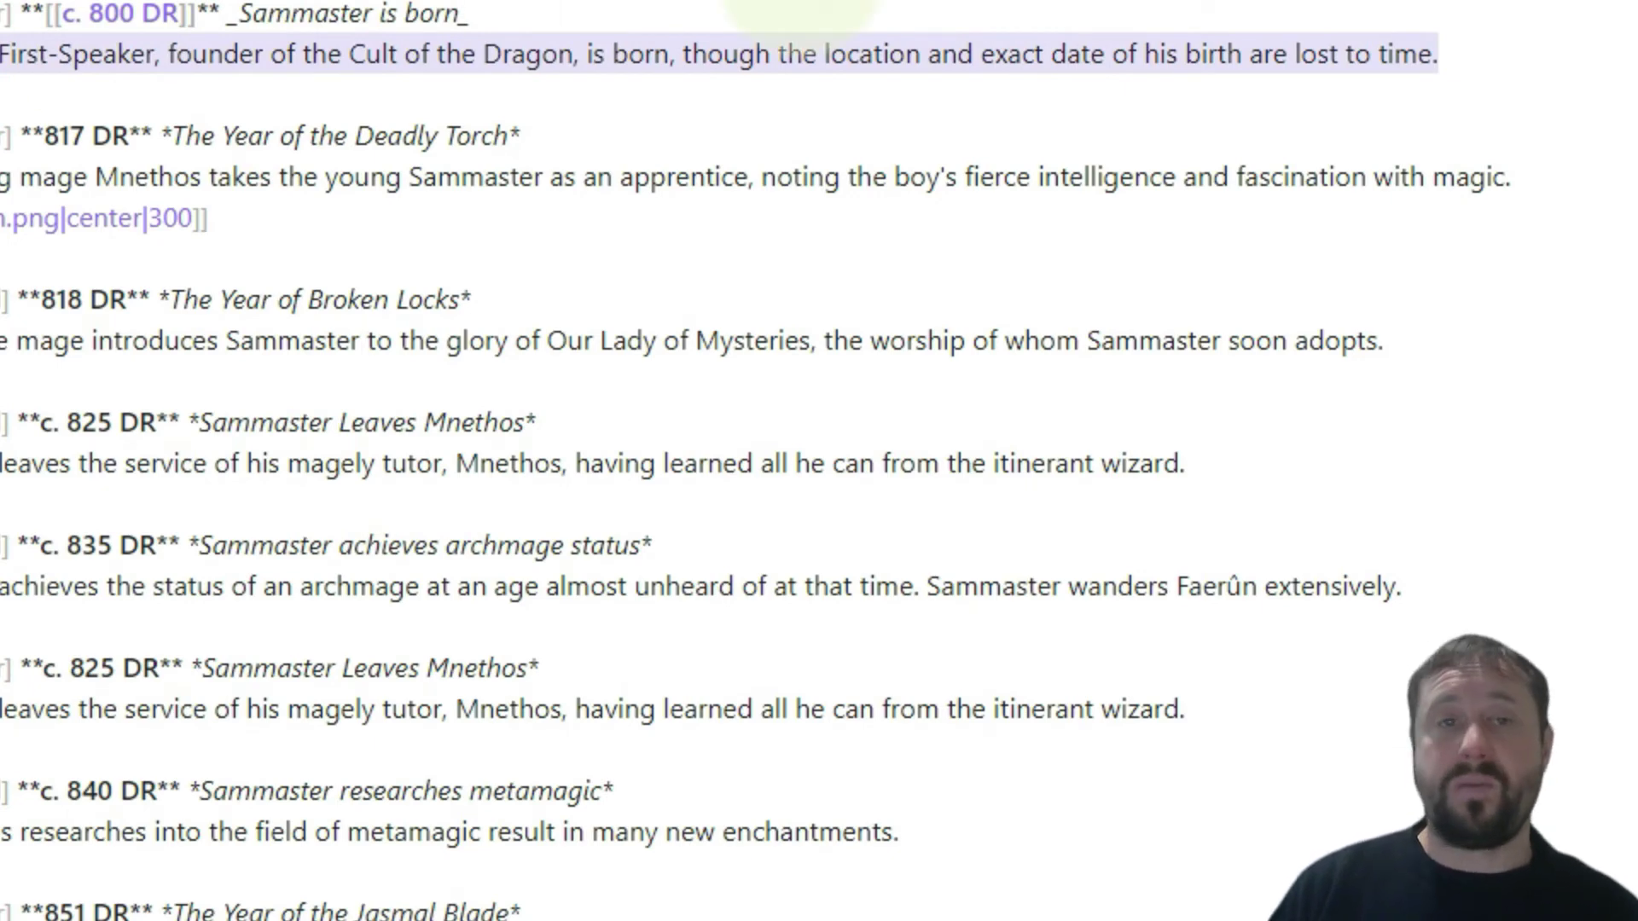
left_click(1459, 43)
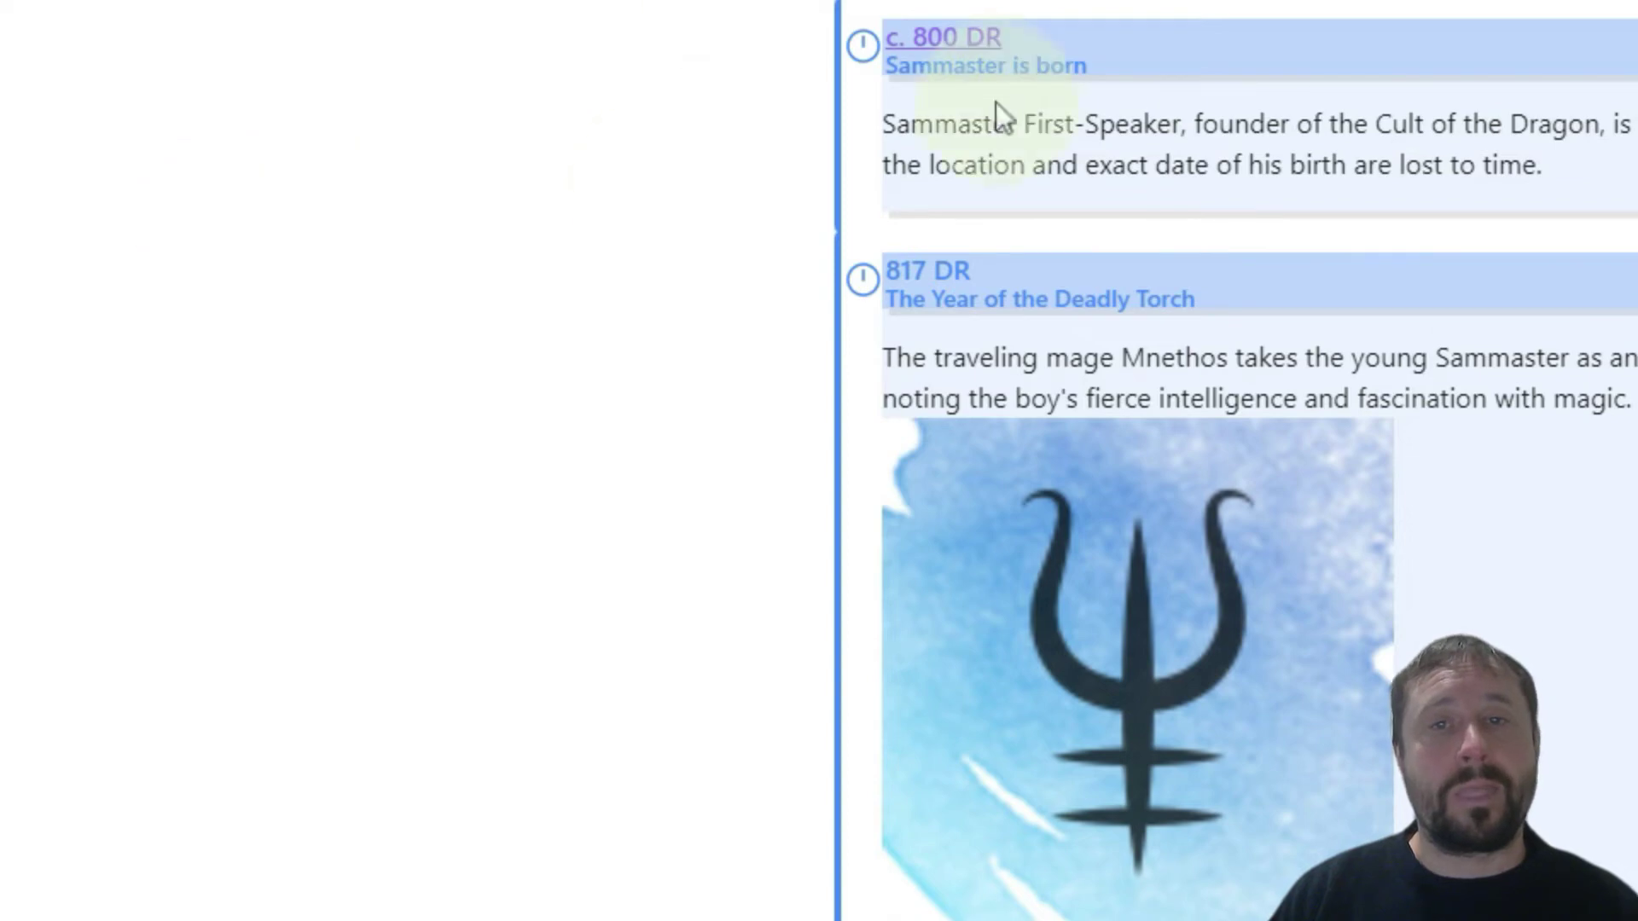
Step: Highlight the timeline data block in the linked c. 800 DR note's source, then return to the timeline note
mouse_move(951, 48)
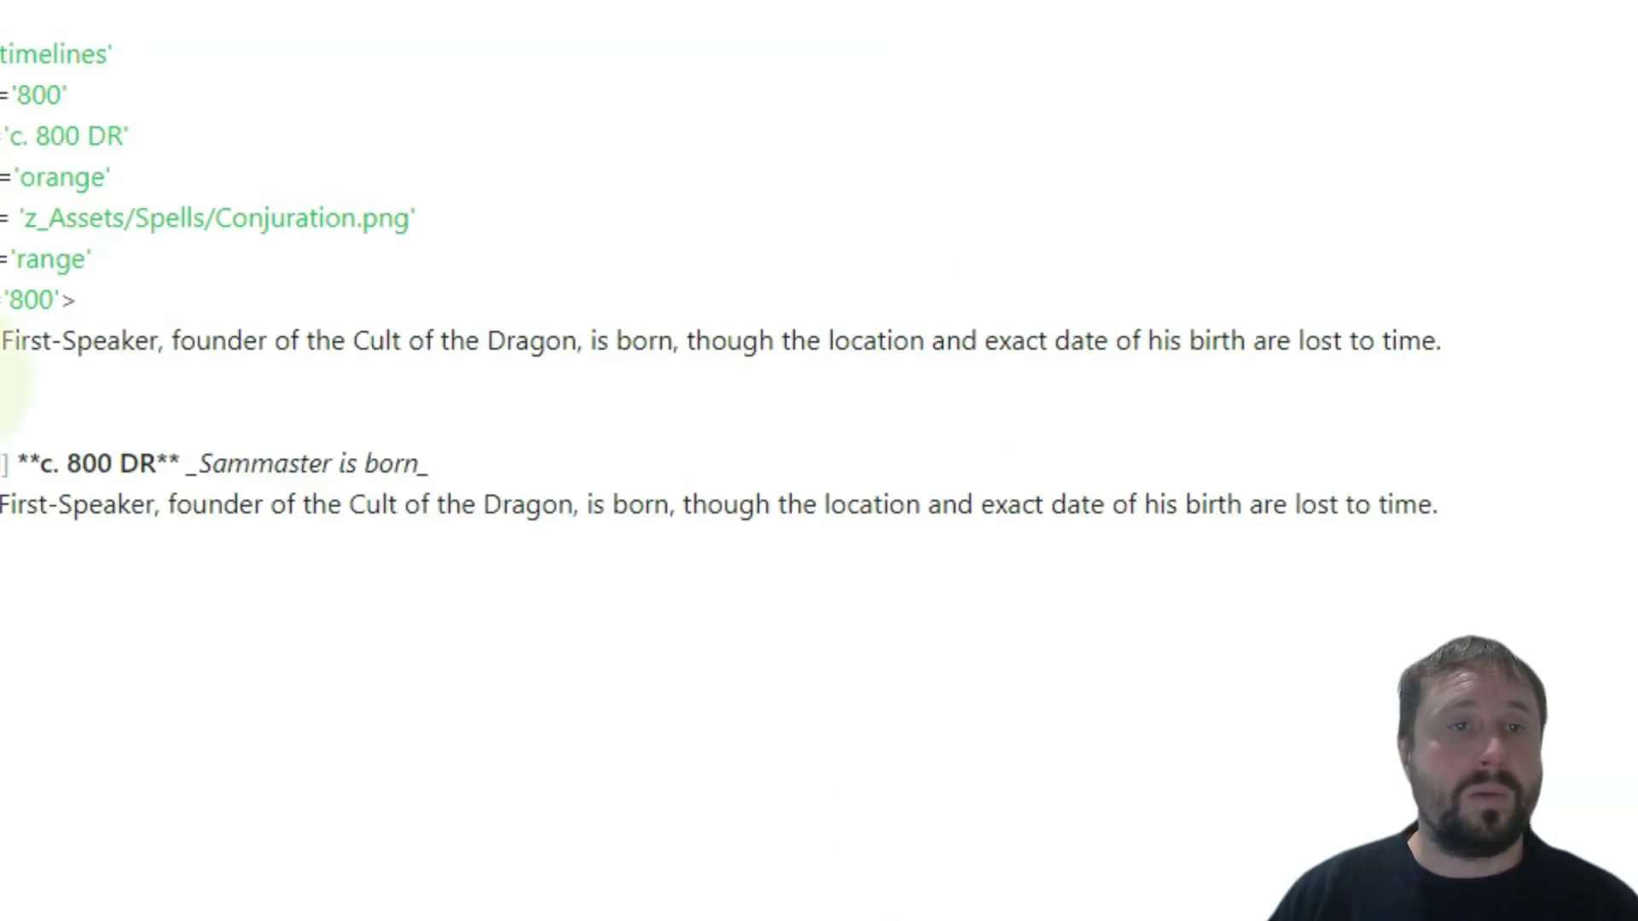
left_click_drag(0, 393, 0, 34)
left_click(538, 119)
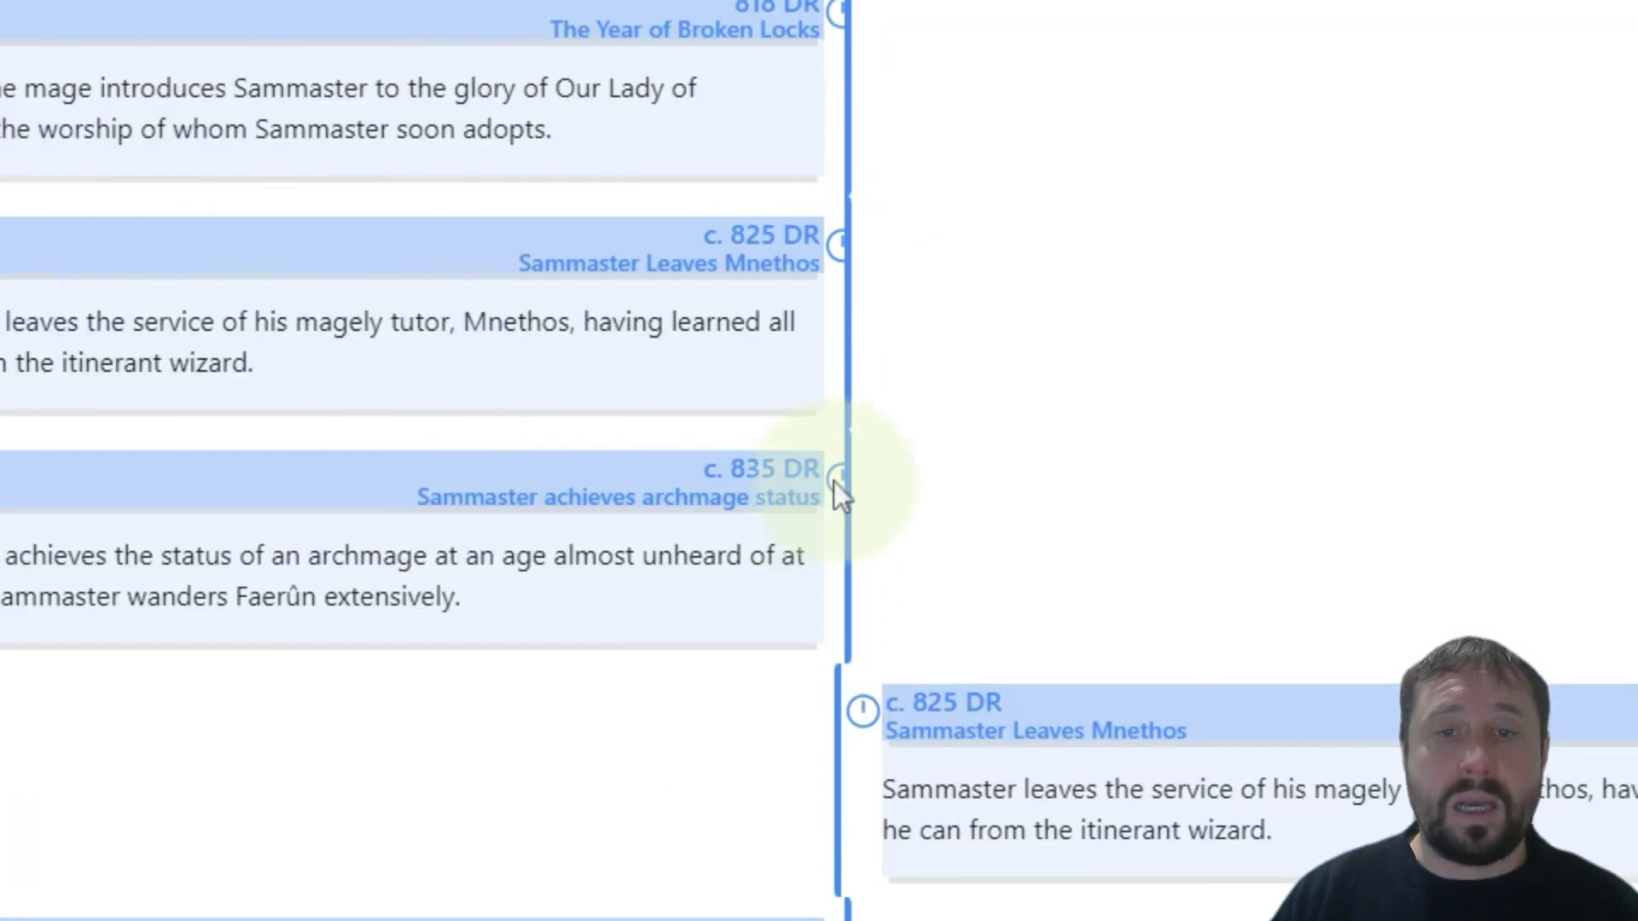
Step: Turn the 817 DR title of "The Year of the Deadly Torch" callout into an internal link in the note's source
scroll(1190, 382, "up", 2)
scroll(1190, 382, "up", 5)
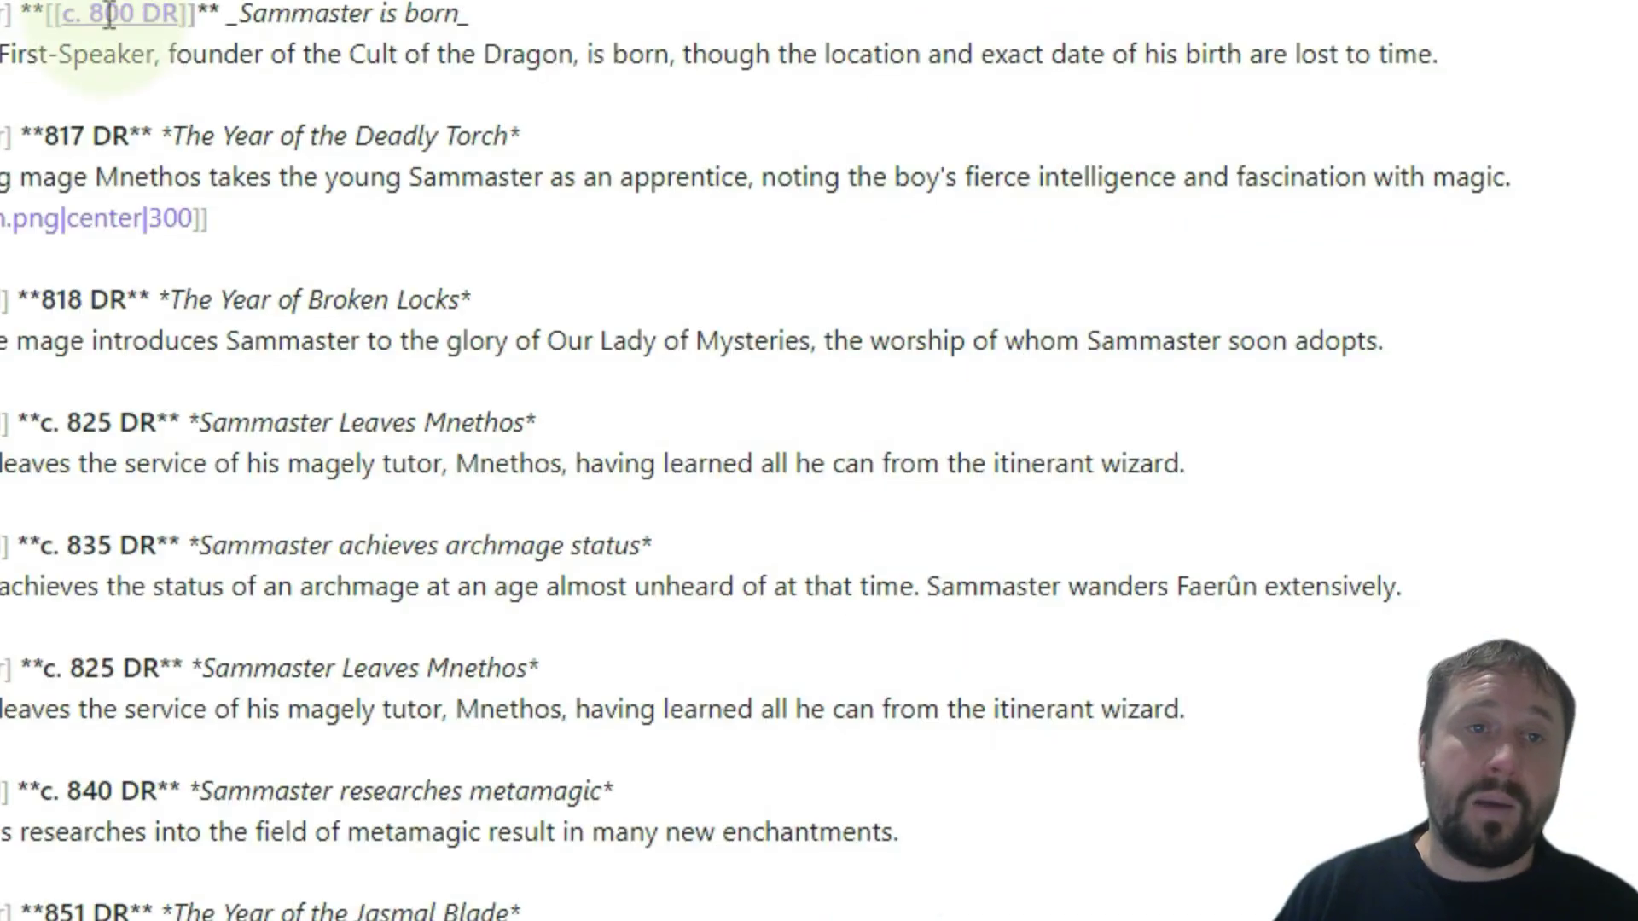
left_click(44, 135)
type("[[")
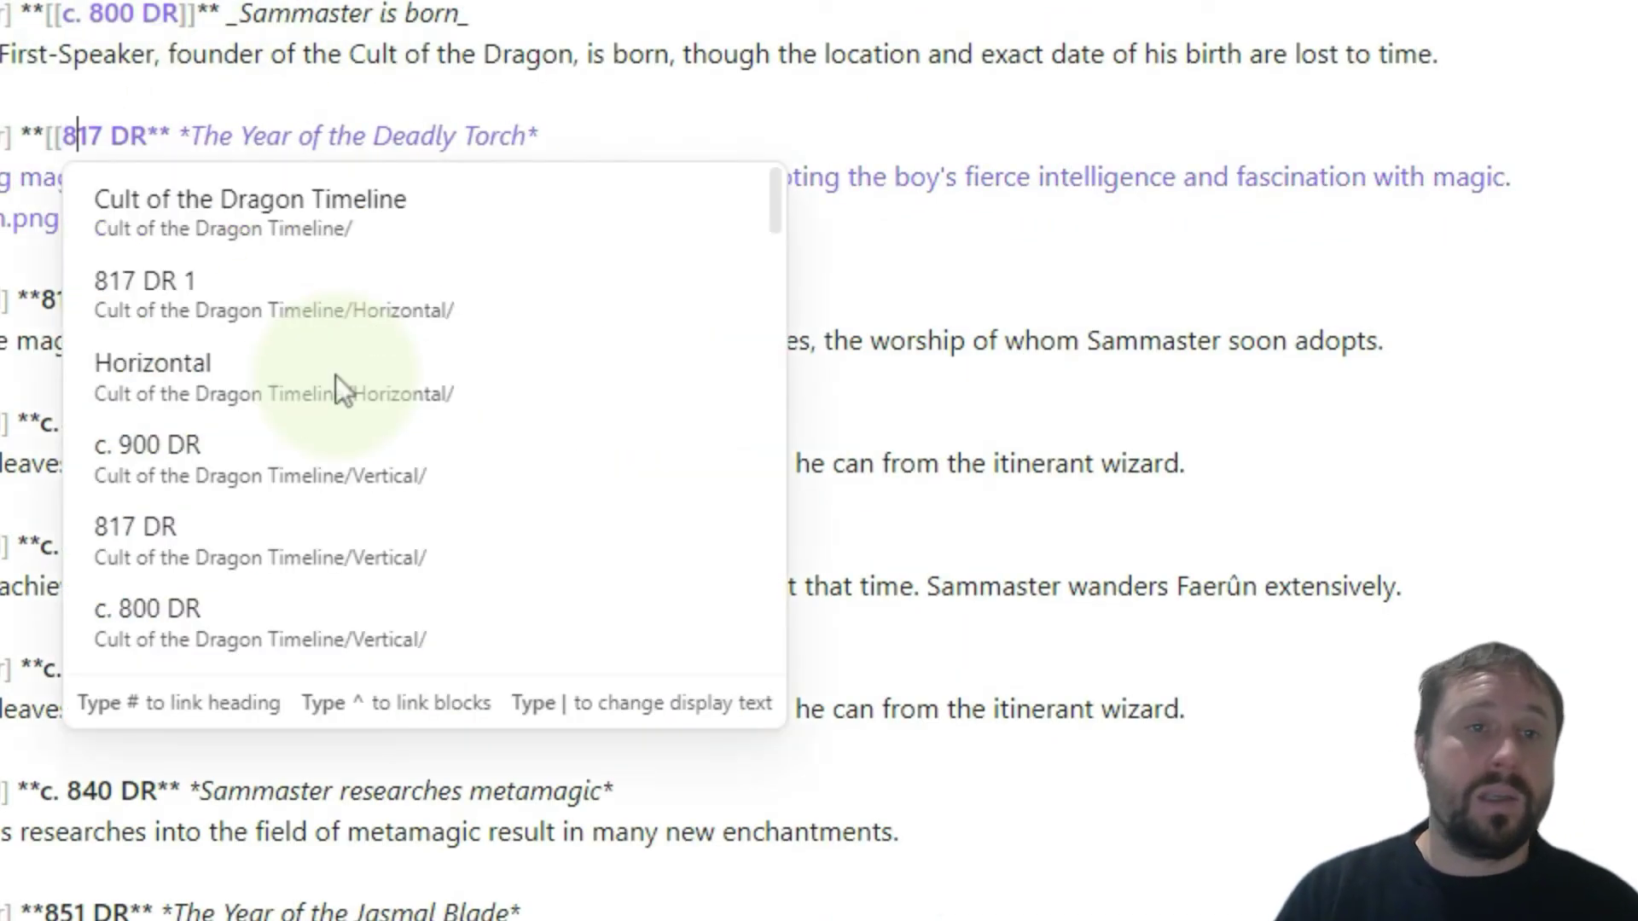
key("Right")
key("Right")
key("Right")
key("Right")
key("Right")
key("Right")
type("]]")
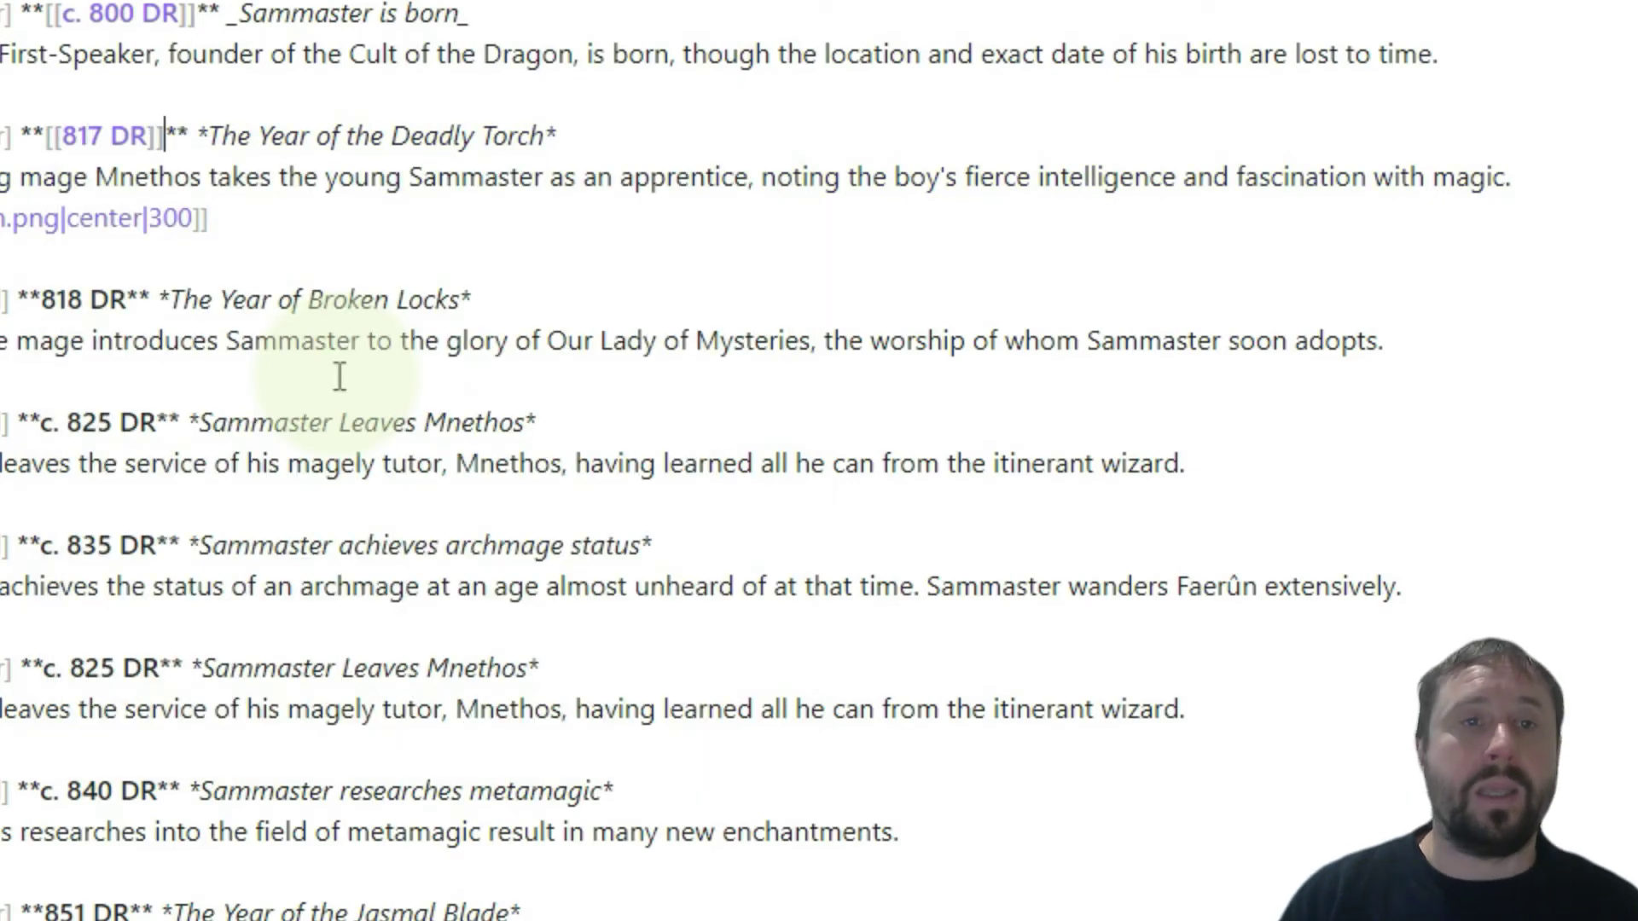
Step: Look through the remaining entries in the source, then preview the timeline and check the linked 817 DR title
scroll(1444, 366, "down", 20)
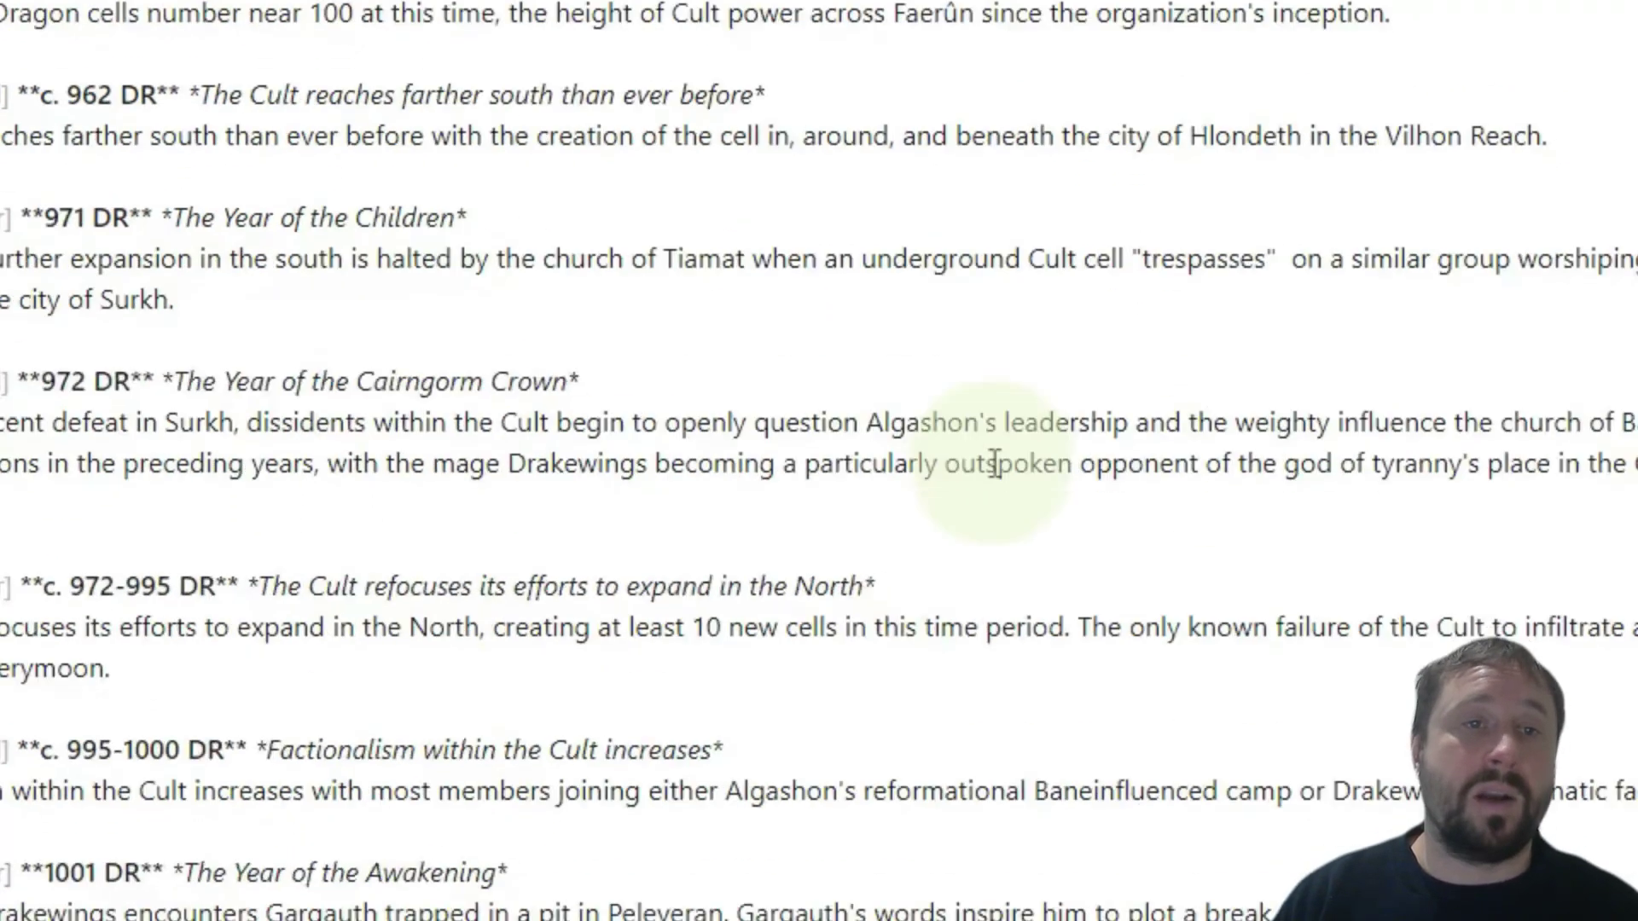
scroll(530, 399, "up", 20)
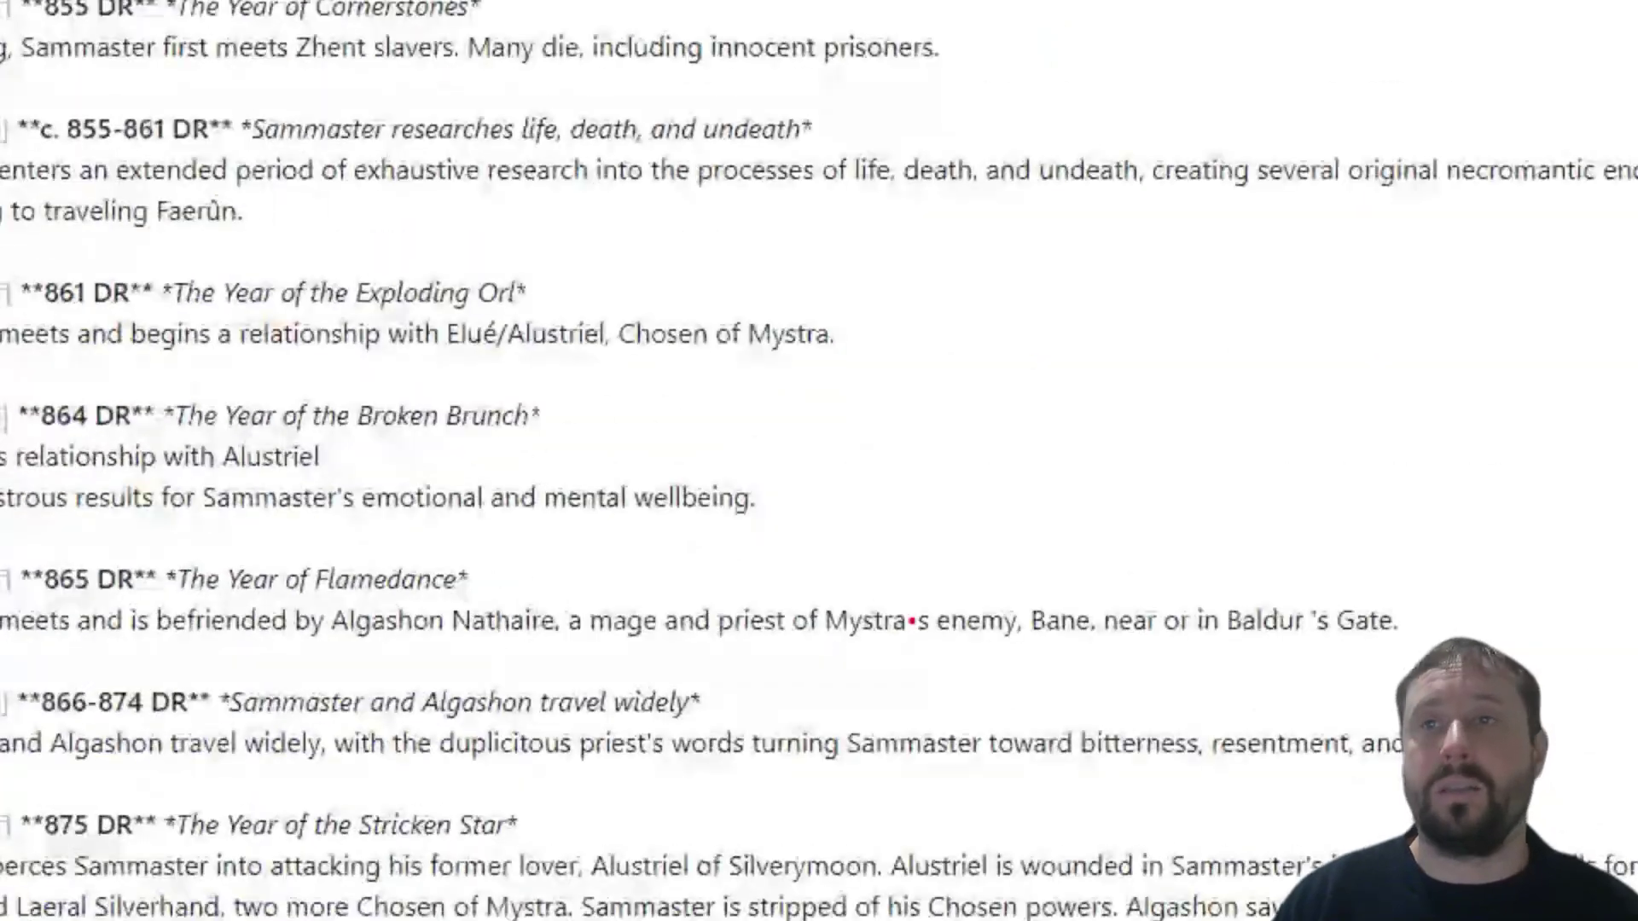
left_click(1297, 4)
scroll(755, 456, "up", 5)
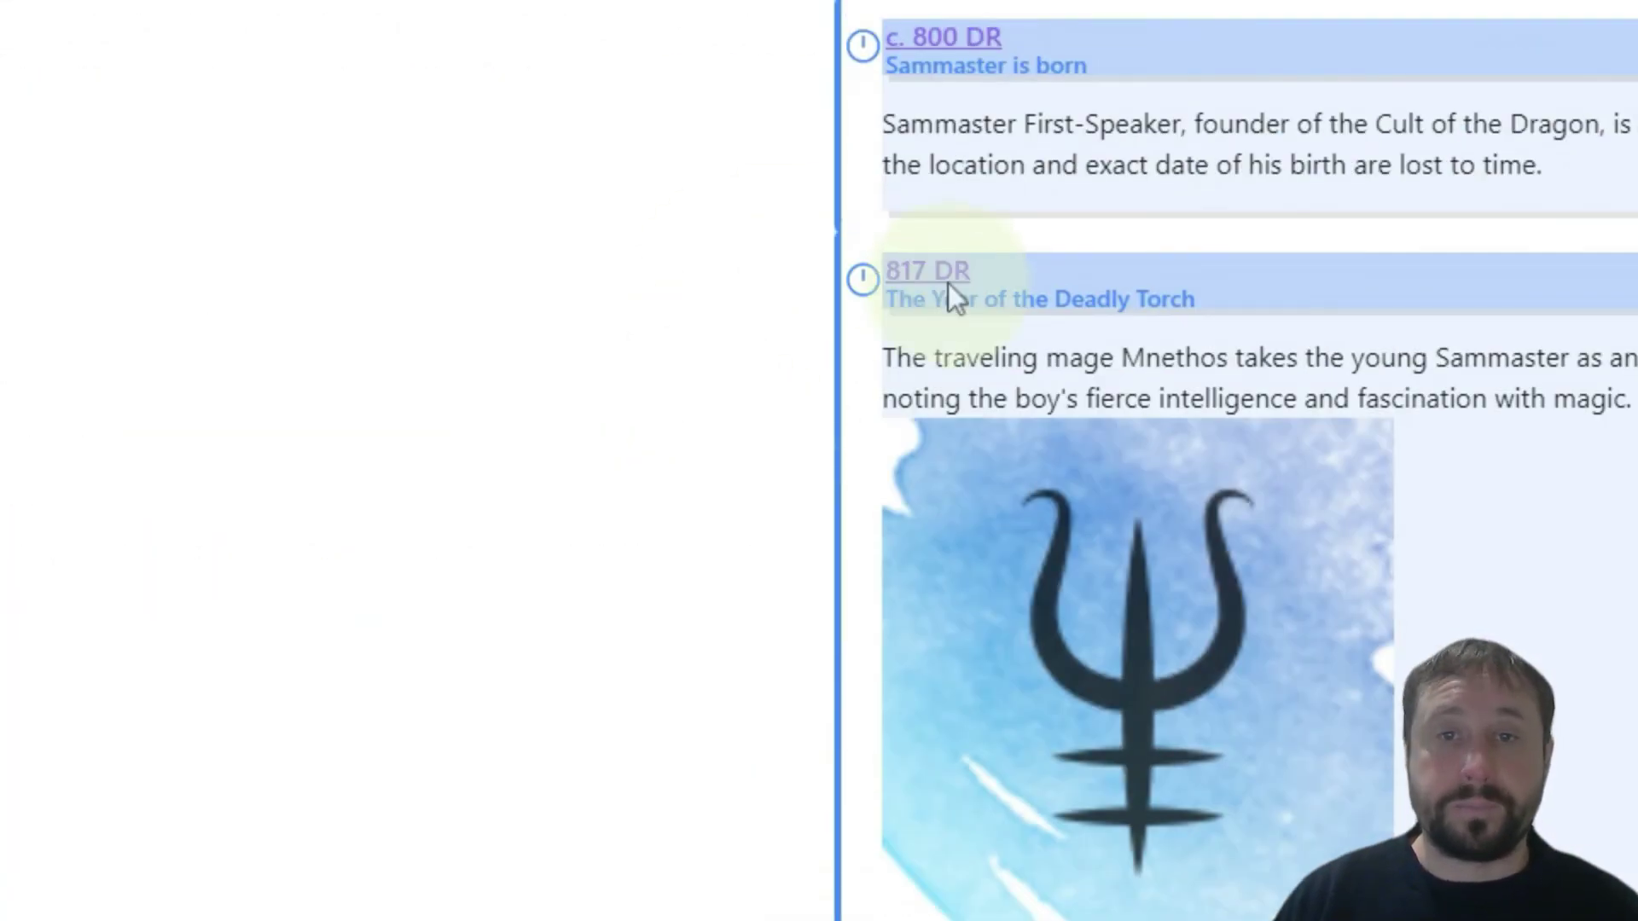
mouse_move(934, 289)
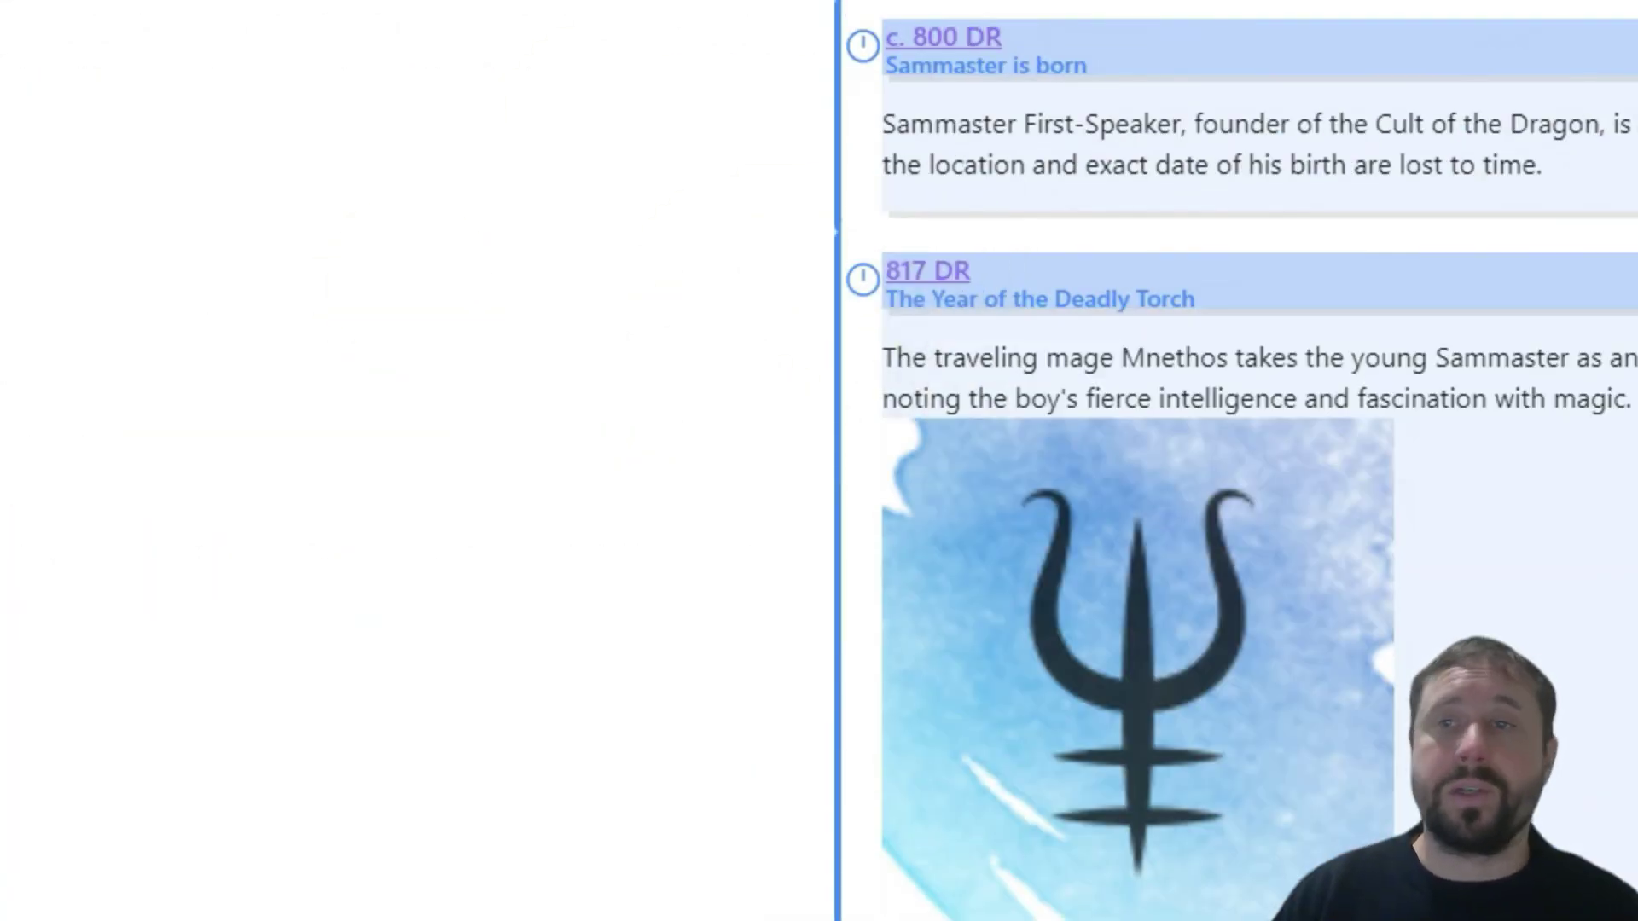
Step: Alternate the opening entries' sides, setting c. 800 DR to left and the first c. 825 DR to right, and preview the timeline
key("ctrl+e")
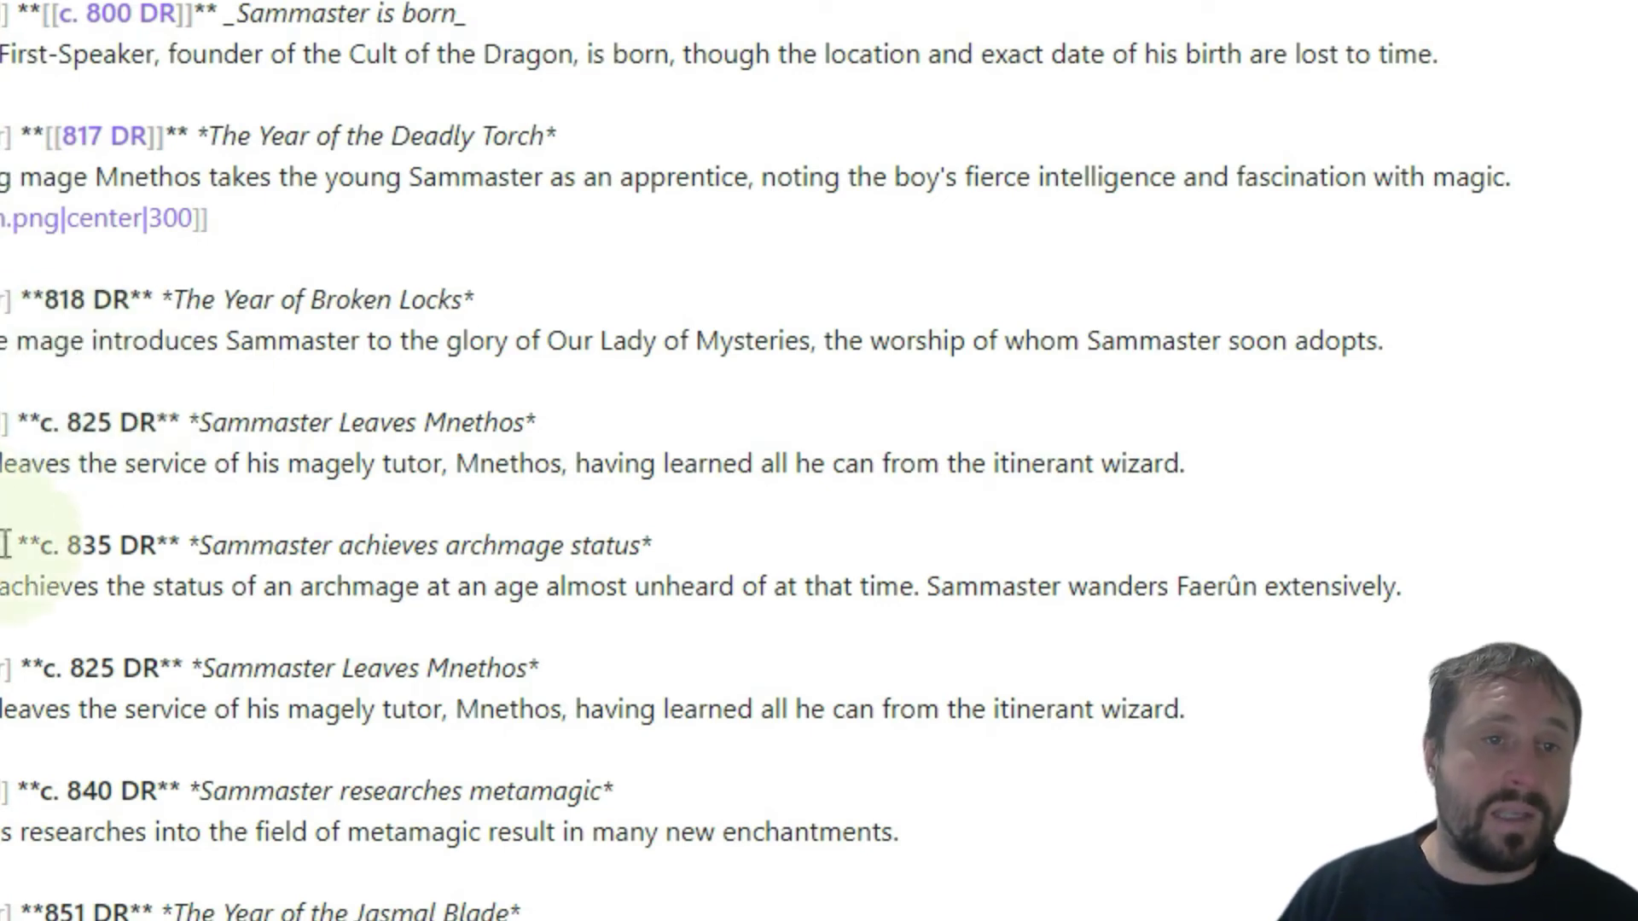
left_click(2, 429)
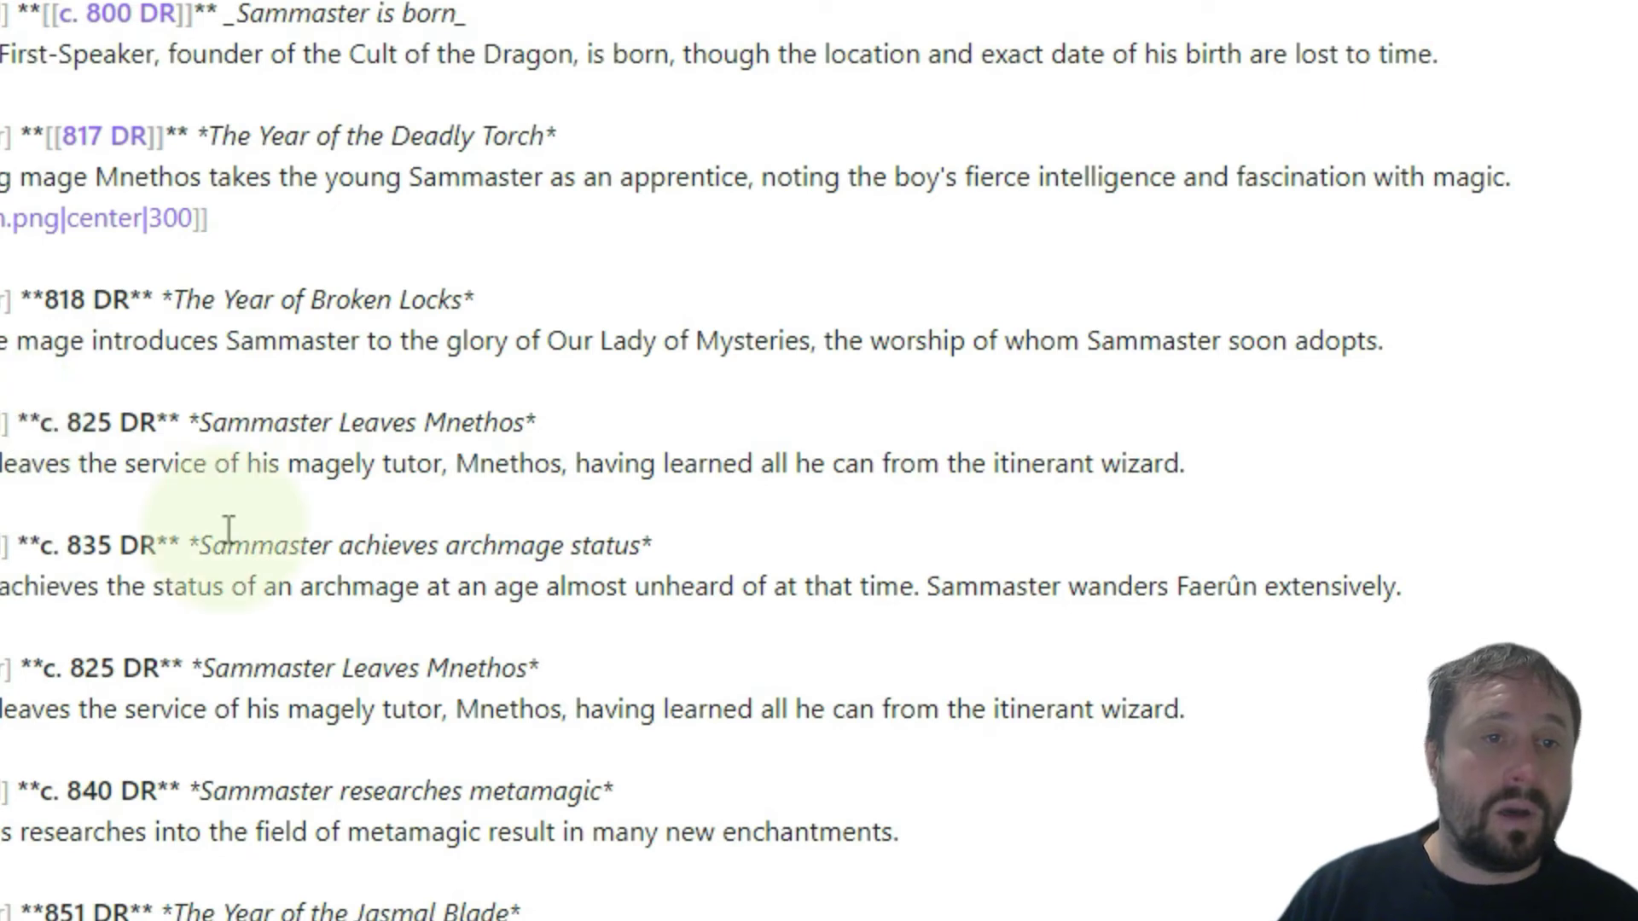
key("BackSpace")
type("r")
key("Up")
key("Up")
key("Up")
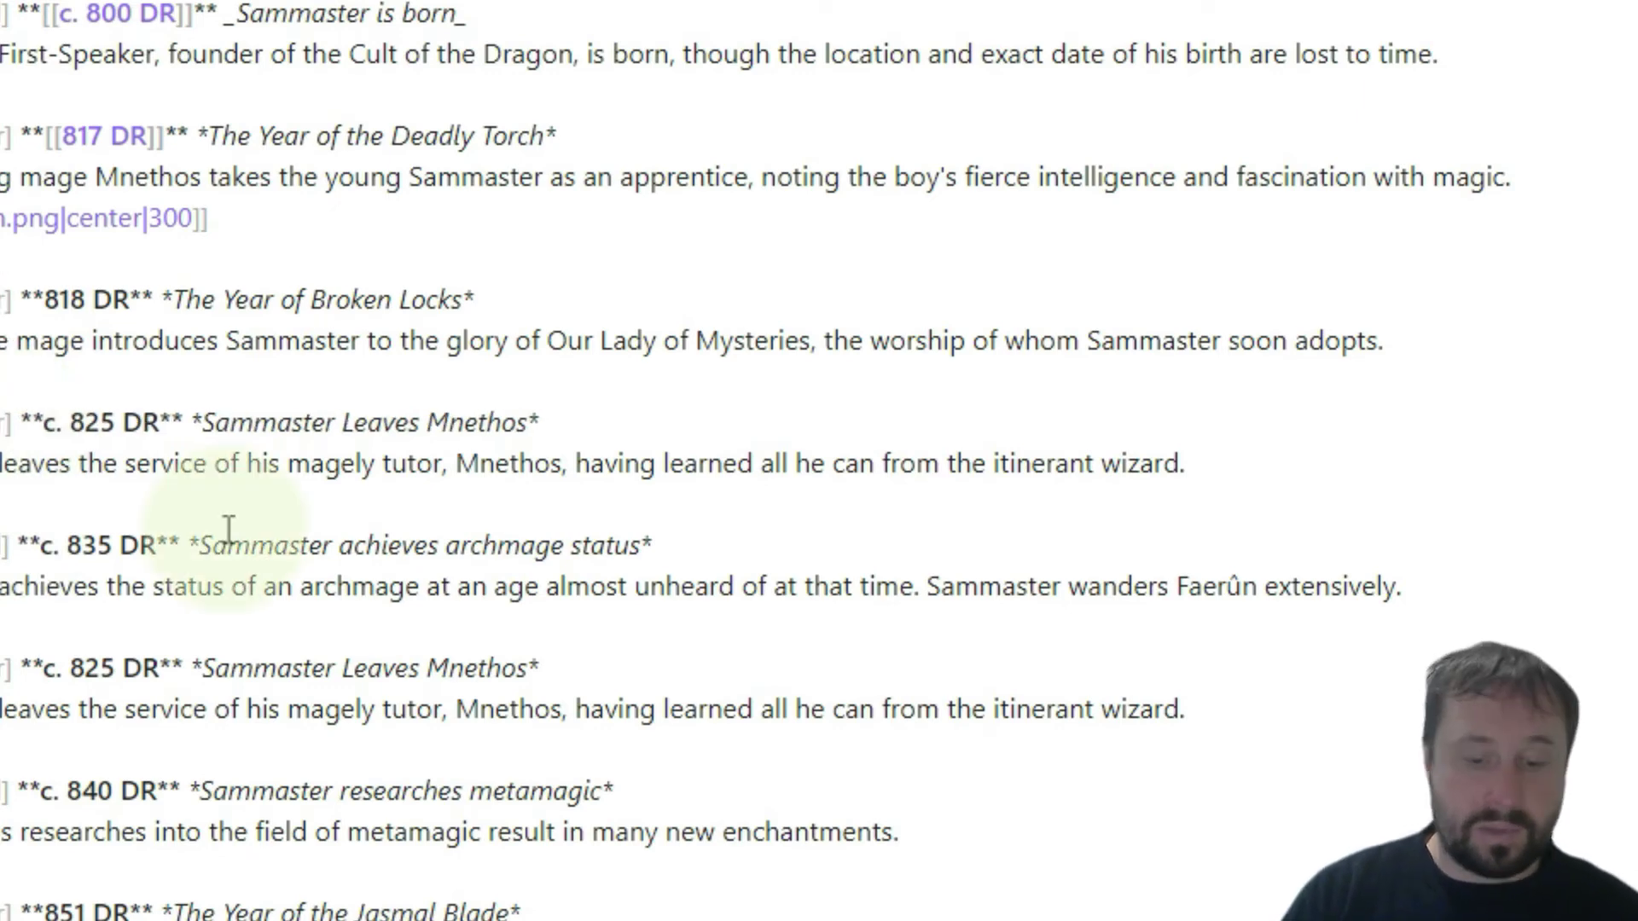
key("BackSpace")
type("l")
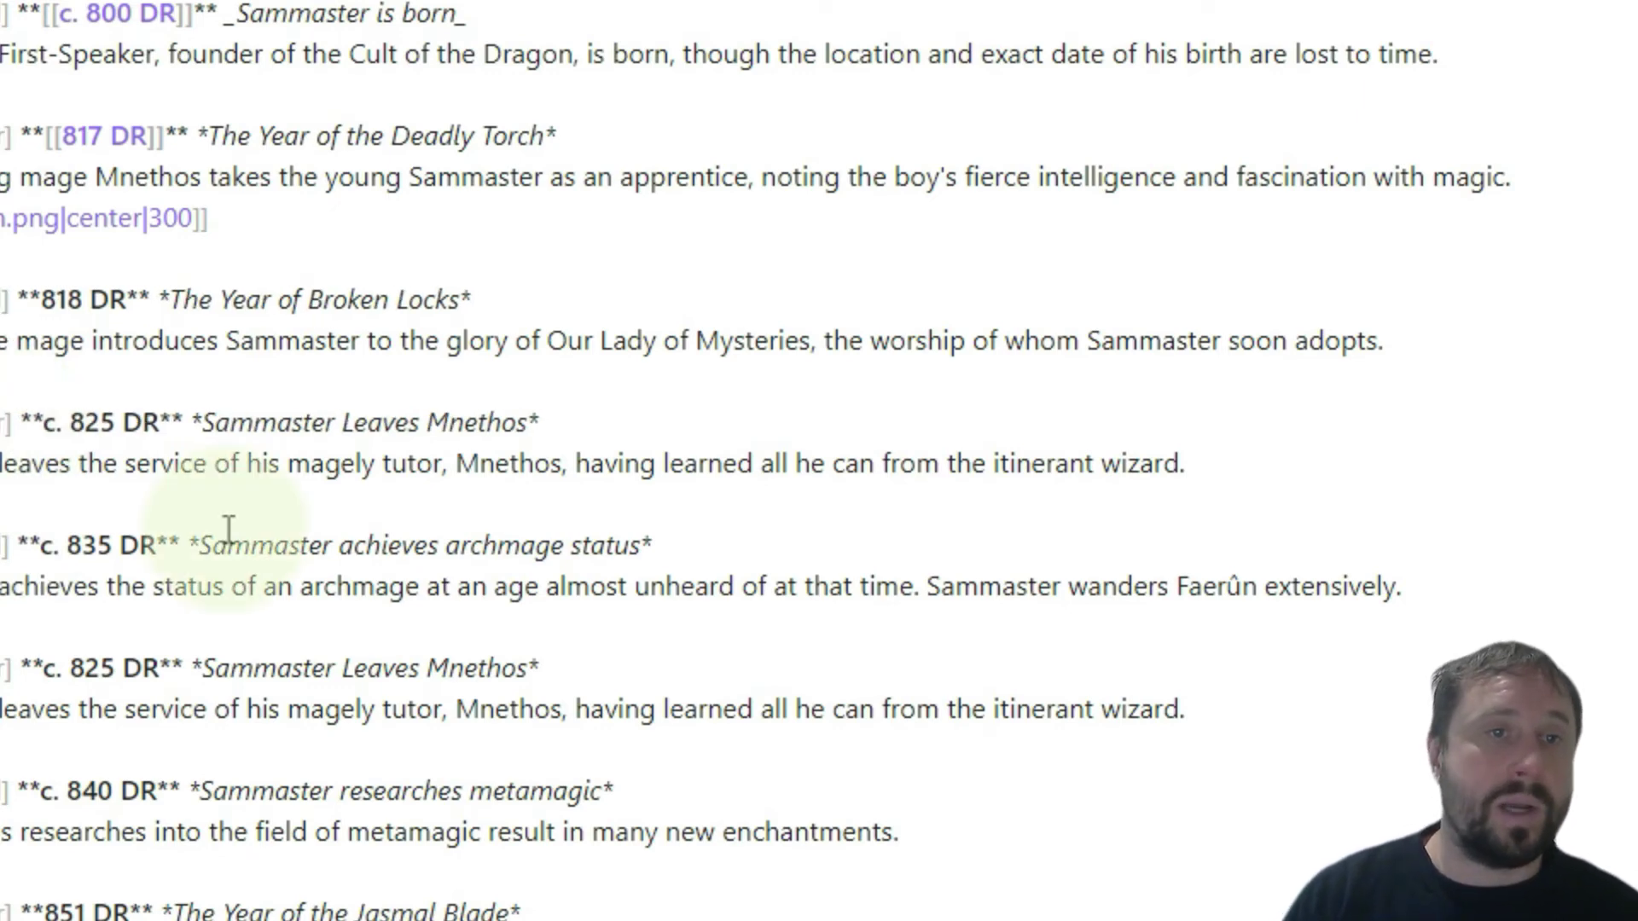
key("ctrl+e")
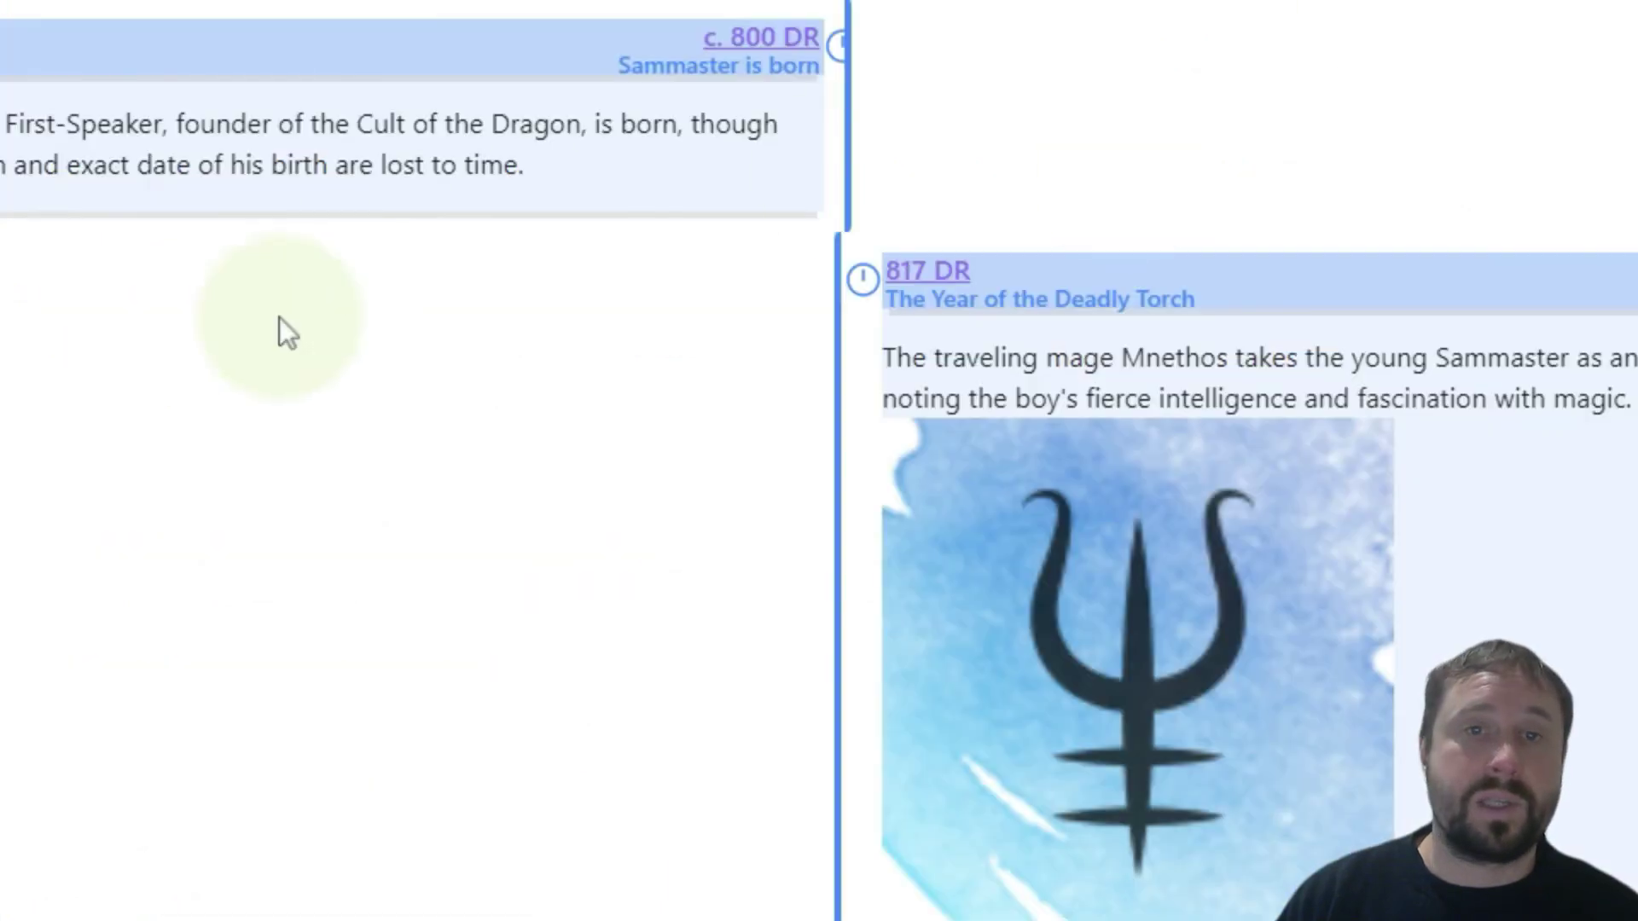
Step: Look over the previewed timeline, then review the timeline adjustments in the ITS Theme callouts guide on GitHub
scroll(283, 444, "down", 5)
scroll(283, 452, "up", 5)
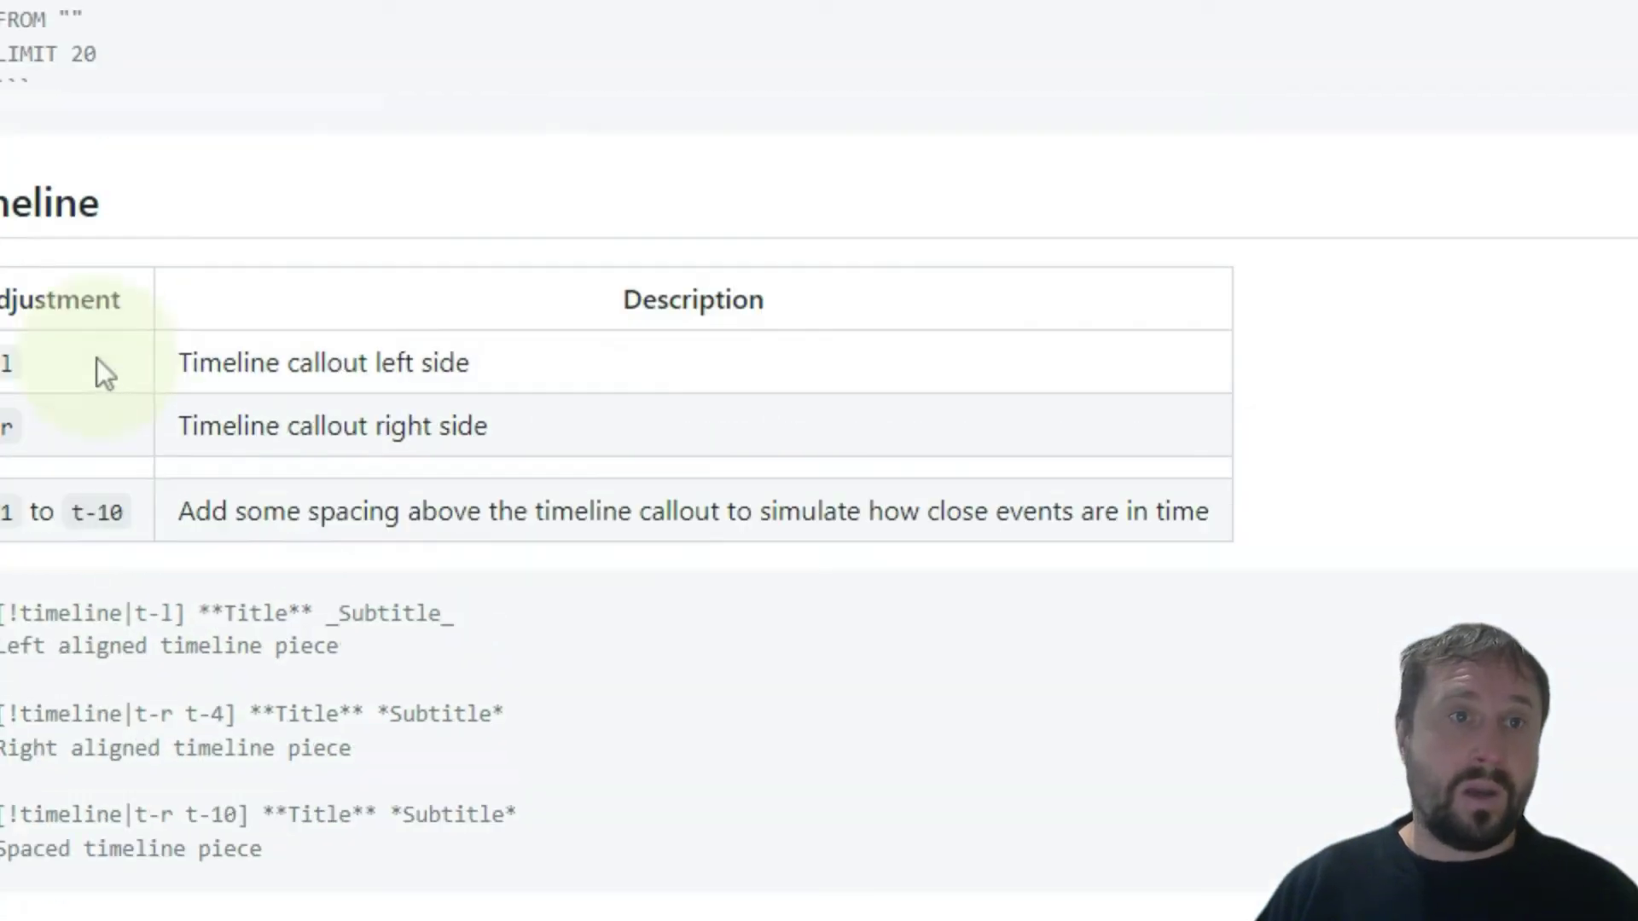
scroll(96, 367, "down", 15)
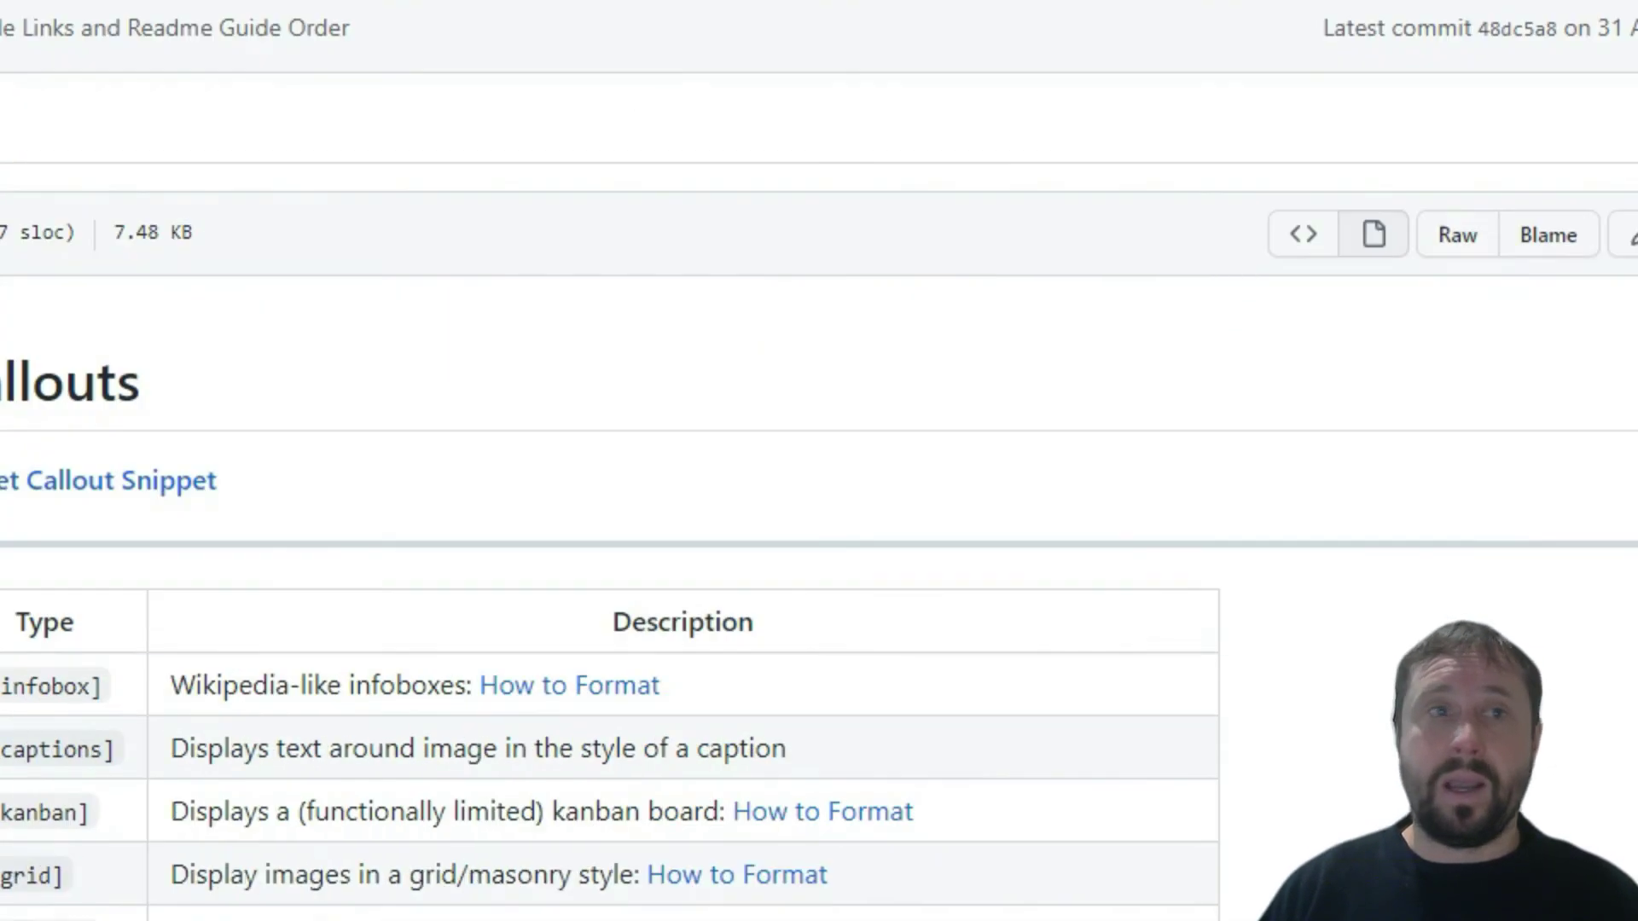
scroll(819, 461, "up", 1)
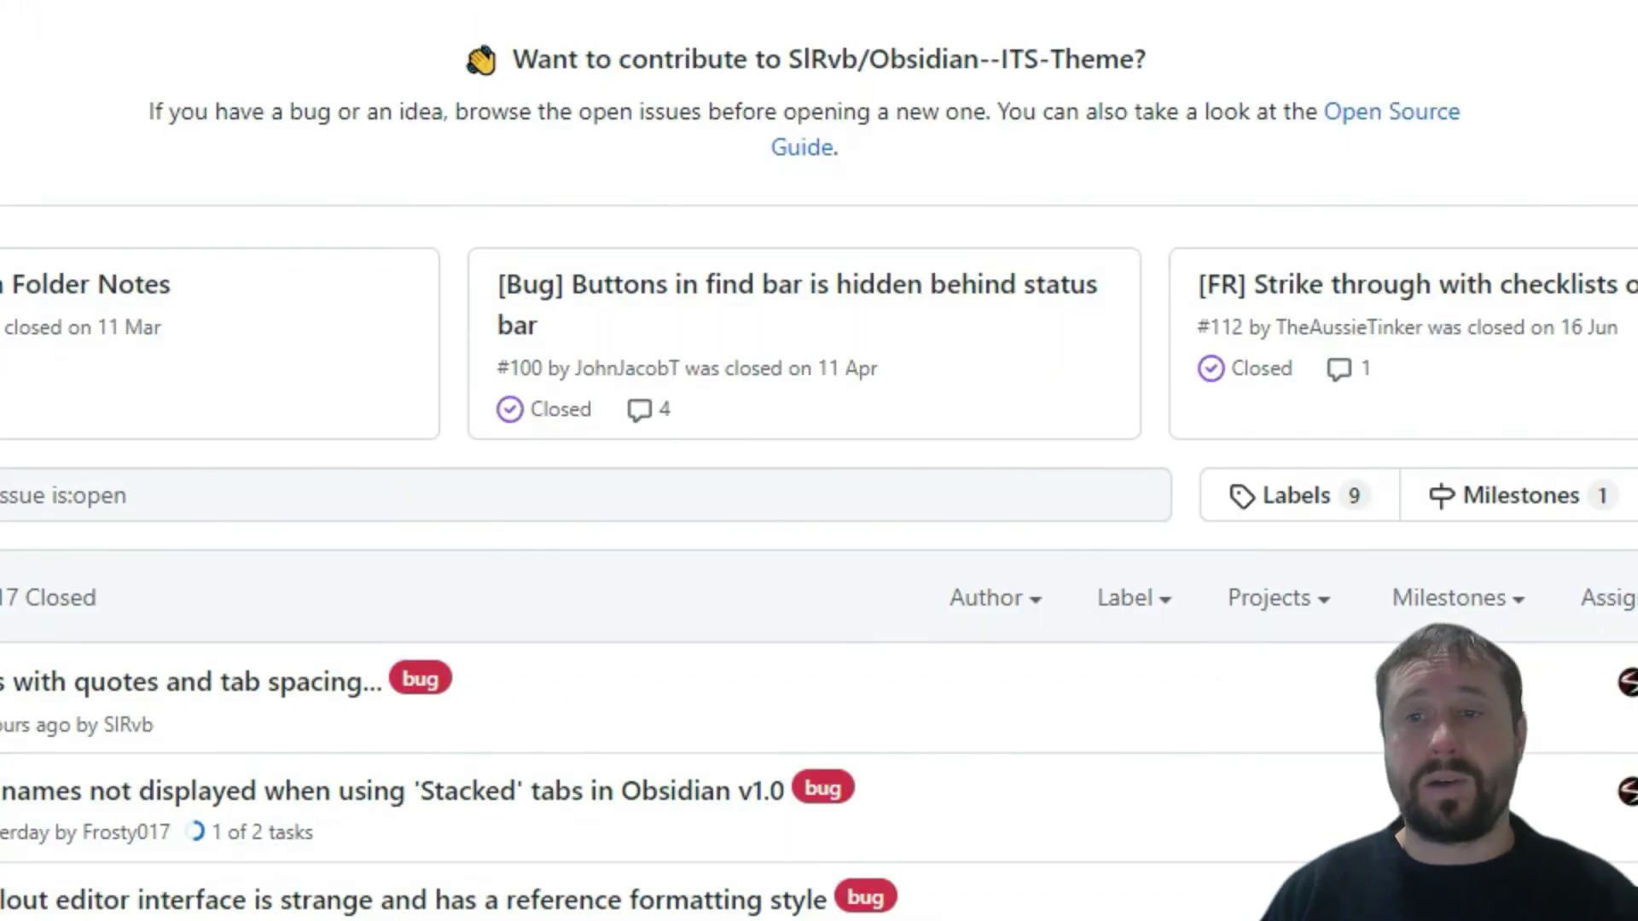
Step: Look through the open issues of the ITS Theme repository on GitHub
scroll(1621, 187, "down", 8)
scroll(1621, 187, "up", 2)
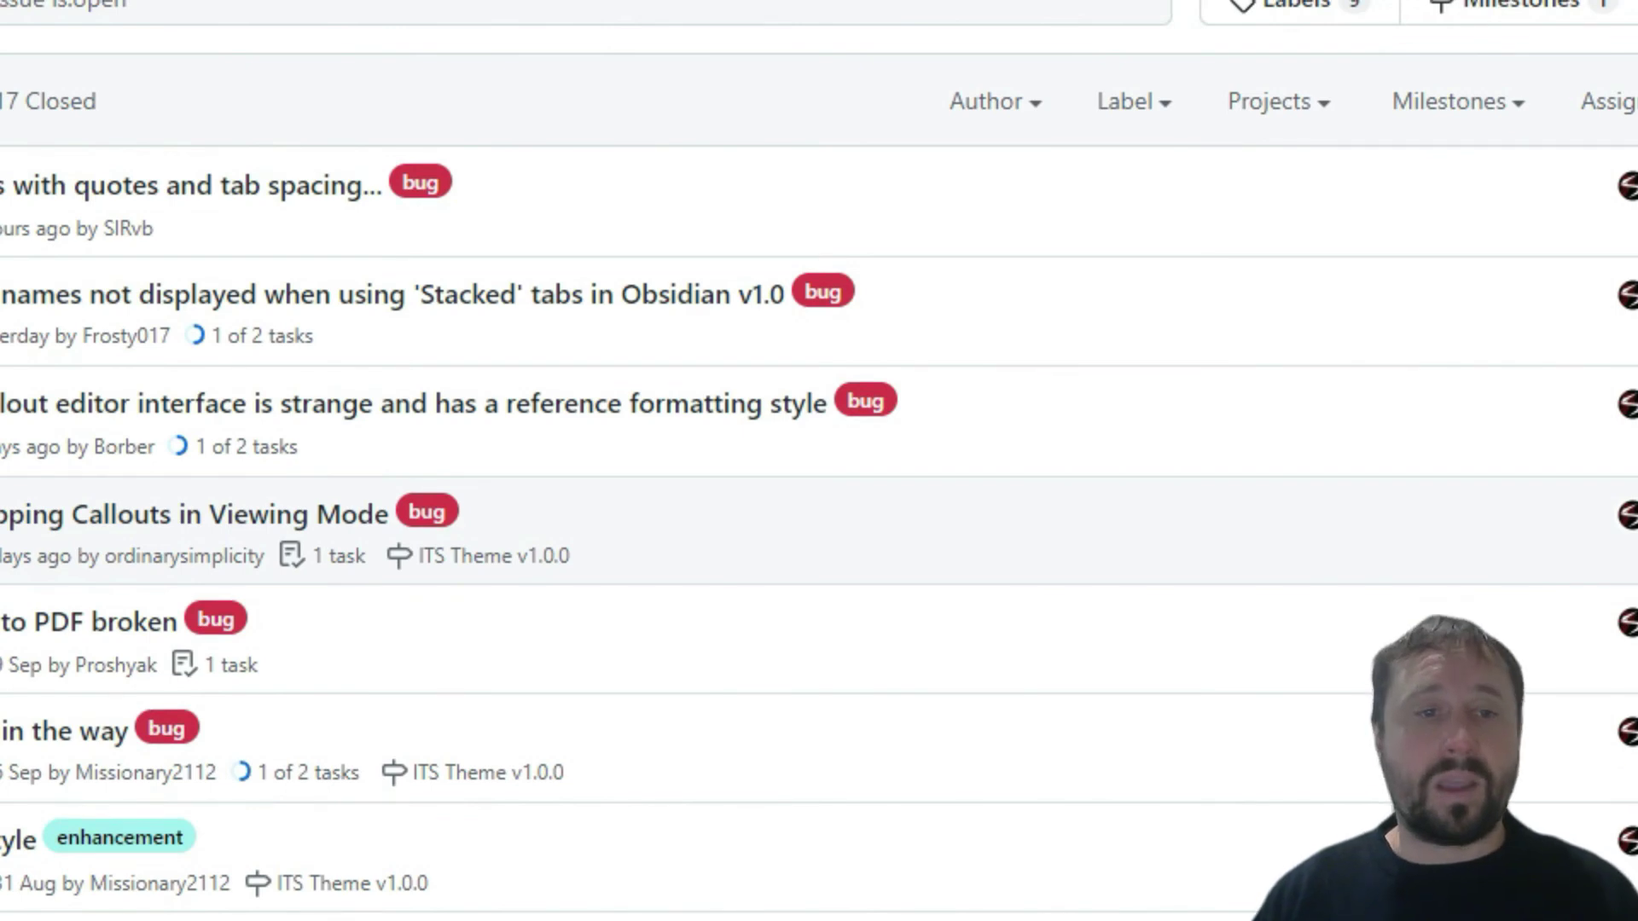
scroll(819, 461, "up", 3)
scroll(819, 461, "down", 3)
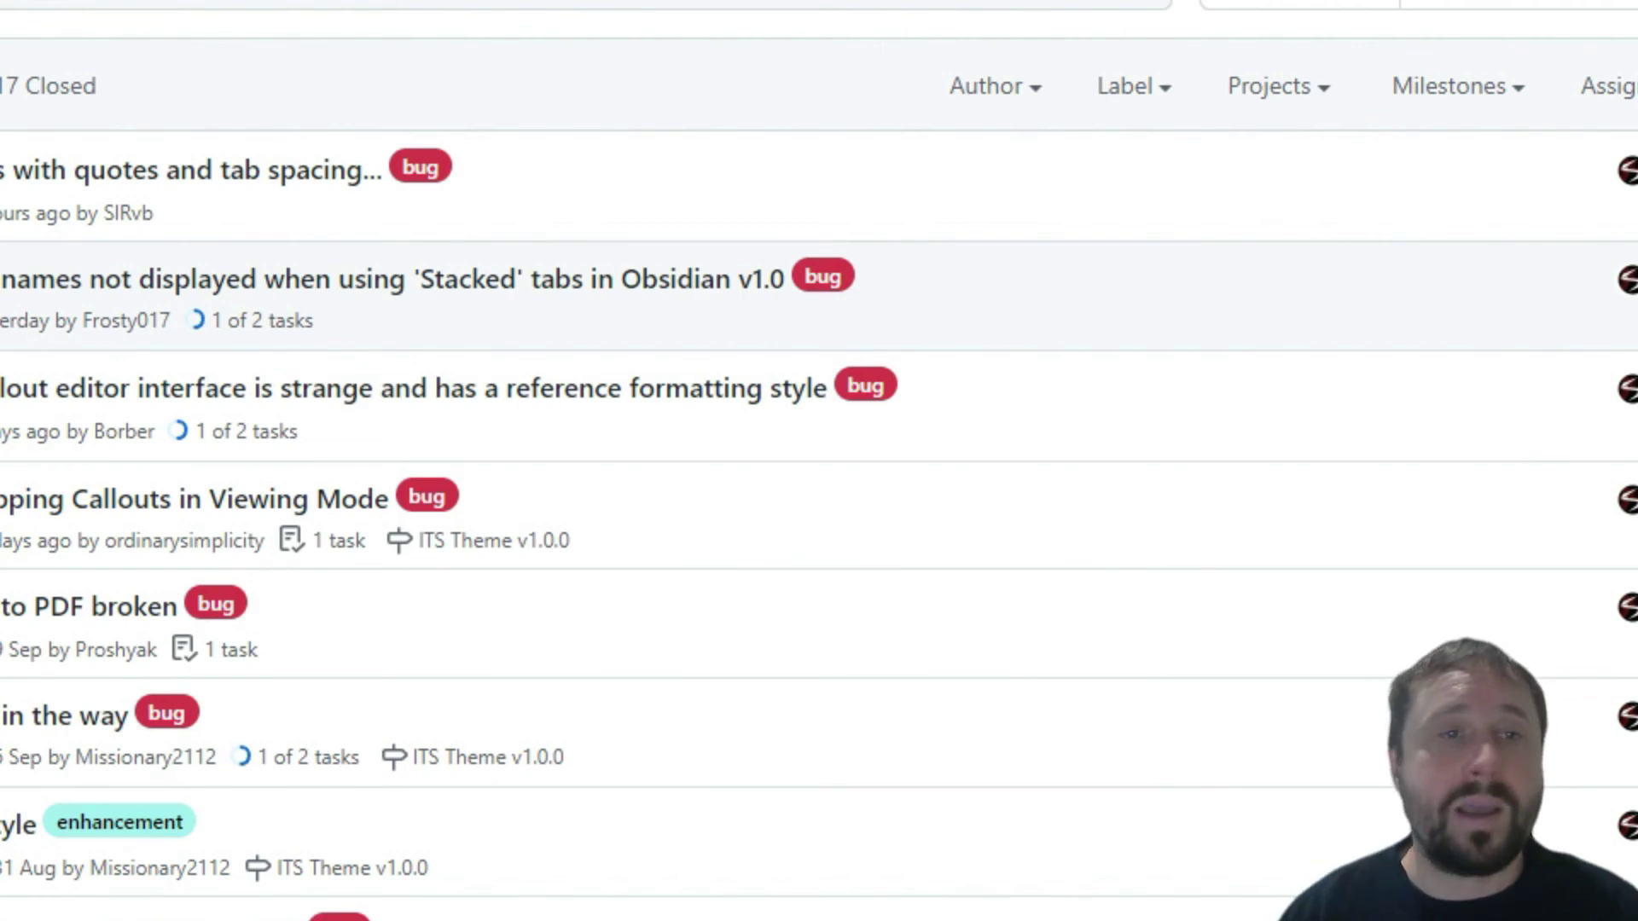
scroll(819, 461, "up", 5)
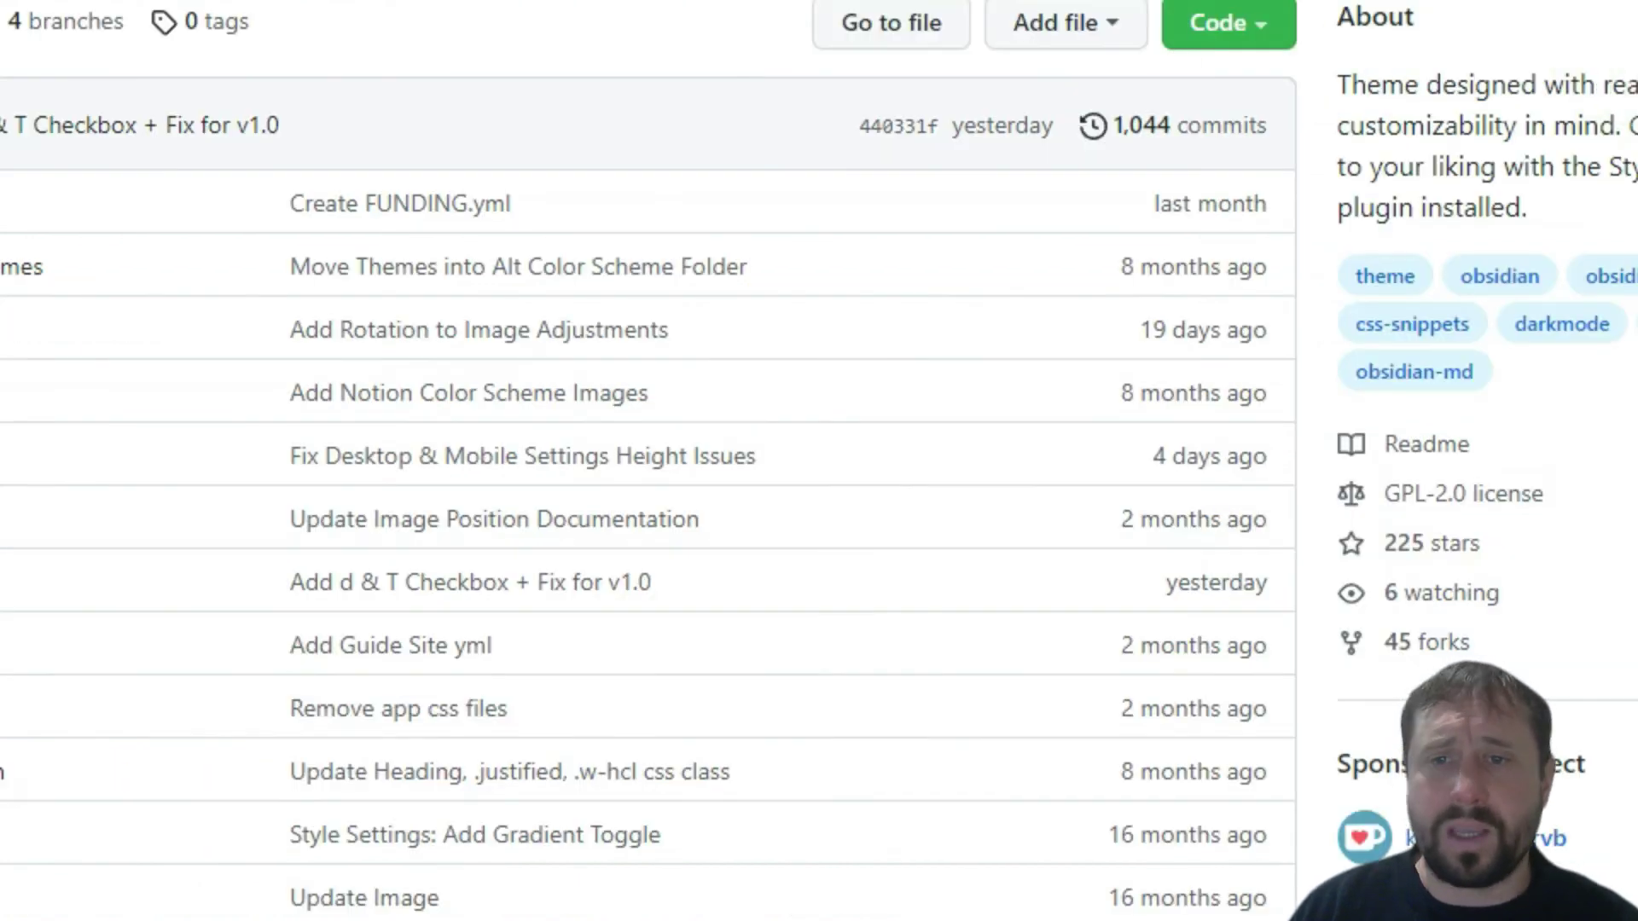
Step: Examine the ITS Theme repository's recent file updates and commit history
scroll(648, 461, "down", 2)
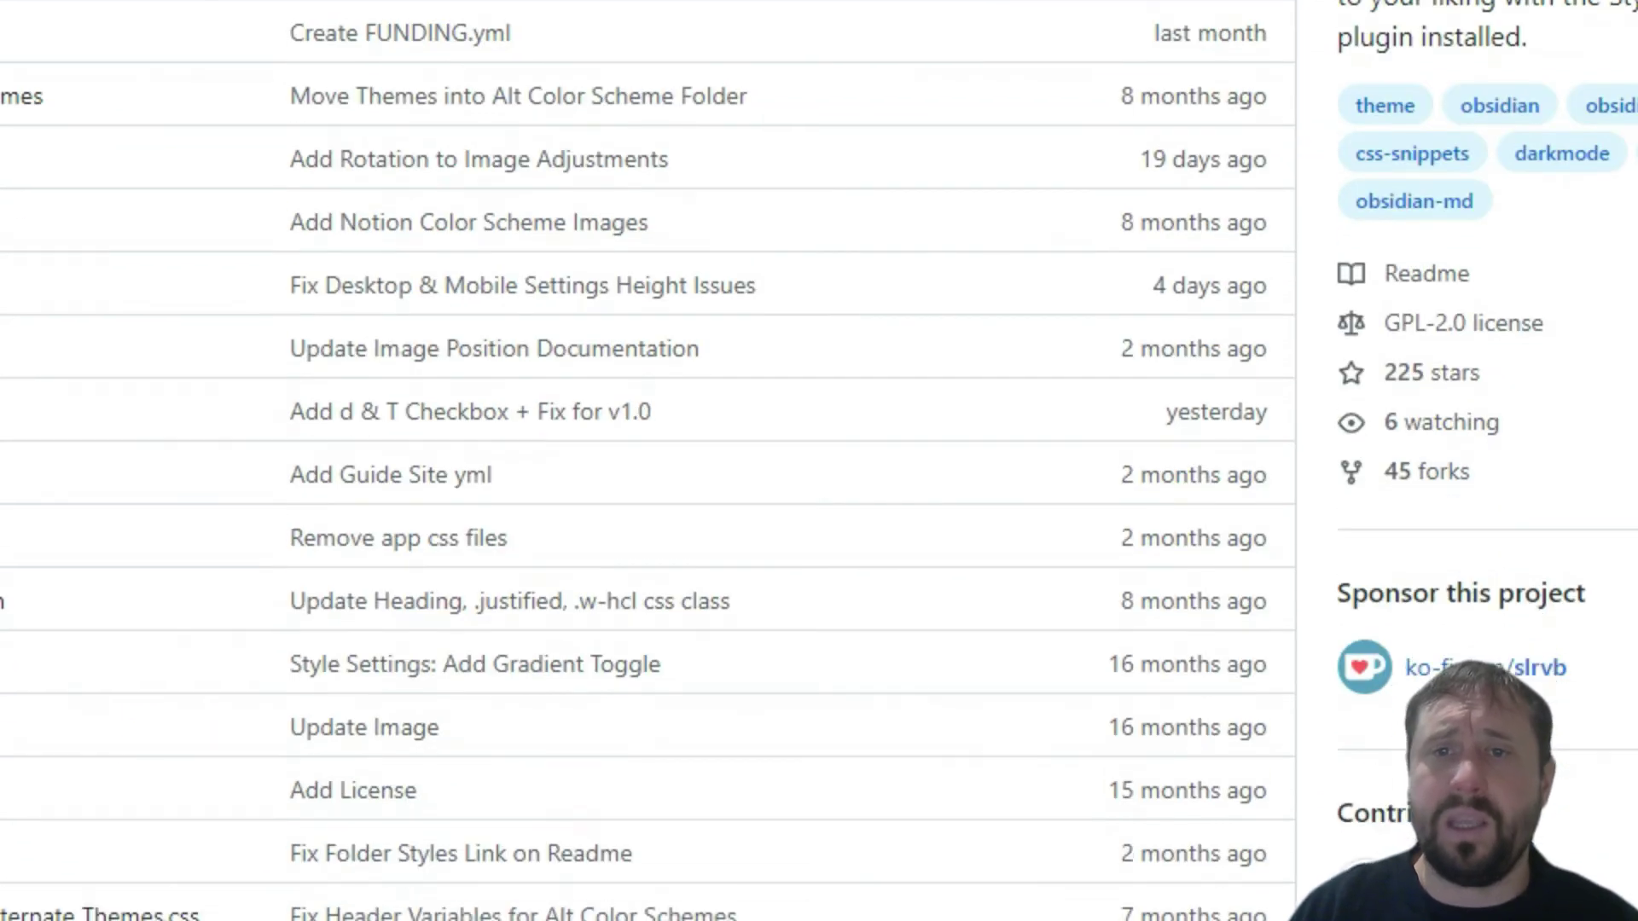
scroll(1203, 128, "up", 2)
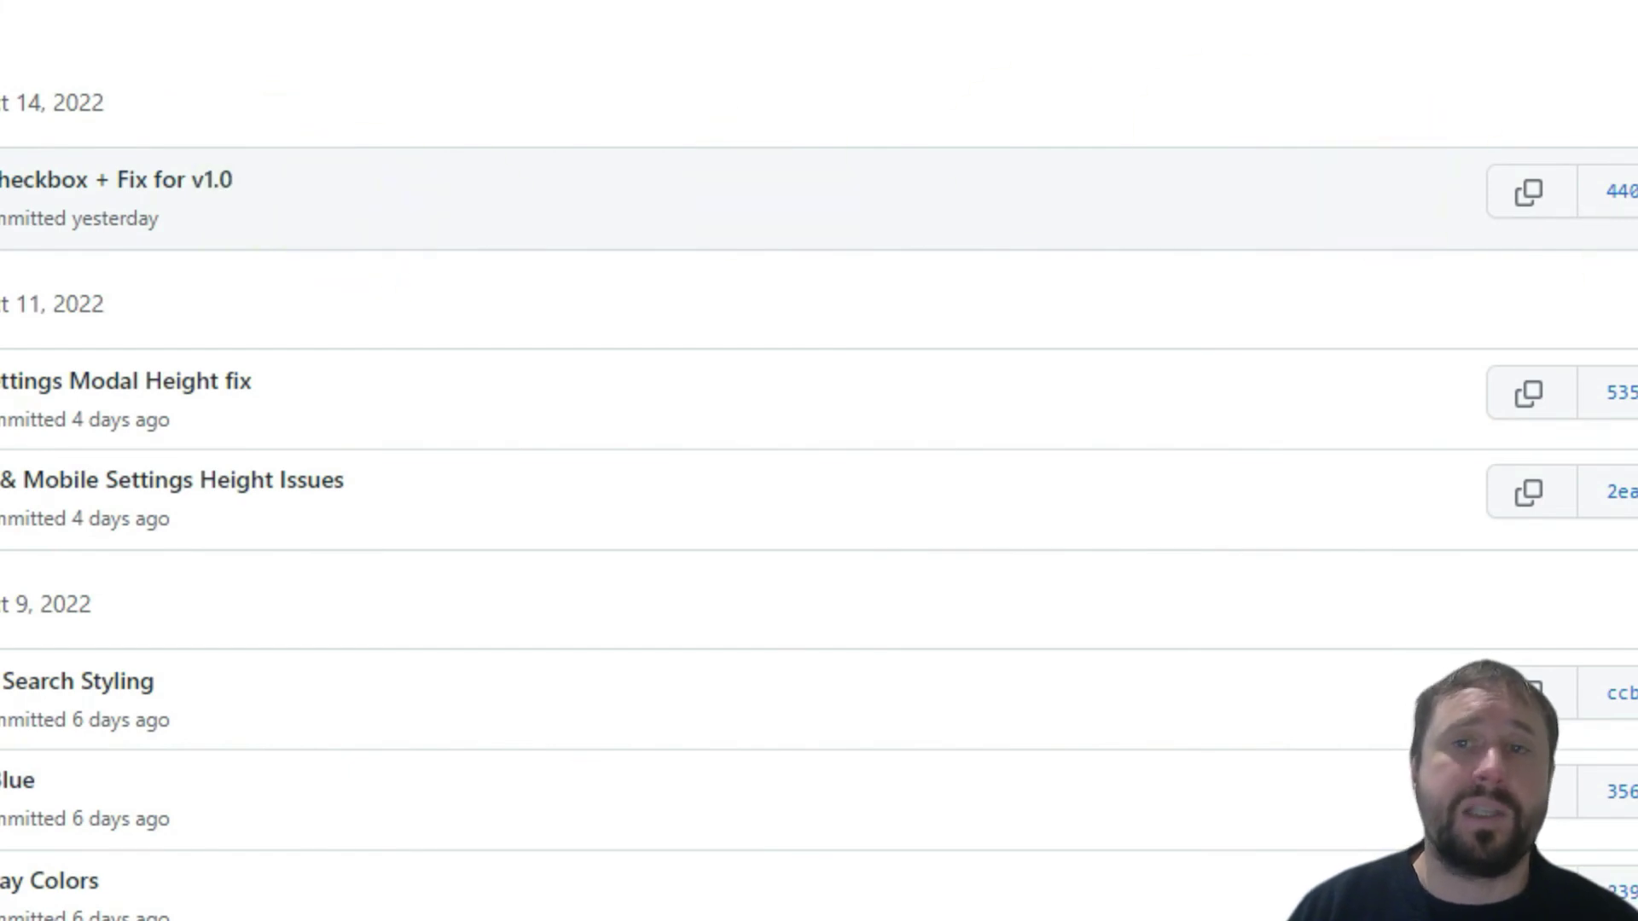
key("alt+Left")
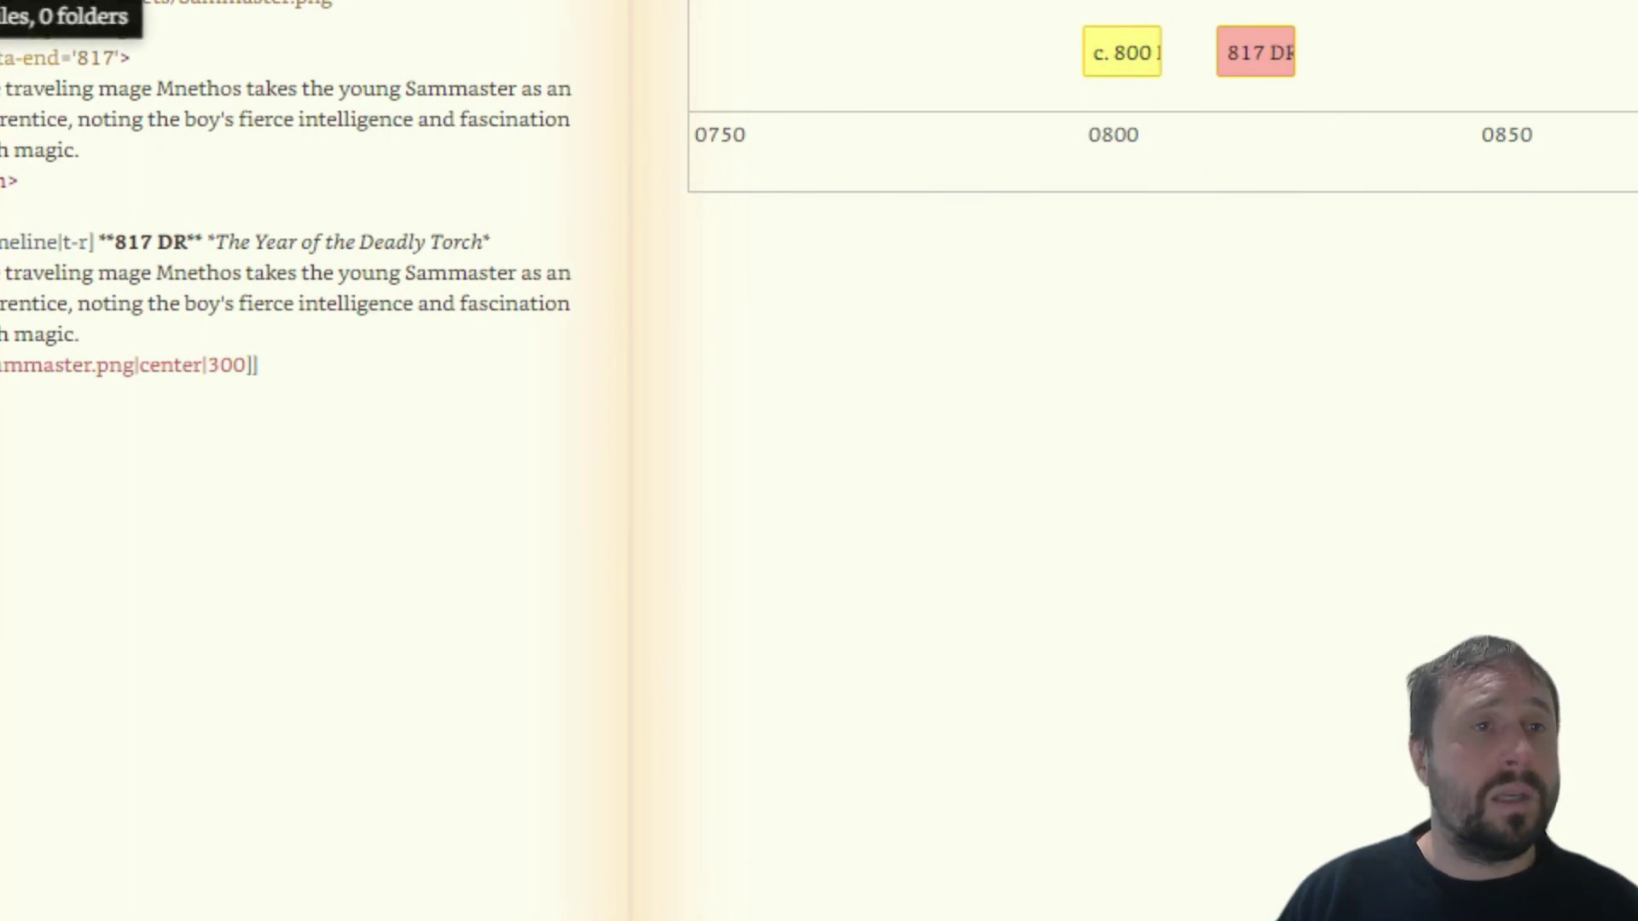
Step: Switch to the parchment-styled Obsidian vault and look through its installed community plugins
left_click(666, 1)
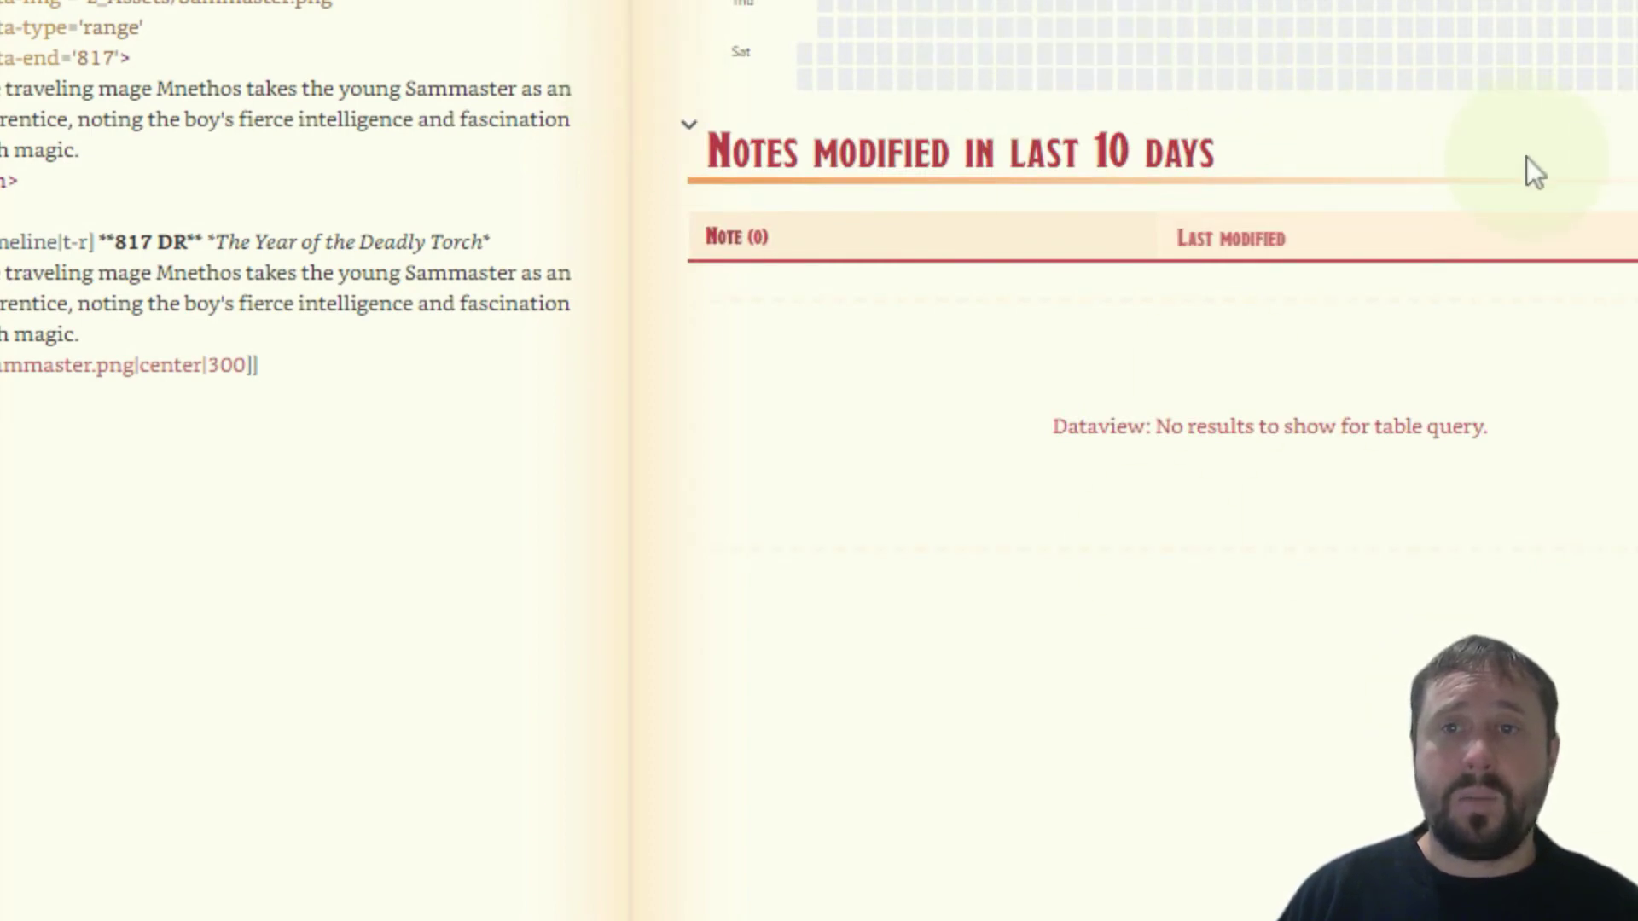
scroll(1564, 588, "down", 1)
scroll(1565, 589, "up", 1)
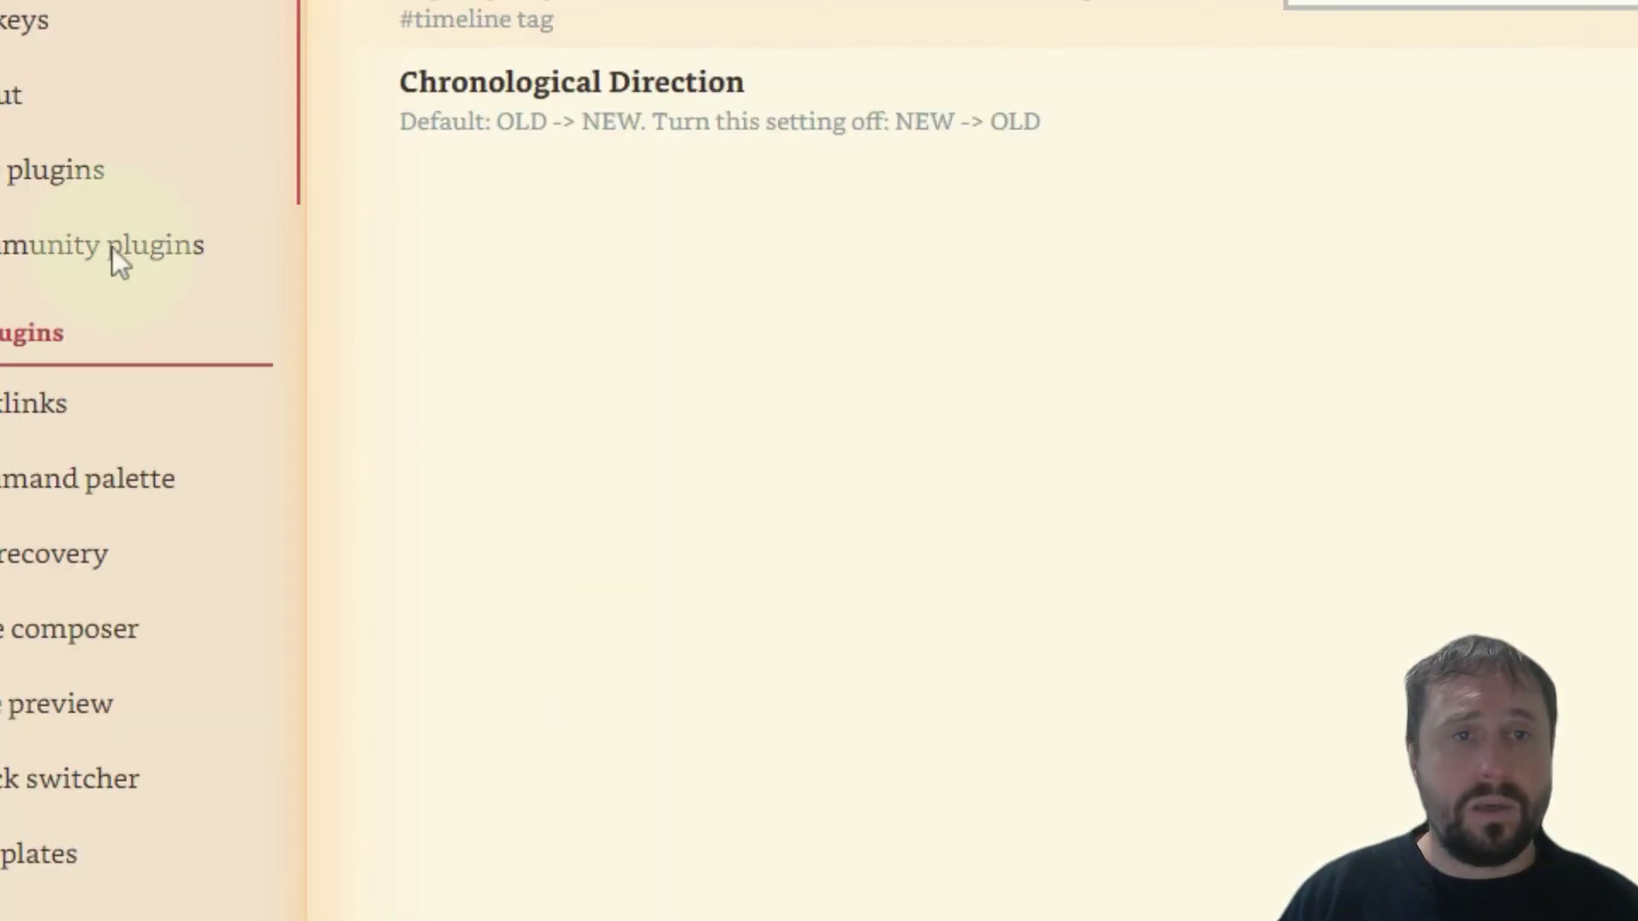
left_click(111, 247)
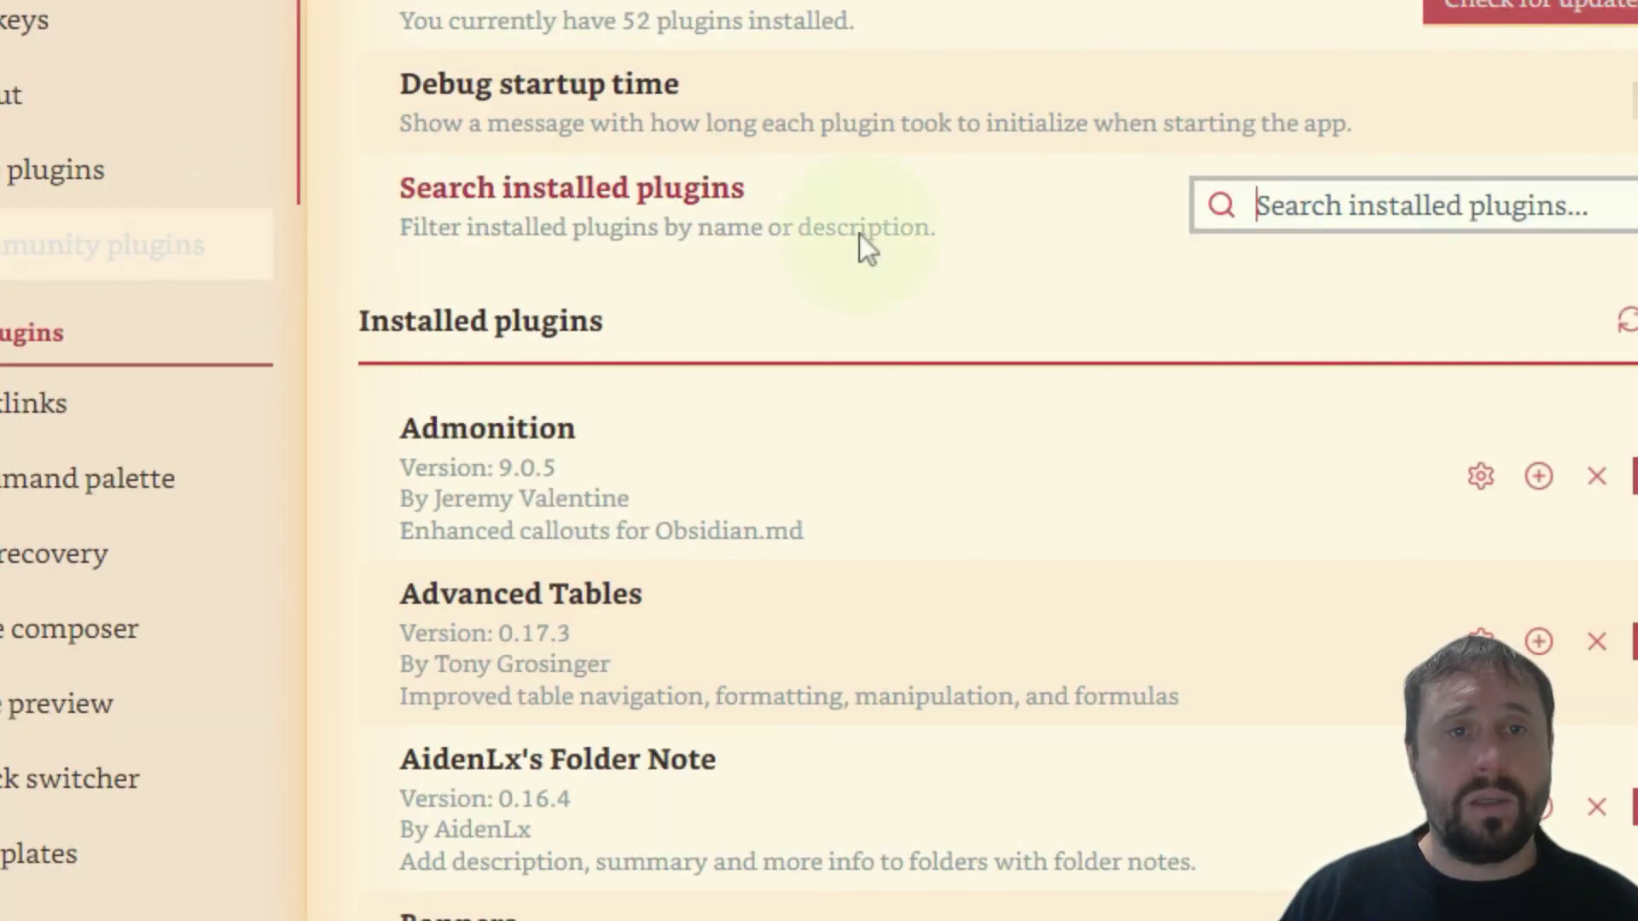
scroll(1313, 447, "down", 10)
scroll(1305, 435, "down", 2)
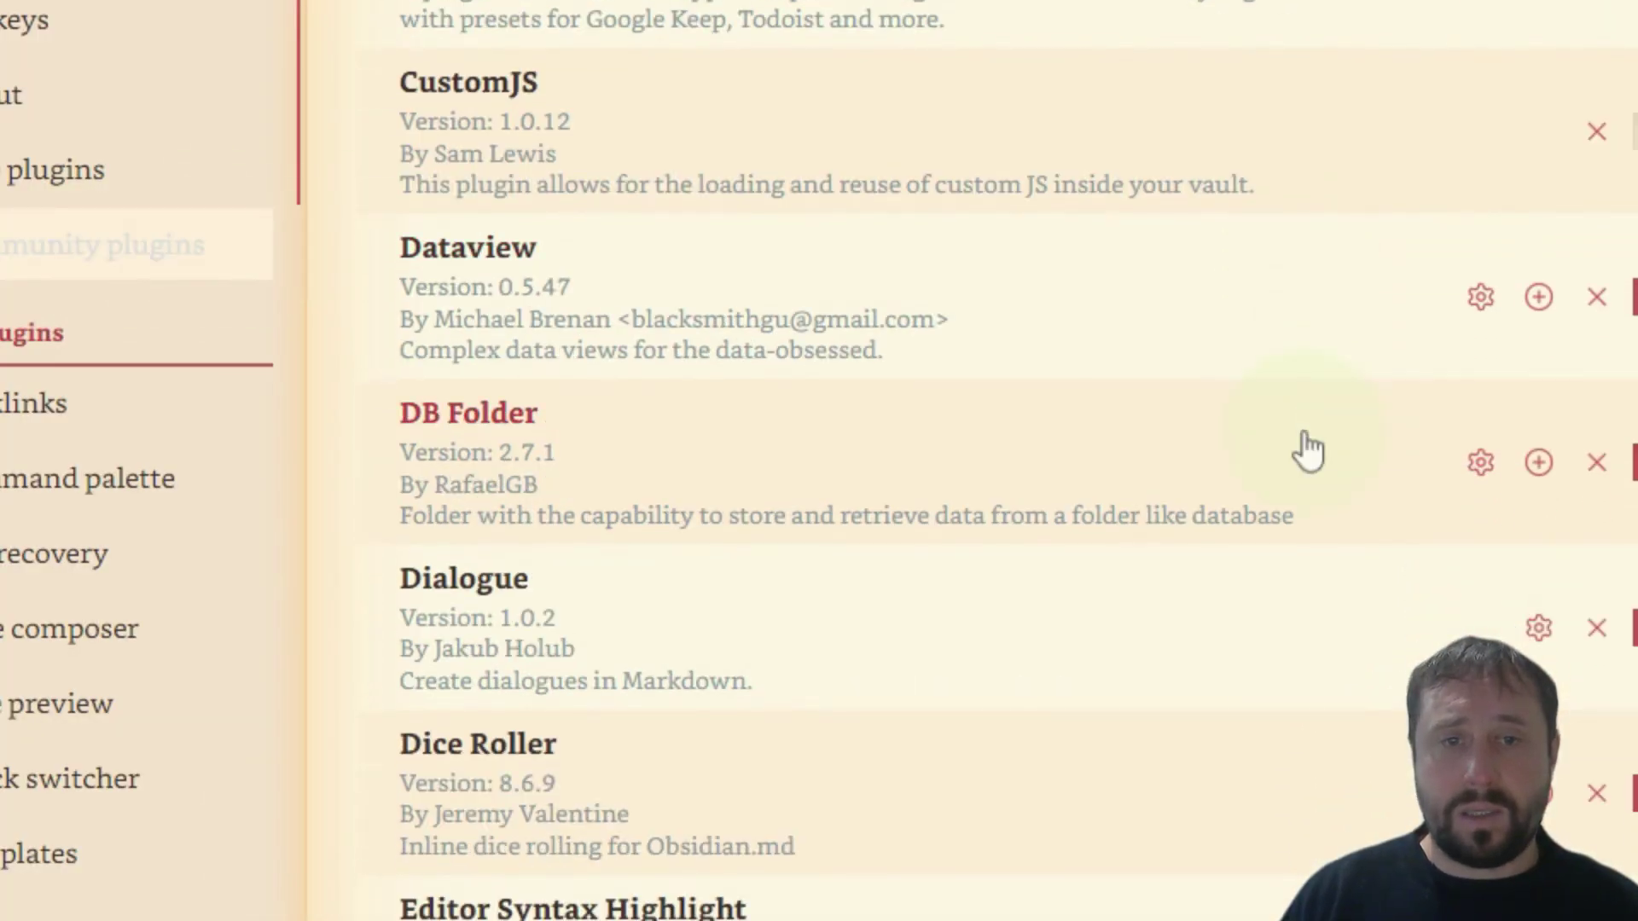
scroll(1302, 450, "down", 8)
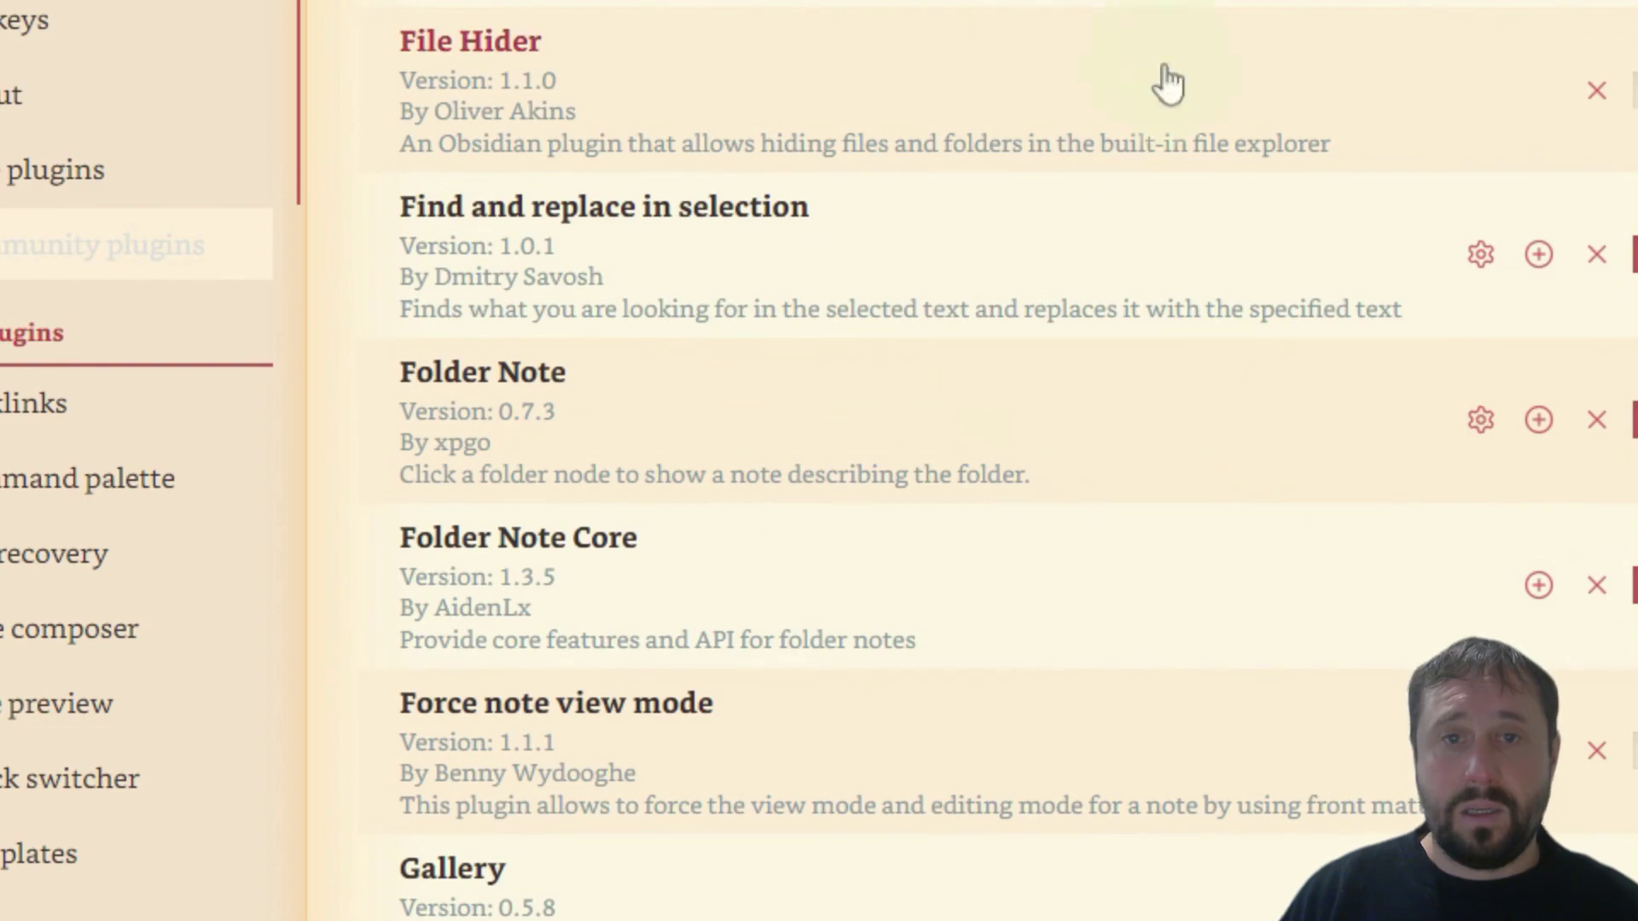
scroll(939, 549, "down", 12)
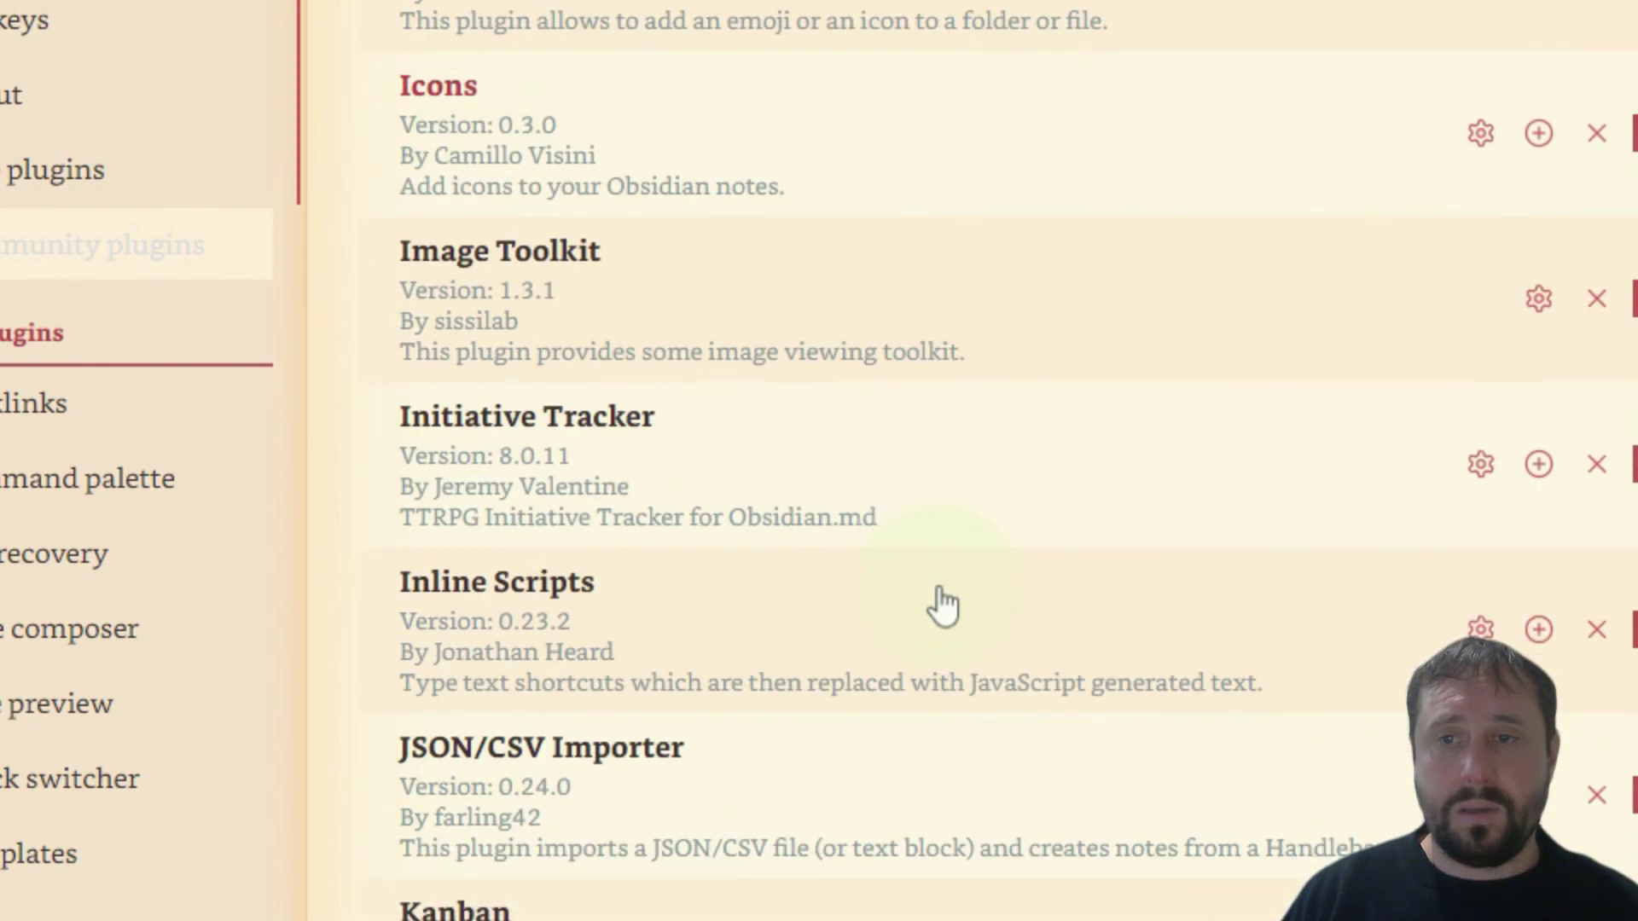
scroll(943, 606, "down", 5)
scroll(941, 603, "down", 5)
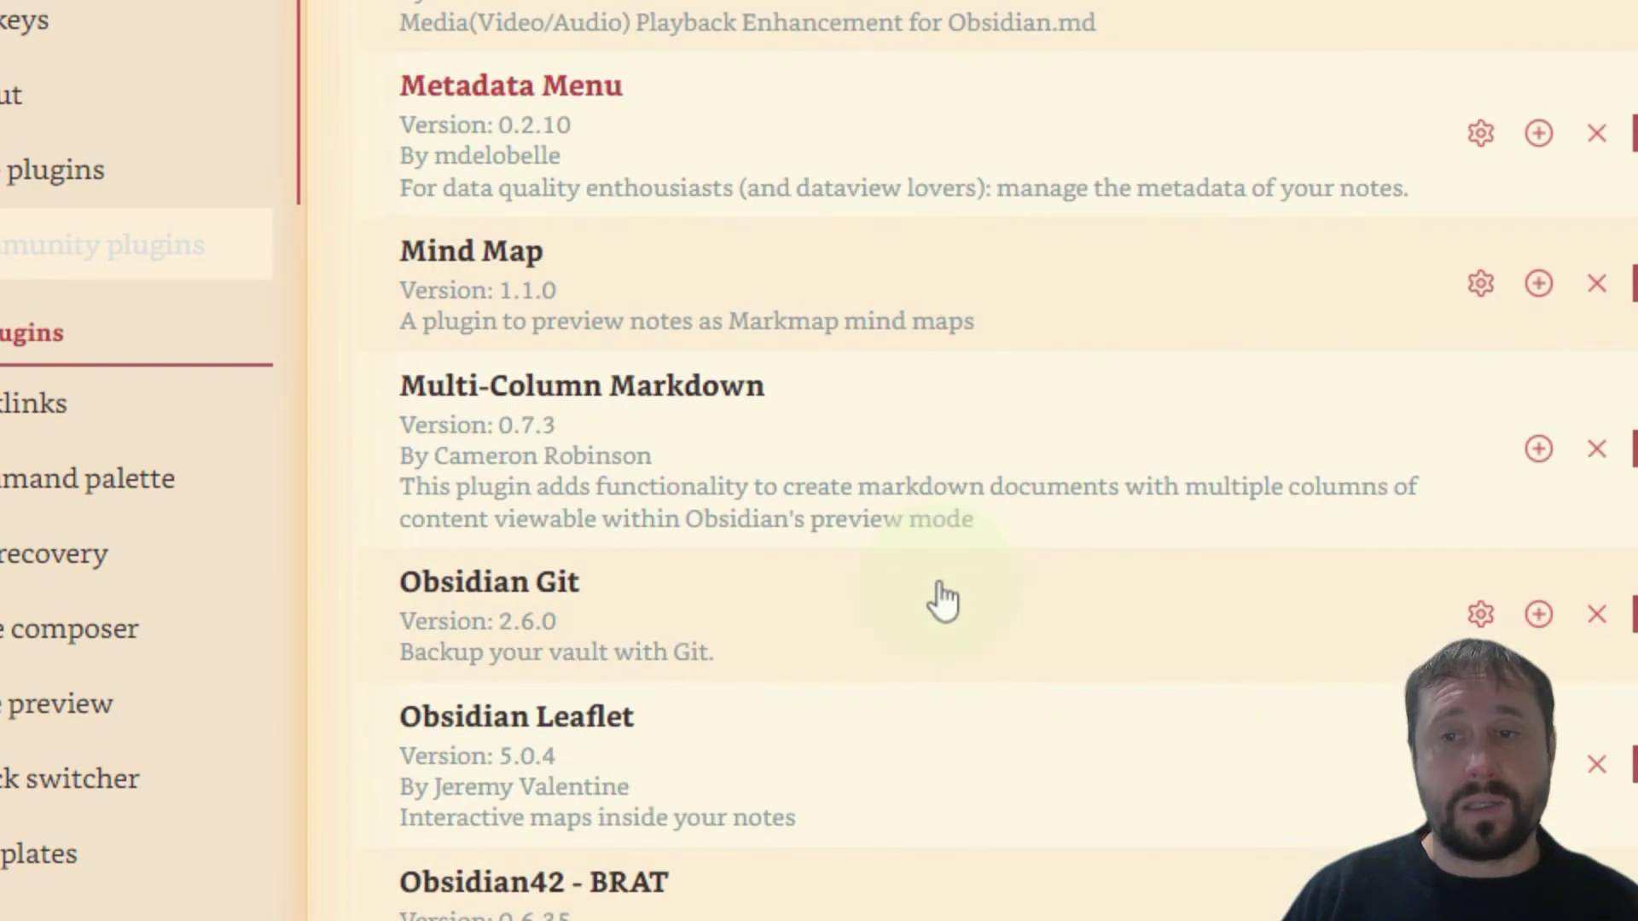
scroll(943, 601, "down", 10)
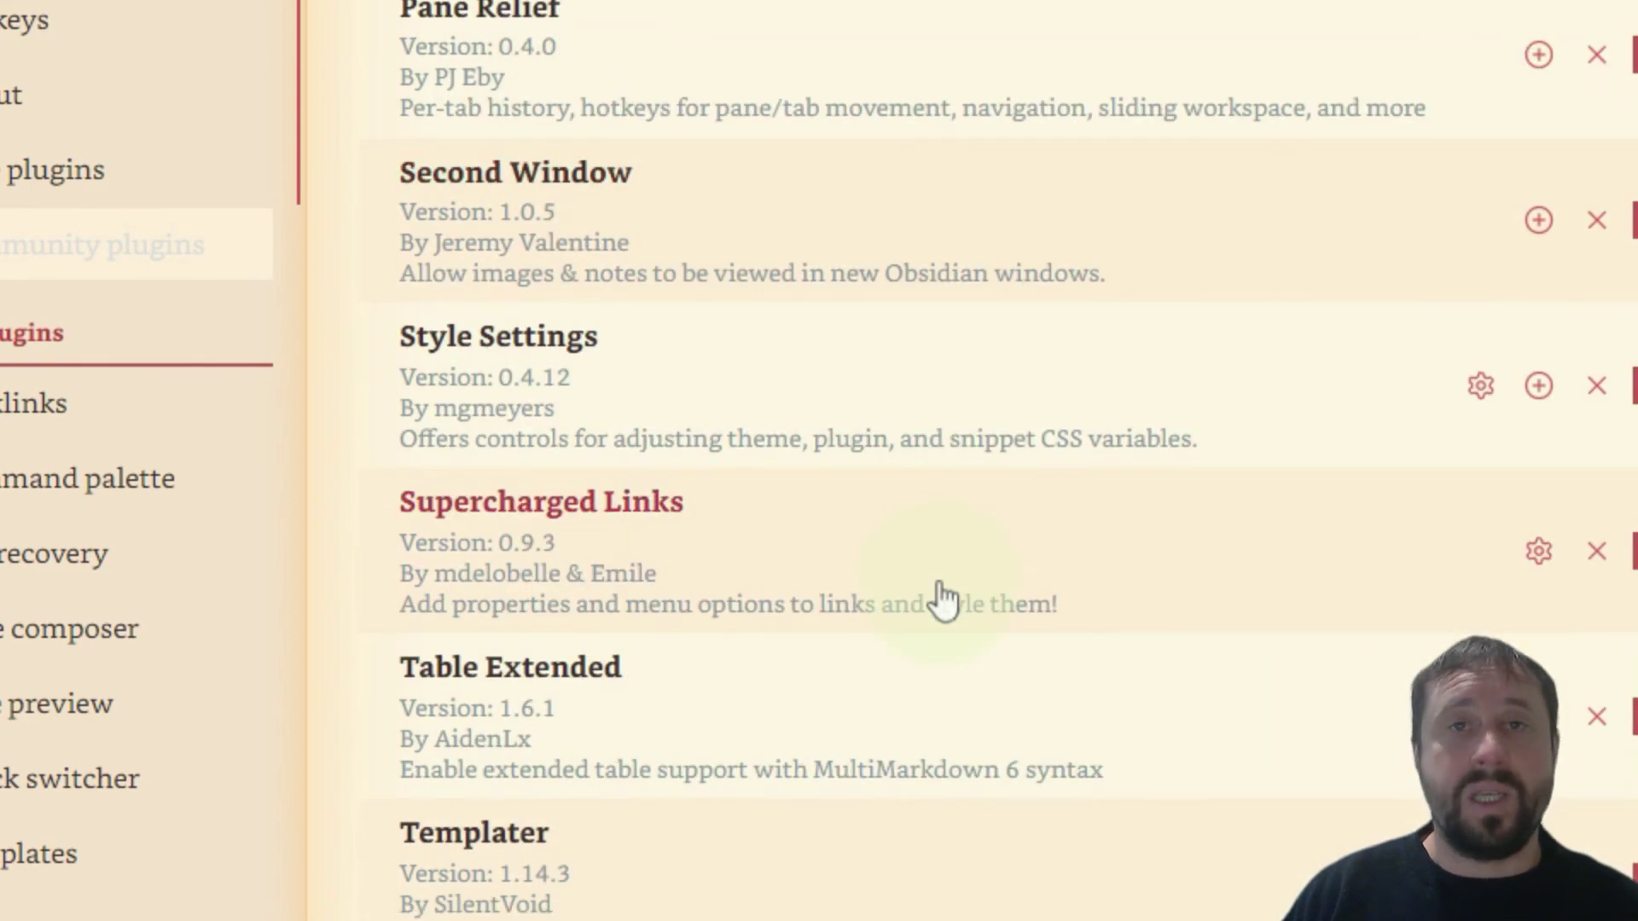
scroll(944, 602, "down", 10)
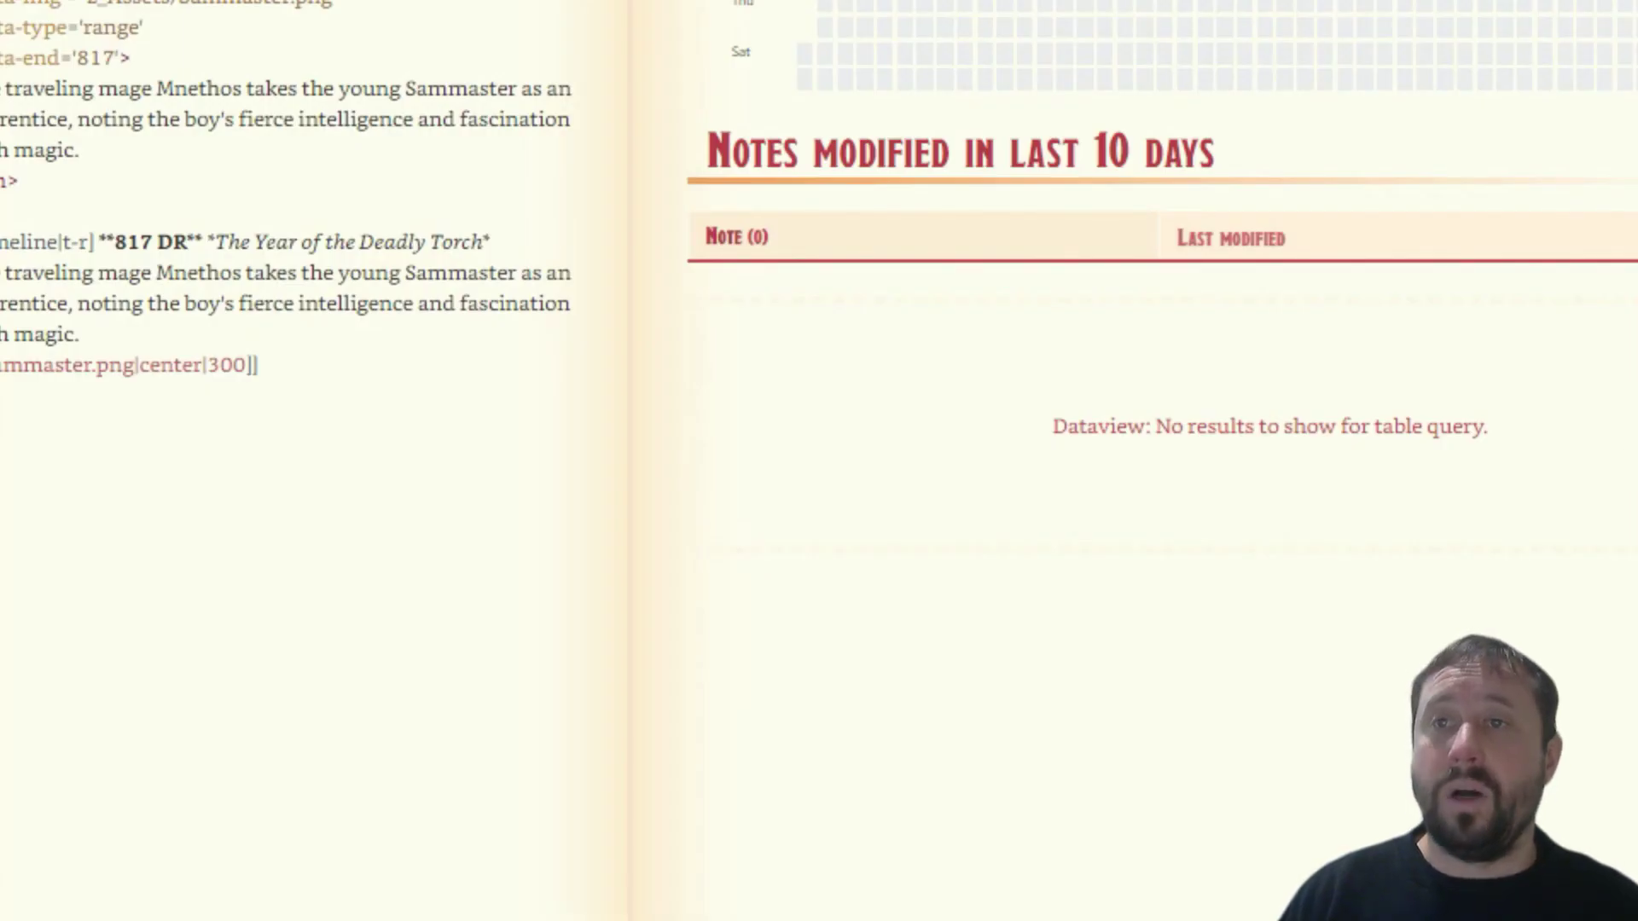
Step: Inspect the source behind the heatmap and "Notes modified in last 10 days" table, then return the note to its preview
key("ctrl+e")
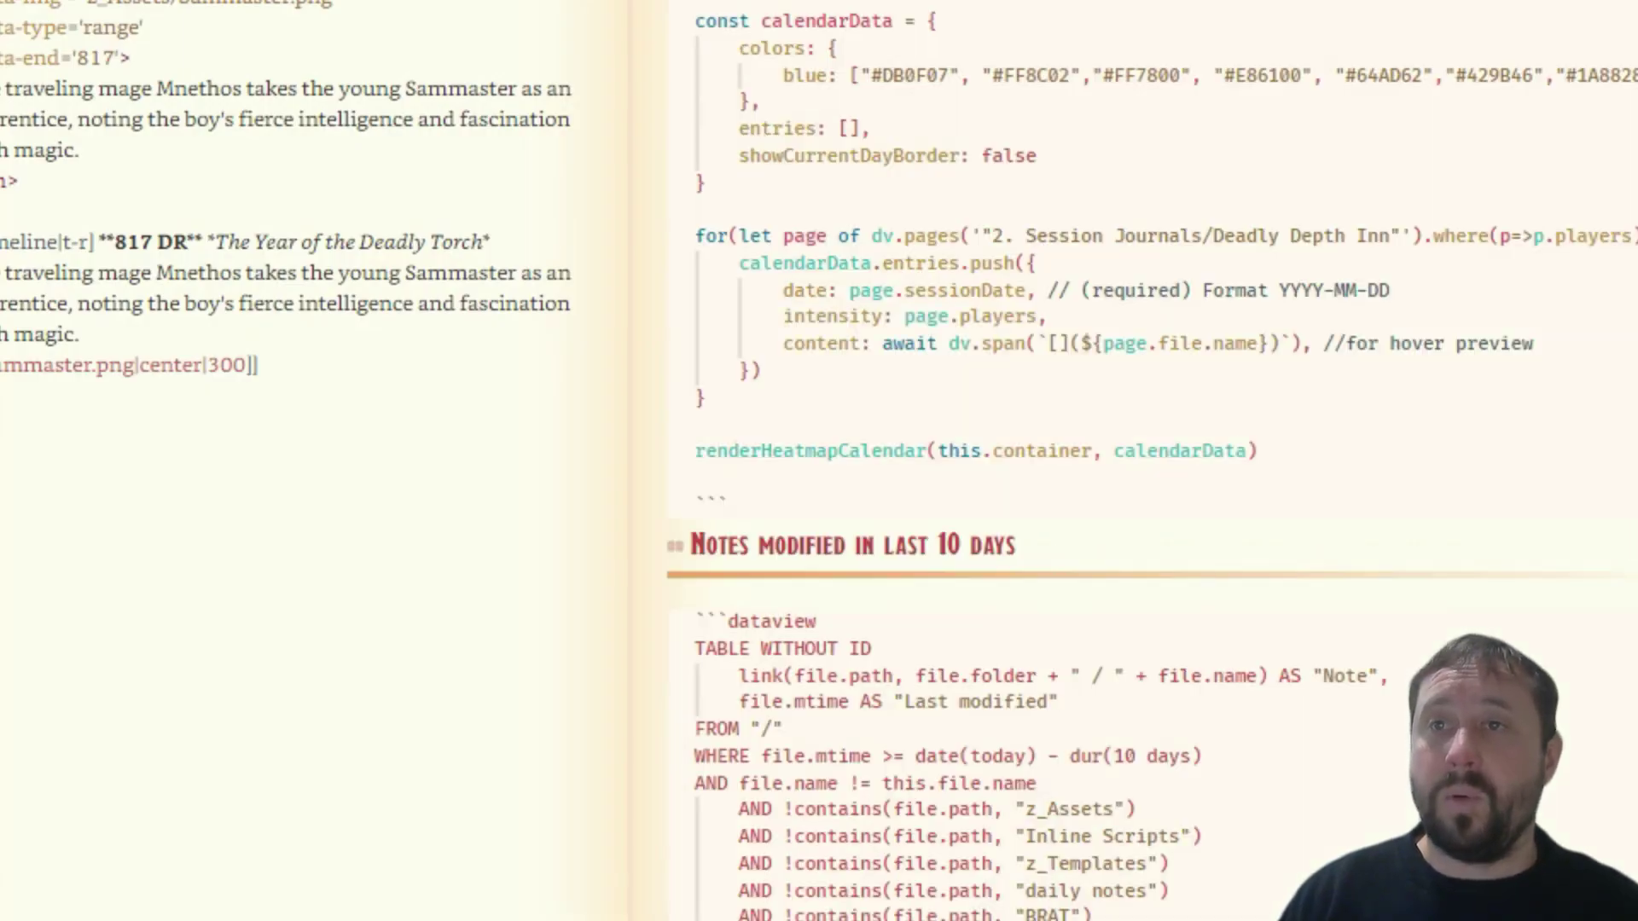
key("ctrl+e")
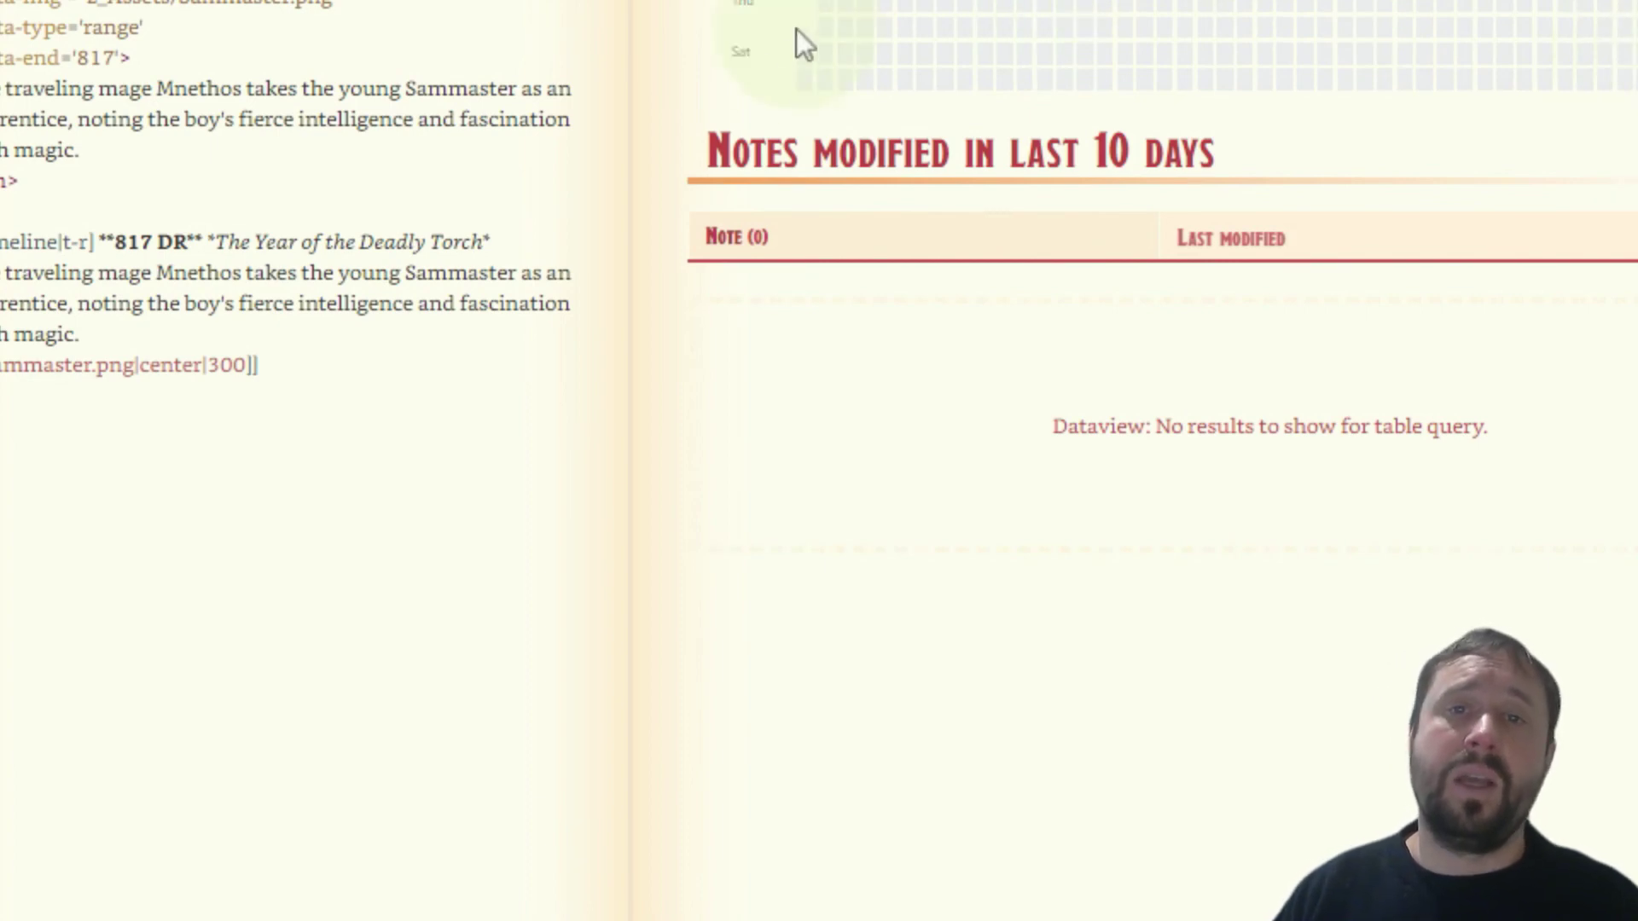
scroll(938, 410, "down", 2)
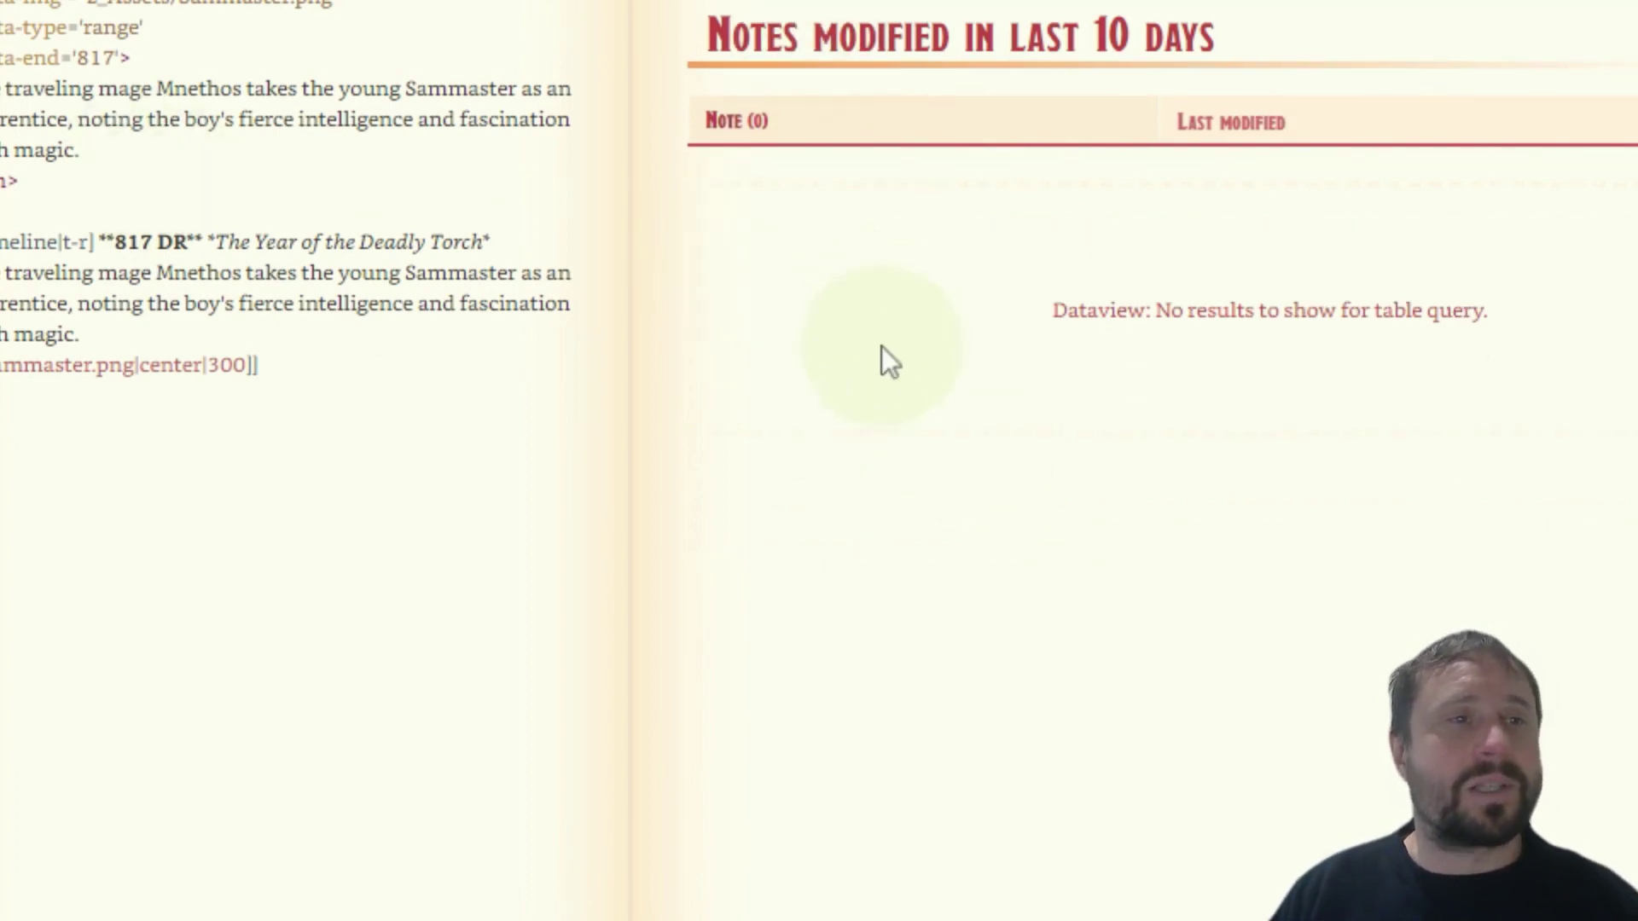
scroll(1548, 527, "up", 2)
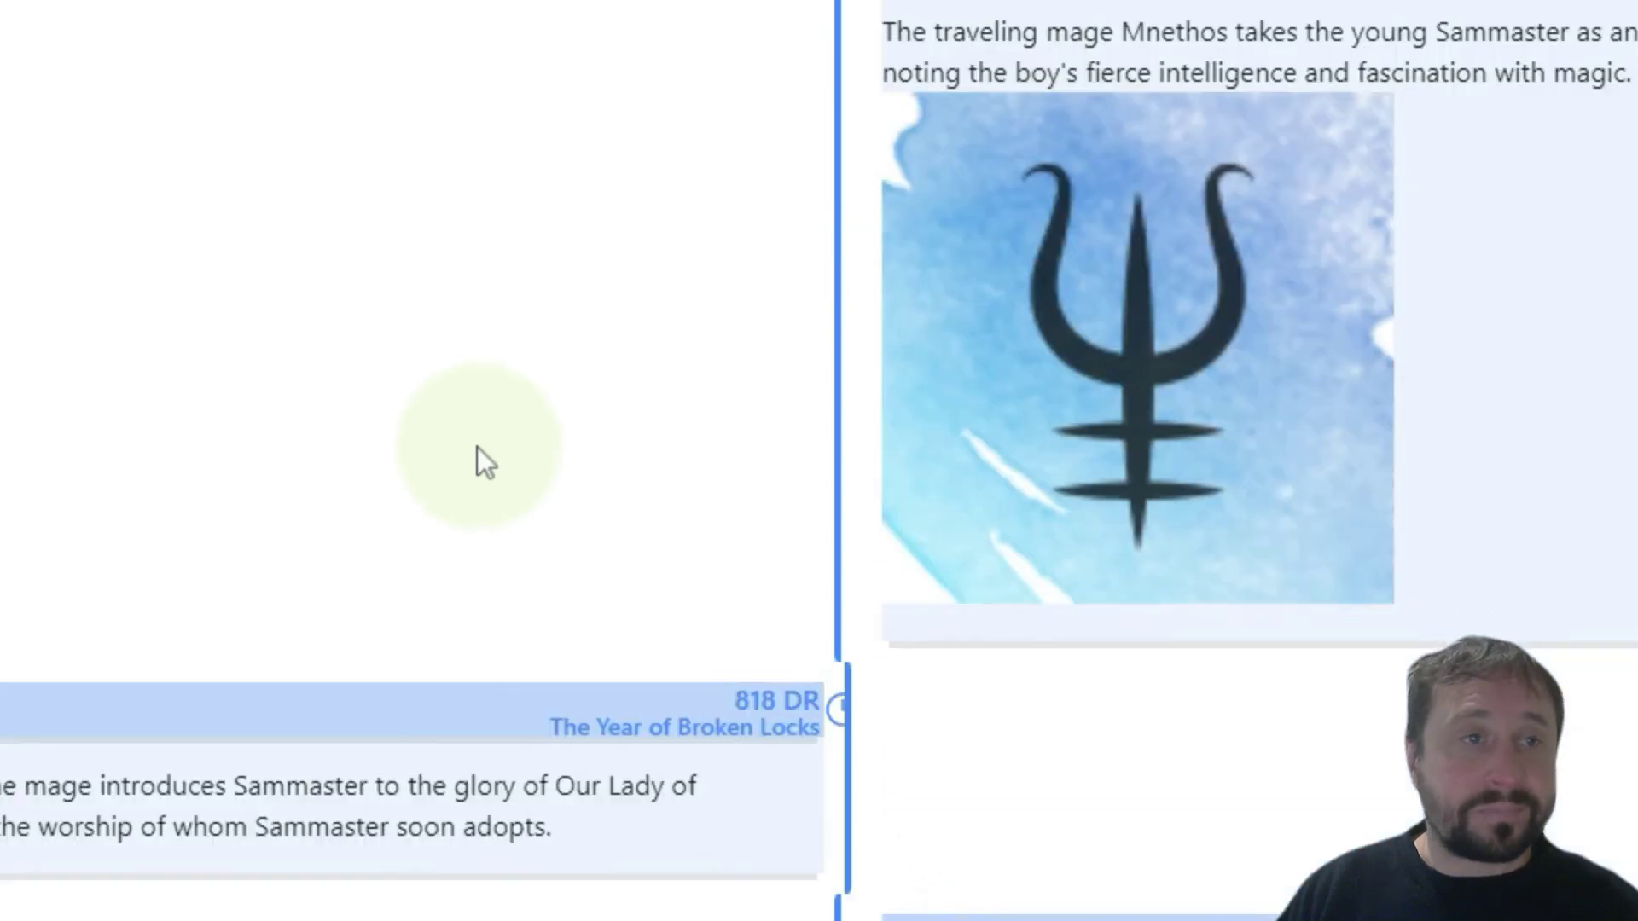
Step: Return to the Cult of the Dragon Timeline note in the test vault and look over its first entries
scroll(478, 447, "up", 3)
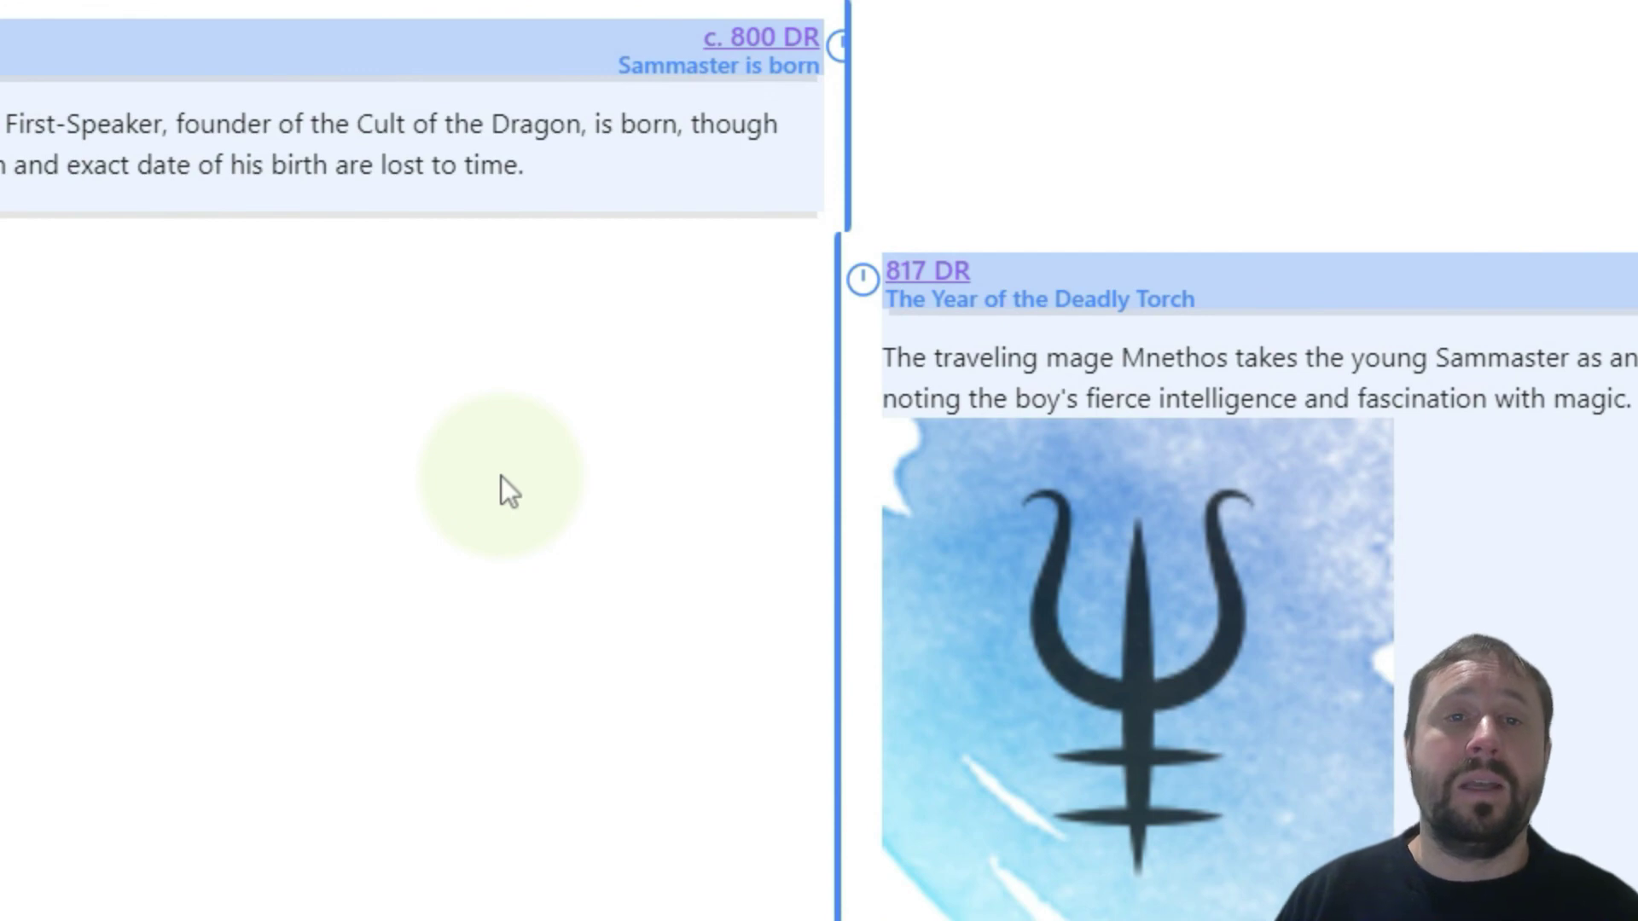
scroll(500, 476, "down", 2)
scroll(454, 388, "up", 2)
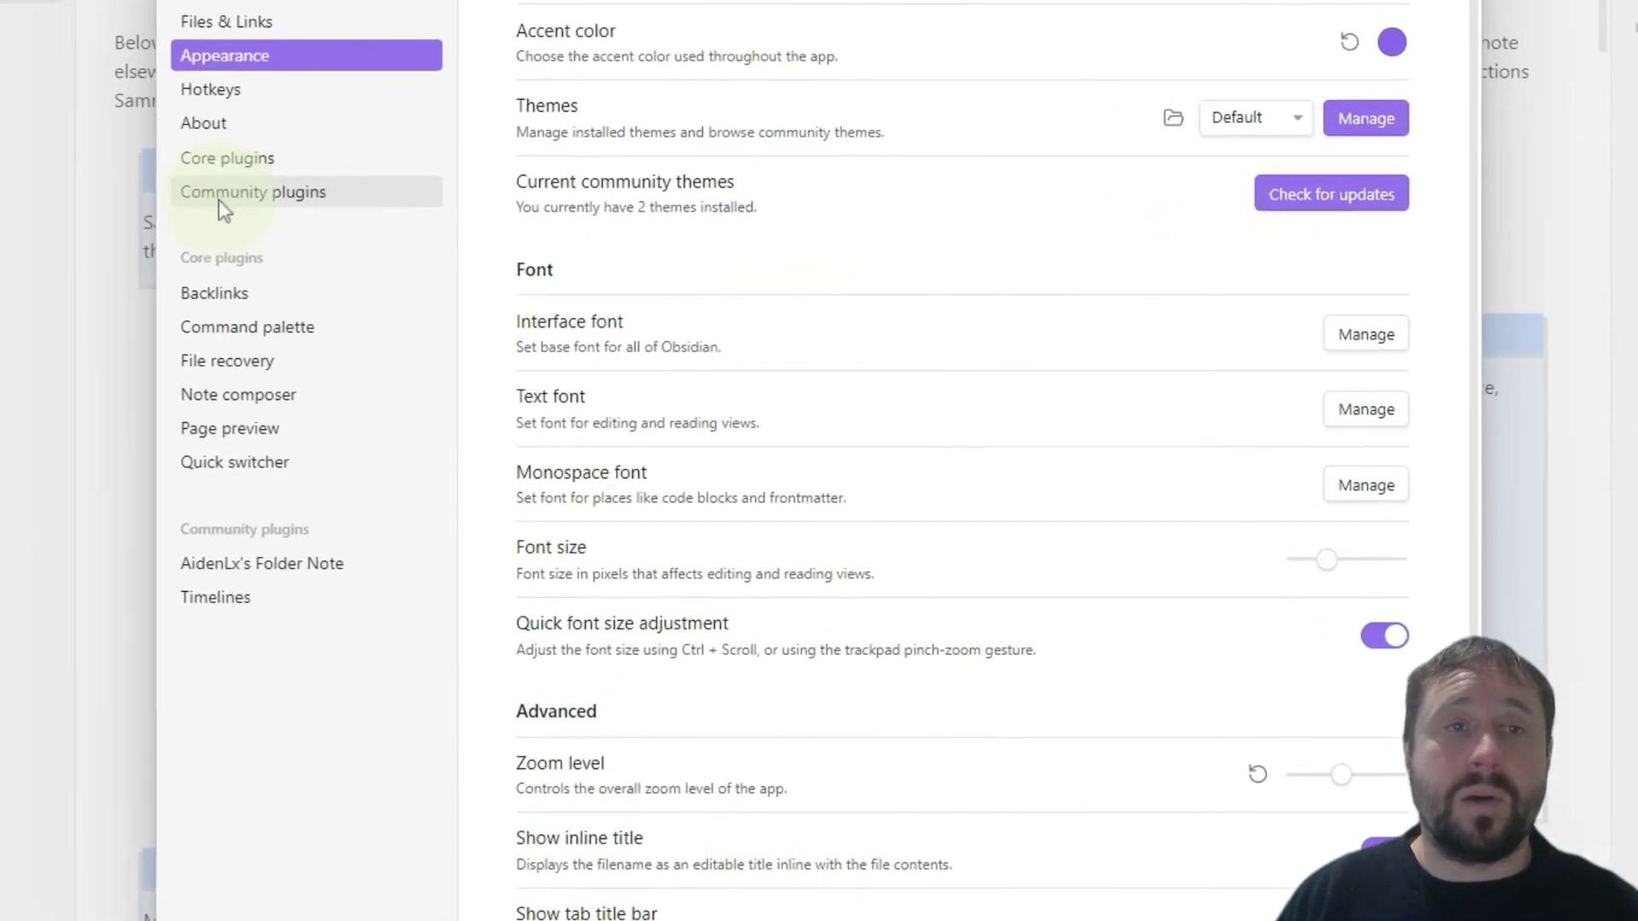
Step: Search the community plugin catalogue for "timelin" and open the details of the Timeline plugin
left_click(401, 263)
left_click(1132, 326)
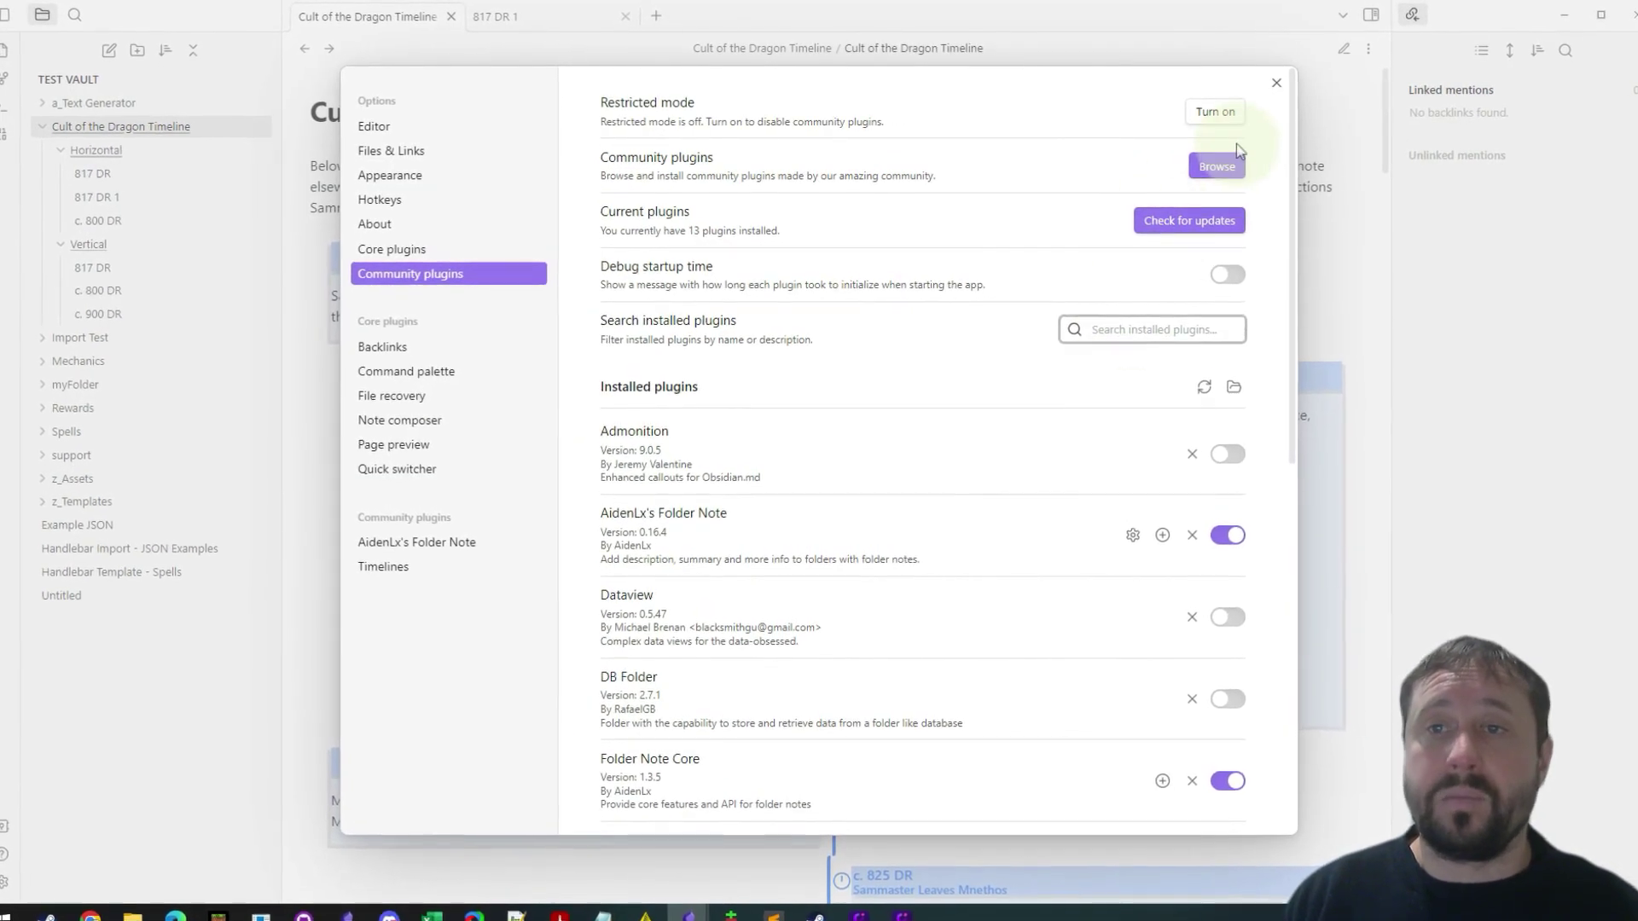
left_click(1214, 166)
type("tiumelin")
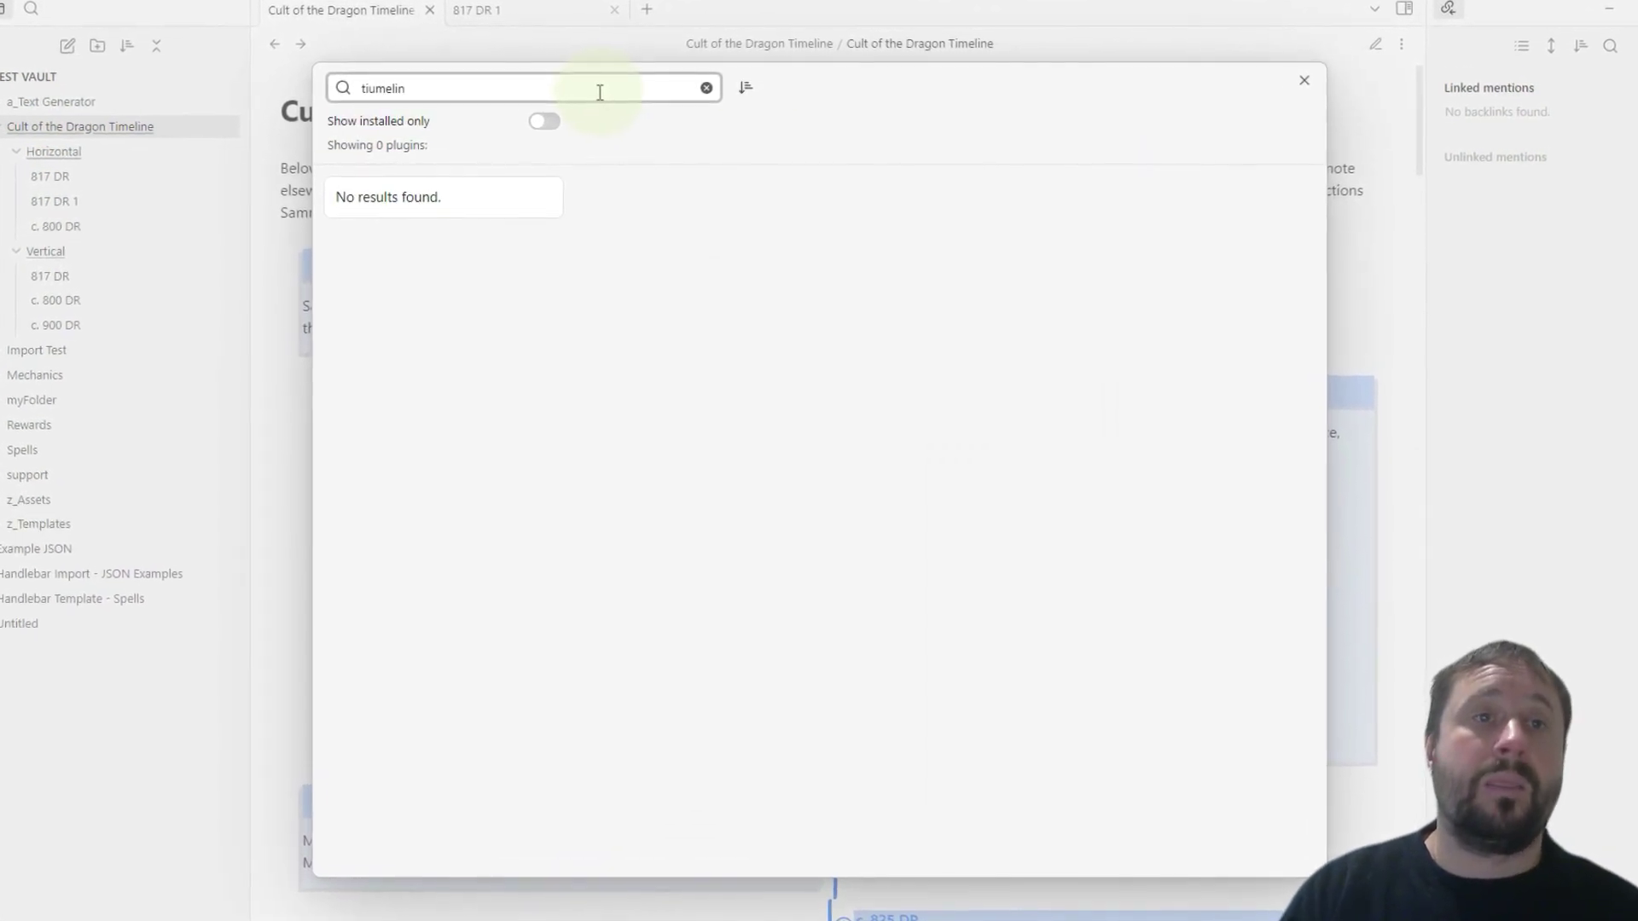
key("Right")
key("Right")
key("Delete")
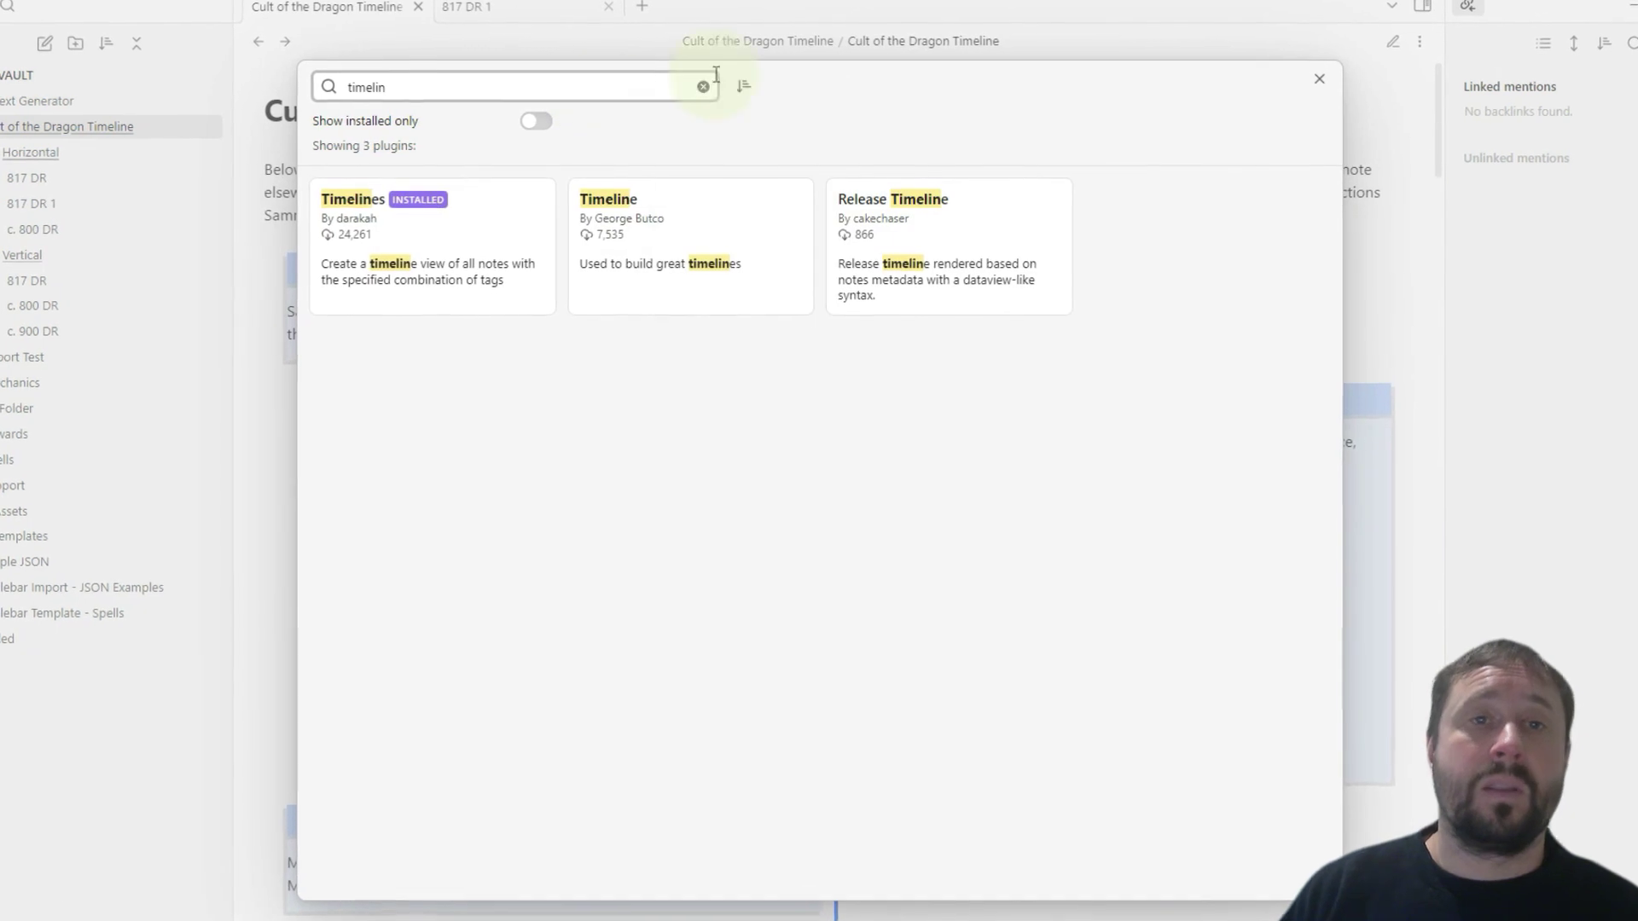
left_click(684, 227)
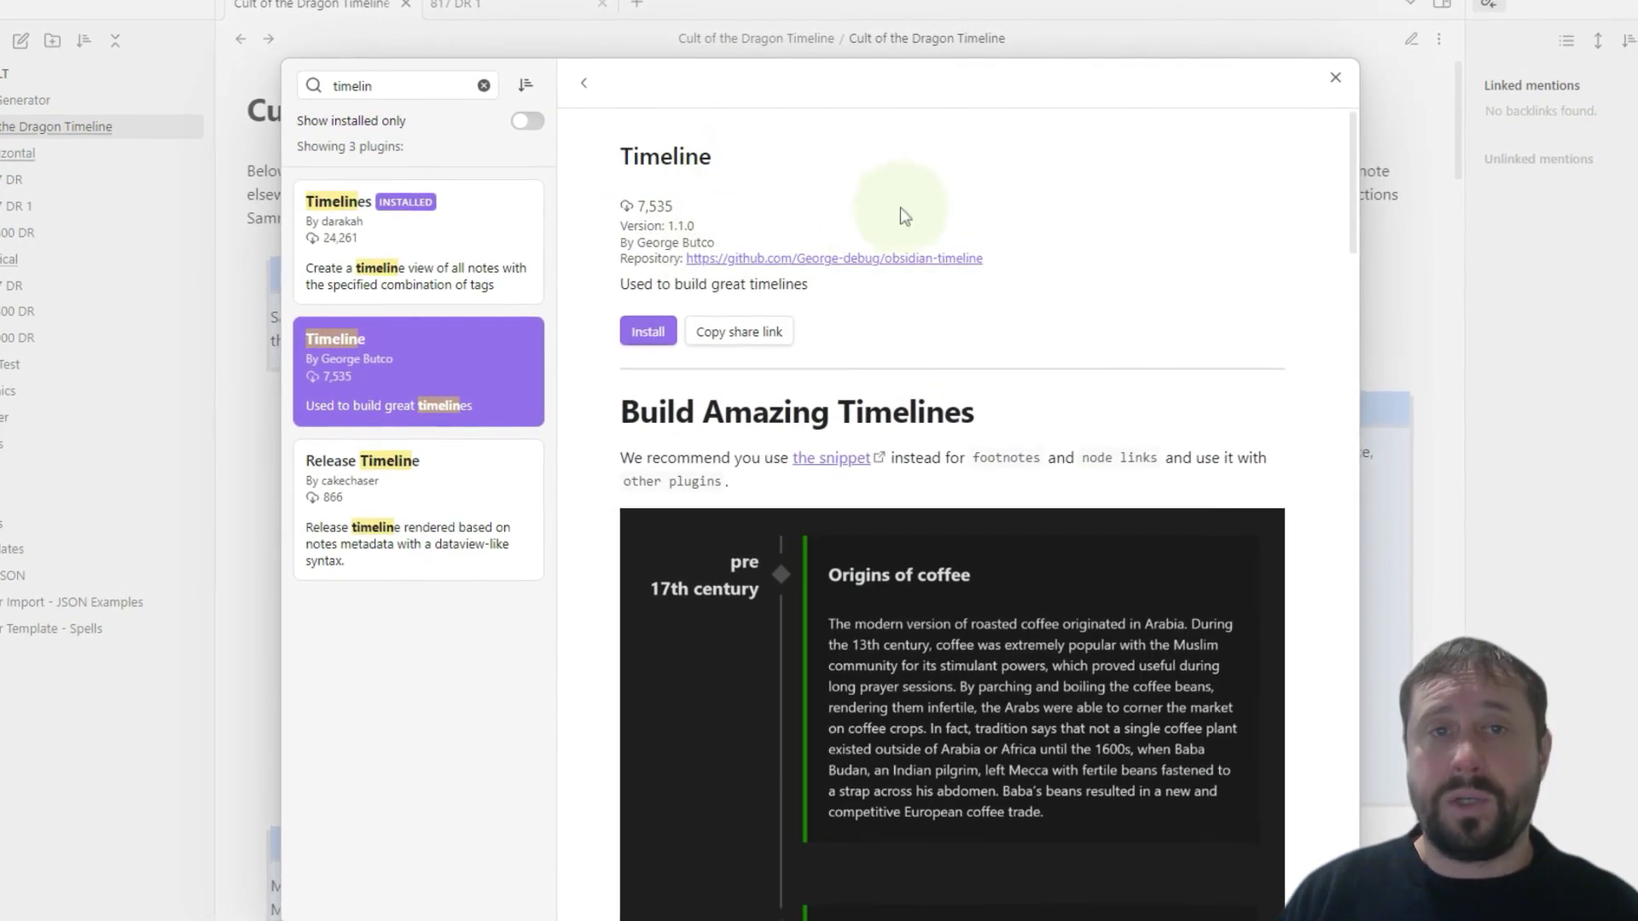
Step: Read the Timeline plugin's description and highlight the example code block for its timeline tag
scroll(1056, 413, "down", 5)
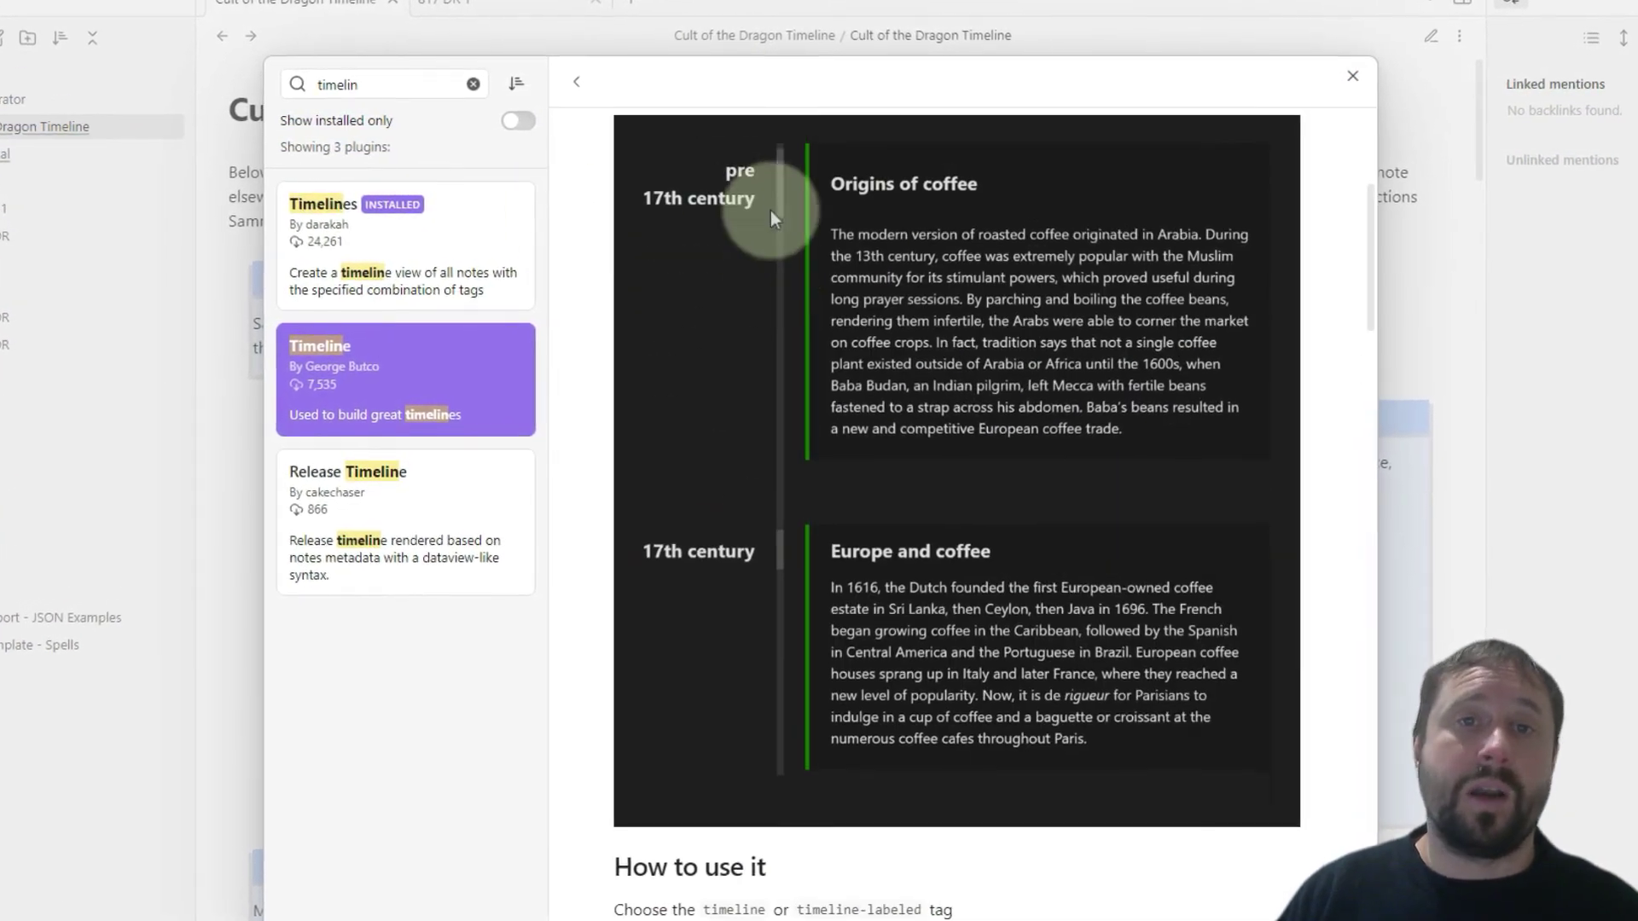
scroll(770, 210, "down", 15)
scroll(858, 358, "up", 7)
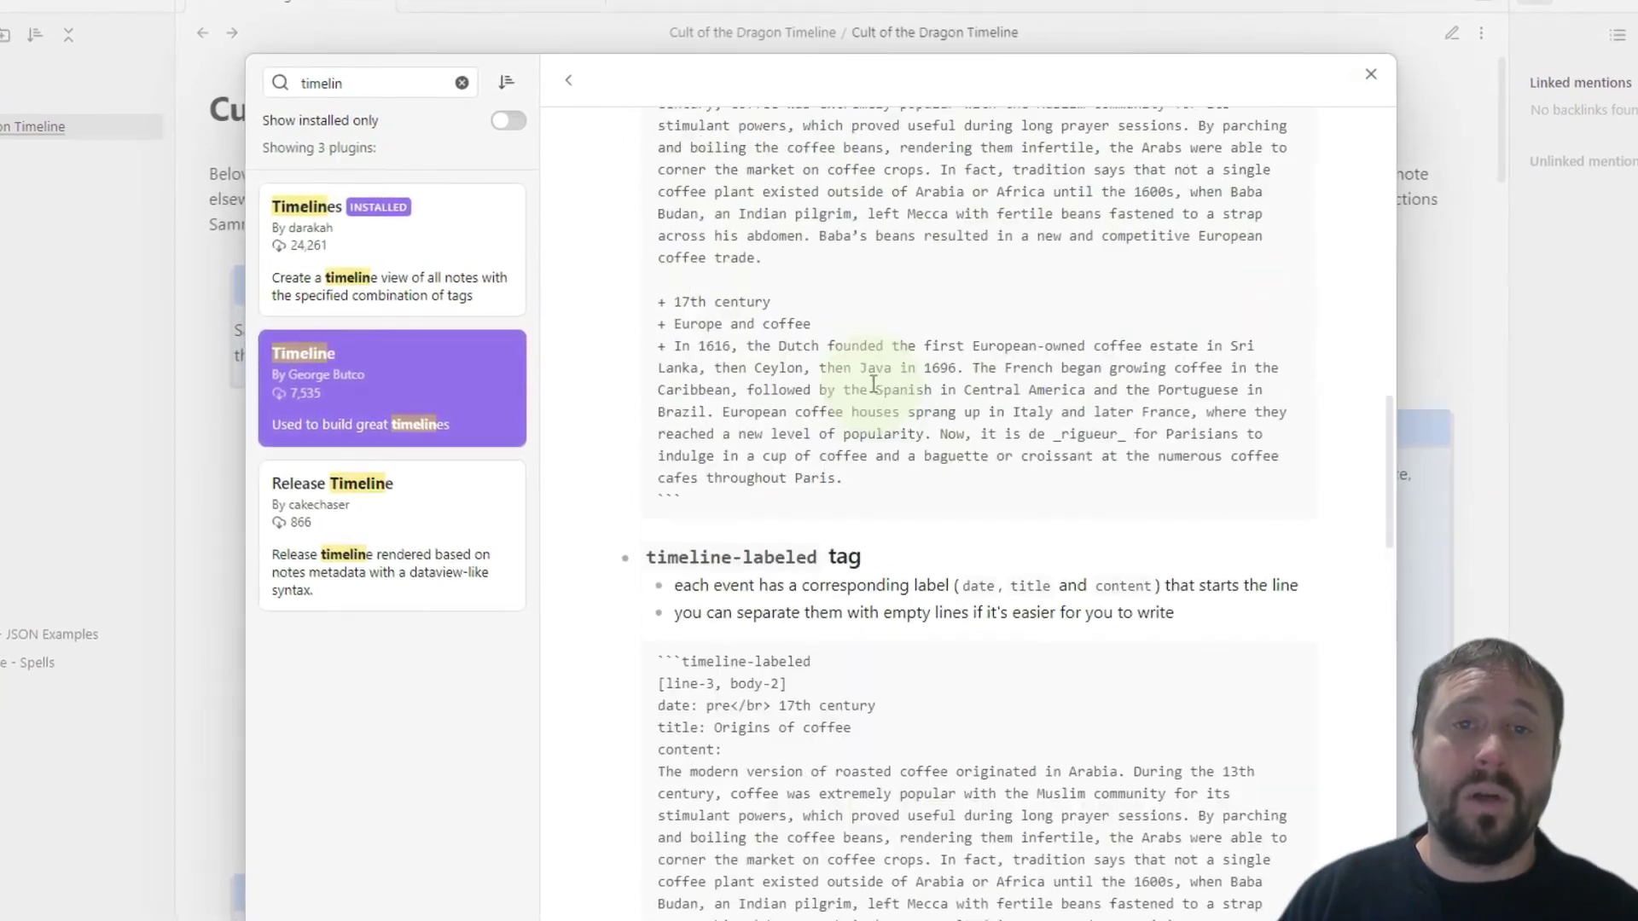
left_click_drag(689, 824, 642, 313)
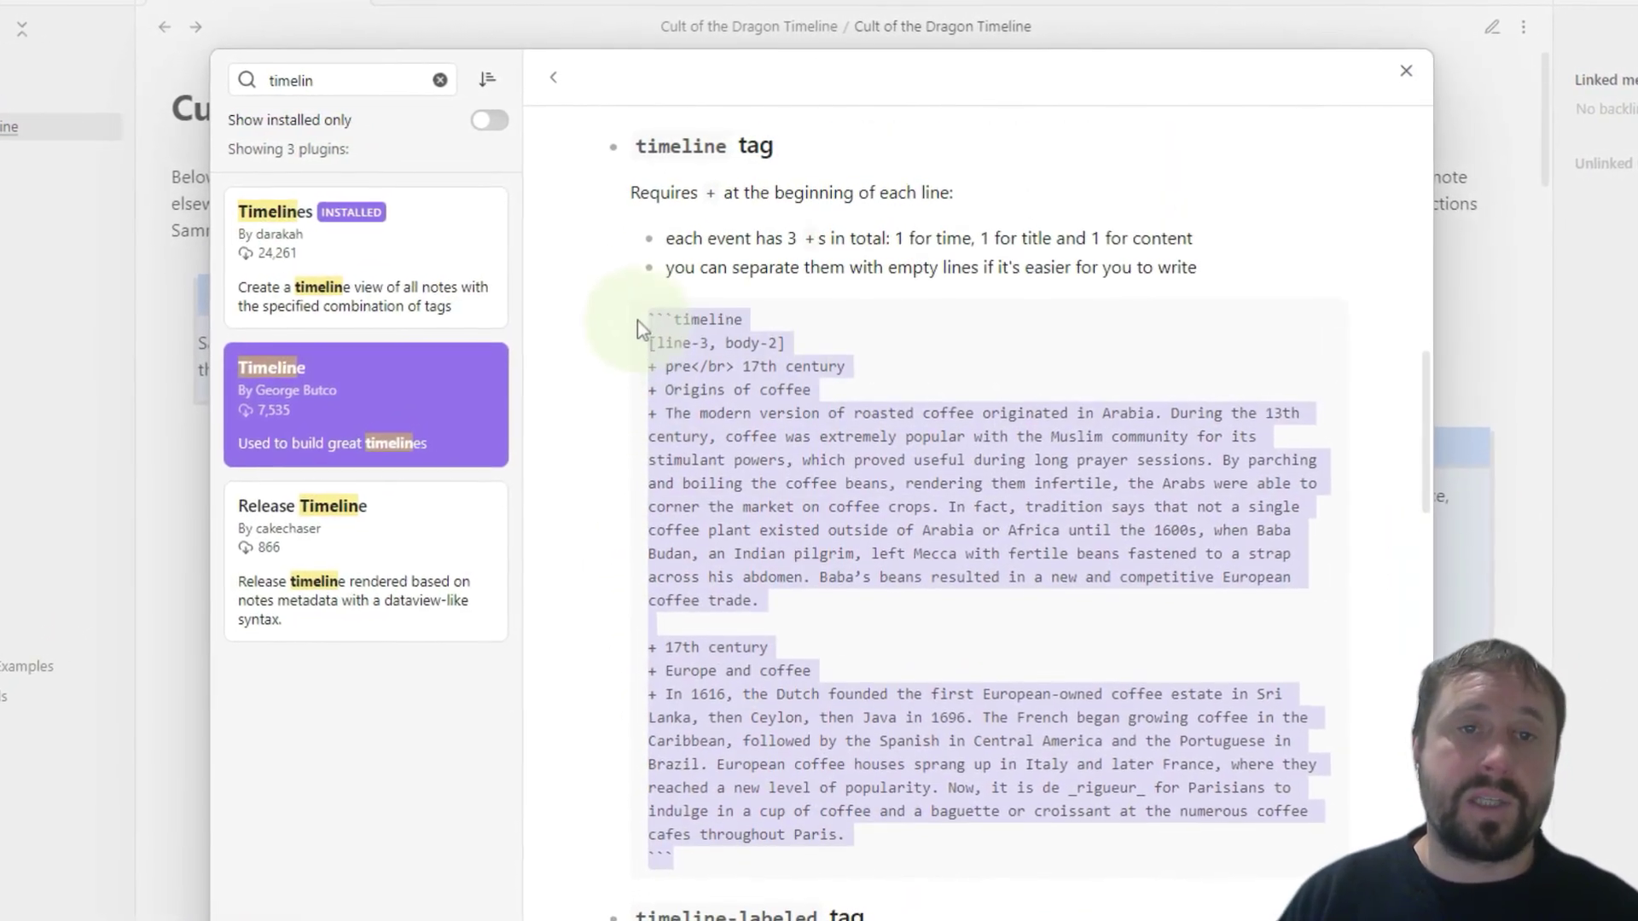
left_click(1029, 382)
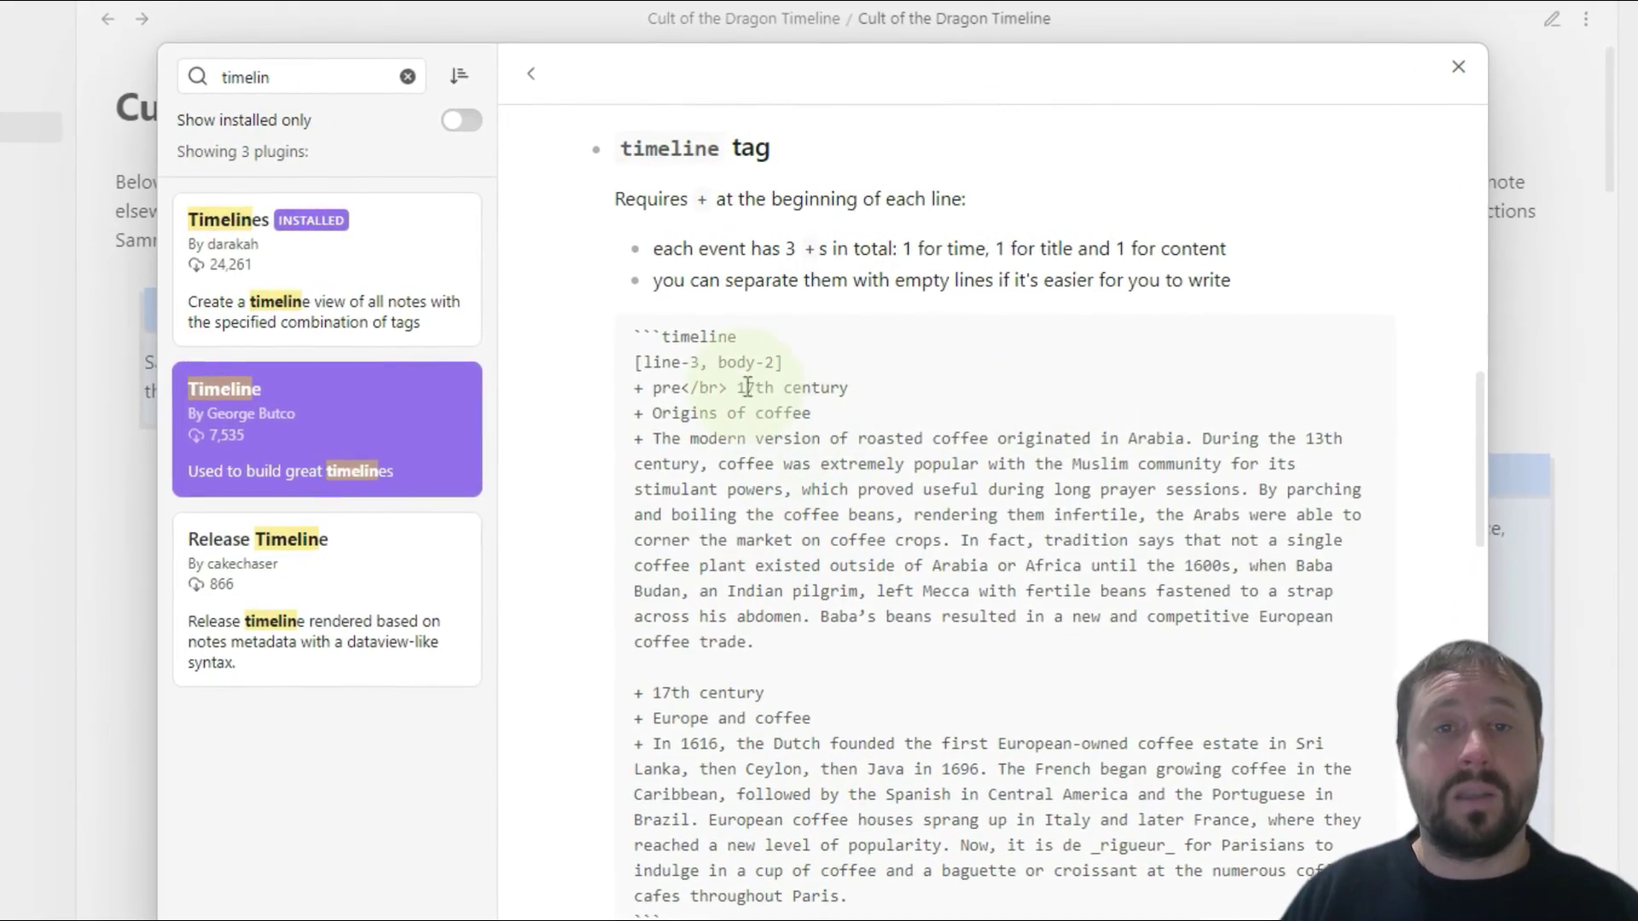
Step: Highlight the timeline-labeled code example in the plugin's description and look through the rest of the page
scroll(695, 868, "down", 10)
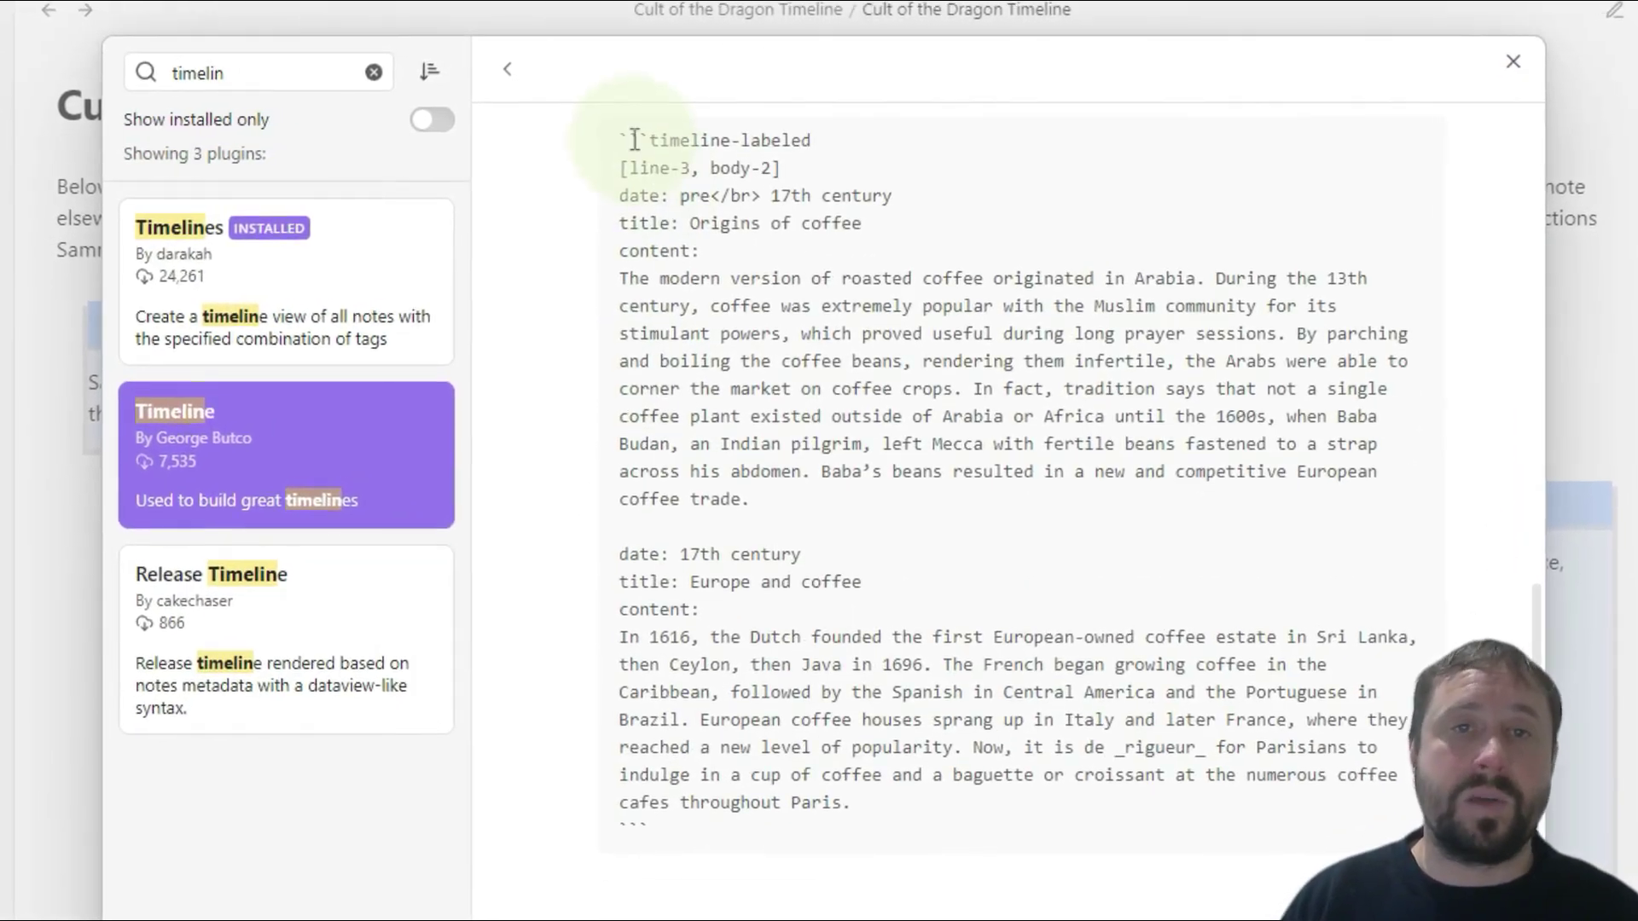
left_click_drag(623, 138, 745, 825)
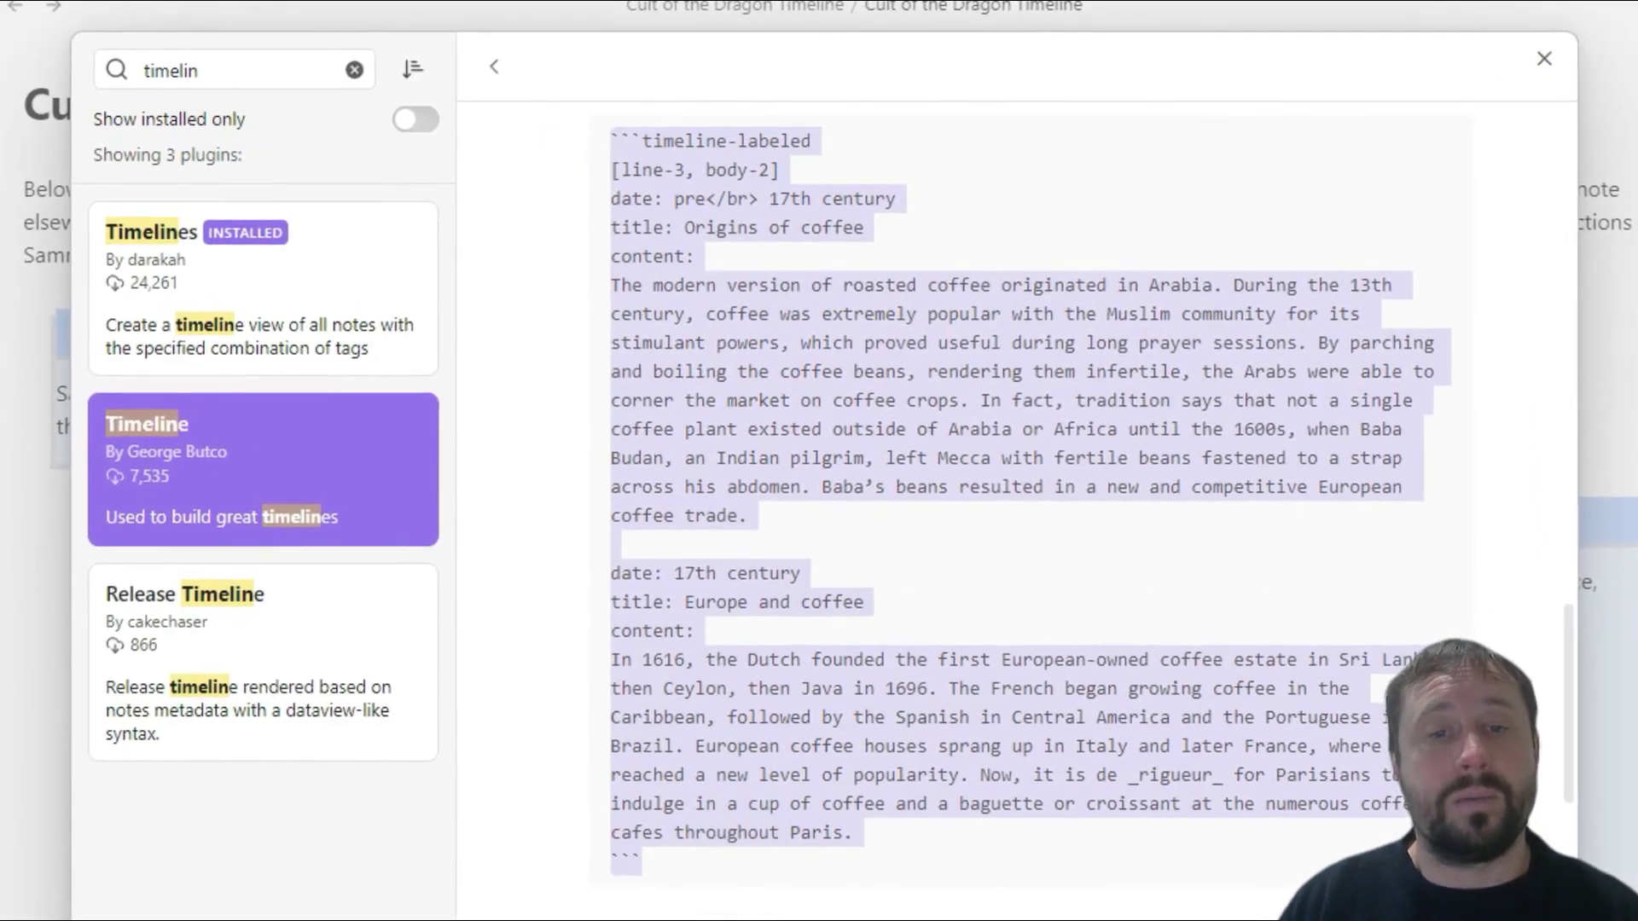
scroll(741, 855, "down", 7)
scroll(741, 854, "up", 2)
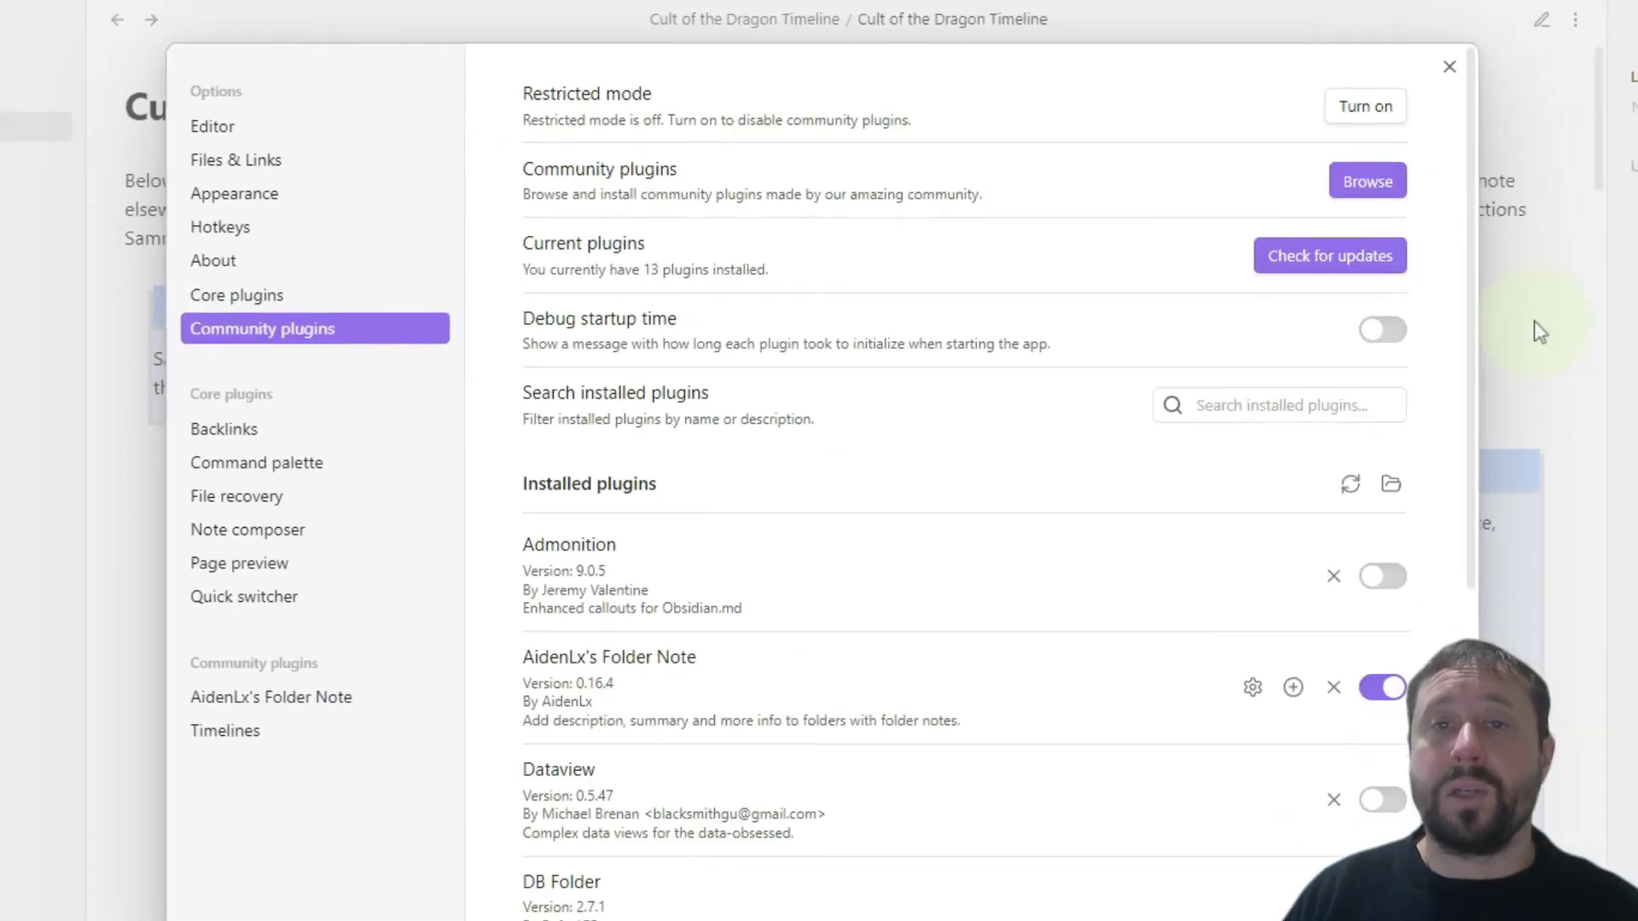
Step: Close the plugin settings and display the source of the Cult of the Dragon Timeline note
left_click(1537, 331)
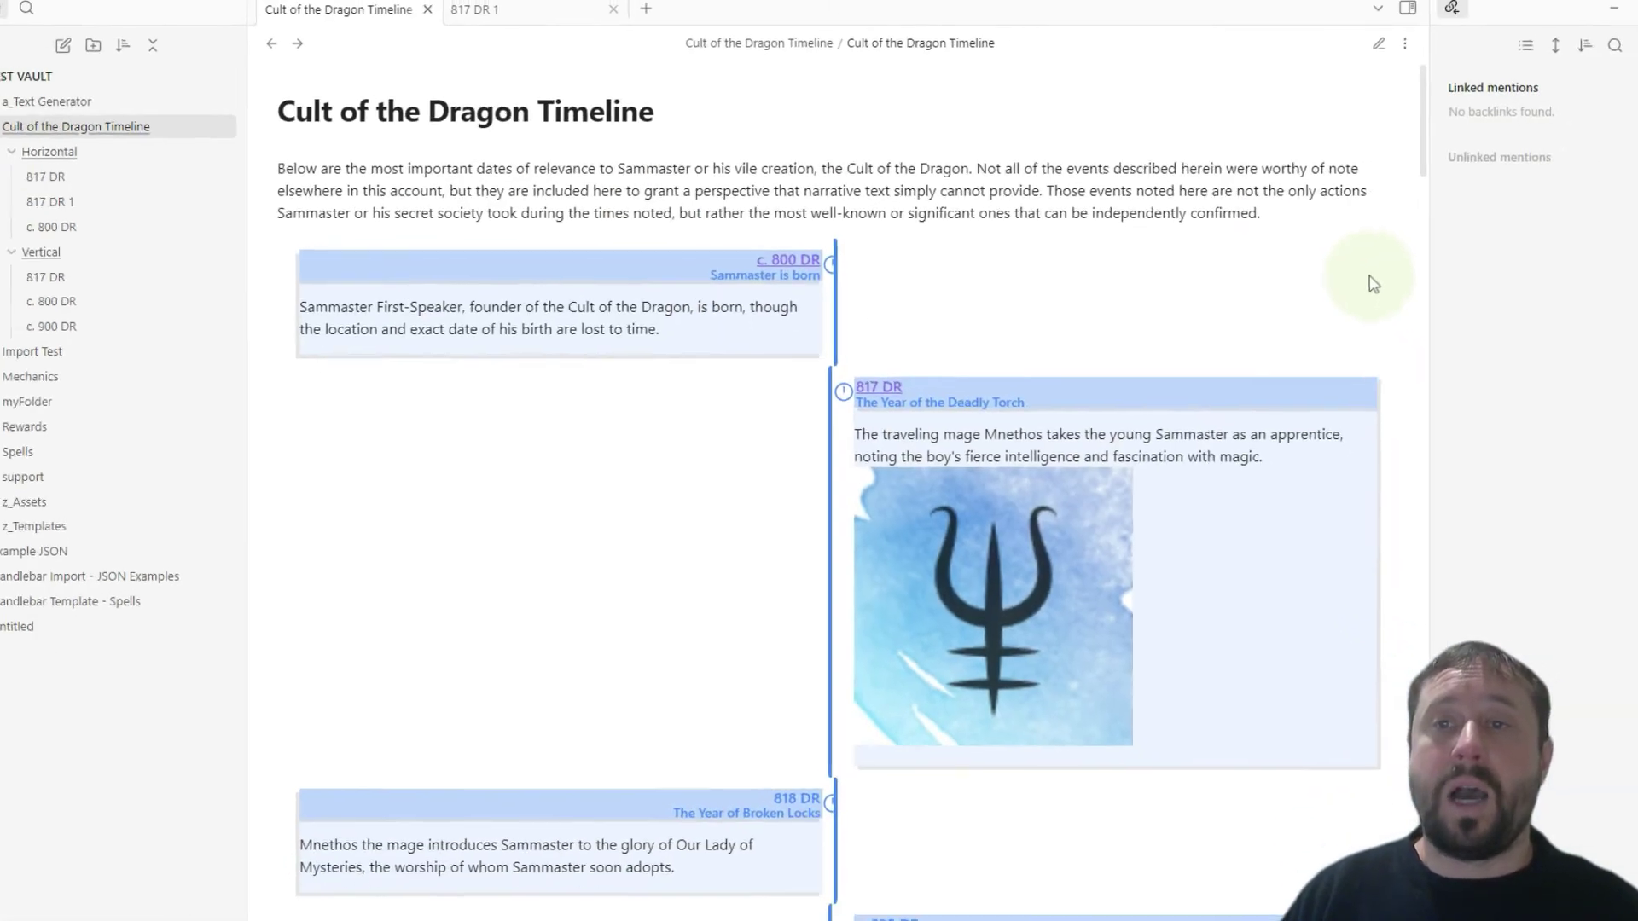
left_click(1333, 53)
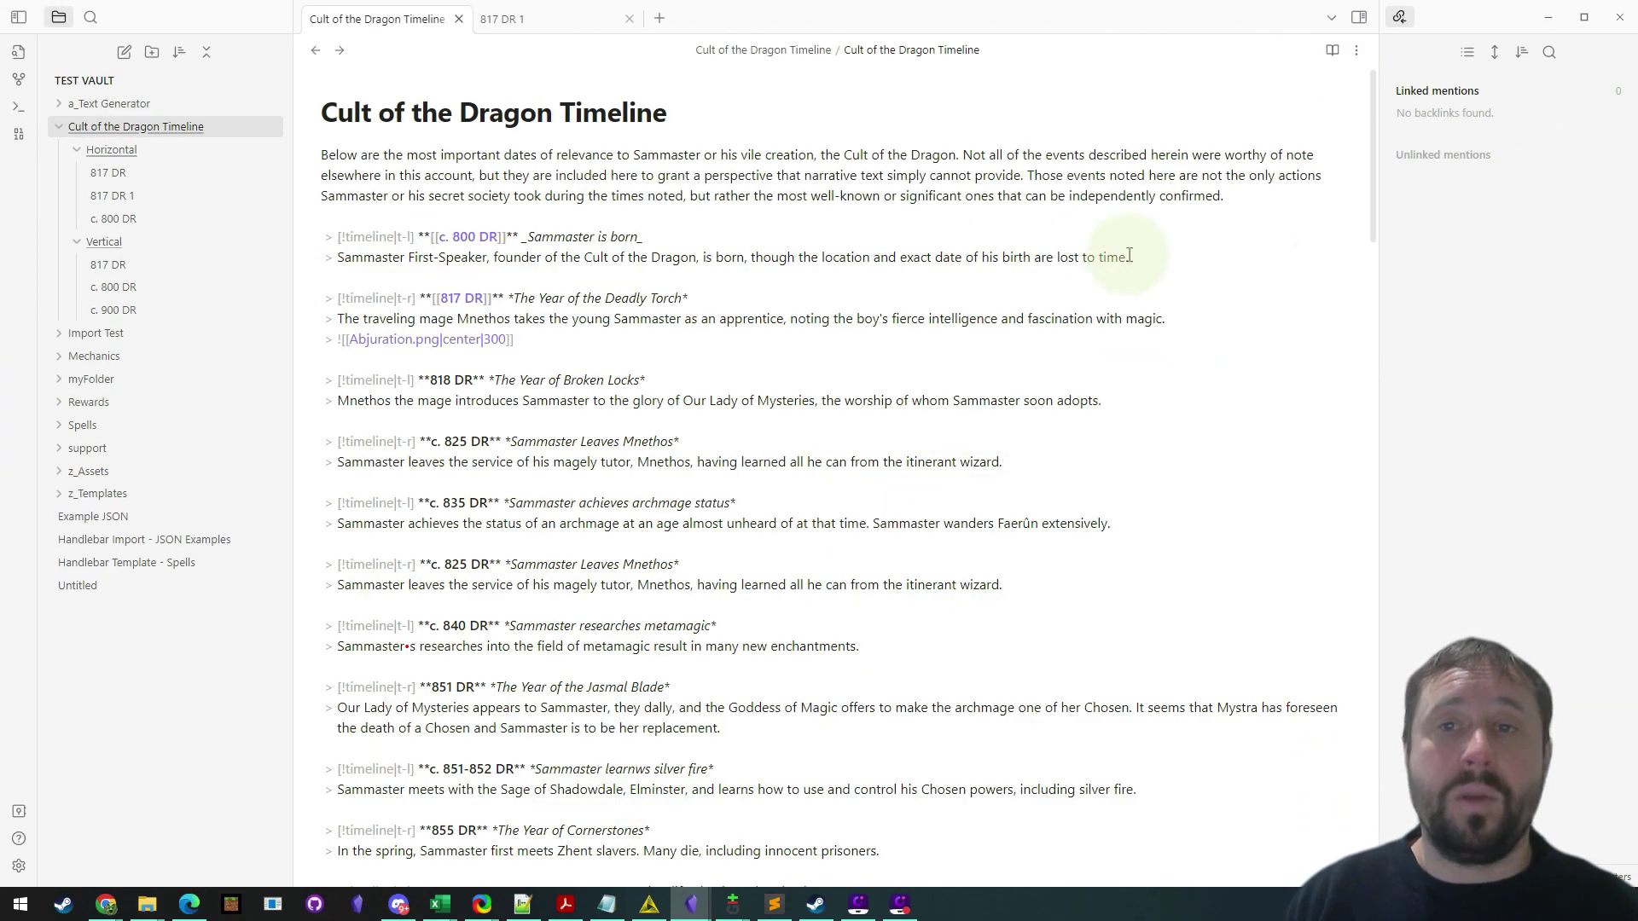
left_click(1333, 50)
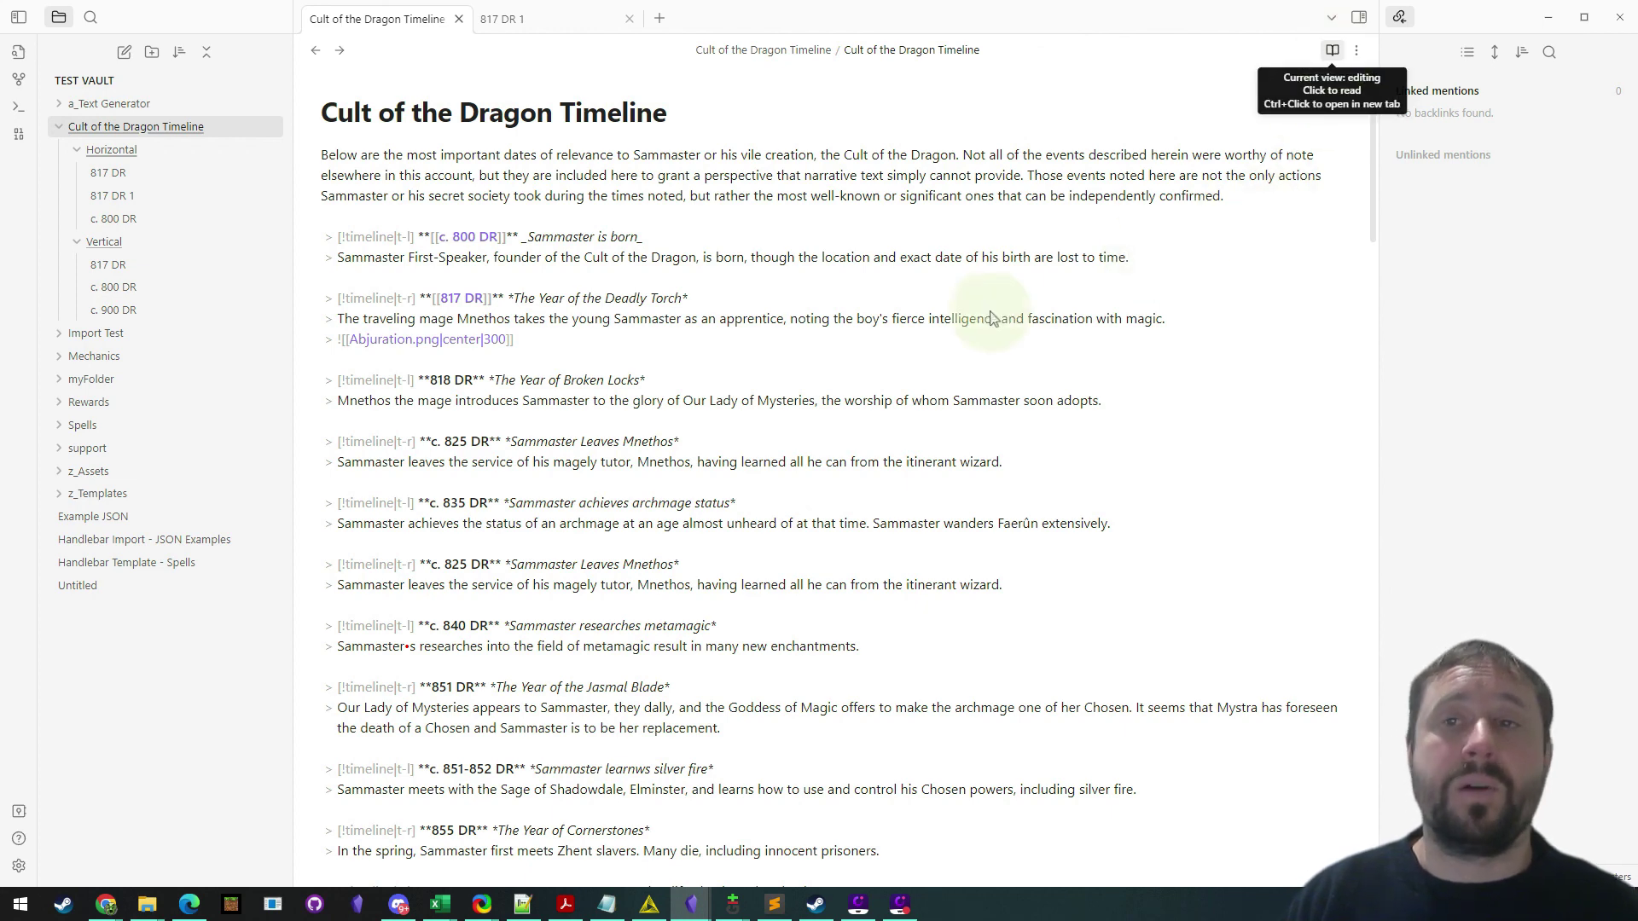